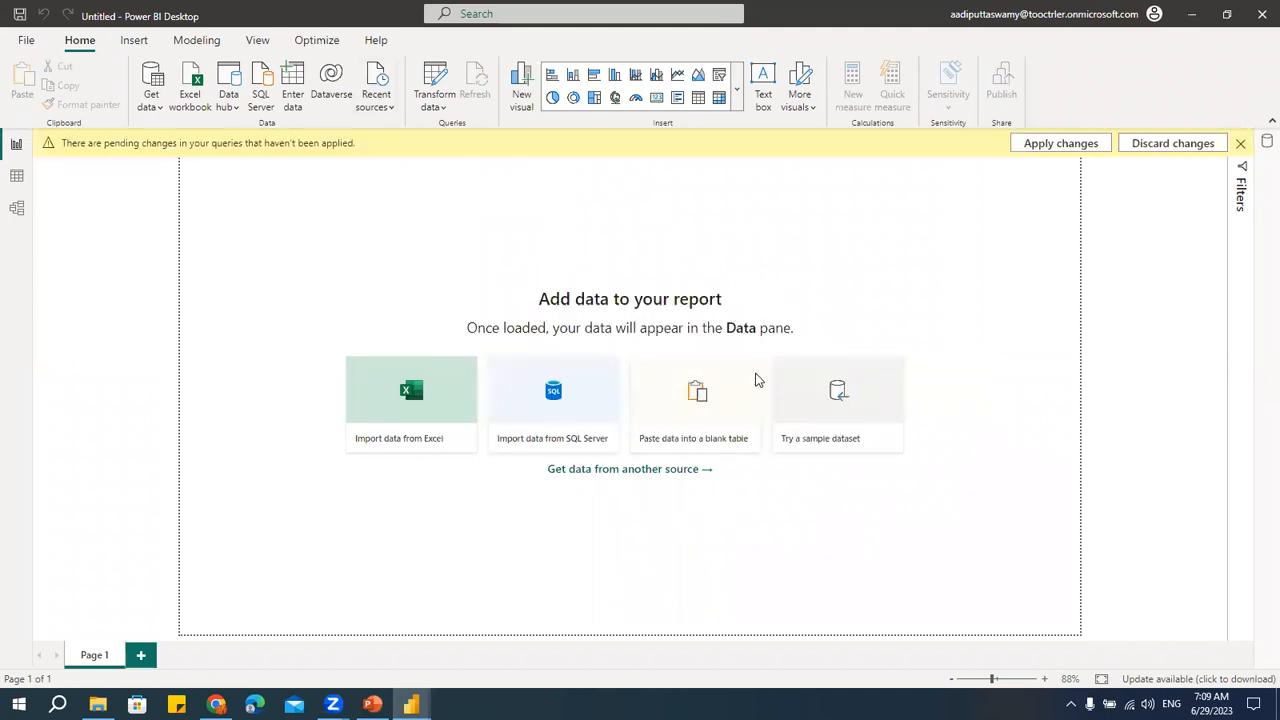
- Apply the pending query changes to load the data into the report
{"action": "left_click", "coordinate": [1061, 144]}
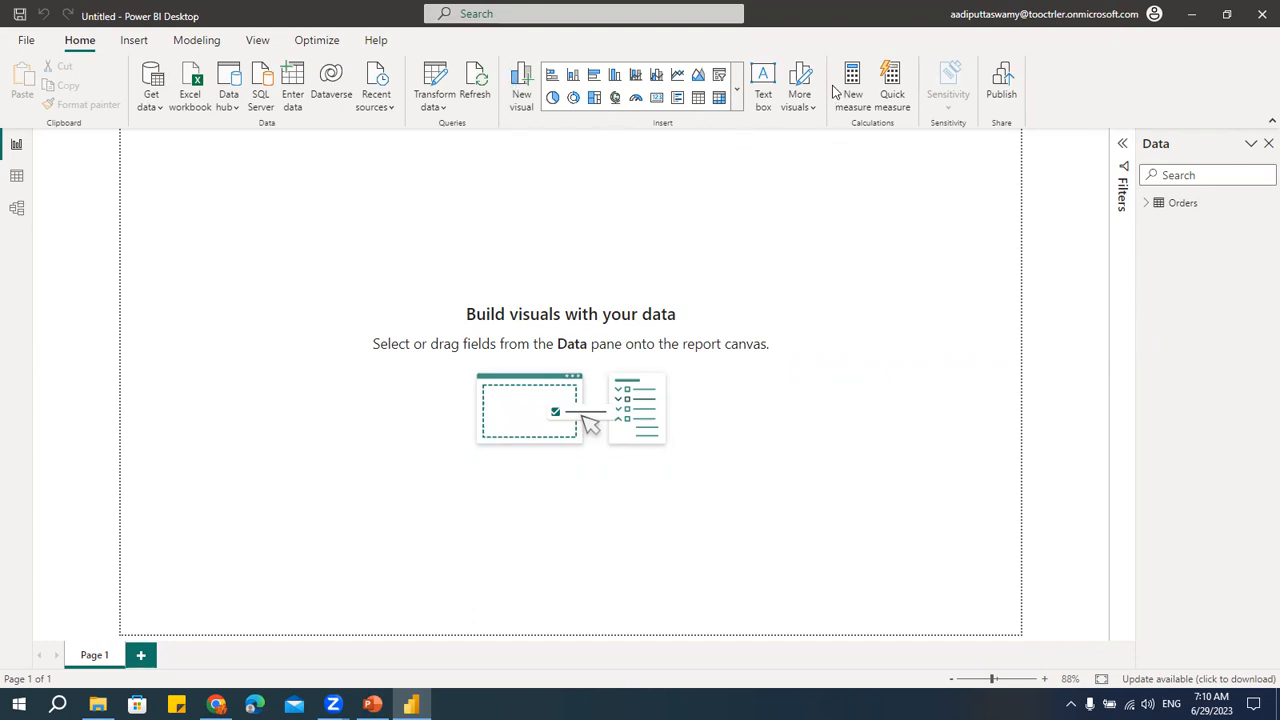
{"action": "left_click", "coordinate": [133, 45]}
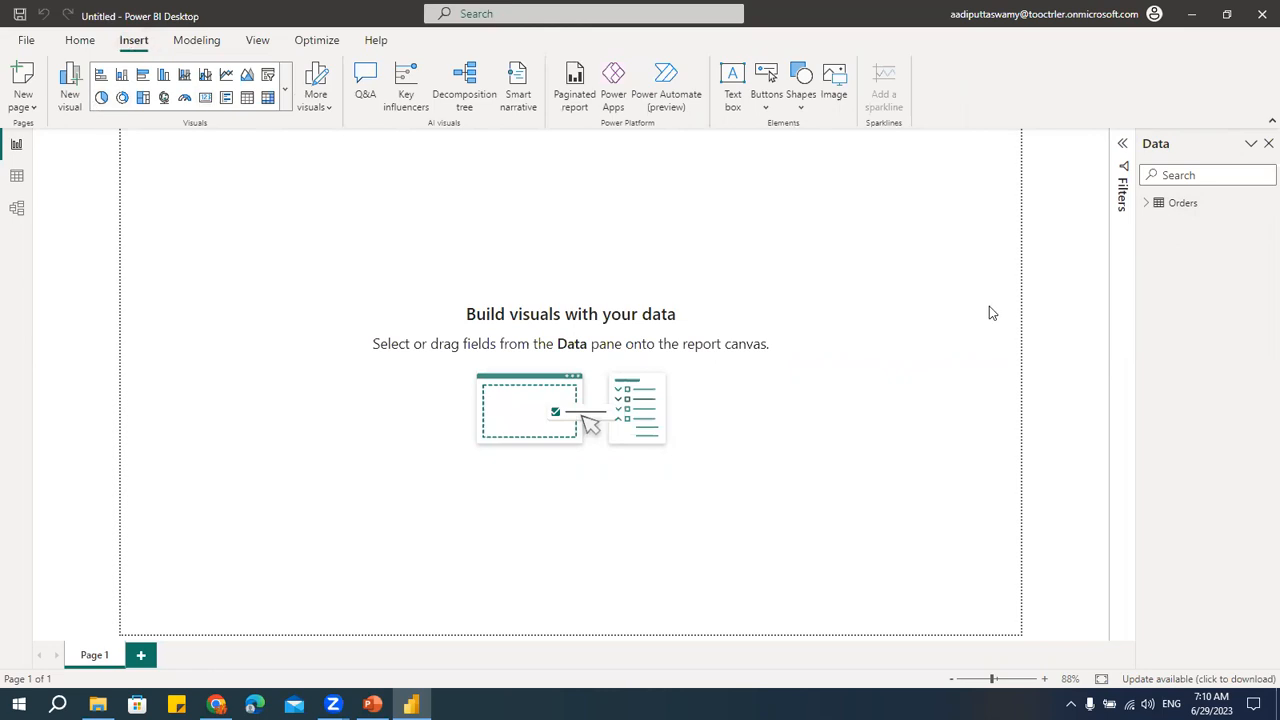
{"action": "left_click", "coordinate": [283, 97]}
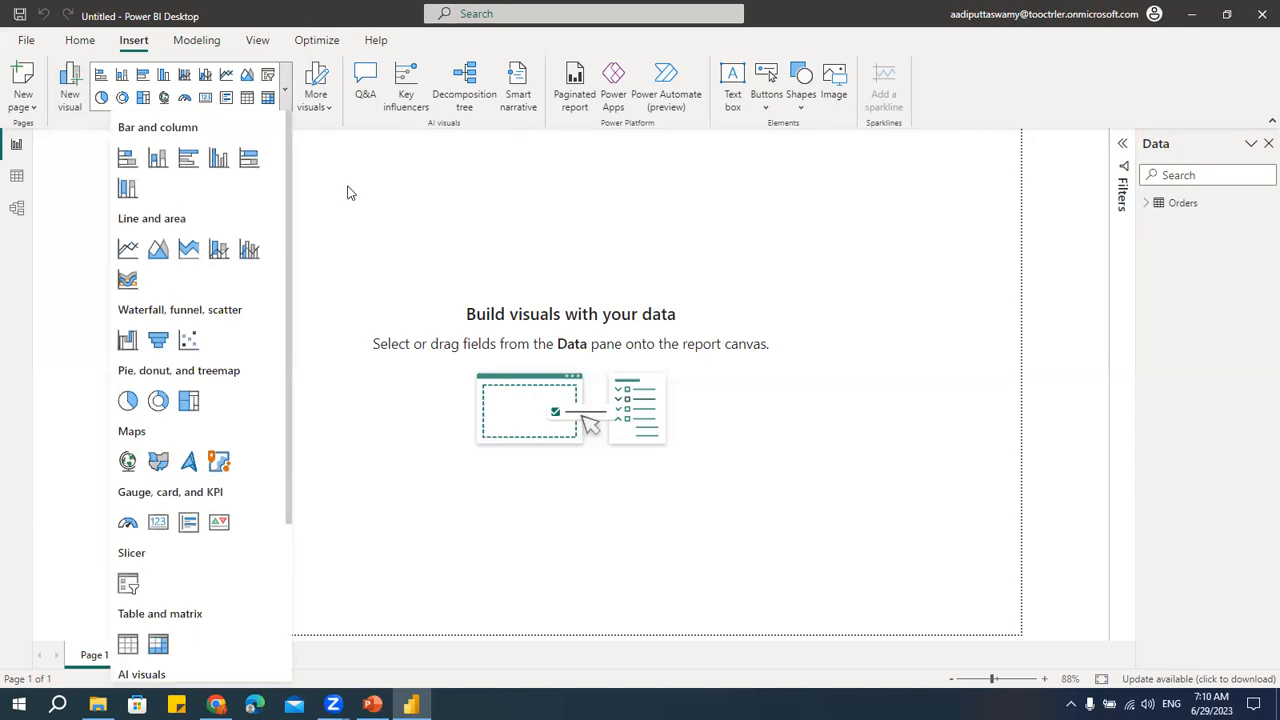
{"action": "left_click", "coordinate": [286, 94]}
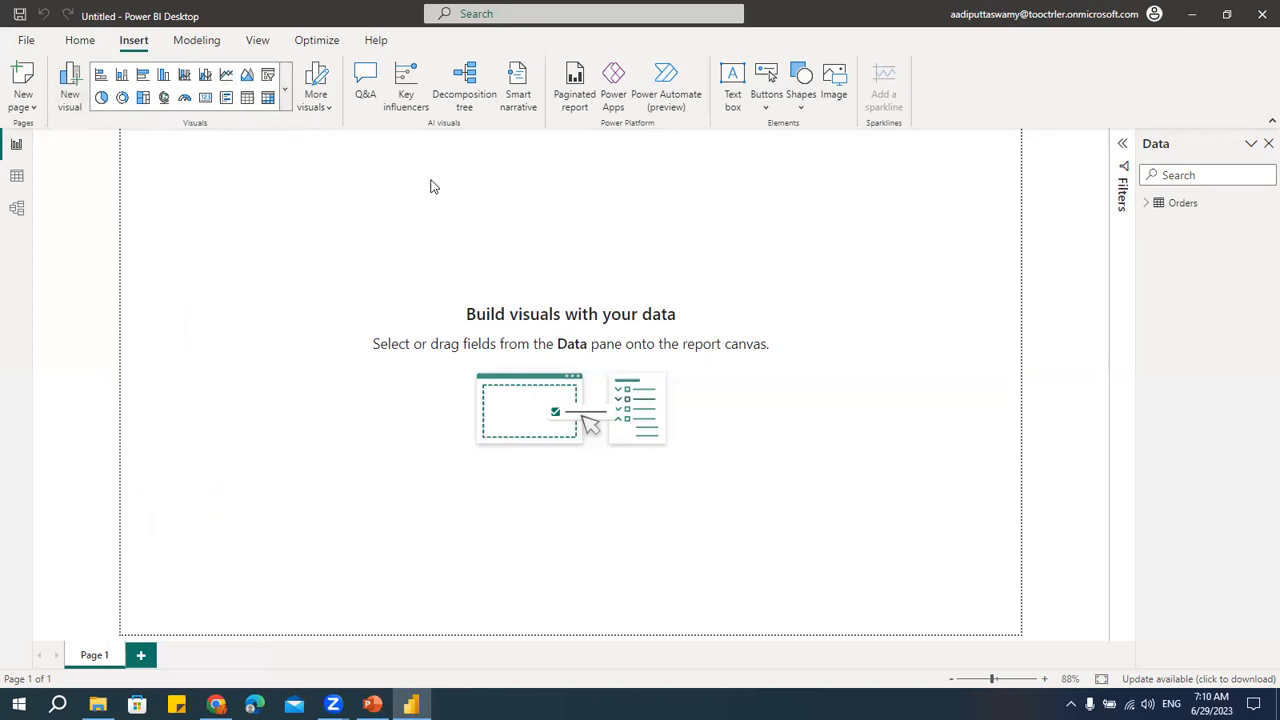
- Check in the global preview features options that On-object interaction is enabled, and accept the settings
{"action": "left_click", "coordinate": [27, 41]}
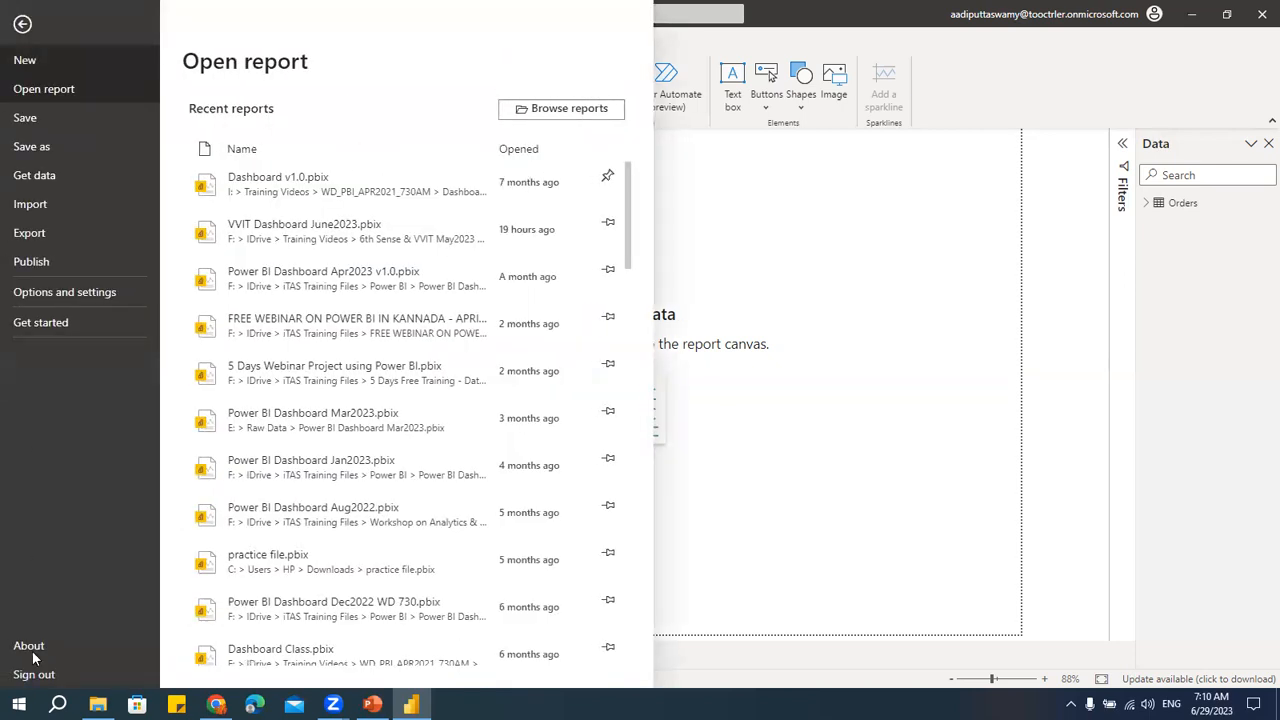
{"action": "left_click", "coordinate": [72, 293]}
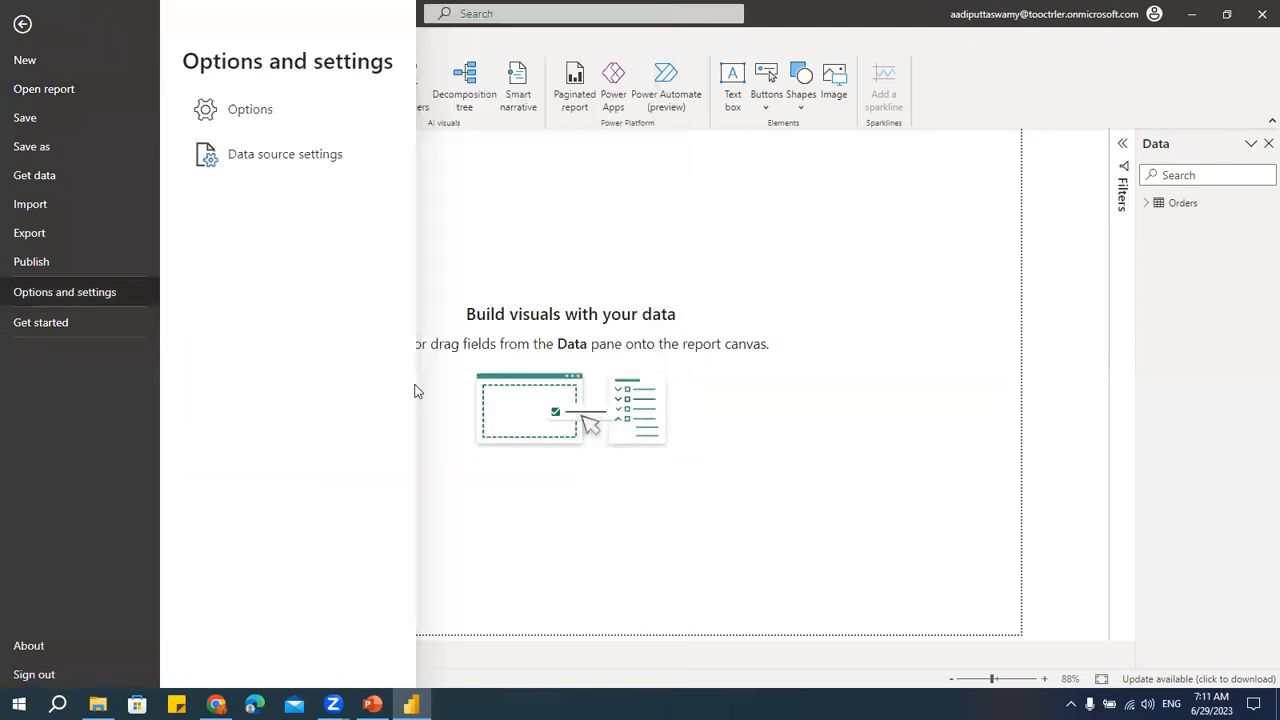
{"action": "left_click", "coordinate": [282, 114]}
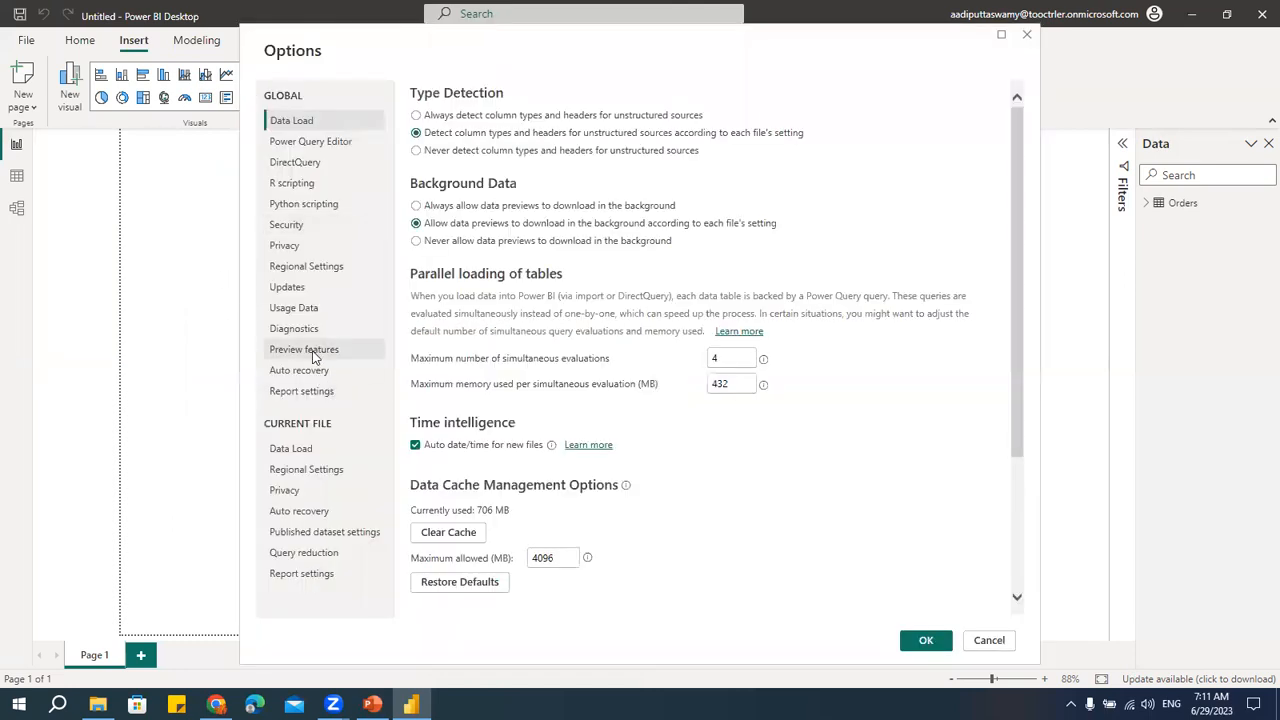
{"action": "left_click", "coordinate": [314, 356]}
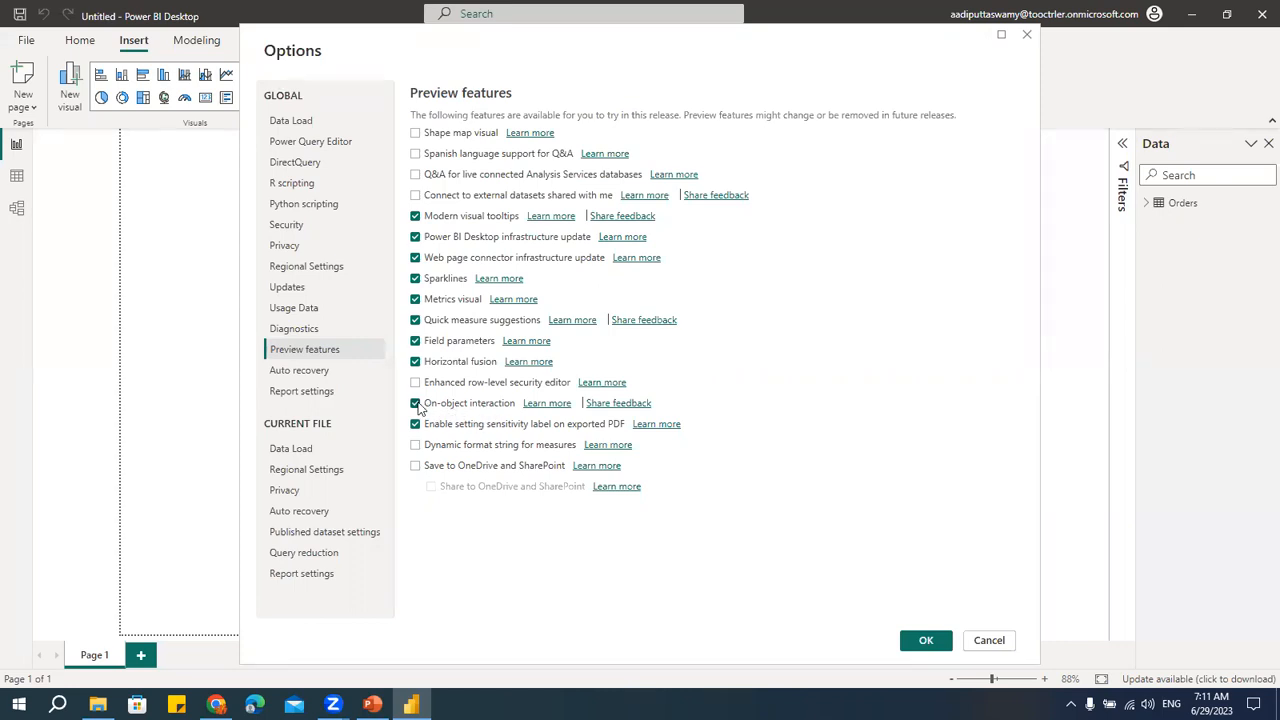
{"action": "left_click", "coordinate": [926, 640]}
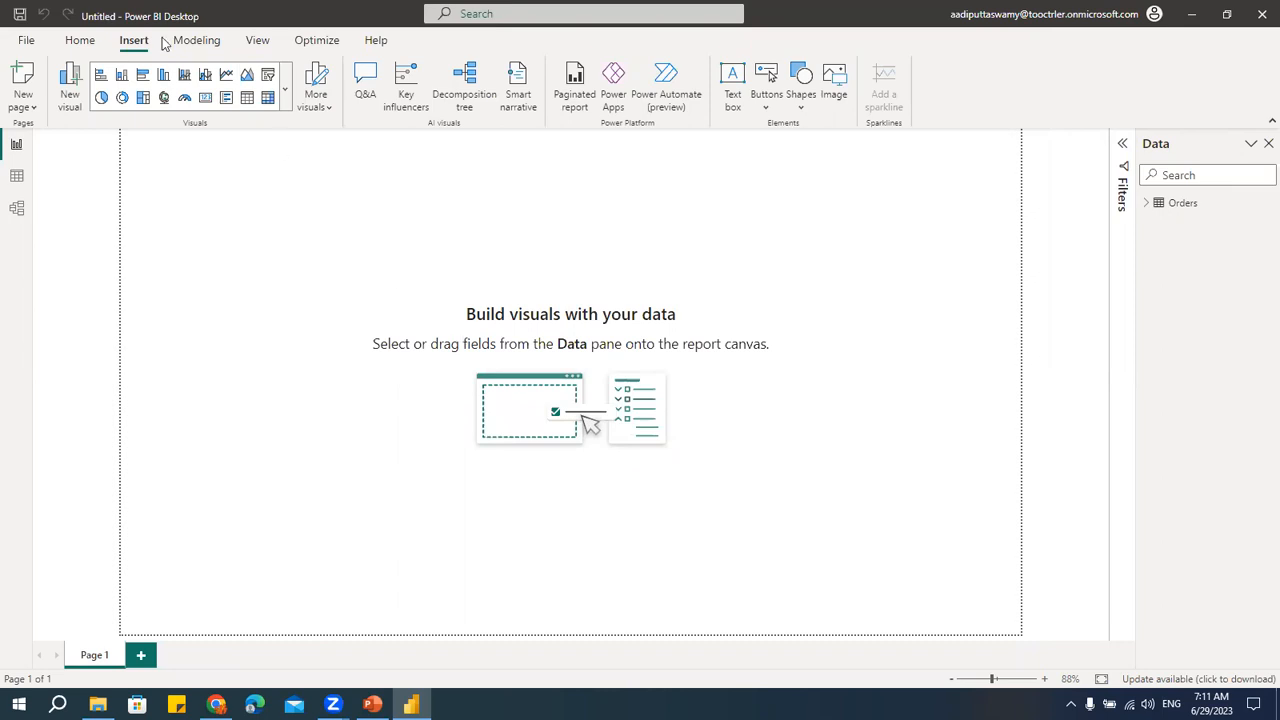
{"action": "left_click", "coordinate": [80, 40]}
{"action": "left_click", "coordinate": [739, 92]}
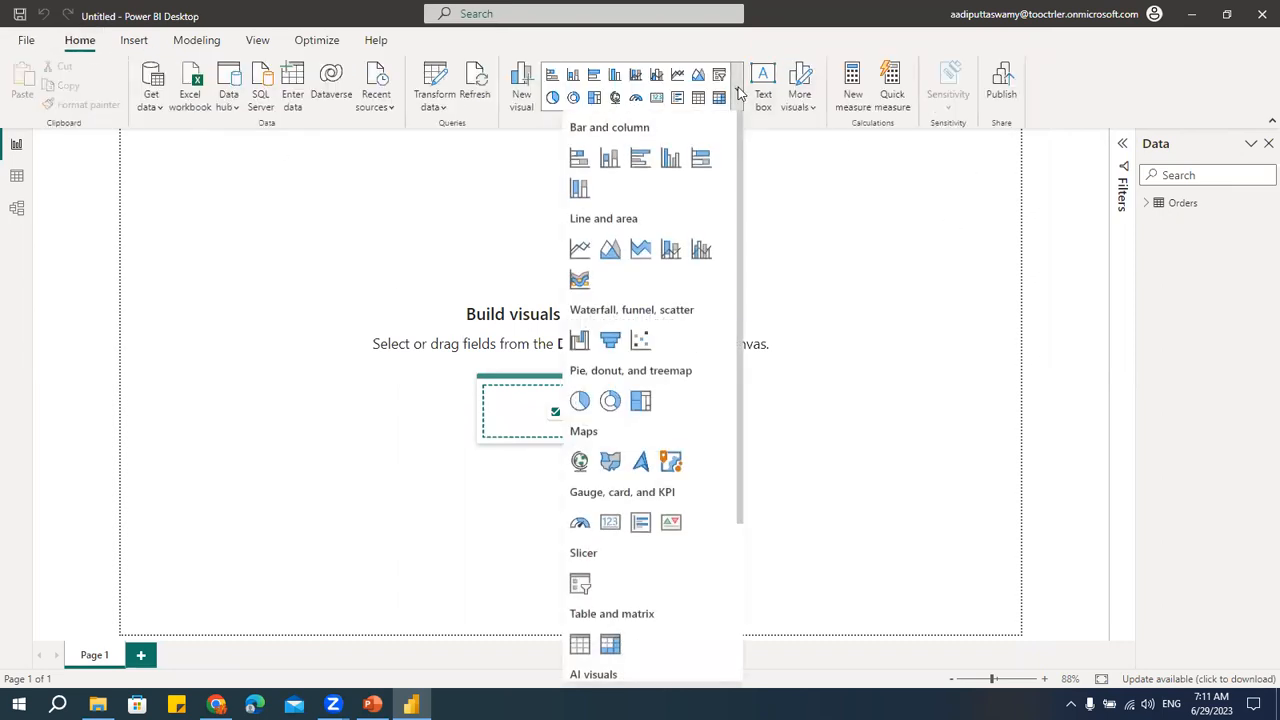
{"action": "left_click", "coordinate": [786, 197]}
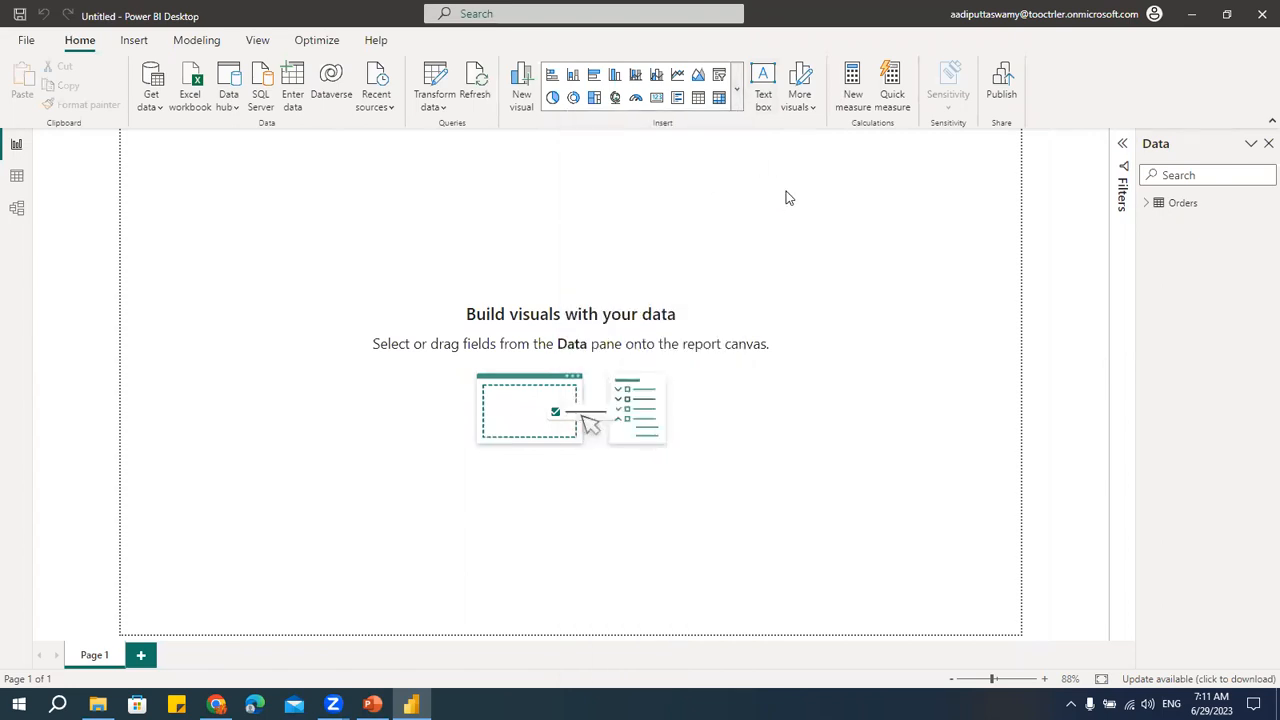
{"action": "left_click", "coordinate": [737, 90]}
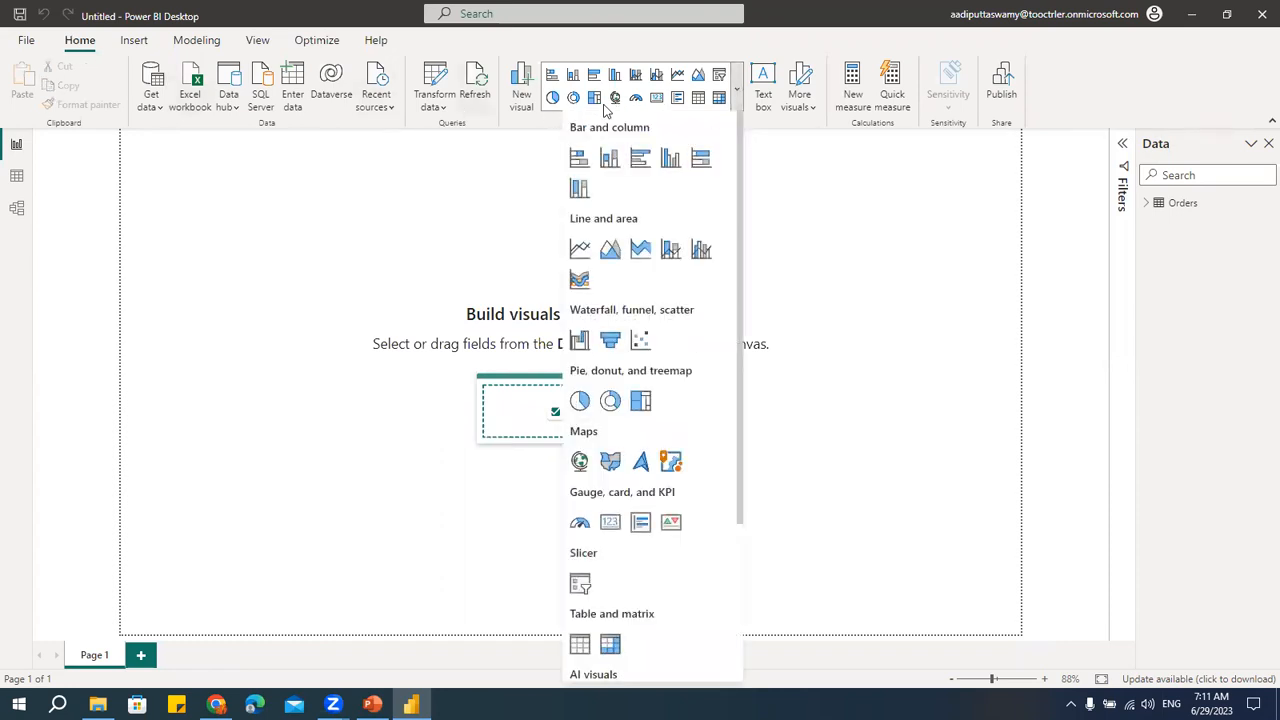
{"action": "left_click", "coordinate": [560, 133]}
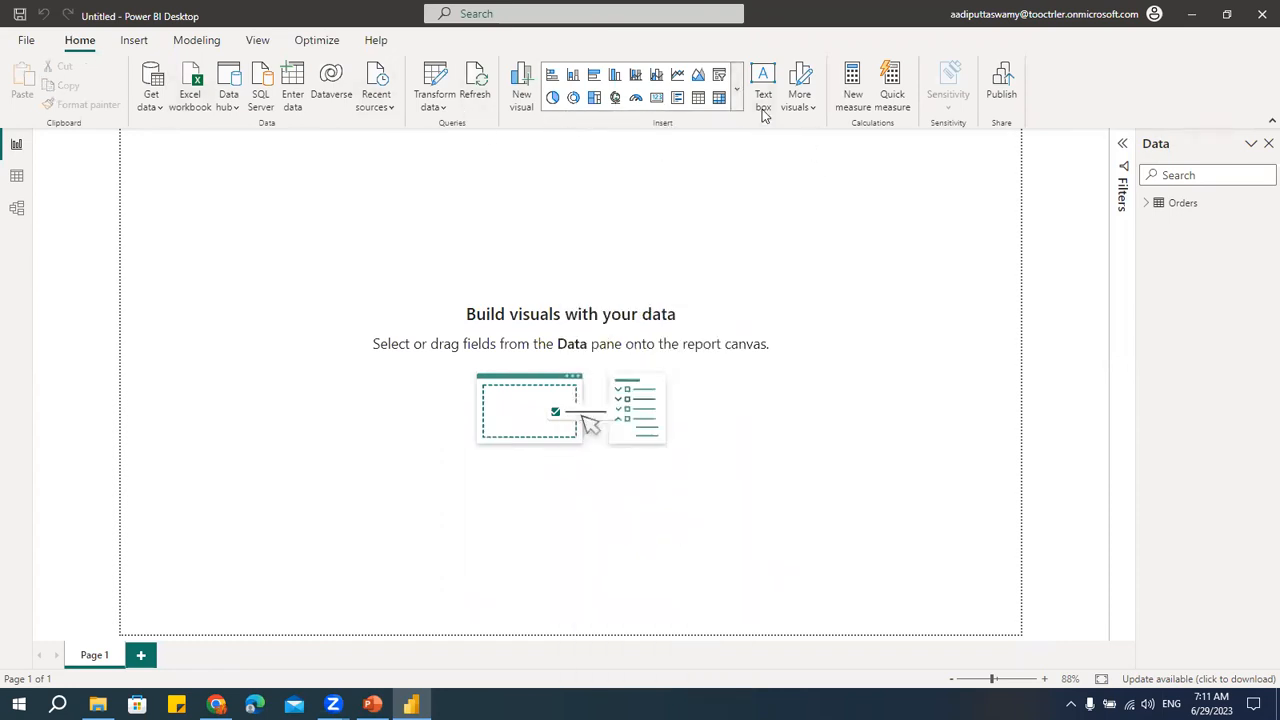
{"action": "left_click", "coordinate": [737, 90]}
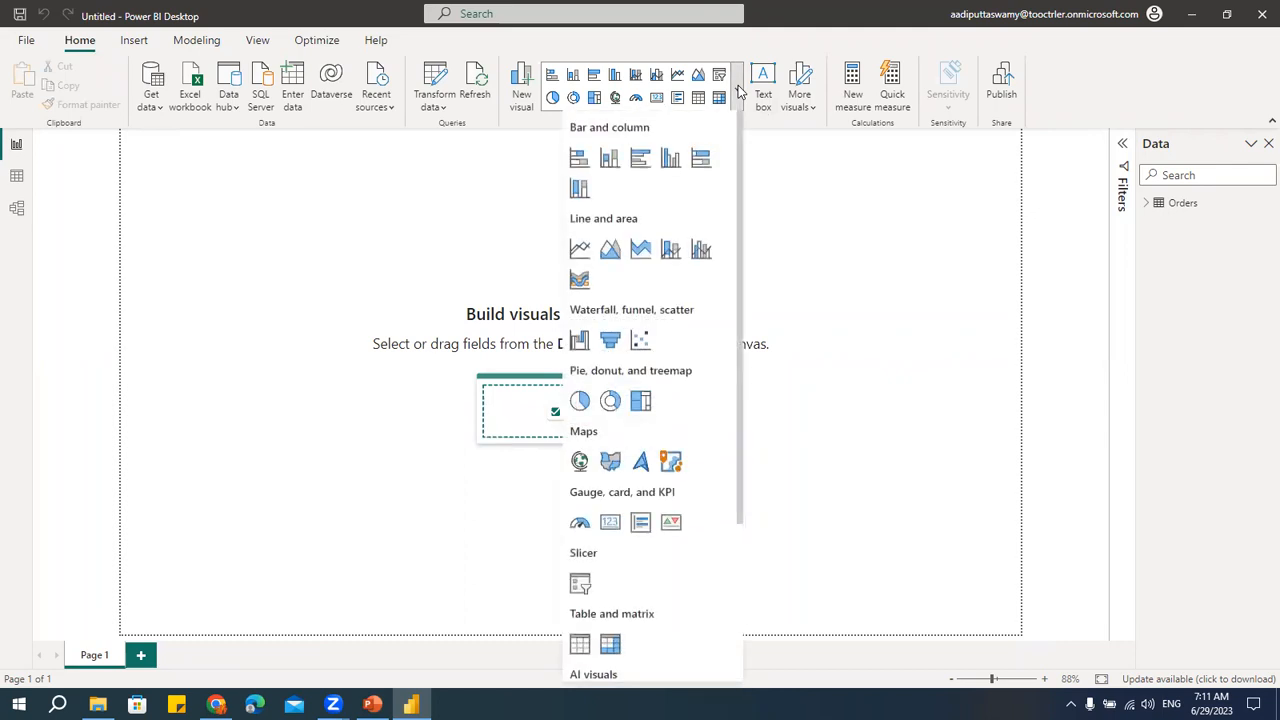
{"action": "left_click", "coordinate": [812, 205]}
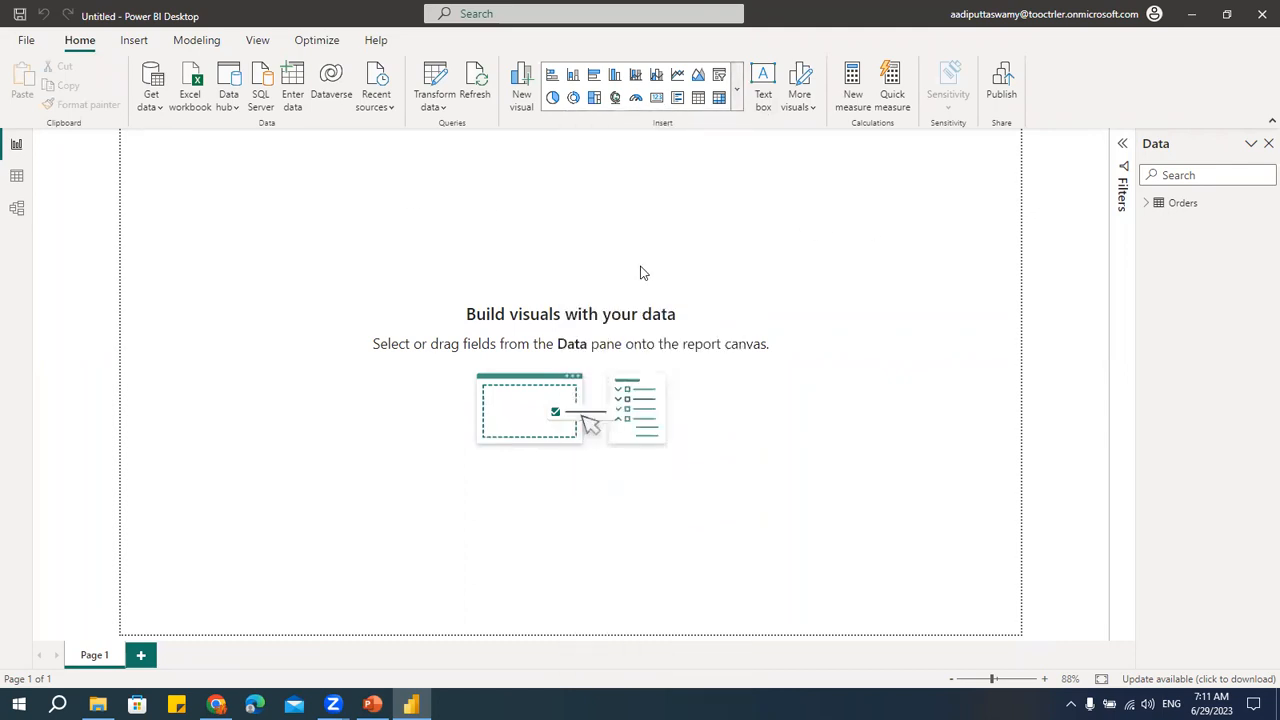
- Review the global preview features once more, including On-object interaction, and accept the options
{"action": "left_click", "coordinate": [26, 45]}
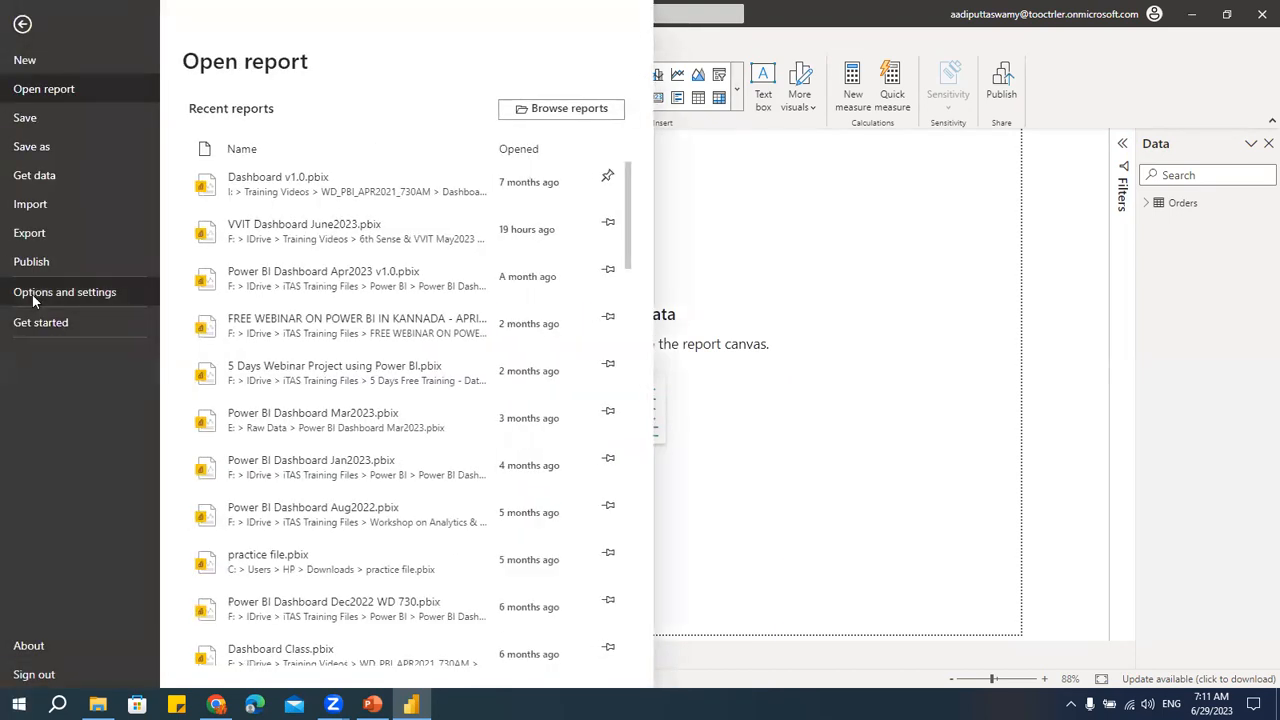
{"action": "left_click", "coordinate": [32, 294]}
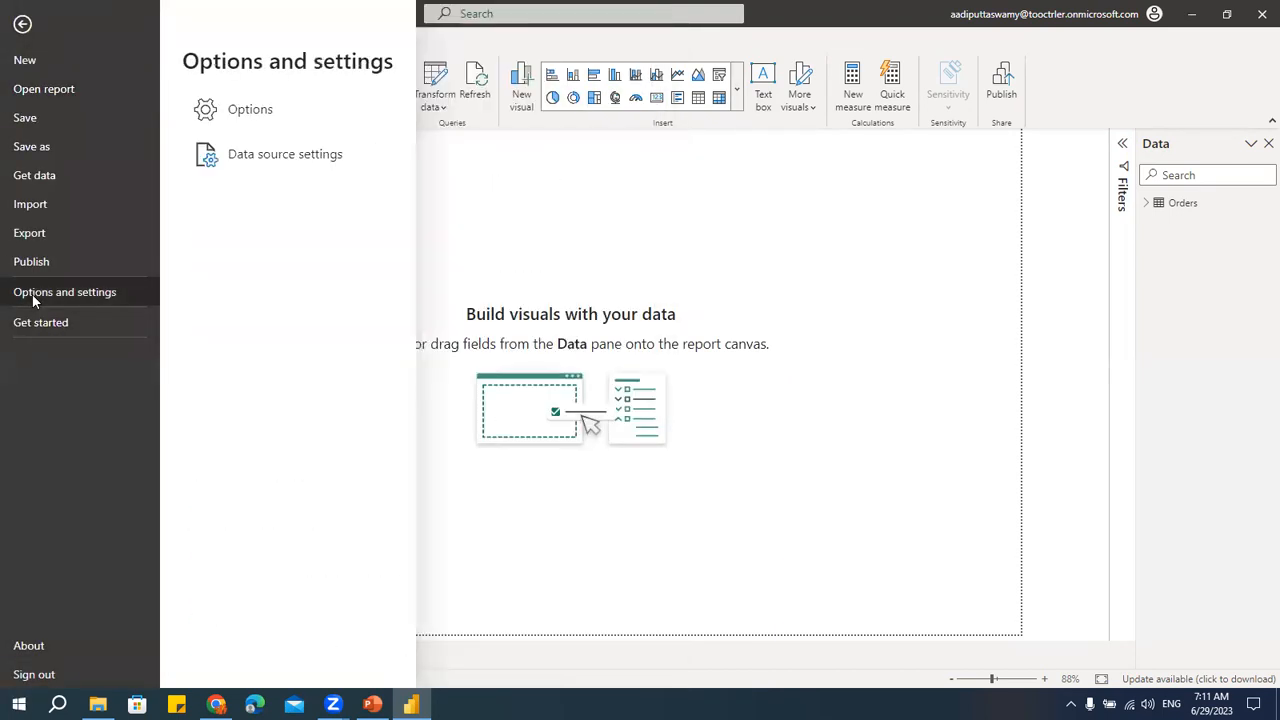
{"action": "left_click", "coordinate": [255, 114]}
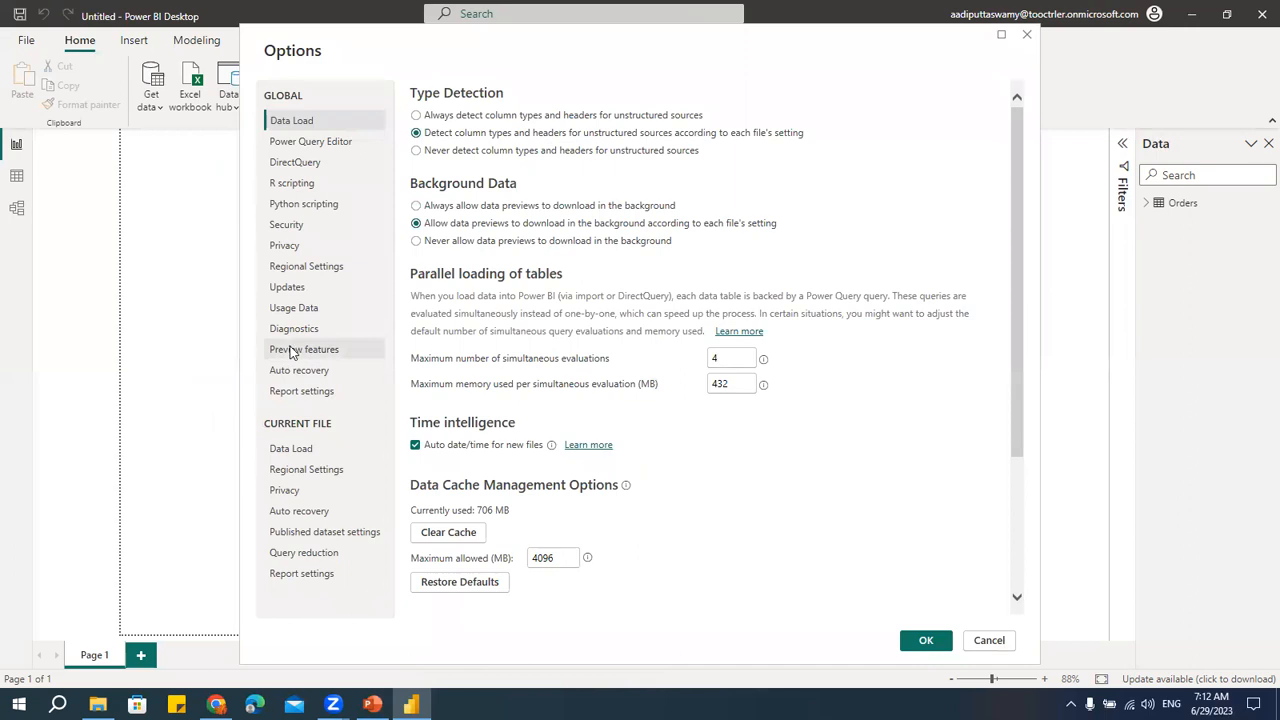
{"action": "left_click", "coordinate": [291, 352]}
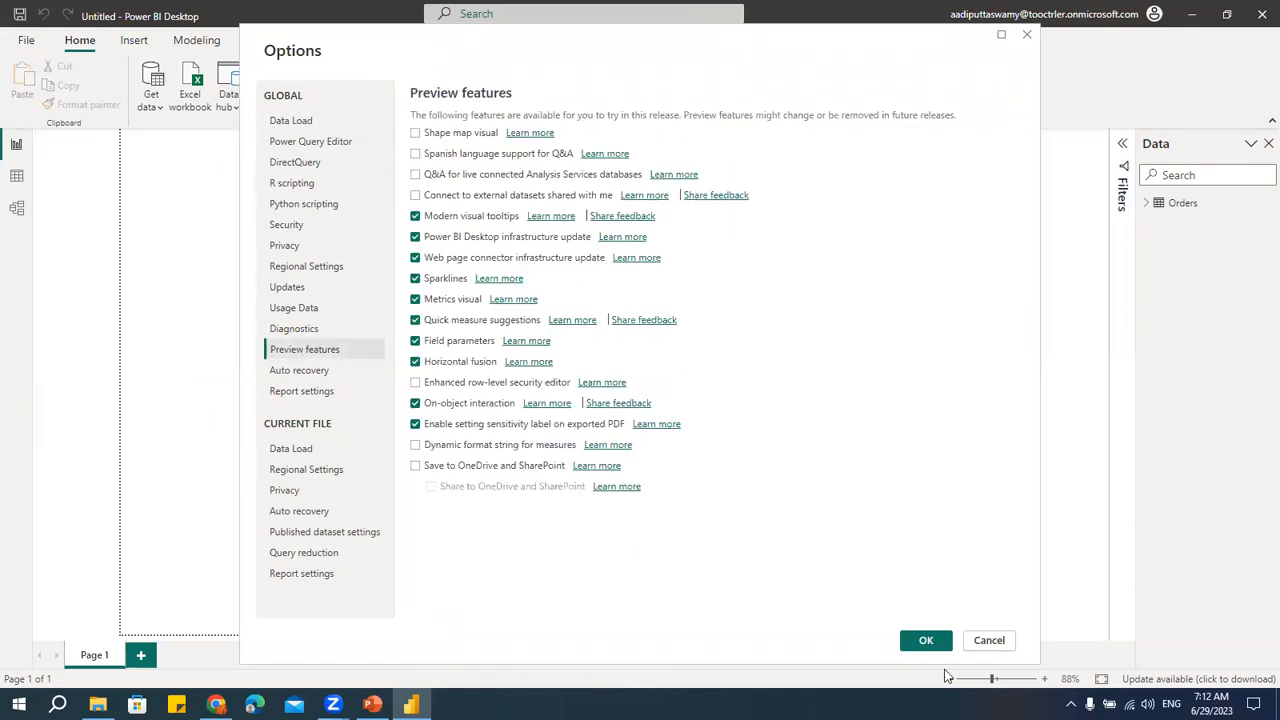
{"action": "left_click", "coordinate": [926, 641]}
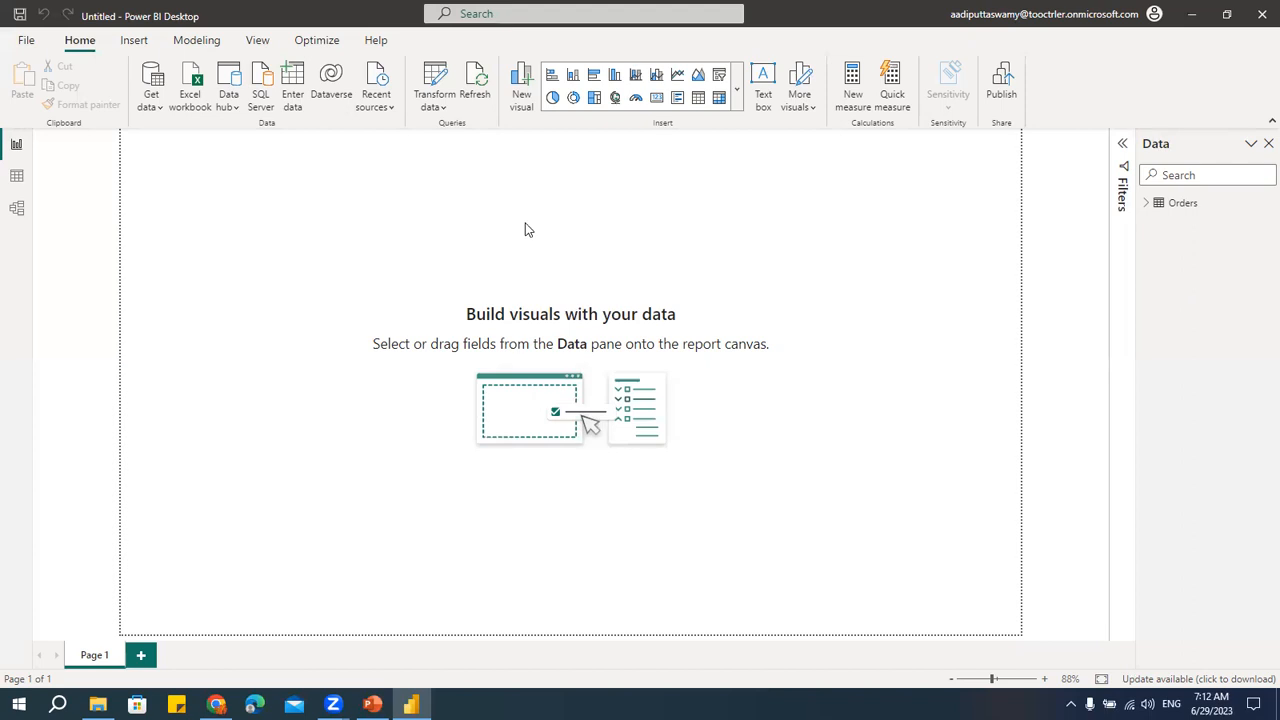
- Expand the Orders table's fields and insert a clustered column chart slightly inward from the page's upper-left corner
{"action": "left_click", "coordinate": [1147, 203]}
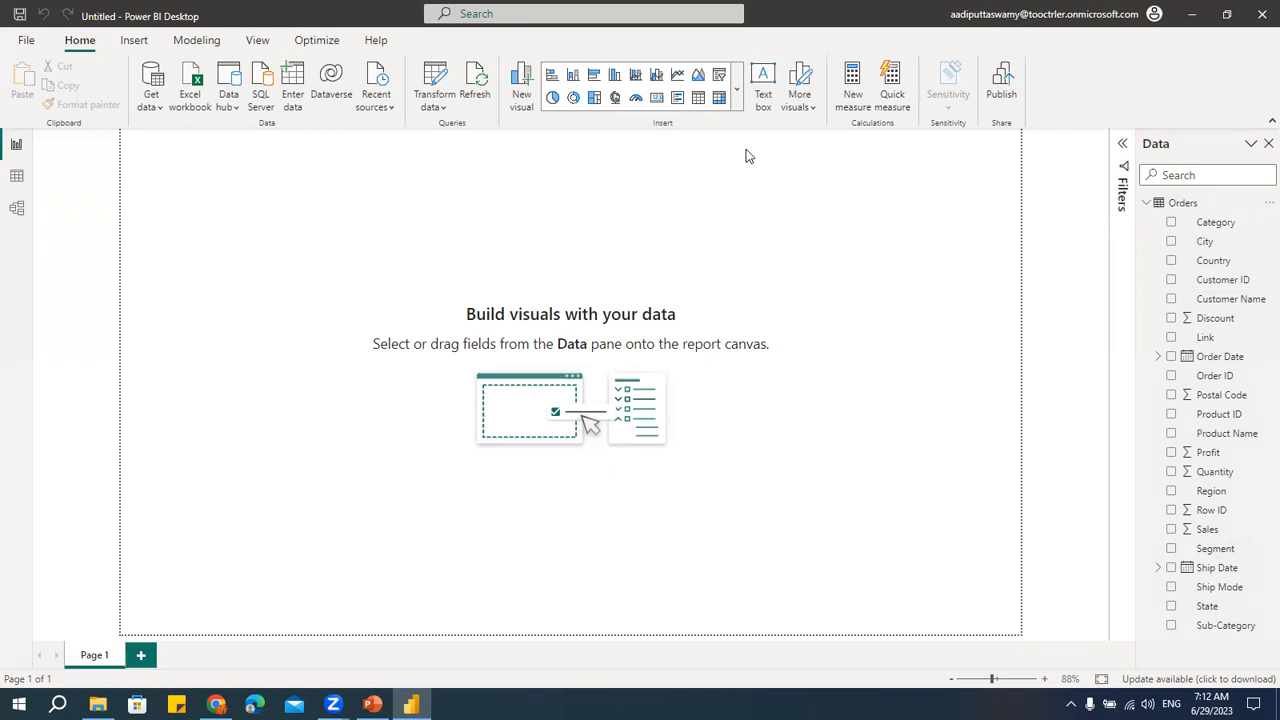
{"action": "left_click", "coordinate": [735, 93]}
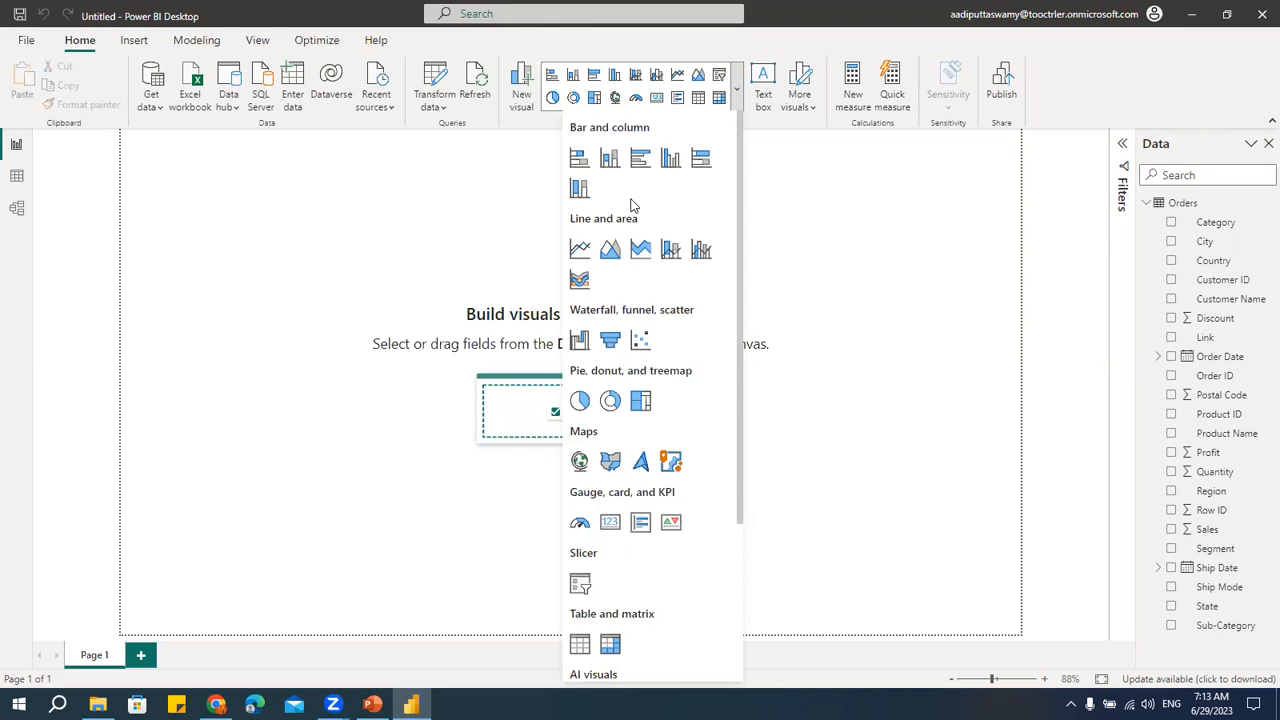
{"action": "left_click", "coordinate": [845, 202]}
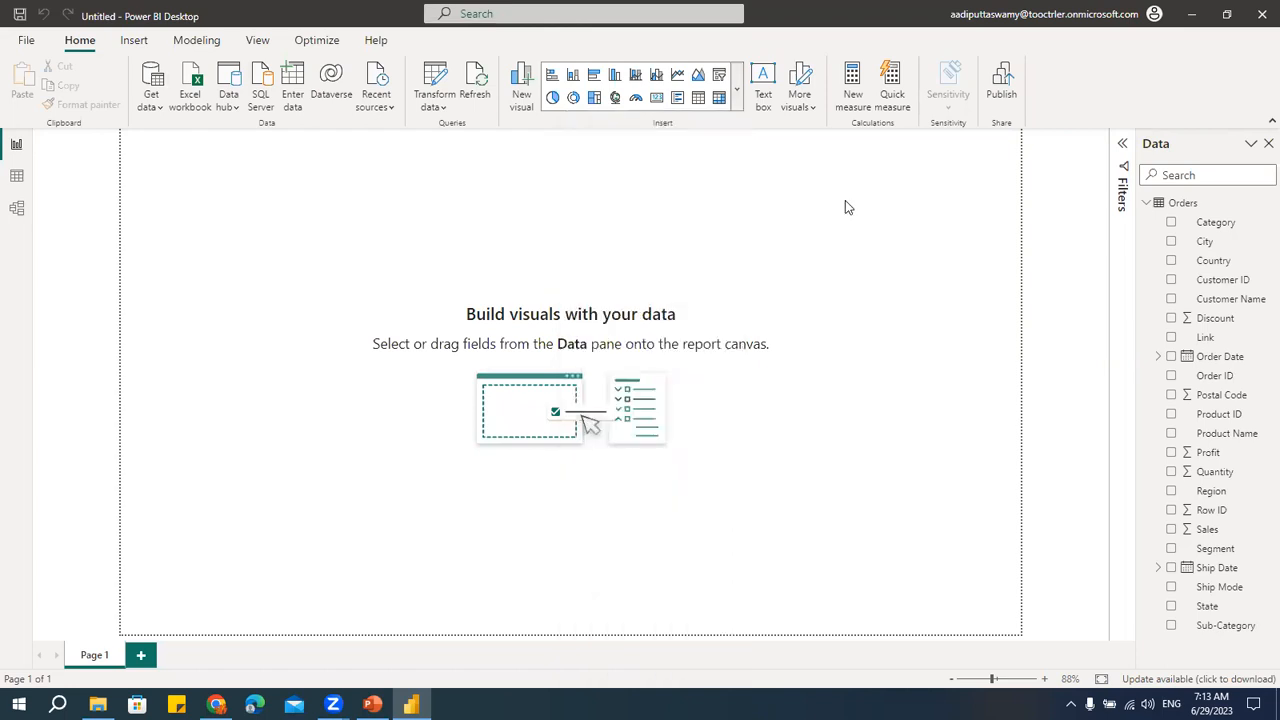
{"action": "left_click", "coordinate": [737, 90]}
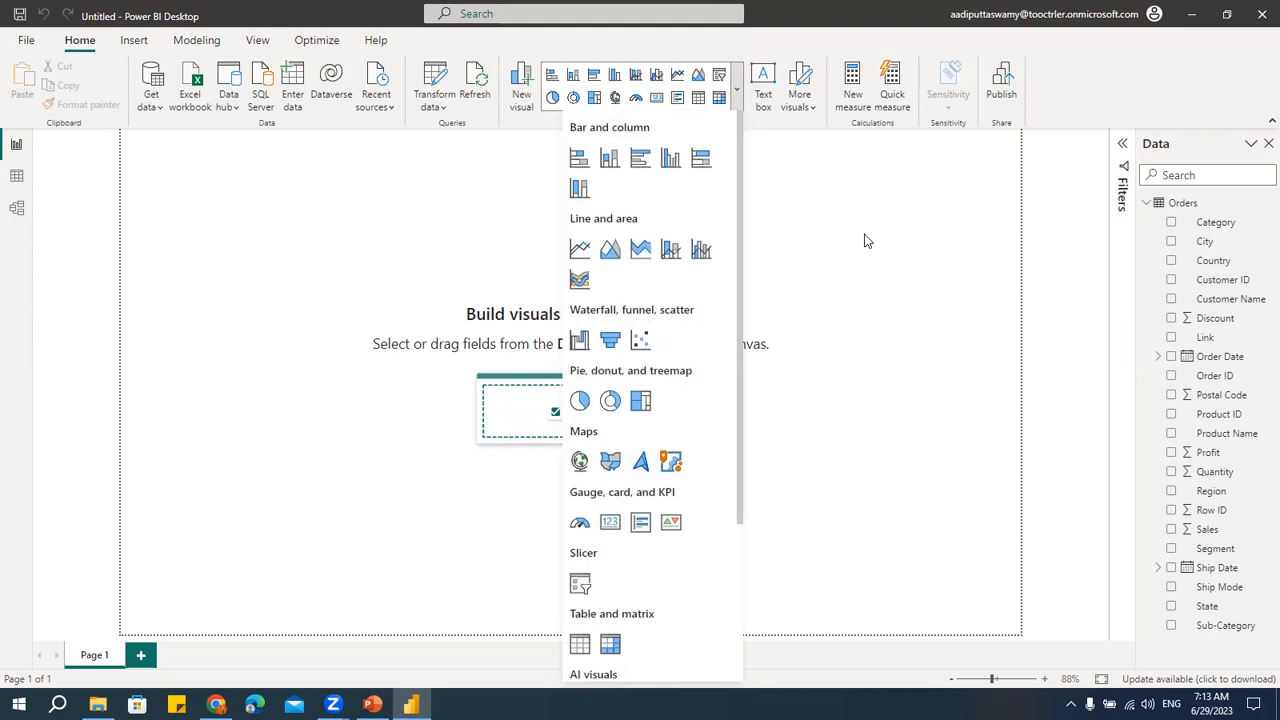
{"action": "left_click", "coordinate": [670, 162]}
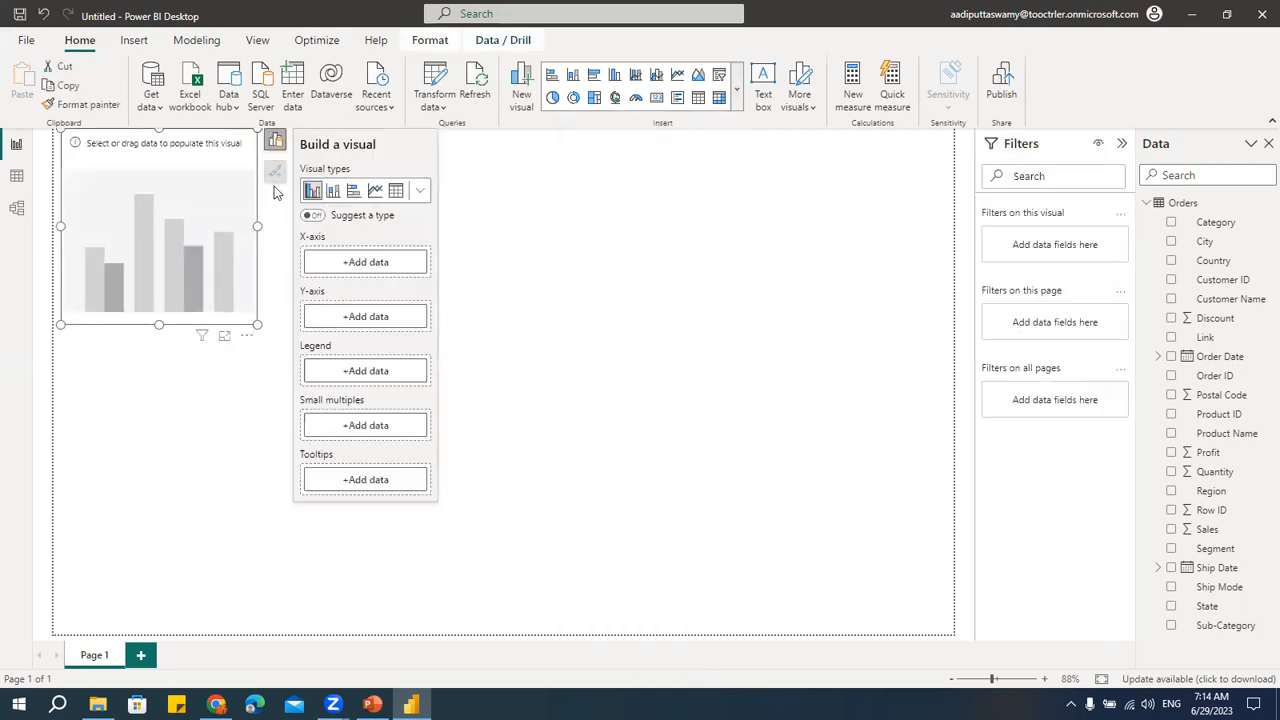
{"action": "left_click_drag", "start_coordinate": [212, 157], "coordinate": [217, 174]}
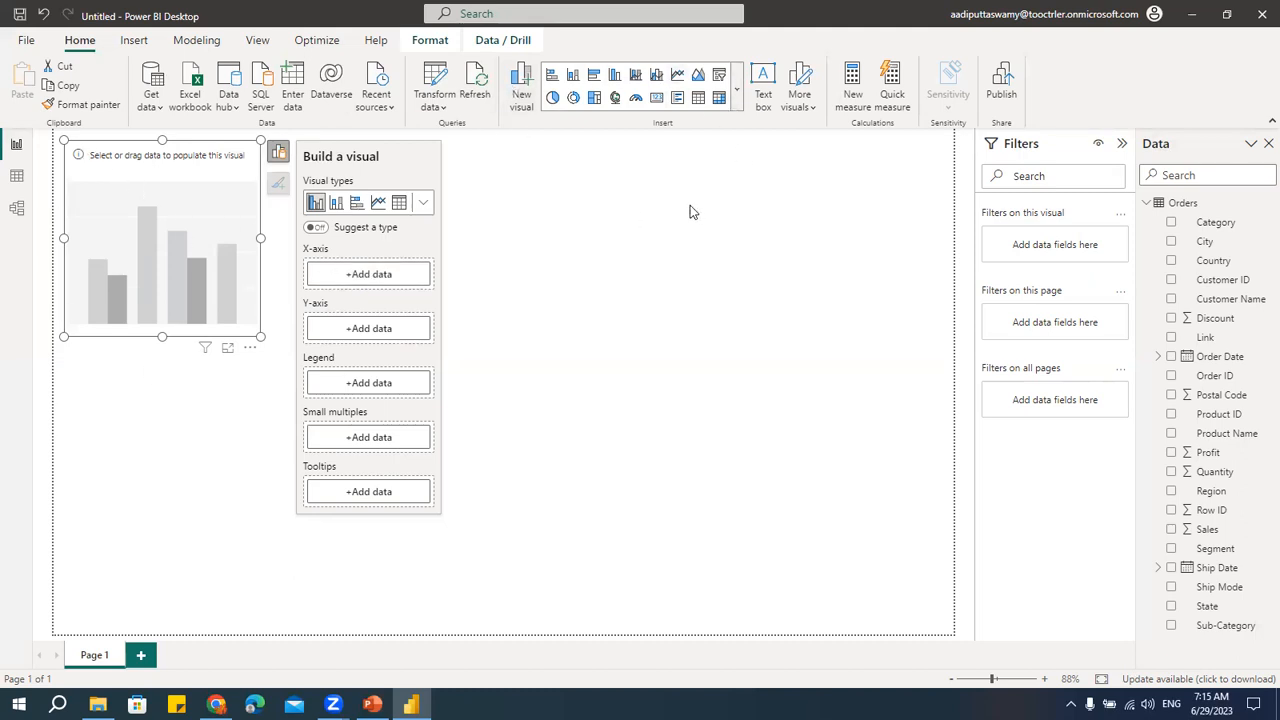
- Assign Region to the column chart's X-axis and Sales to its Y-axis, and widen the chart slightly
{"action": "left_click", "coordinate": [366, 283]}
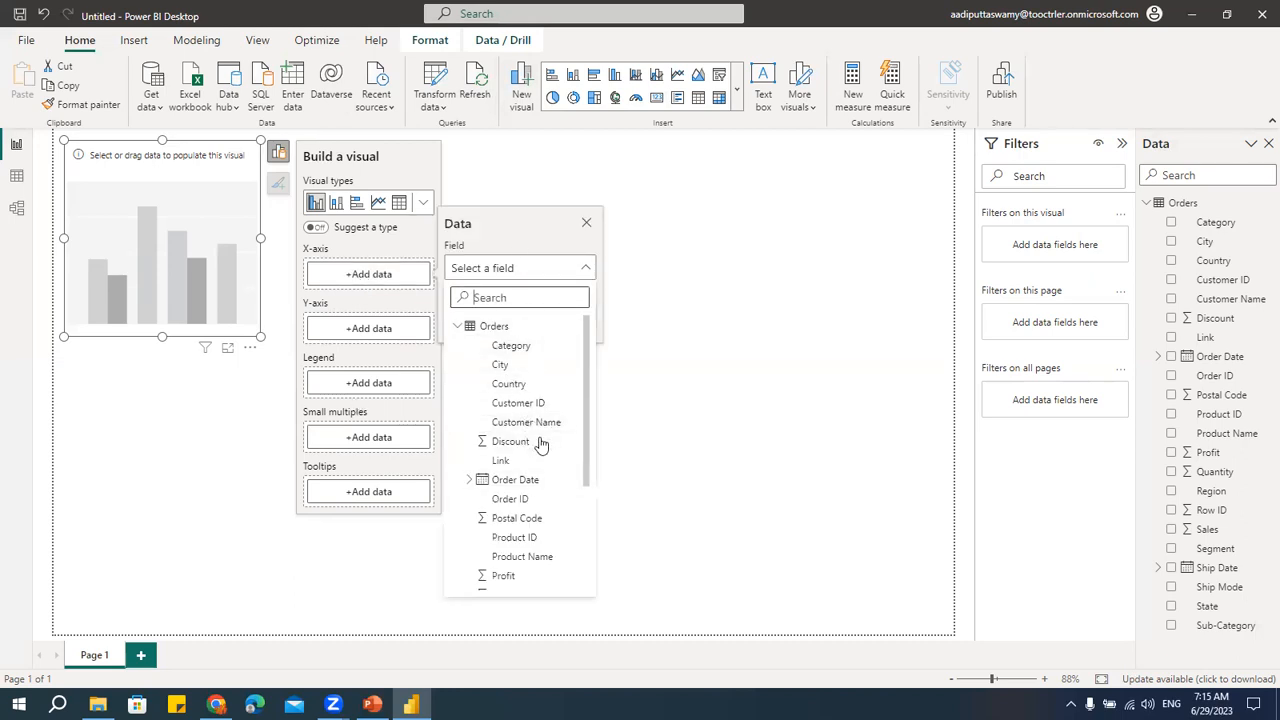
{"action": "scroll", "coordinate": [560, 440], "scroll_direction": "down", "scroll_amount": 3}
{"action": "left_click", "coordinate": [506, 447]}
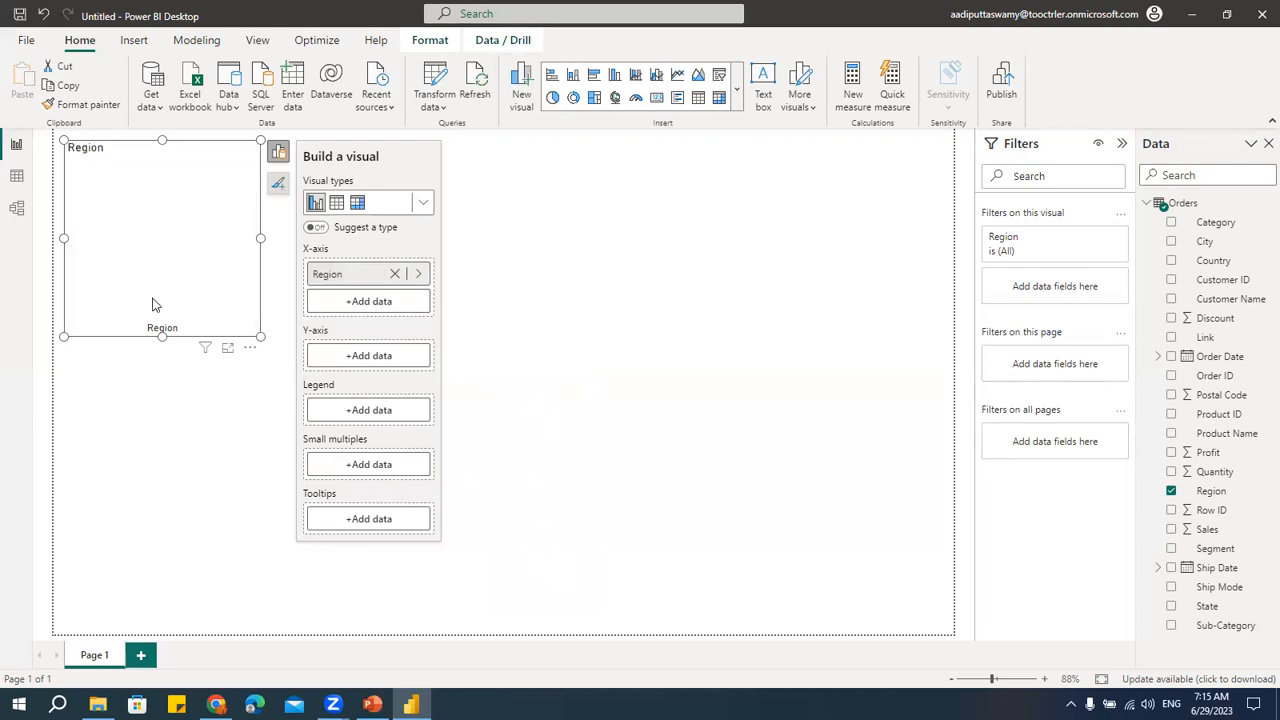
{"action": "left_click", "coordinate": [375, 360]}
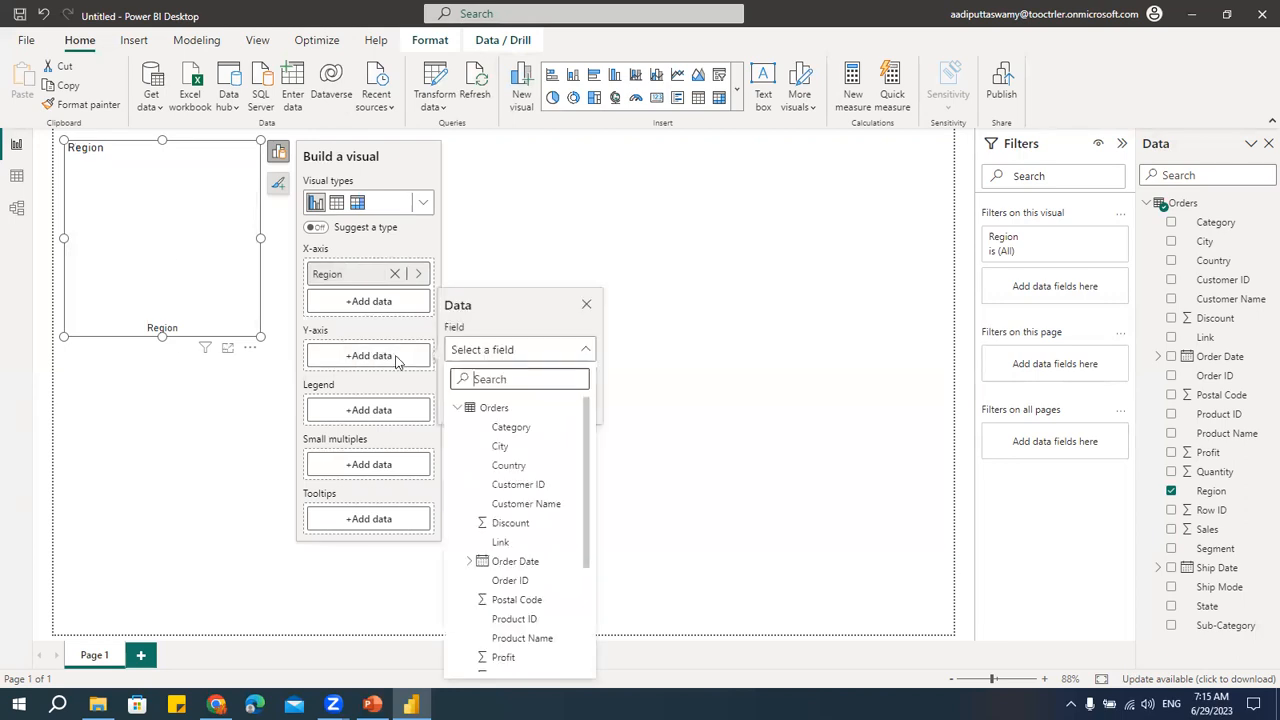
{"action": "scroll", "coordinate": [538, 525], "scroll_direction": "down", "scroll_amount": 5}
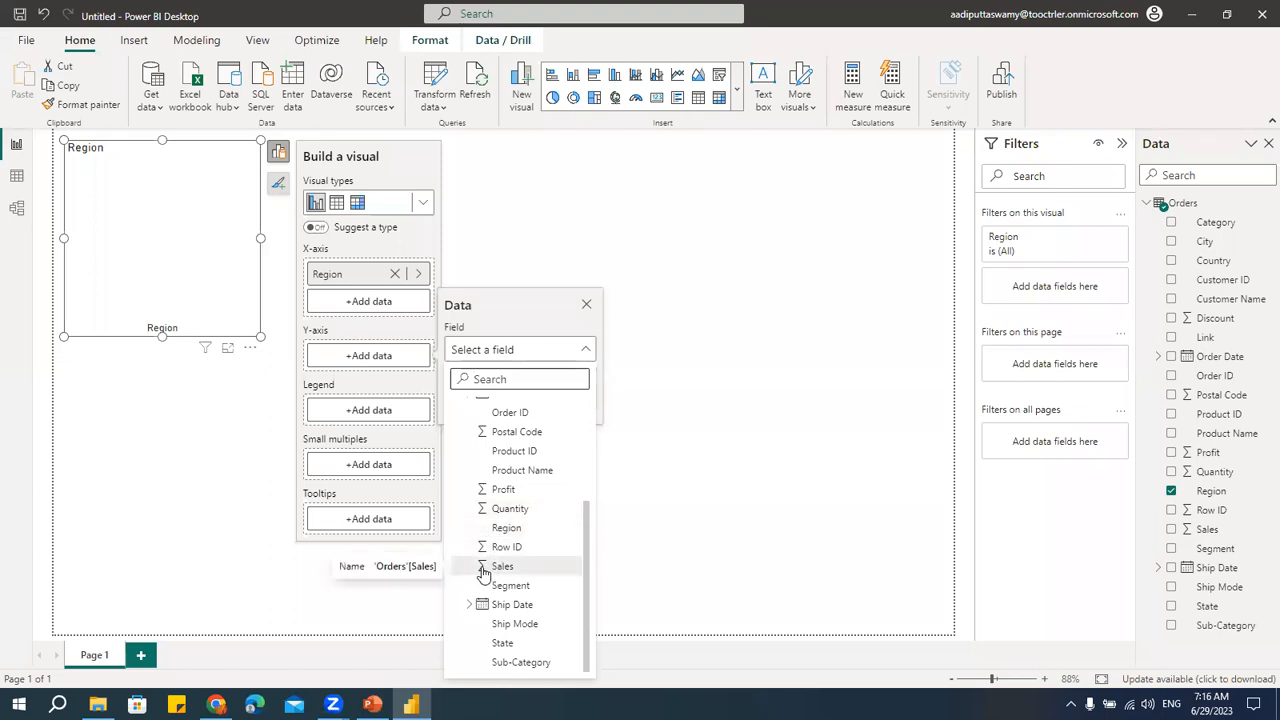
{"action": "left_click", "coordinate": [483, 568]}
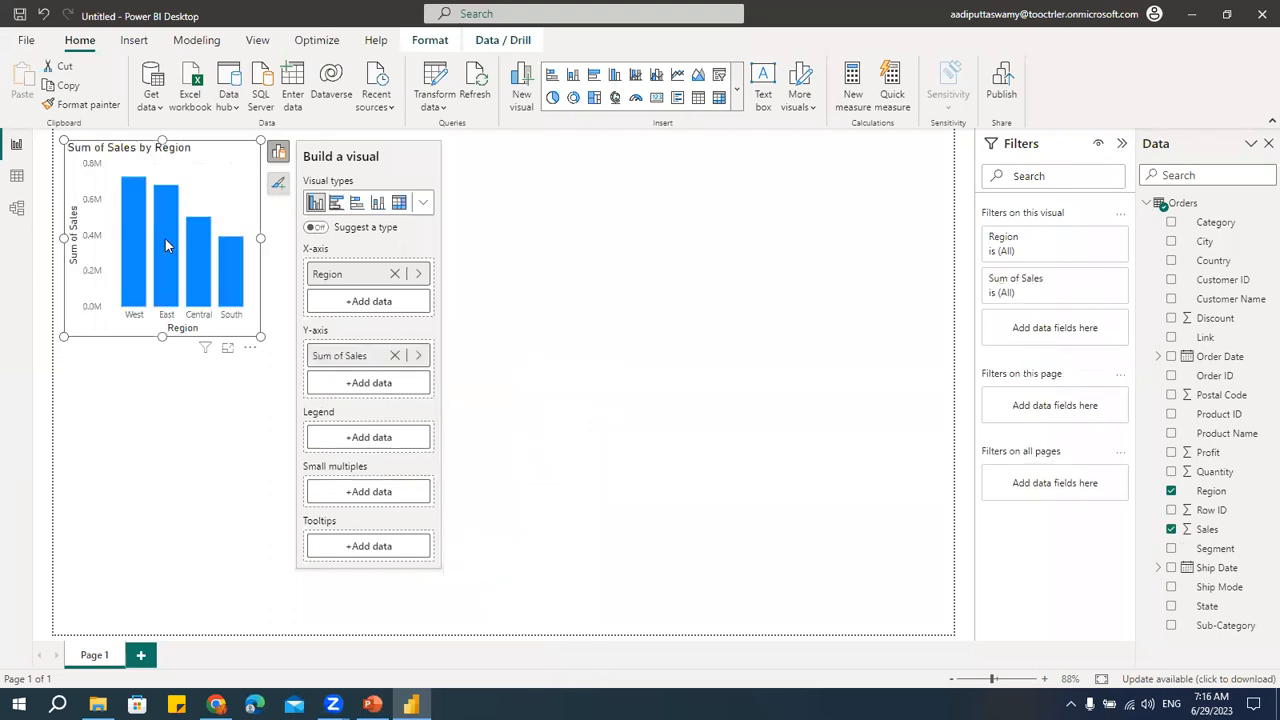
{"action": "left_click_drag", "start_coordinate": [260, 239], "coordinate": [309, 242]}
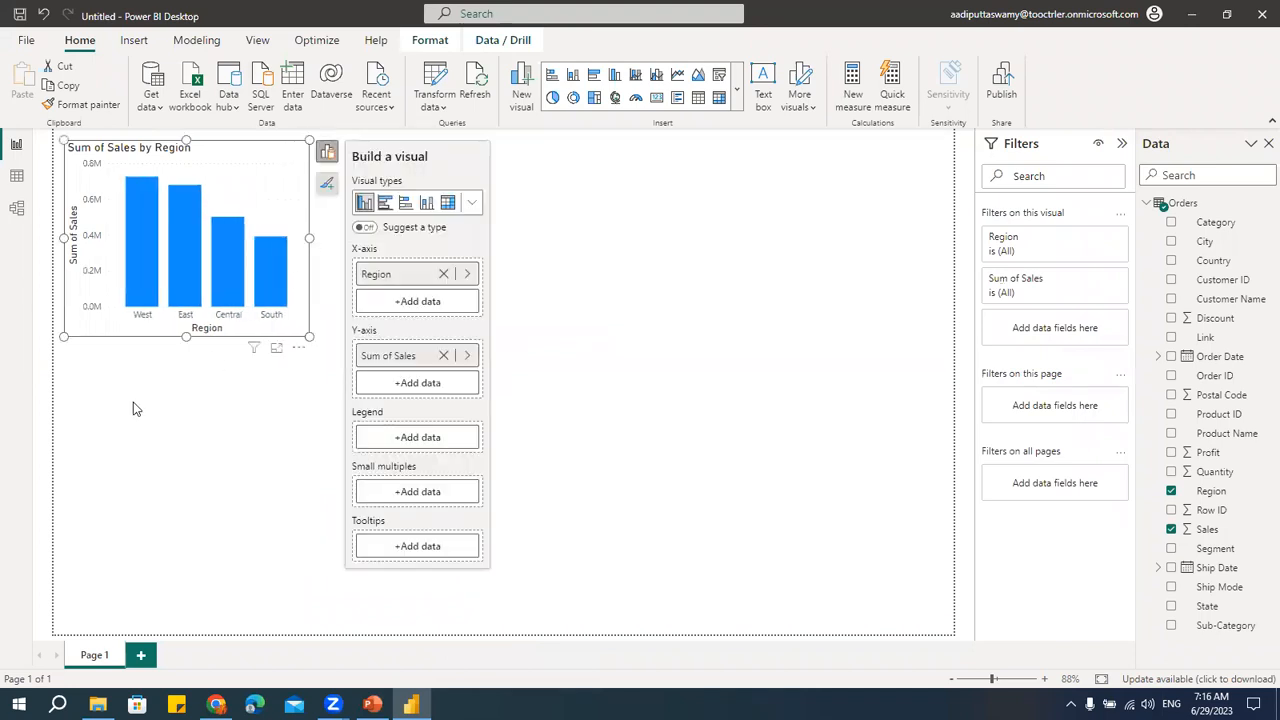
{"action": "left_click", "coordinate": [725, 255]}
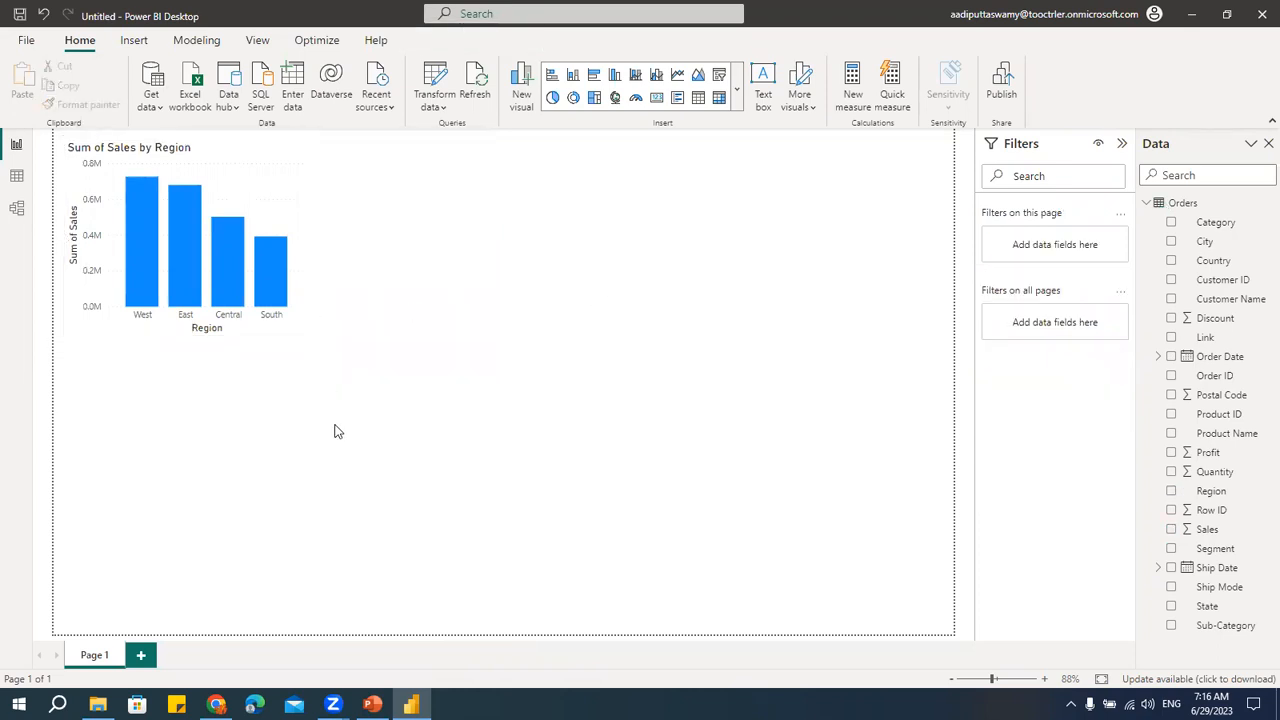
- Shorten the column chart's title to "Sales by Region" directly on the visual
{"action": "left_click", "coordinate": [274, 185]}
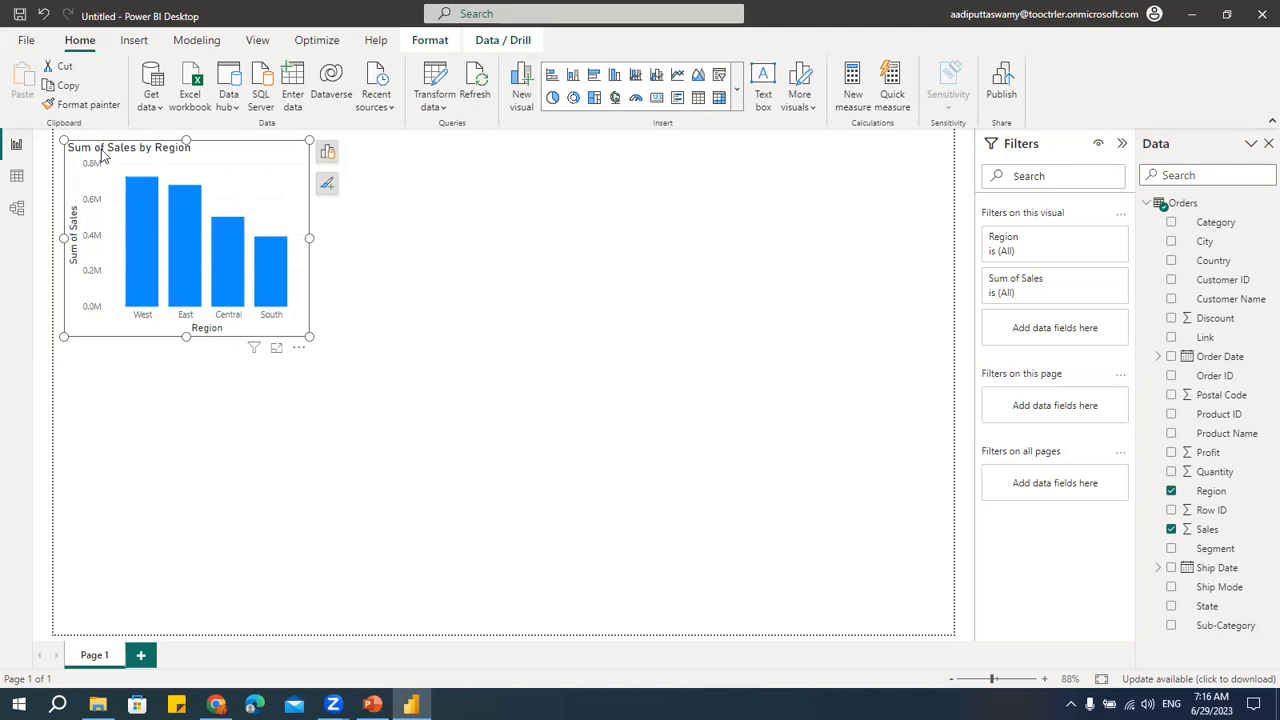
{"action": "left_click", "coordinate": [157, 150]}
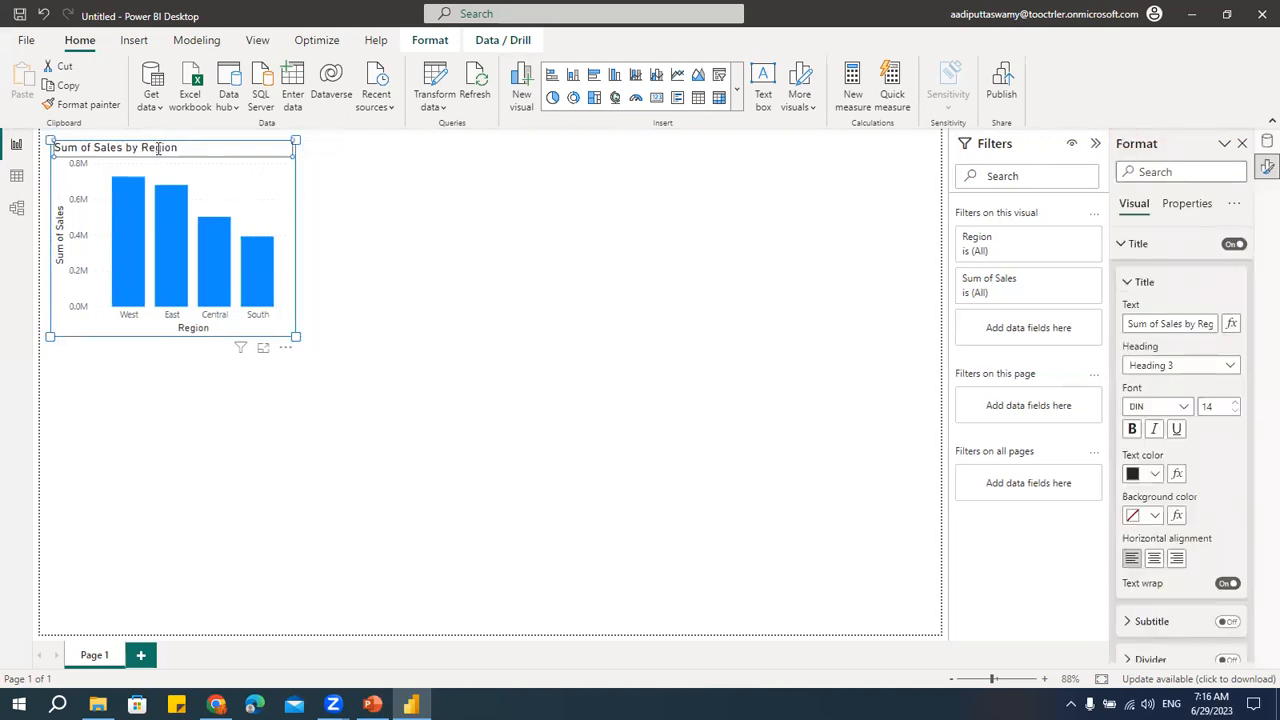
{"action": "double_click", "coordinate": [193, 149]}
{"action": "left_click_drag", "start_coordinate": [215, 148], "coordinate": [38, 150]}
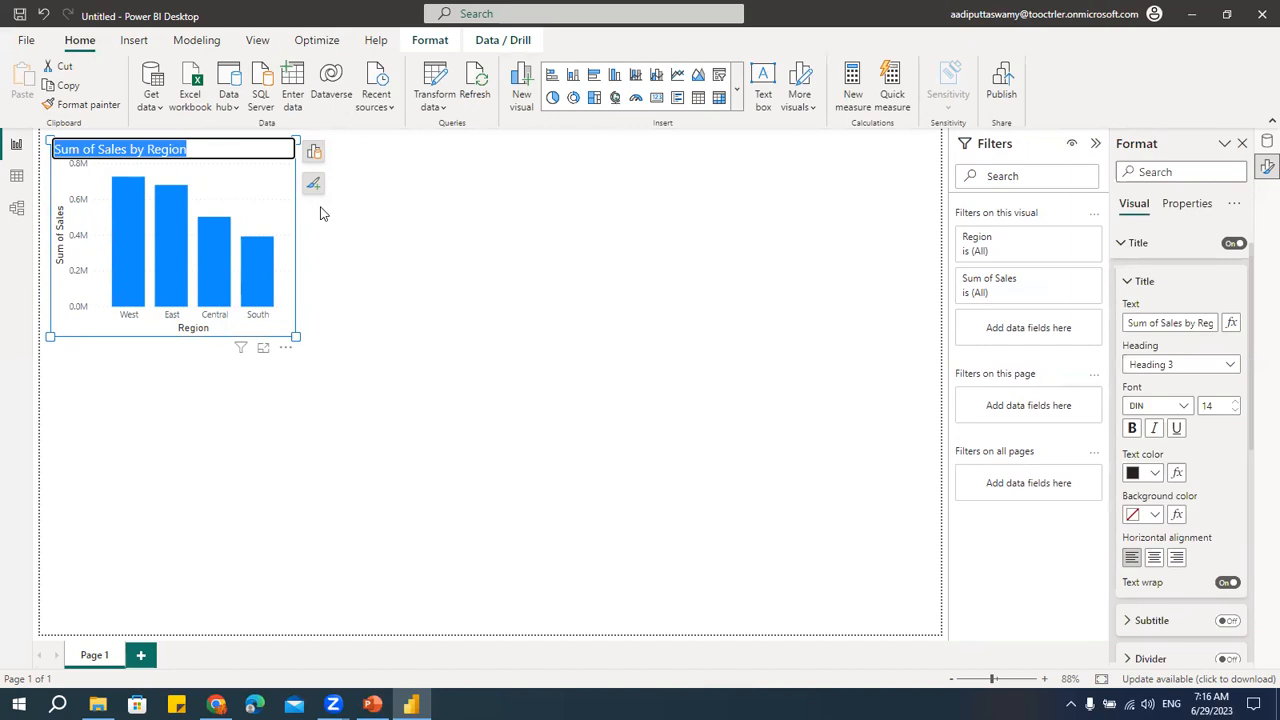
{"action": "left_click", "coordinate": [226, 150]}
{"action": "left_click_drag", "start_coordinate": [226, 150], "coordinate": [8, 158]}
{"action": "left_click", "coordinate": [179, 150]}
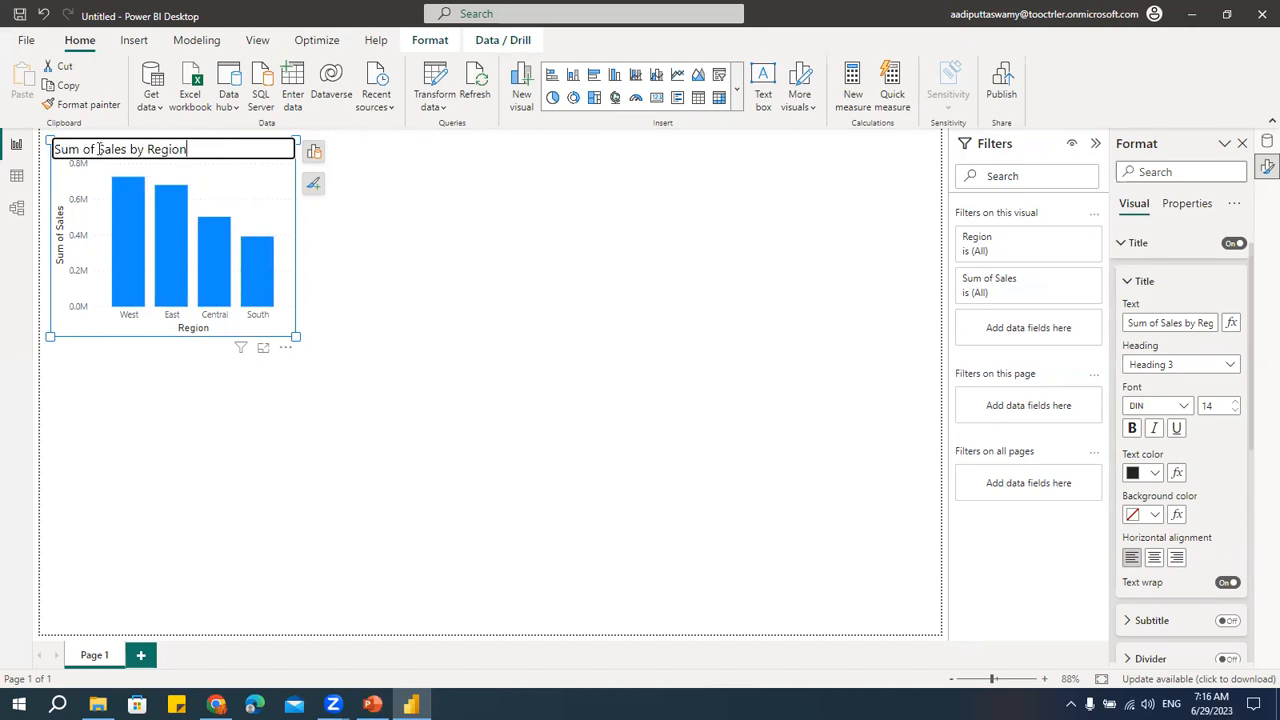
{"action": "left_click_drag", "start_coordinate": [100, 150], "coordinate": [15, 152]}
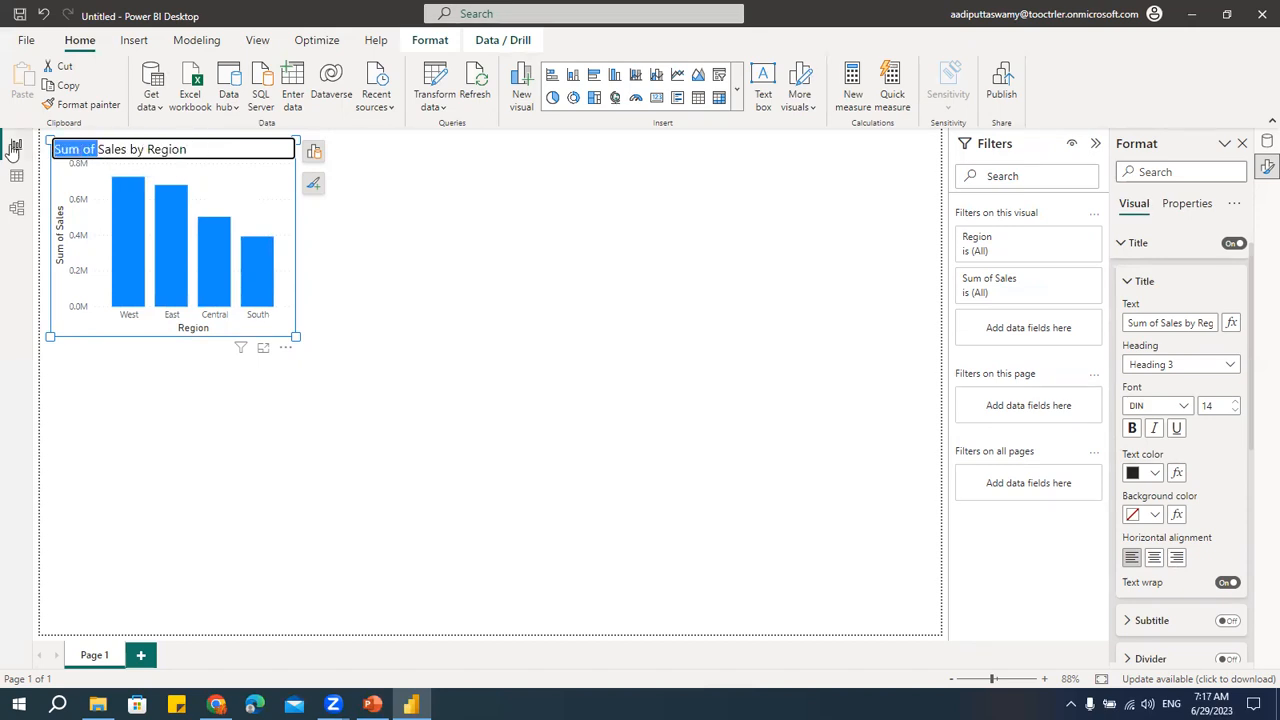
{"action": "key", "text": "BackSpace"}
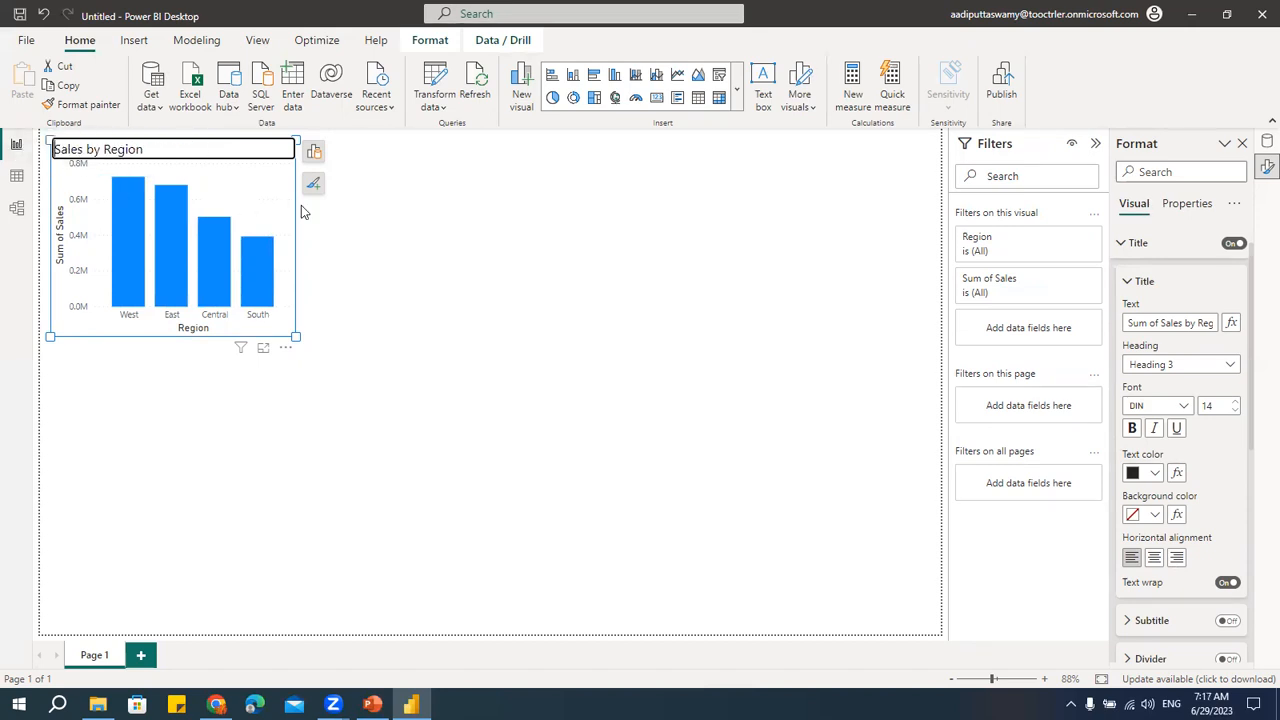
{"action": "left_click", "coordinate": [390, 228]}
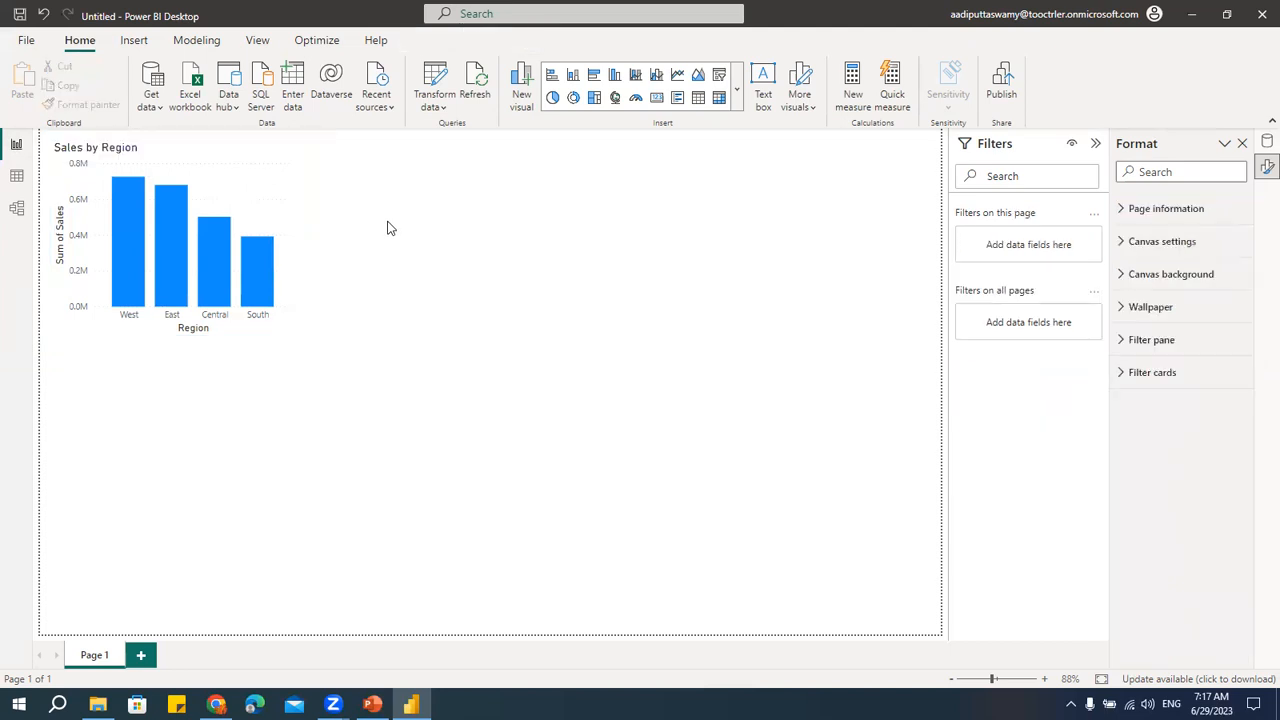
- Examine the on-object editing and formatting options of the column chart's title, Y-axis title and X-axis title
{"action": "left_click", "coordinate": [62, 226]}
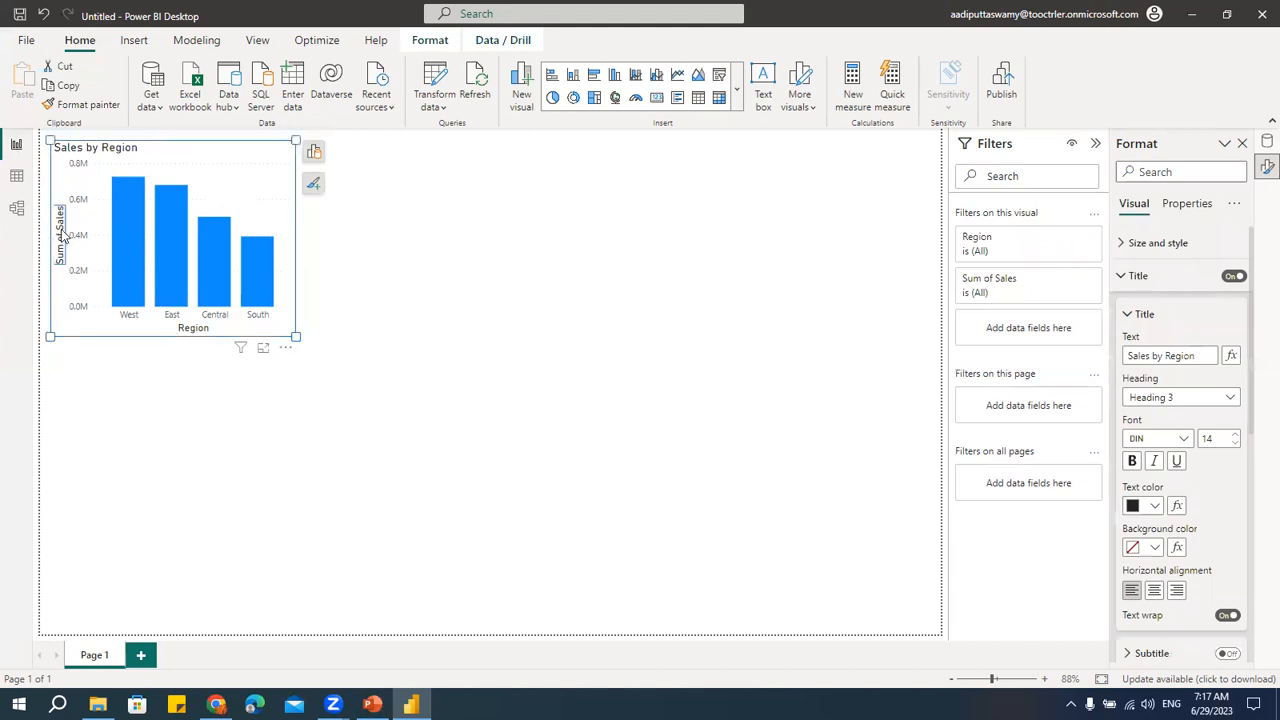
{"action": "double_click", "coordinate": [62, 232]}
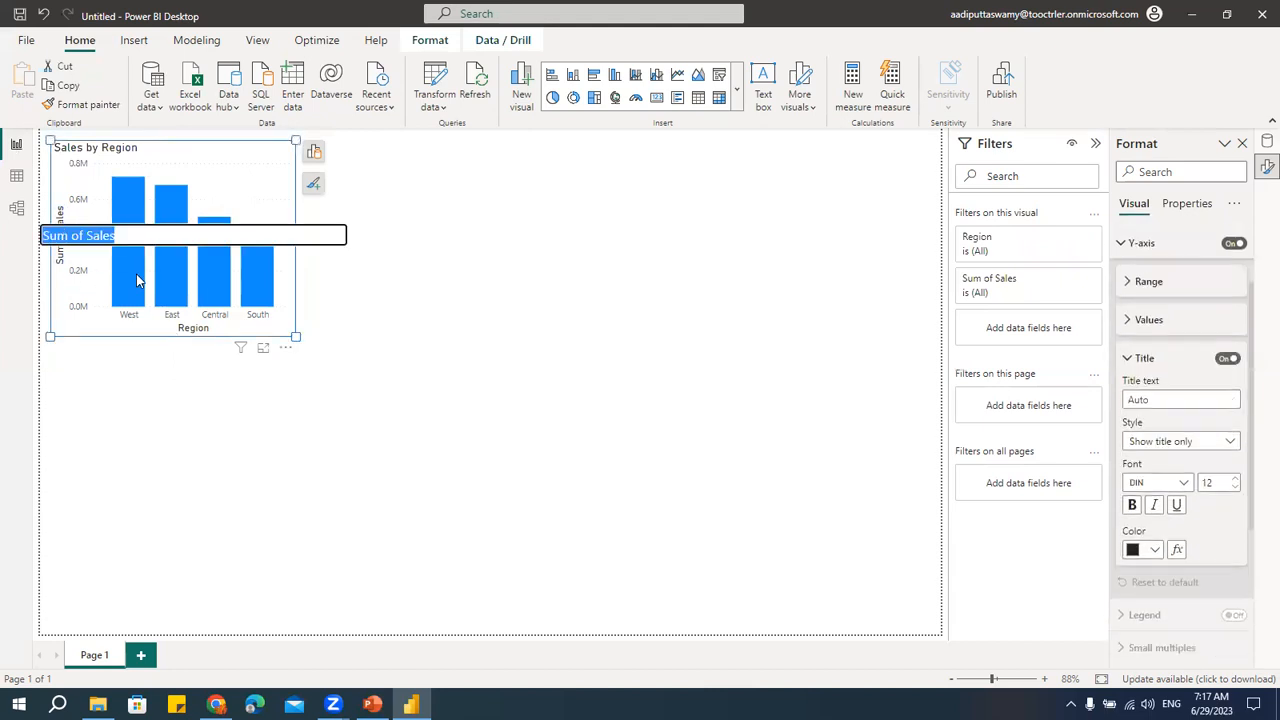
{"action": "left_click", "coordinate": [380, 323]}
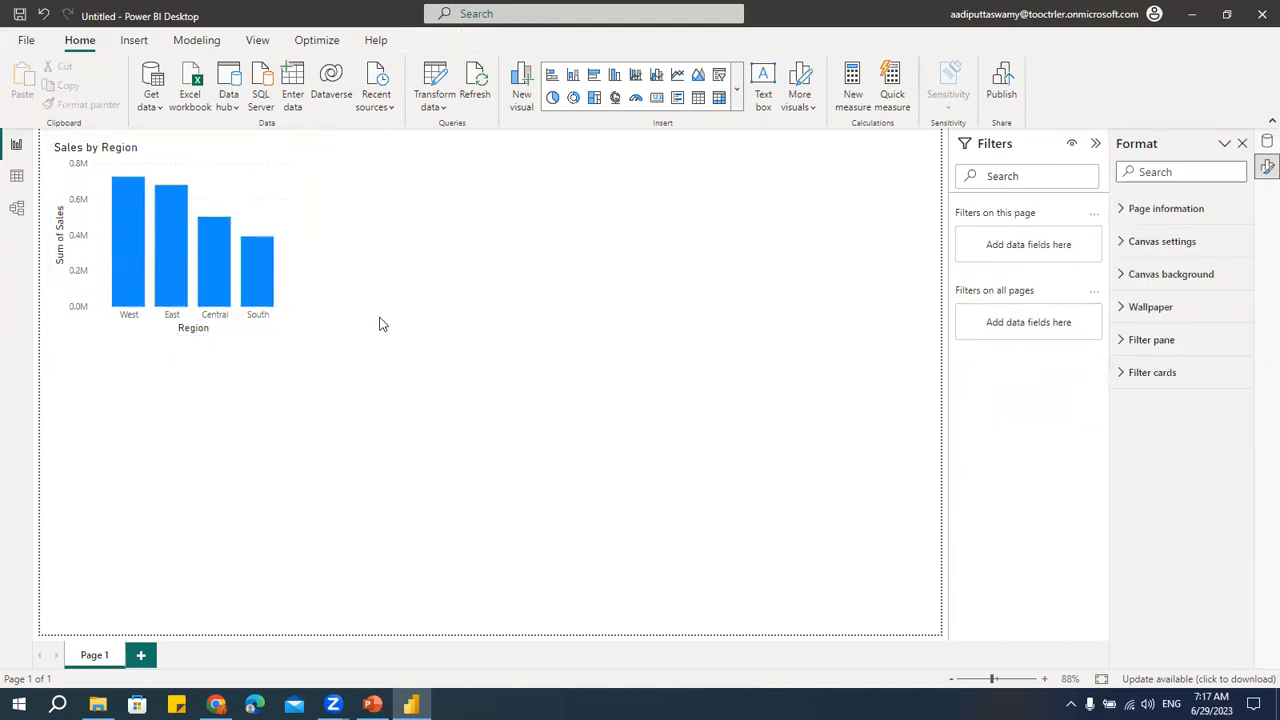
{"action": "left_click", "coordinate": [229, 170]}
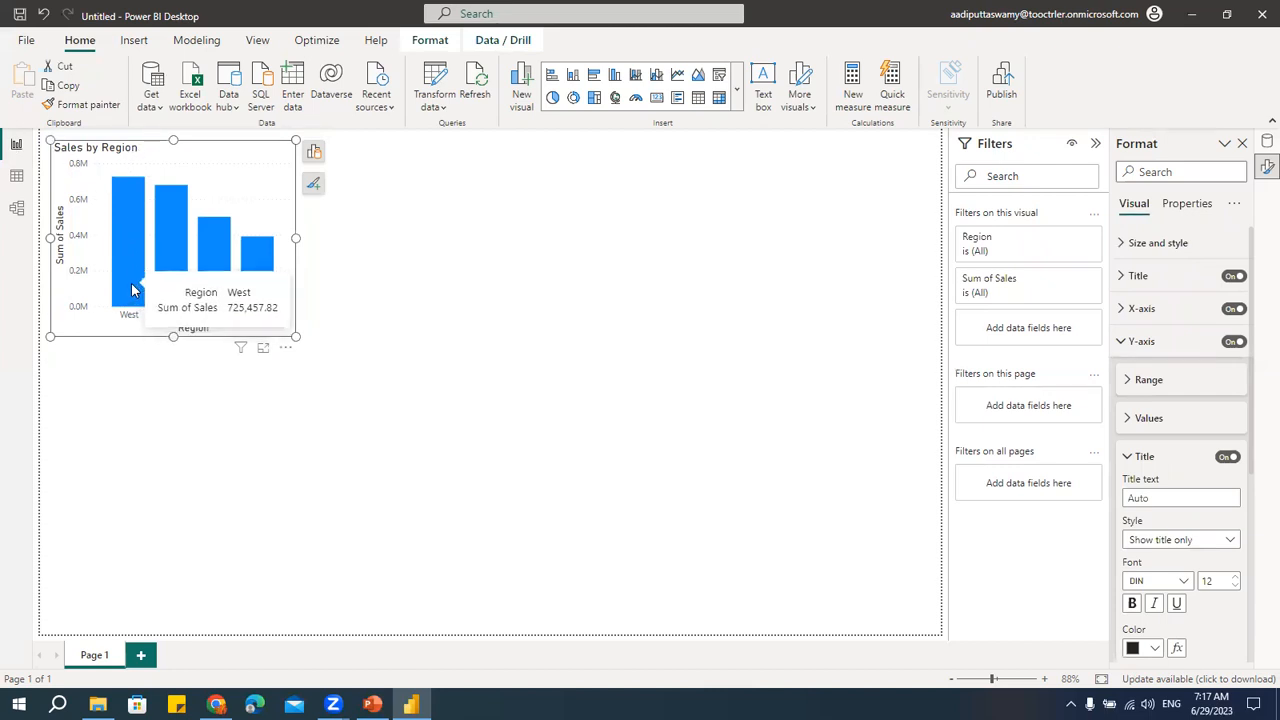
{"action": "left_click", "coordinate": [120, 148]}
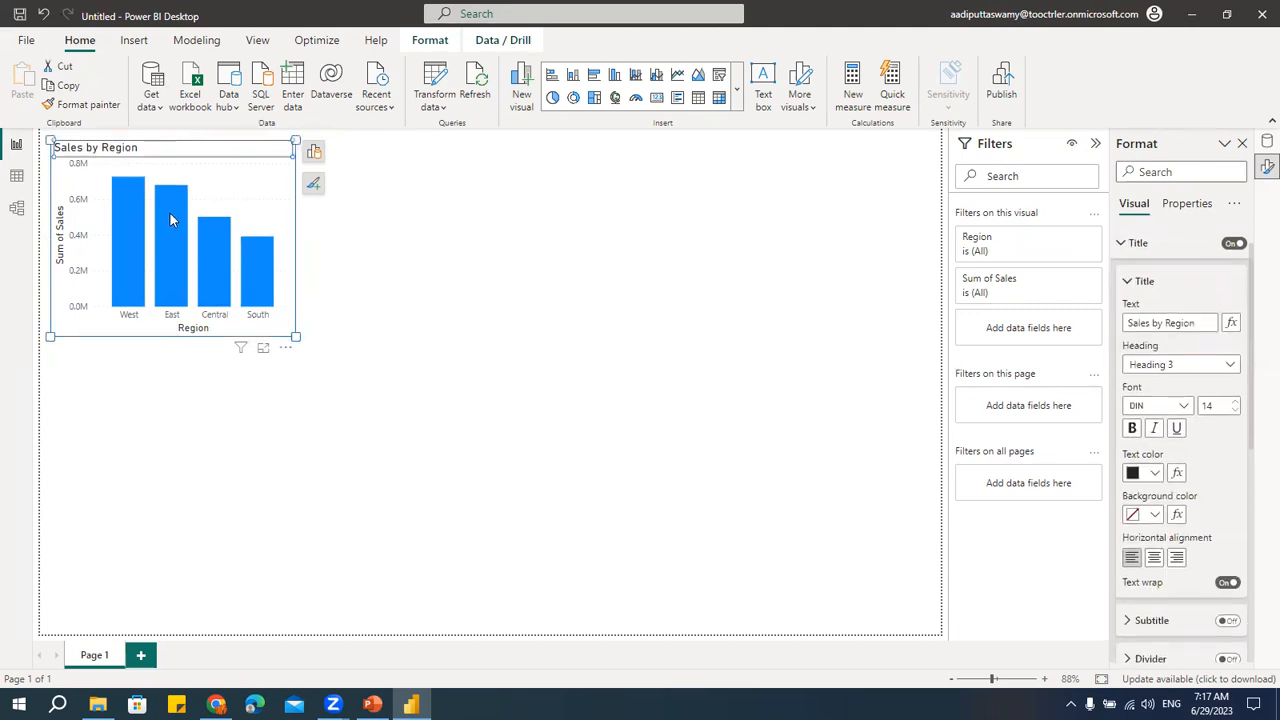
{"action": "left_click", "coordinate": [60, 238]}
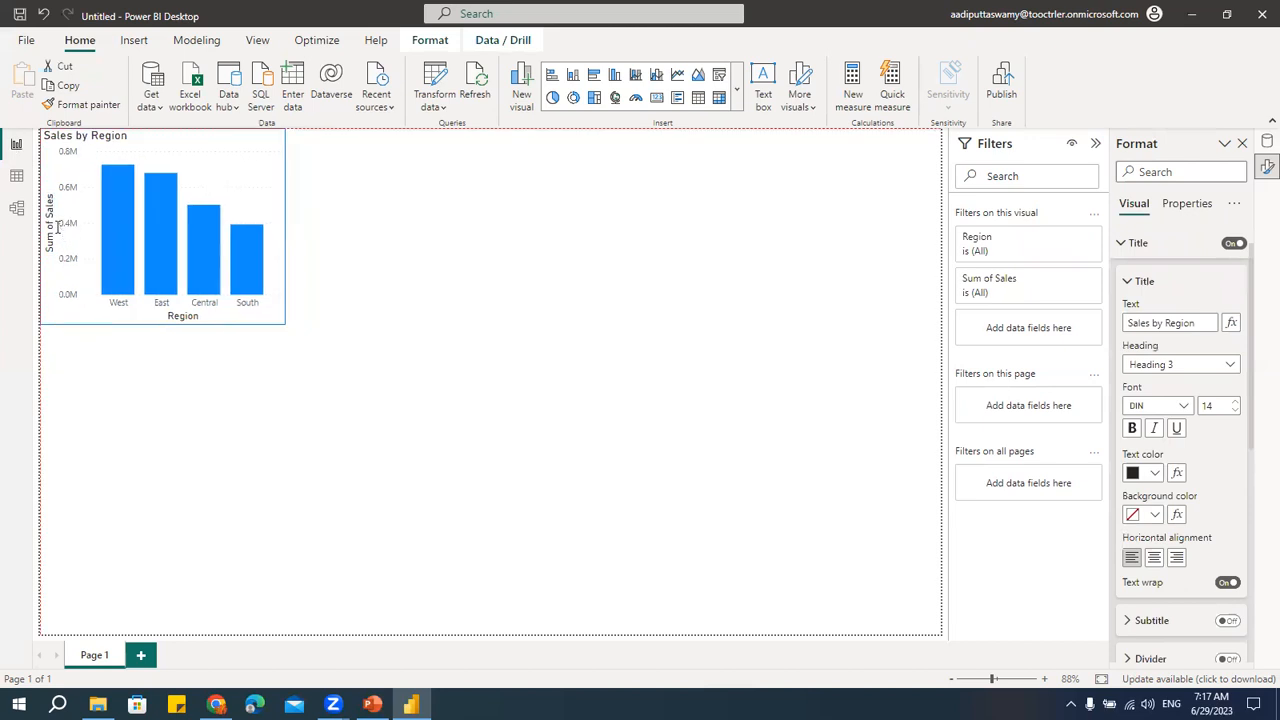
{"action": "left_click", "coordinate": [192, 328]}
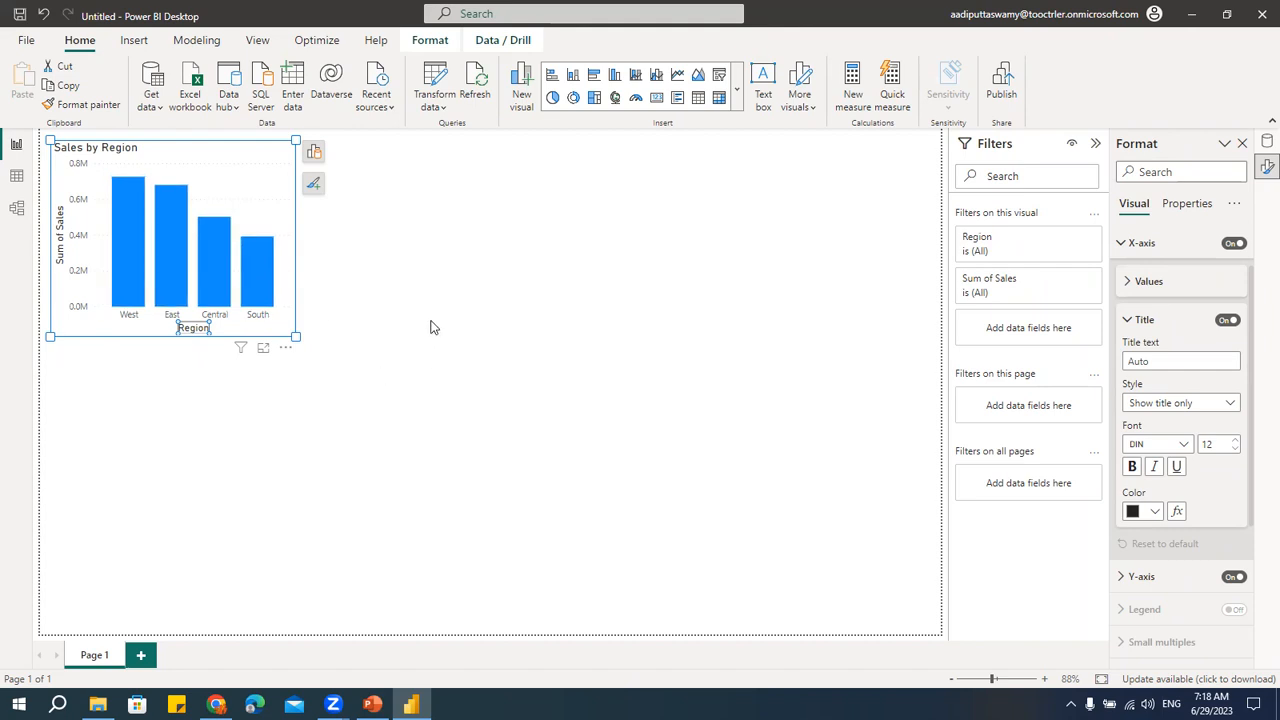
{"action": "left_click", "coordinate": [493, 290]}
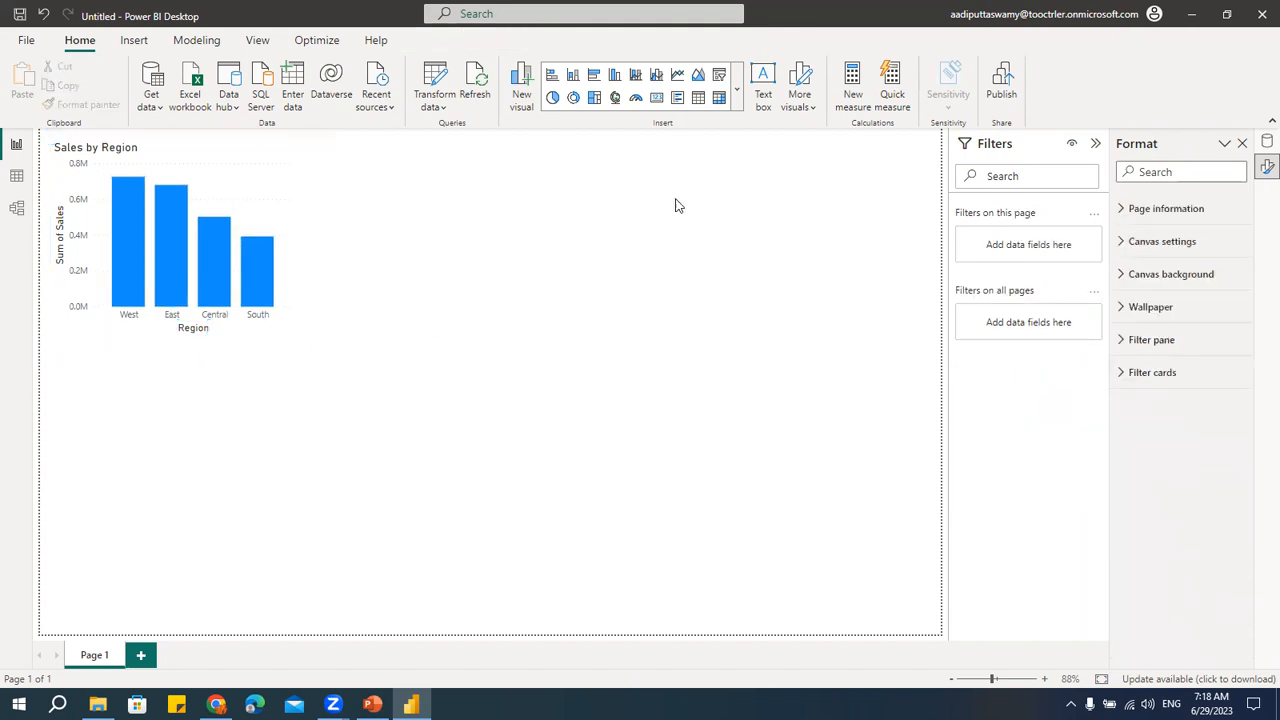
- Insert a table of Region and Sales and place it, reduced in size, to the right of the column chart
{"action": "left_click", "coordinate": [699, 97]}
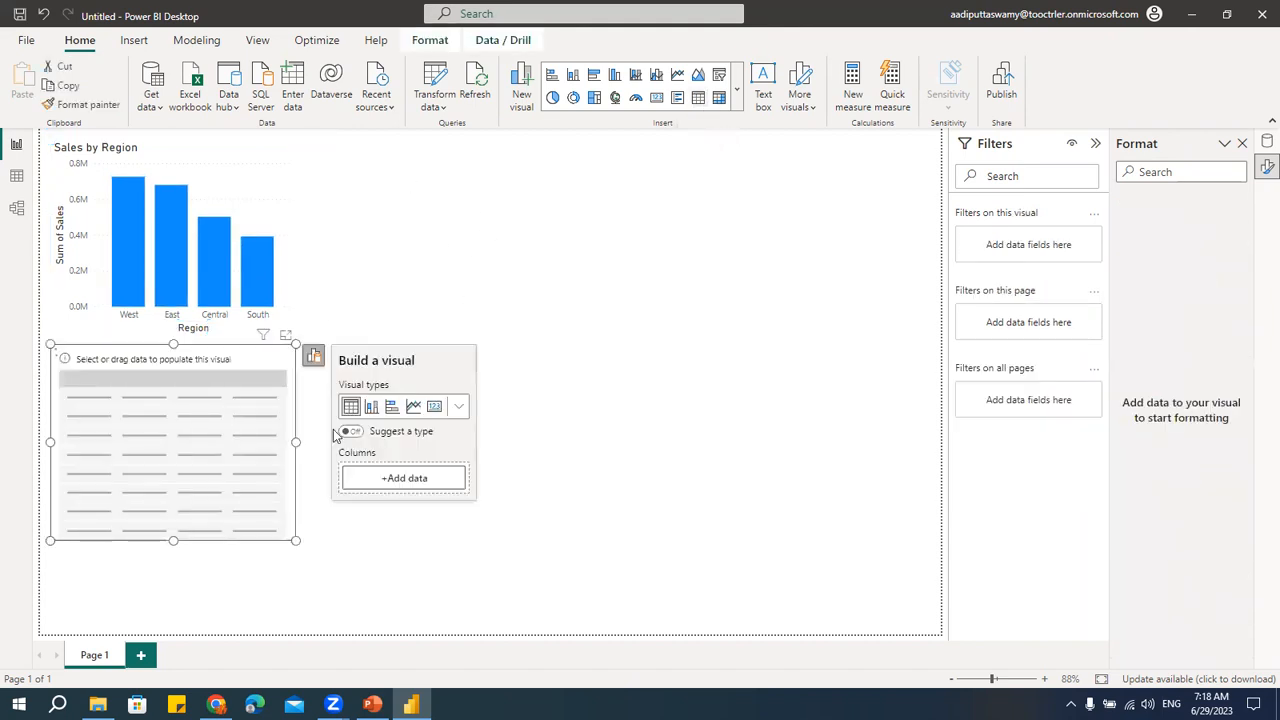
{"action": "left_click", "coordinate": [407, 482]}
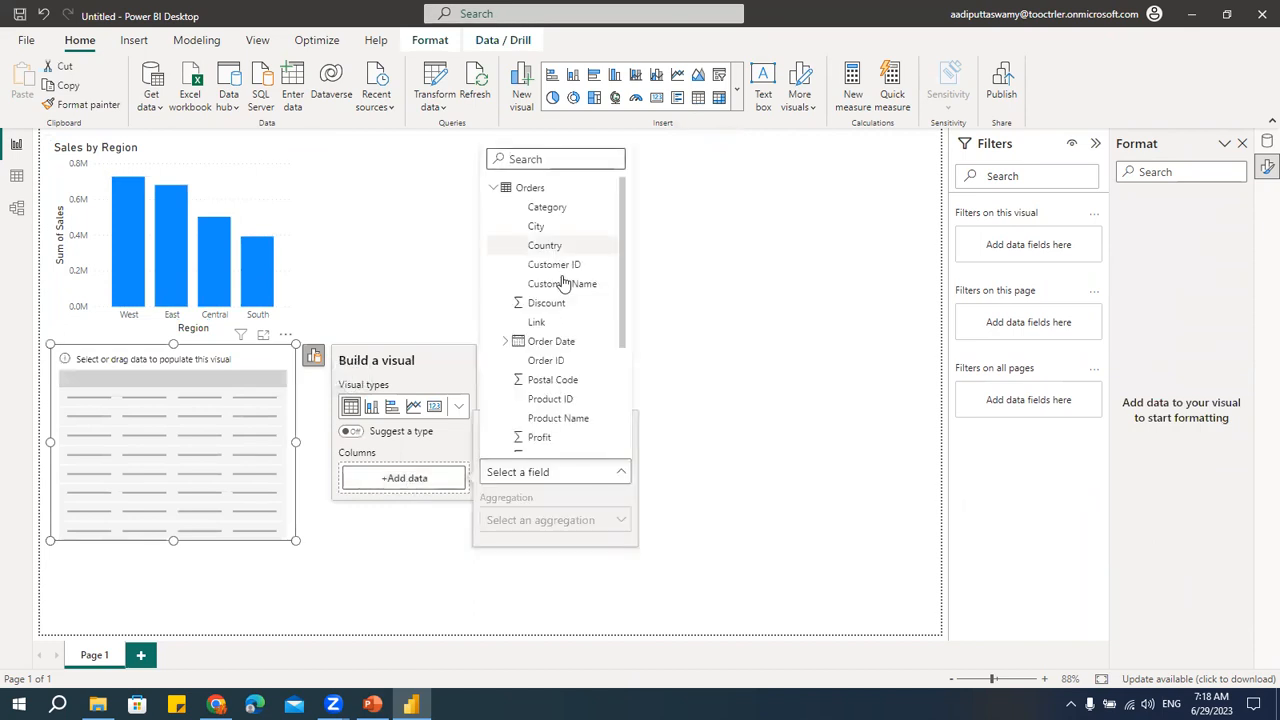
{"action": "scroll", "coordinate": [568, 300], "scroll_direction": "down", "scroll_amount": 3}
{"action": "left_click", "coordinate": [552, 309]}
{"action": "left_click", "coordinate": [406, 506]}
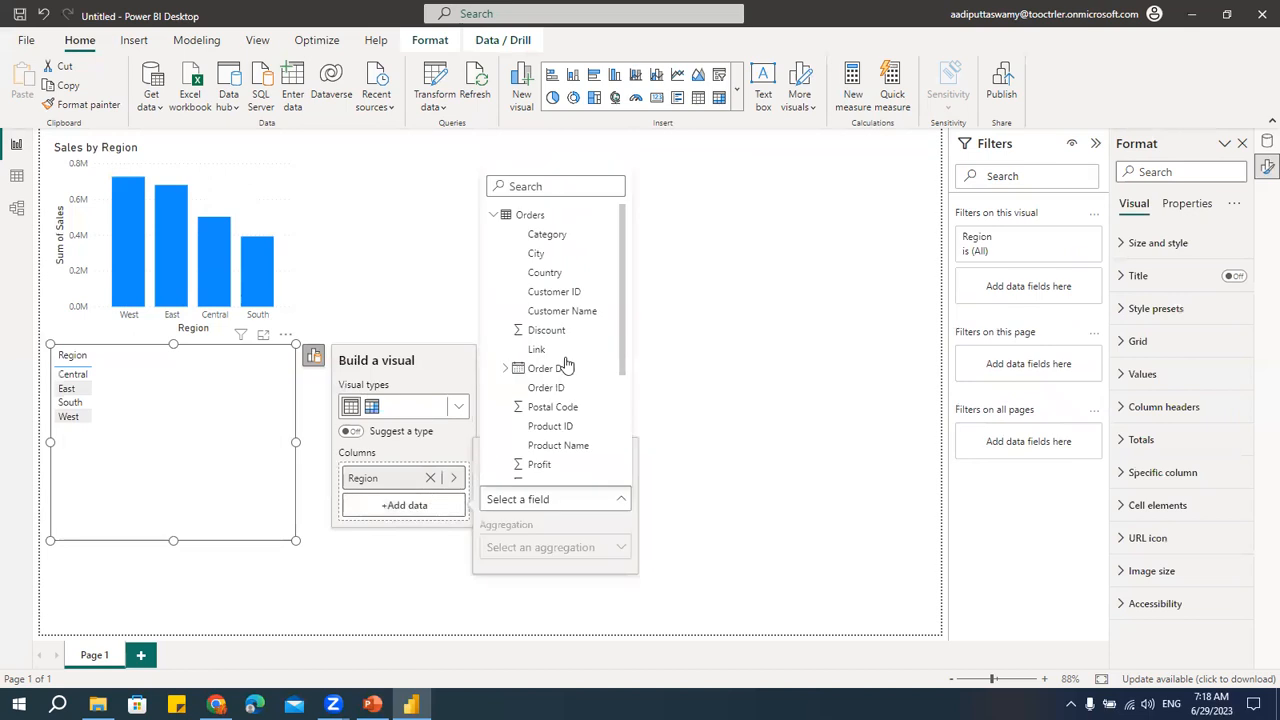
{"action": "scroll", "coordinate": [569, 363], "scroll_direction": "down", "scroll_amount": 3}
{"action": "left_click", "coordinate": [538, 373]}
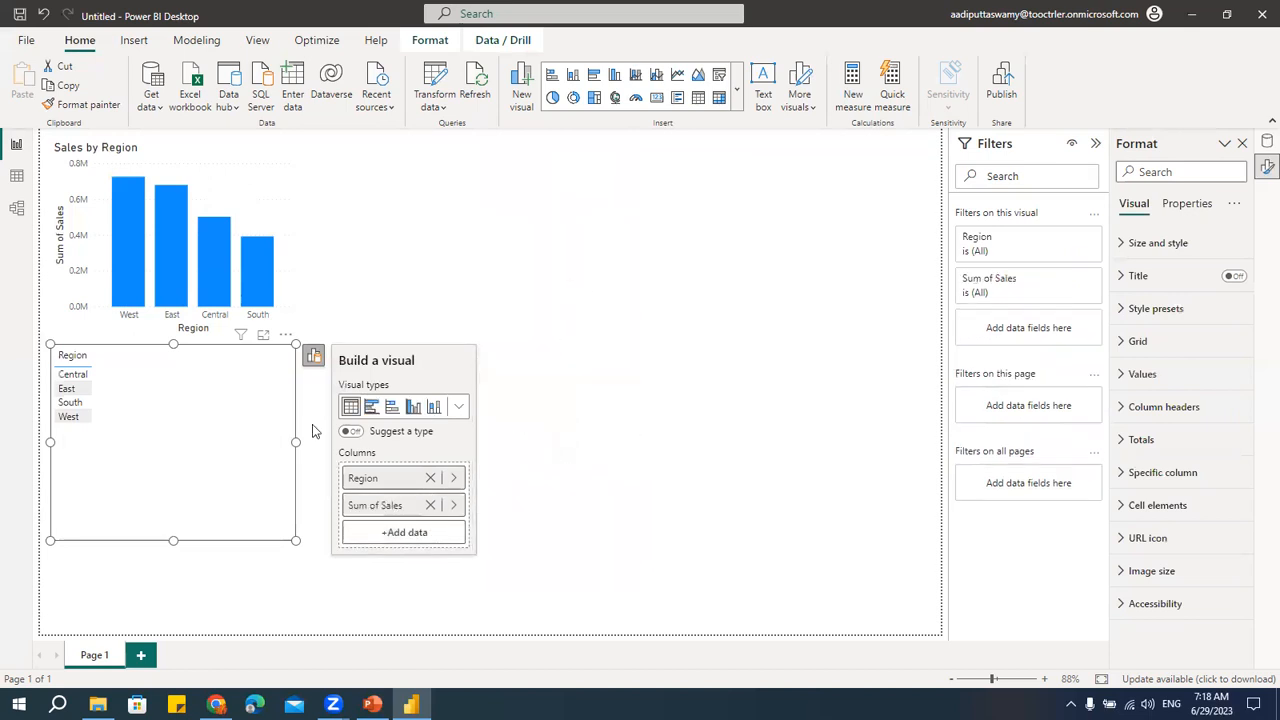
{"action": "left_click_drag", "start_coordinate": [293, 539], "coordinate": [205, 450]}
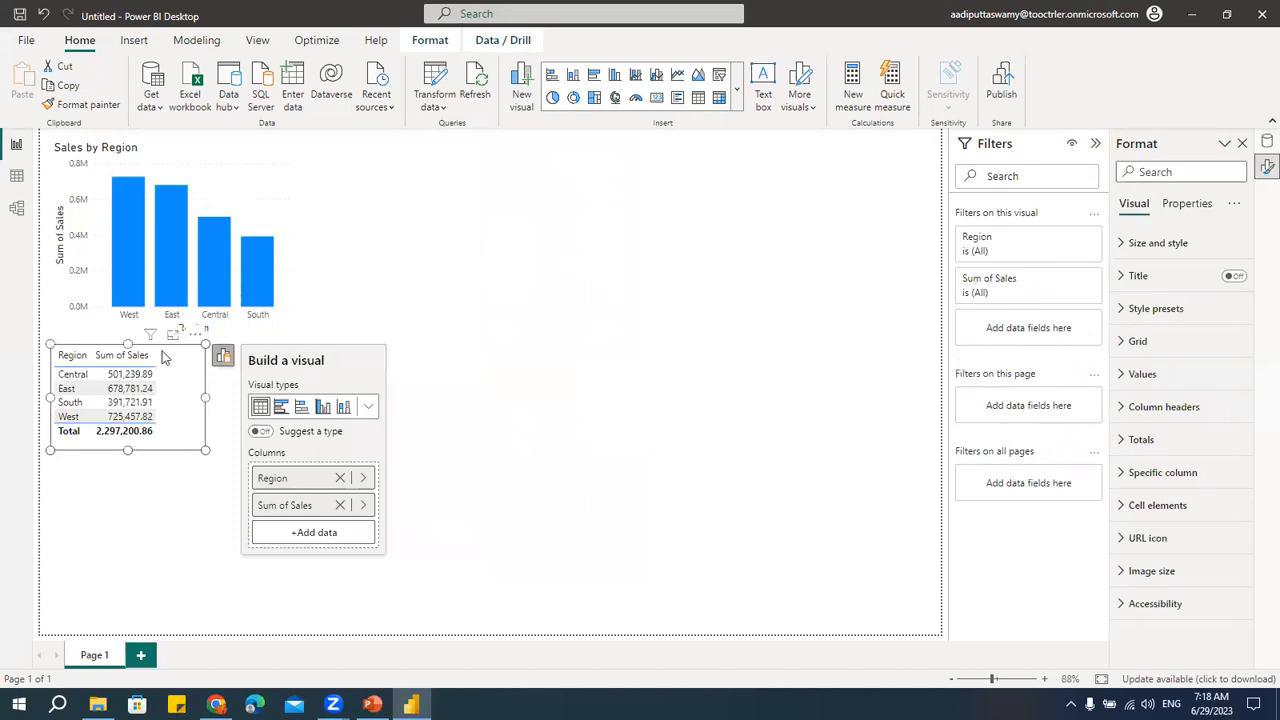
{"action": "left_click_drag", "start_coordinate": [185, 337], "coordinate": [531, 150]}
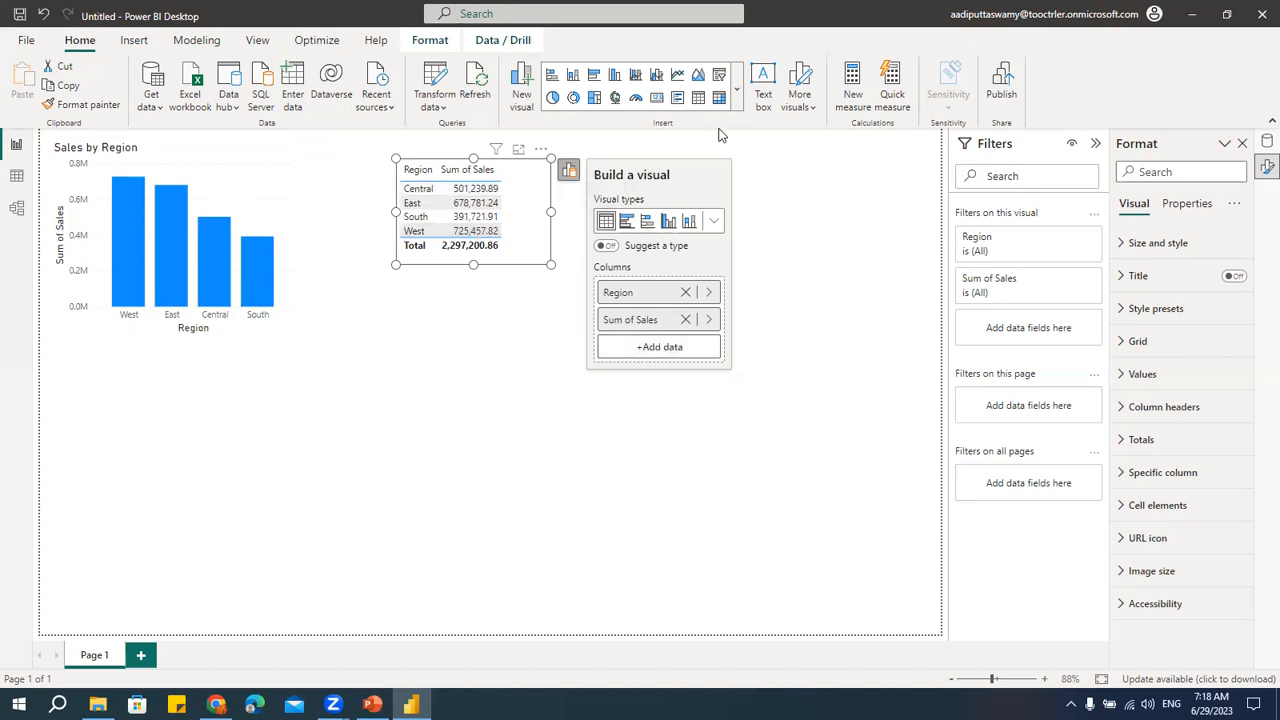
- Convert the table to a matrix with Segment as columns and widen it to fit all segments and the total
{"action": "left_click", "coordinate": [719, 97]}
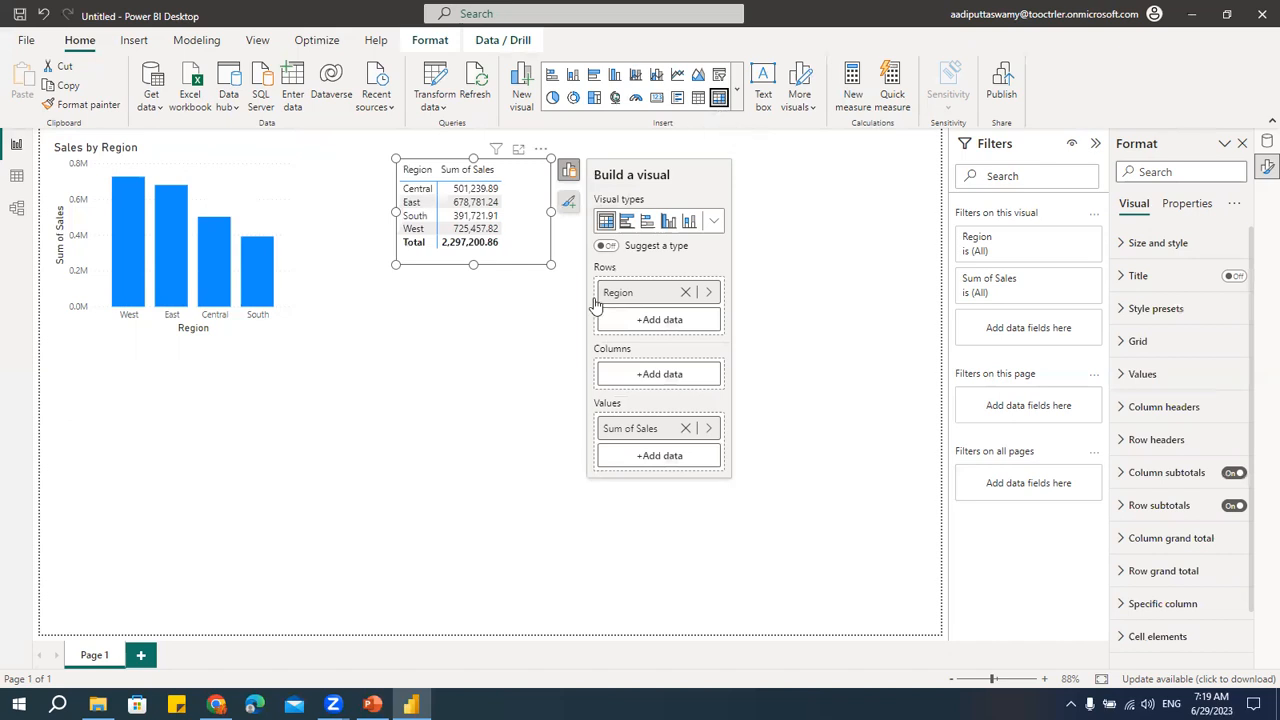
{"action": "left_click", "coordinate": [660, 374]}
{"action": "scroll", "coordinate": [820, 240], "scroll_direction": "down", "scroll_amount": 3}
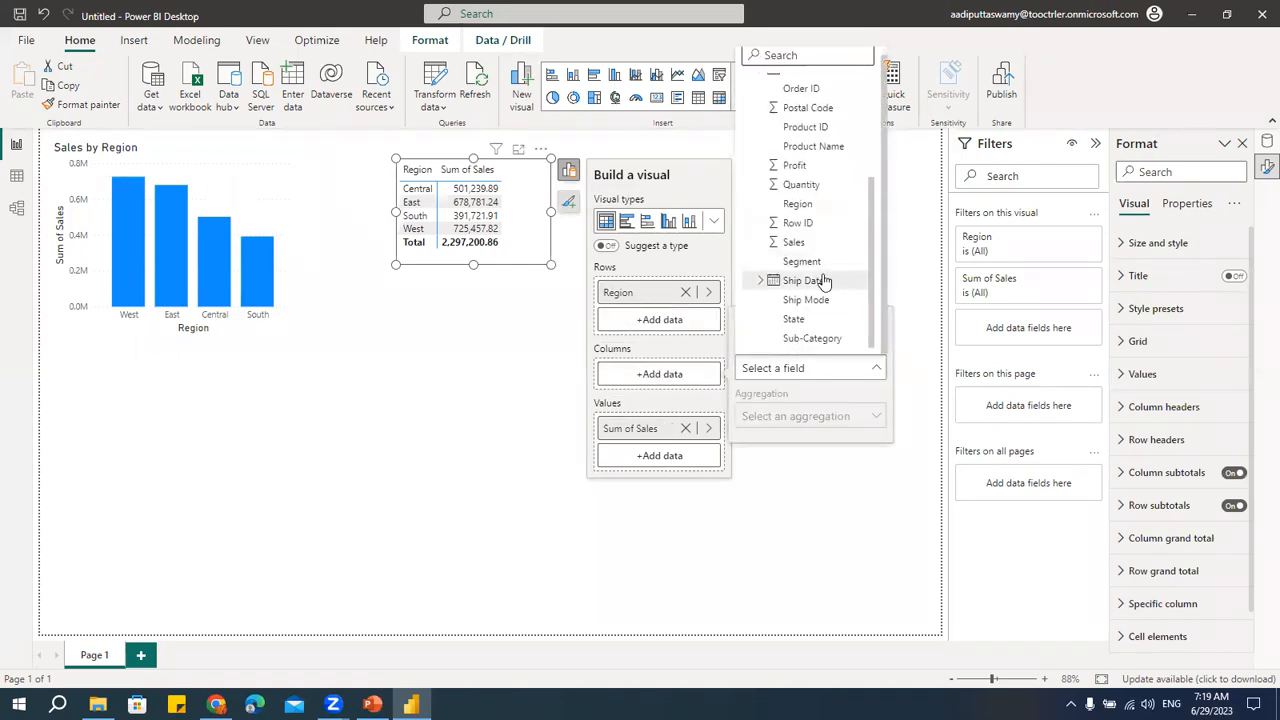
{"action": "left_click", "coordinate": [812, 264]}
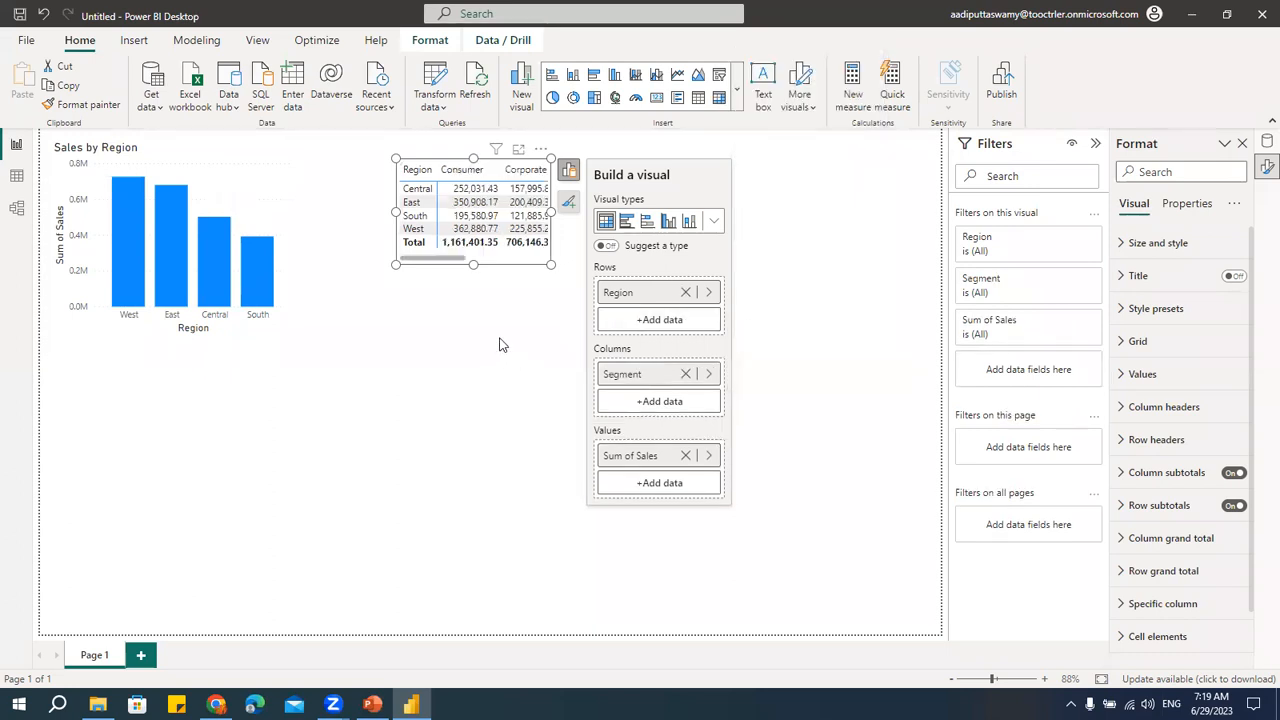
{"action": "left_click_drag", "start_coordinate": [551, 212], "coordinate": [717, 212]}
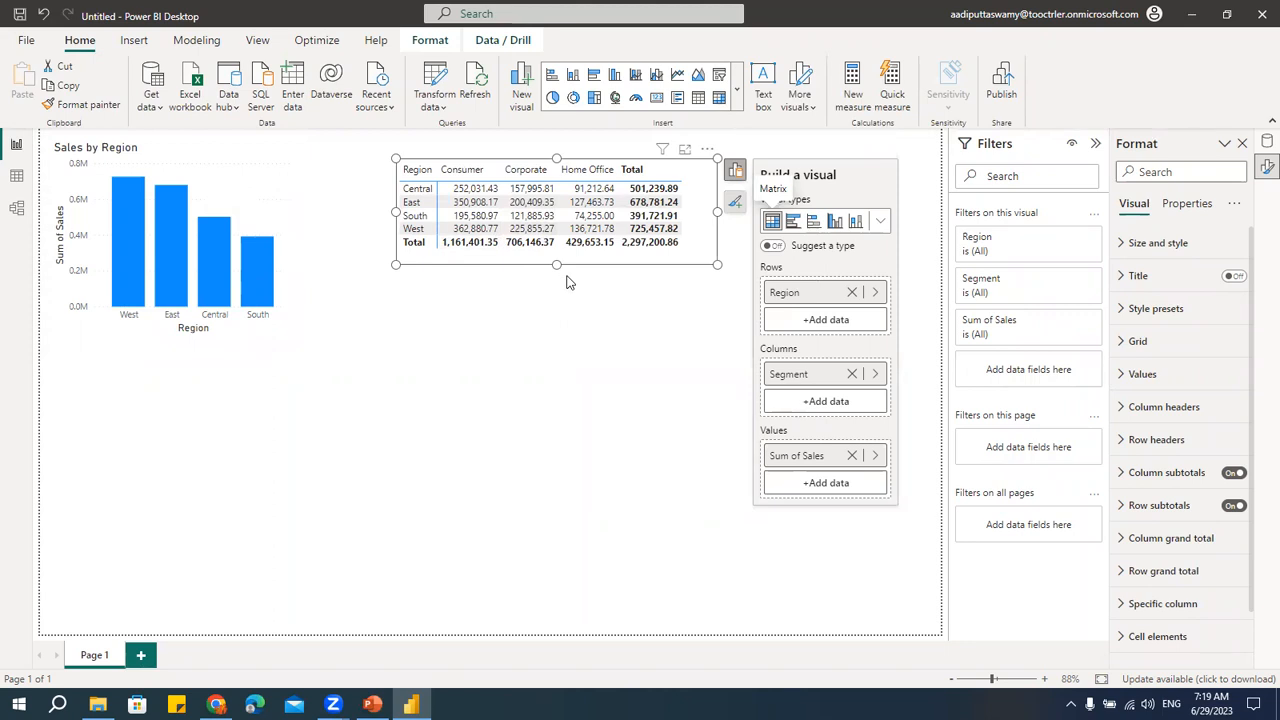
- Delete the matrix from the page
{"action": "key", "text": "Delete"}
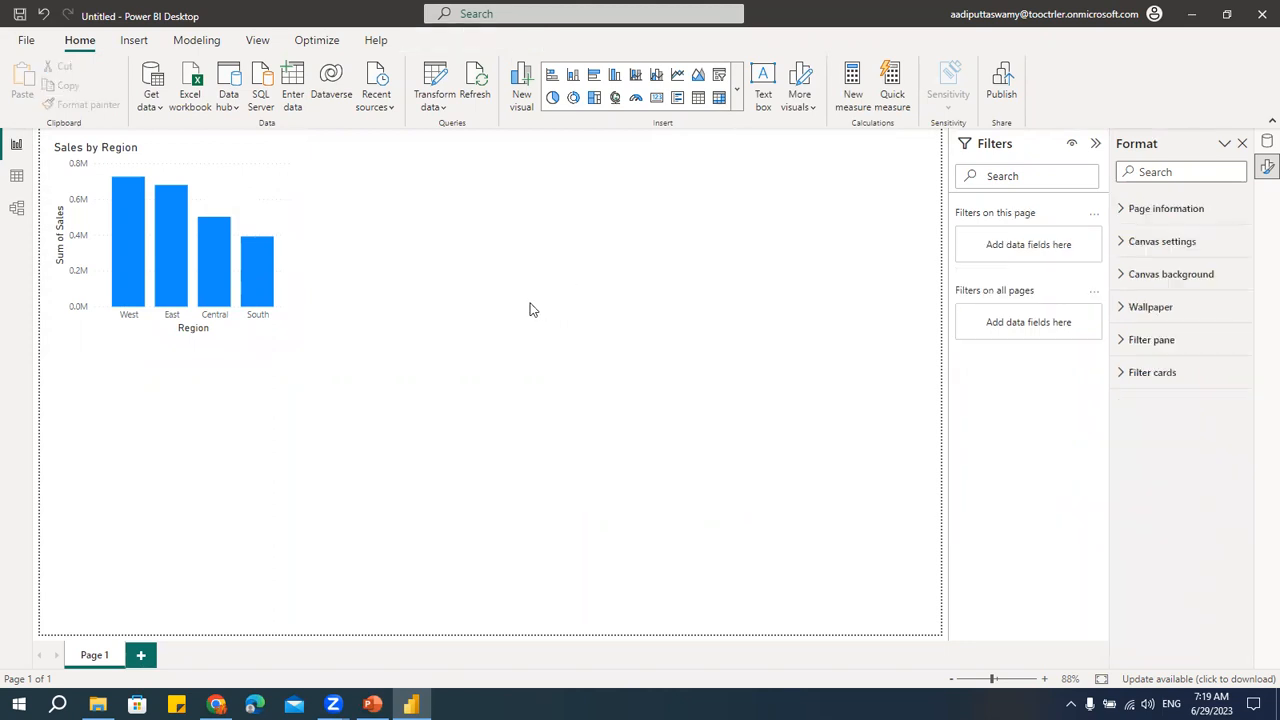
- Center the column chart's title horizontally
{"action": "left_click", "coordinate": [250, 192]}
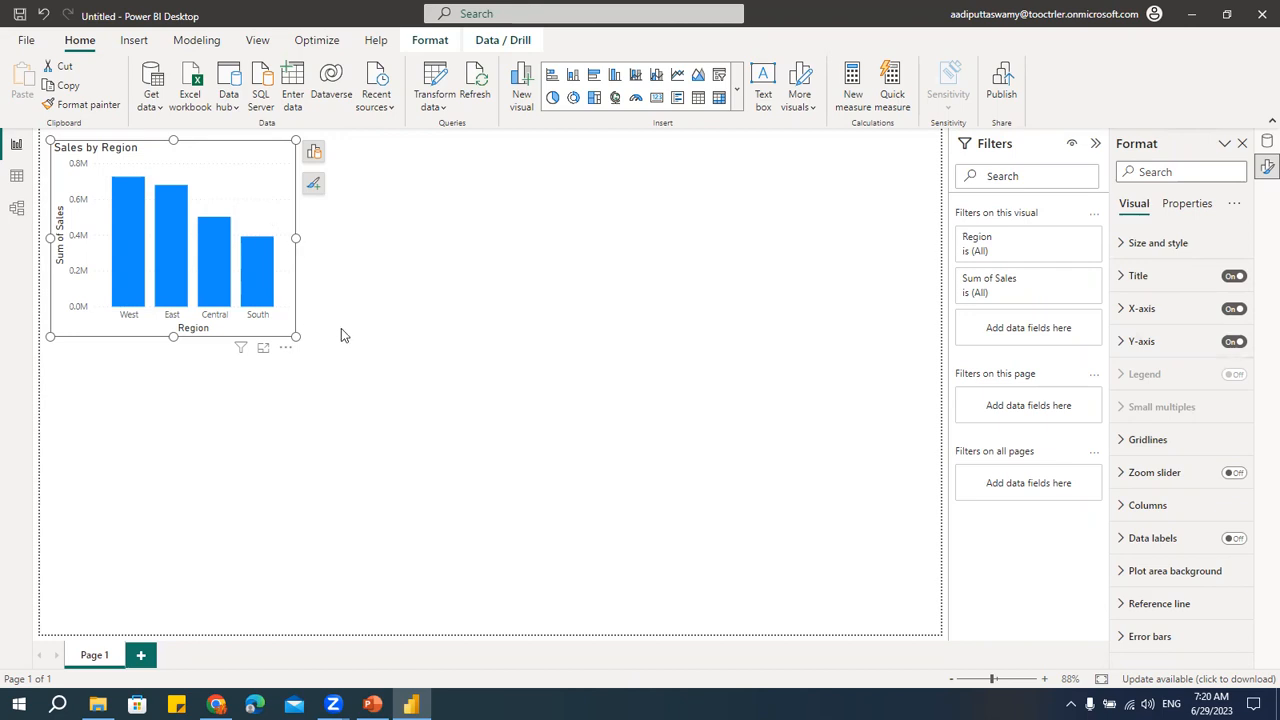
{"action": "left_click", "coordinate": [123, 150]}
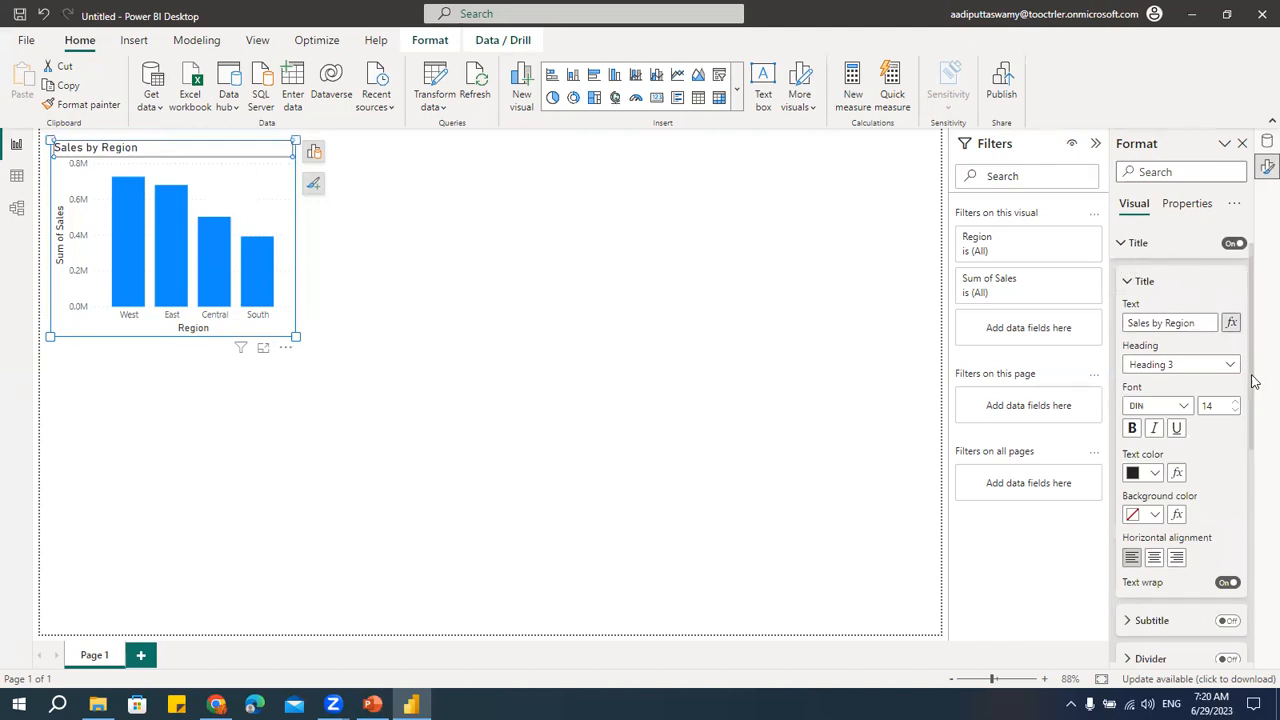
{"action": "double_click", "coordinate": [157, 147]}
{"action": "left_click_drag", "start_coordinate": [170, 147], "coordinate": [40, 142]}
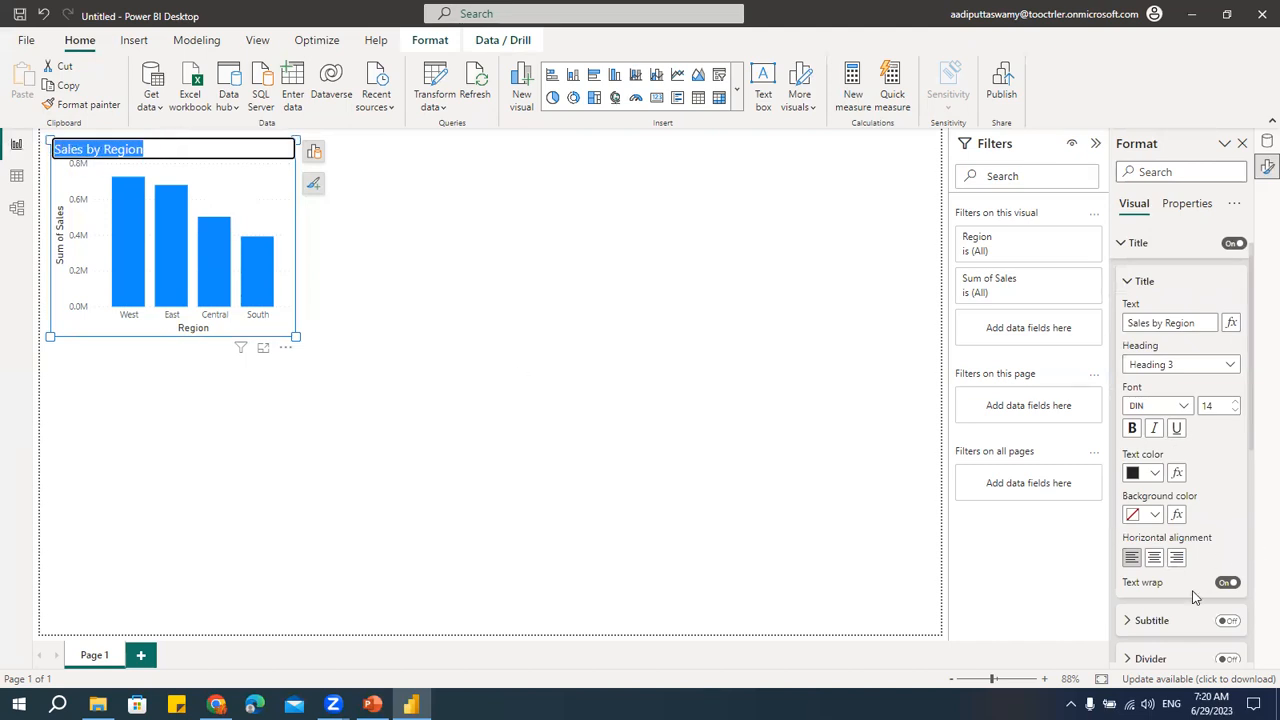
{"action": "left_click", "coordinate": [1154, 560]}
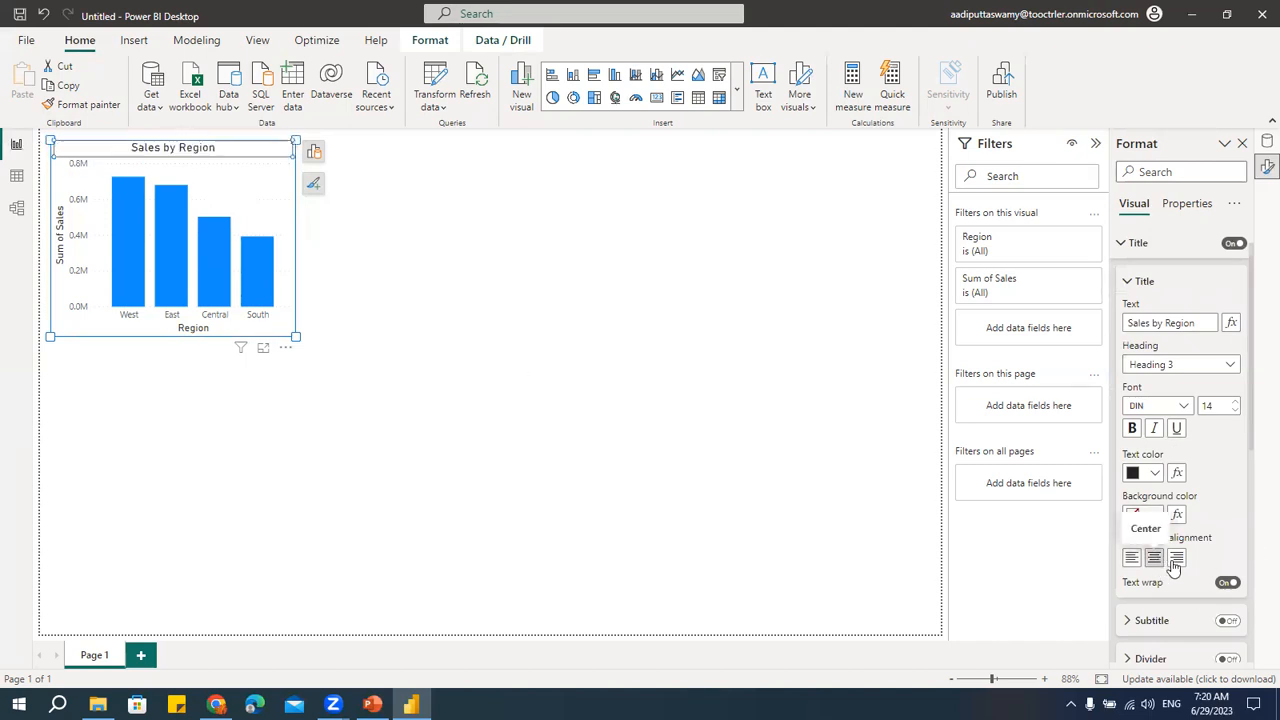
{"action": "left_click", "coordinate": [1175, 563]}
{"action": "left_click", "coordinate": [1156, 562]}
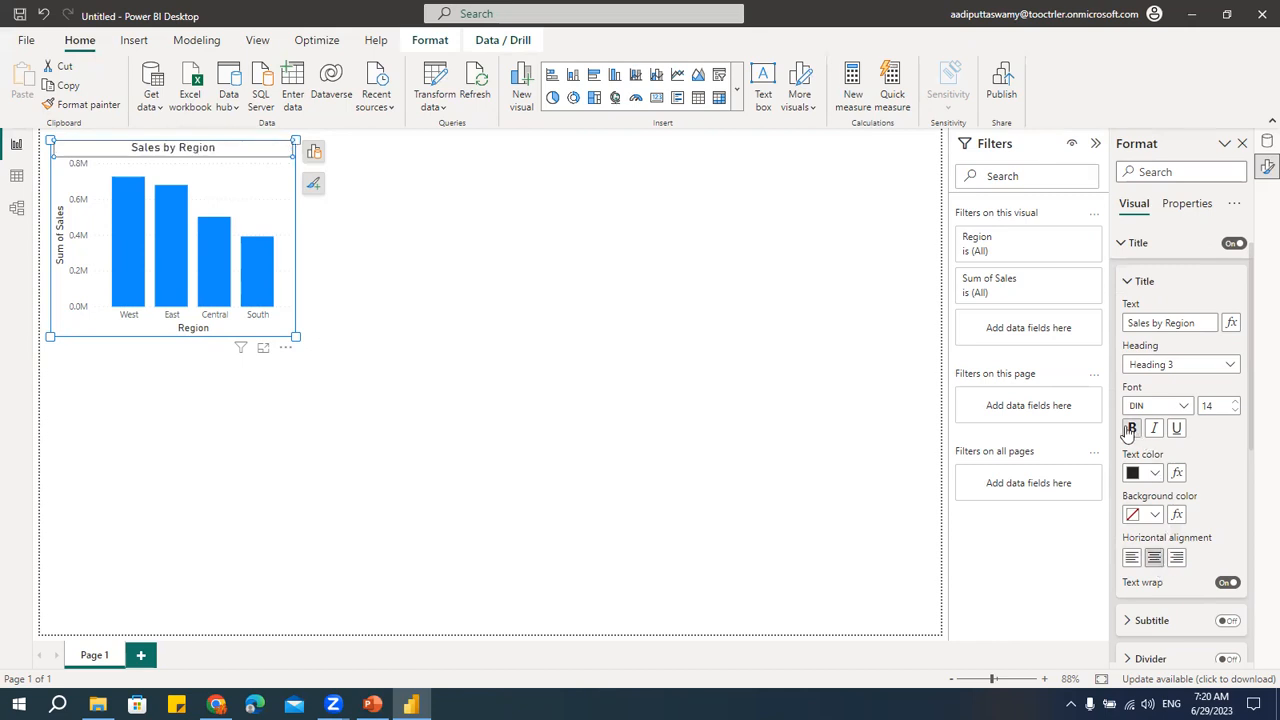
- Set the column chart title's font to Arial Black and its background color to dark blue
{"action": "left_click", "coordinate": [1183, 406]}
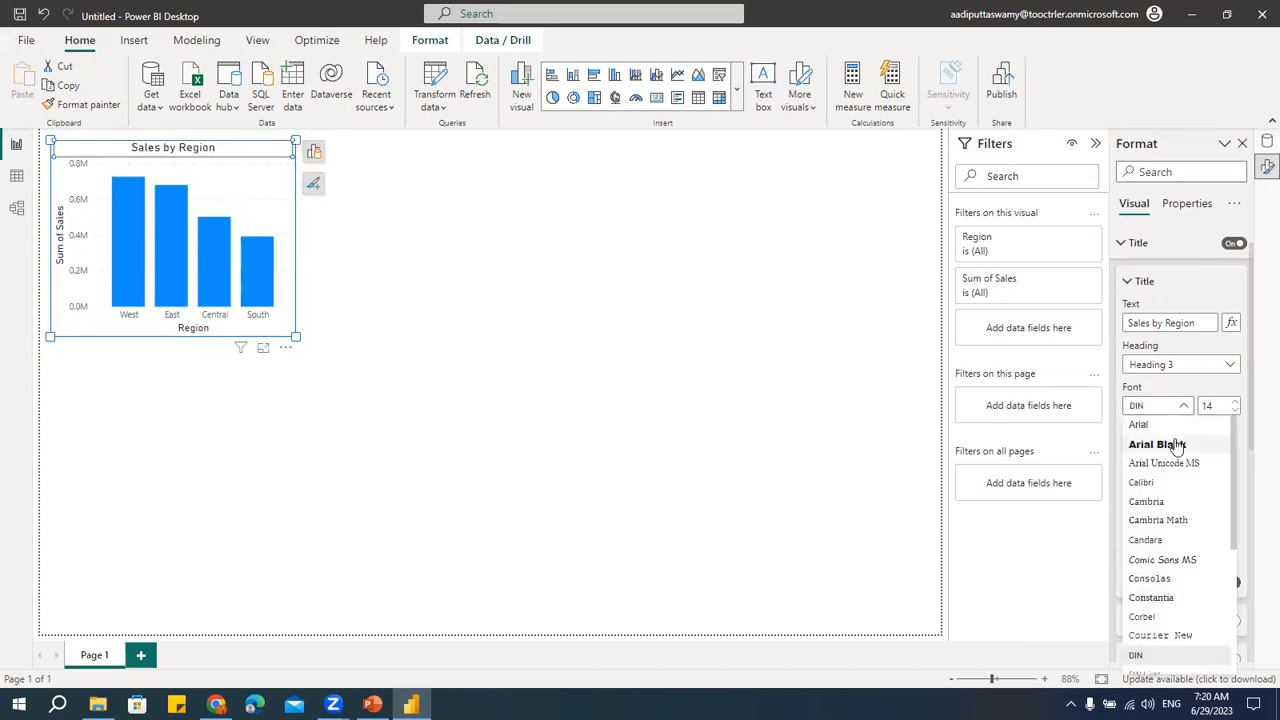
{"action": "left_click", "coordinate": [1176, 446]}
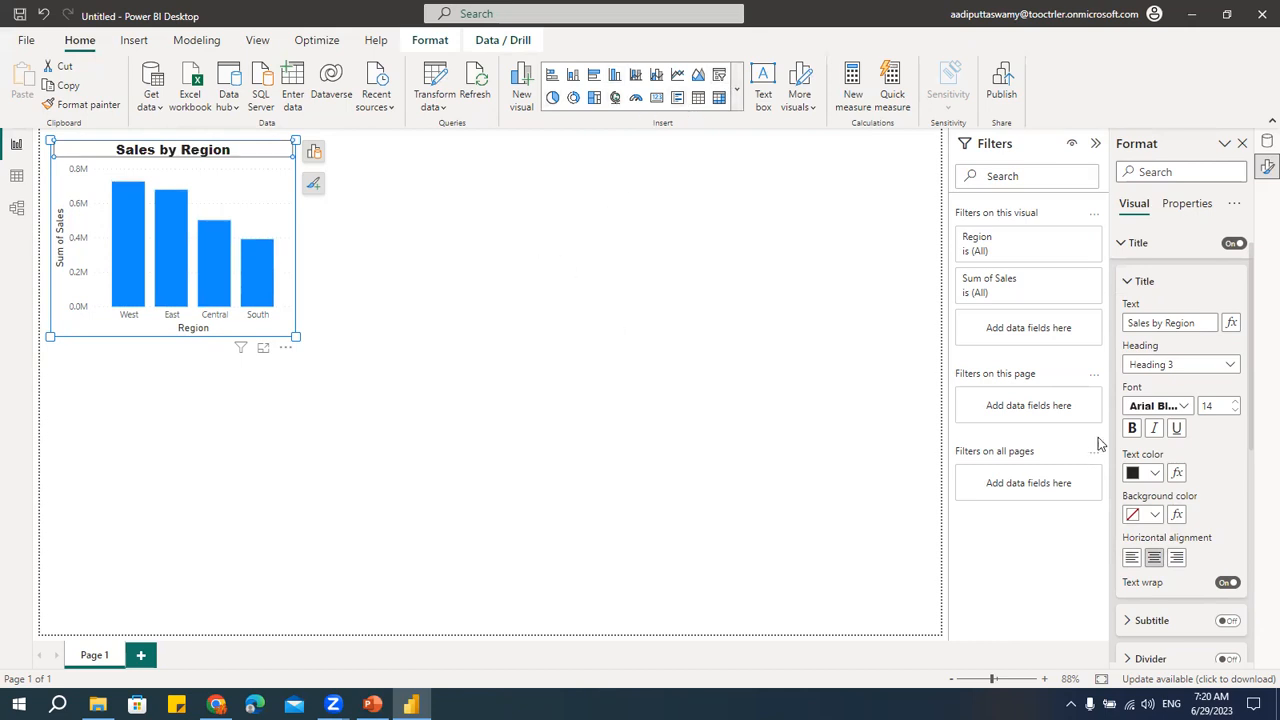
{"action": "left_click", "coordinate": [1155, 516]}
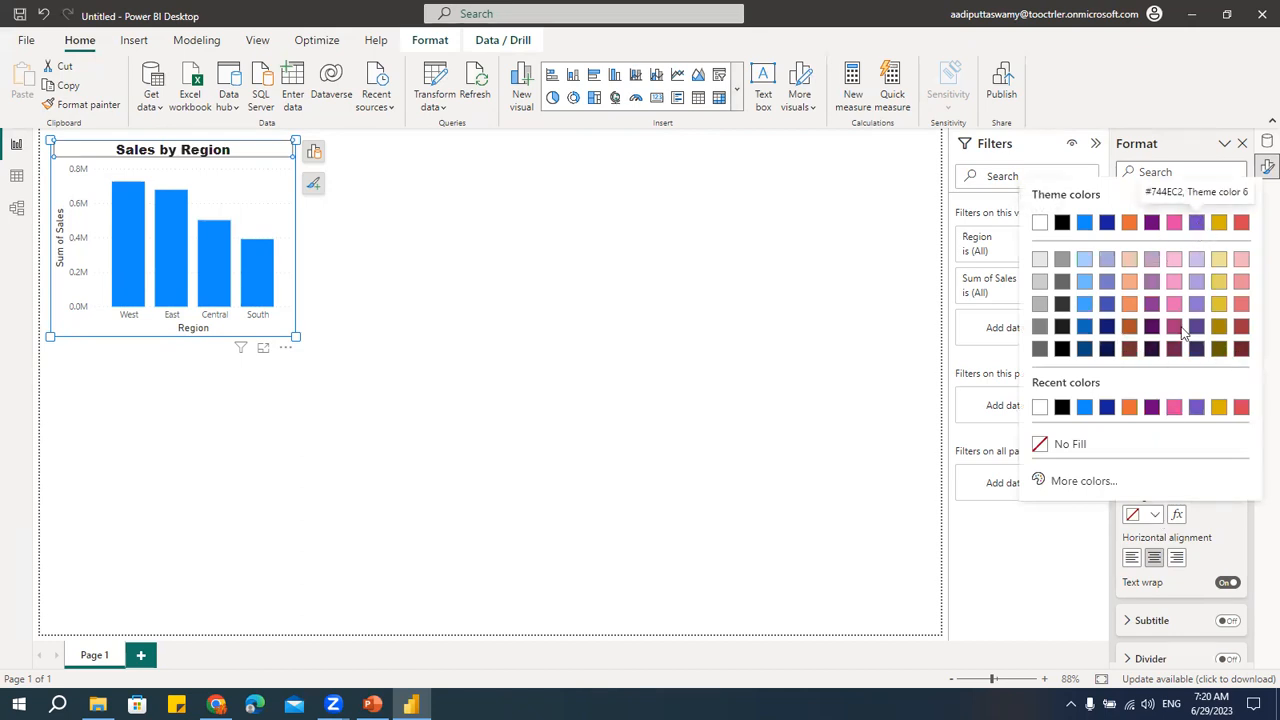
{"action": "left_click", "coordinate": [1090, 349]}
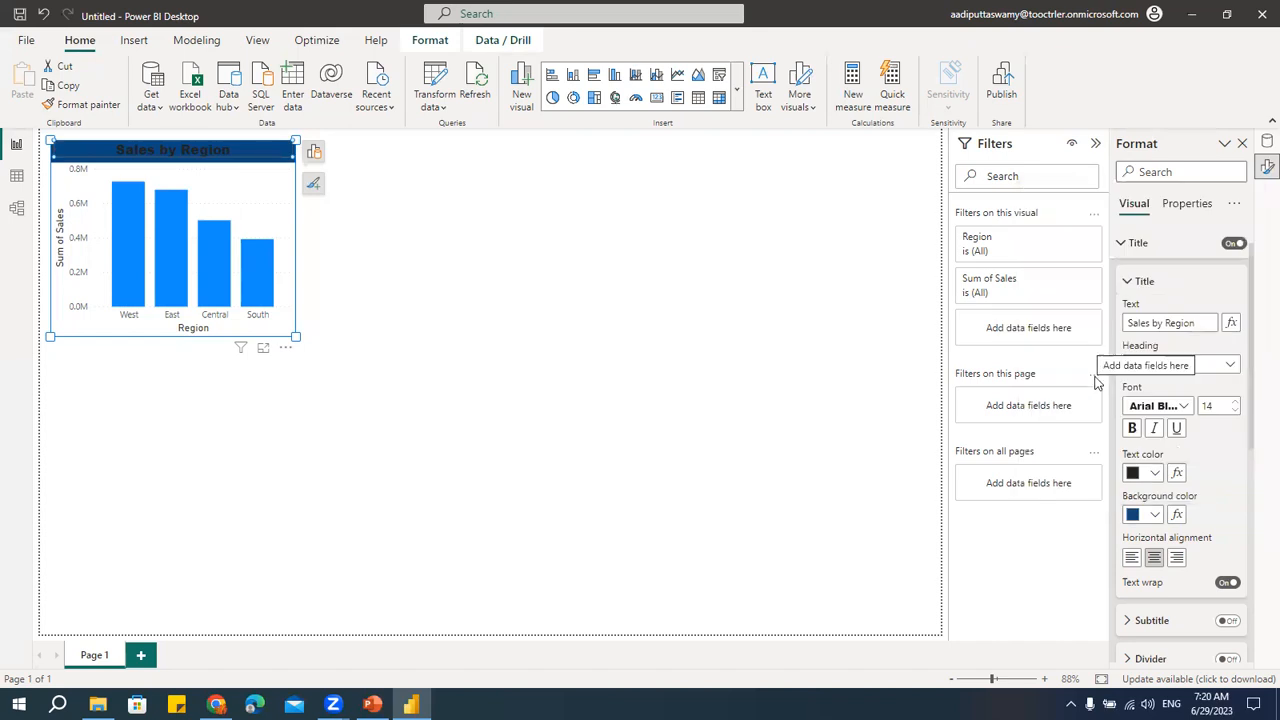
- Change the column chart title's background color to dark gold and its text color to white
{"action": "left_click", "coordinate": [1155, 516]}
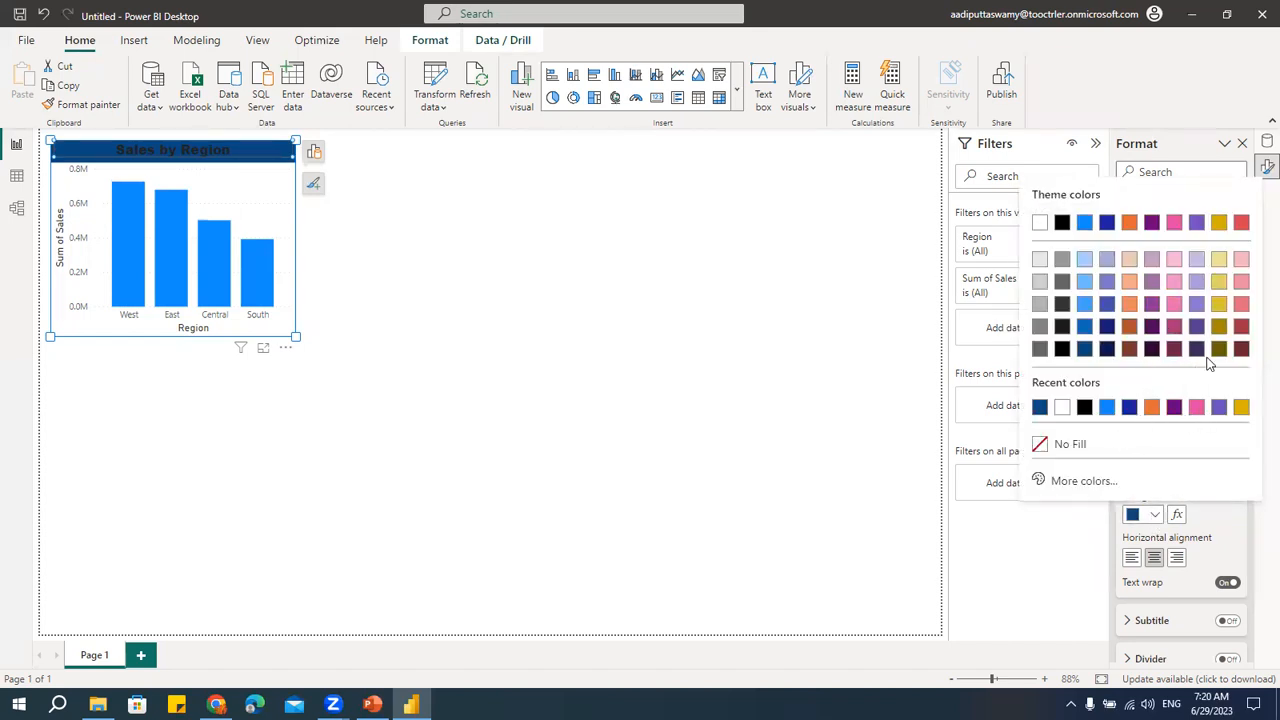
{"action": "left_click", "coordinate": [1219, 326]}
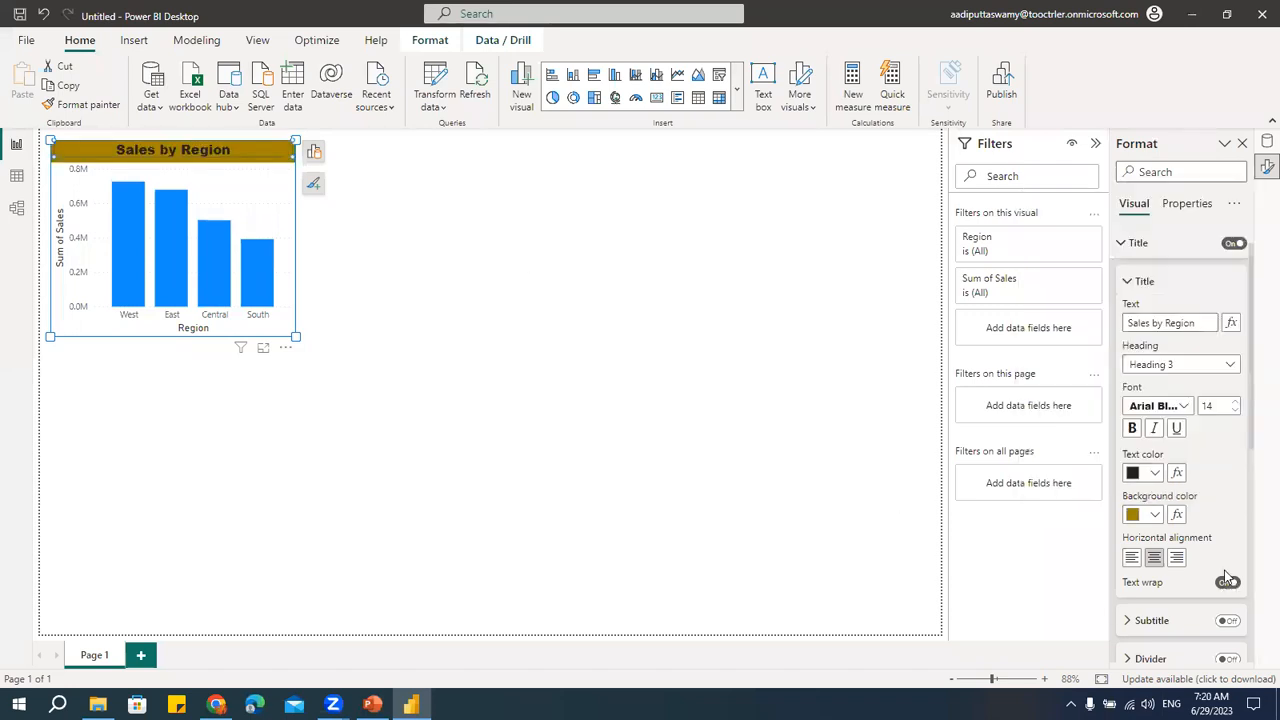
{"action": "left_click", "coordinate": [1156, 476]}
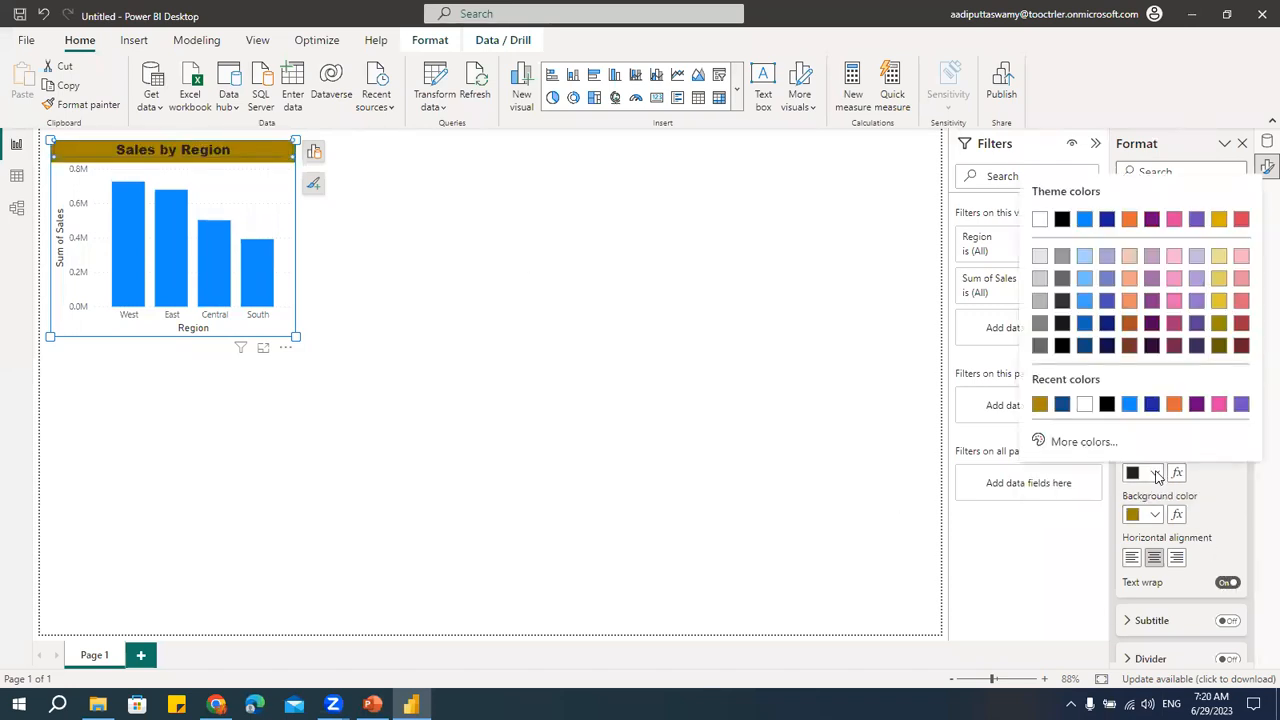
{"action": "left_click", "coordinate": [1046, 218]}
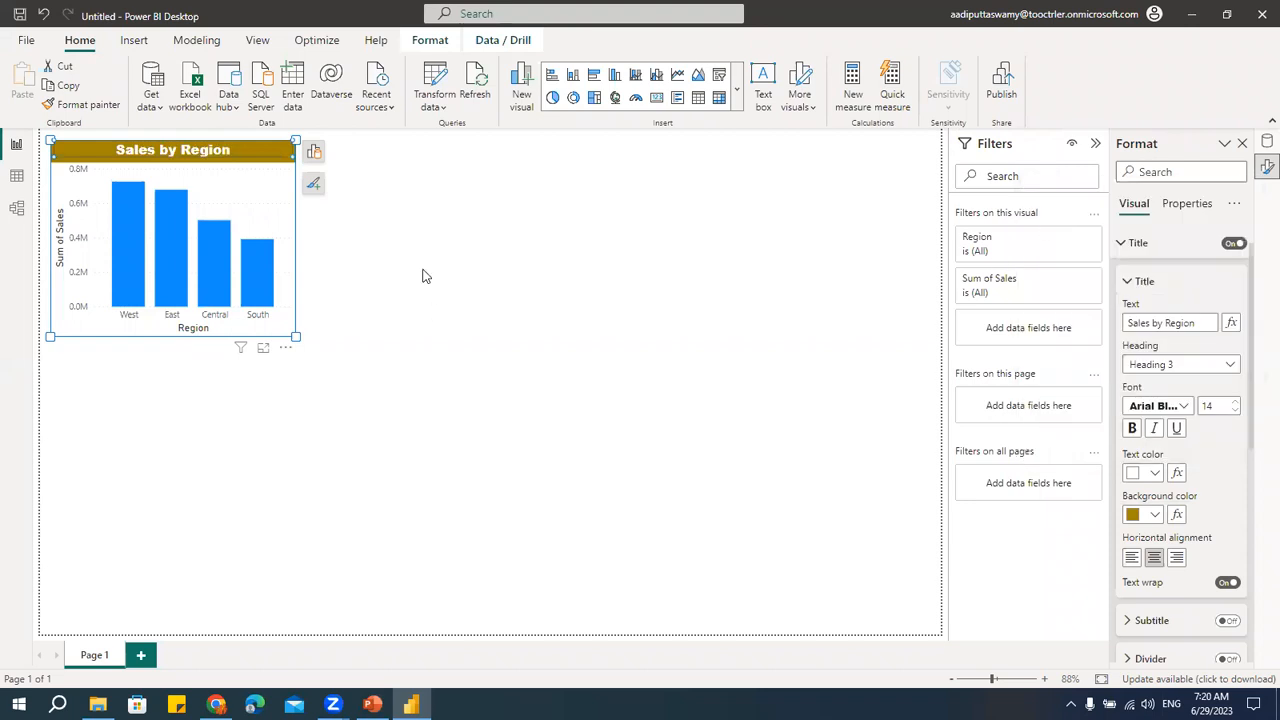
{"action": "left_click", "coordinate": [425, 274]}
- Set the default color of the chart's columns to a custom orange, #FF8410
{"action": "left_click", "coordinate": [282, 190]}
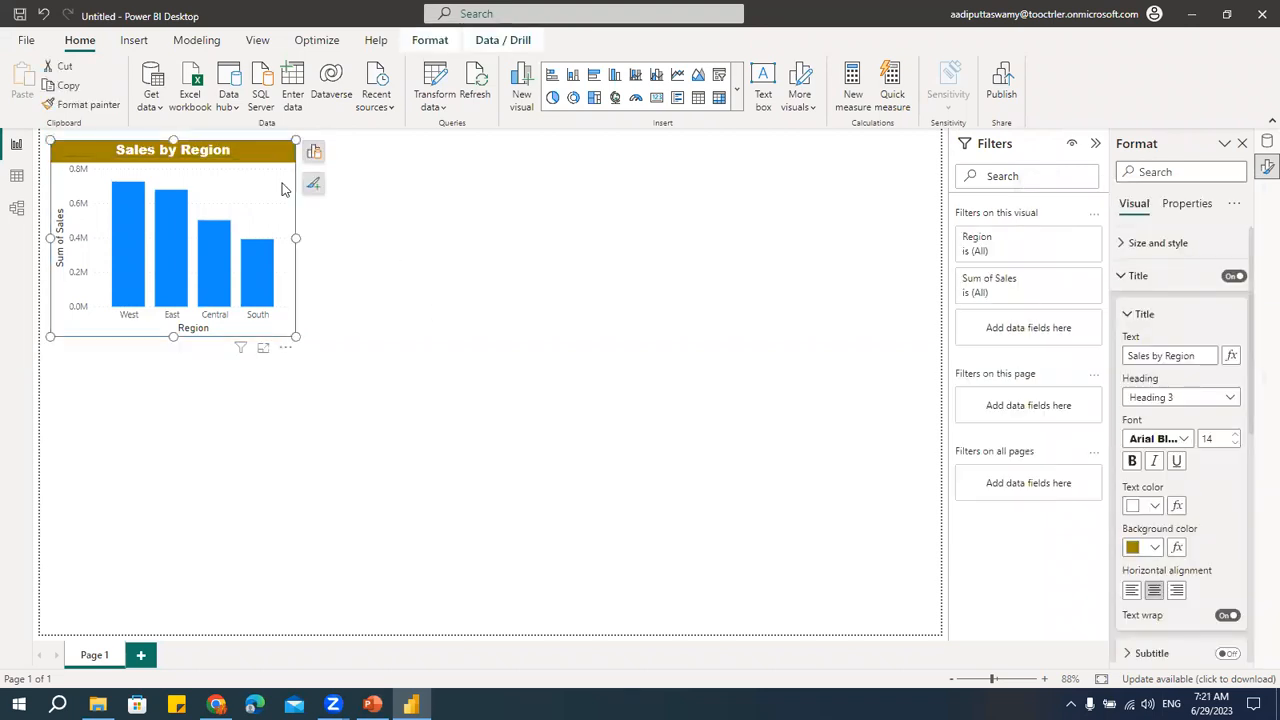
{"action": "double_click", "coordinate": [131, 245]}
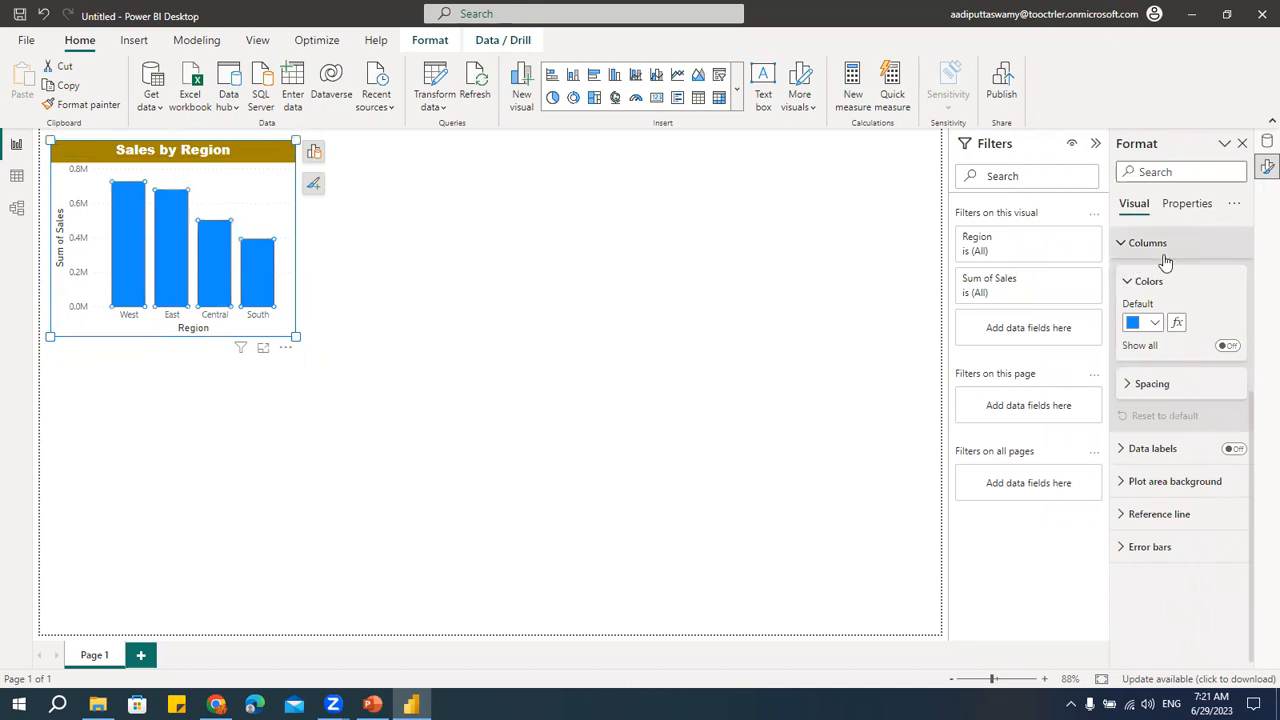
{"action": "left_click", "coordinate": [1155, 326]}
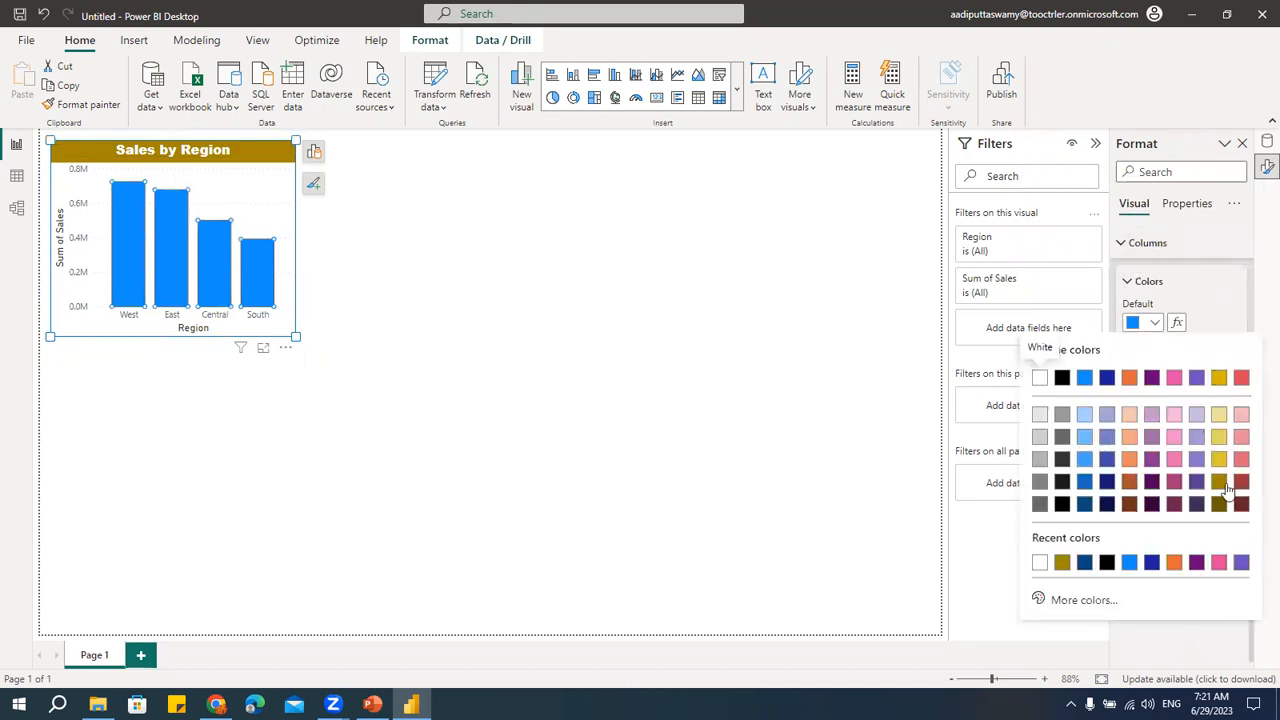
{"action": "left_click", "coordinate": [1060, 600]}
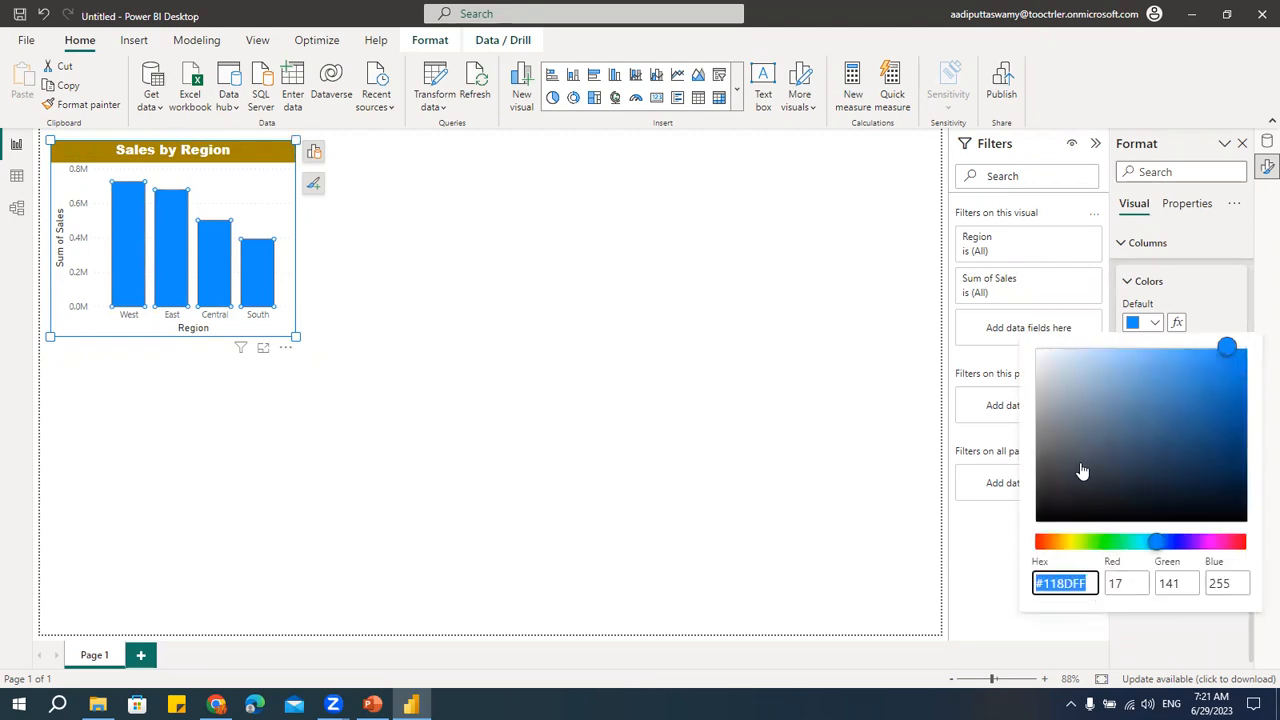
{"action": "left_click_drag", "start_coordinate": [1077, 543], "coordinate": [1051, 543]}
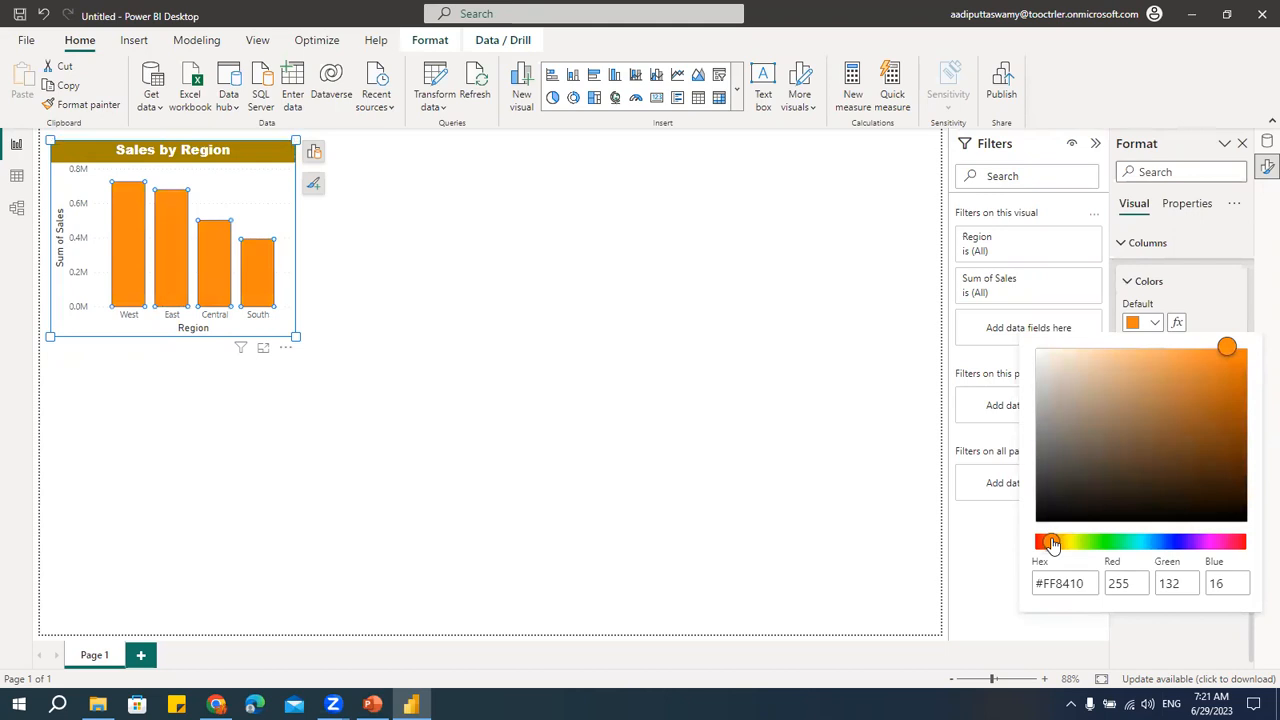
{"action": "left_click", "coordinate": [727, 232]}
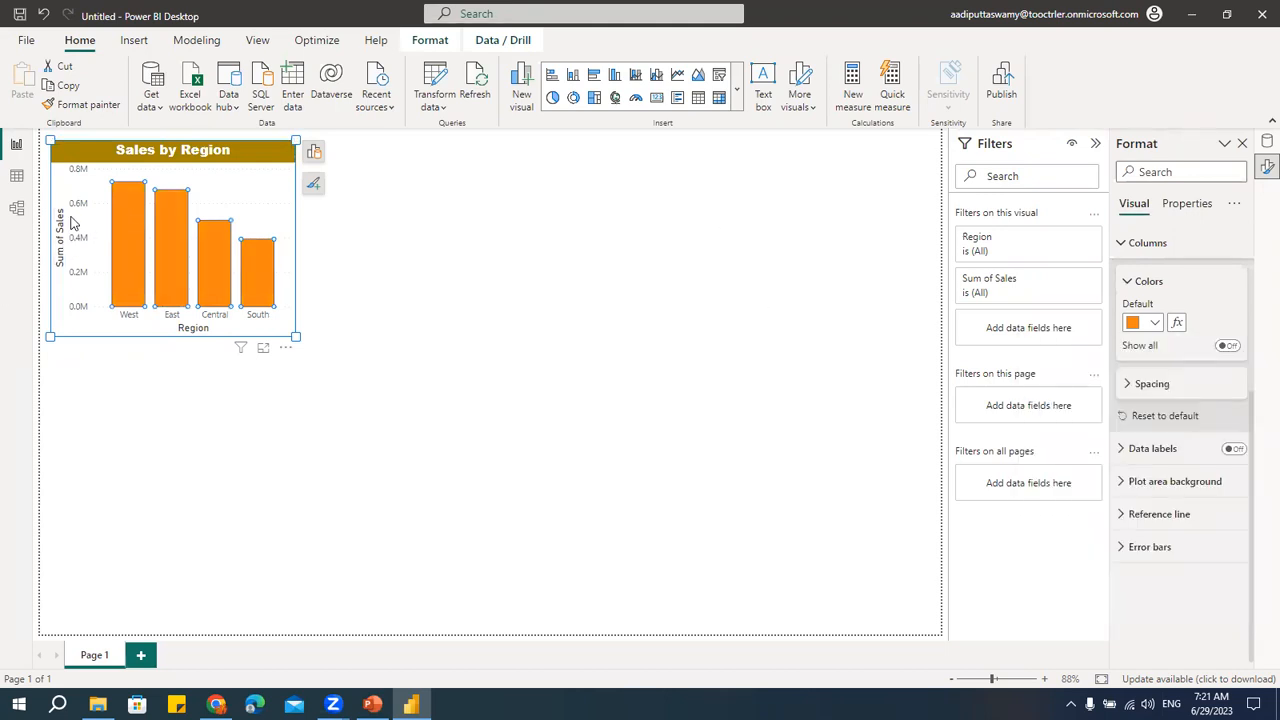
- Set the display units of the chart's Y-axis values to Thousands
{"action": "left_click", "coordinate": [80, 204]}
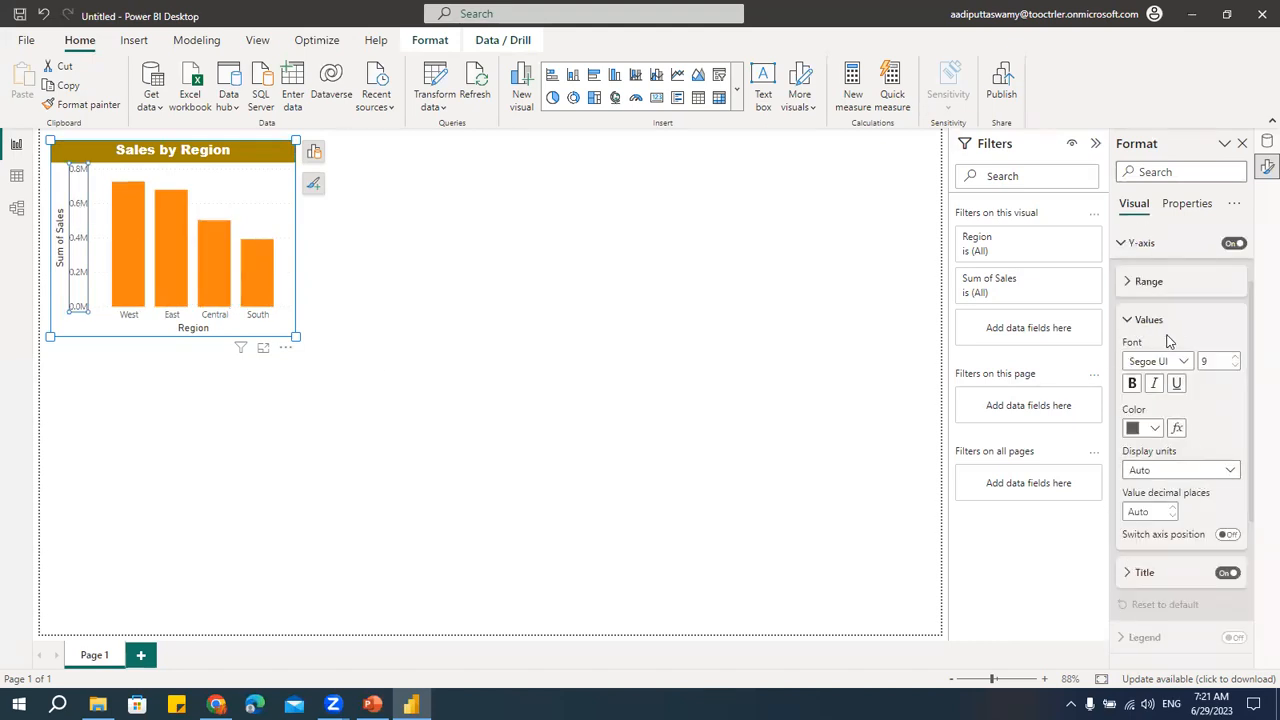
{"action": "scroll", "coordinate": [1184, 485], "scroll_direction": "down", "scroll_amount": 2}
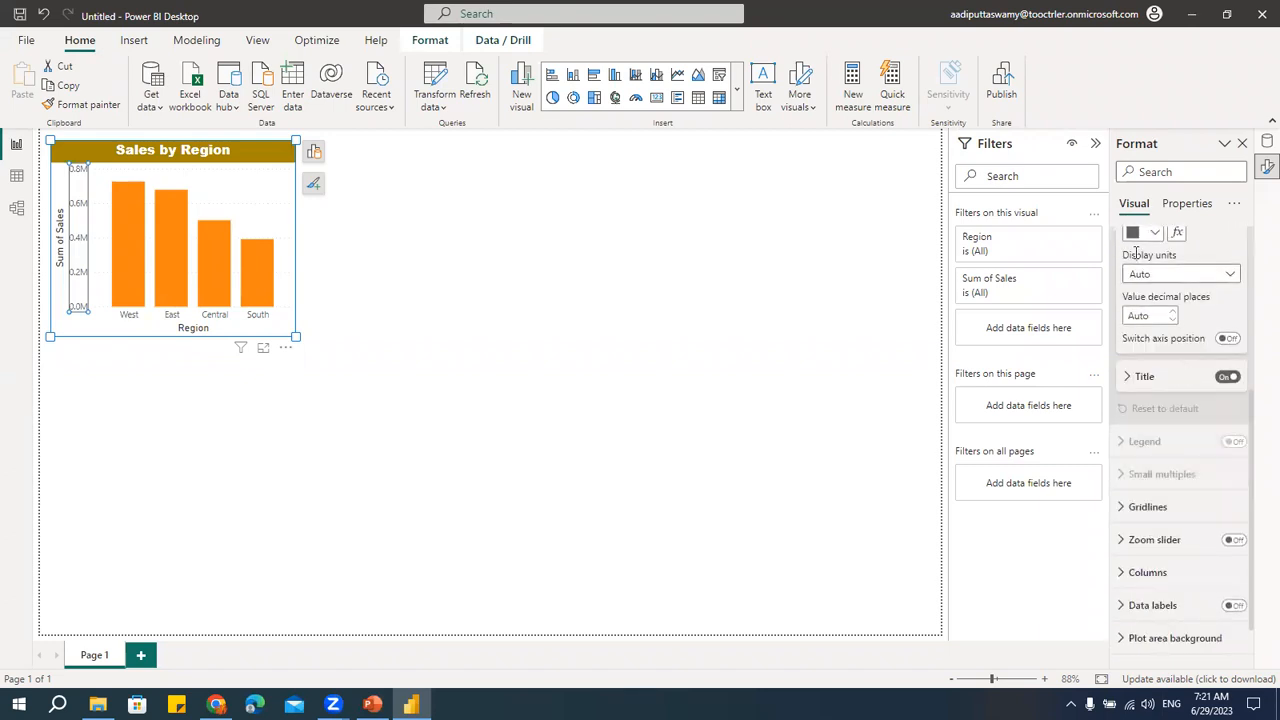
{"action": "left_click", "coordinate": [1178, 274]}
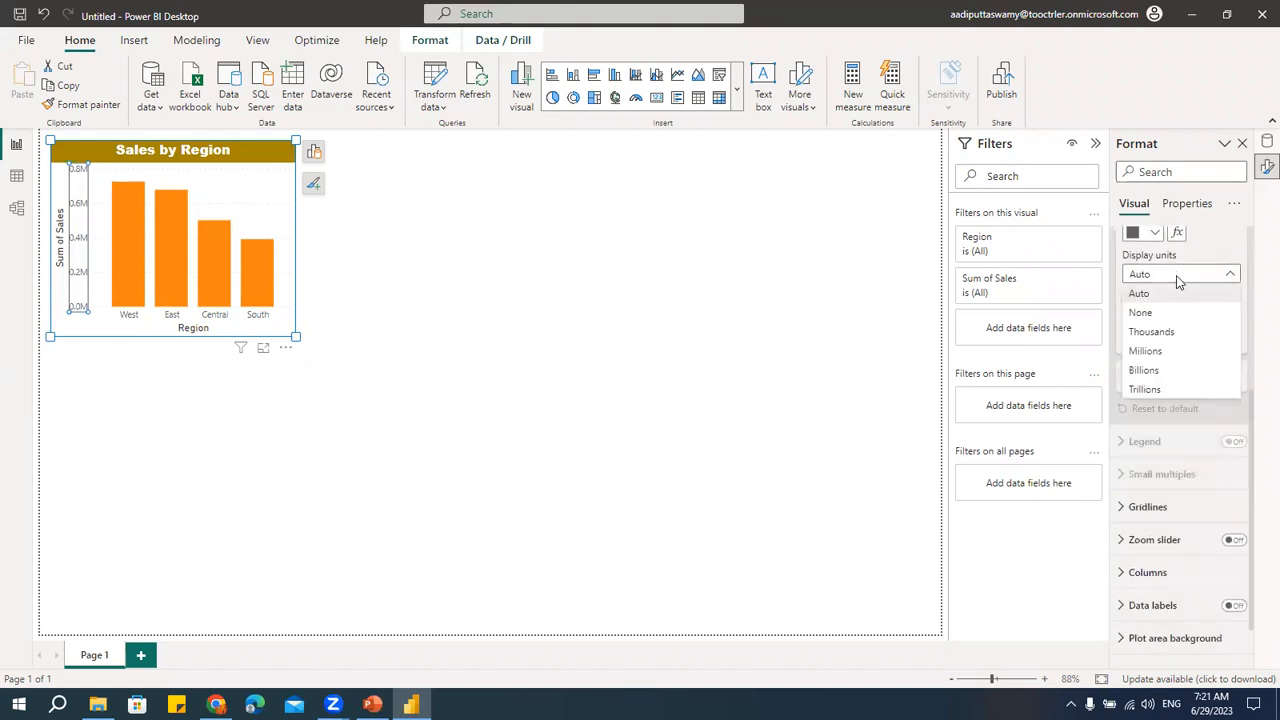
{"action": "left_click", "coordinate": [1164, 334]}
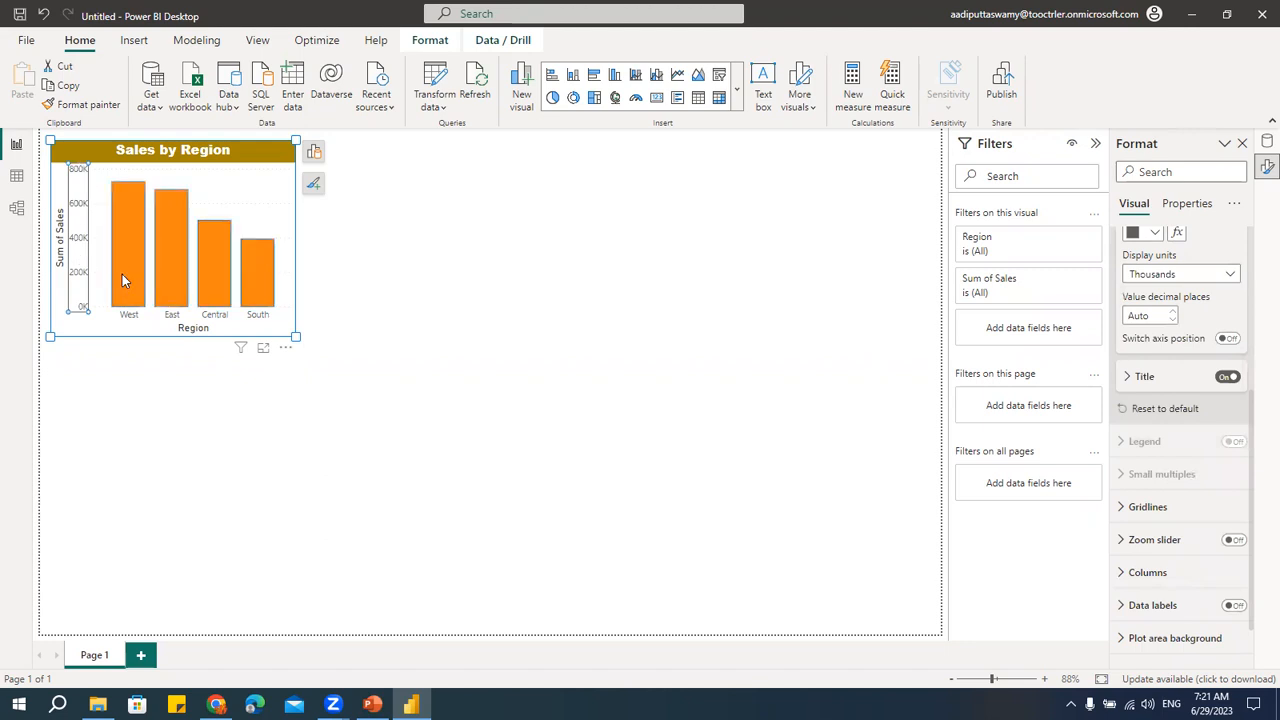
- Add data labels to the column chart
{"action": "left_click", "coordinate": [131, 200]}
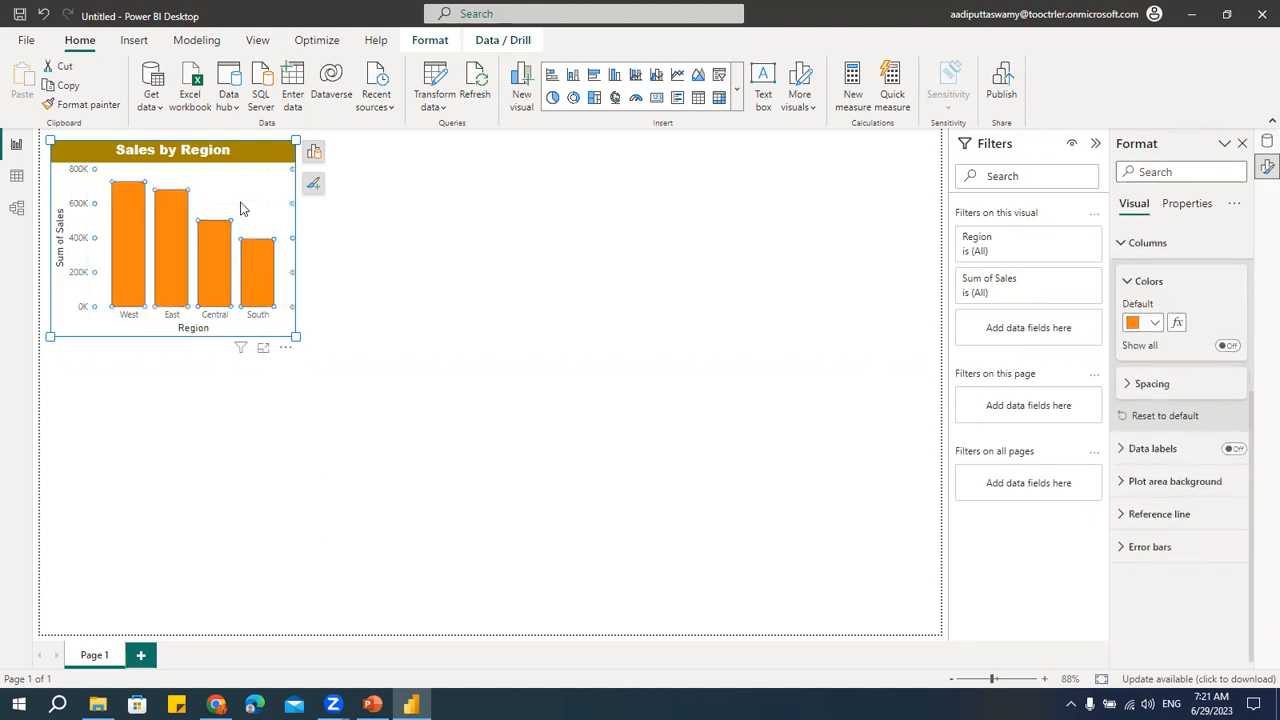
{"action": "left_click", "coordinate": [315, 188]}
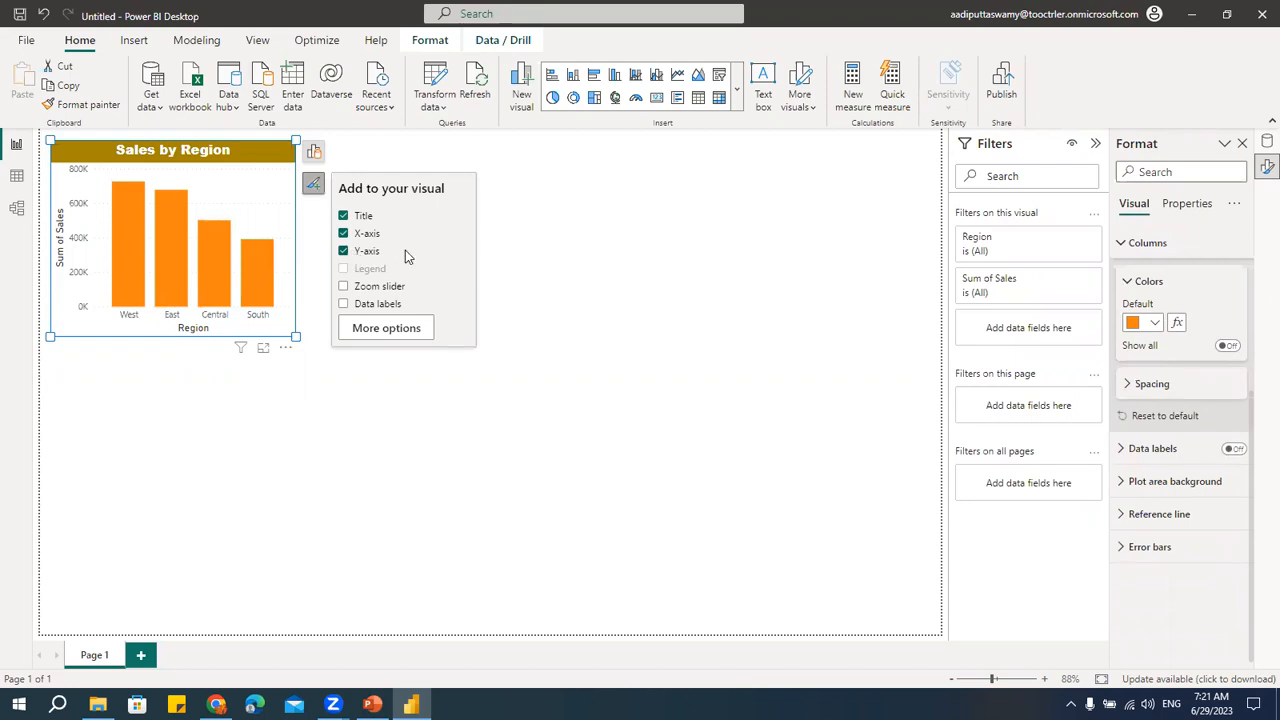
{"action": "left_click", "coordinate": [343, 305]}
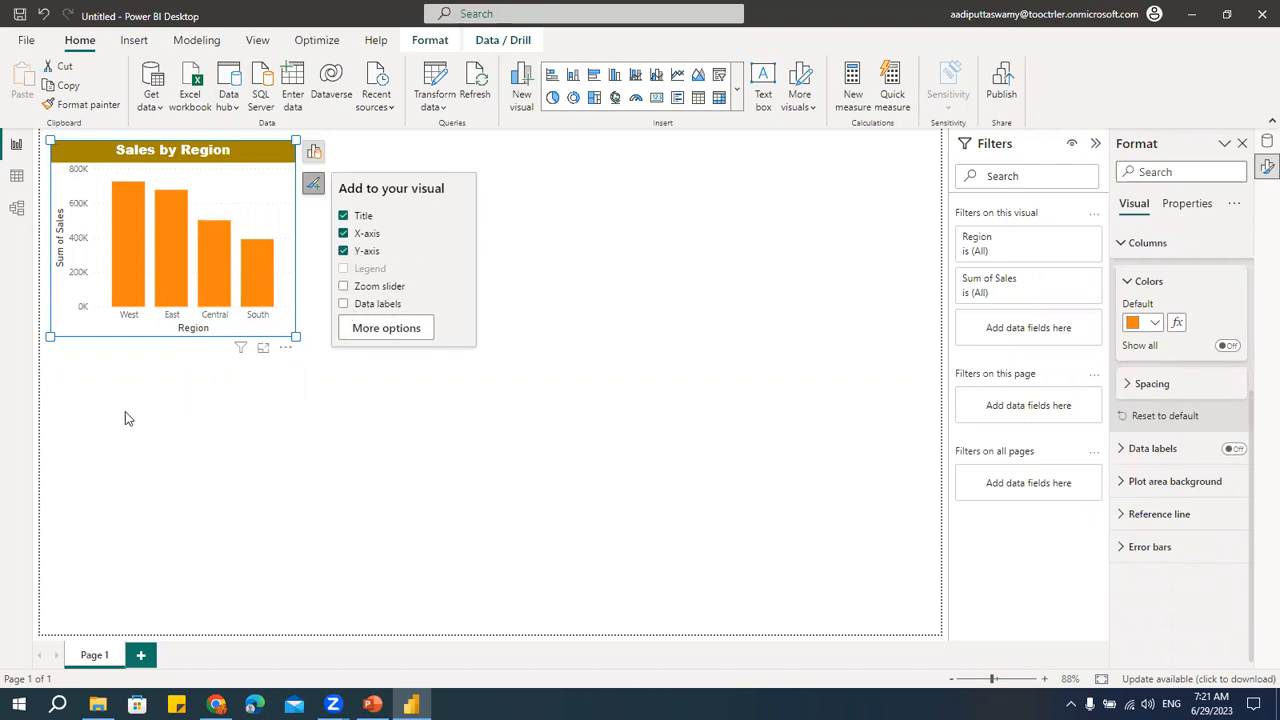
- Set the display units of the chart's Y-axis values to Millions
{"action": "left_click", "coordinate": [82, 178]}
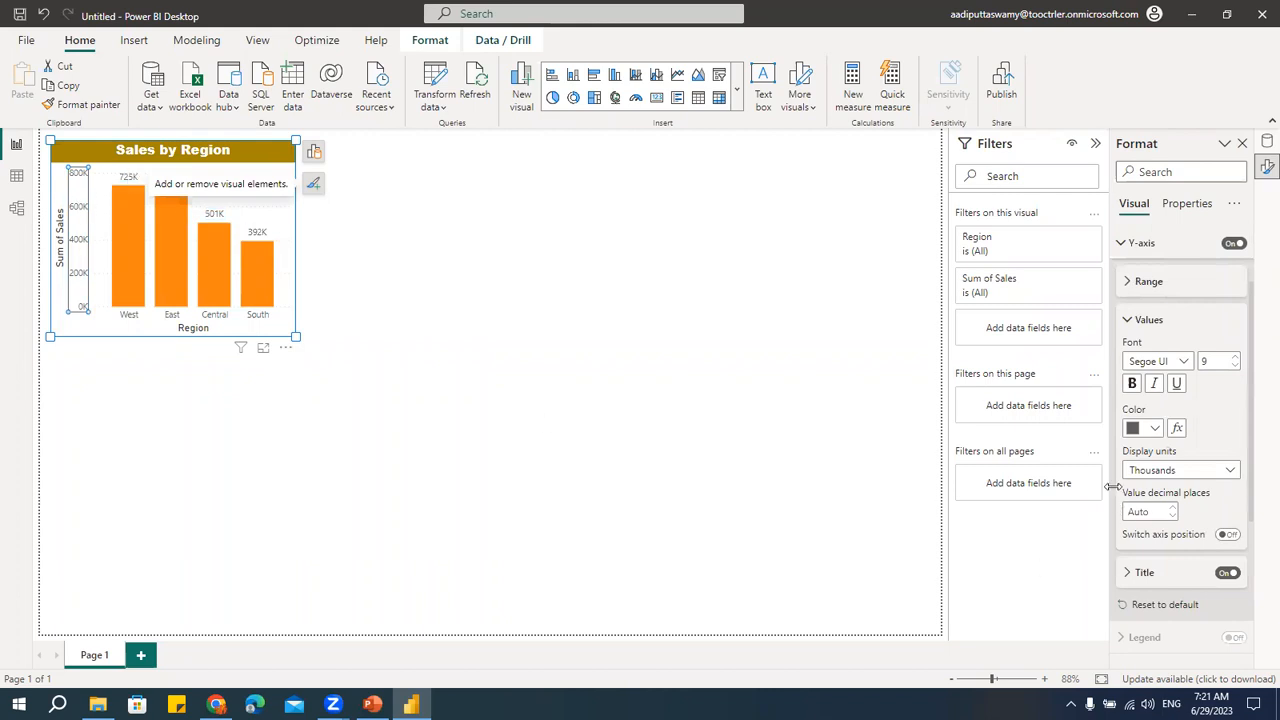
{"action": "left_click", "coordinate": [1155, 472]}
{"action": "left_click", "coordinate": [1153, 549]}
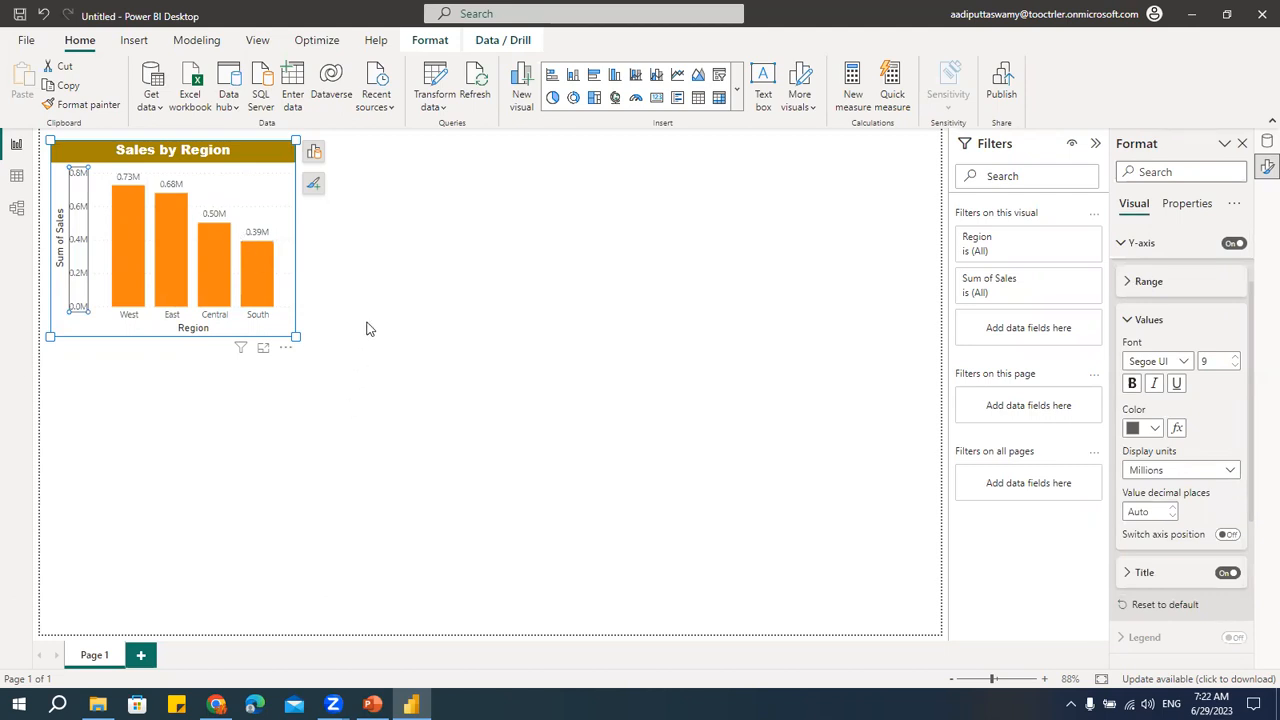
- Set the chart's data labels to Vertical orientation and the Inside end position
{"action": "left_click", "coordinate": [208, 213]}
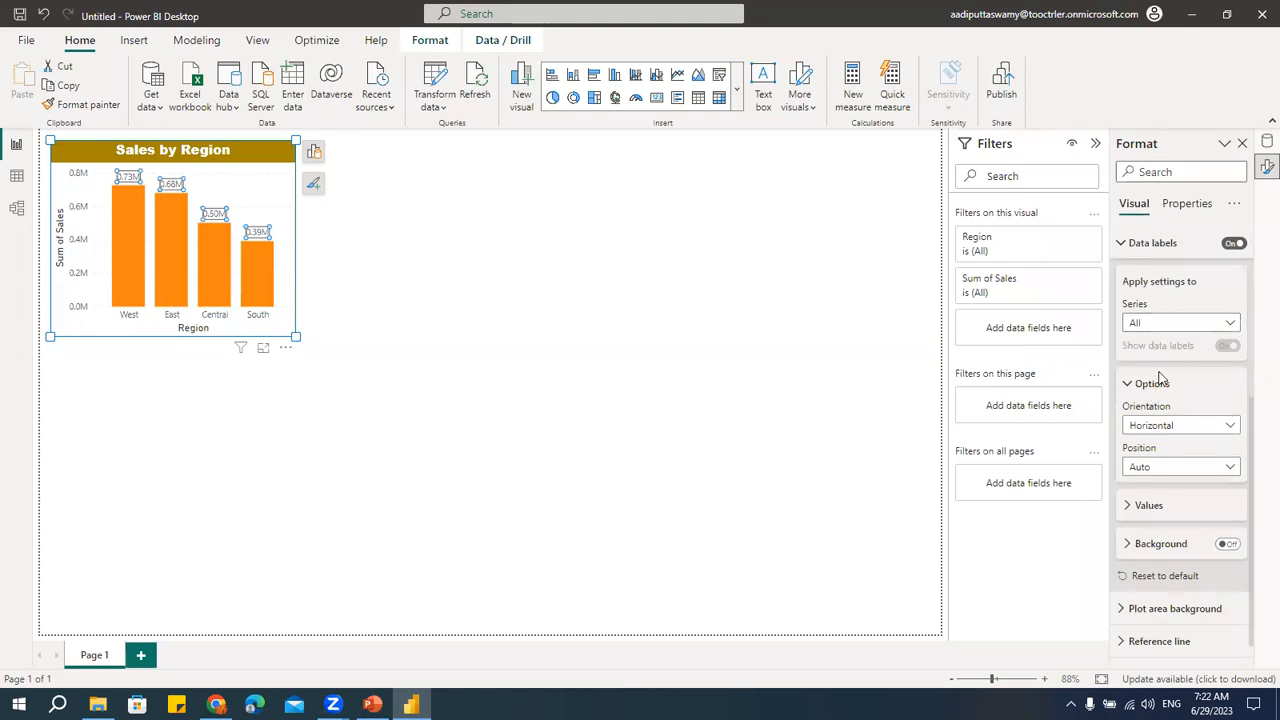
{"action": "left_click", "coordinate": [1162, 324]}
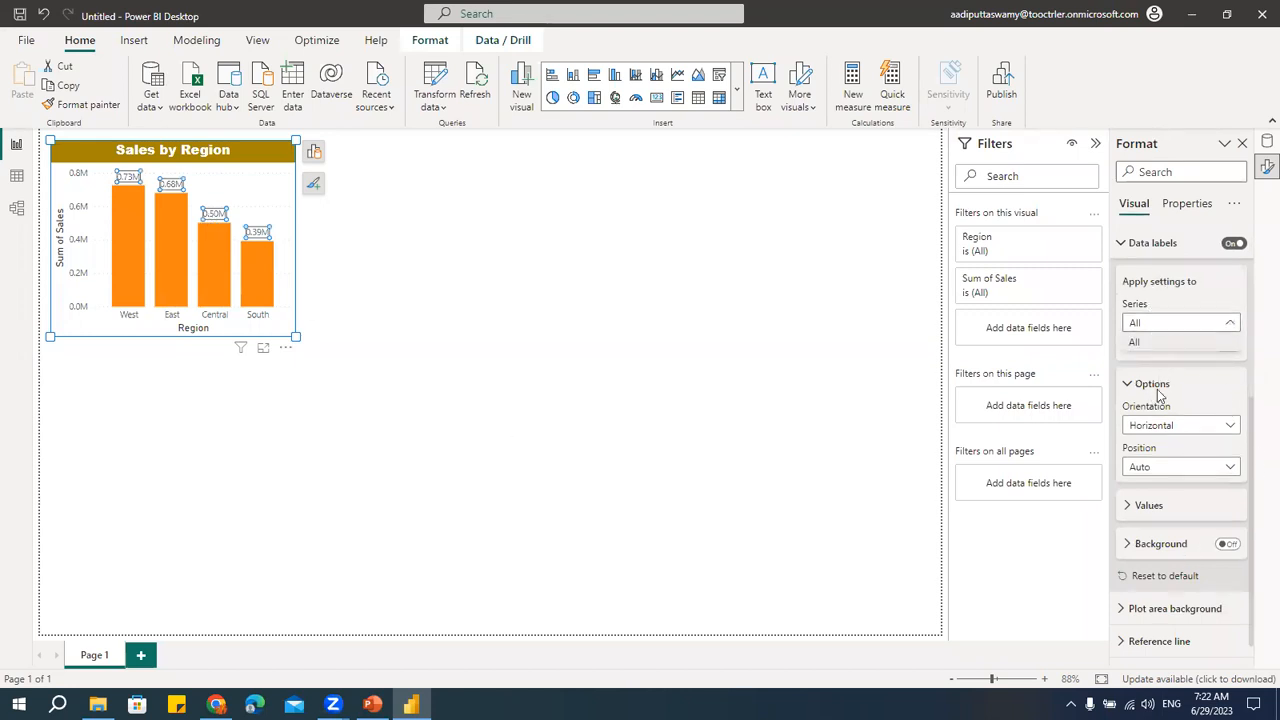
{"action": "left_click", "coordinate": [1160, 430]}
{"action": "left_click", "coordinate": [1162, 427]}
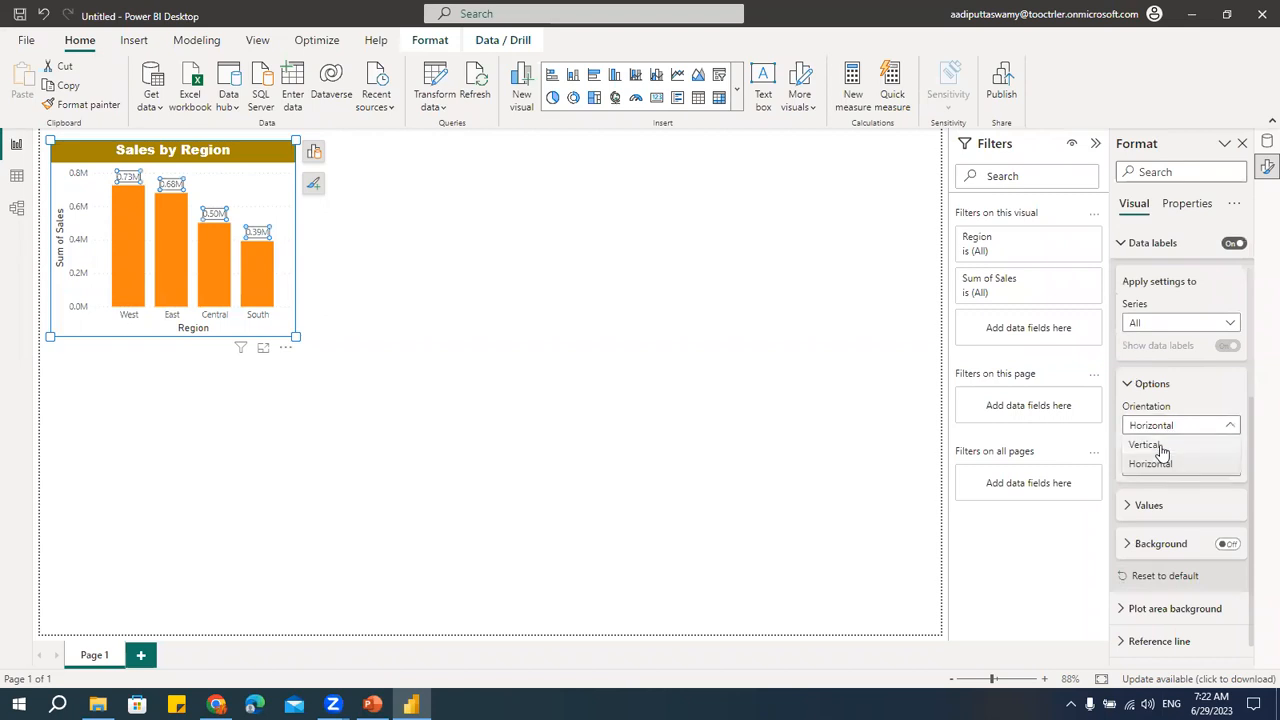
{"action": "left_click", "coordinate": [1162, 446]}
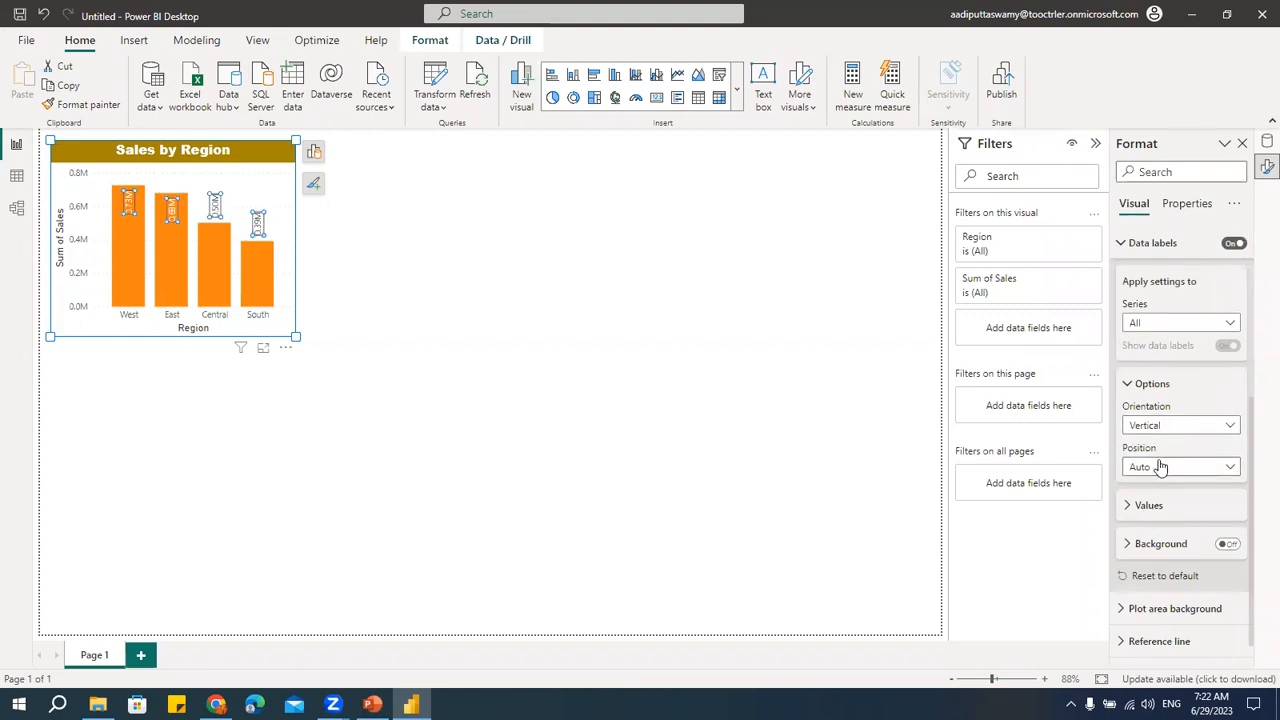
{"action": "left_click", "coordinate": [1160, 470]}
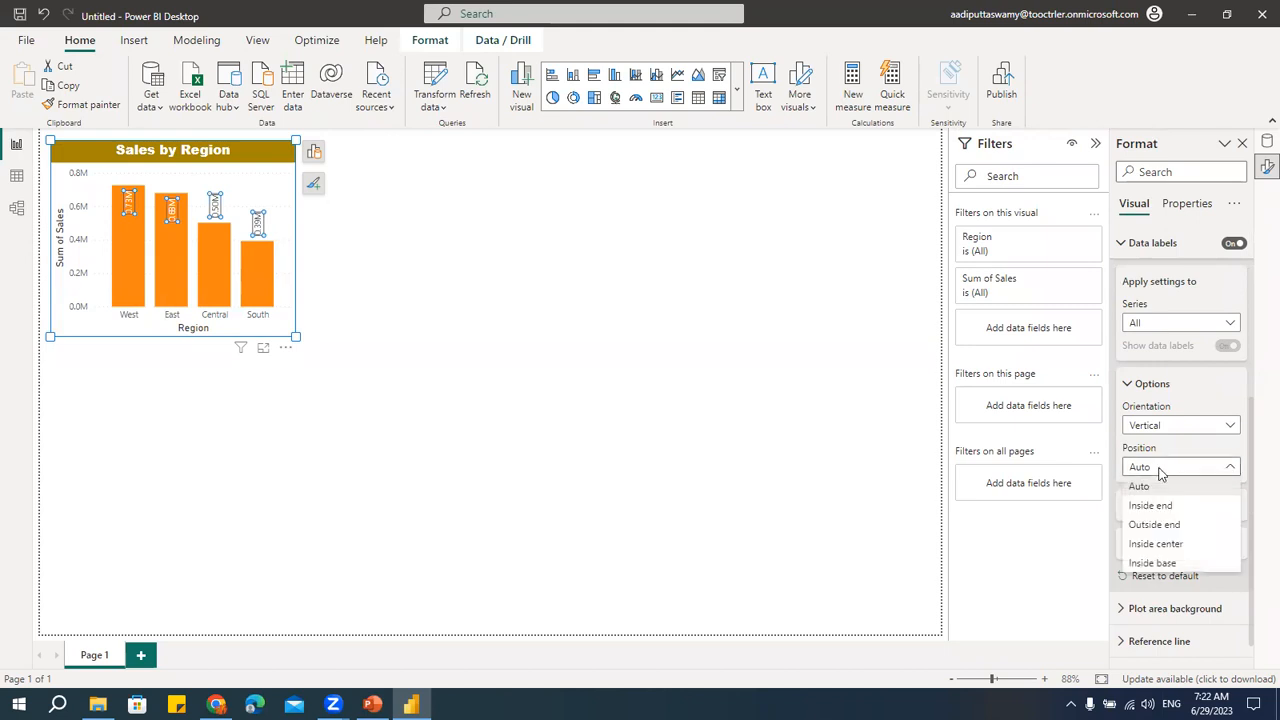
{"action": "left_click", "coordinate": [1152, 506]}
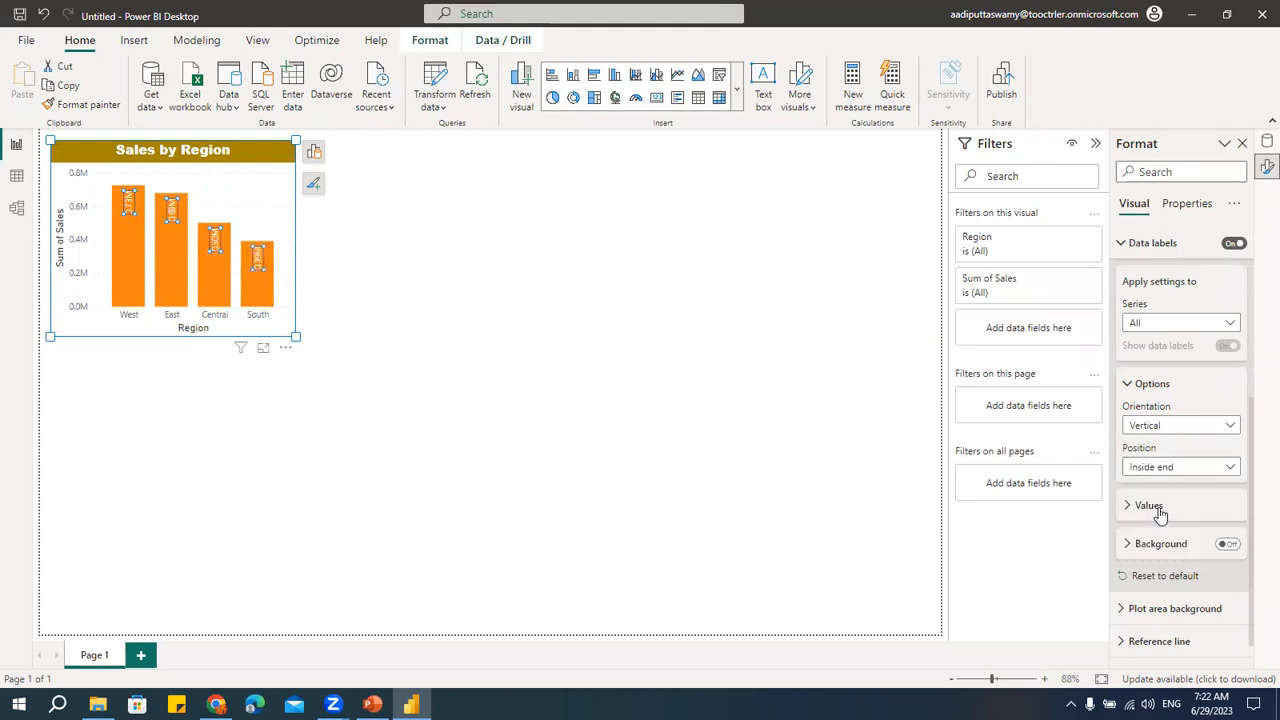
- Position the chart's data labels at Inside center with Horizontal orientation, and deselect the chart
{"action": "left_click", "coordinate": [1162, 472]}
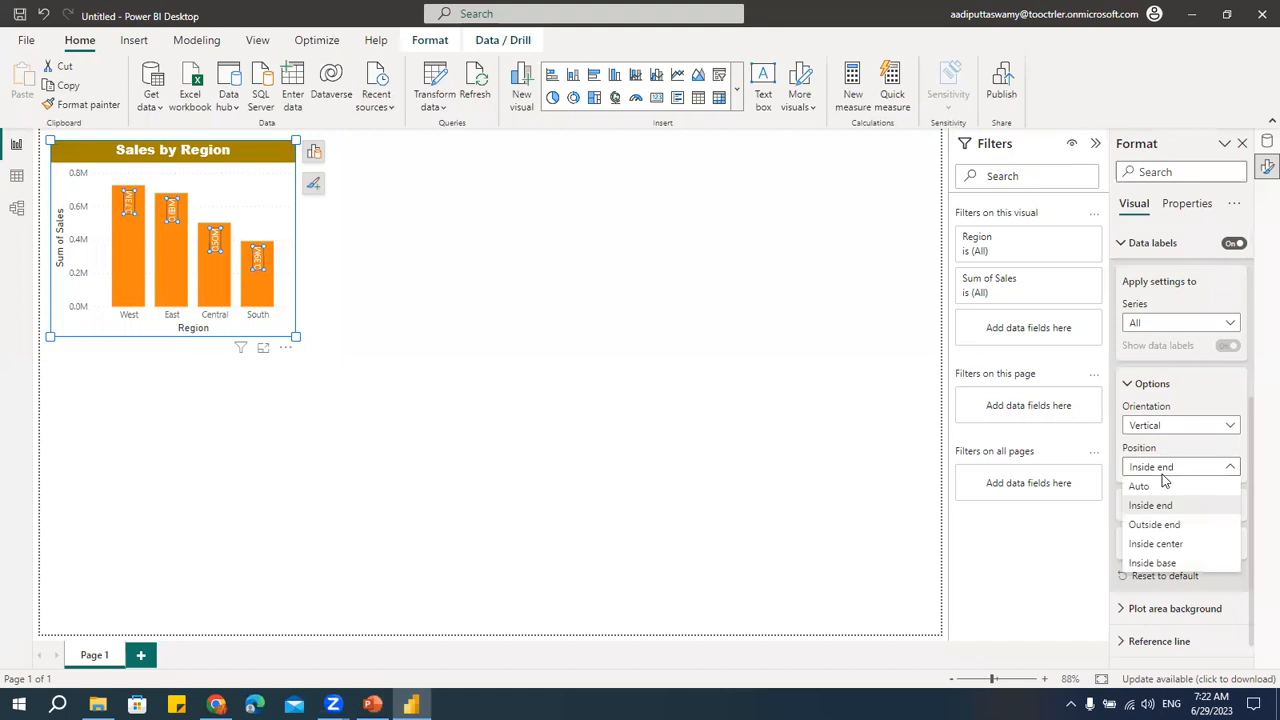
{"action": "left_click", "coordinate": [1157, 546]}
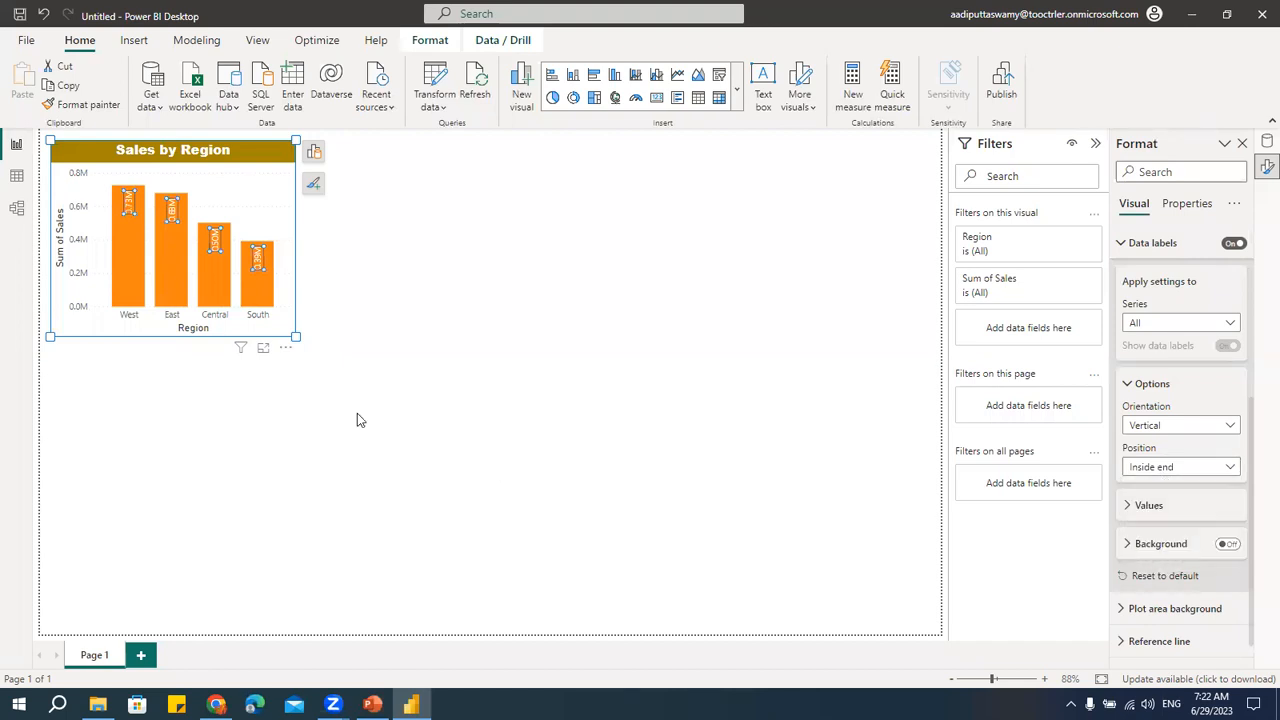
{"action": "left_click", "coordinate": [1160, 428]}
{"action": "left_click", "coordinate": [1158, 468]}
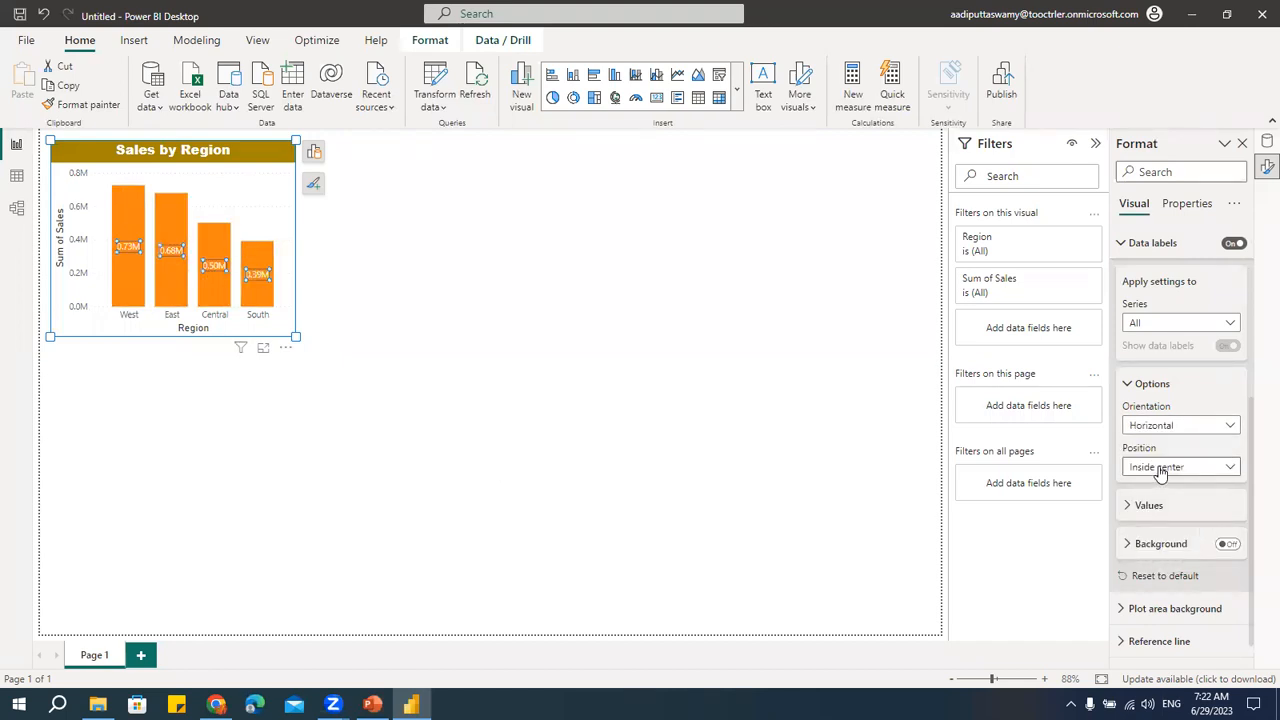
{"action": "left_click", "coordinate": [380, 383]}
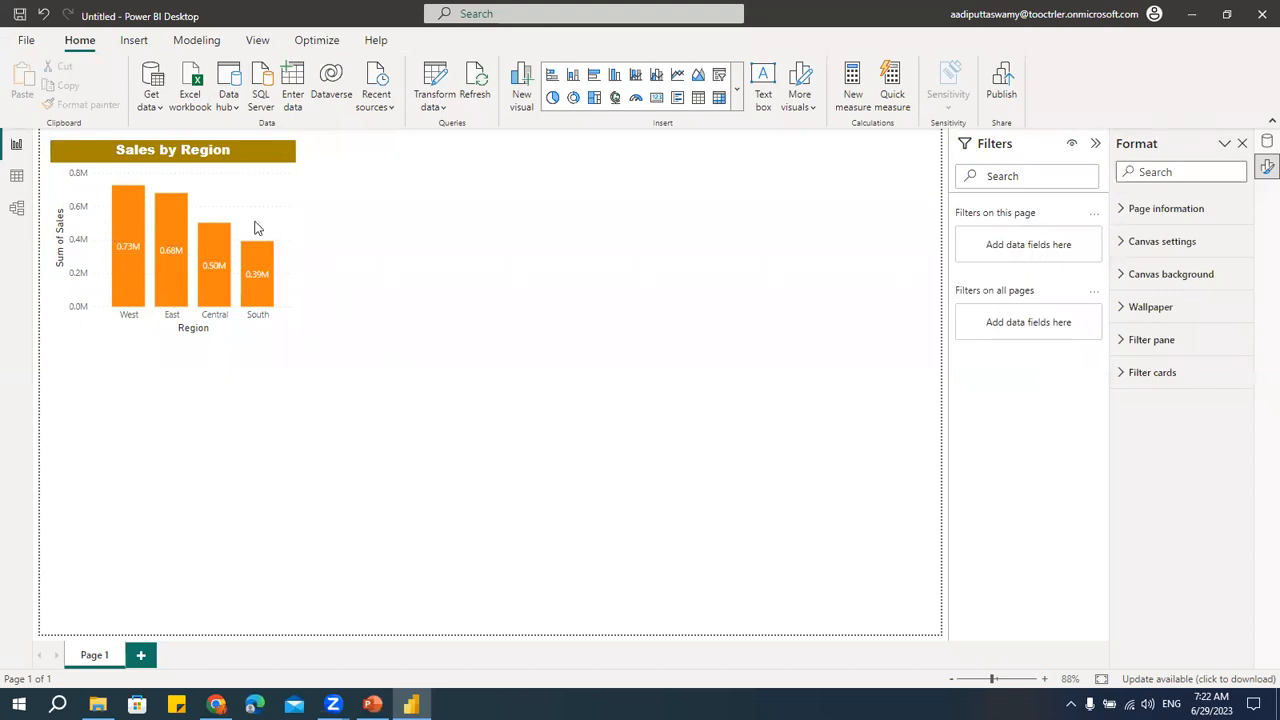
{"action": "left_click", "coordinate": [267, 180]}
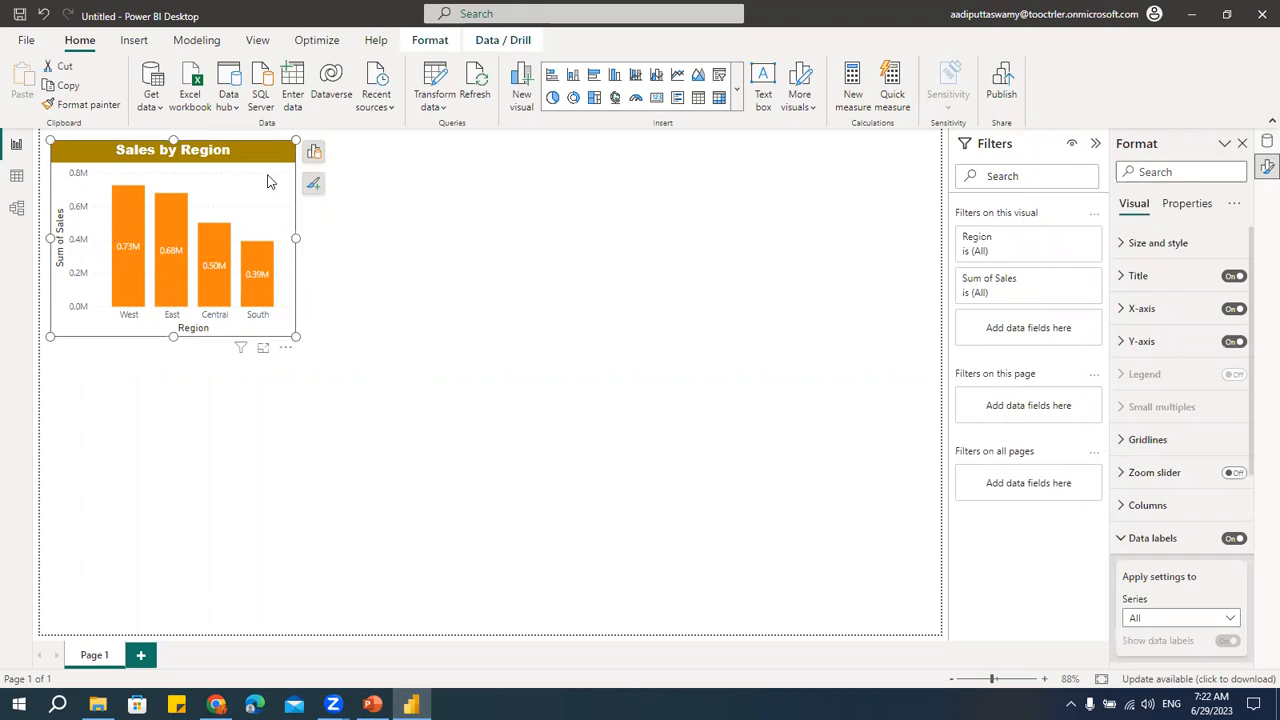
{"action": "left_click", "coordinate": [420, 191]}
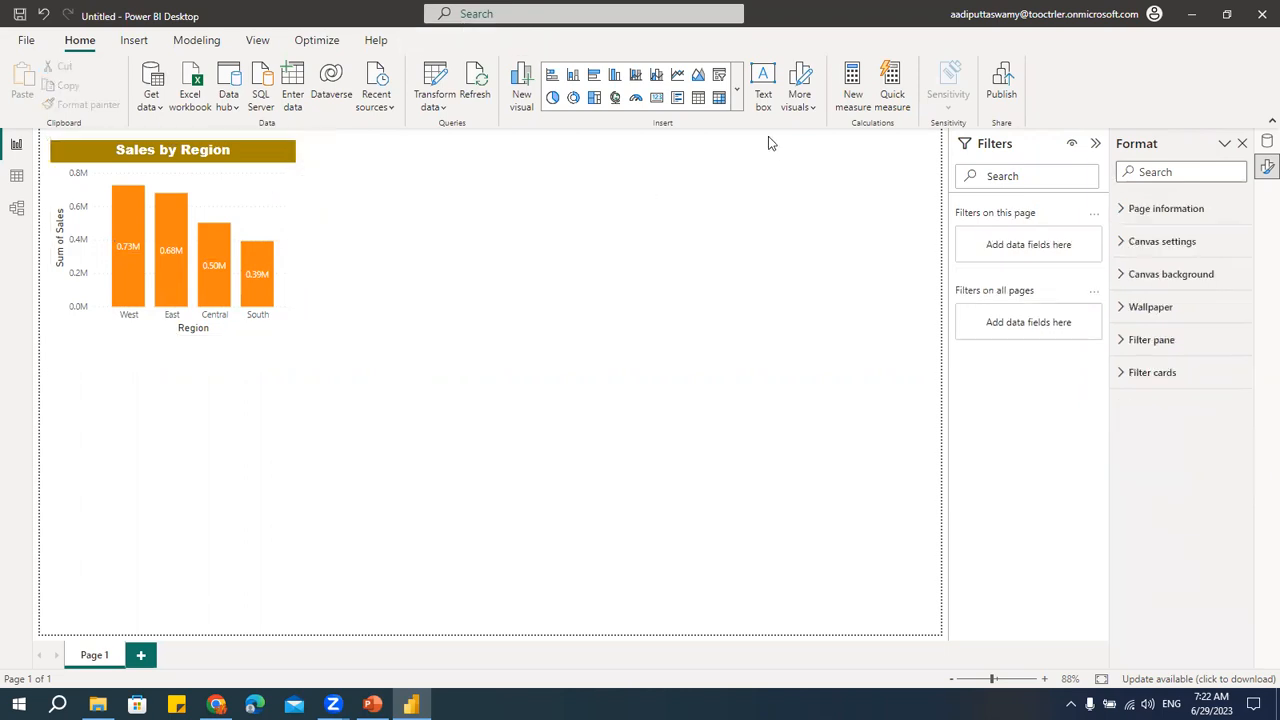
{"action": "left_click", "coordinate": [739, 89]}
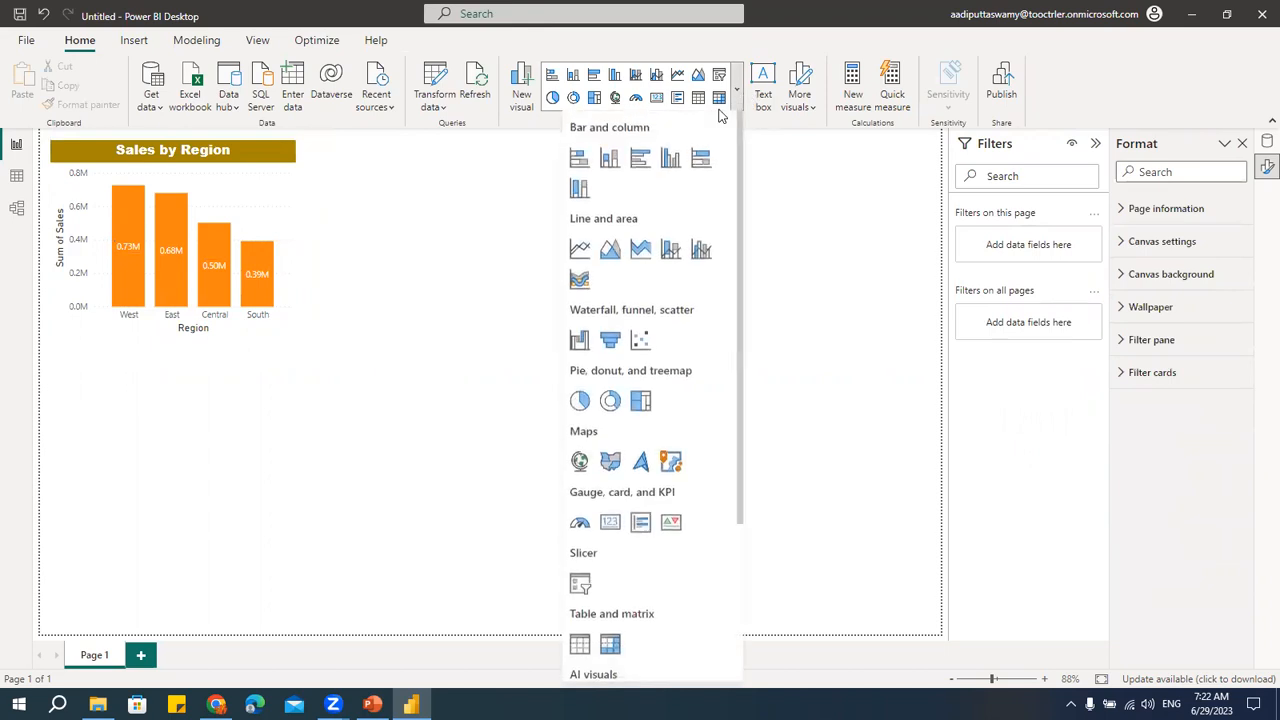
{"action": "left_click", "coordinate": [835, 225]}
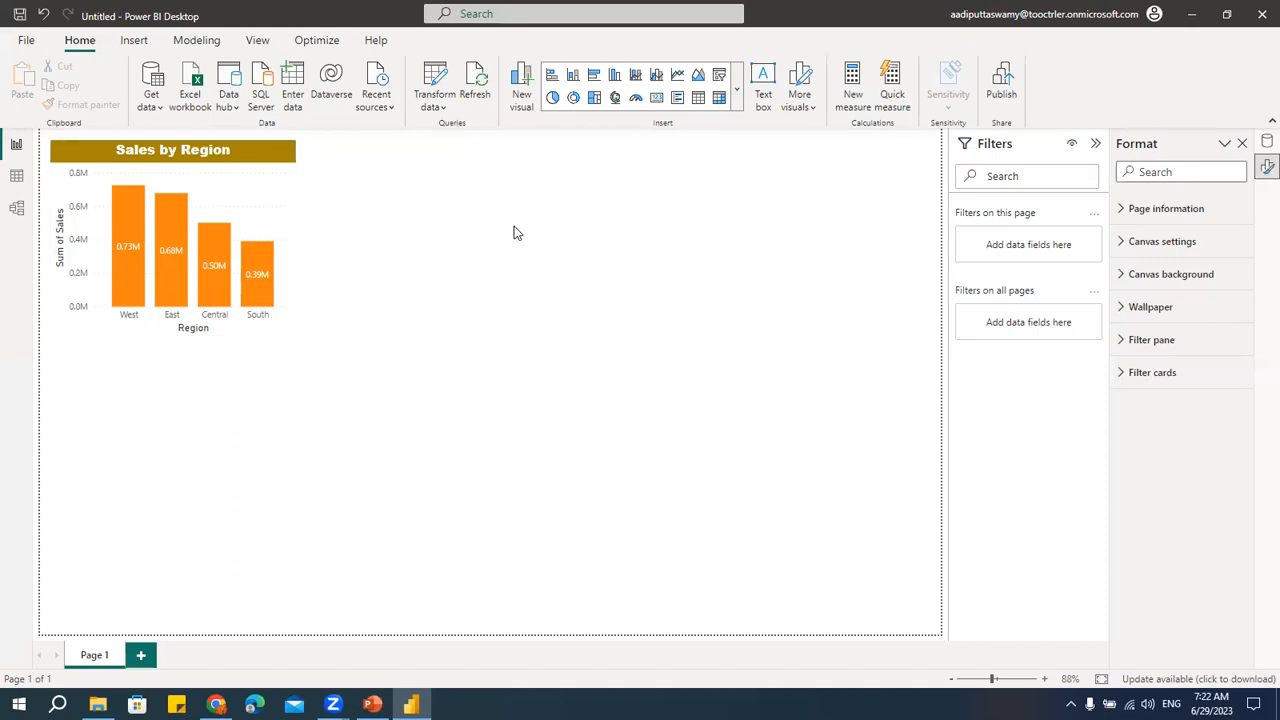
{"action": "left_click", "coordinate": [737, 90]}
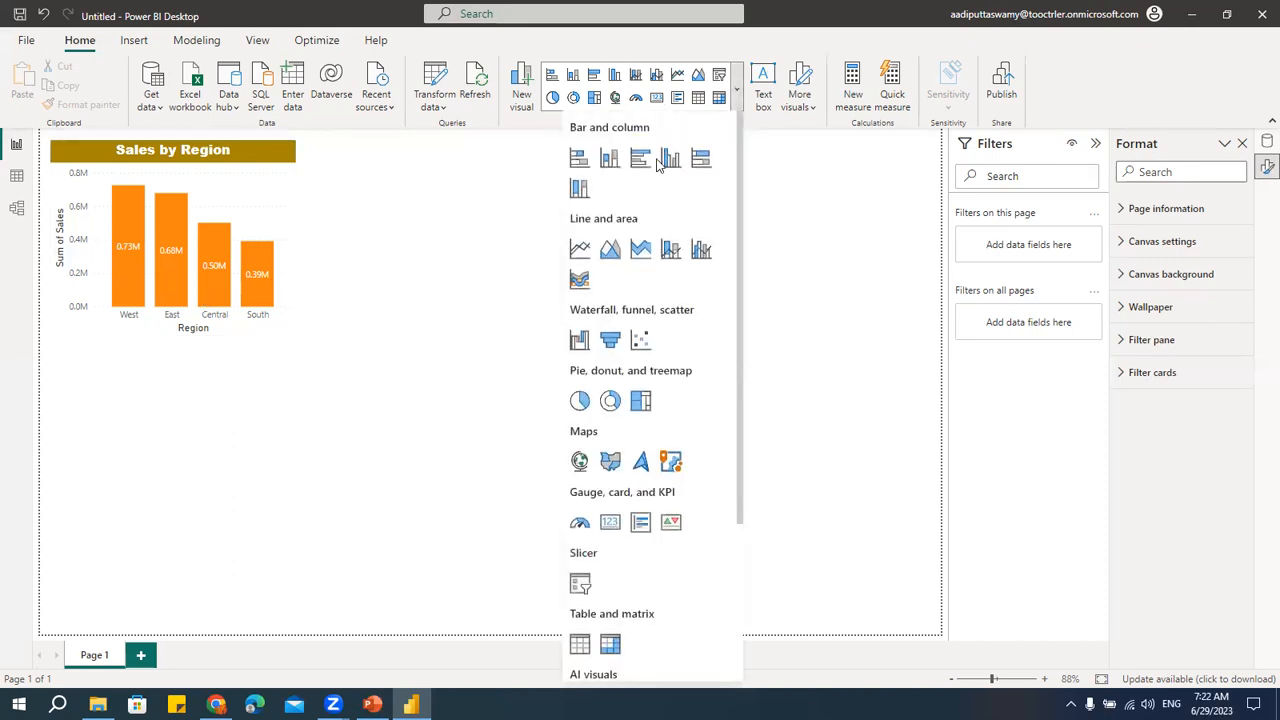
{"action": "left_click", "coordinate": [395, 263]}
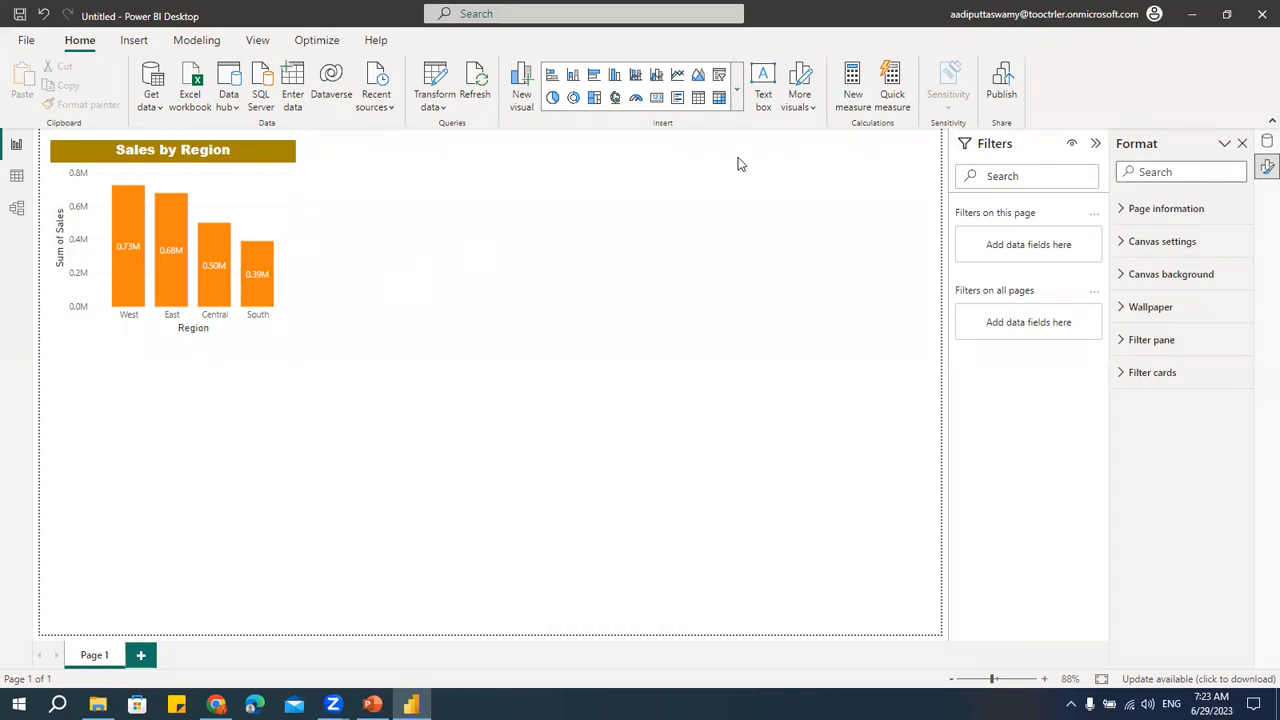
{"action": "left_click", "coordinate": [737, 88]}
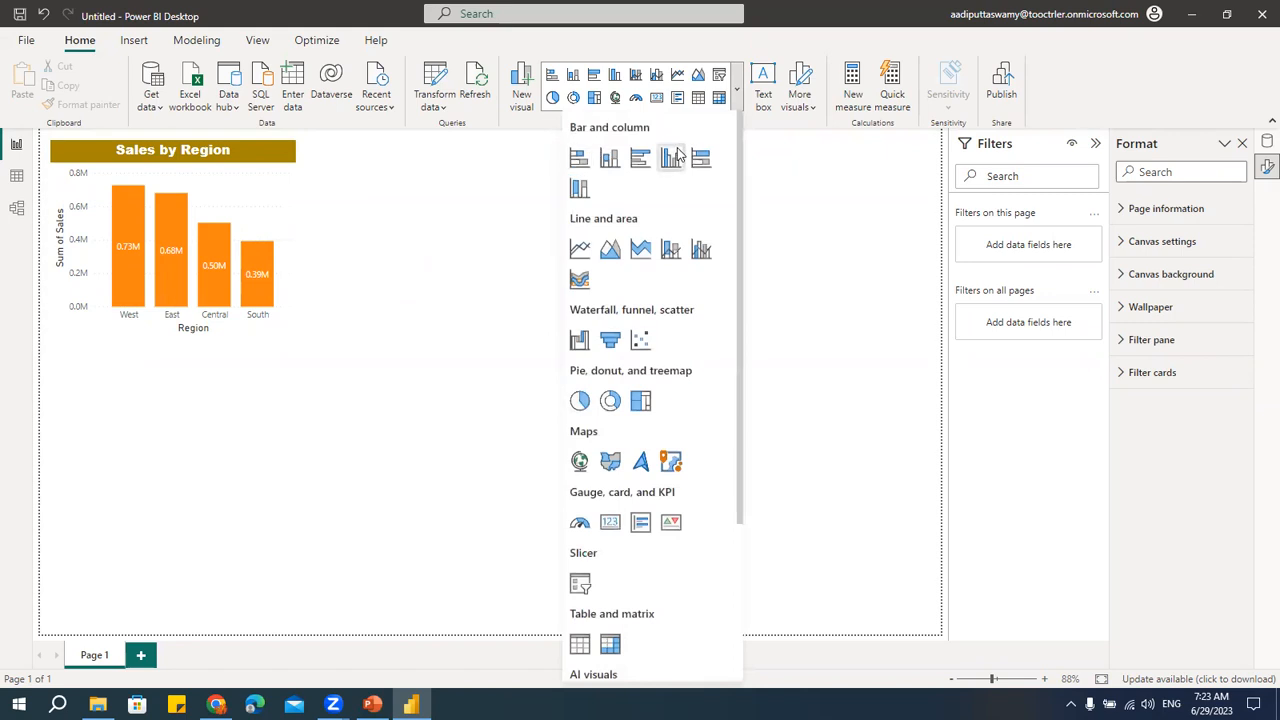
{"action": "left_click", "coordinate": [440, 203]}
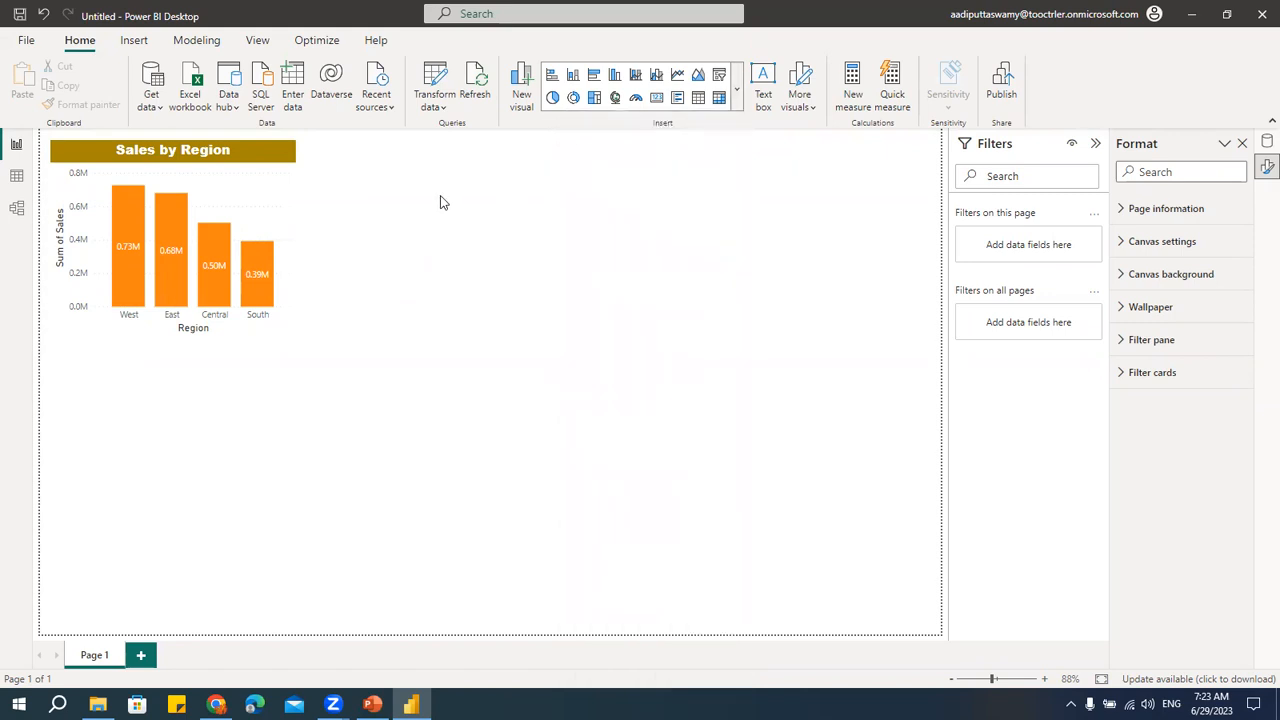
{"action": "left_click", "coordinate": [265, 192]}
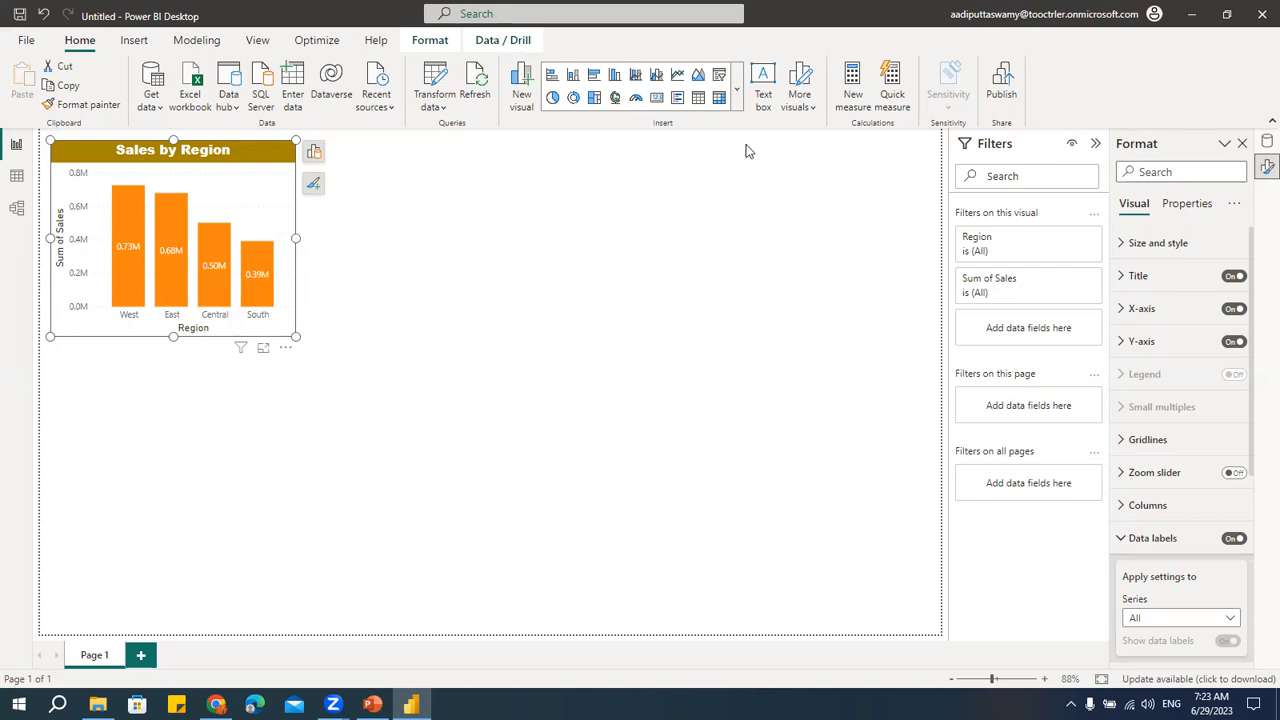
{"action": "left_click", "coordinate": [736, 88]}
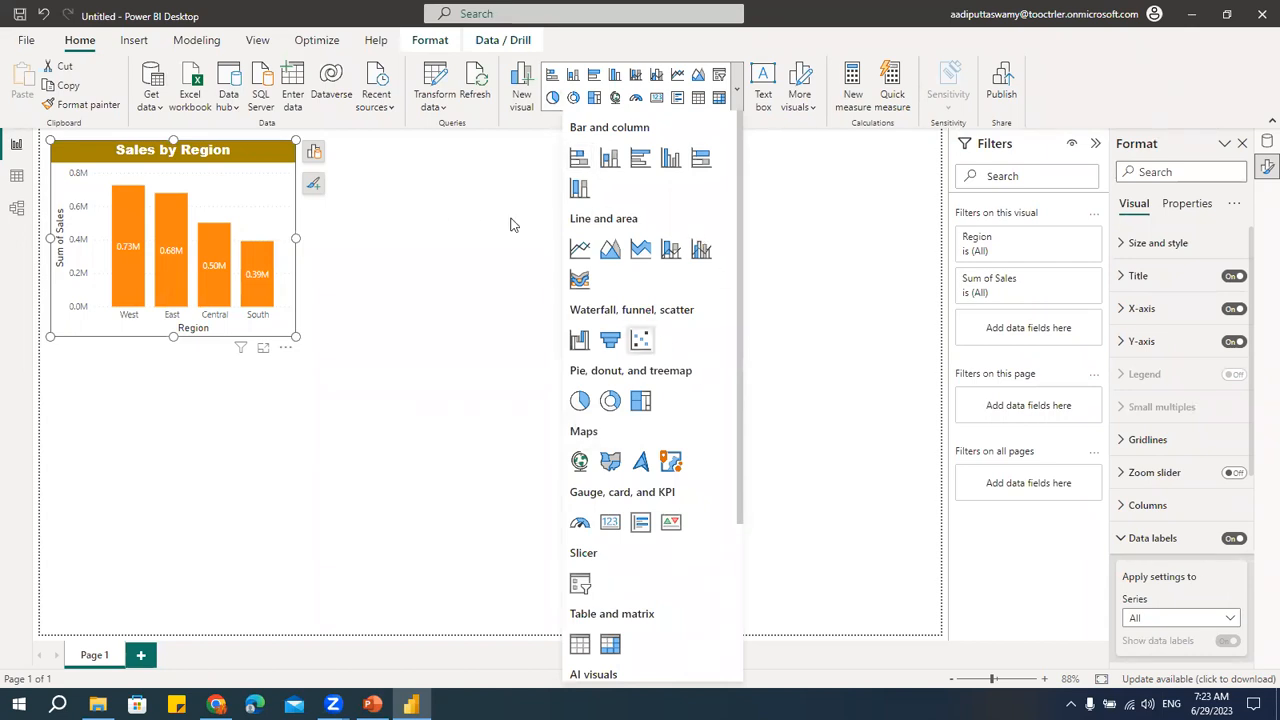
{"action": "left_click", "coordinate": [454, 205]}
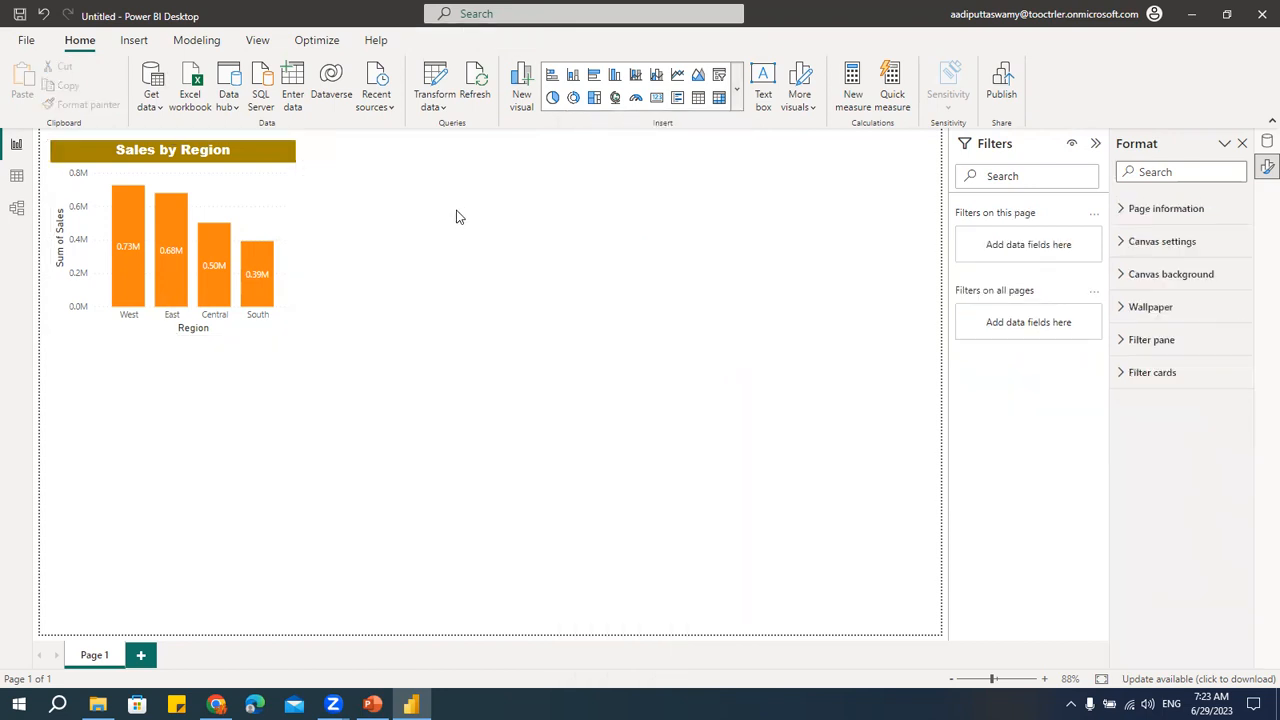
- Duplicate the sales by region column chart and place the copy beside the original, aligned with its upper edge
{"action": "left_click", "coordinate": [266, 196]}
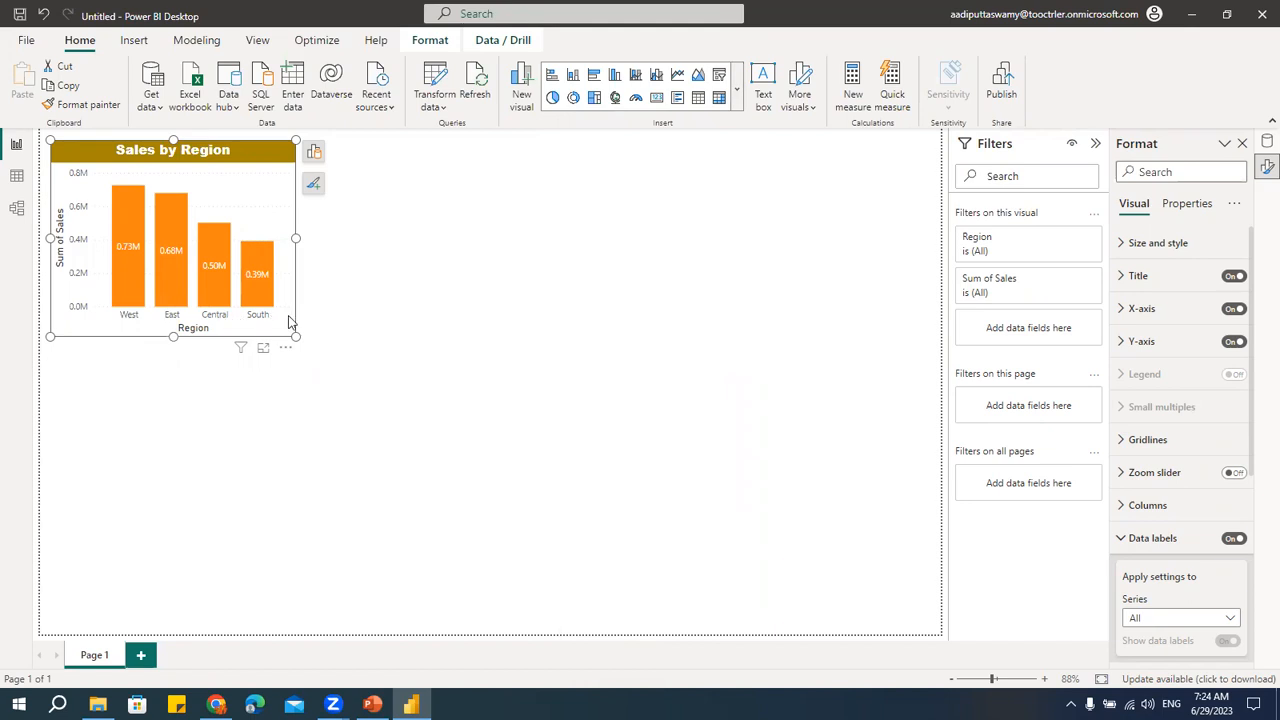
{"action": "key", "text": "ctrl+c"}
{"action": "key", "text": "ctrl+v"}
{"action": "left_click_drag", "start_coordinate": [405, 265], "coordinate": [520, 190]}
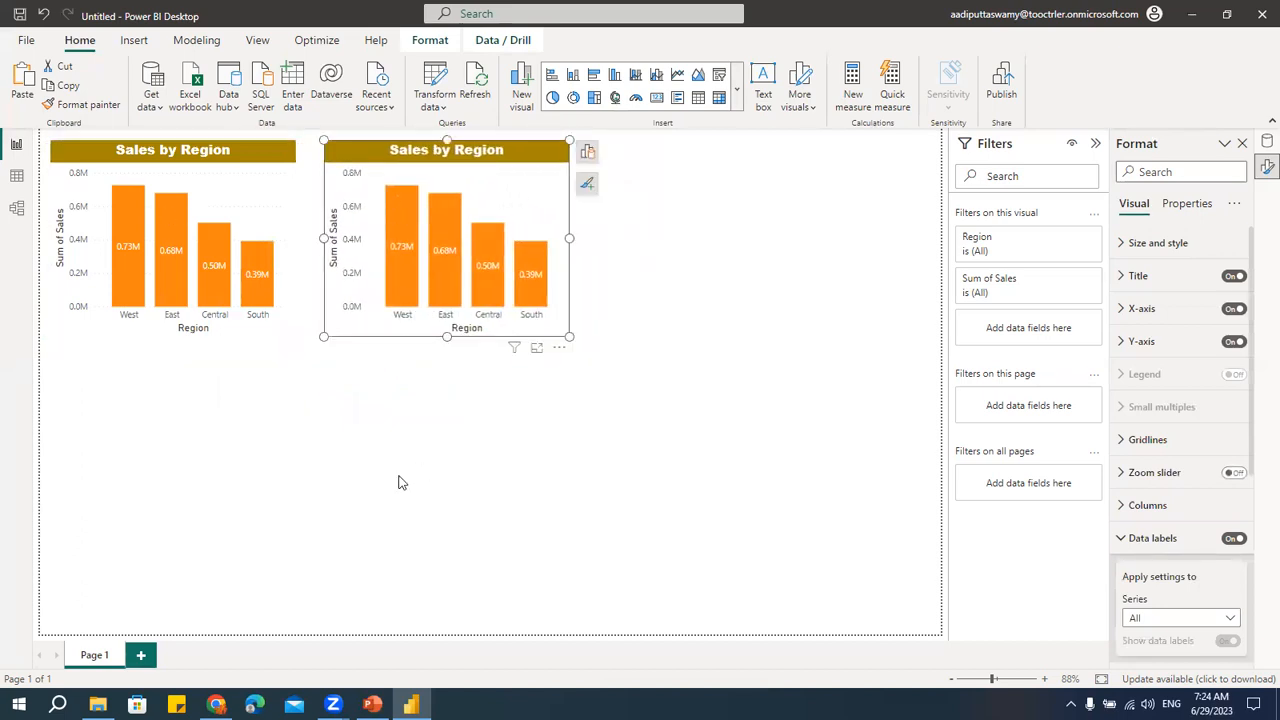
- Replace the copied chart's X-axis field with Sub-Category
{"action": "left_click", "coordinate": [590, 160]}
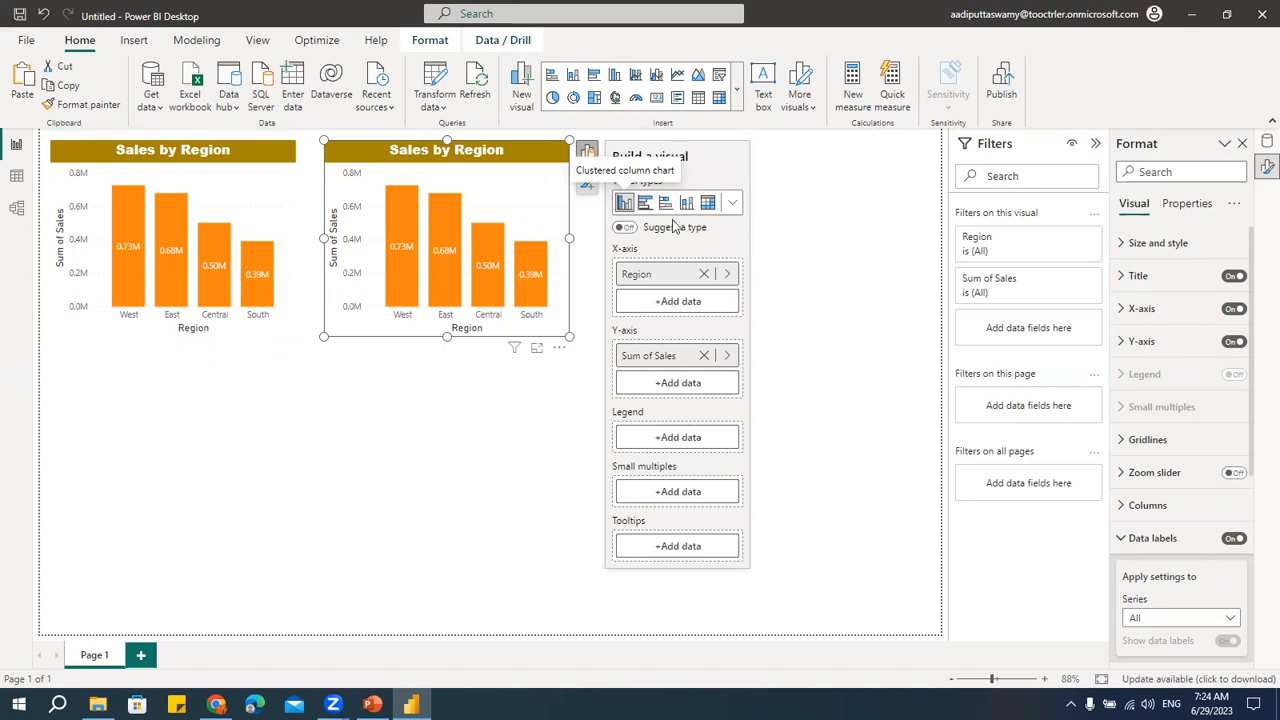
{"action": "left_click", "coordinate": [650, 280]}
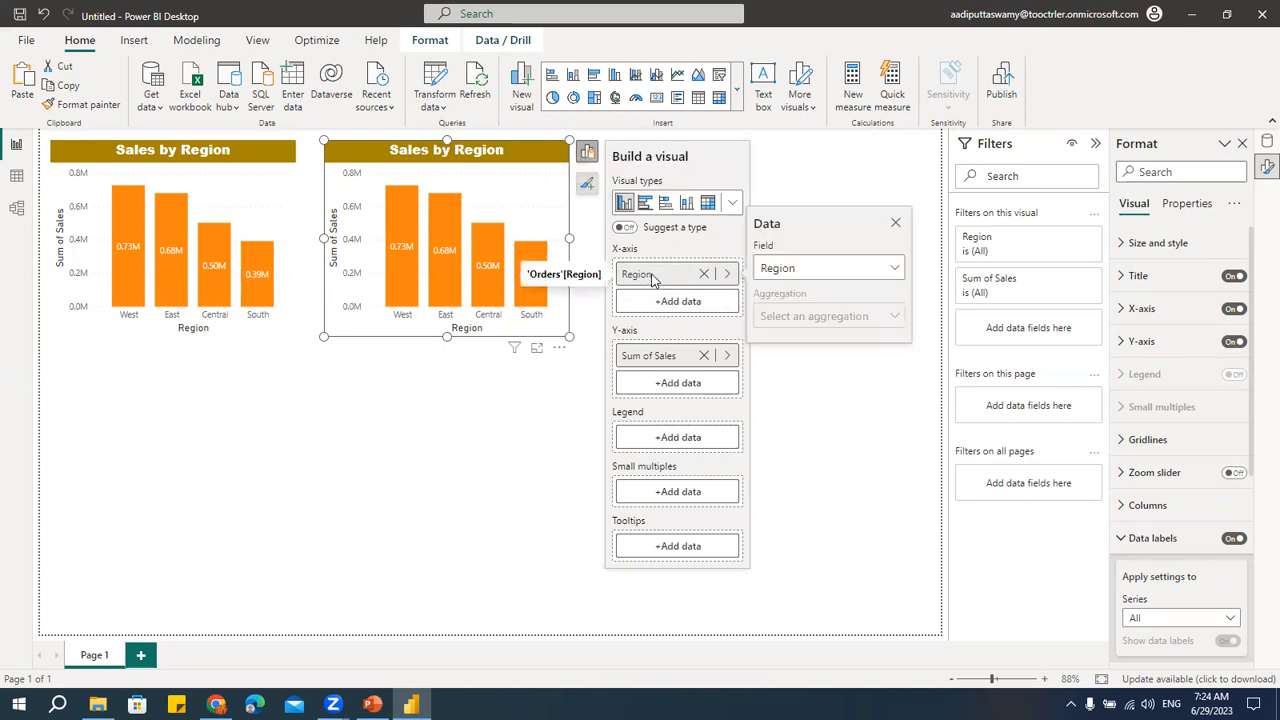
{"action": "left_click", "coordinate": [828, 268]}
{"action": "scroll", "coordinate": [836, 538], "scroll_direction": "down", "scroll_amount": 3}
{"action": "scroll", "coordinate": [837, 540], "scroll_direction": "down", "scroll_amount": 1}
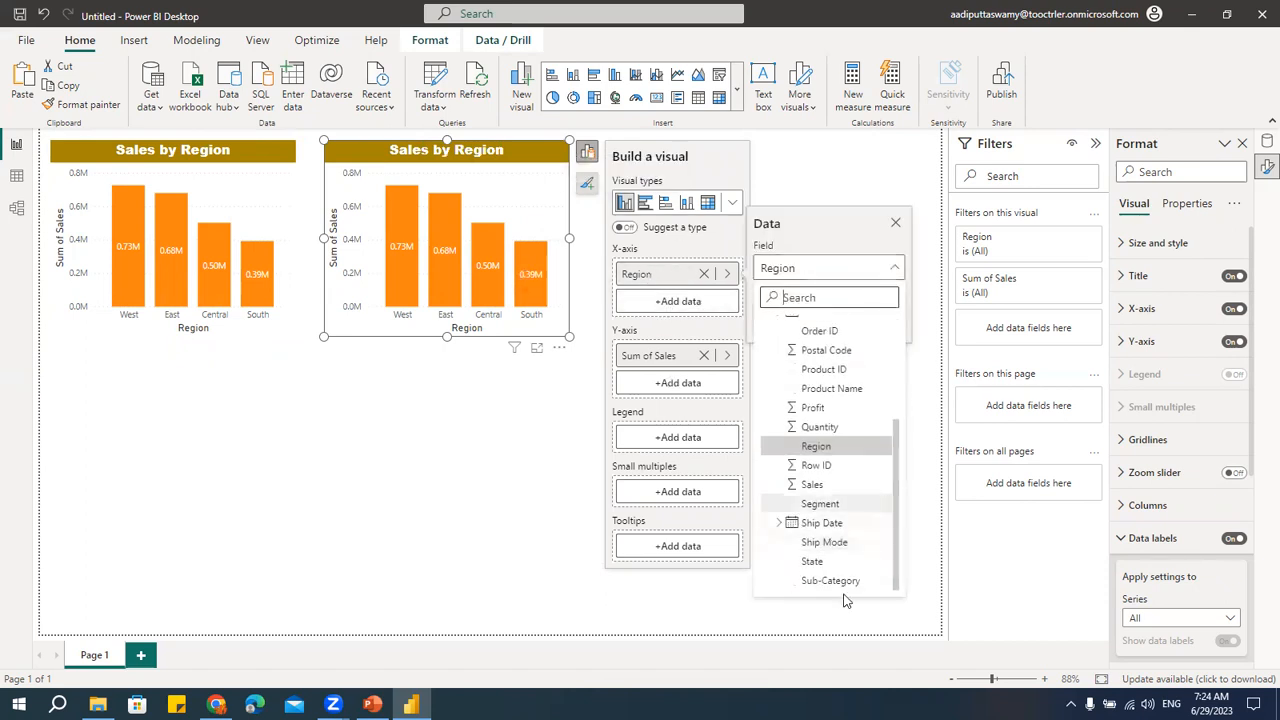
{"action": "left_click", "coordinate": [838, 590]}
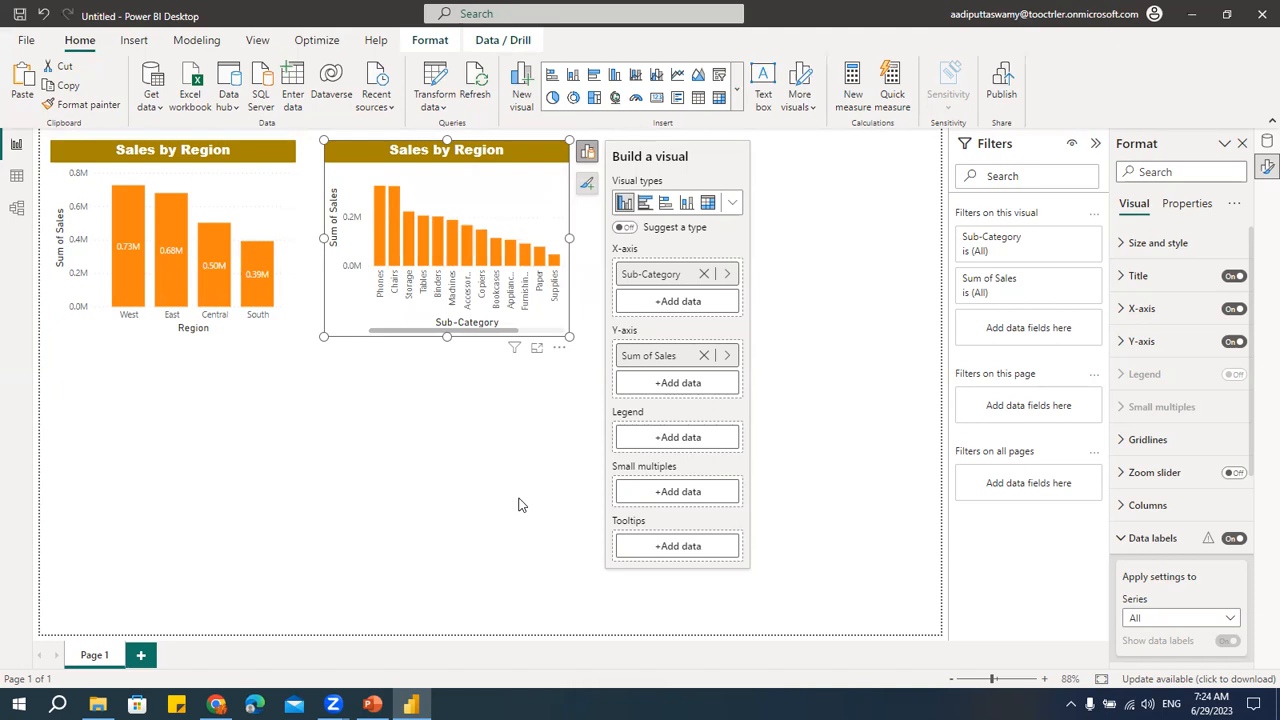
- Convert the Sub-Category chart to a clustered bar chart and extend its height downward to fit more bars
{"action": "left_click", "coordinate": [645, 203]}
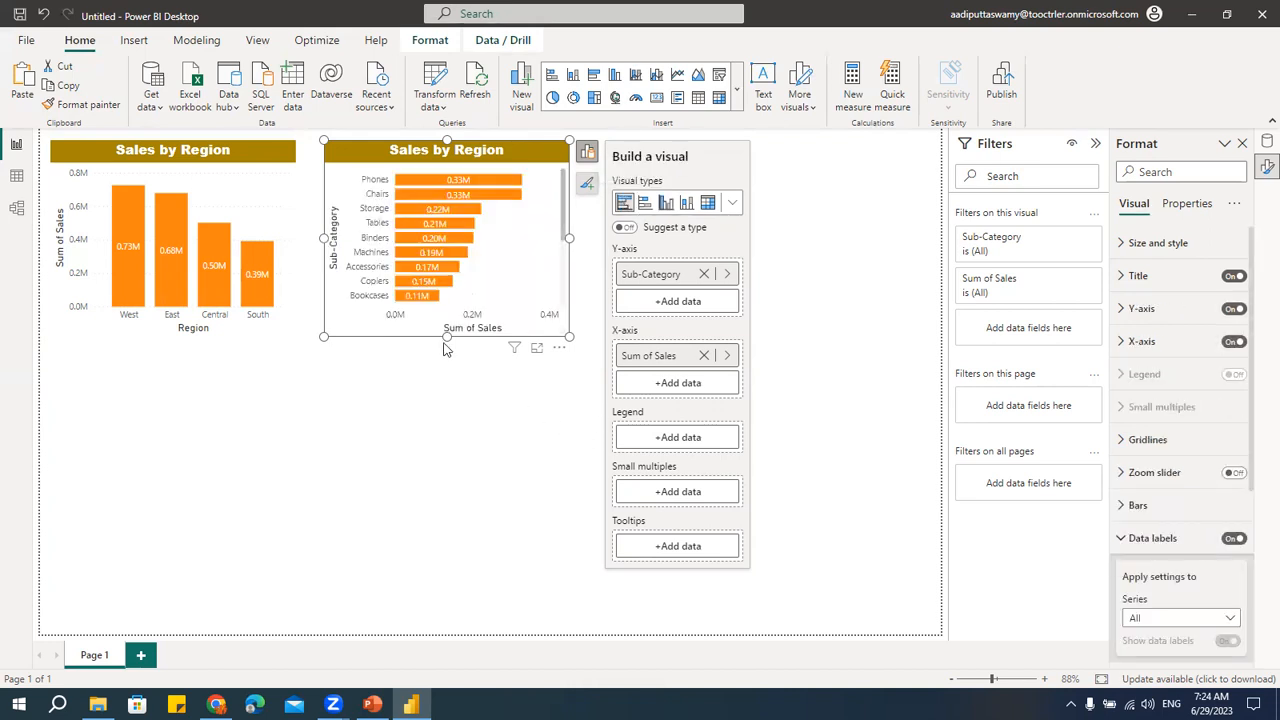
{"action": "left_click_drag", "start_coordinate": [447, 337], "coordinate": [453, 448]}
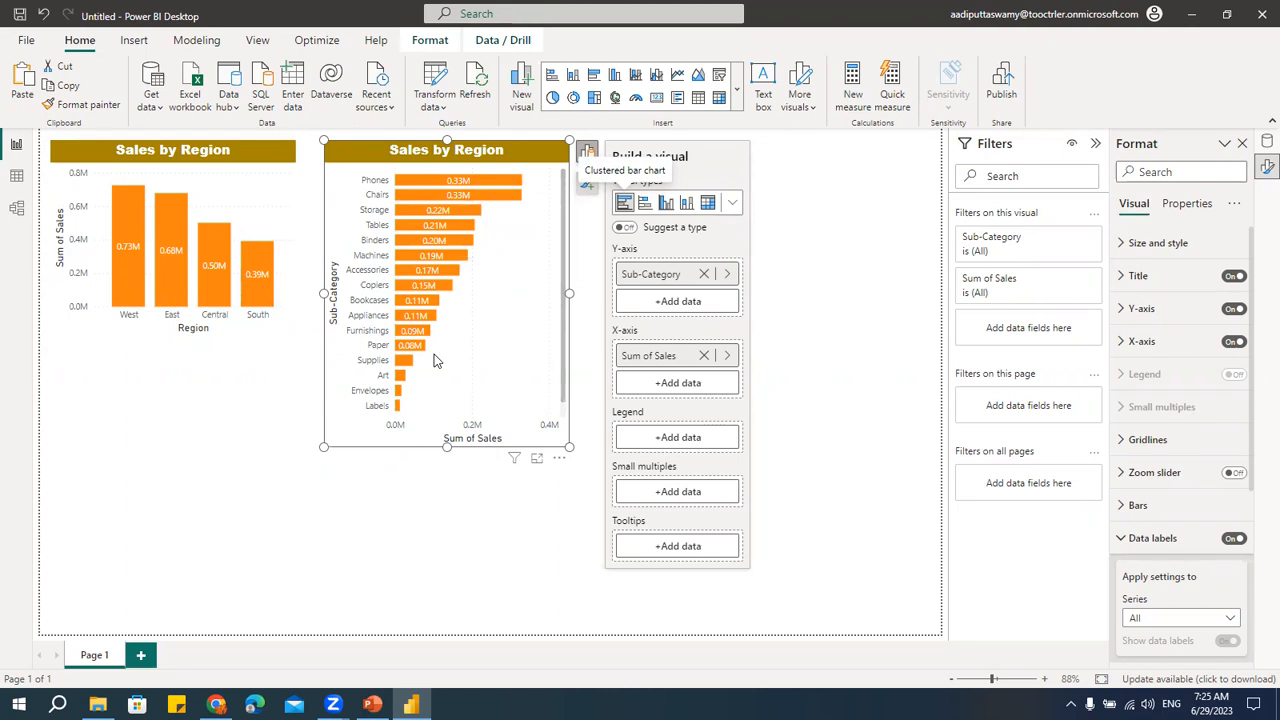
{"action": "mouse_move", "coordinate": [451, 207]}
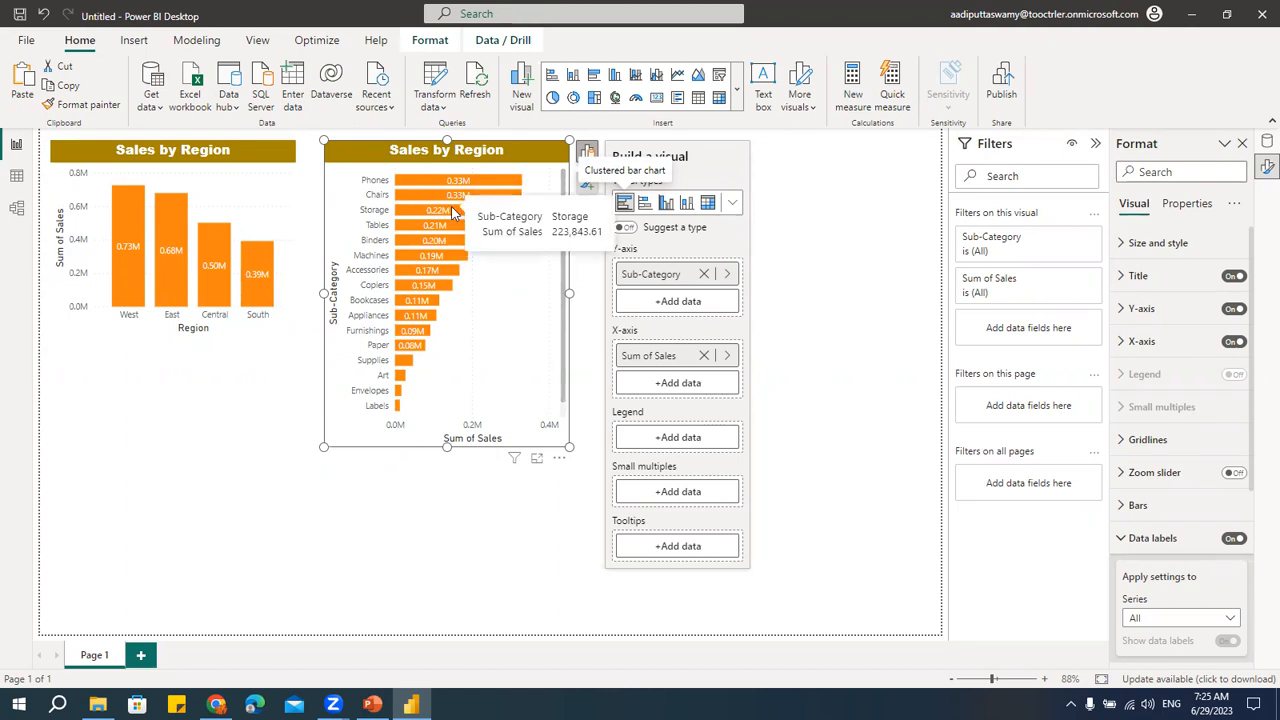
{"action": "left_click", "coordinate": [426, 535]}
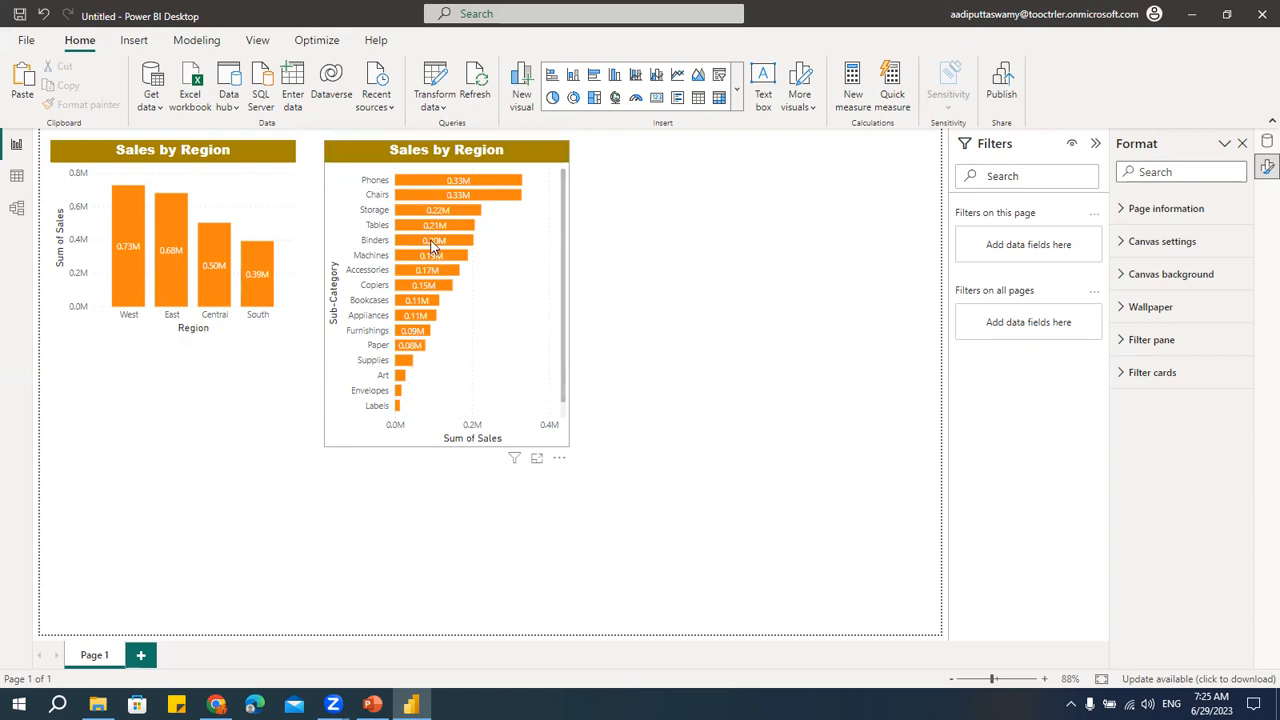
{"action": "mouse_move", "coordinate": [432, 247]}
{"action": "left_click", "coordinate": [540, 214]}
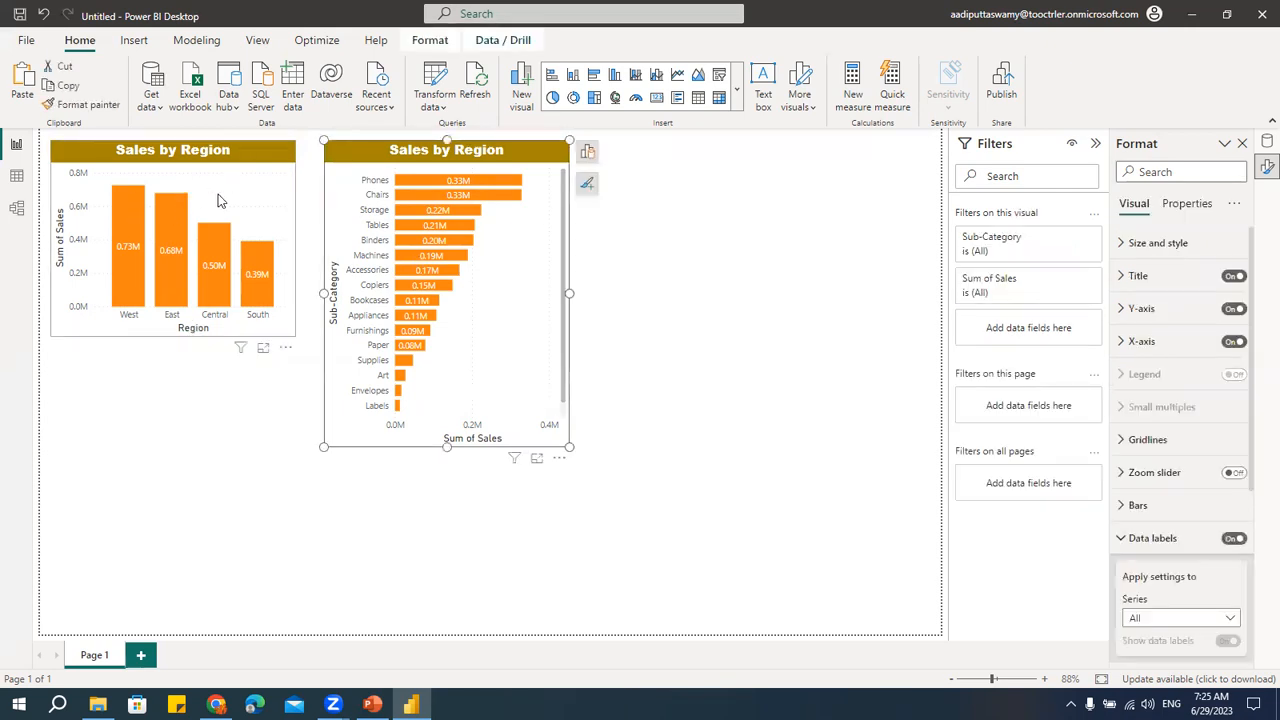
{"action": "left_click", "coordinate": [152, 222]}
{"action": "left_click", "coordinate": [551, 234]}
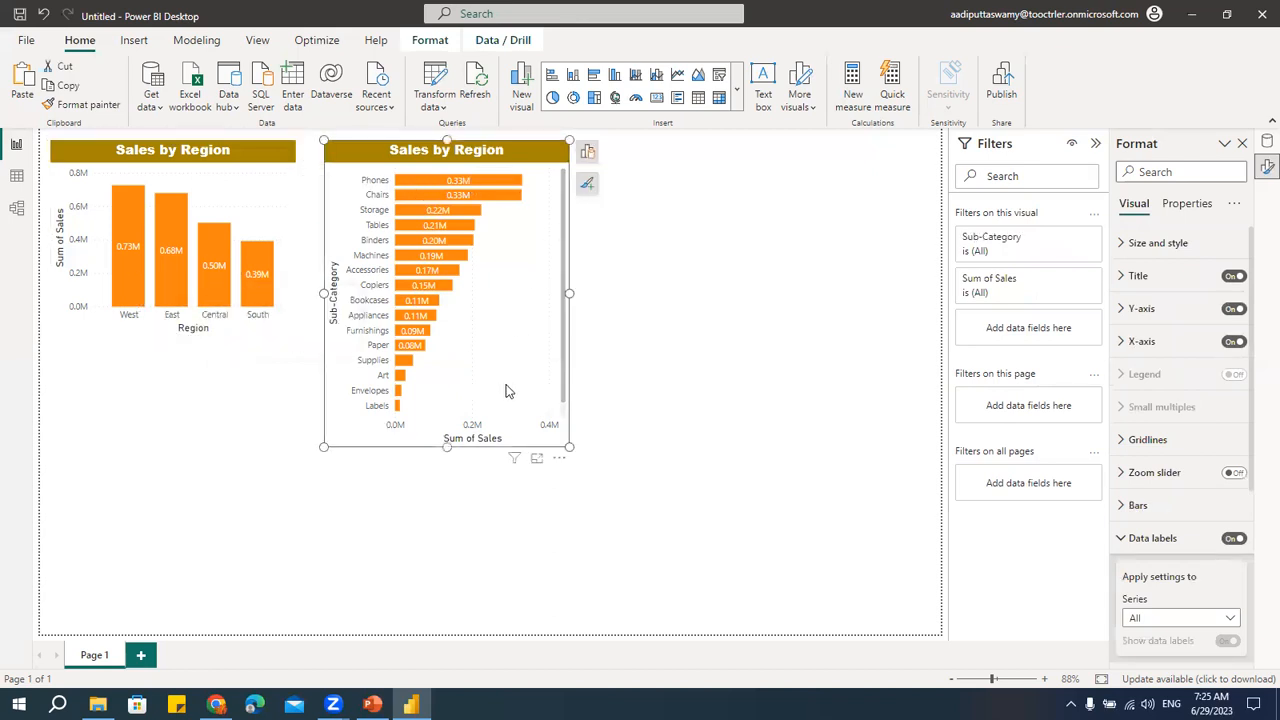
- Move the Sub-Category bar chart closer to the region column chart, keeping their upper edges aligned
{"action": "left_click", "coordinate": [633, 333]}
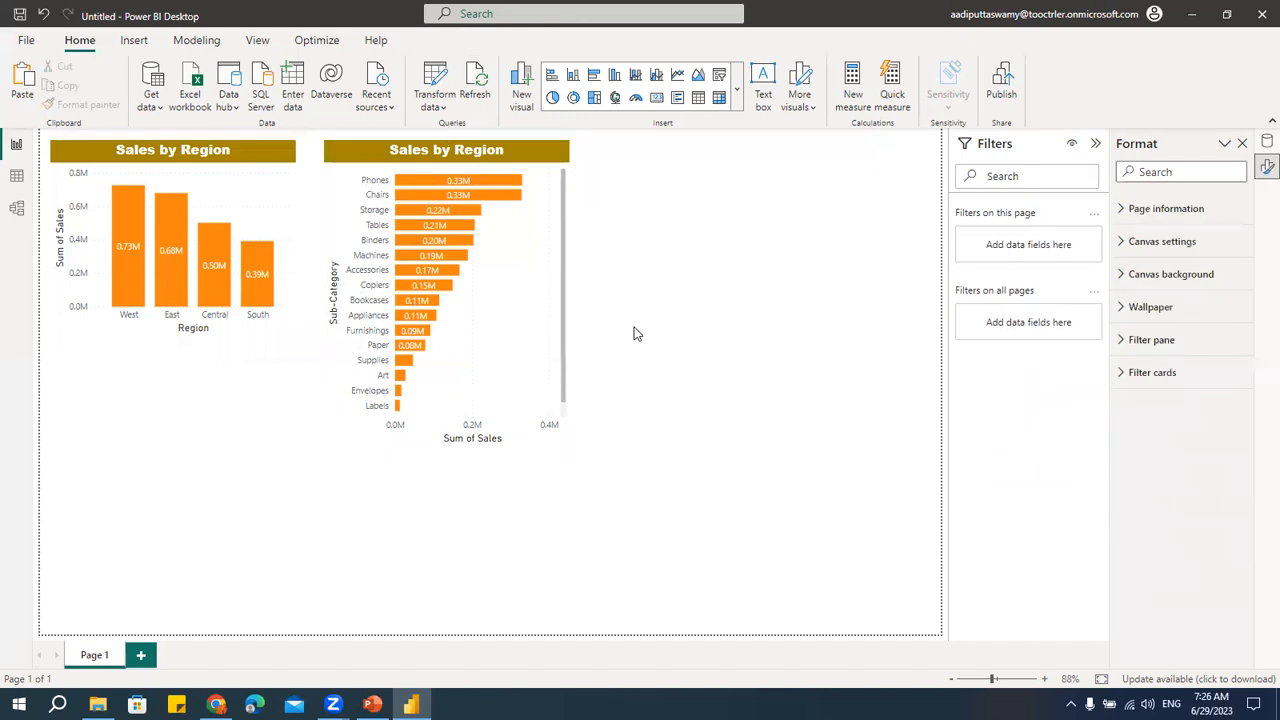
{"action": "left_click_drag", "start_coordinate": [453, 150], "coordinate": [438, 150]}
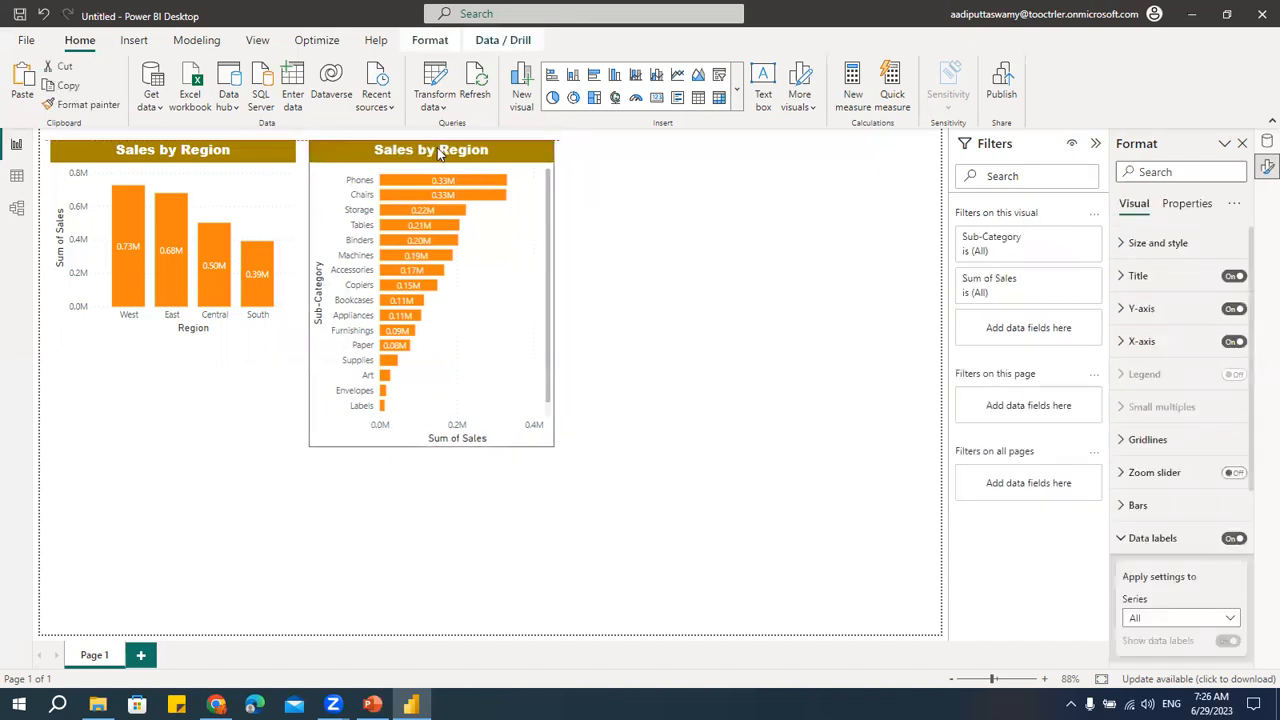
{"action": "left_click", "coordinate": [614, 319]}
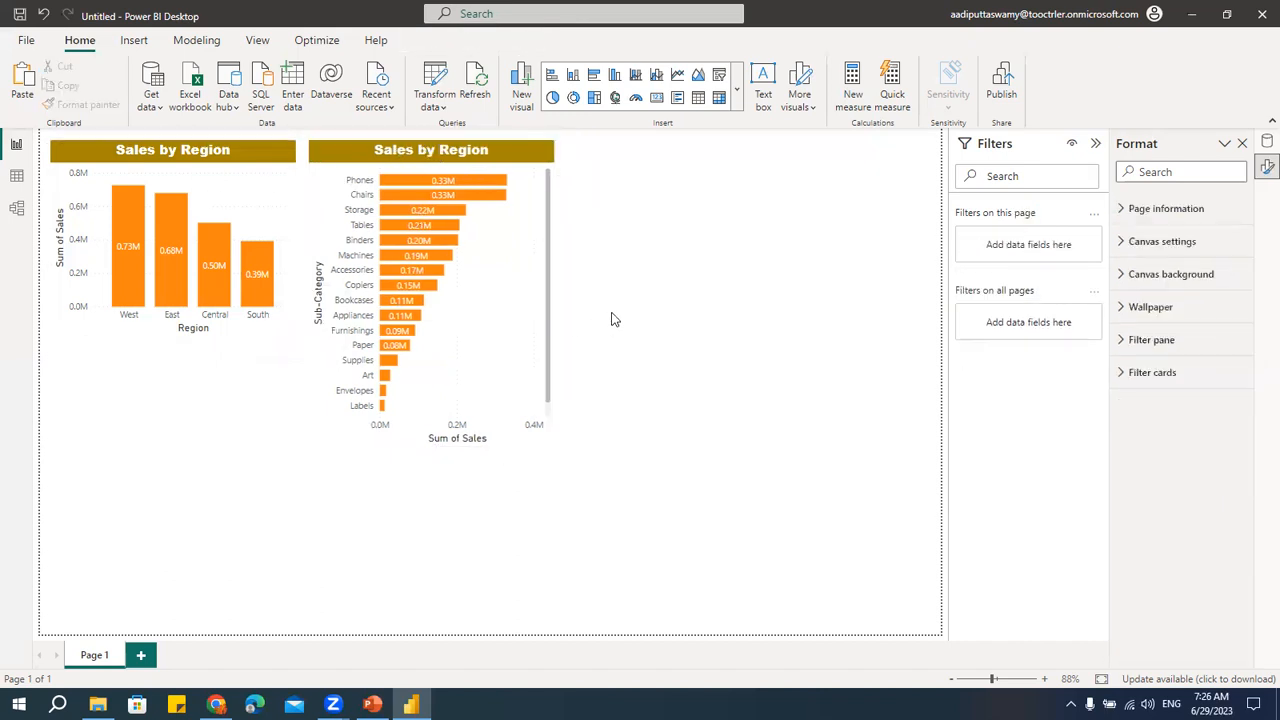
- Duplicate the original region column chart and place the copy beside the Sub-Category bar chart, on the far side from the original
{"action": "left_click", "coordinate": [245, 191]}
{"action": "key", "text": "ctrl+c"}
{"action": "key", "text": "ctrl+v"}
{"action": "left_click_drag", "start_coordinate": [226, 181], "coordinate": [730, 180]}
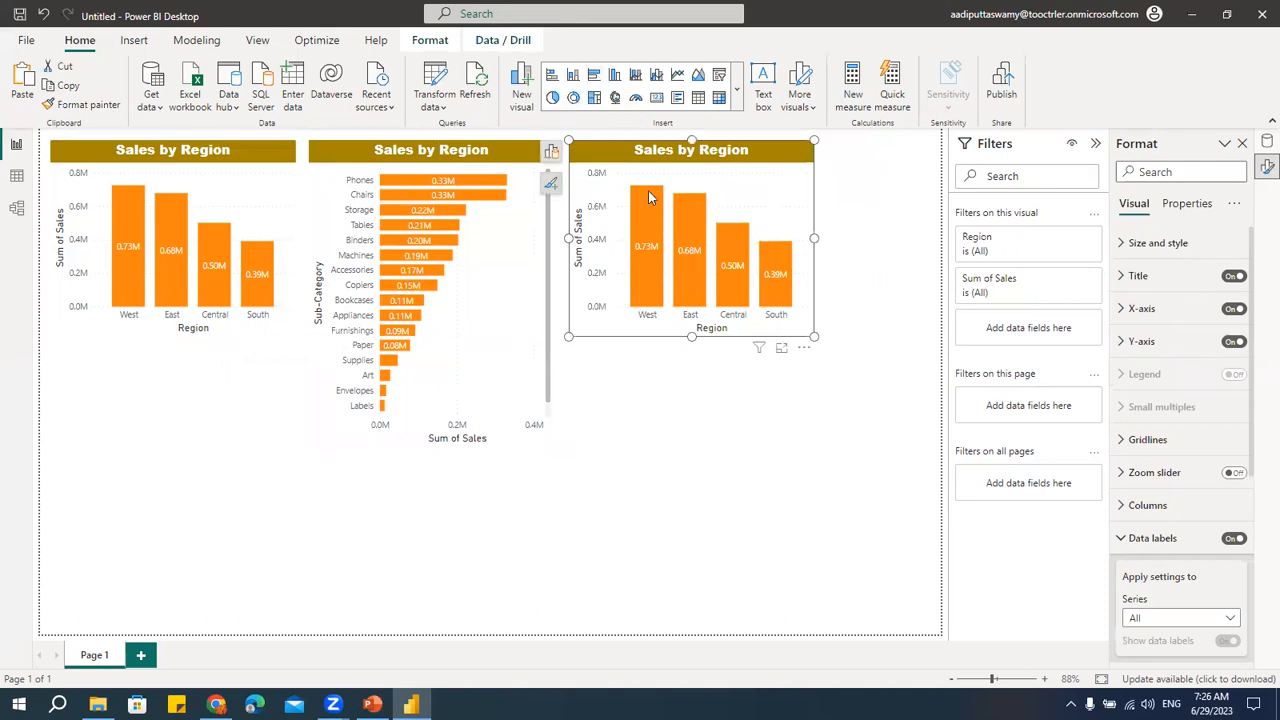
- Add the Category field as the legend of the newly copied region chart
{"action": "left_click", "coordinate": [553, 153]}
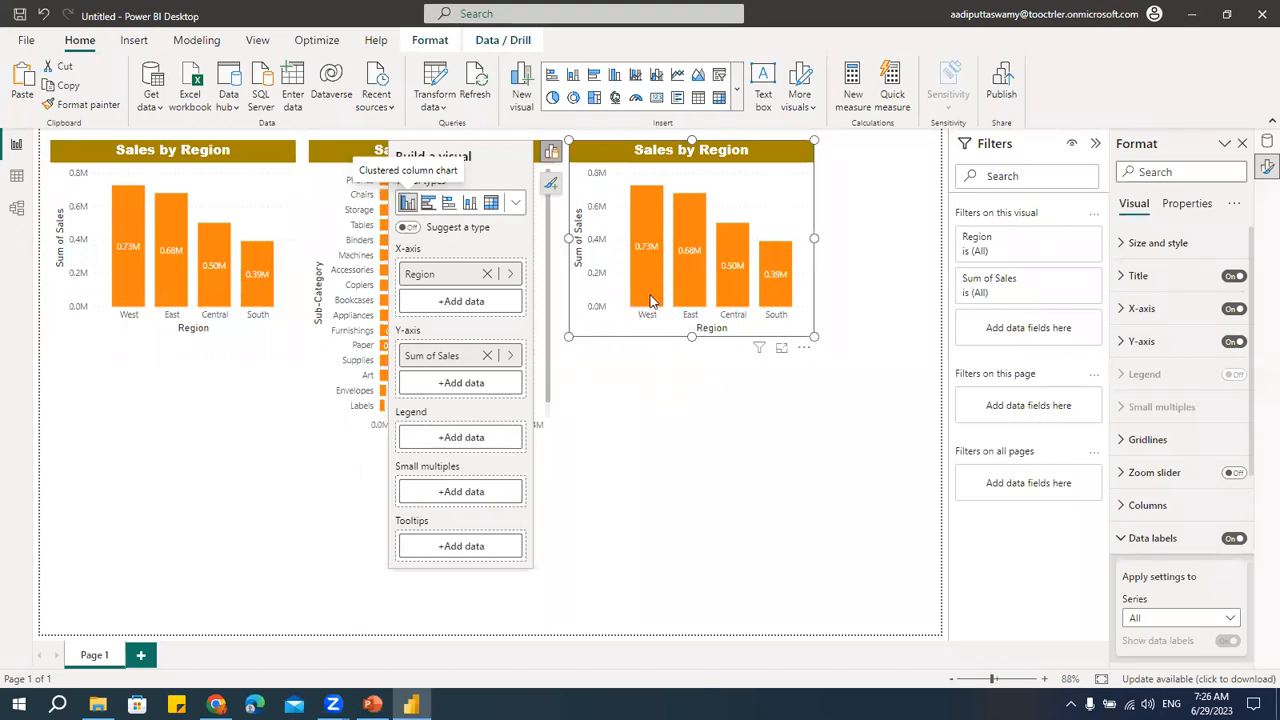
{"action": "left_click", "coordinate": [463, 437]}
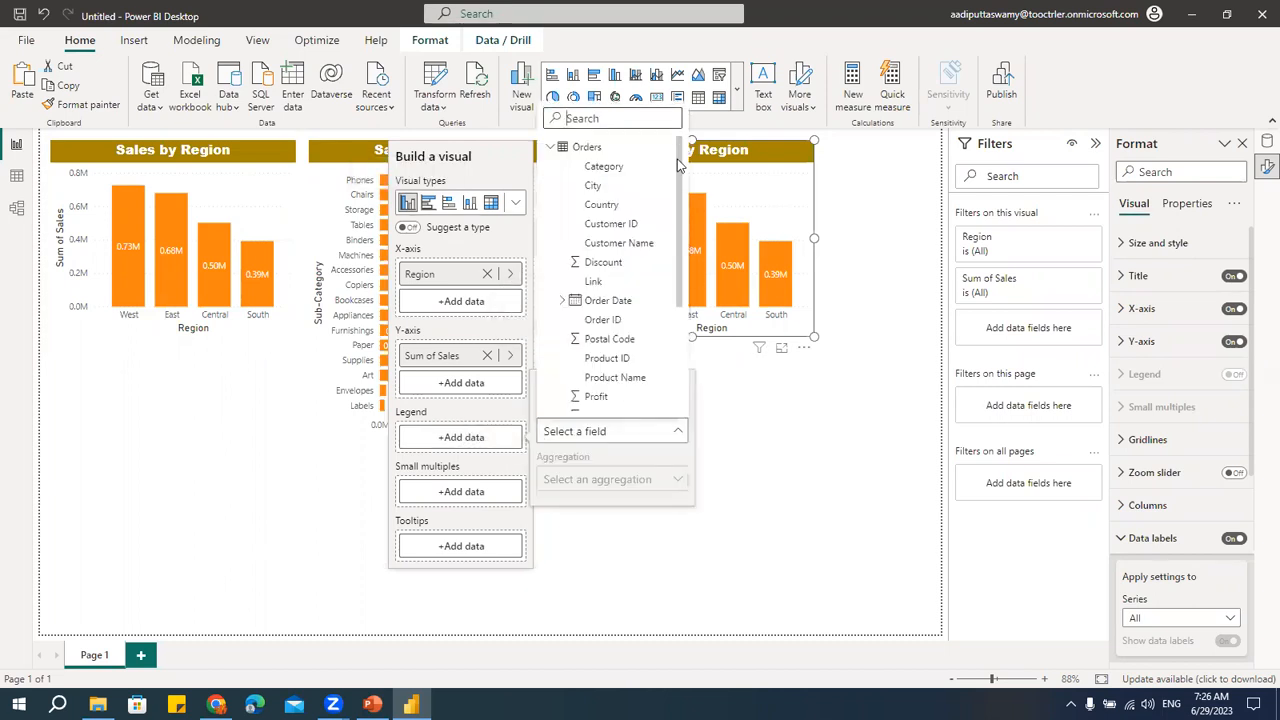
{"action": "left_click", "coordinate": [628, 170]}
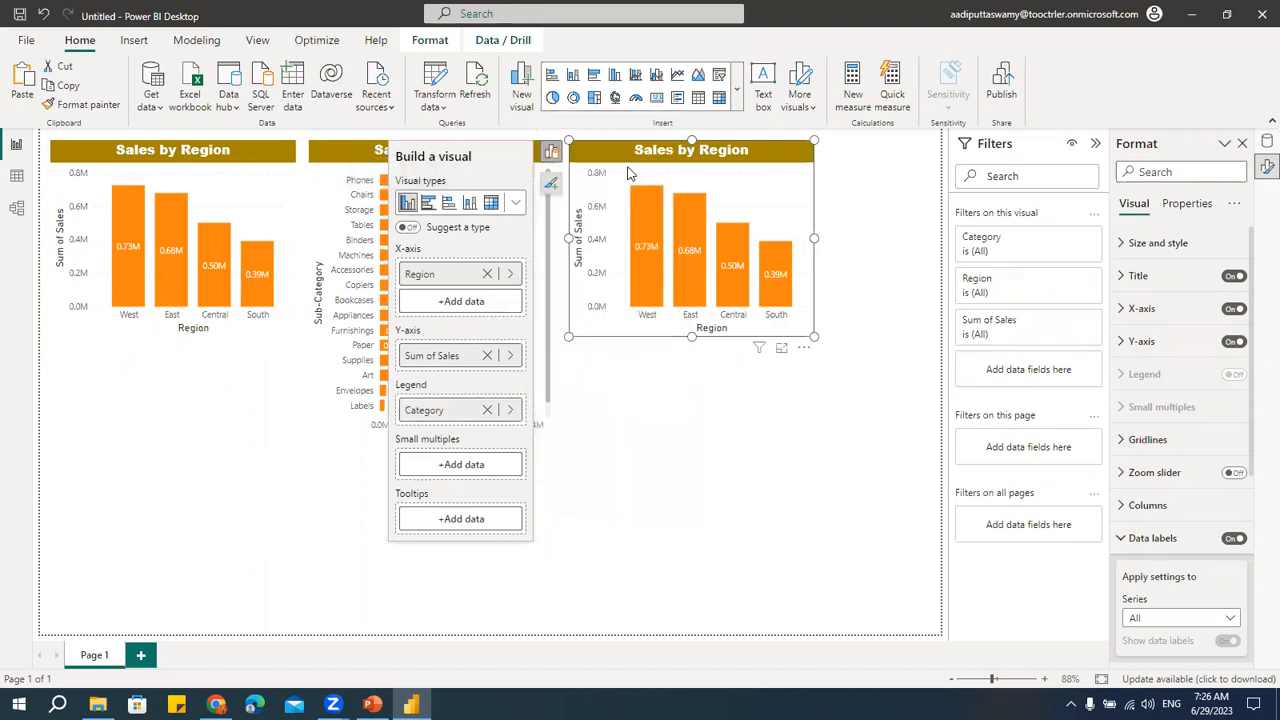
{"action": "left_click", "coordinate": [668, 428]}
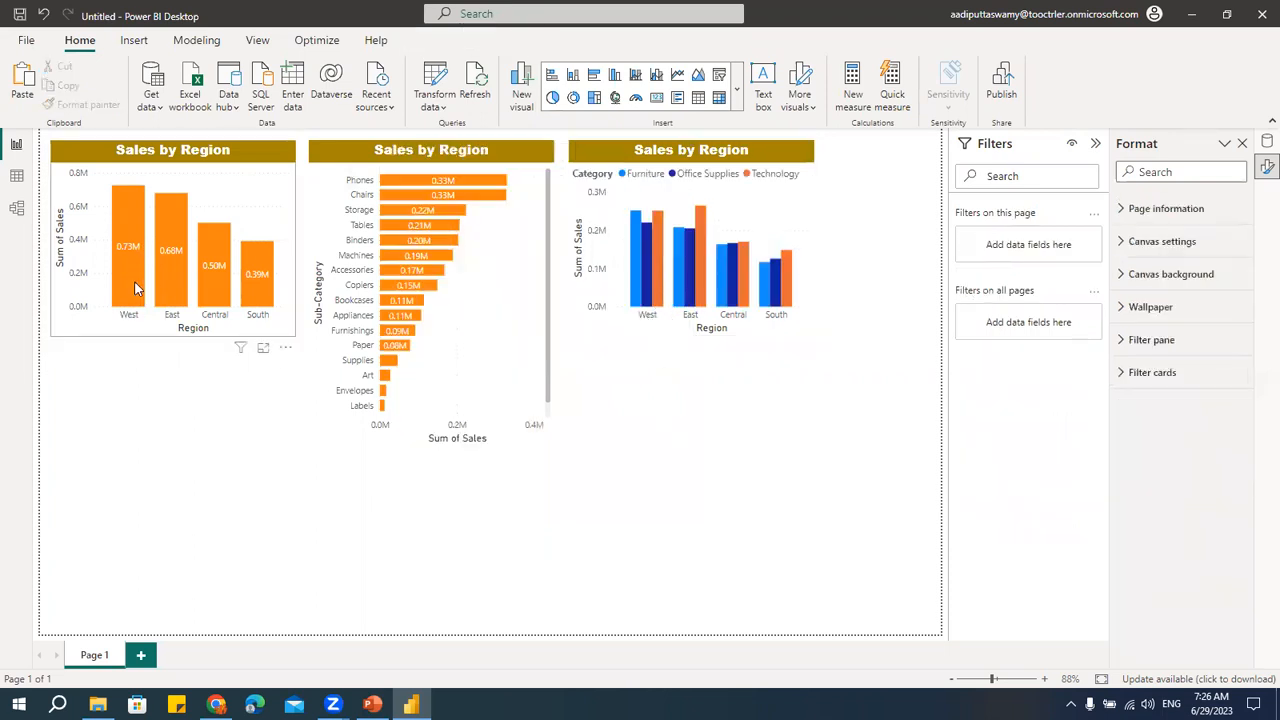
- Inspect the West region's sales per category in the legend chart, highlighting the Furniture series and clearing the highlight
{"action": "mouse_move", "coordinate": [136, 276]}
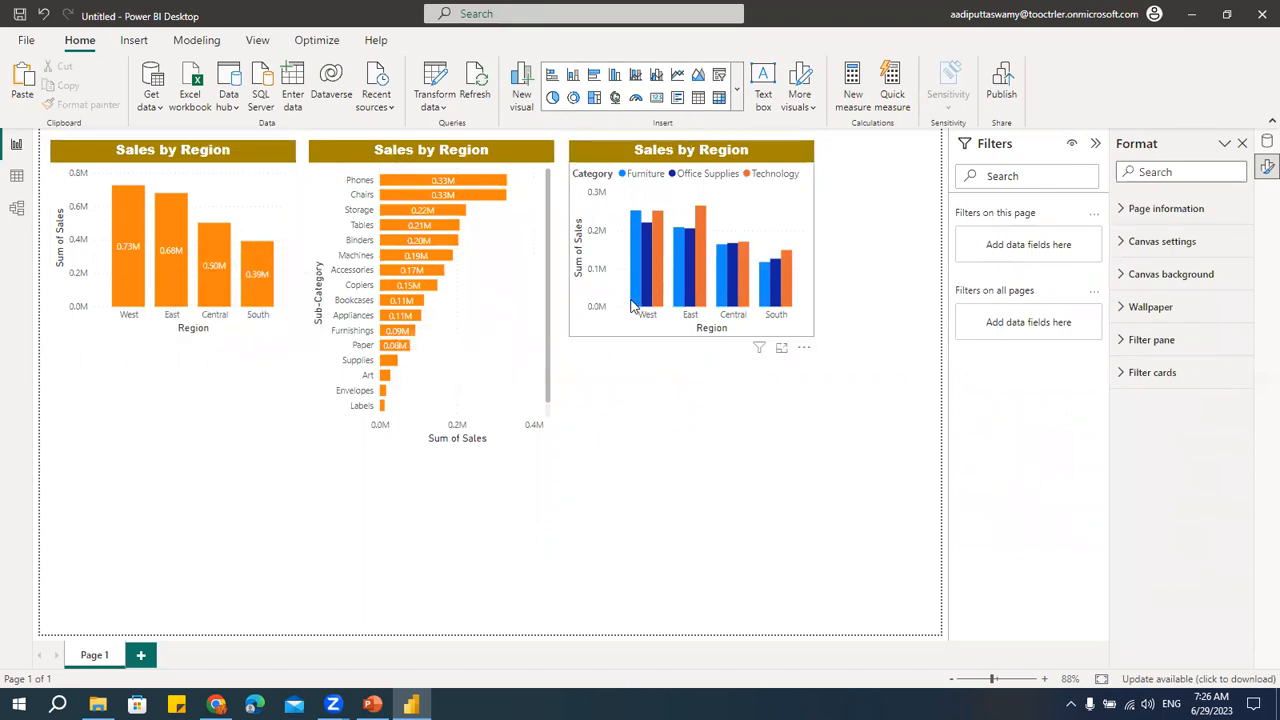
{"action": "mouse_move", "coordinate": [637, 305]}
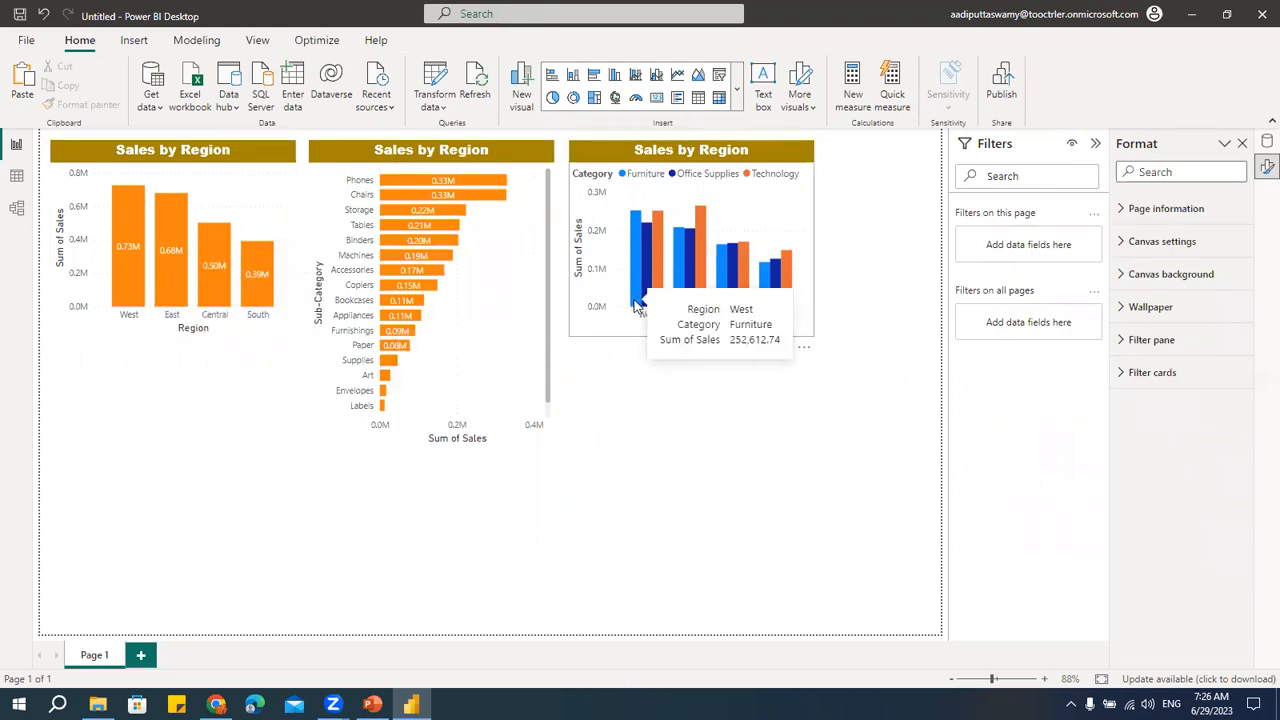
{"action": "mouse_move", "coordinate": [646, 268]}
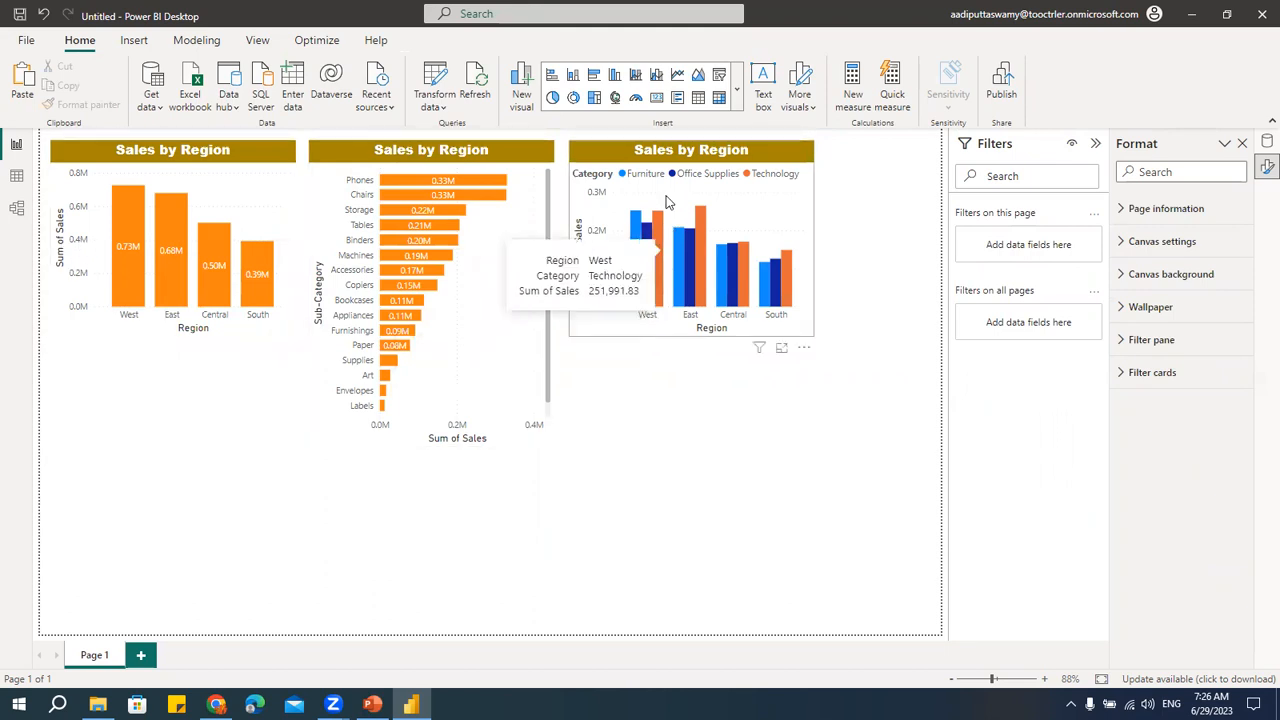
{"action": "left_click", "coordinate": [635, 177]}
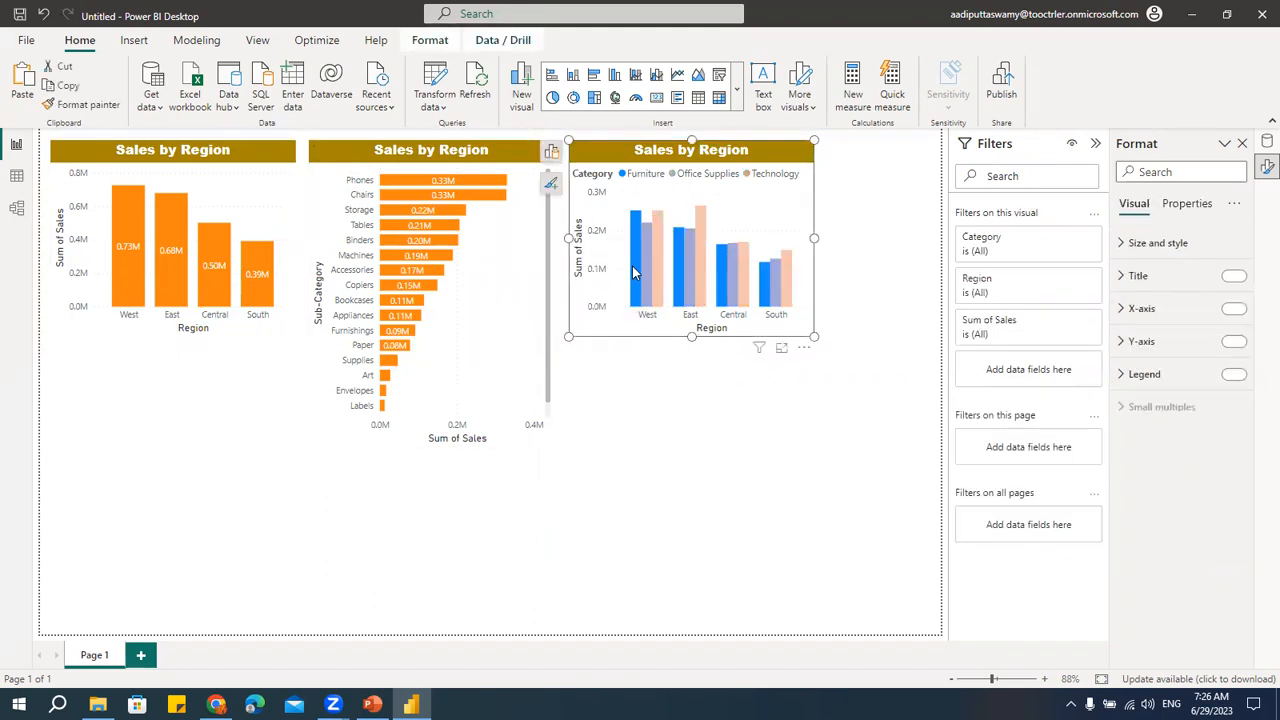
{"action": "left_click", "coordinate": [655, 252]}
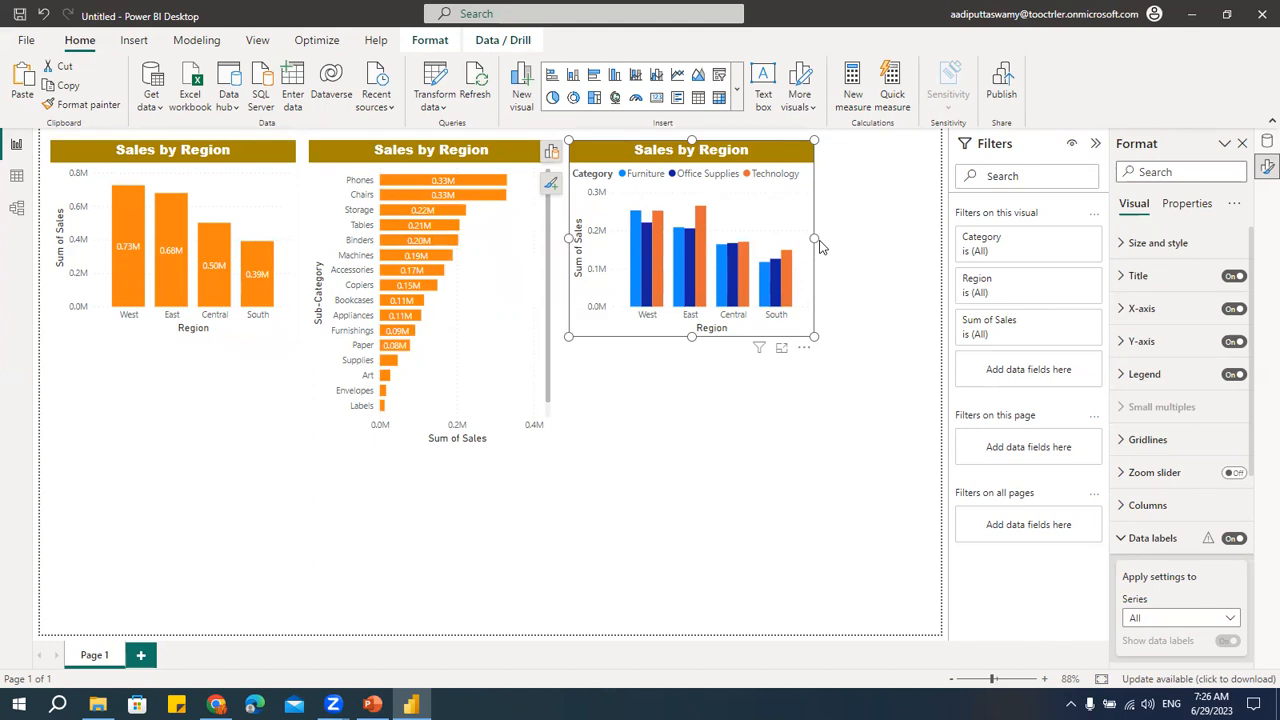
- Widen the chart with the Category legend slightly, duplicate it, and place the copy directly below it
{"action": "left_click_drag", "start_coordinate": [818, 237], "coordinate": [841, 237]}
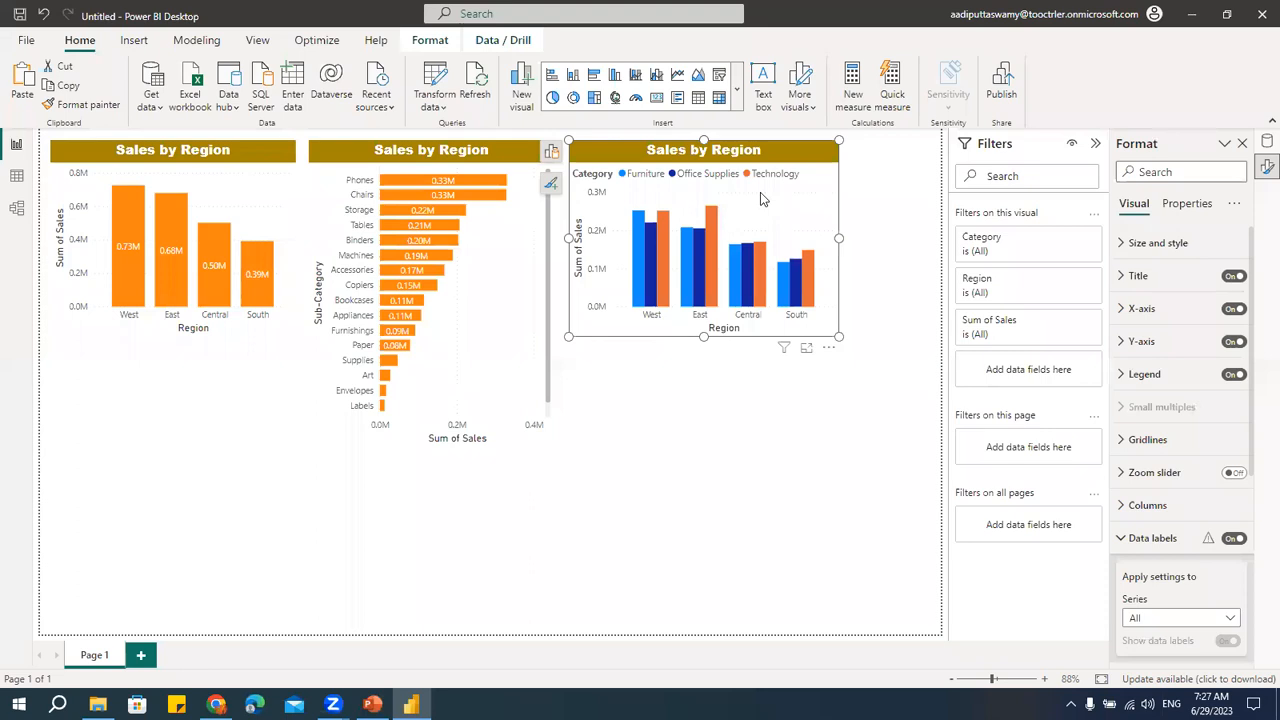
{"action": "key", "text": "ctrl+c"}
{"action": "key", "text": "ctrl+v"}
{"action": "left_click_drag", "start_coordinate": [781, 342], "coordinate": [785, 370]}
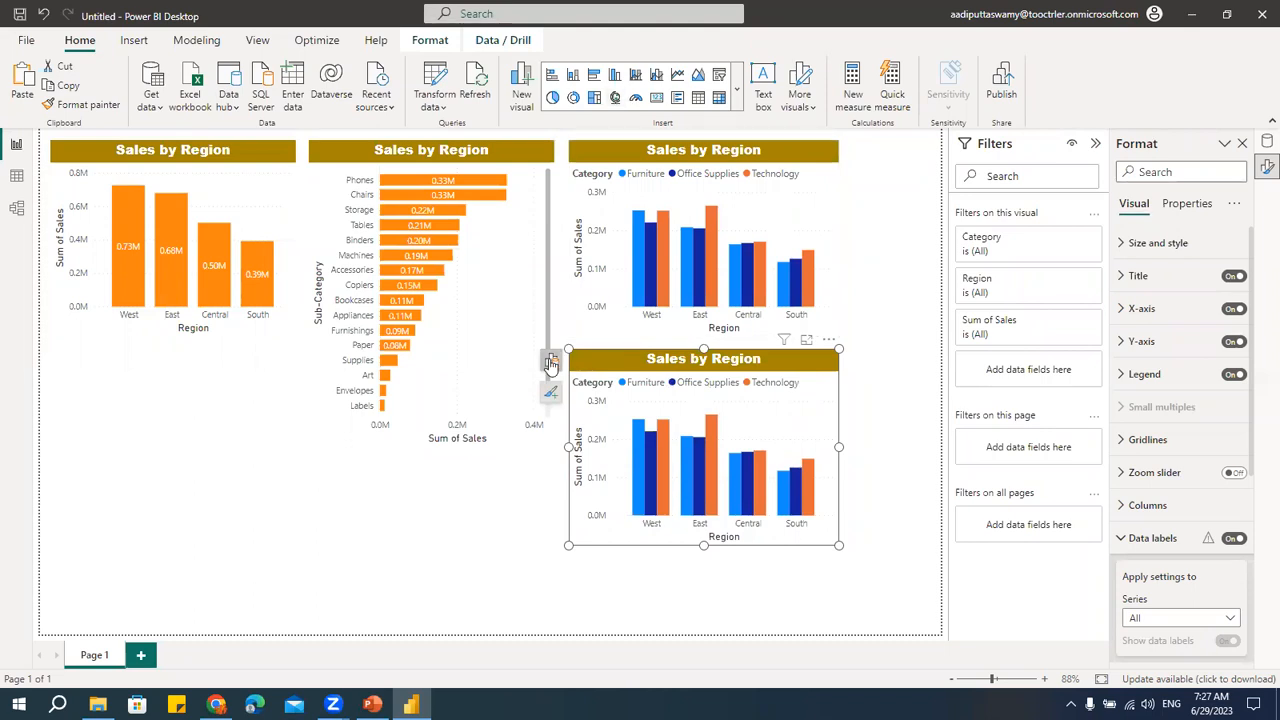
- Convert the lower Category legend chart to a stacked column chart
{"action": "left_click", "coordinate": [550, 362]}
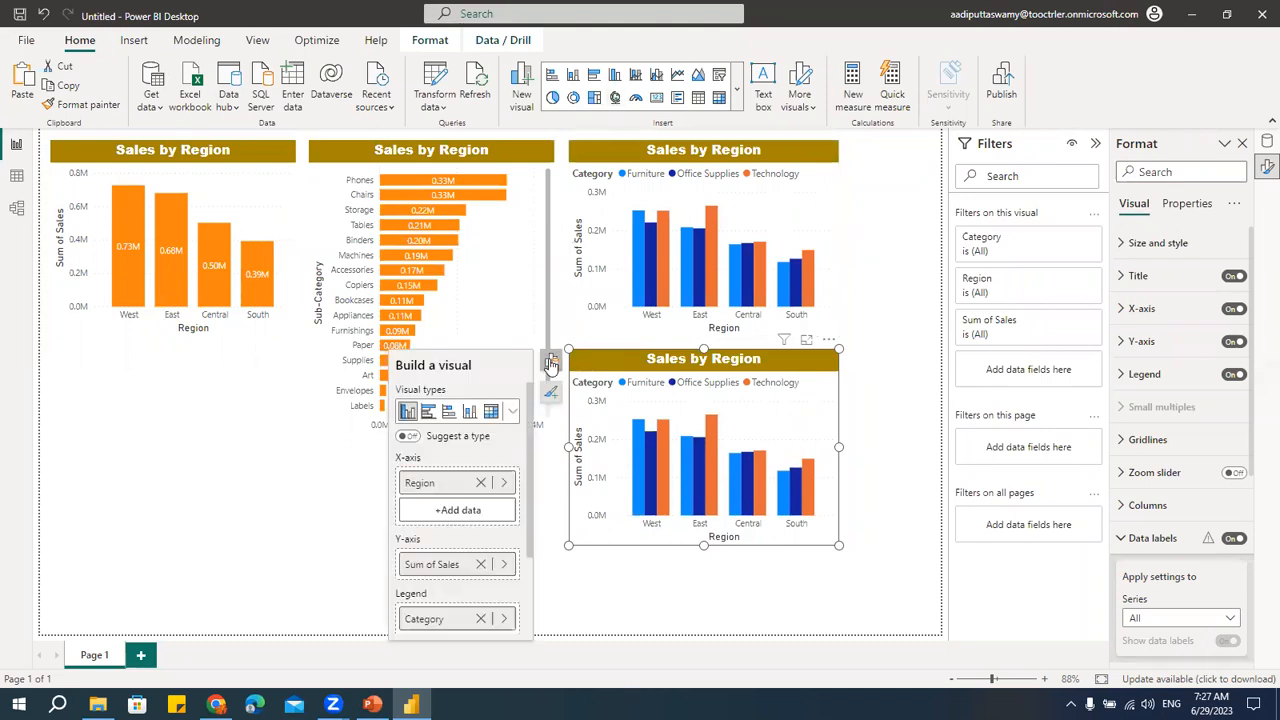
{"action": "left_click", "coordinate": [469, 418]}
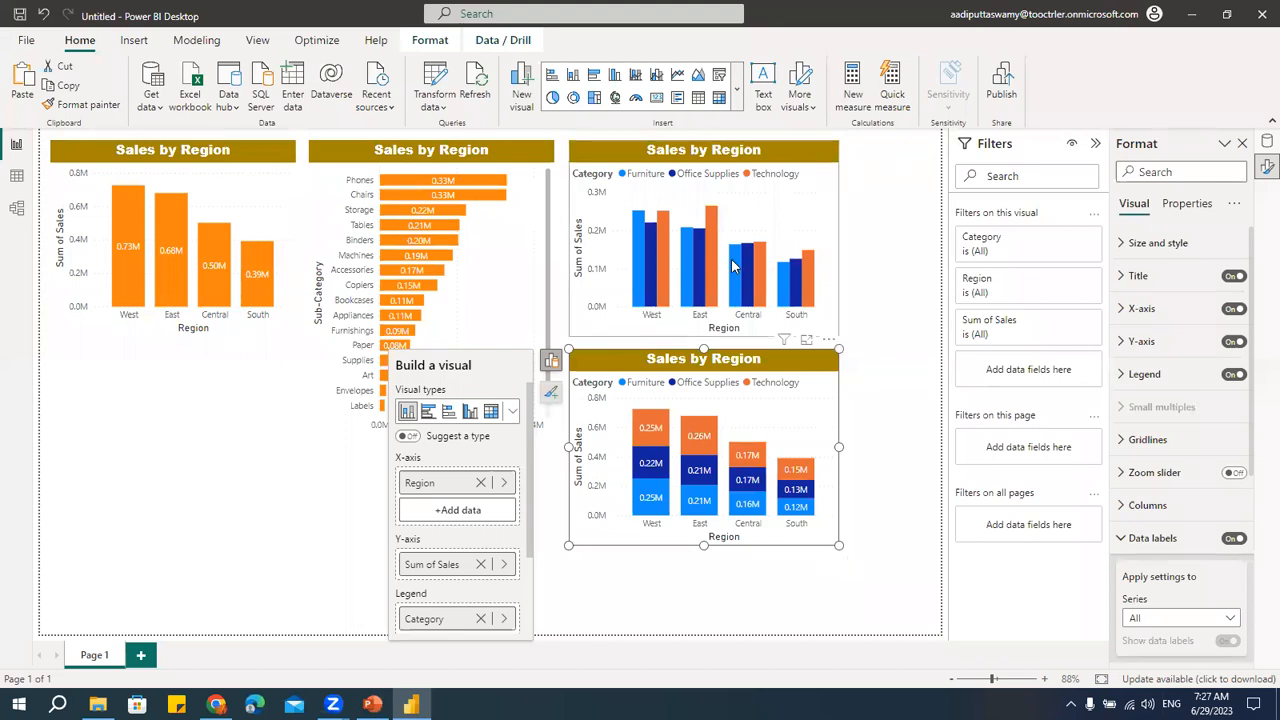
{"action": "left_click", "coordinate": [792, 210]}
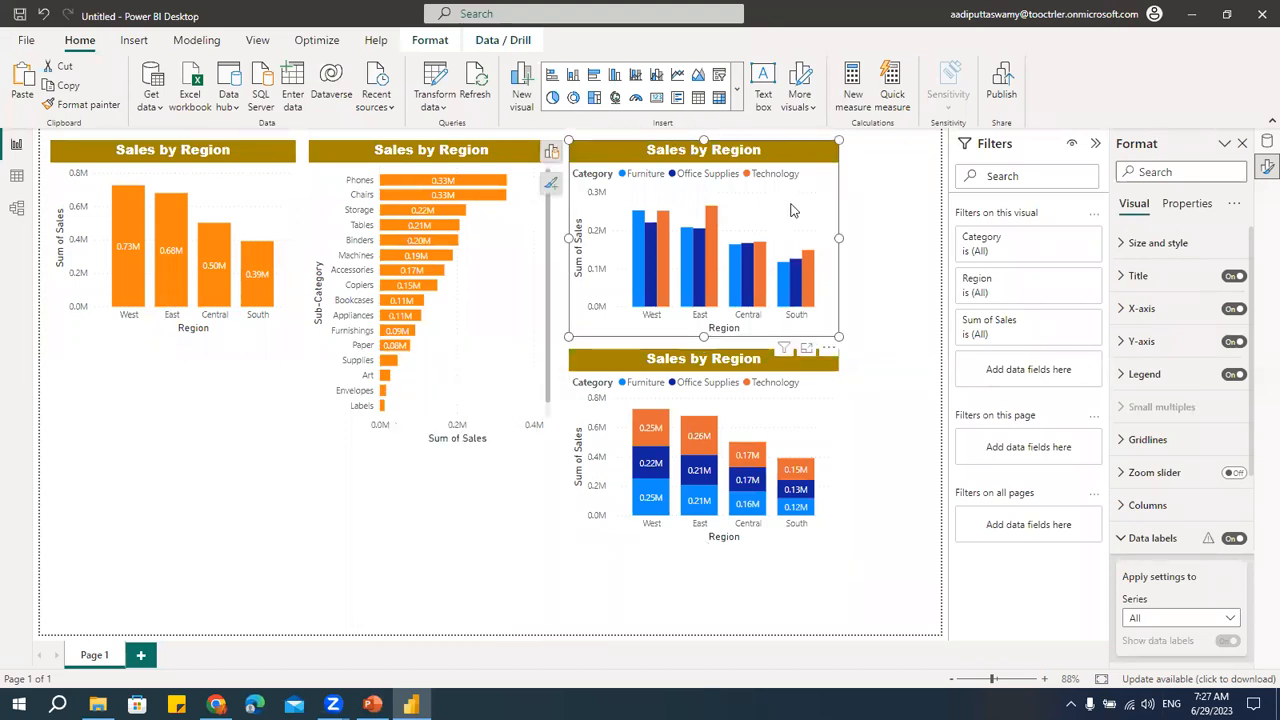
{"action": "left_click", "coordinate": [837, 436]}
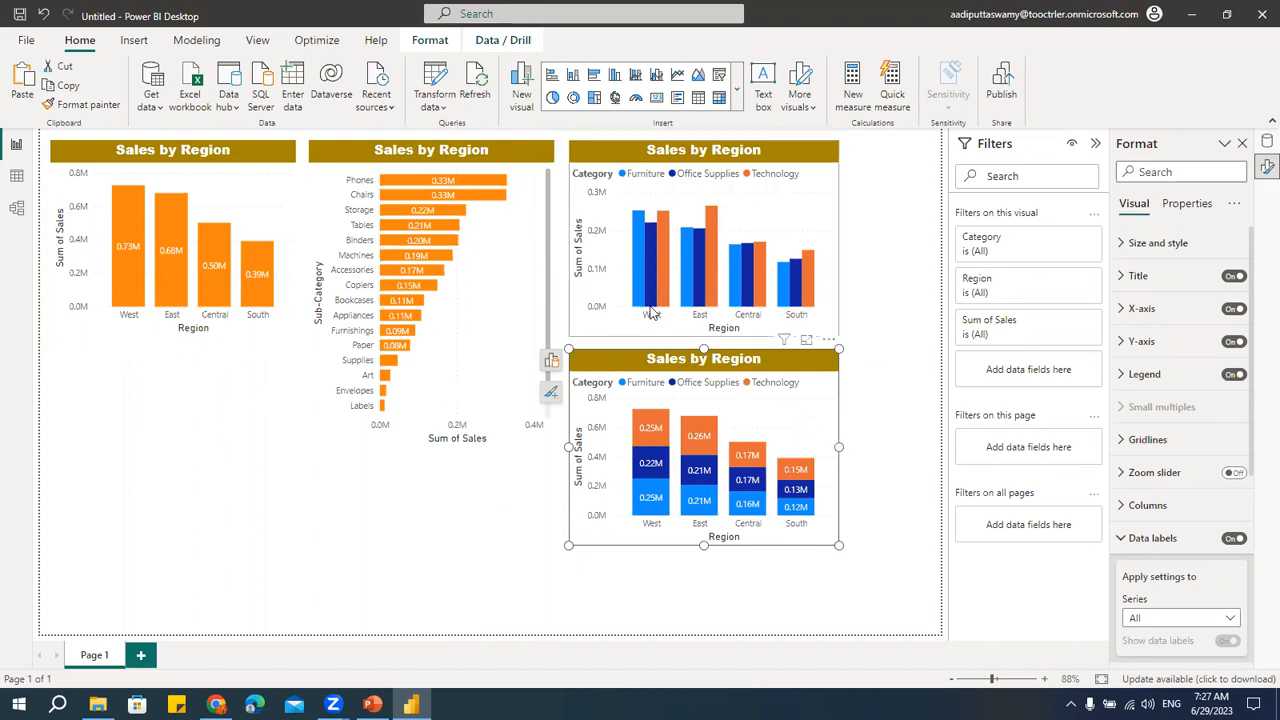
{"action": "left_click", "coordinate": [800, 208]}
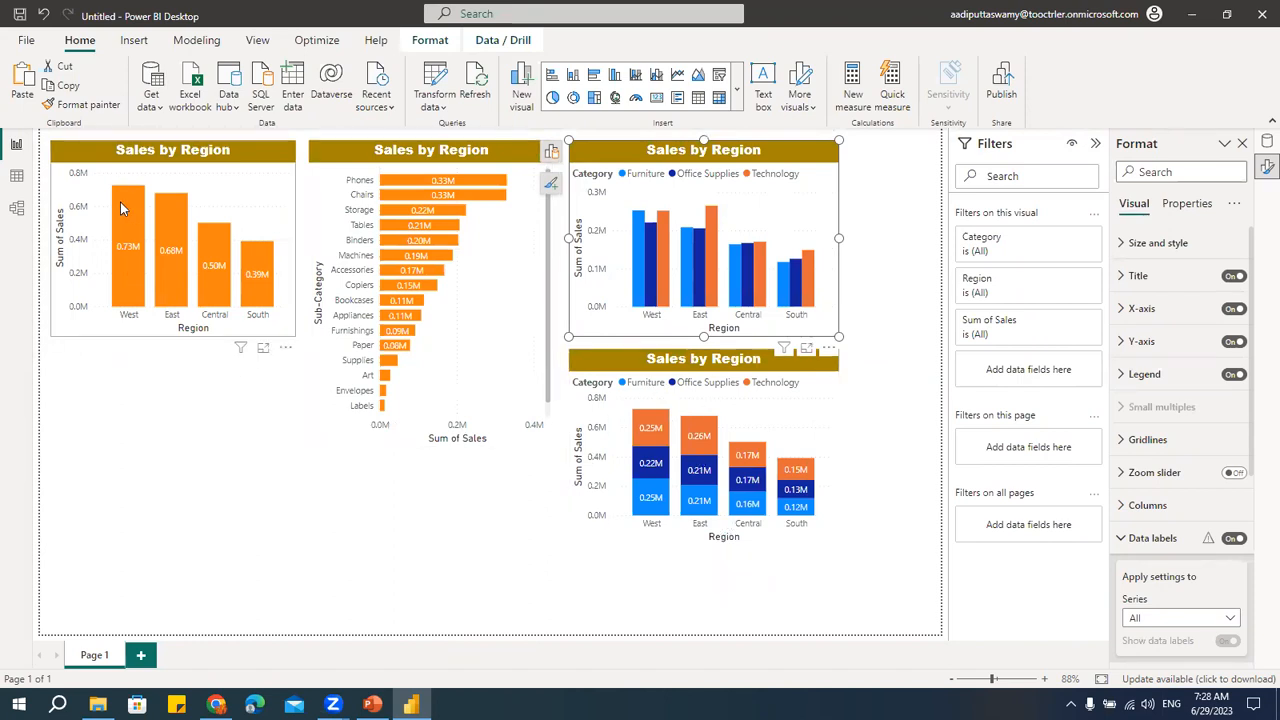
{"action": "mouse_move", "coordinate": [126, 305]}
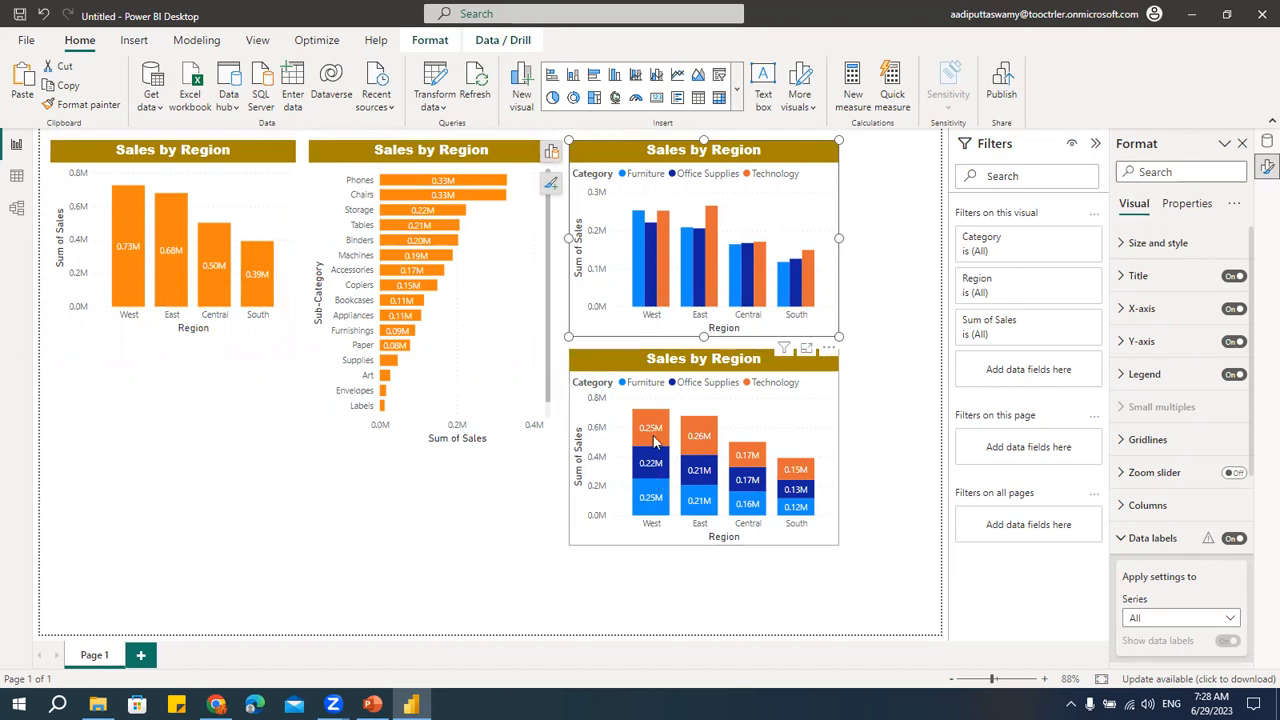
{"action": "left_click", "coordinate": [816, 502]}
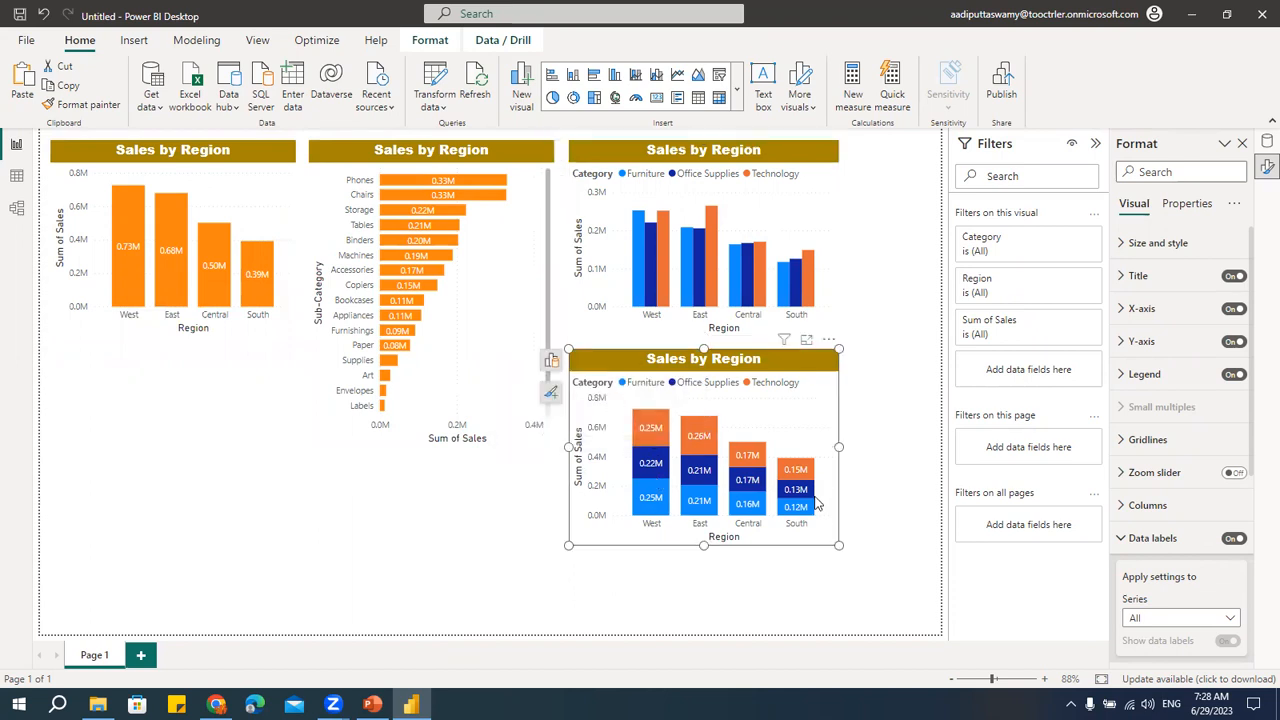
- Duplicate the Sub-Category bar chart and place the copy below the plain region column chart
{"action": "left_click", "coordinate": [538, 239]}
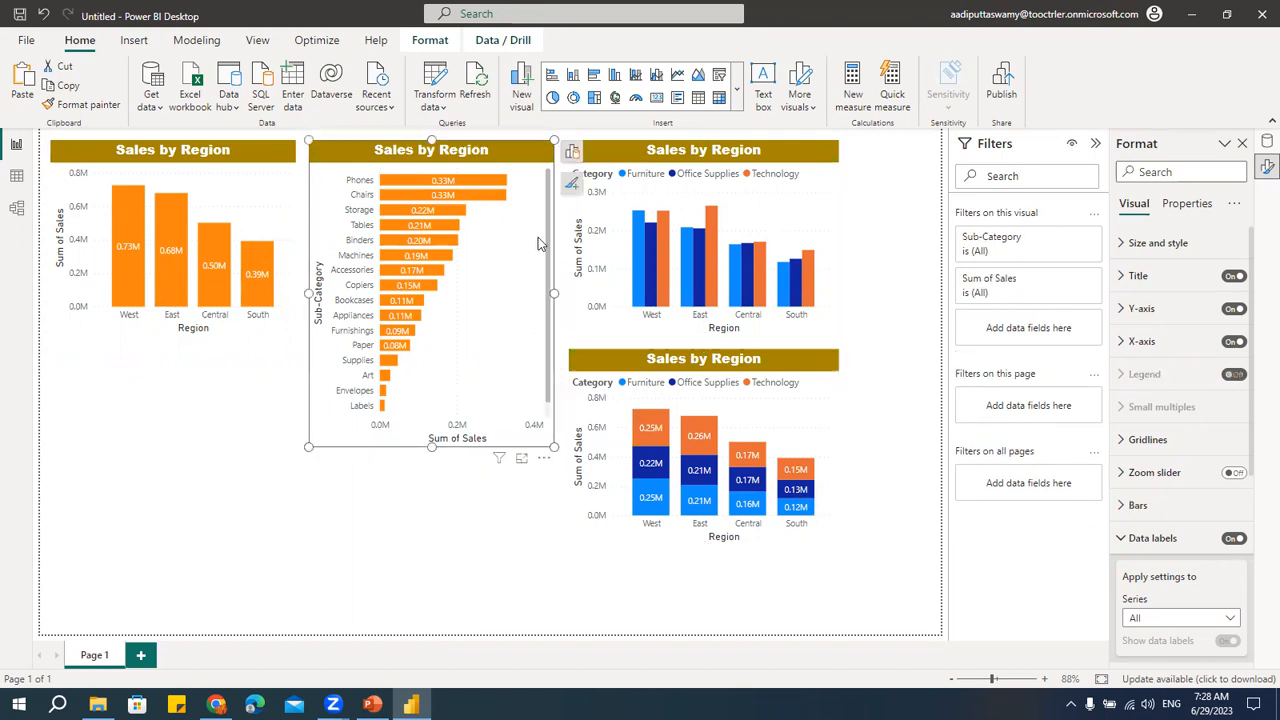
{"action": "key", "text": "ctrl+c"}
{"action": "key", "text": "ctrl+v"}
{"action": "left_click_drag", "start_coordinate": [468, 167], "coordinate": [254, 347]}
- Shorten the original Sub-Category bar chart to about the height of the region column chart and place its copy below it
{"action": "left_click", "coordinate": [436, 450]}
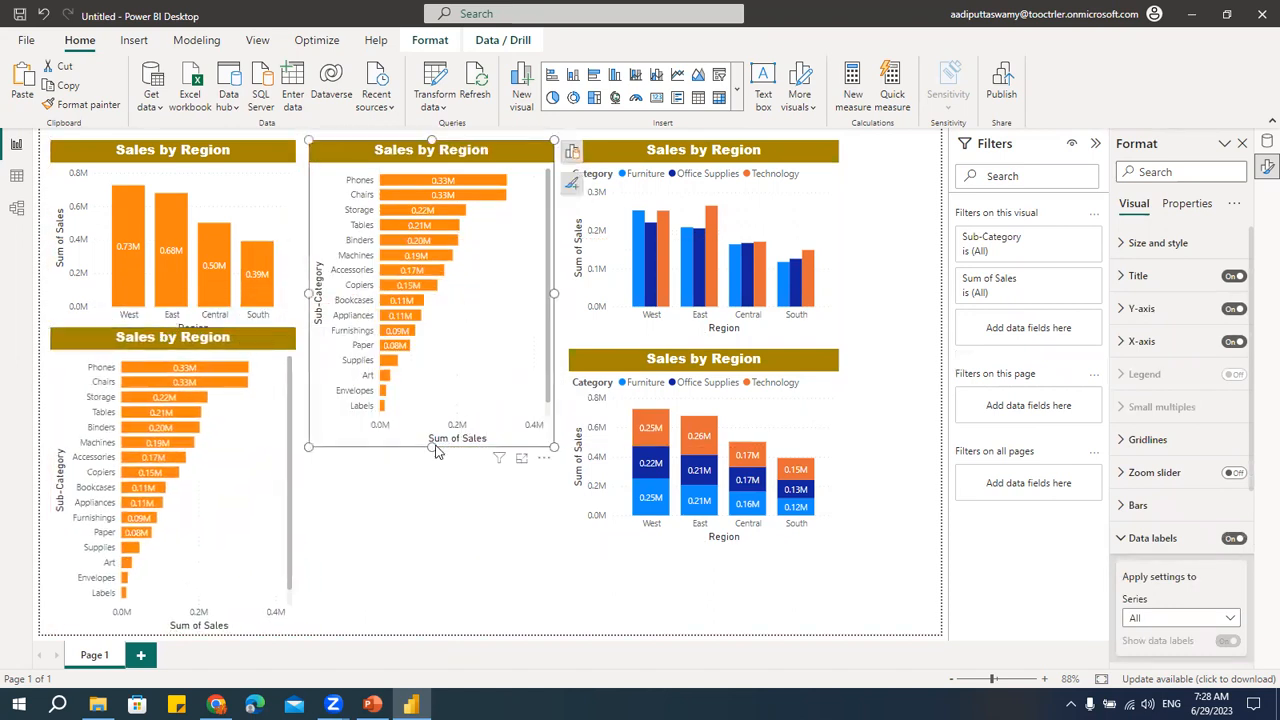
{"action": "left_click_drag", "start_coordinate": [431, 447], "coordinate": [436, 318]}
{"action": "left_click", "coordinate": [277, 348]}
{"action": "left_click_drag", "start_coordinate": [277, 348], "coordinate": [514, 357]}
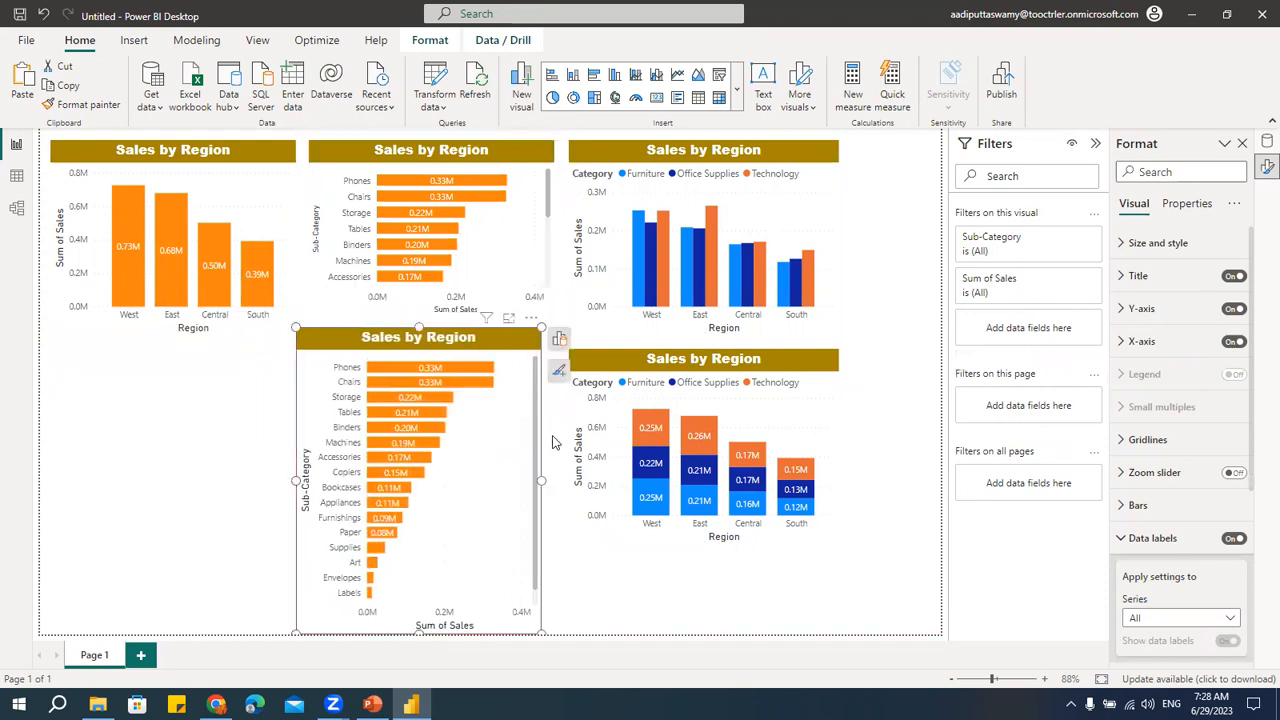
- Add the Category field as the legend of the lower Sub-Category bar chart and look through its bars
{"action": "left_click", "coordinate": [559, 339]}
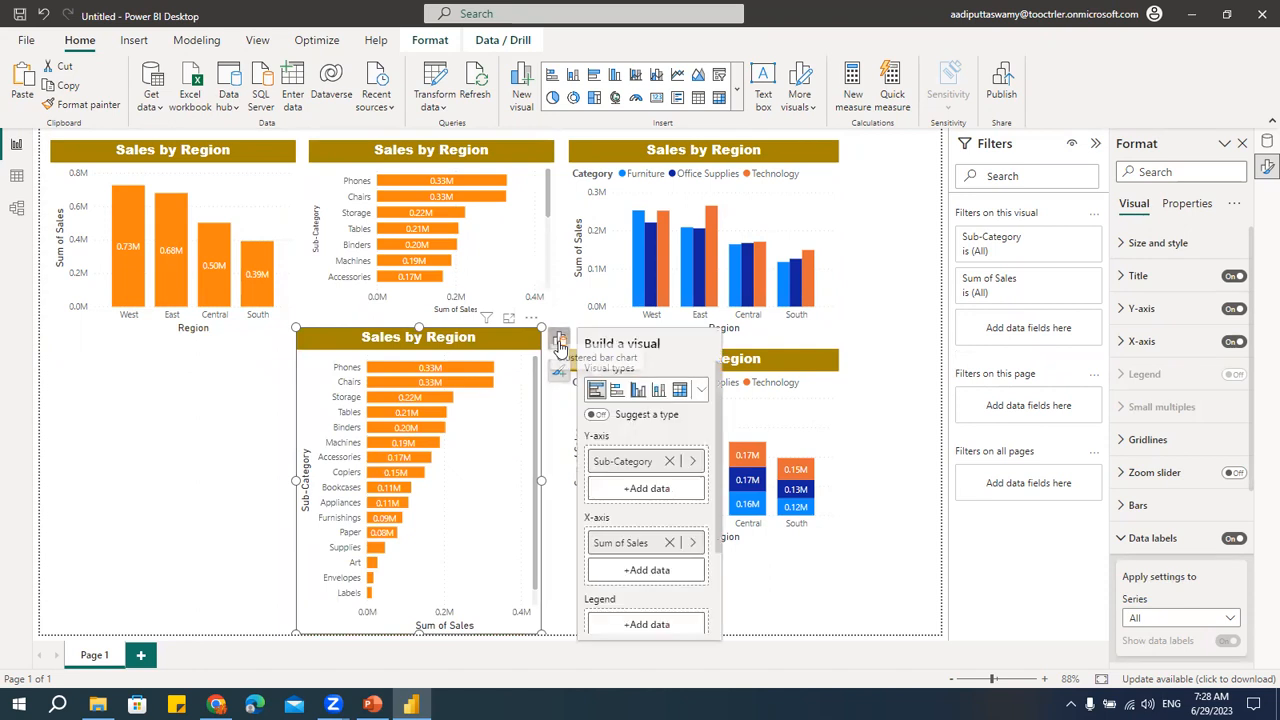
{"action": "scroll", "coordinate": [640, 488], "scroll_direction": "down", "scroll_amount": 2}
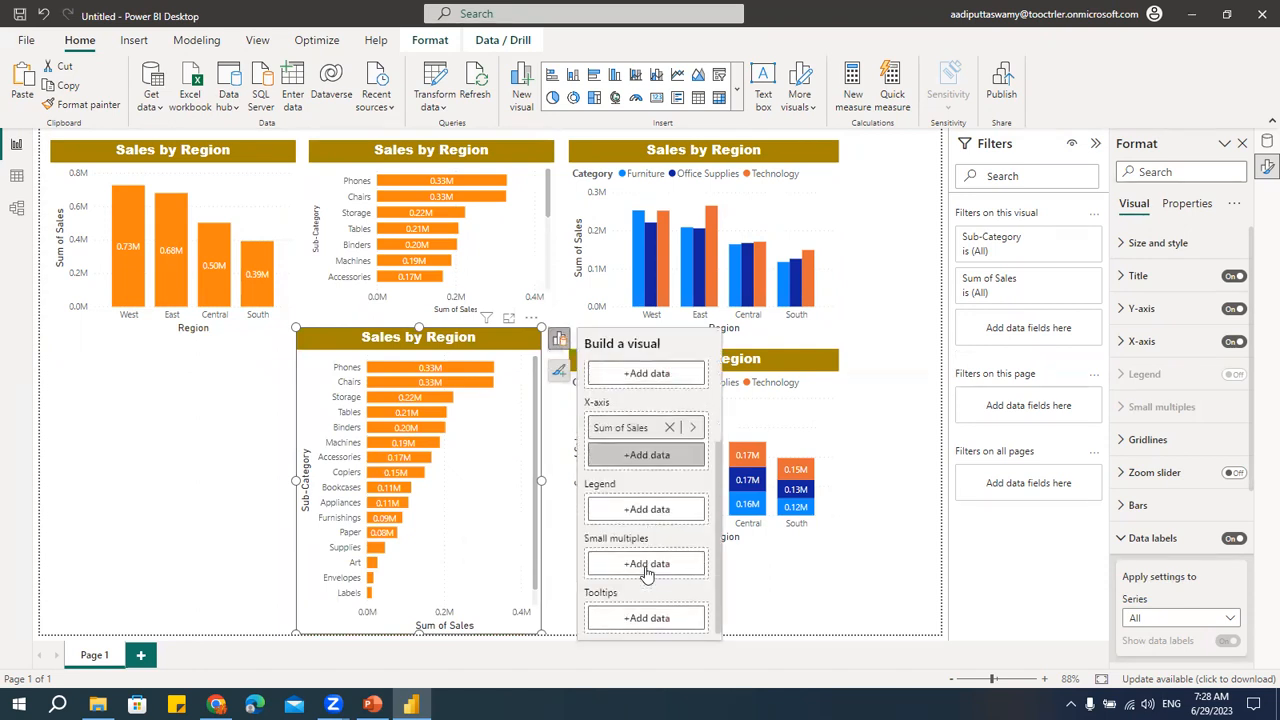
{"action": "left_click", "coordinate": [628, 512]}
{"action": "scroll", "coordinate": [806, 447], "scroll_direction": "down", "scroll_amount": 2}
{"action": "scroll", "coordinate": [806, 447], "scroll_direction": "up", "scroll_amount": 5}
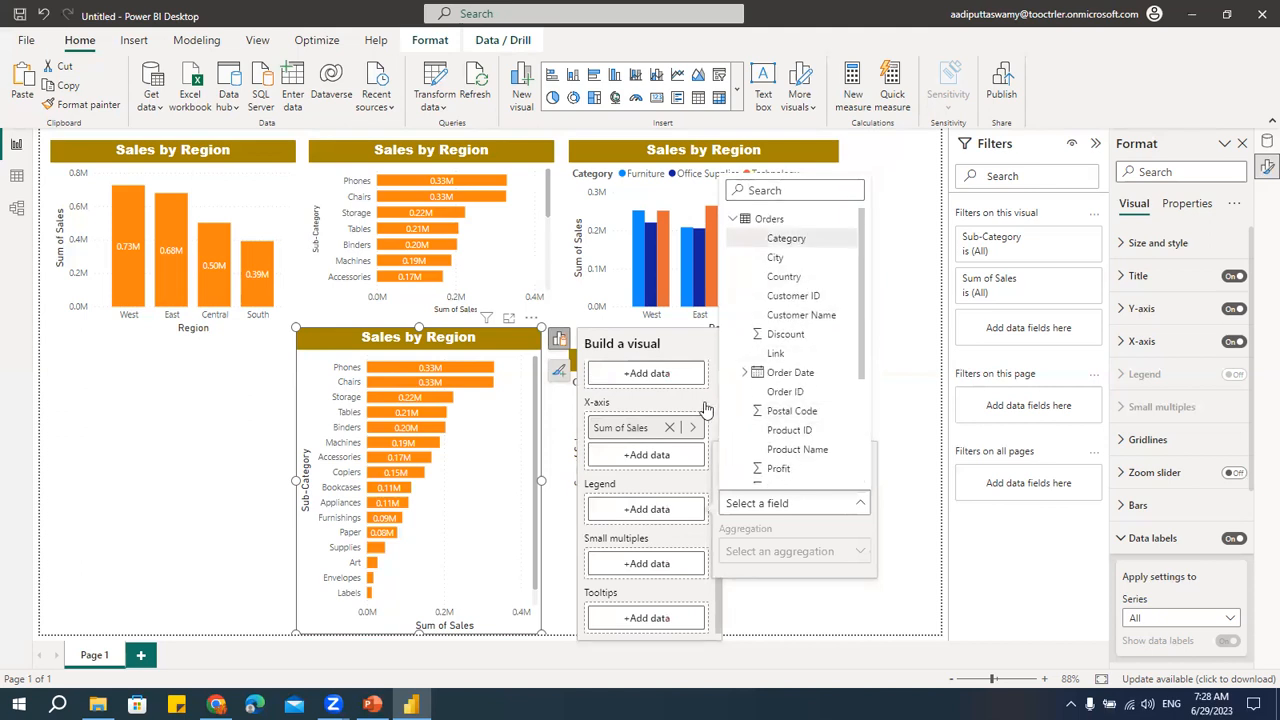
{"action": "left_click", "coordinate": [785, 226]}
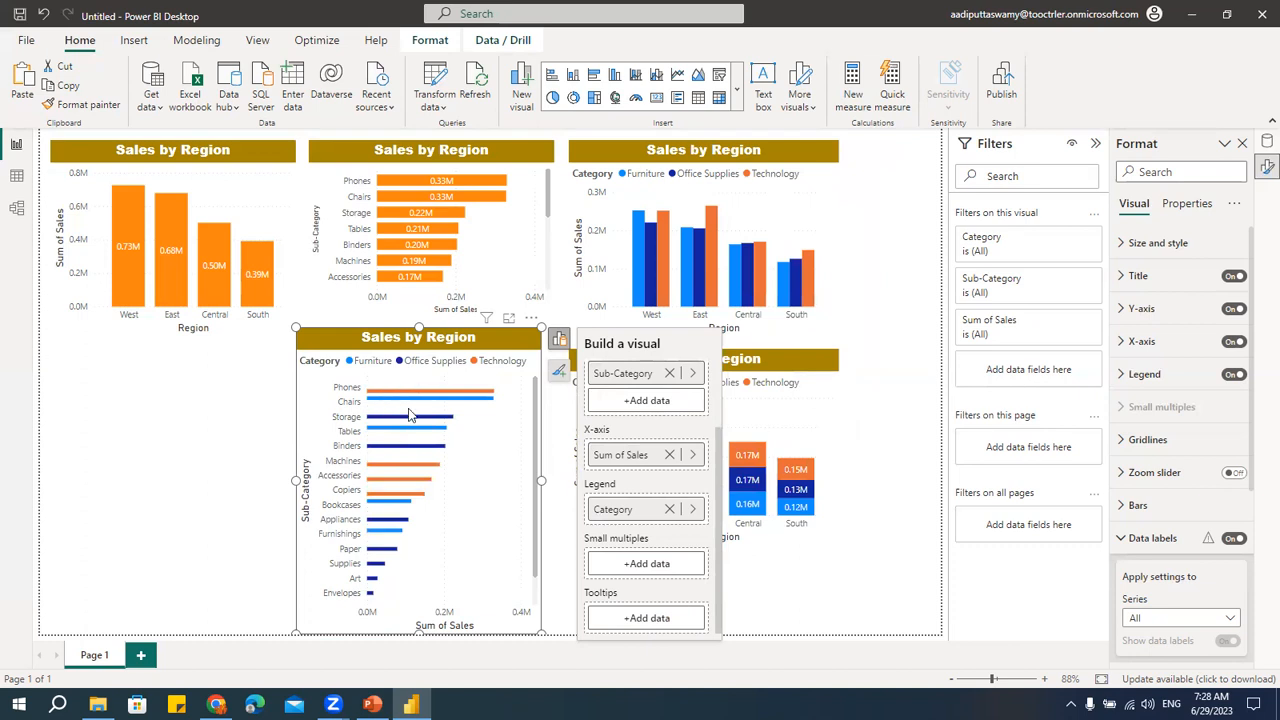
{"action": "scroll", "coordinate": [398, 504], "scroll_direction": "down", "scroll_amount": 1}
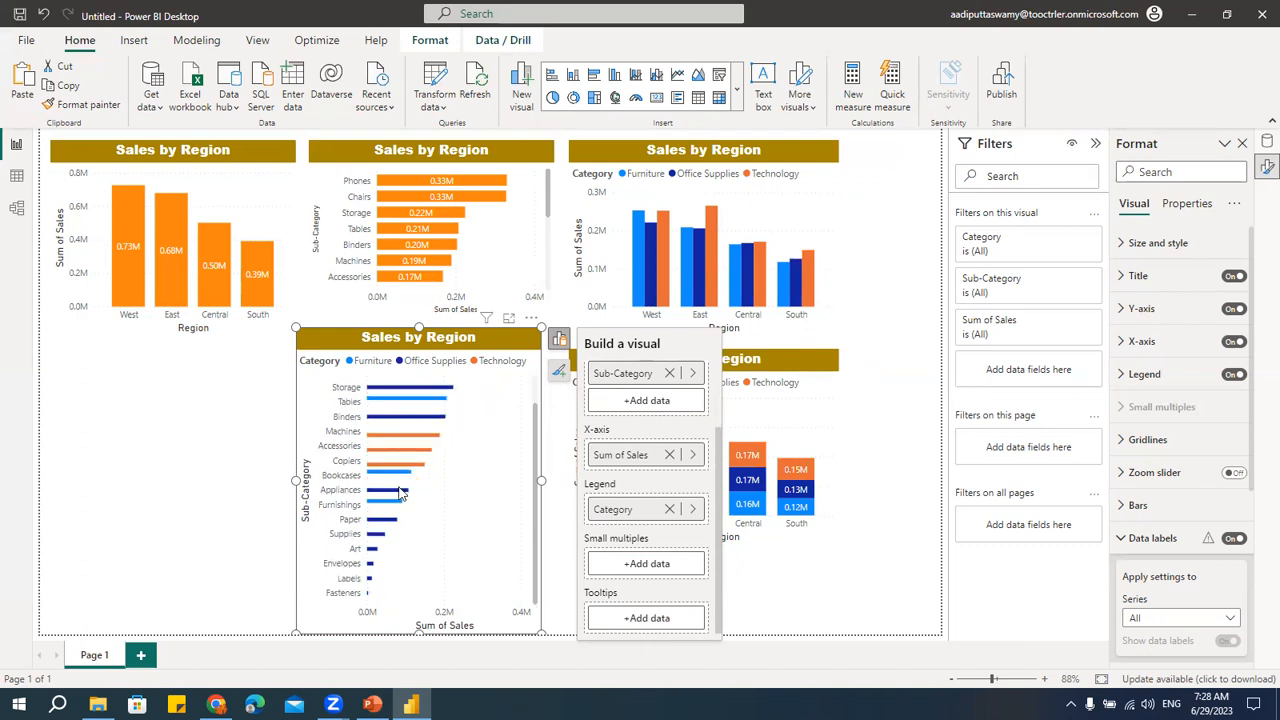
{"action": "scroll", "coordinate": [418, 542], "scroll_direction": "up", "scroll_amount": 1}
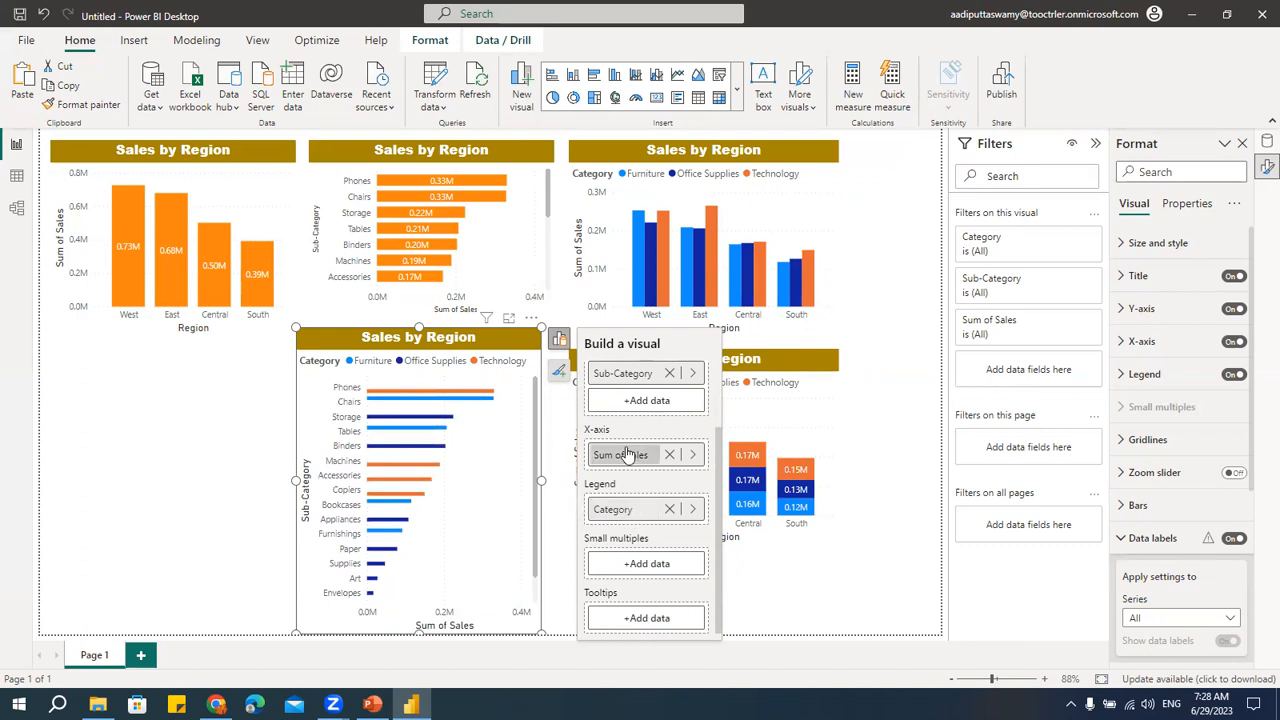
{"action": "left_click", "coordinate": [560, 343]}
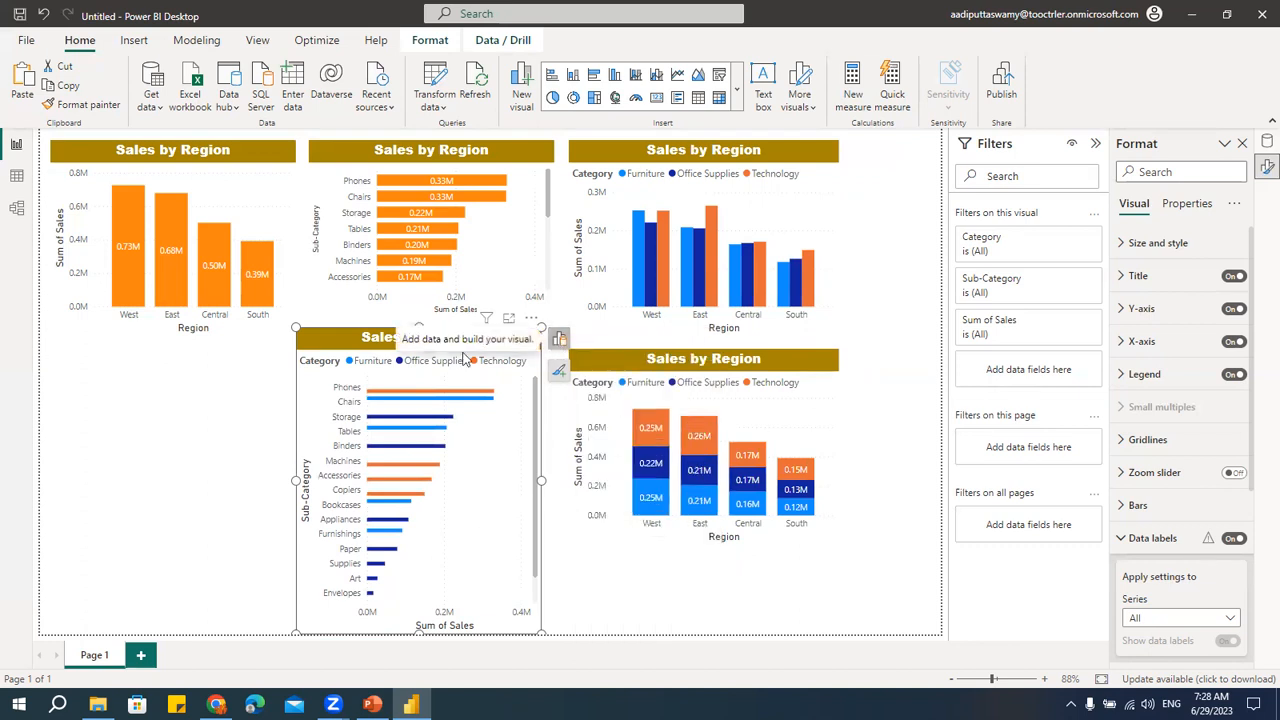
- Move the Category legend bar chart below the plain region column chart, duplicate it, and place the copy directly beside it
{"action": "left_click", "coordinate": [241, 352]}
{"action": "left_click_drag", "start_coordinate": [338, 342], "coordinate": [98, 356]}
{"action": "key", "text": "ctrl+c"}
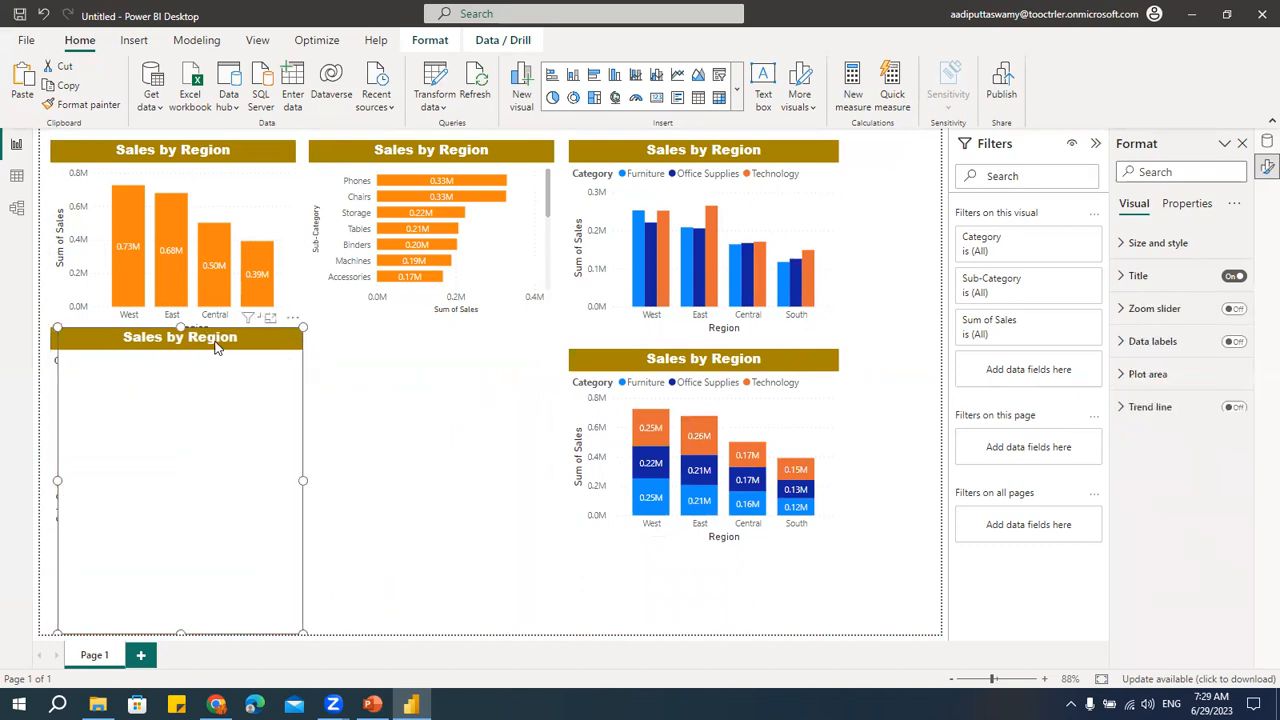
{"action": "key", "text": "ctrl+v"}
{"action": "left_click_drag", "start_coordinate": [469, 355], "coordinate": [337, 369]}
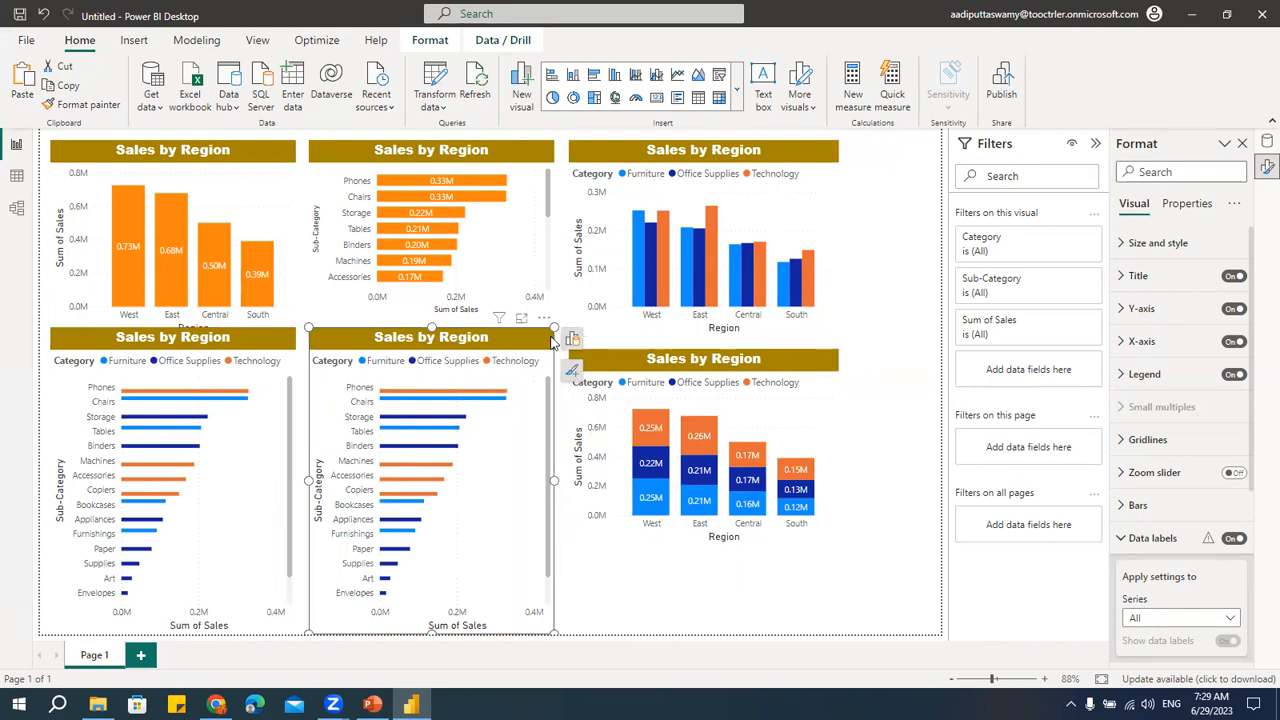
- Convert the copied Category legend bar chart to a stacked bar chart and review its field assignments
{"action": "left_click", "coordinate": [572, 340]}
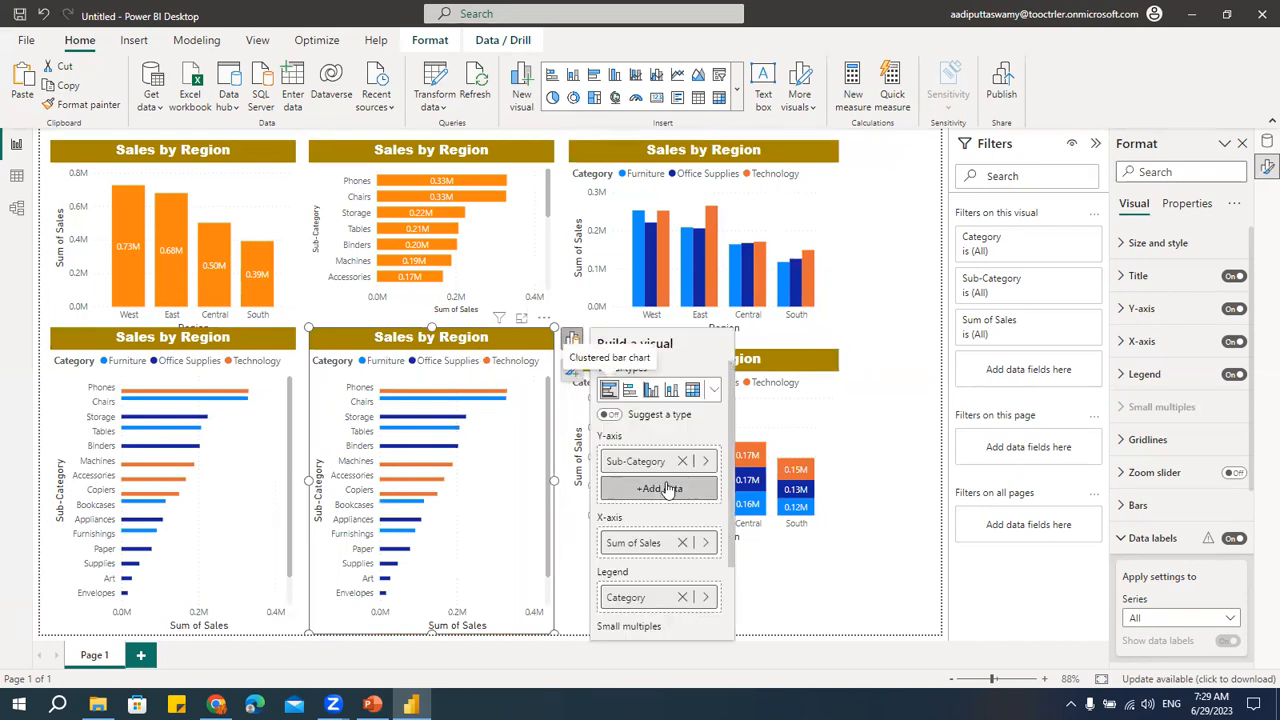
{"action": "left_click", "coordinate": [629, 391]}
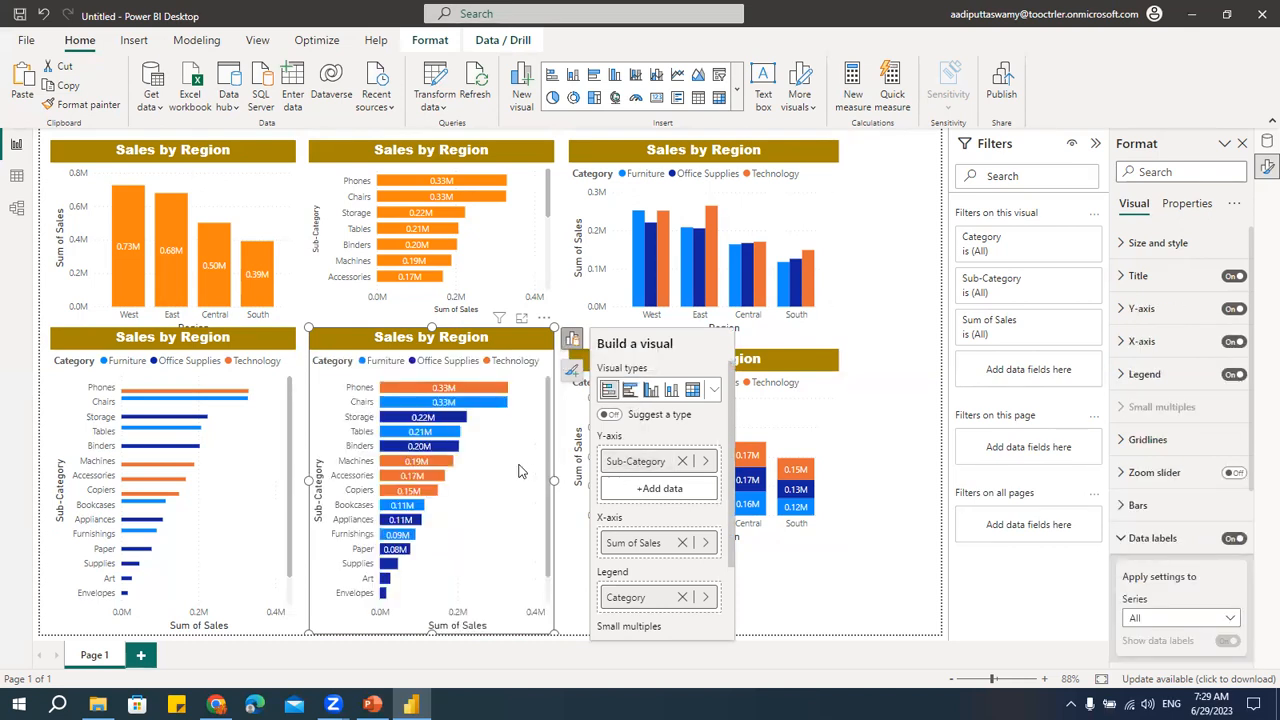
{"action": "scroll", "coordinate": [662, 558], "scroll_direction": "down", "scroll_amount": 2}
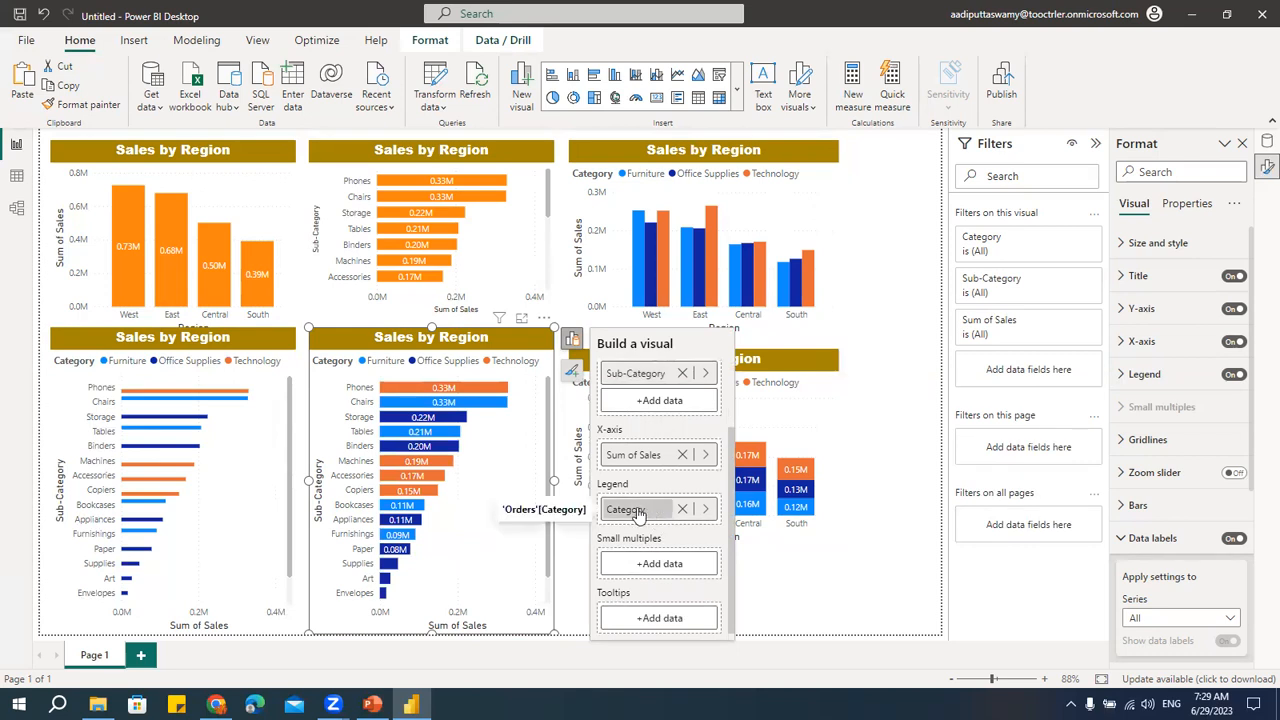
{"action": "scroll", "coordinate": [638, 512], "scroll_direction": "up", "scroll_amount": 2}
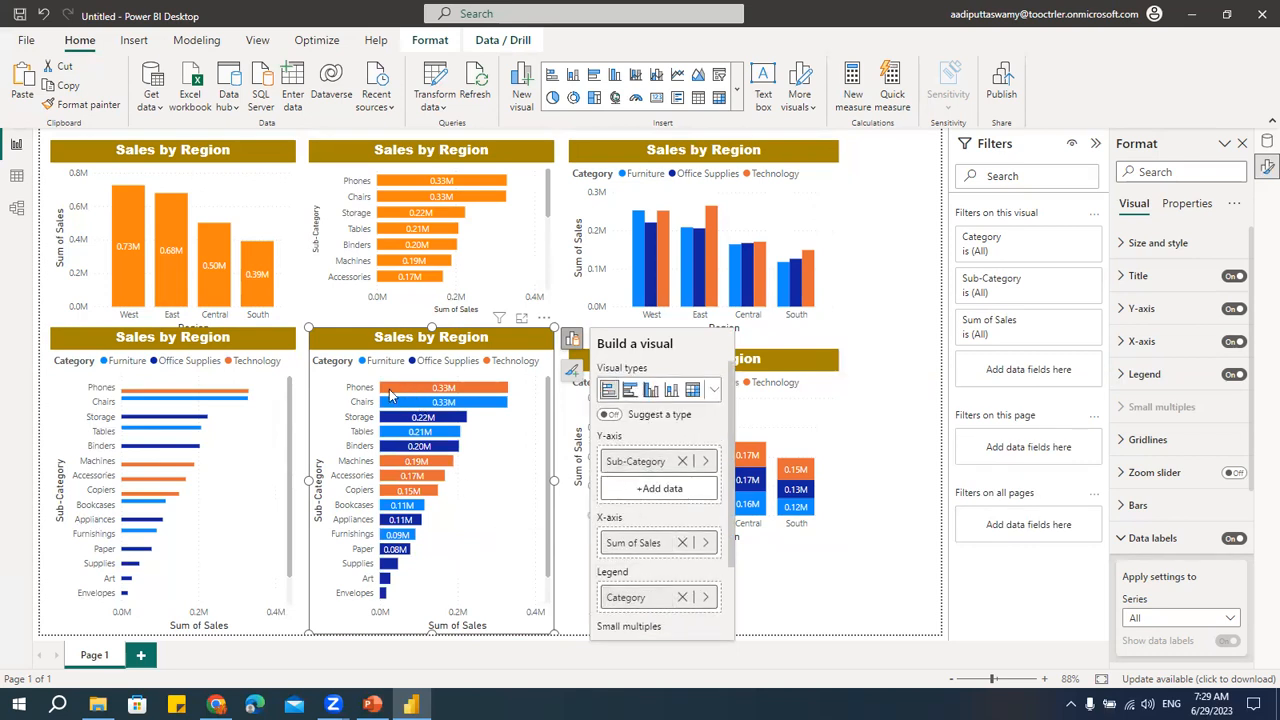
- Replace Category with the Segment field as the legend of the stacked bar chart
{"action": "left_click", "coordinate": [636, 463]}
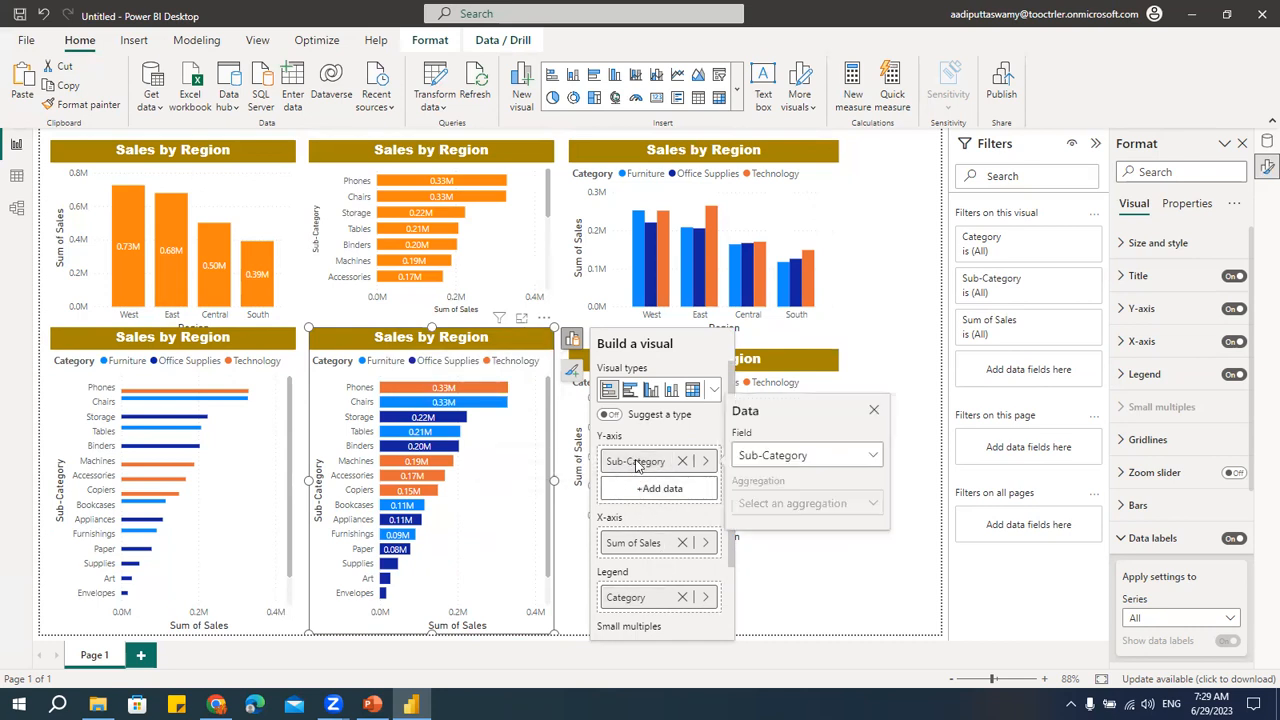
{"action": "left_click", "coordinate": [634, 600]}
{"action": "left_click", "coordinate": [635, 599]}
{"action": "left_click", "coordinate": [636, 598]}
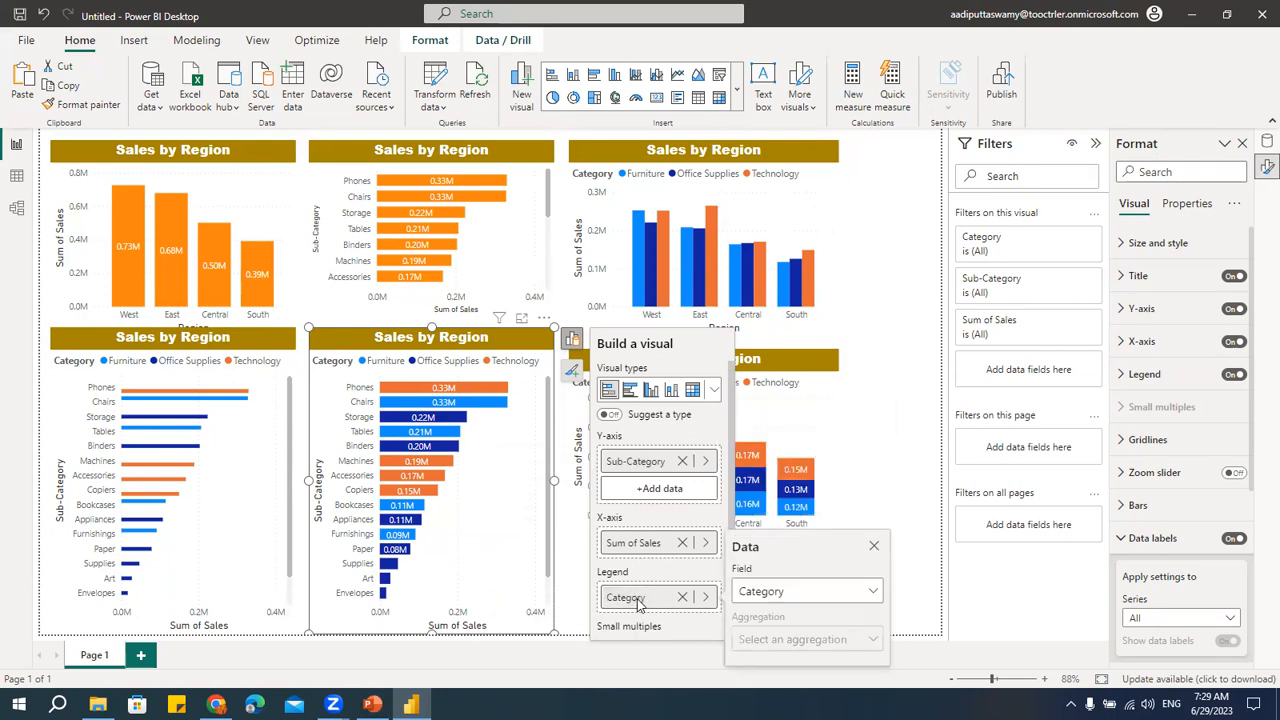
{"action": "left_click", "coordinate": [775, 592]}
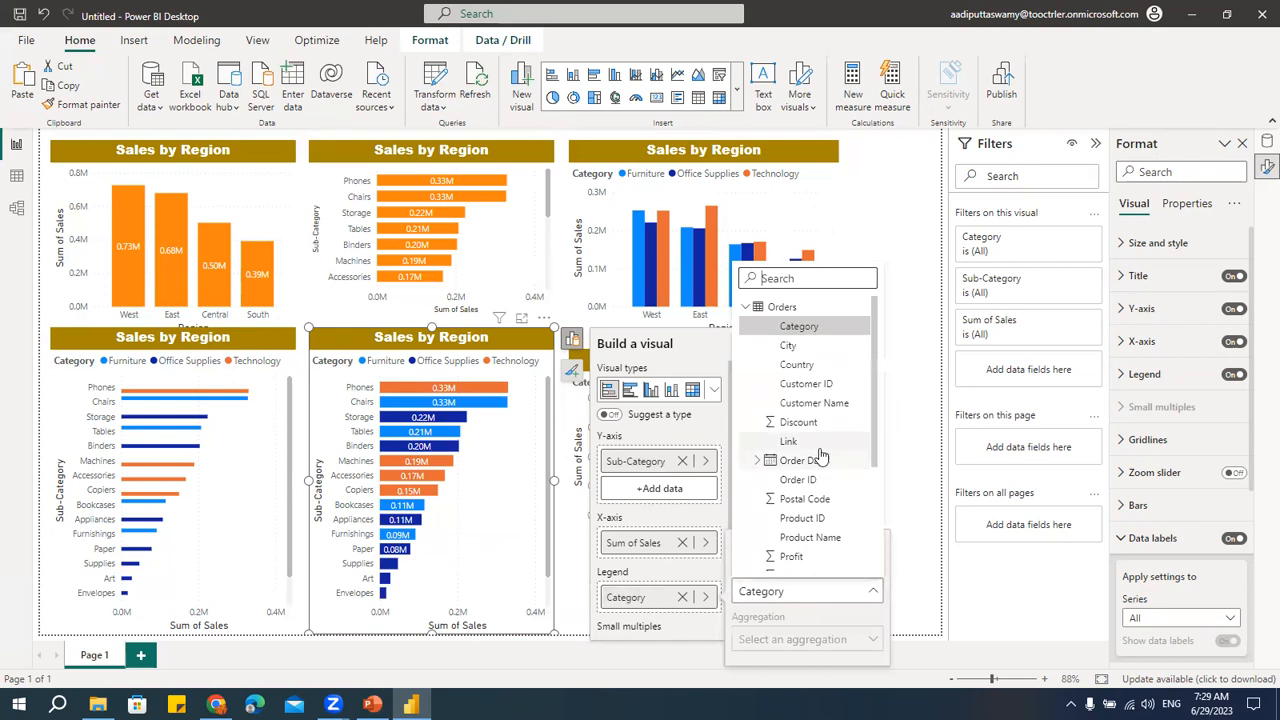
{"action": "scroll", "coordinate": [815, 480], "scroll_direction": "down", "scroll_amount": 5}
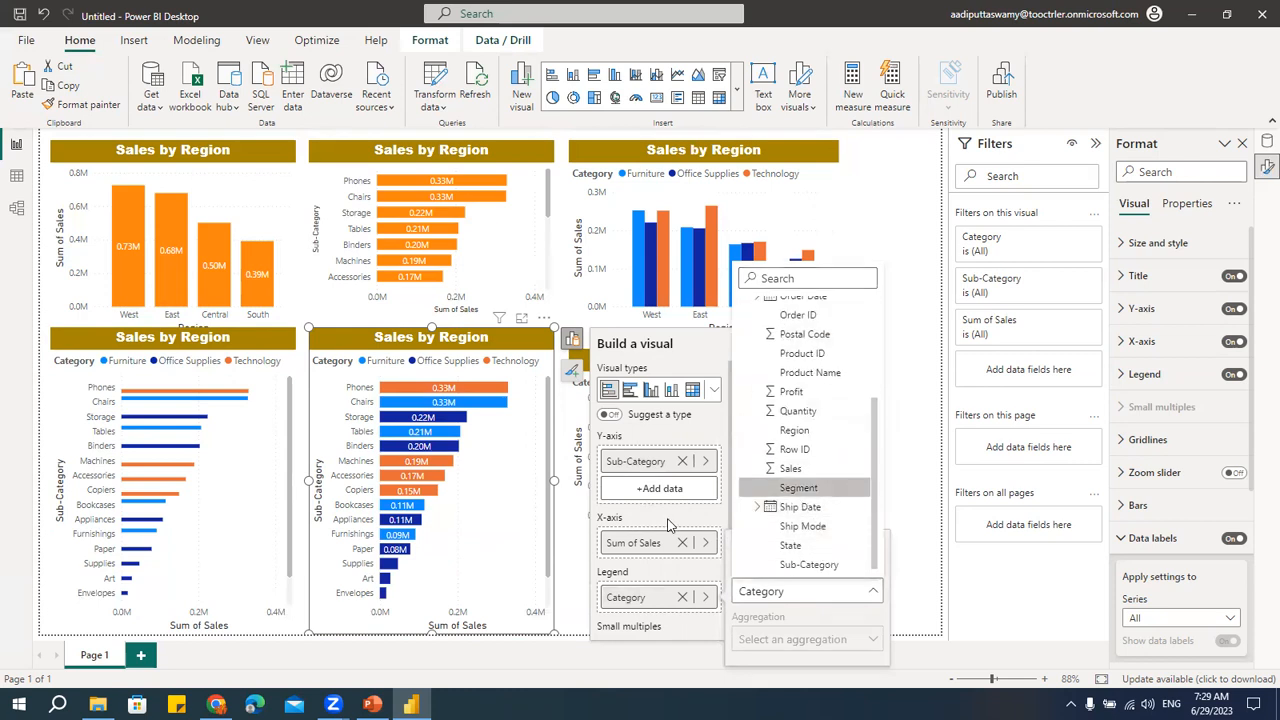
{"action": "left_click", "coordinate": [798, 488]}
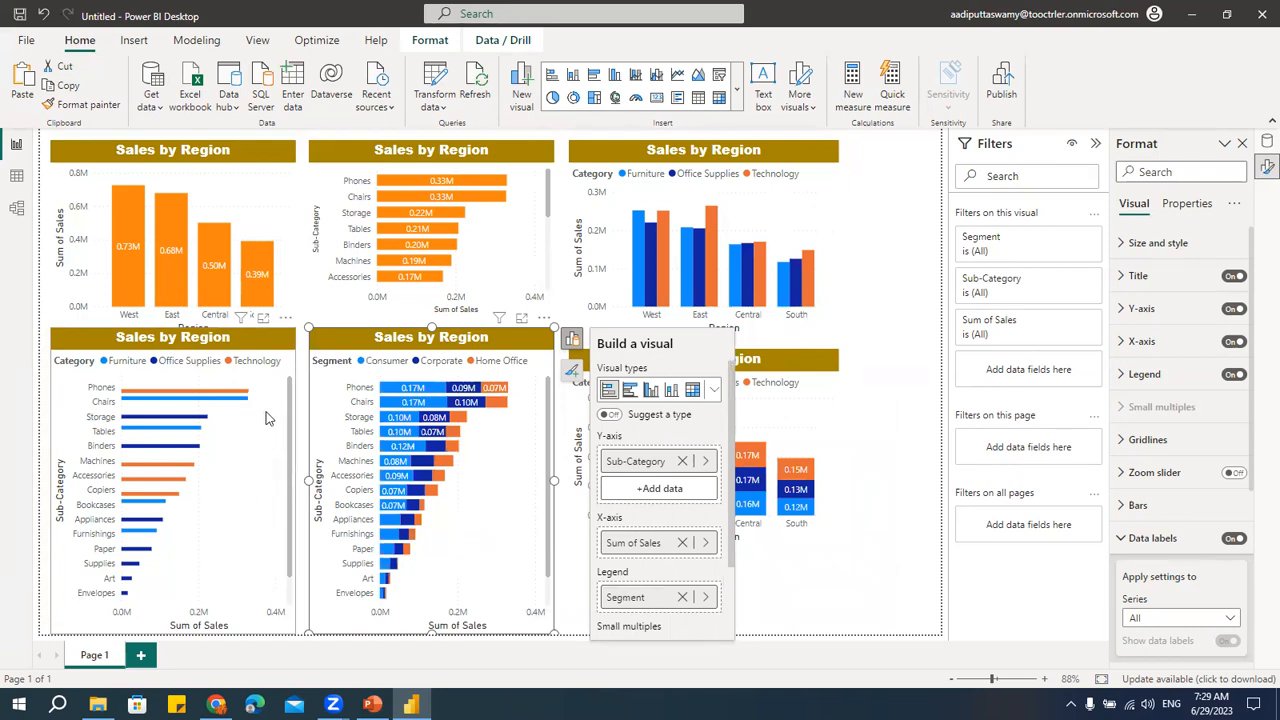
- Change the legend of the clustered Sub-Category bar chart from Category to Segment and deselect the chart
{"action": "left_click", "coordinate": [125, 368]}
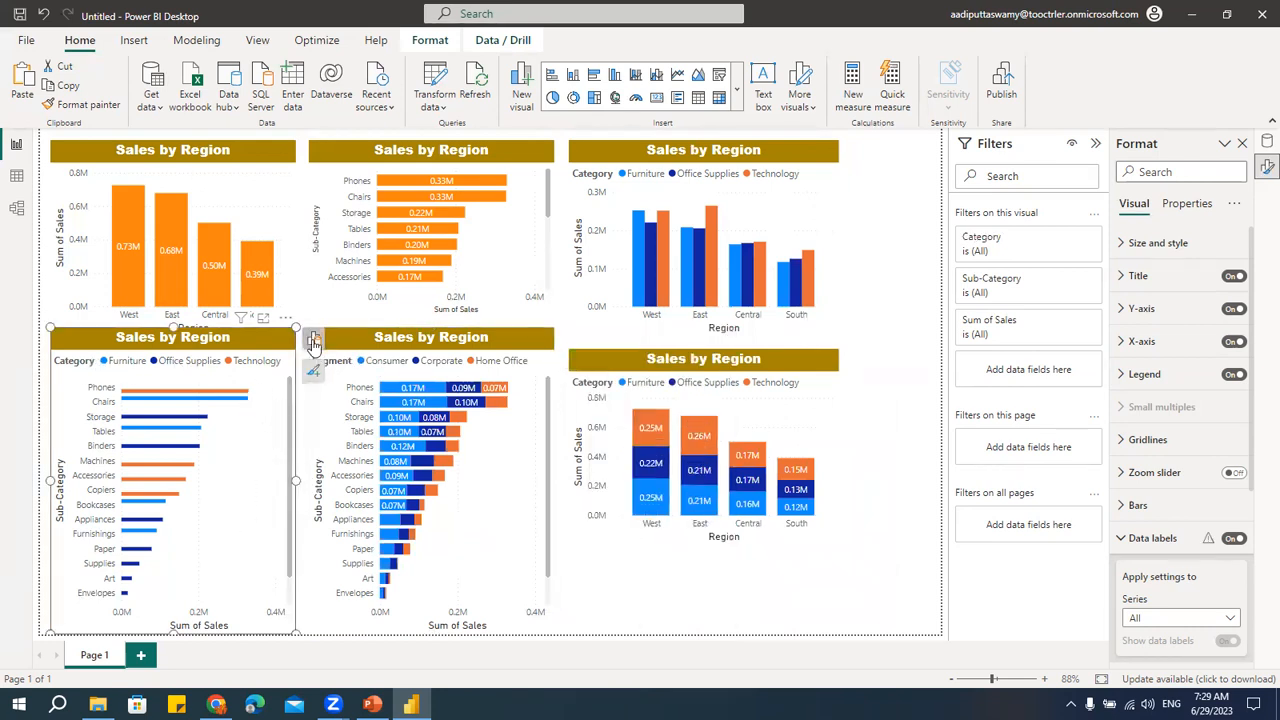
{"action": "left_click", "coordinate": [313, 341]}
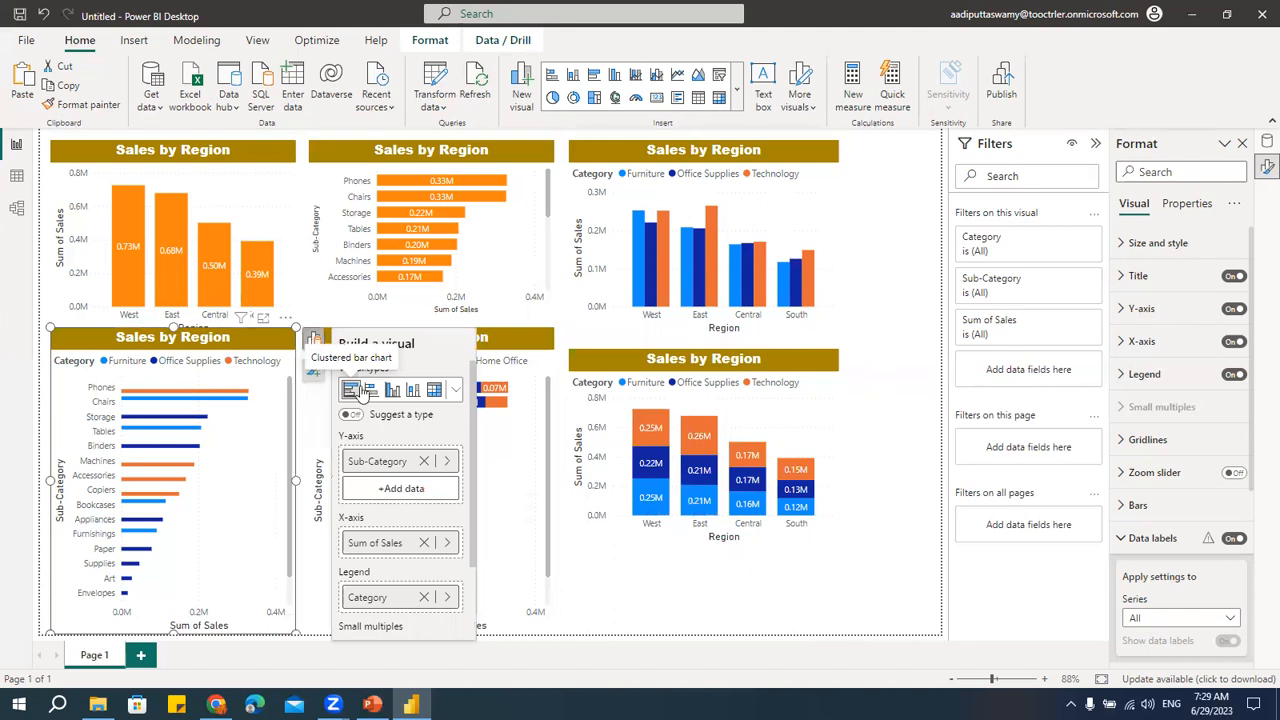
{"action": "left_click", "coordinate": [380, 520]}
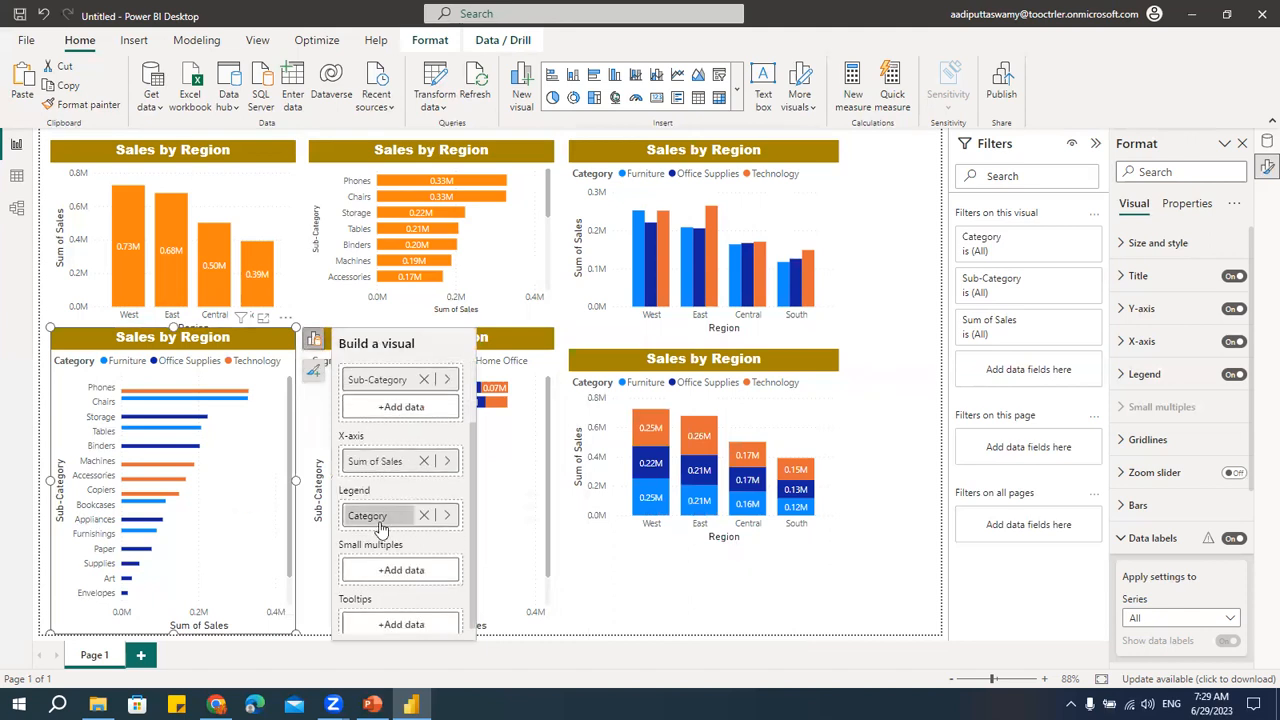
{"action": "left_click", "coordinate": [557, 509]}
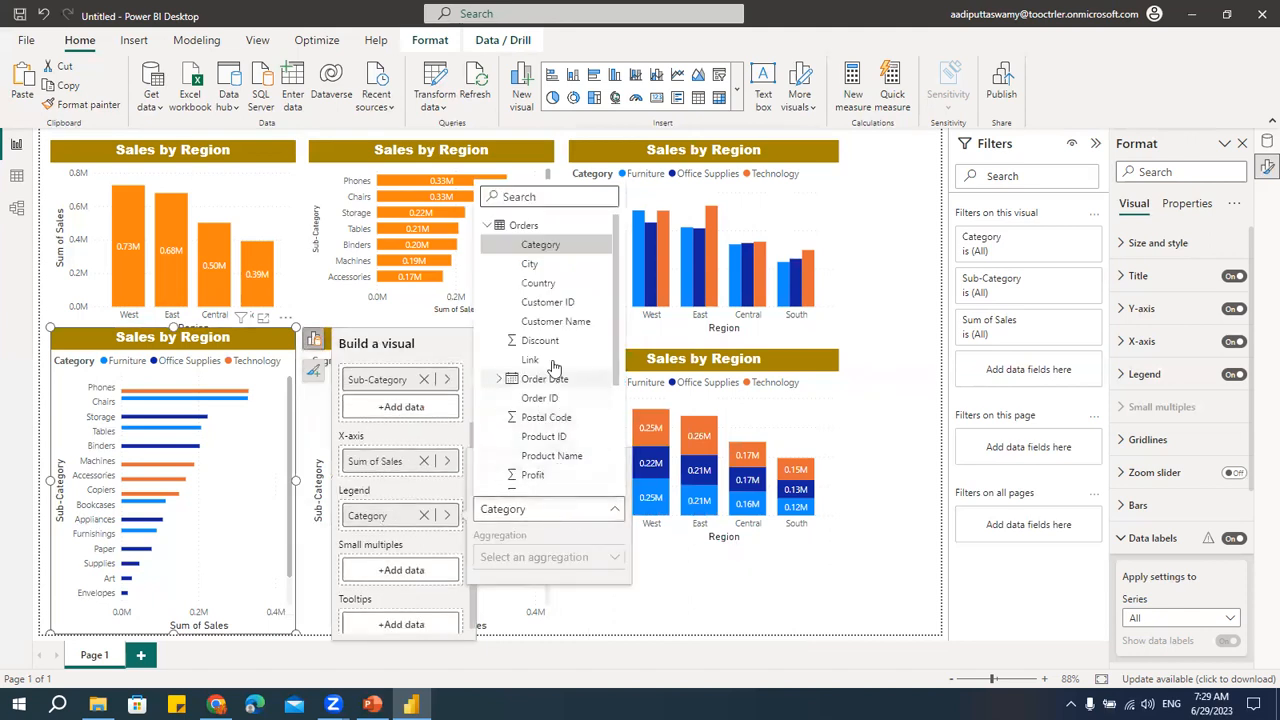
{"action": "scroll", "coordinate": [553, 430], "scroll_direction": "down", "scroll_amount": 3}
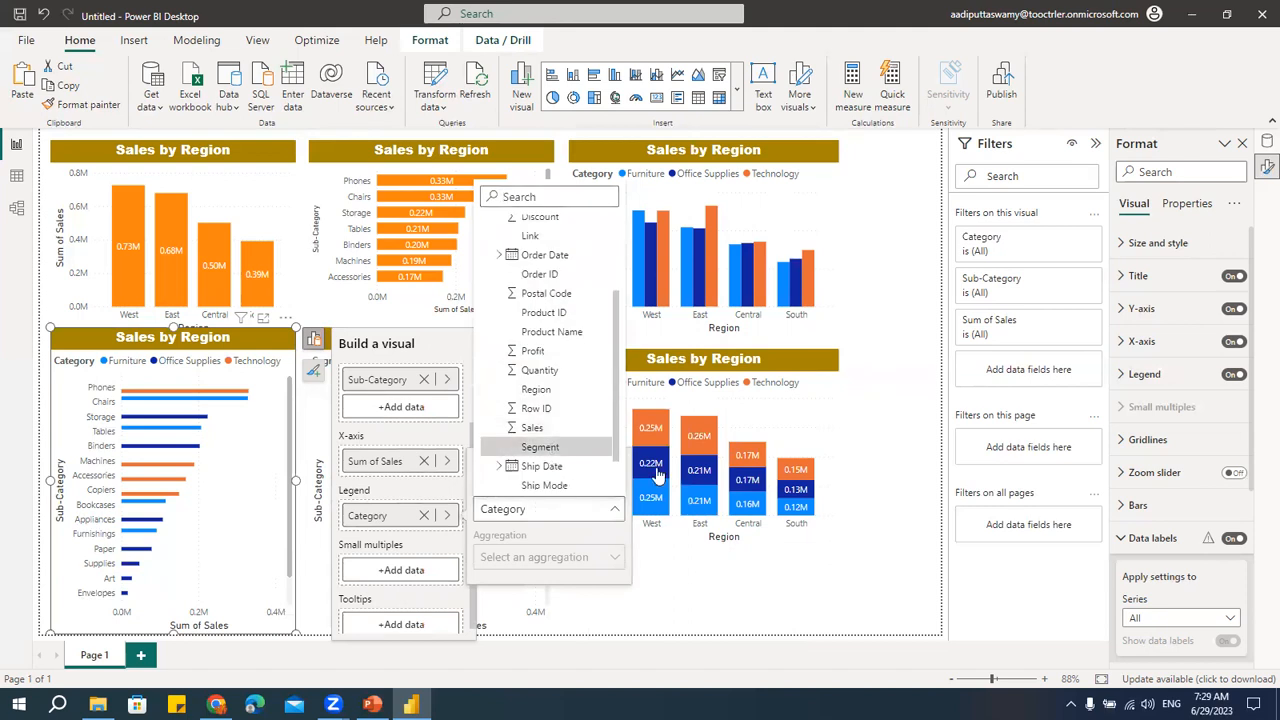
{"action": "left_click", "coordinate": [540, 447]}
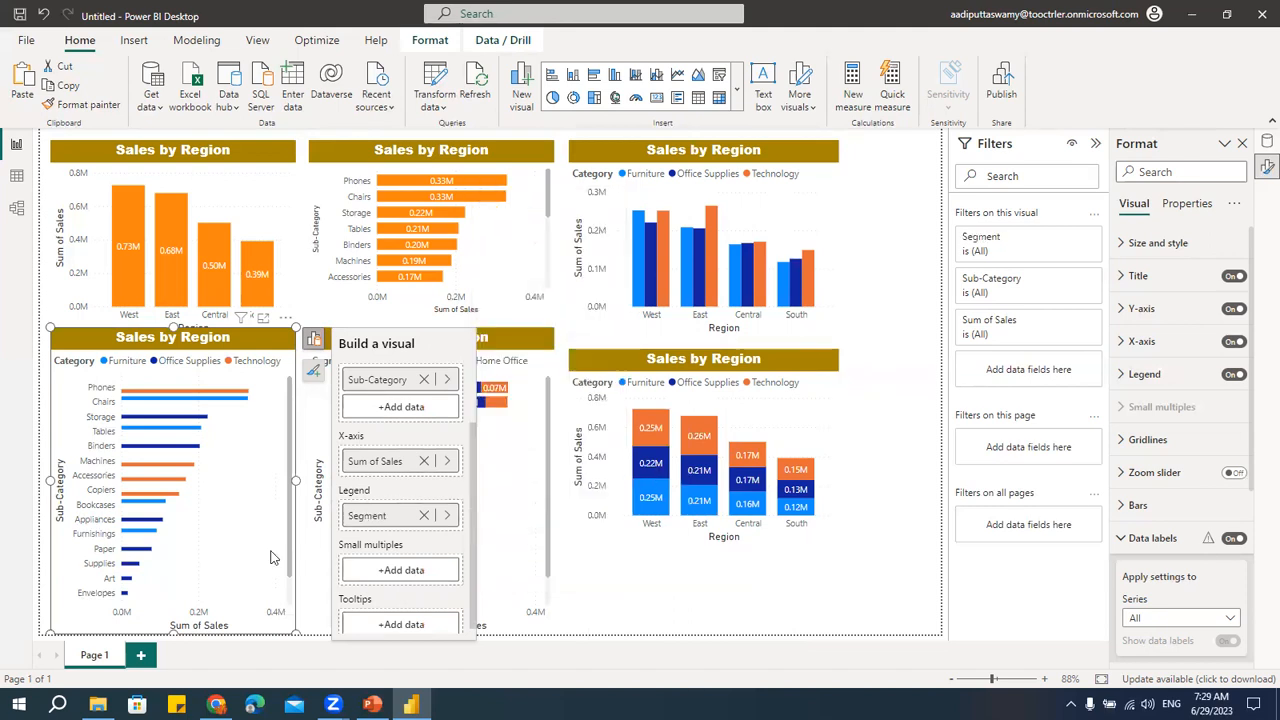
{"action": "left_click", "coordinate": [304, 408]}
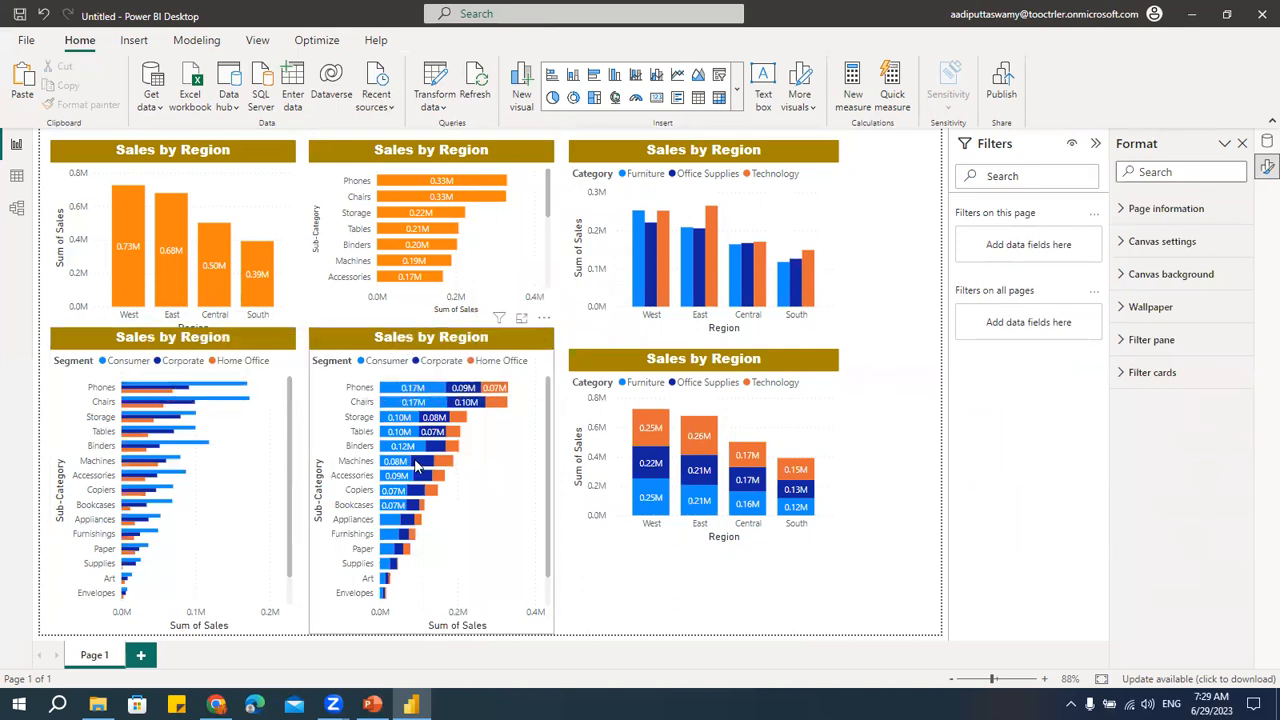
- Move the stacked Region column chart up directly beneath the clustered Region column chart and deselect it
{"action": "mouse_move", "coordinate": [418, 467]}
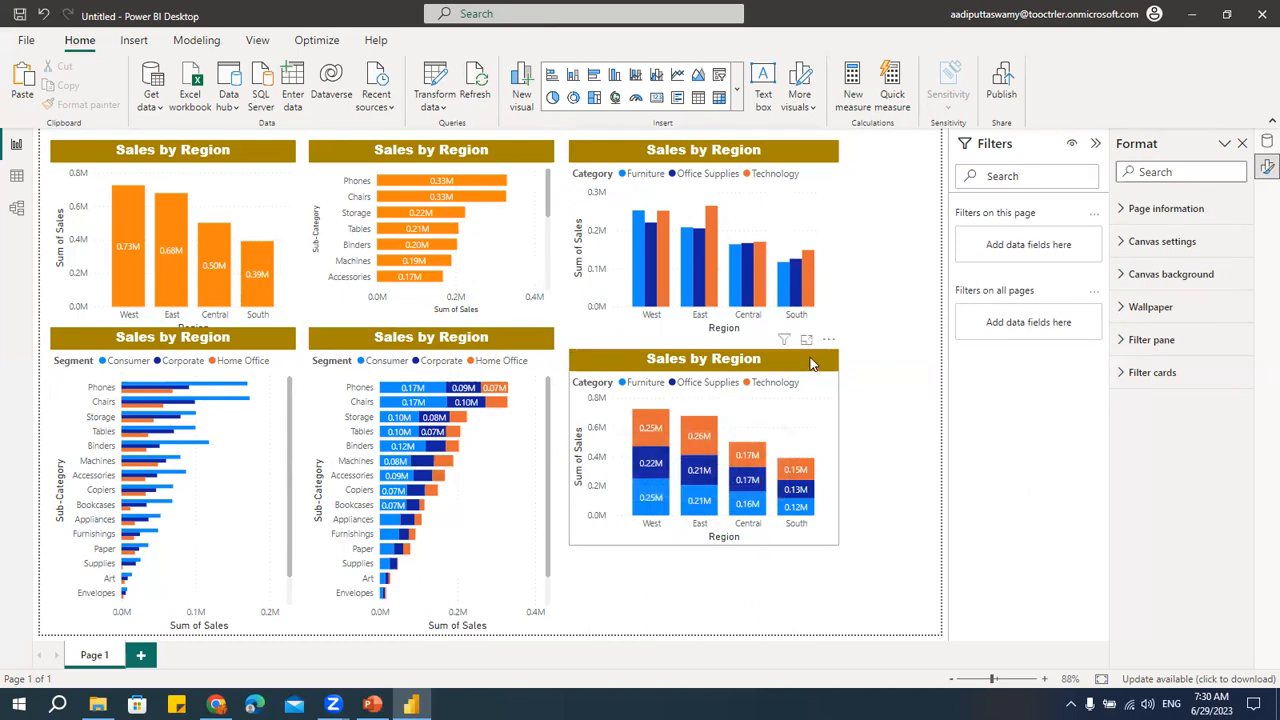
{"action": "left_click_drag", "start_coordinate": [800, 363], "coordinate": [805, 341]}
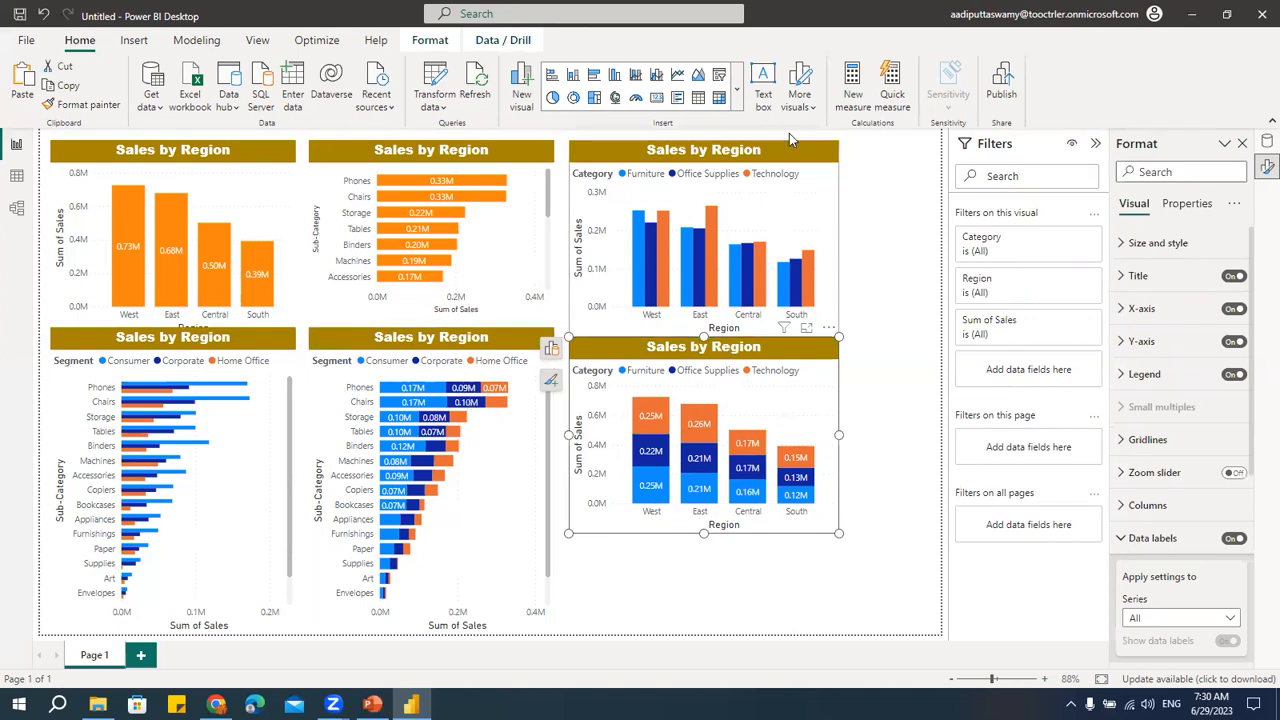
{"action": "left_click", "coordinate": [737, 89]}
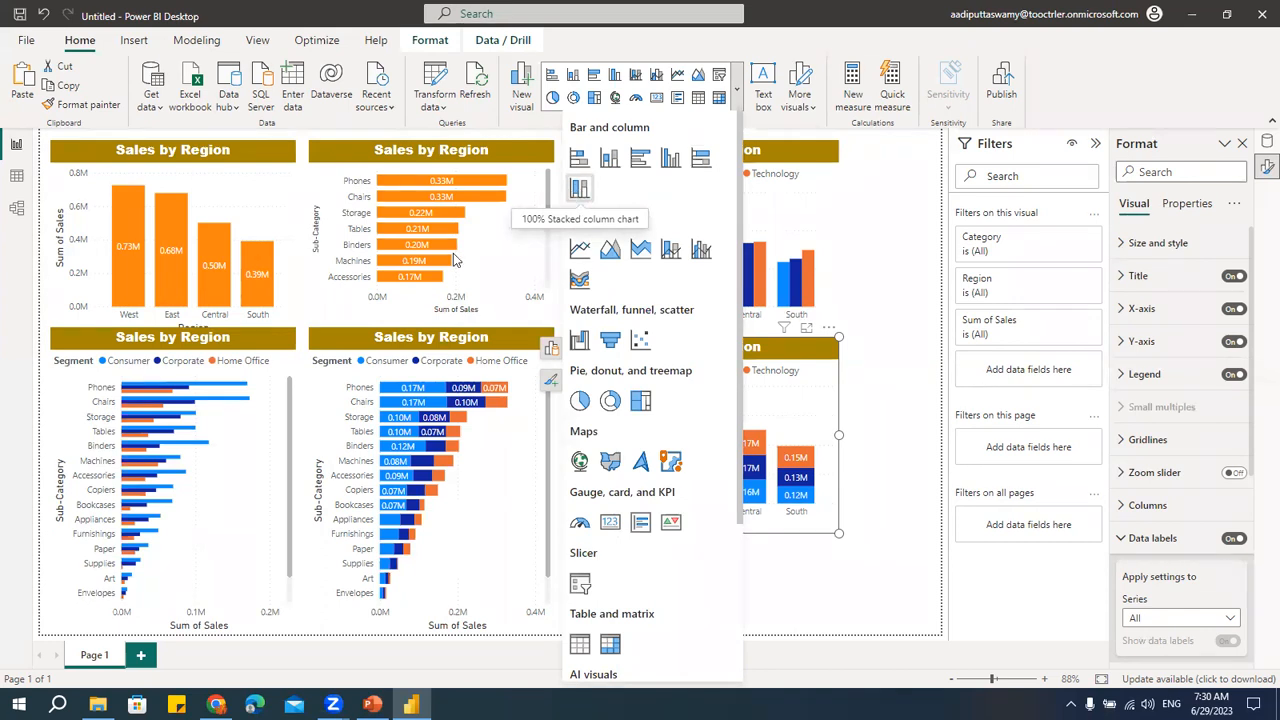
{"action": "left_click", "coordinate": [876, 200]}
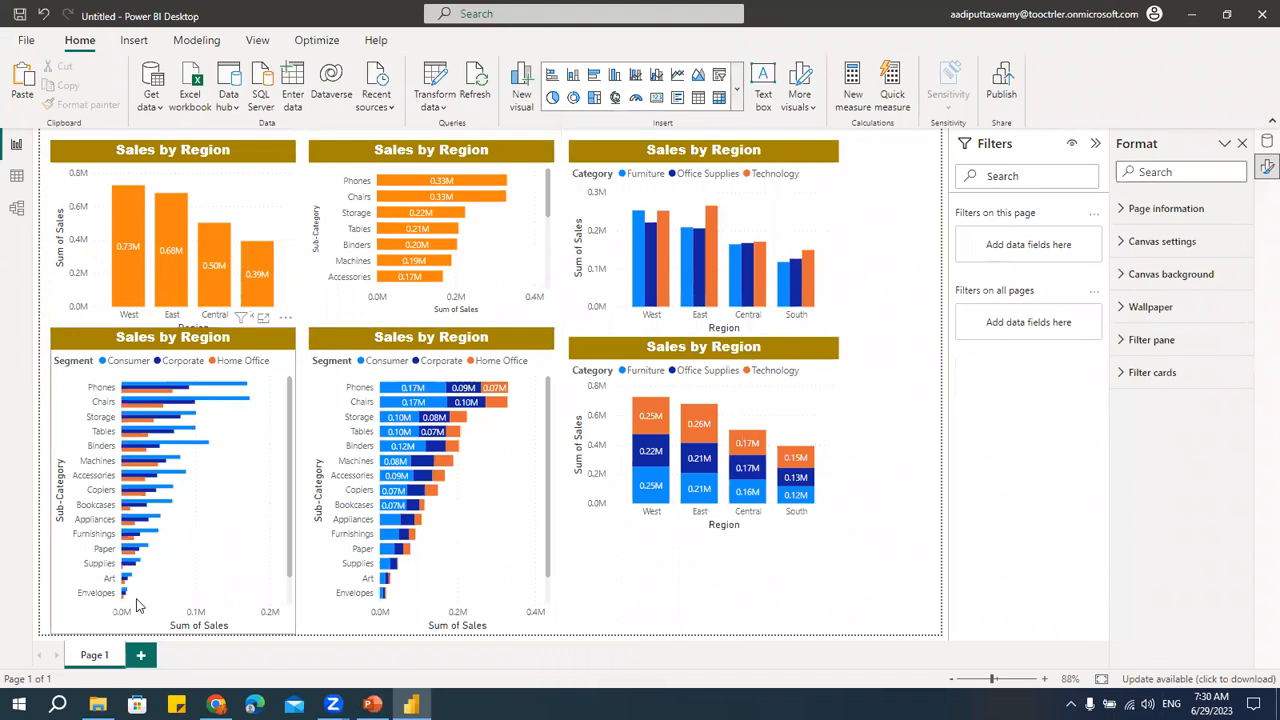
- Add a second report page, copy the clustered Sub-Category bar chart from Page 1 onto it, and move the copy near the page's top
{"action": "left_click", "coordinate": [141, 655]}
{"action": "left_click", "coordinate": [96, 655]}
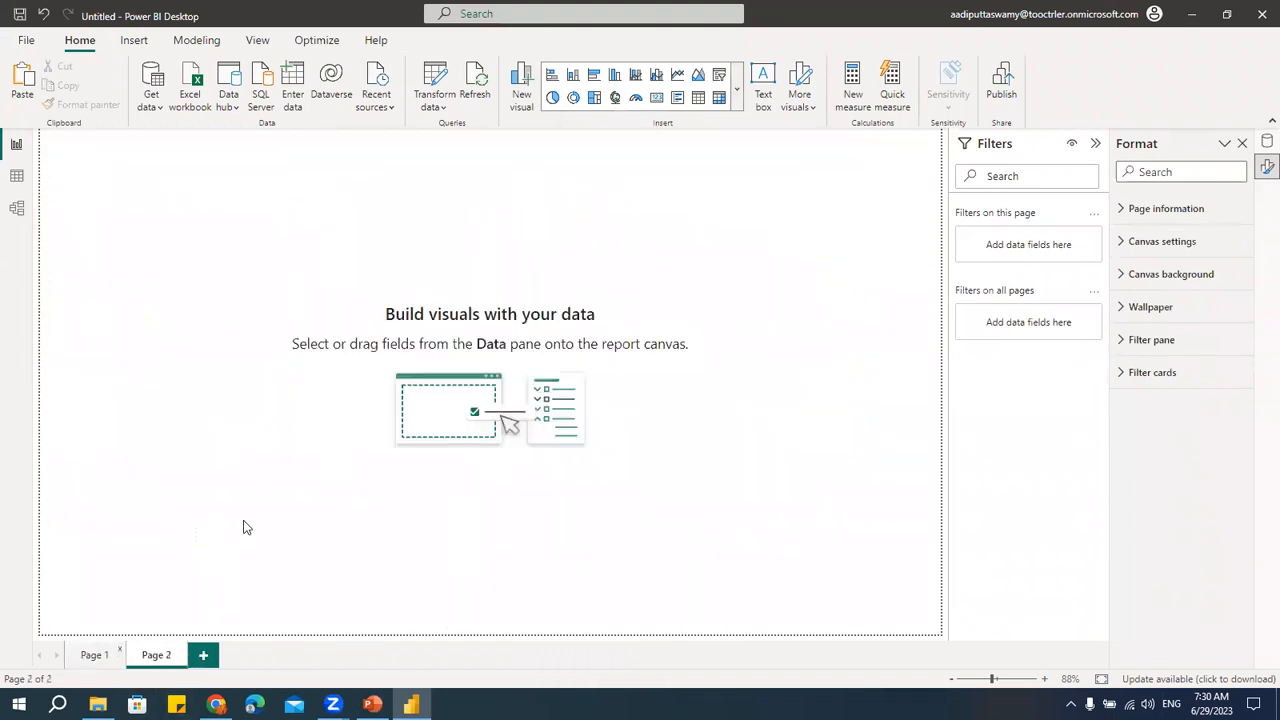
{"action": "left_click", "coordinate": [287, 362]}
{"action": "key", "text": "ctrl+v"}
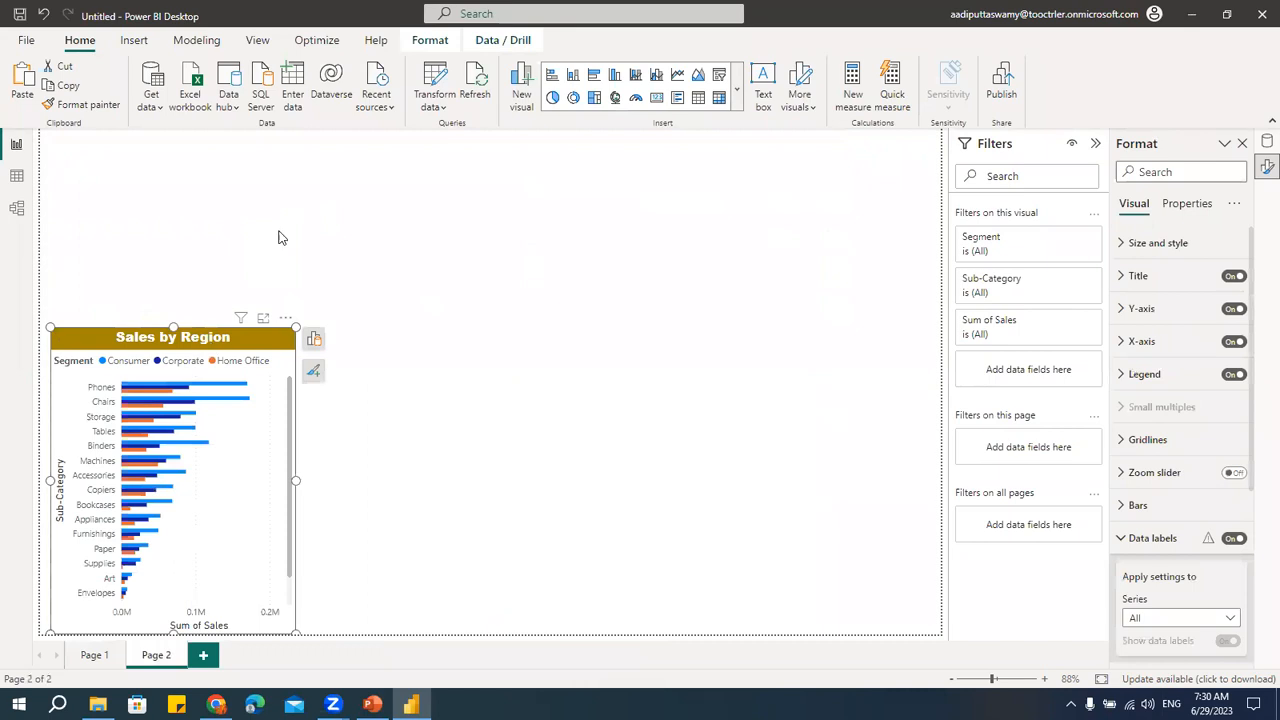
{"action": "left_click_drag", "start_coordinate": [257, 155], "coordinate": [245, 180]}
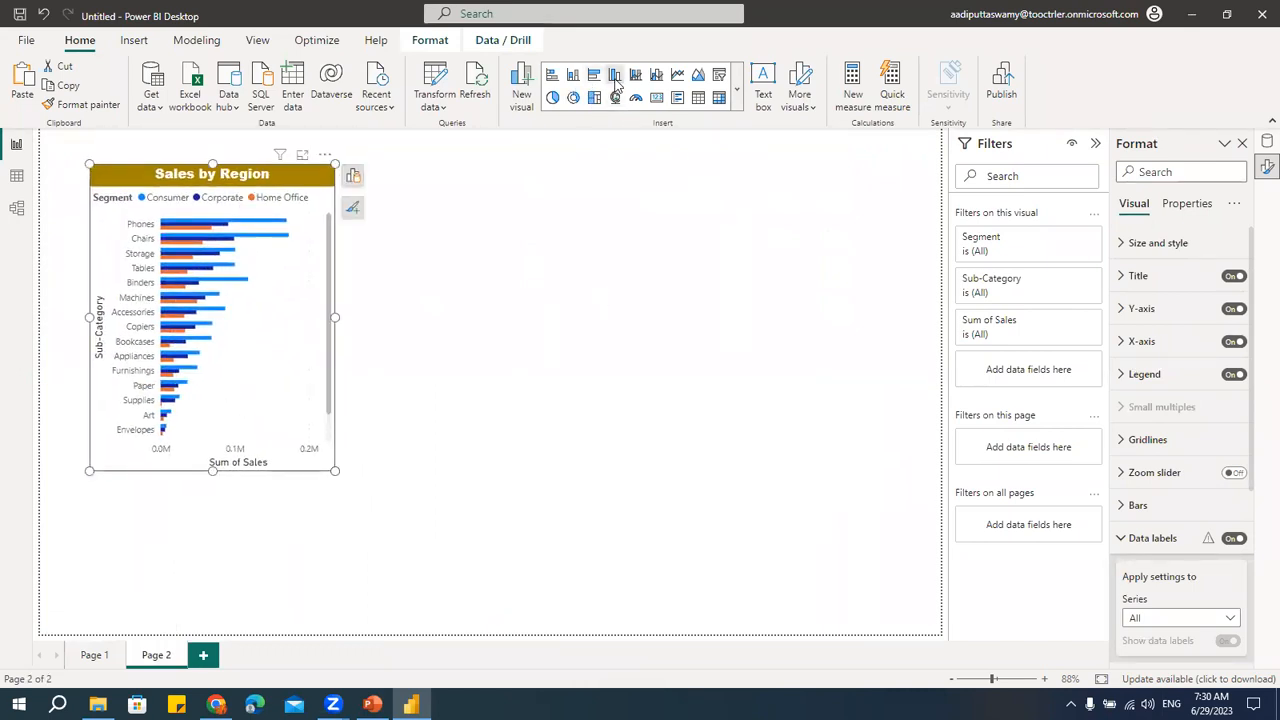
- Convert the copied Sub-Category bar chart to a clustered column chart and widen it across most of the page
{"action": "left_click", "coordinate": [615, 78]}
{"action": "left_click_drag", "start_coordinate": [338, 314], "coordinate": [823, 317]}
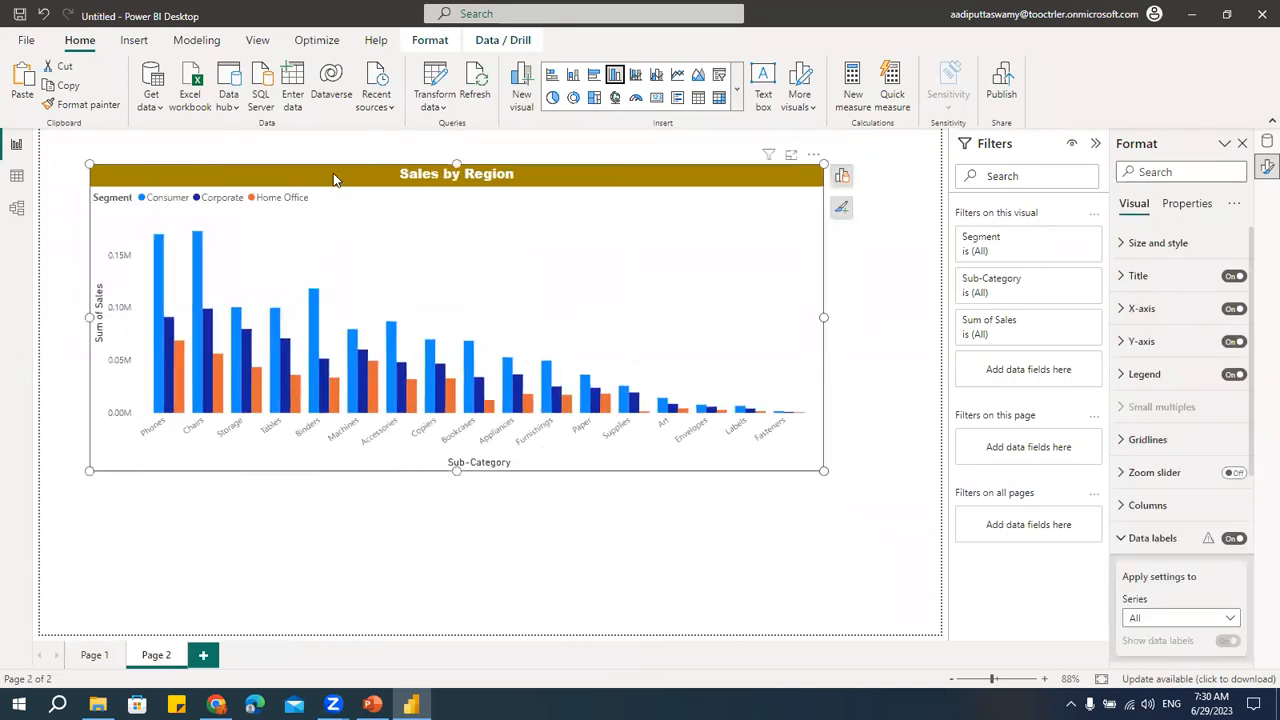
{"action": "left_click_drag", "start_coordinate": [333, 173], "coordinate": [303, 159]}
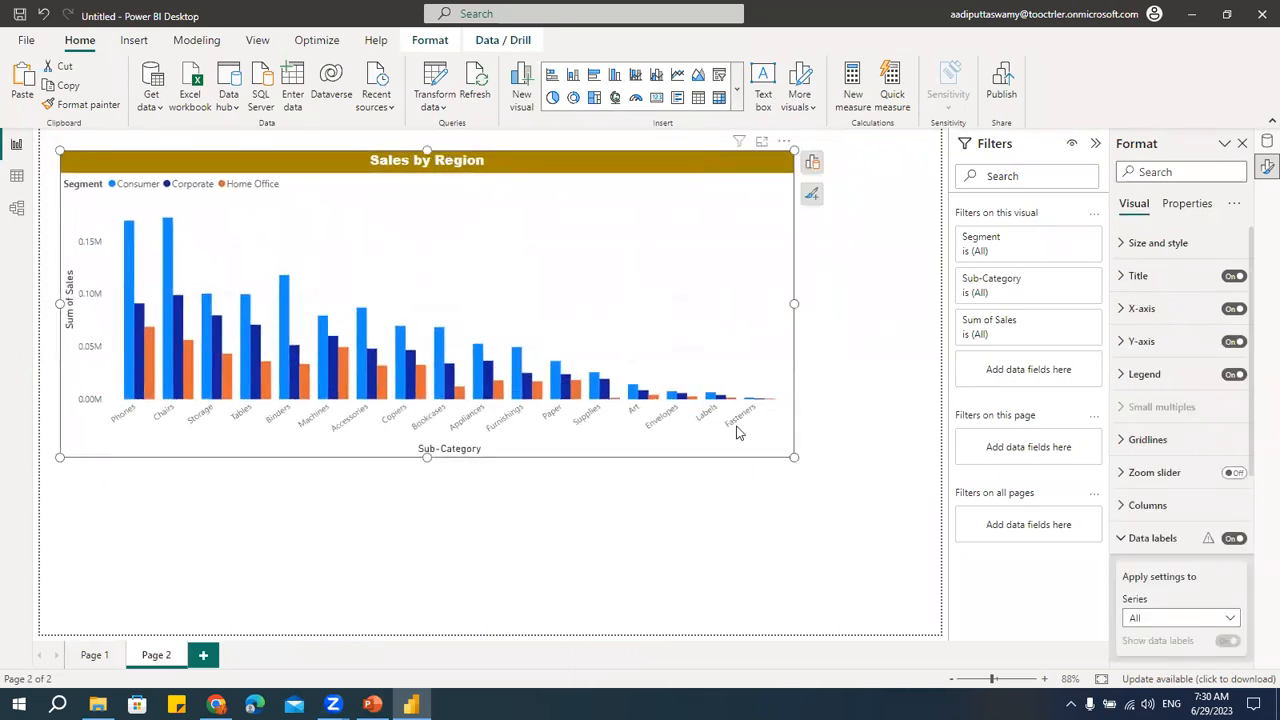
{"action": "left_click_drag", "start_coordinate": [796, 300], "coordinate": [875, 321]}
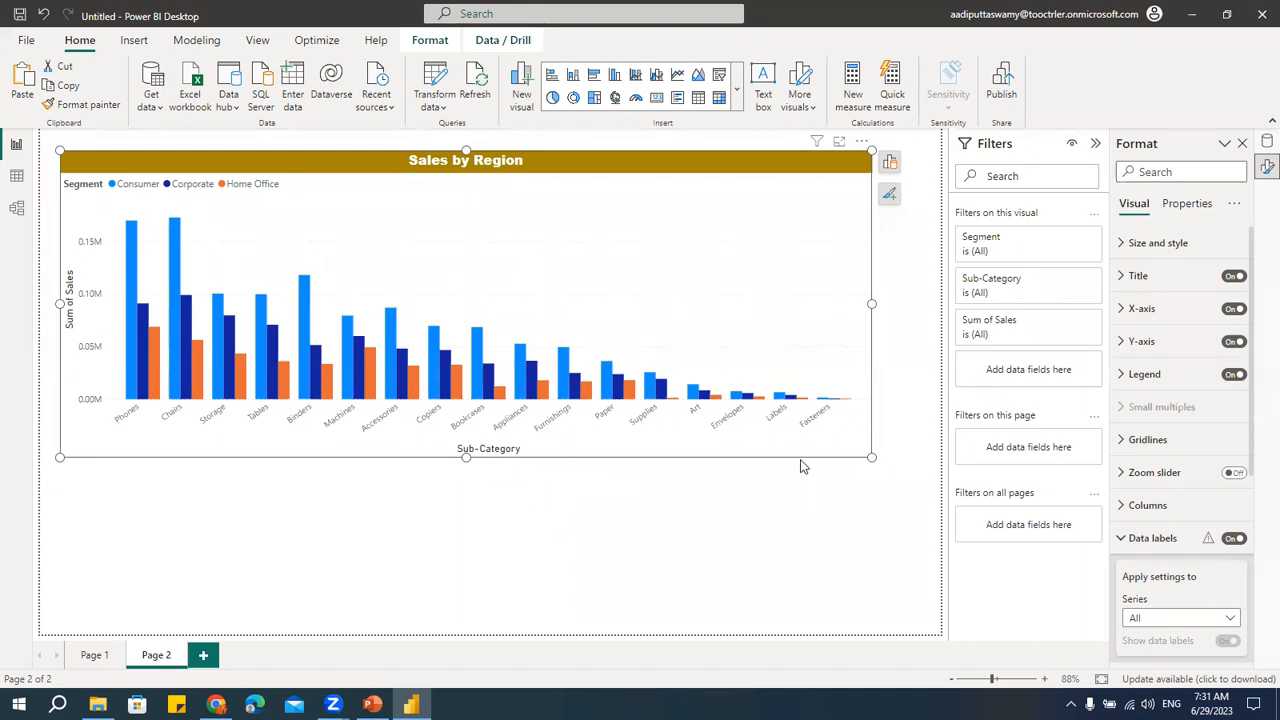
- Convert the Sub-Category column chart to a 100% stacked column chart and shrink it to less than half the page width
{"action": "left_click", "coordinate": [736, 90]}
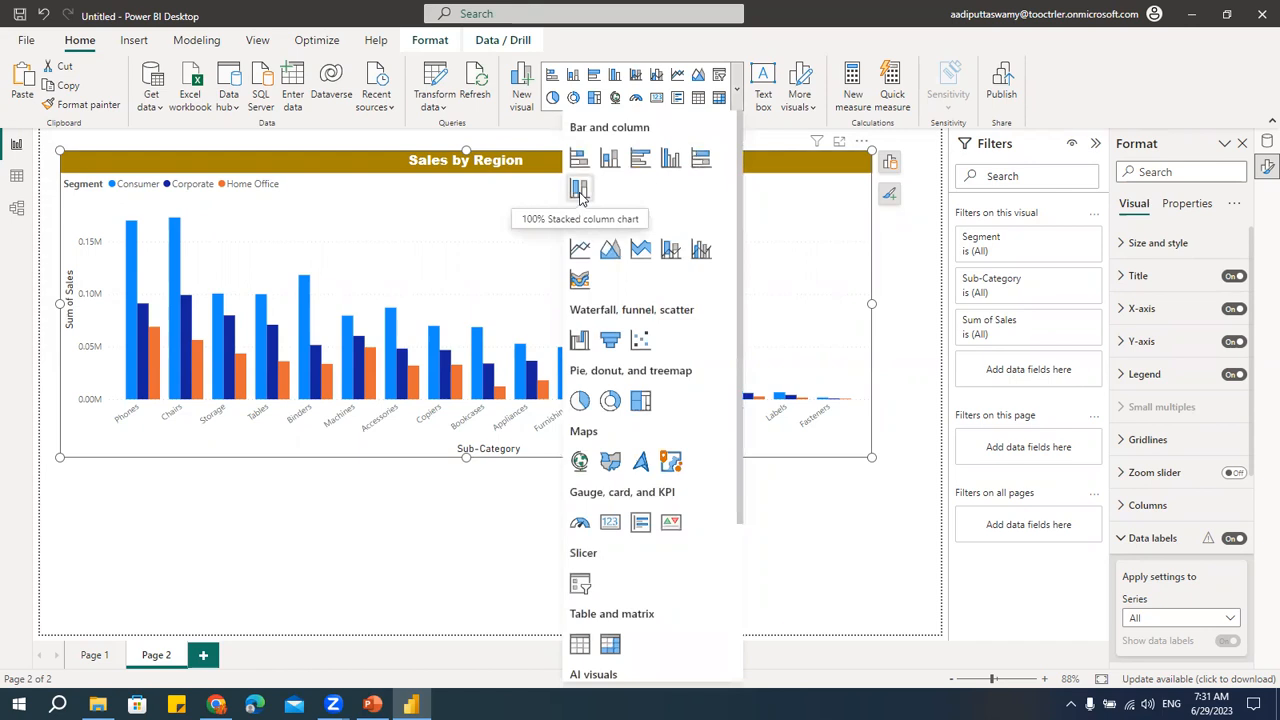
{"action": "left_click", "coordinate": [580, 190]}
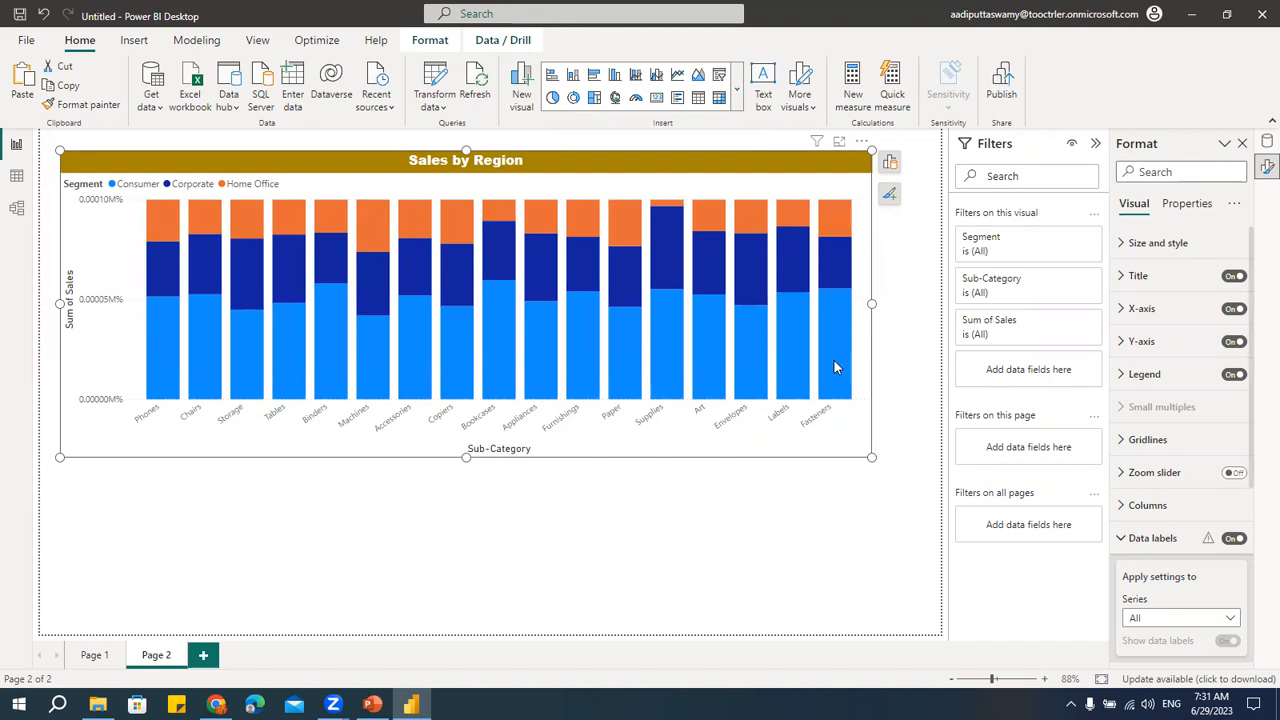
{"action": "left_click_drag", "start_coordinate": [871, 457], "coordinate": [394, 420]}
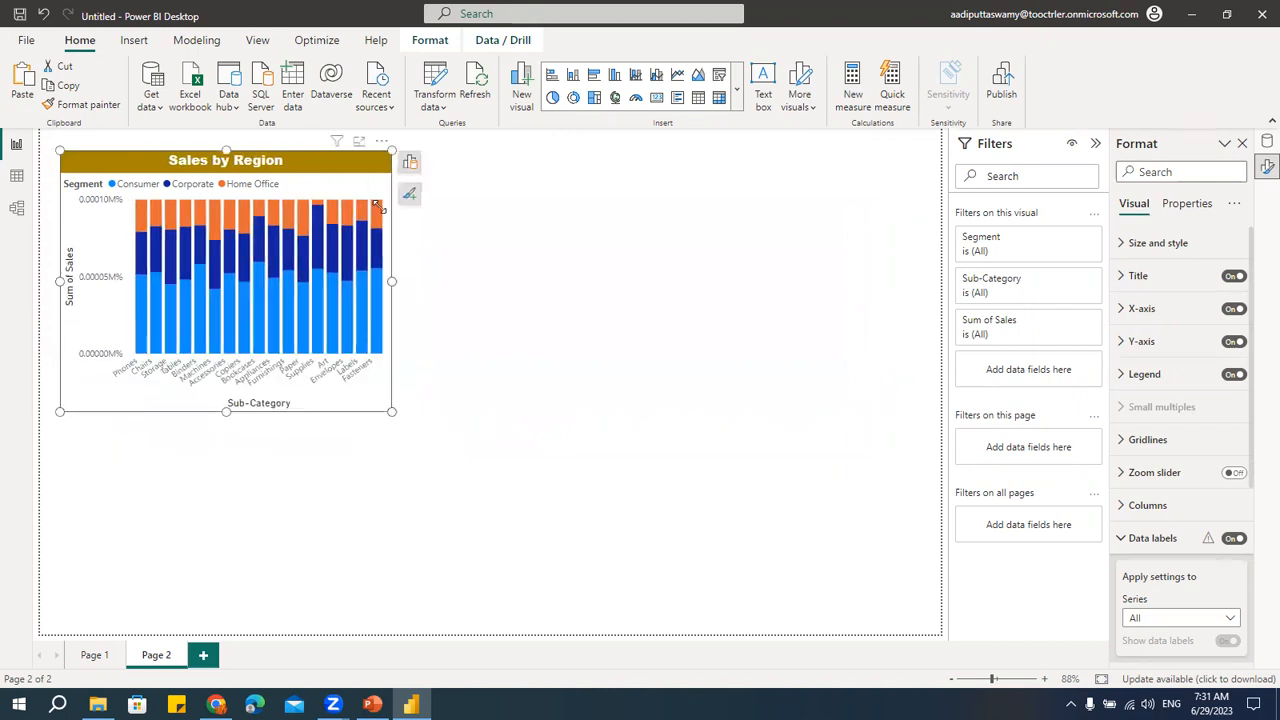
- Duplicate the 100% stacked column chart beside the original and convert the copy to a 100% stacked bar chart stretched down the page
{"action": "key", "text": "ctrl+c"}
{"action": "key", "text": "ctrl+v"}
{"action": "left_click_drag", "start_coordinate": [340, 176], "coordinate": [686, 163]}
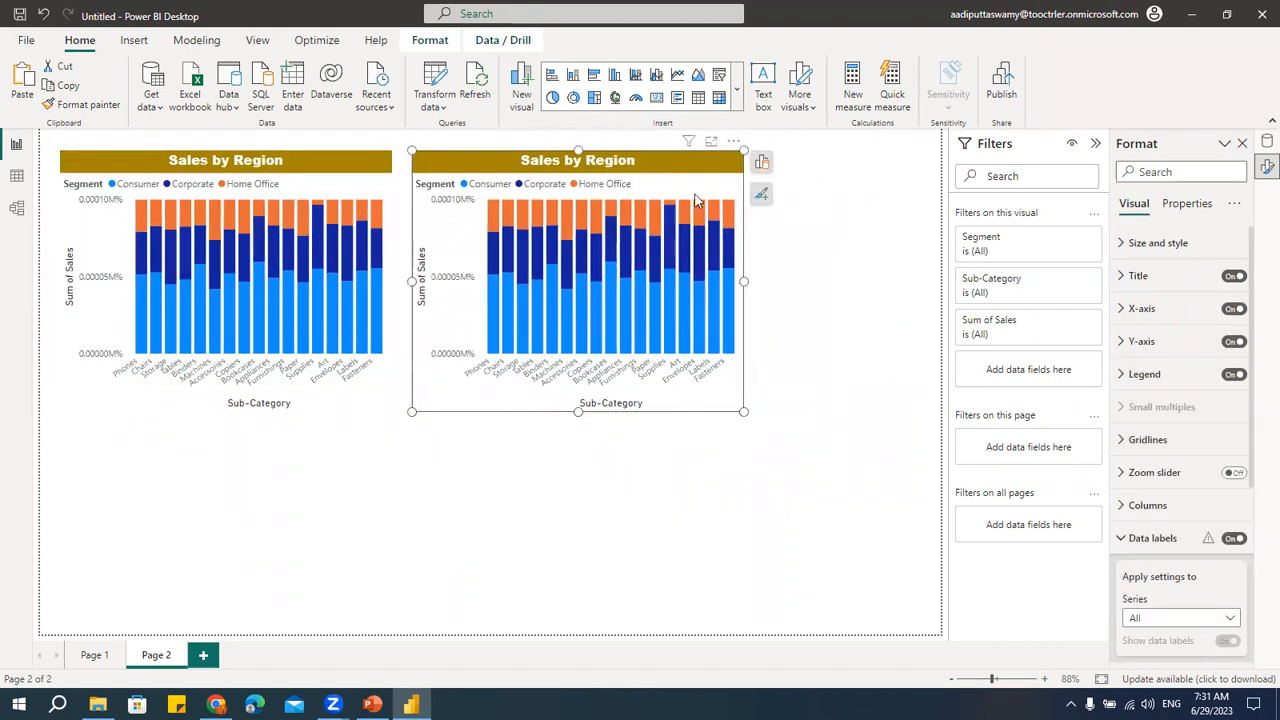
{"action": "left_click", "coordinate": [736, 89]}
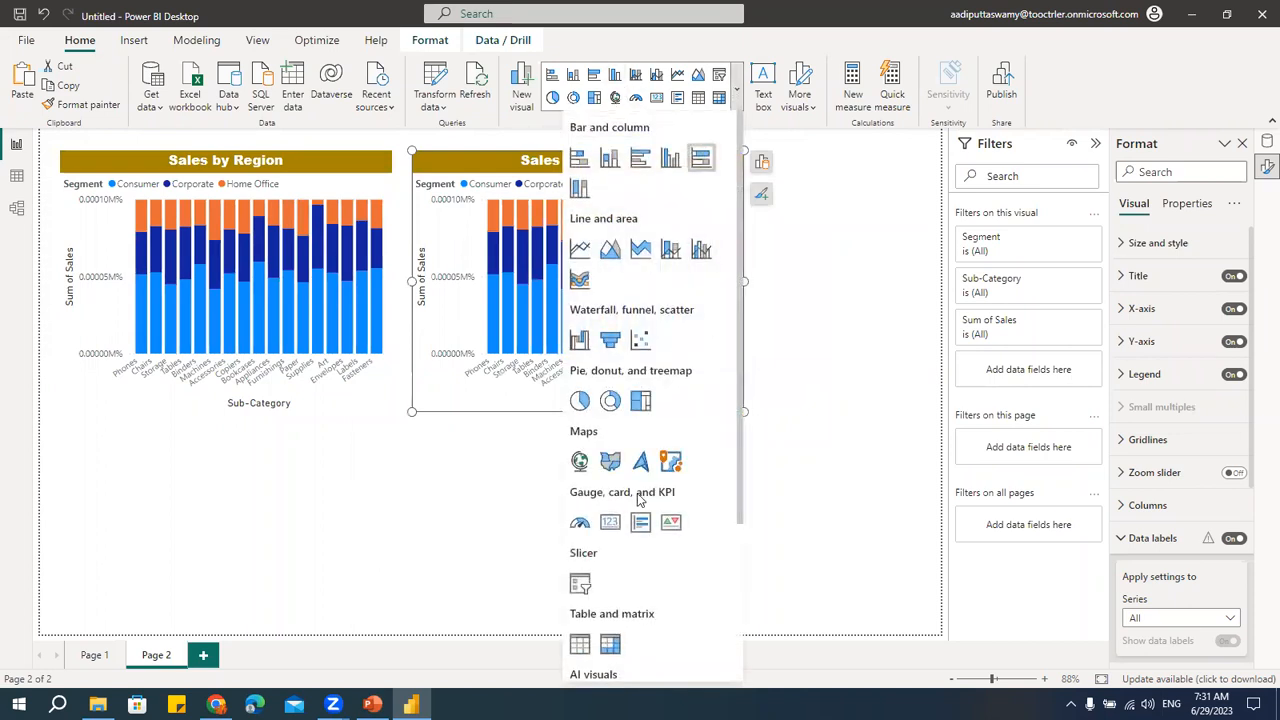
{"action": "left_click", "coordinate": [700, 159]}
{"action": "left_click_drag", "start_coordinate": [578, 411], "coordinate": [590, 607]}
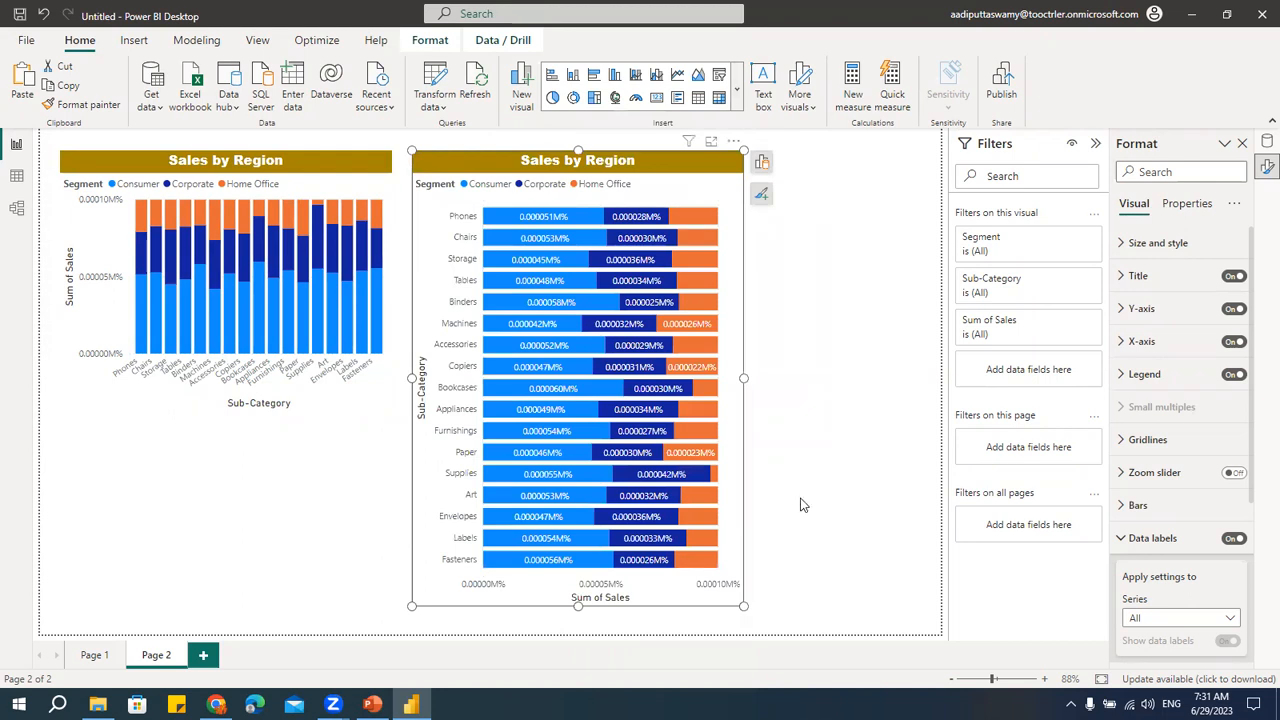
- Turn off the data labels of the 100% stacked bar chart and deselect it
{"action": "left_click", "coordinate": [761, 193]}
{"action": "left_click", "coordinate": [792, 315]}
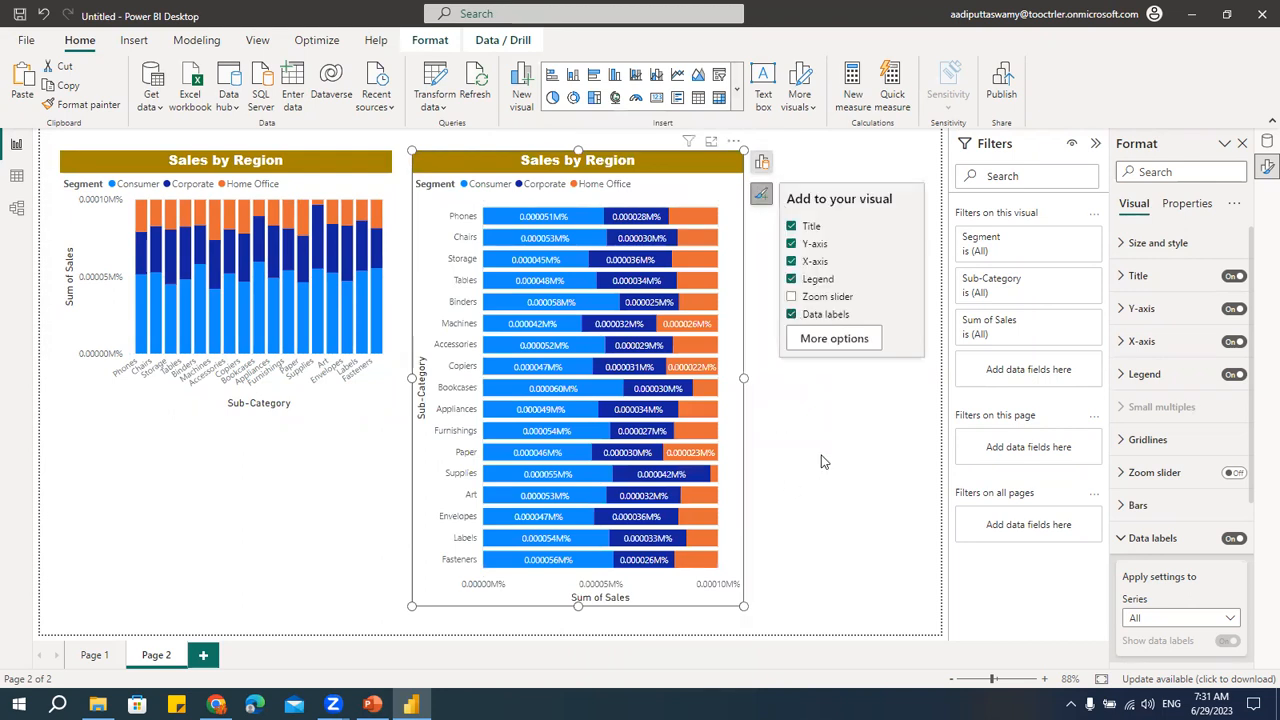
{"action": "left_click", "coordinate": [822, 457]}
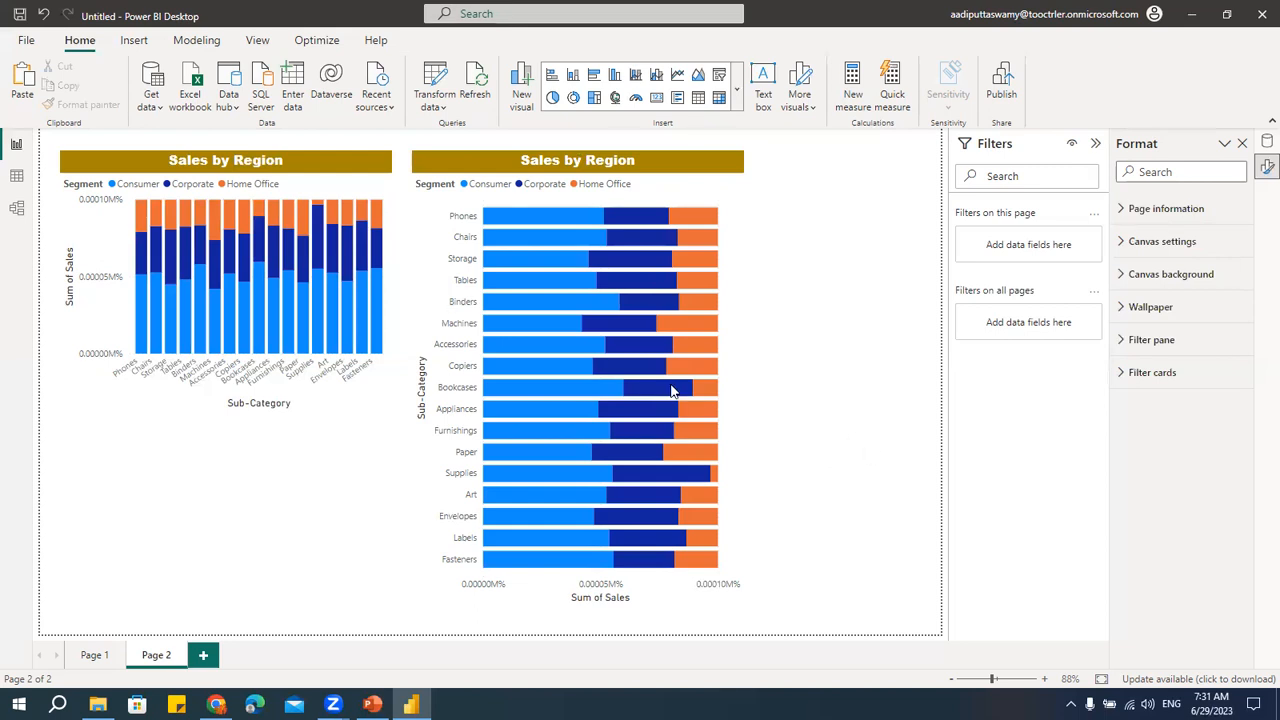
- Add a third report page and insert a slightly enlarged, empty pie chart on it
{"action": "left_click", "coordinate": [203, 655]}
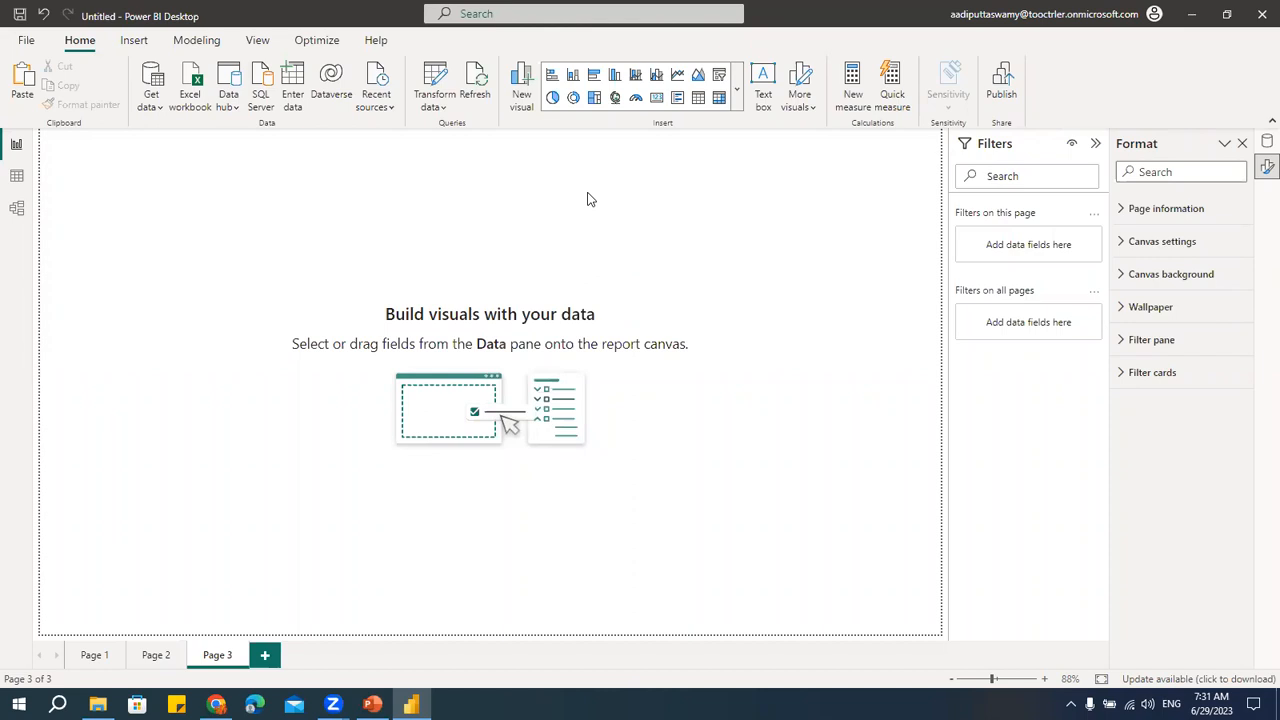
{"action": "left_click", "coordinate": [552, 97]}
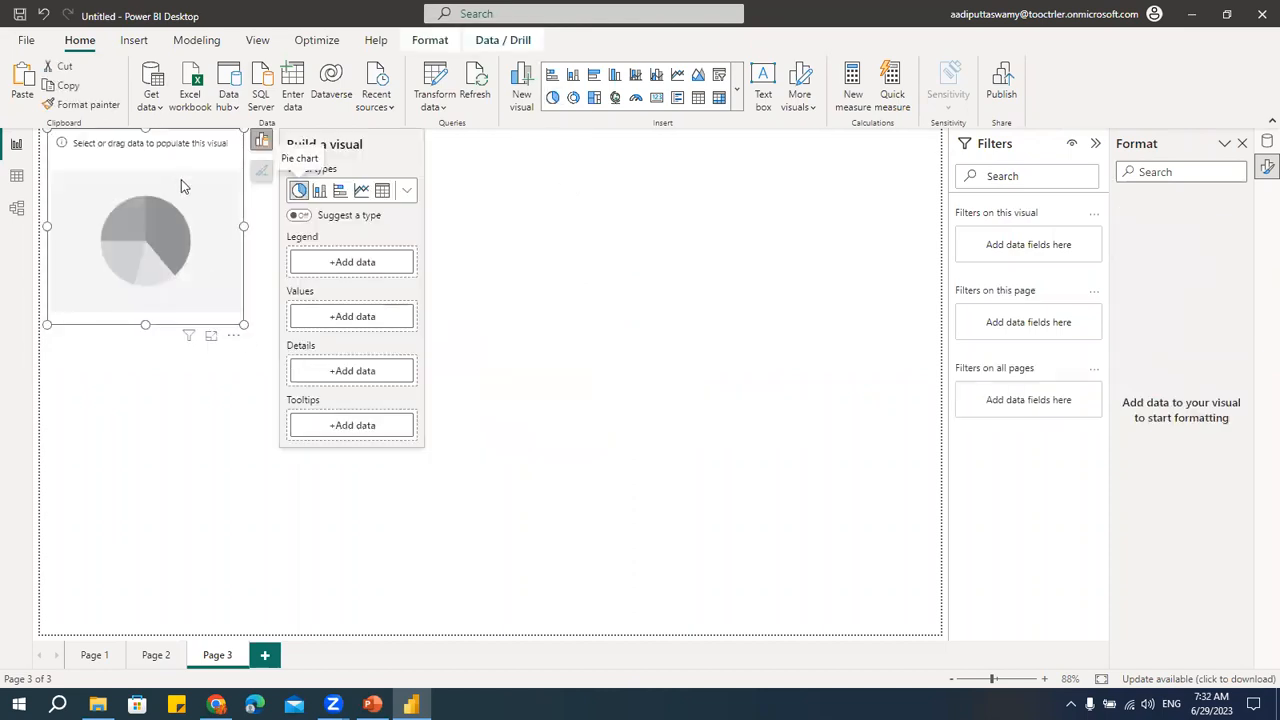
{"action": "left_click", "coordinate": [252, 337]}
{"action": "left_click_drag", "start_coordinate": [252, 337], "coordinate": [273, 352]}
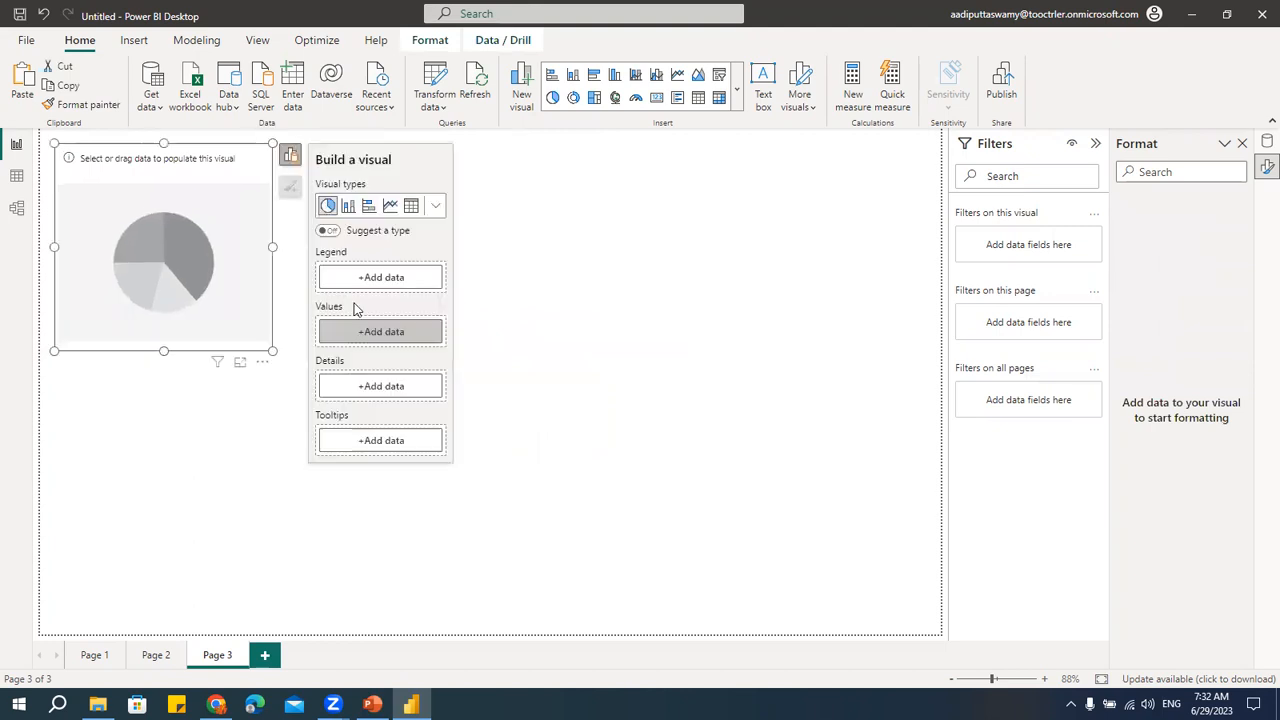
- Assign Region as the pie chart's legend and Sales as its values, and delete the chart
{"action": "left_click", "coordinate": [374, 281]}
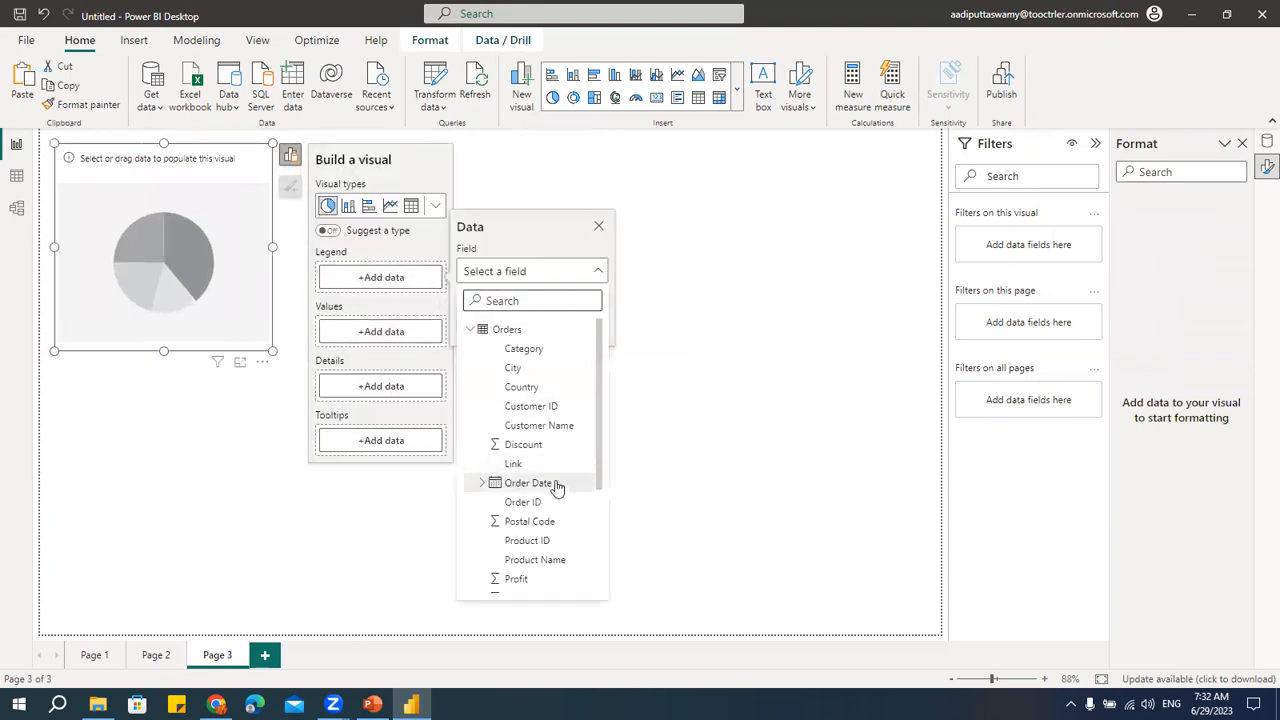
{"action": "scroll", "coordinate": [527, 453], "scroll_direction": "down", "scroll_amount": 4}
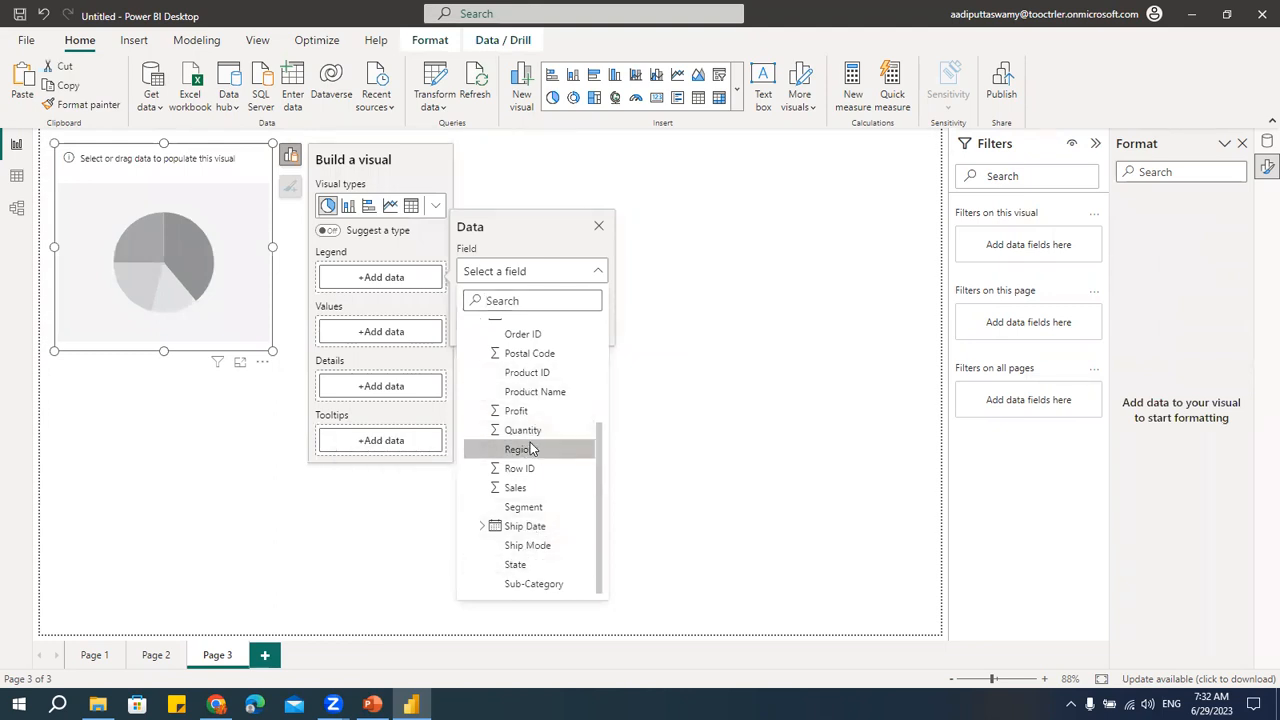
{"action": "left_click", "coordinate": [520, 449]}
{"action": "left_click", "coordinate": [380, 359]}
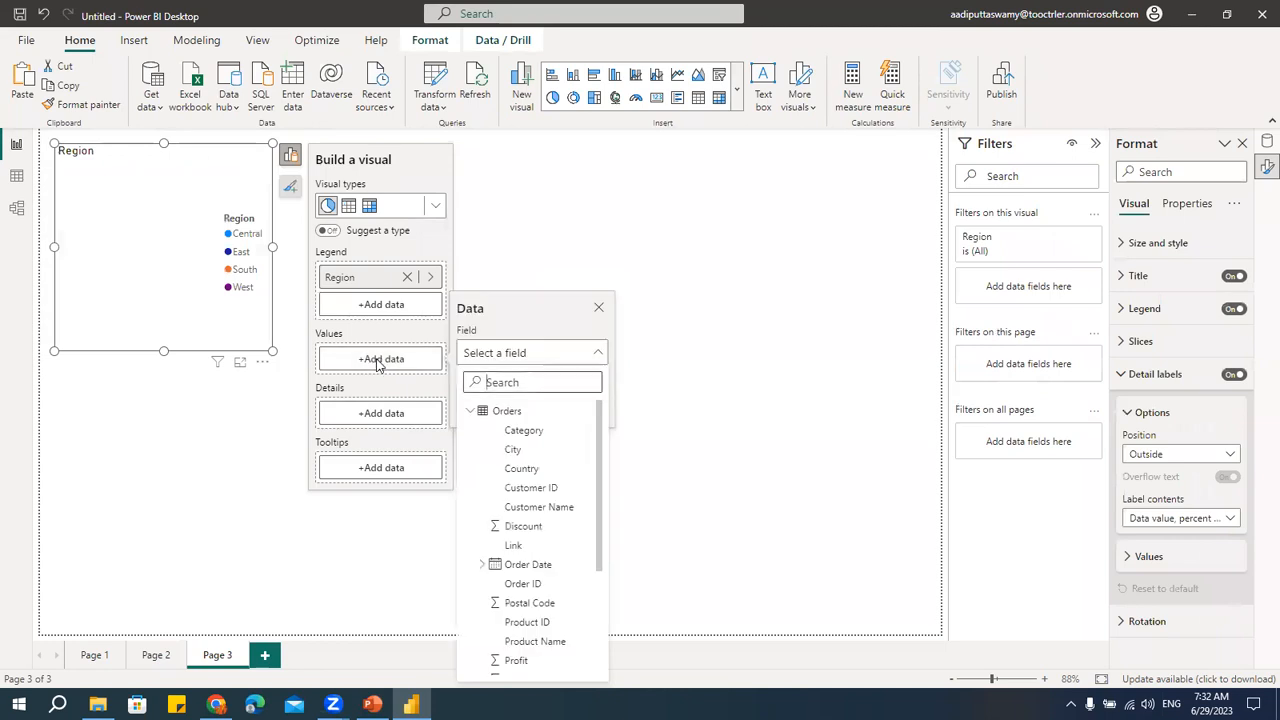
{"action": "scroll", "coordinate": [530, 540], "scroll_direction": "down", "scroll_amount": 3}
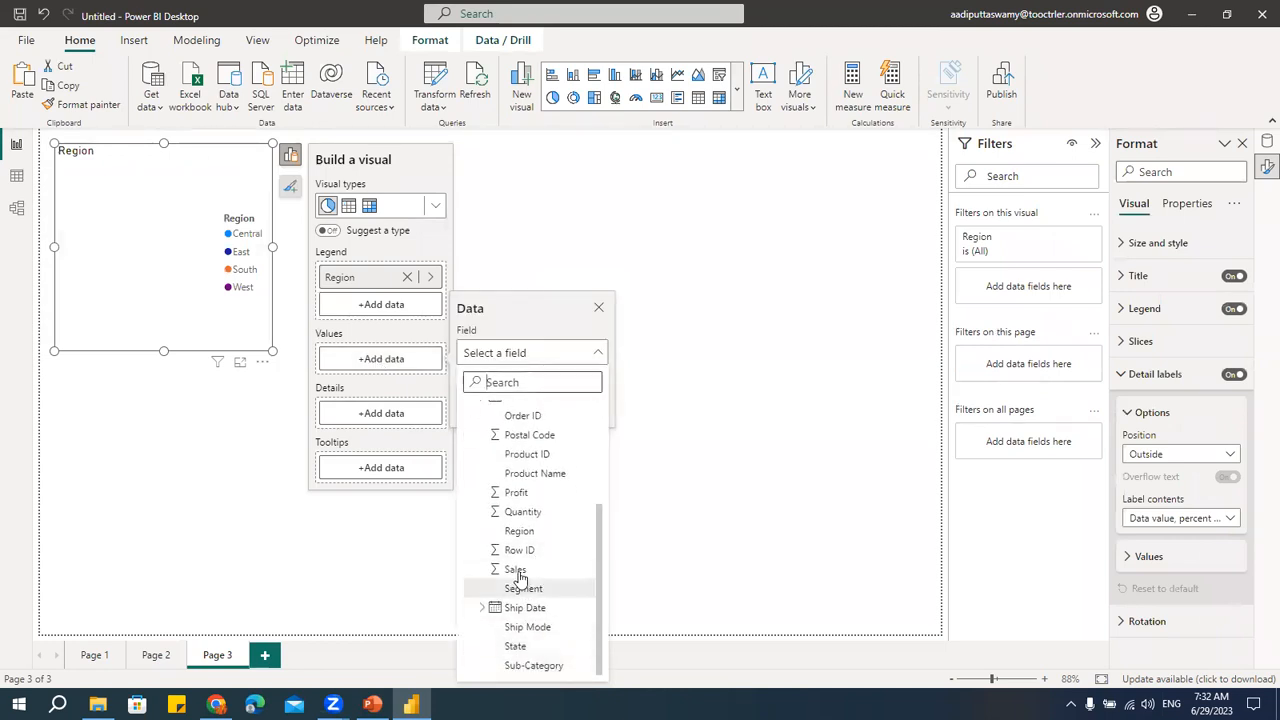
{"action": "left_click", "coordinate": [518, 572]}
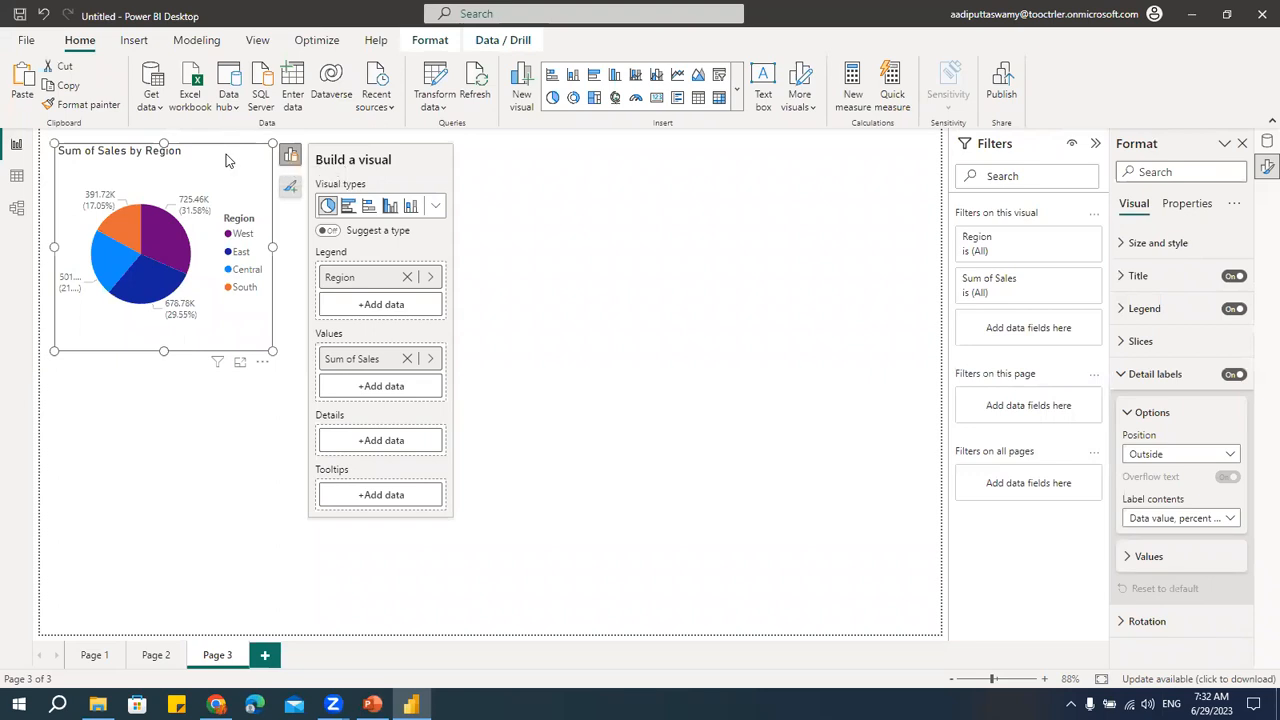
{"action": "key", "text": "Delete"}
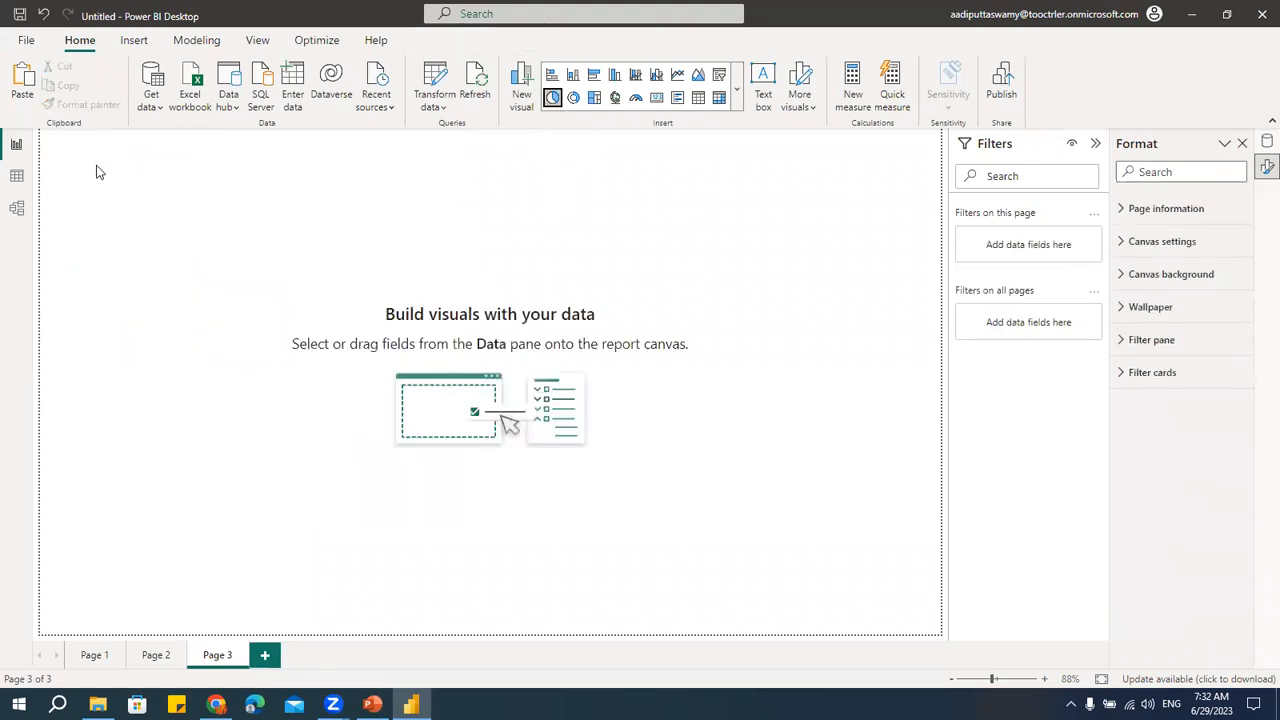
- Place an empty pie chart on Page 3 again, add the Region and Sales fields to it, and enlarge the chart
{"action": "key", "text": "ctrl+z"}
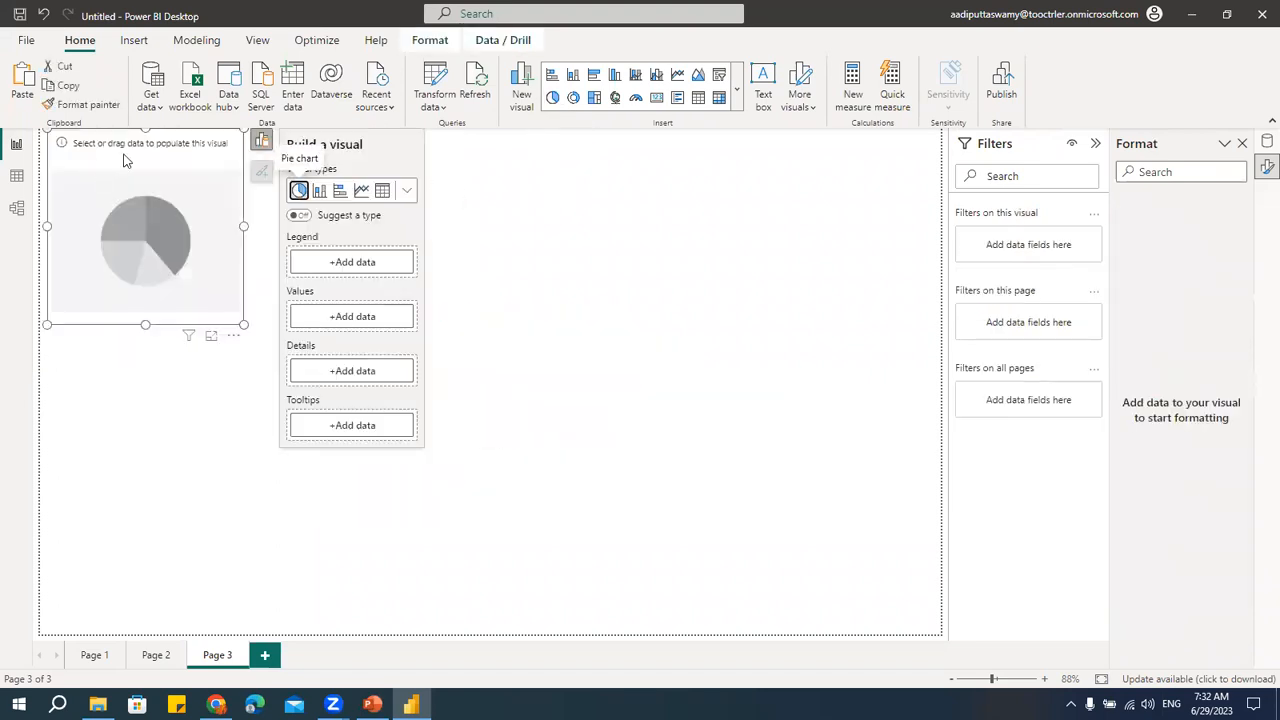
{"action": "left_click", "coordinate": [1264, 144]}
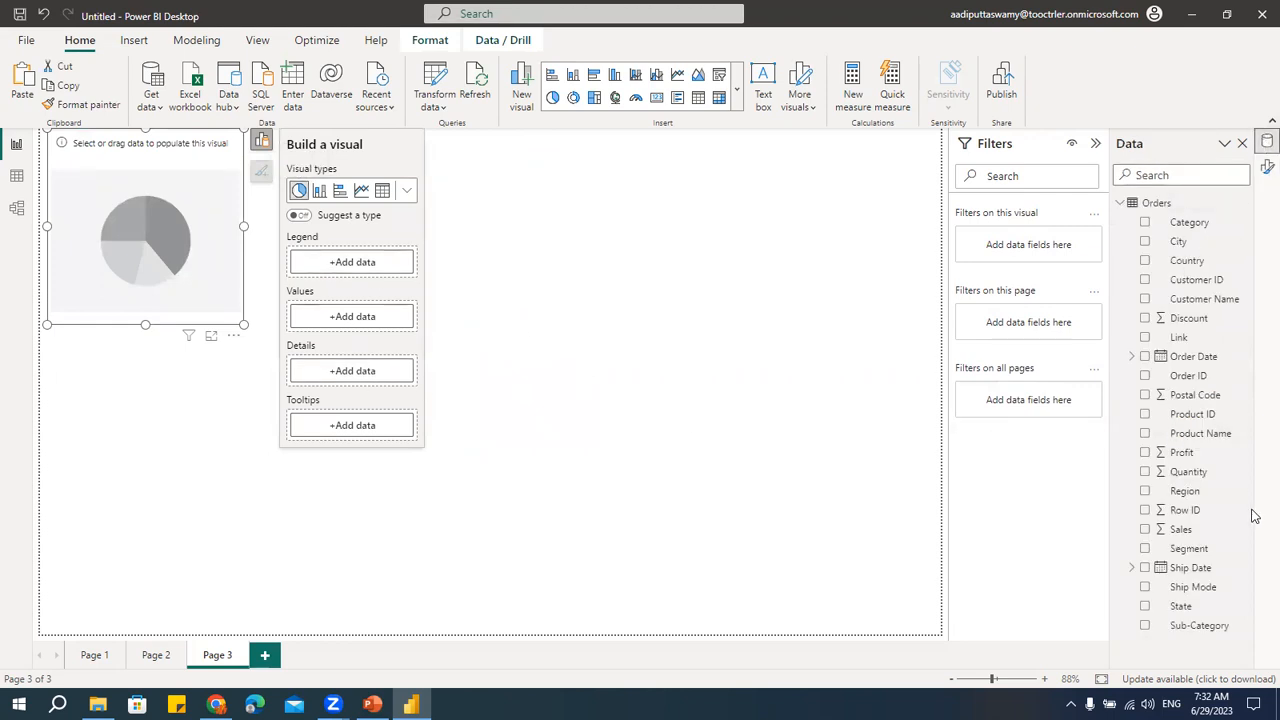
{"action": "left_click", "coordinate": [1145, 491]}
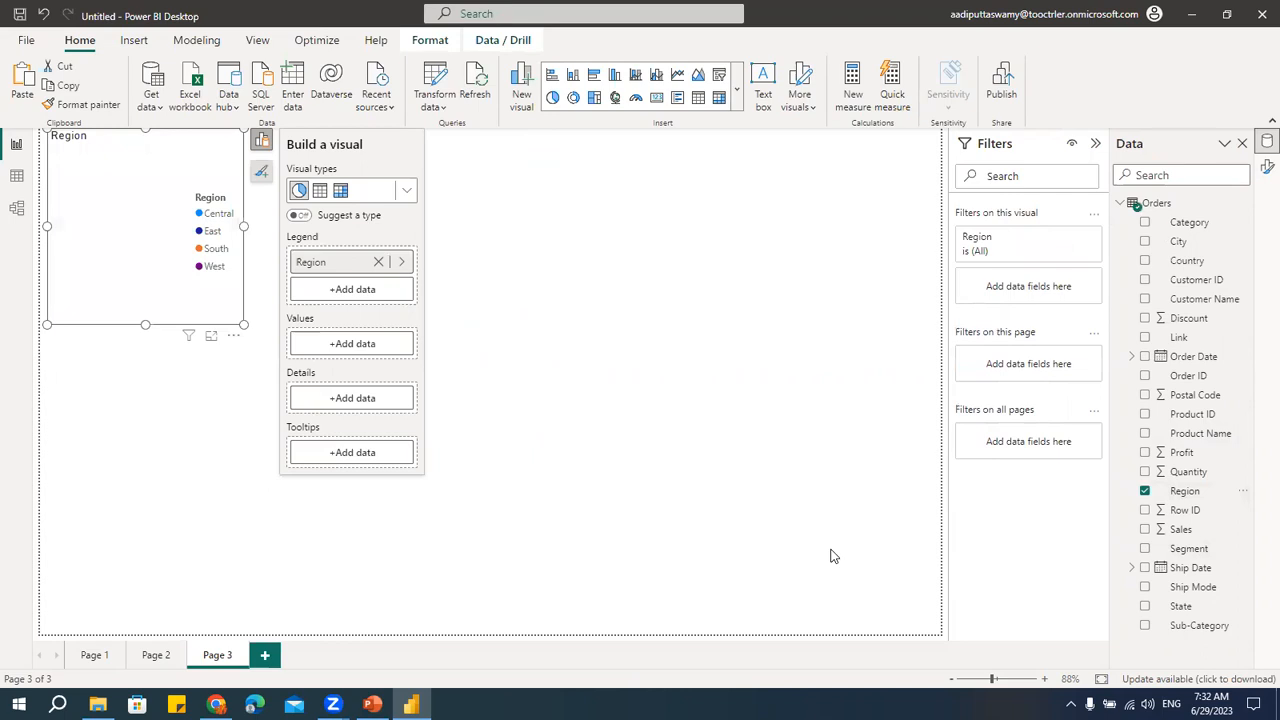
{"action": "left_click", "coordinate": [1145, 530]}
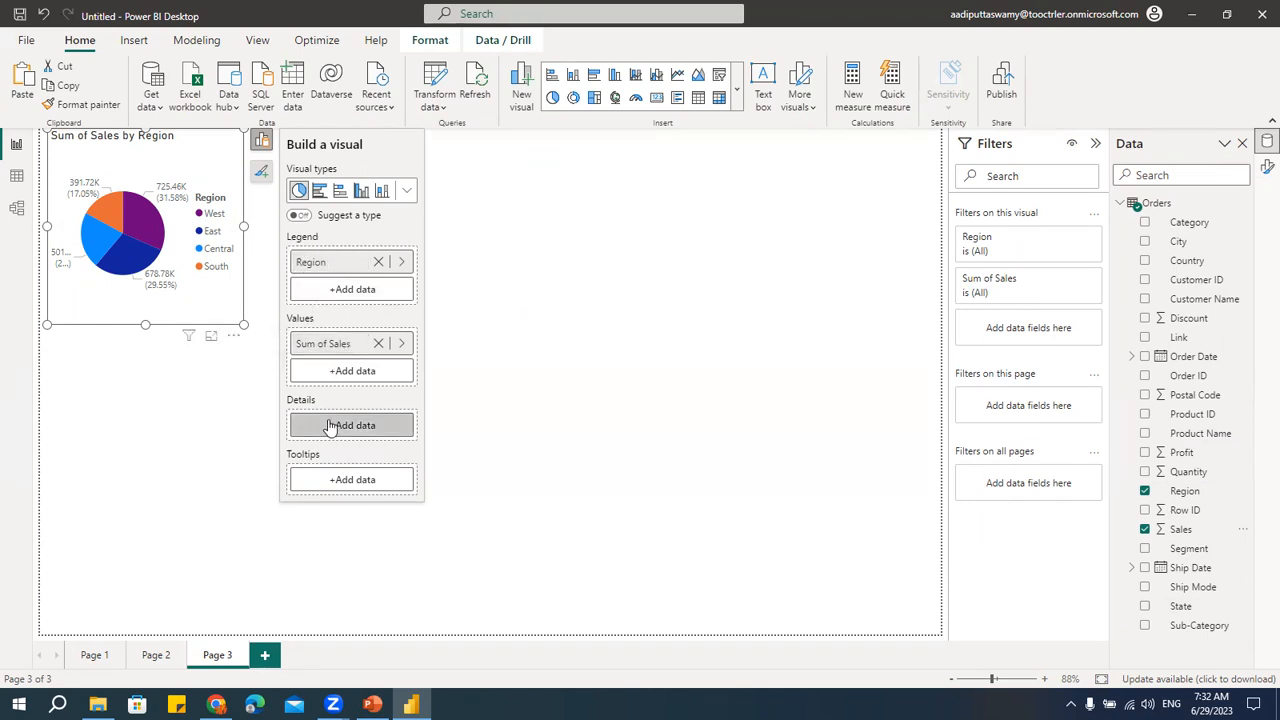
{"action": "mouse_move", "coordinate": [330, 344]}
{"action": "left_mouse_down"}
{"action": "mouse_move", "coordinate": [326, 443]}
{"action": "mouse_move", "coordinate": [326, 350]}
{"action": "left_mouse_up"}
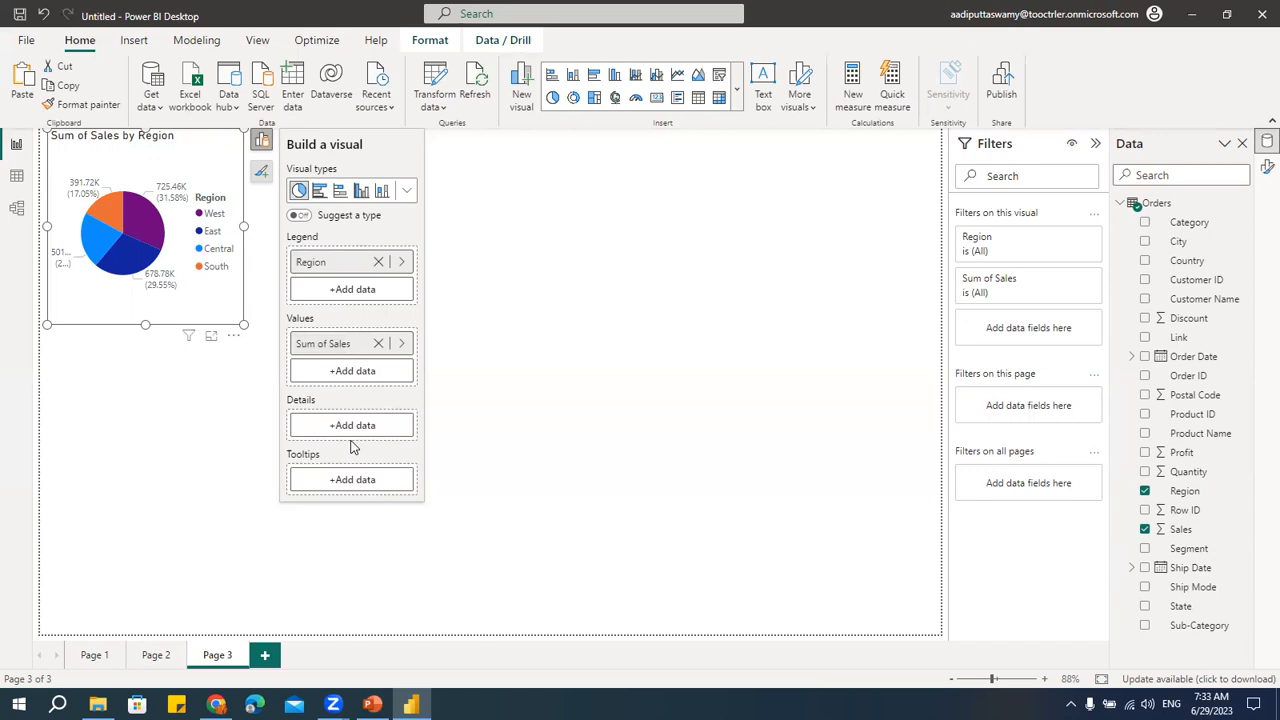
{"action": "left_click_drag", "start_coordinate": [243, 325], "coordinate": [330, 389]}
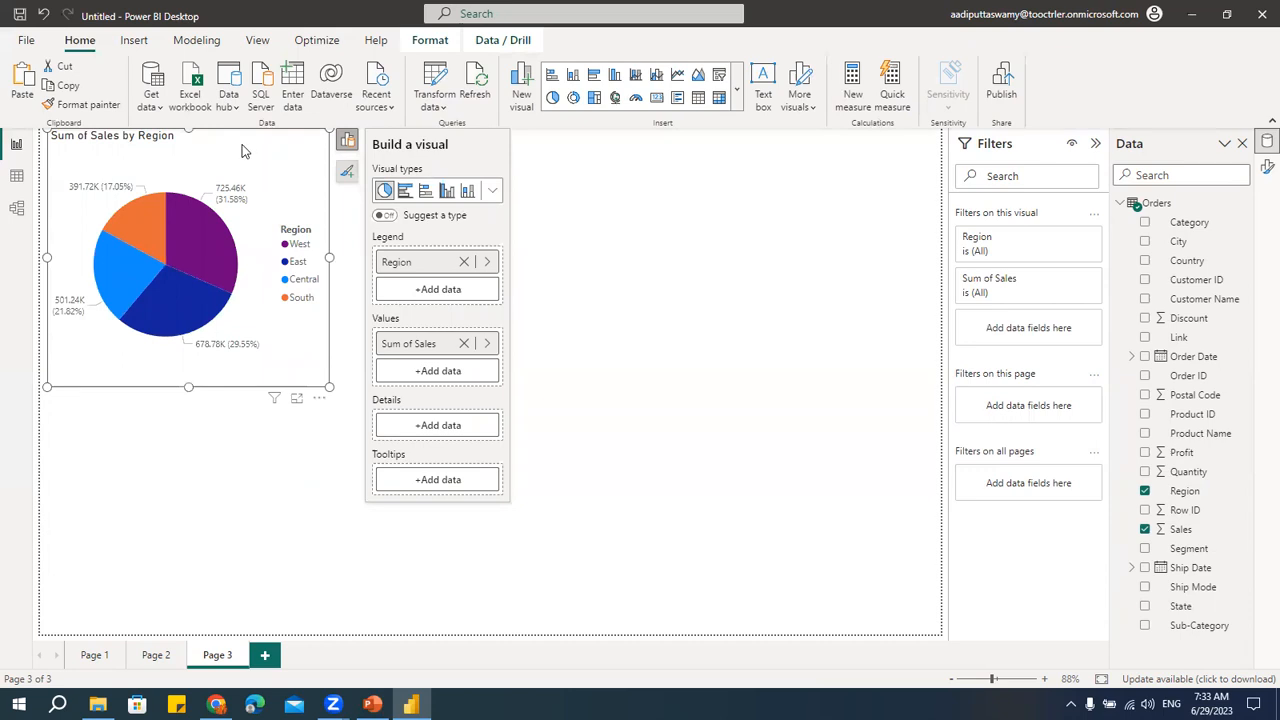
- Change the pie chart's legend field from Region to Segment
{"action": "mouse_move", "coordinate": [194, 237]}
{"action": "mouse_move", "coordinate": [209, 260]}
{"action": "left_click", "coordinate": [409, 268]}
{"action": "left_click", "coordinate": [545, 258]}
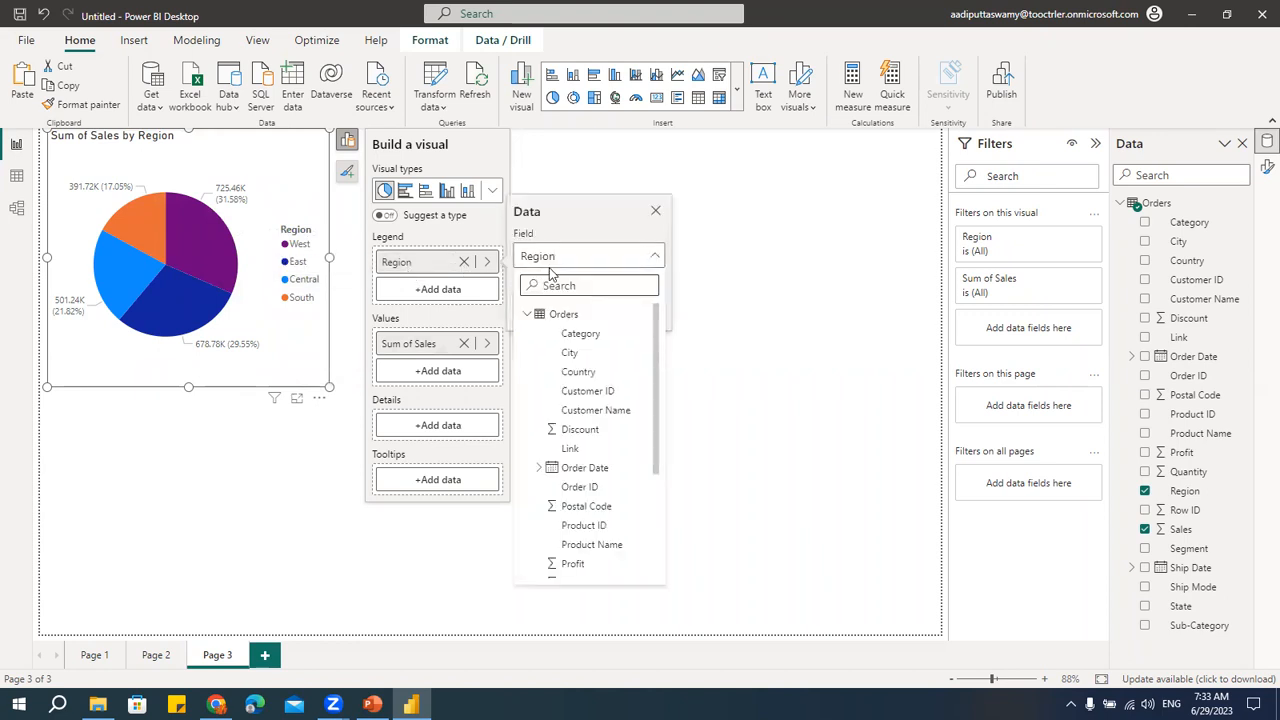
{"action": "scroll", "coordinate": [595, 500], "scroll_direction": "down", "scroll_amount": 2}
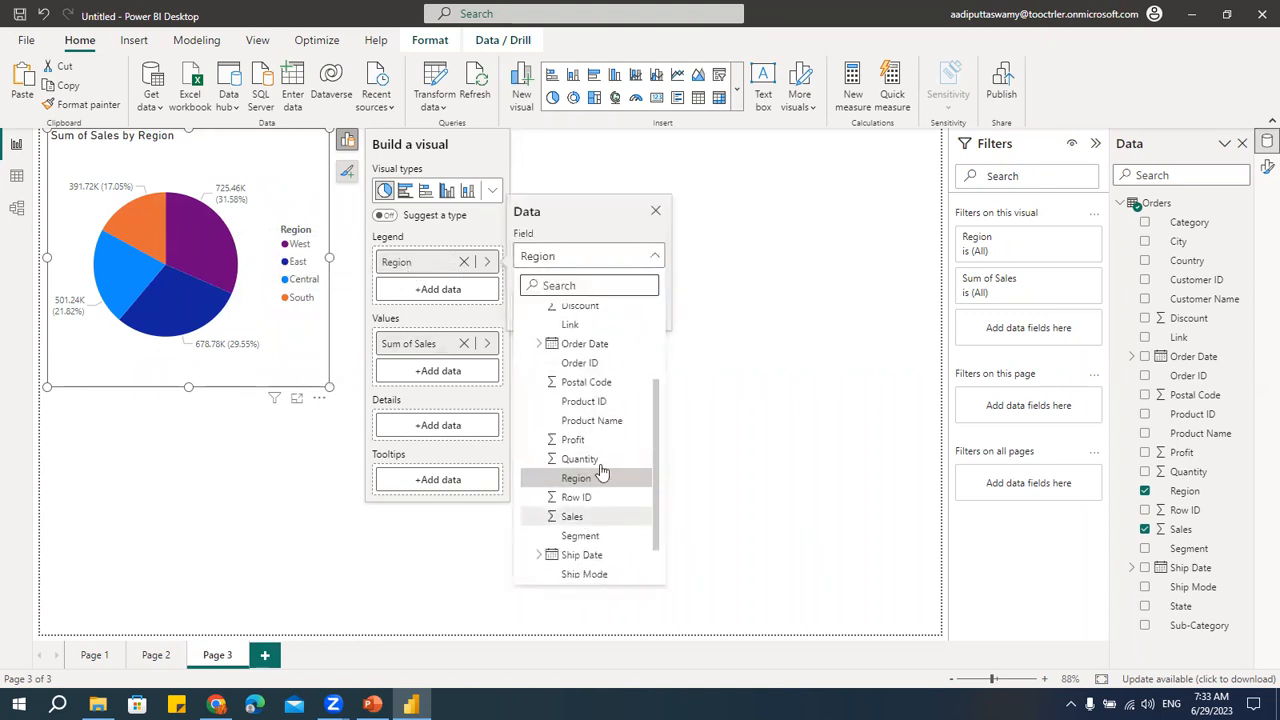
{"action": "left_click", "coordinate": [585, 536]}
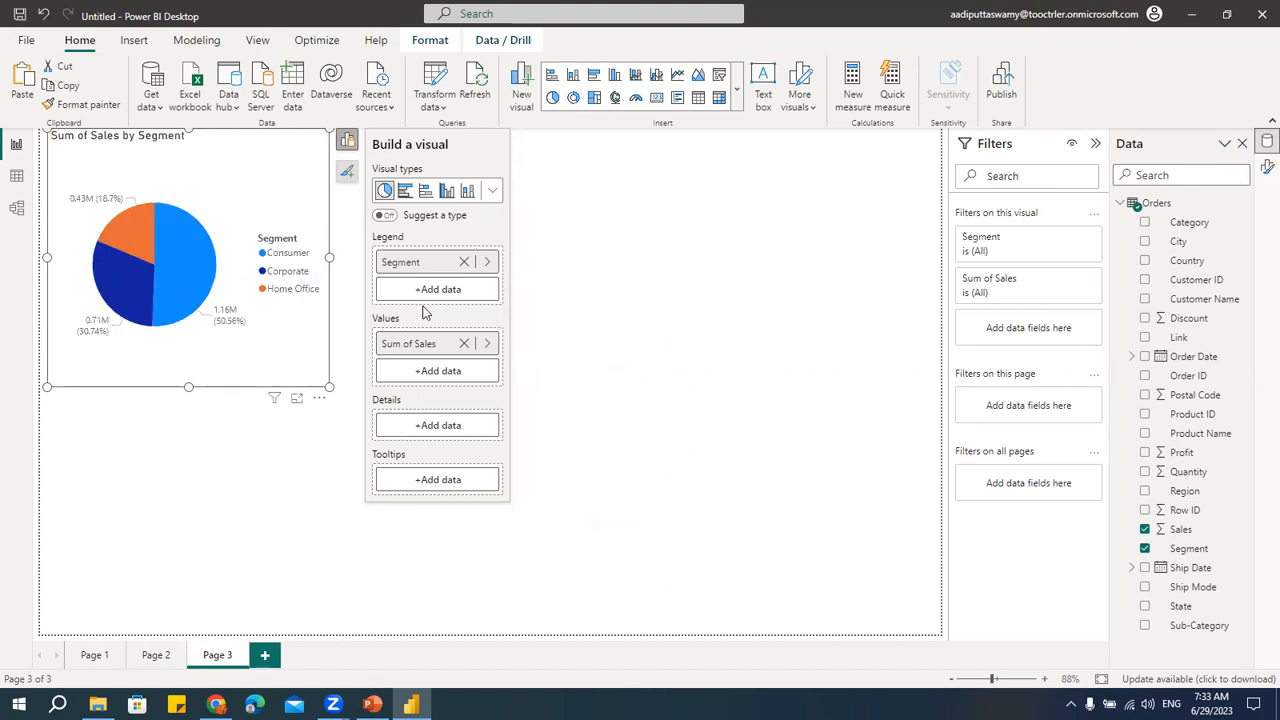
- Replace the pie chart's legend field with Sub-Category
{"action": "left_click", "coordinate": [414, 261]}
{"action": "left_click", "coordinate": [577, 262]}
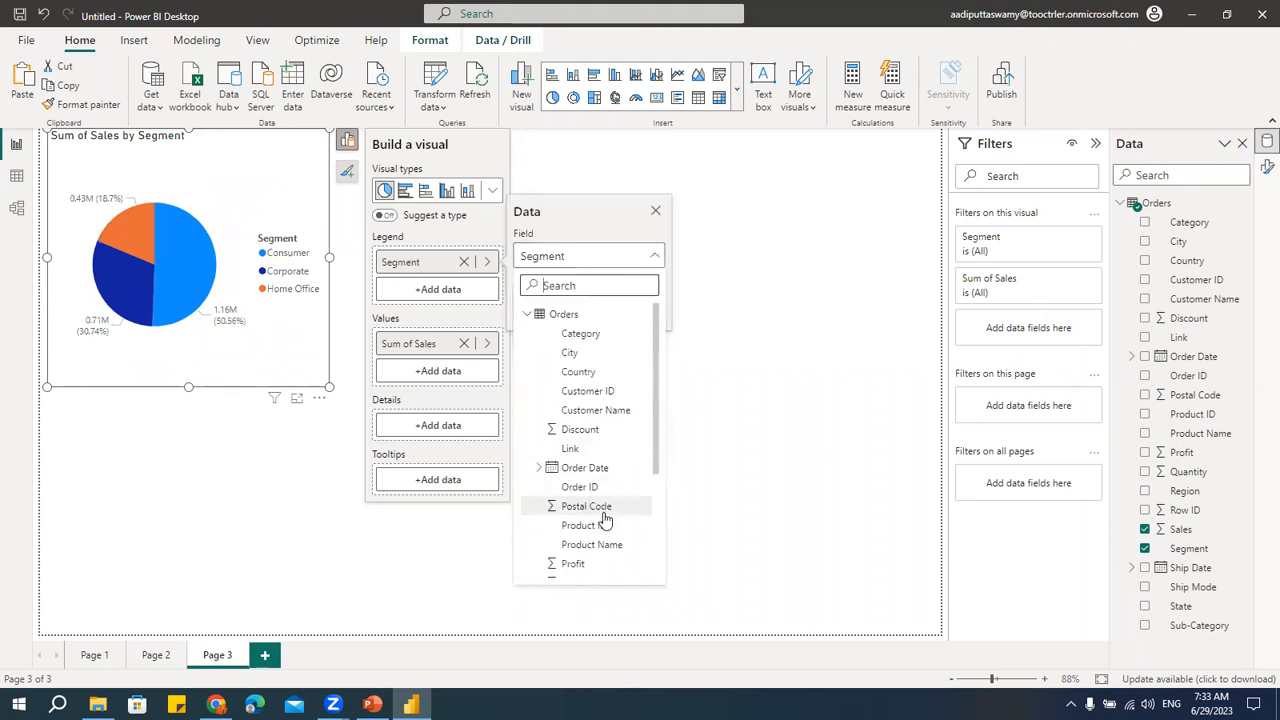
{"action": "scroll", "coordinate": [590, 505], "scroll_direction": "down", "scroll_amount": 3}
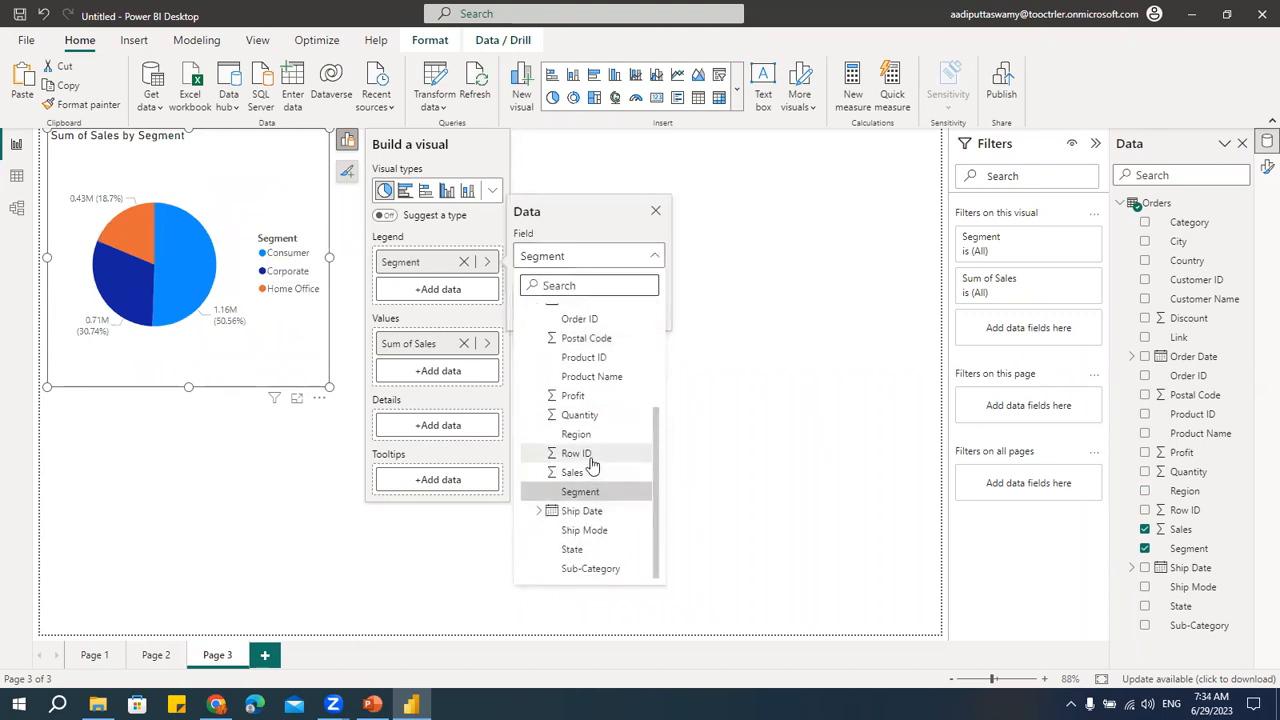
{"action": "left_click", "coordinate": [590, 568]}
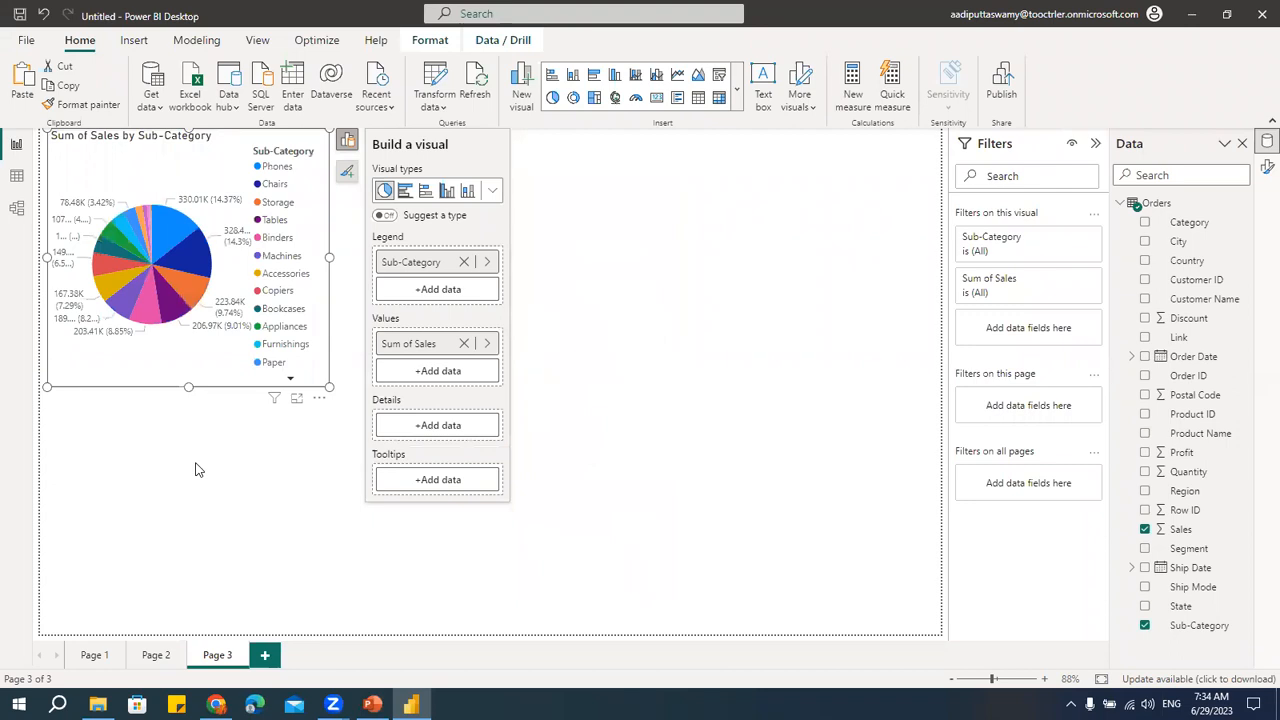
- Set the pie chart's legend field back to Region
{"action": "left_click", "coordinate": [407, 263]}
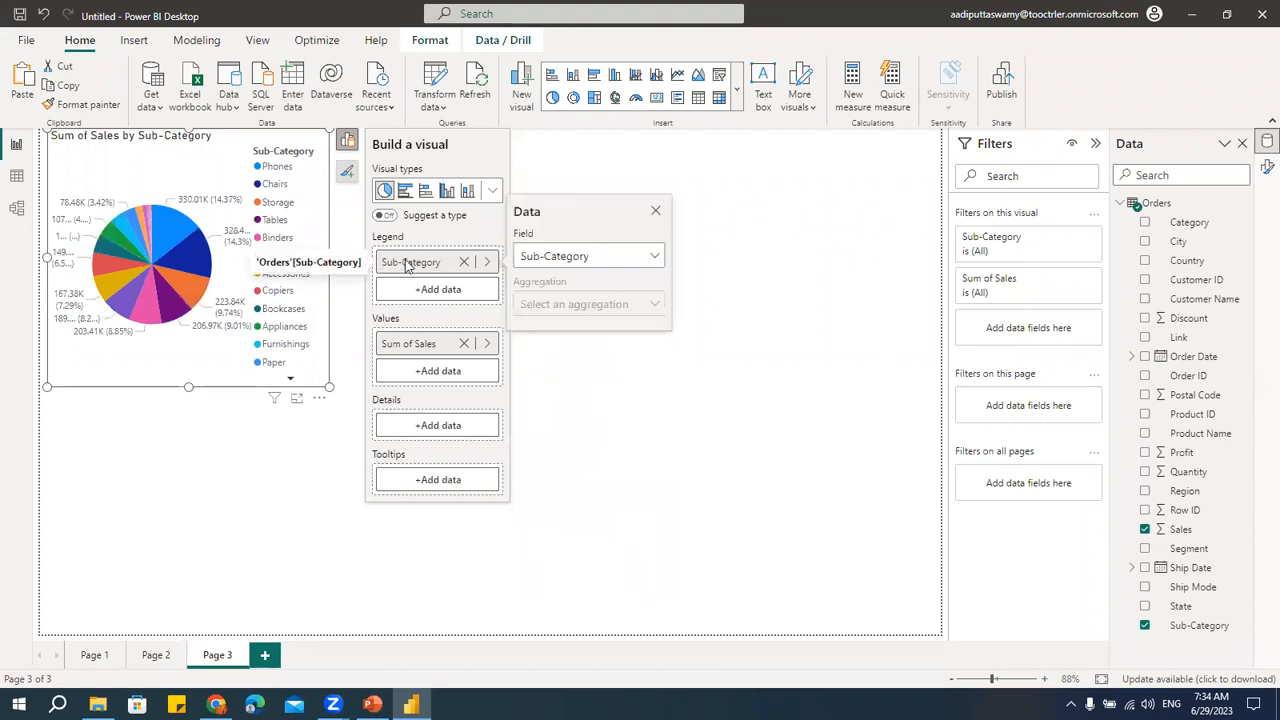
{"action": "left_click", "coordinate": [580, 256]}
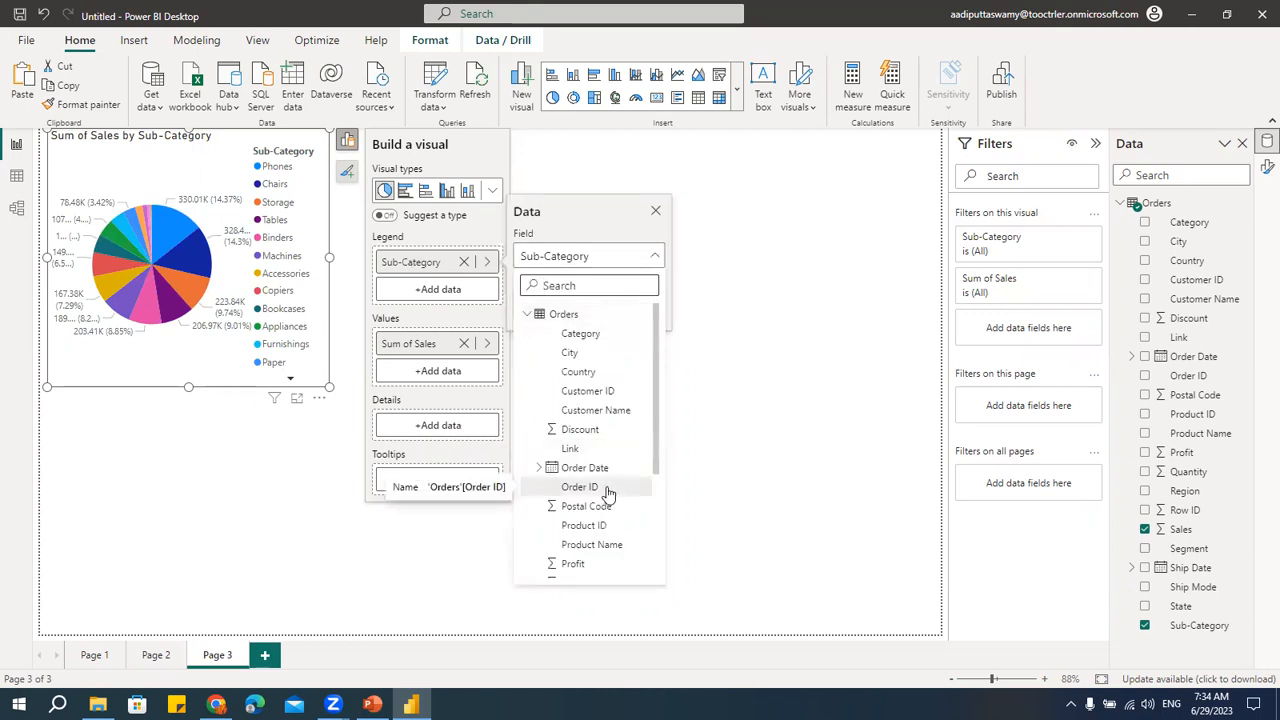
{"action": "scroll", "coordinate": [590, 527], "scroll_direction": "down", "scroll_amount": 3}
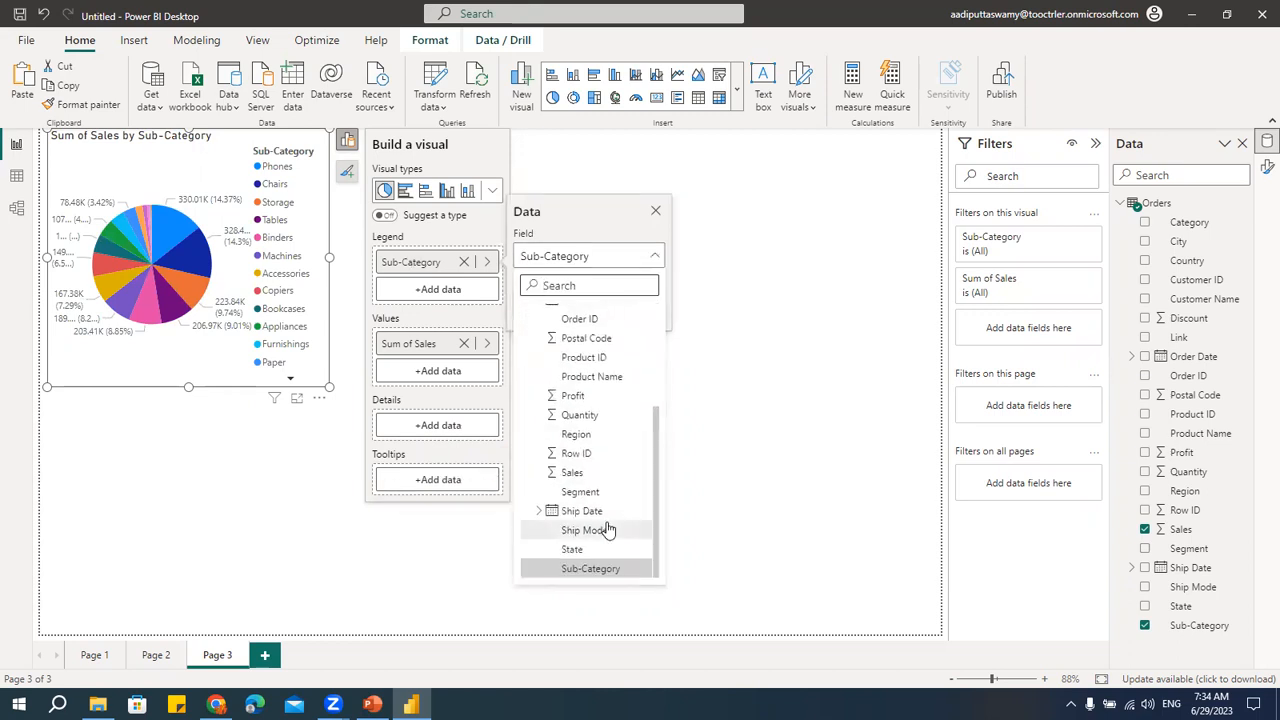
{"action": "left_click", "coordinate": [578, 435]}
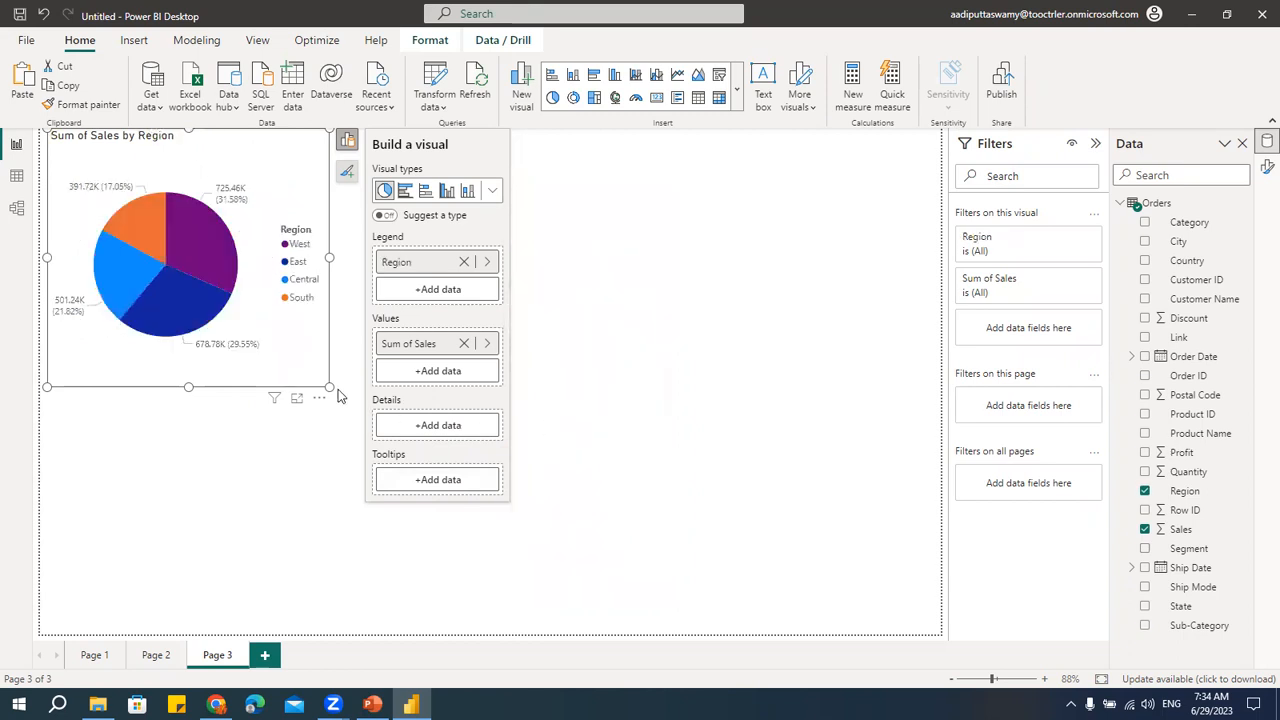
- Enlarge the sales by region pie chart slightly and paste a copy of it on Page 3
{"action": "left_click_drag", "start_coordinate": [330, 387], "coordinate": [369, 407]}
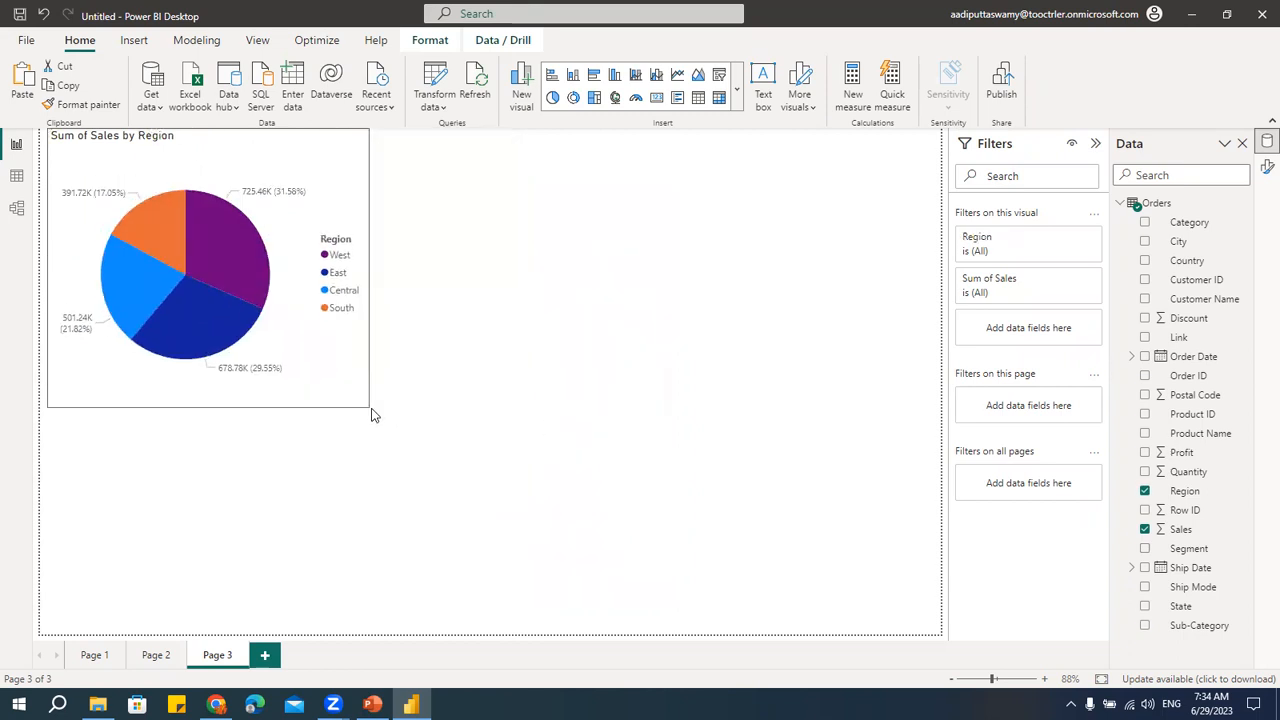
{"action": "left_click", "coordinate": [683, 271]}
{"action": "left_click", "coordinate": [346, 151]}
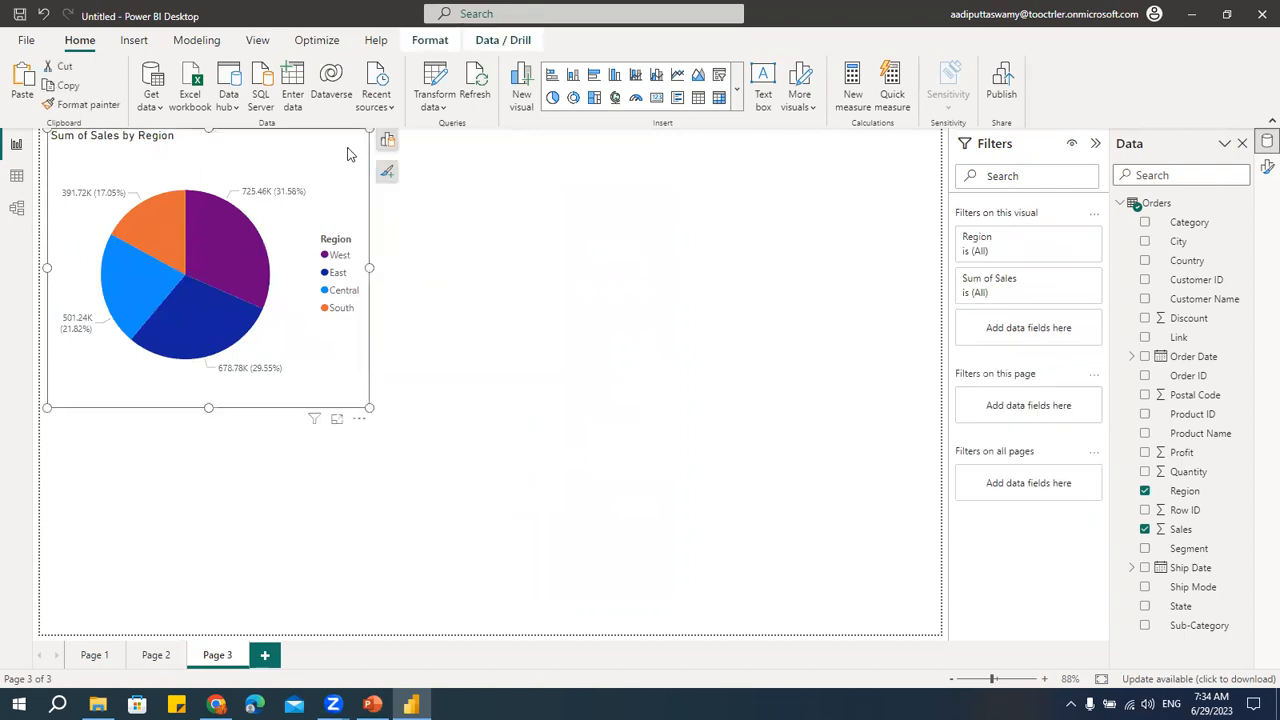
{"action": "key", "text": "ctrl+c"}
{"action": "key", "text": "ctrl+v"}
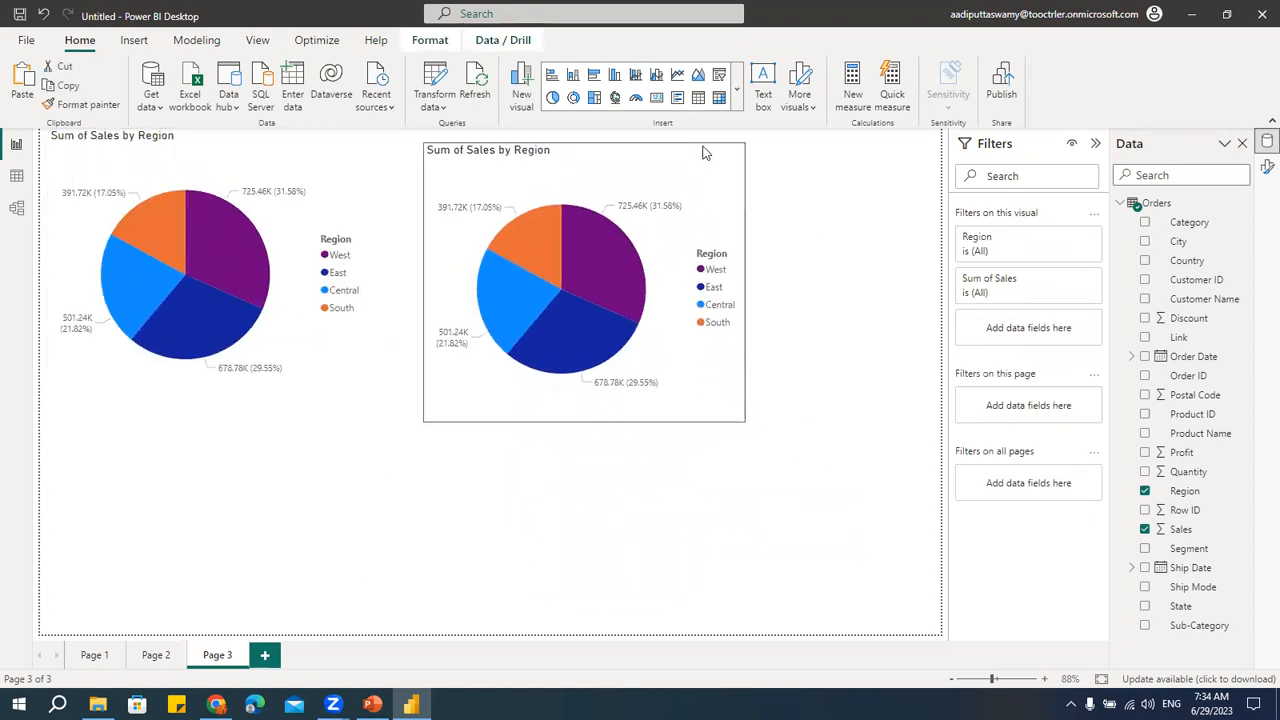
- Move the original pie chart down a little and align the copy beside it at the same height
{"action": "left_click", "coordinate": [366, 162]}
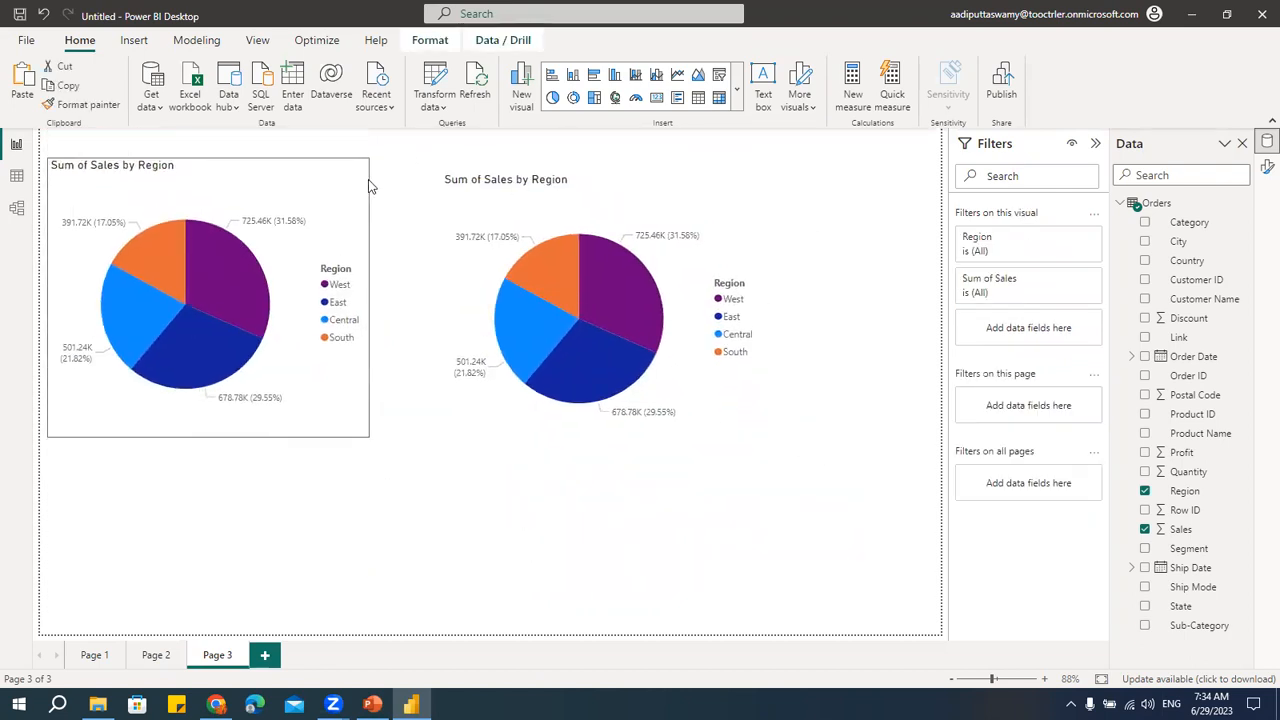
{"action": "left_click", "coordinate": [629, 194]}
{"action": "left_click_drag", "start_coordinate": [629, 194], "coordinate": [656, 176]}
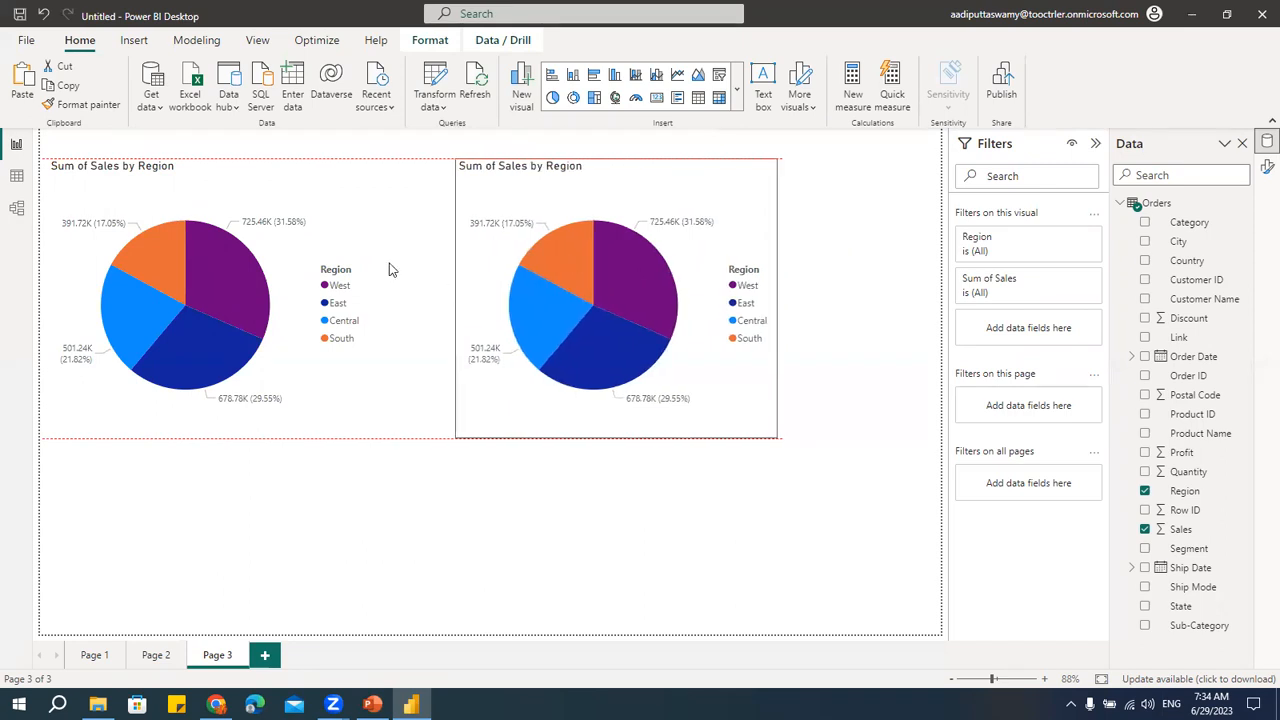
- Convert the copied pie chart to a donut chart, turn off its legend and deselect it
{"action": "left_click", "coordinate": [573, 98]}
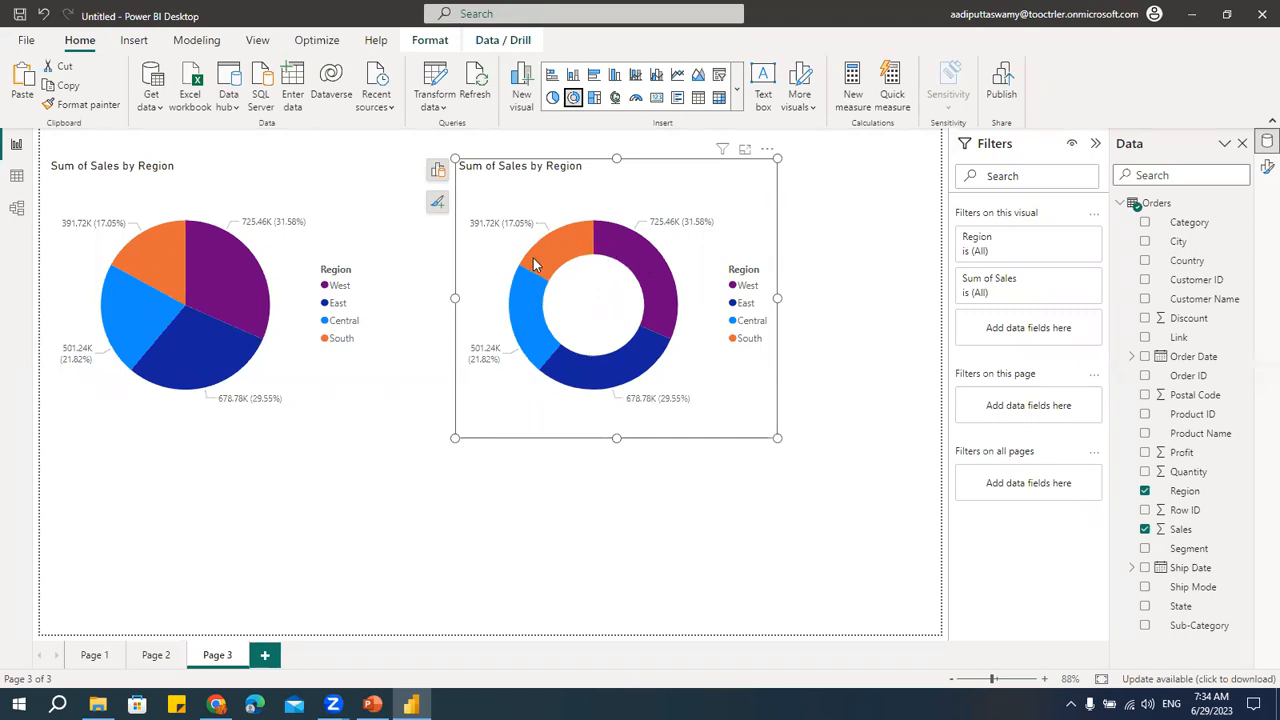
{"action": "left_click", "coordinate": [750, 303]}
{"action": "left_click", "coordinate": [753, 277]}
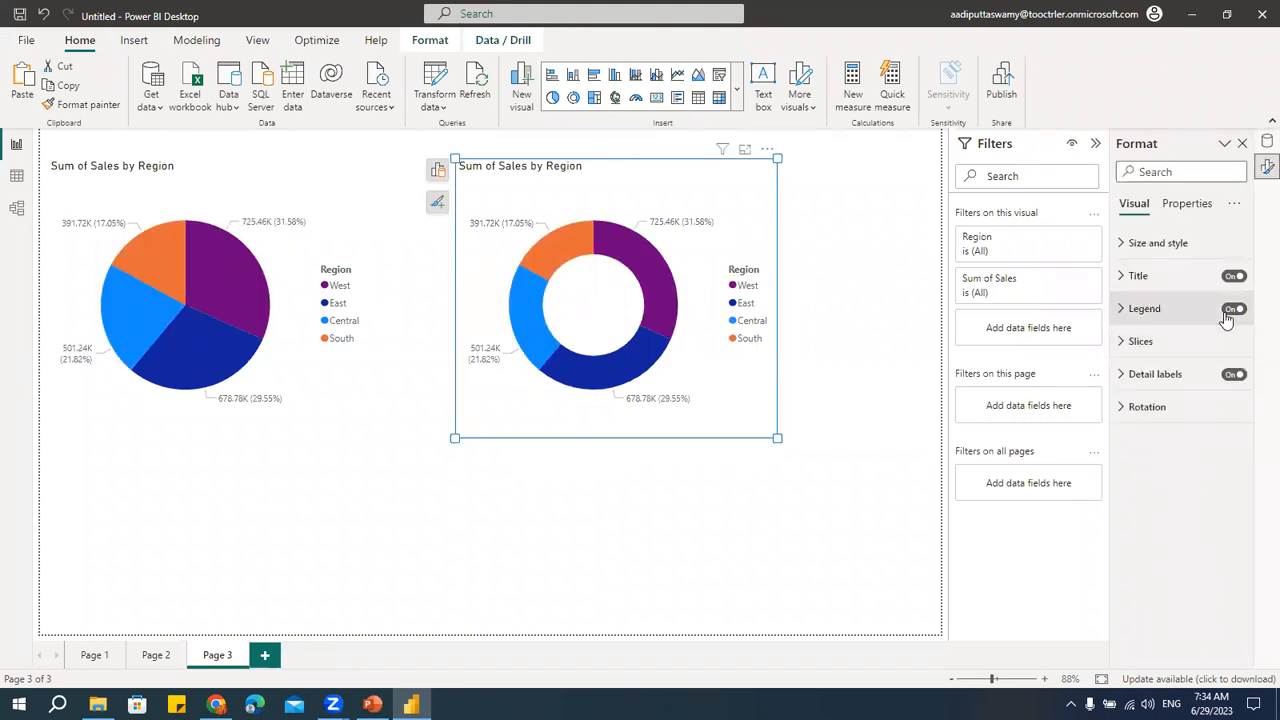
{"action": "left_click", "coordinate": [1233, 309]}
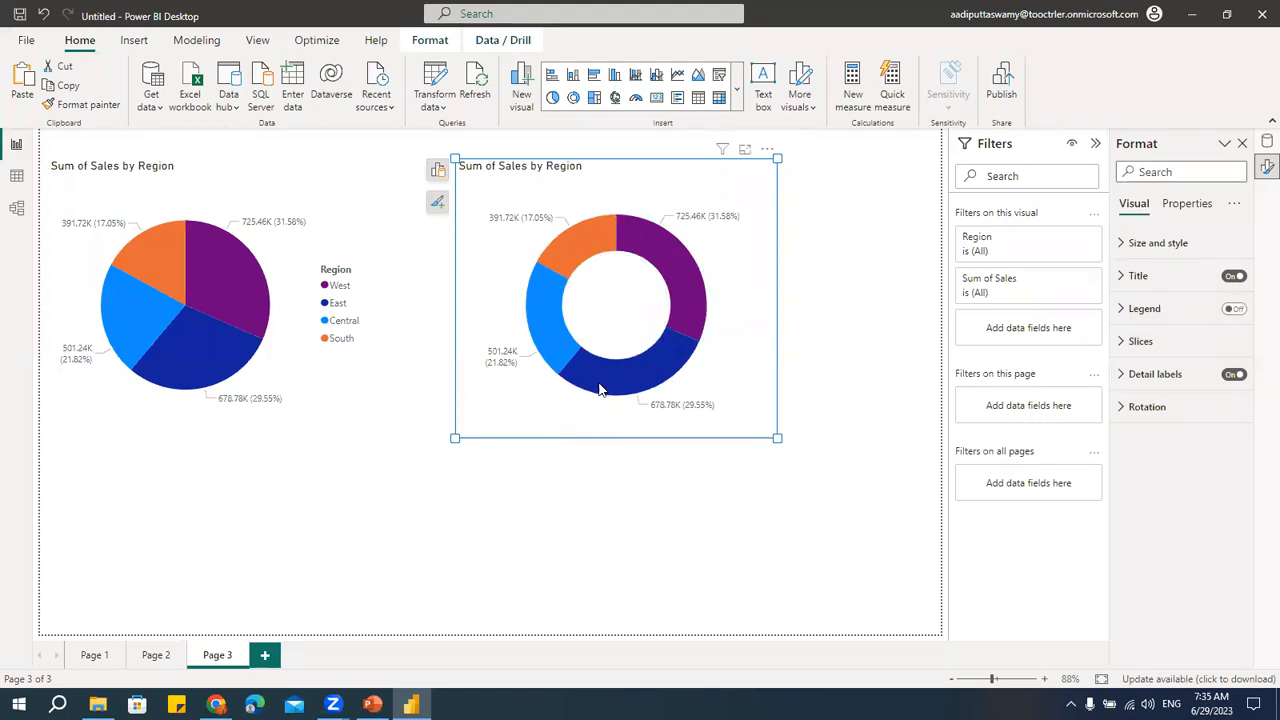
{"action": "left_click", "coordinate": [842, 251]}
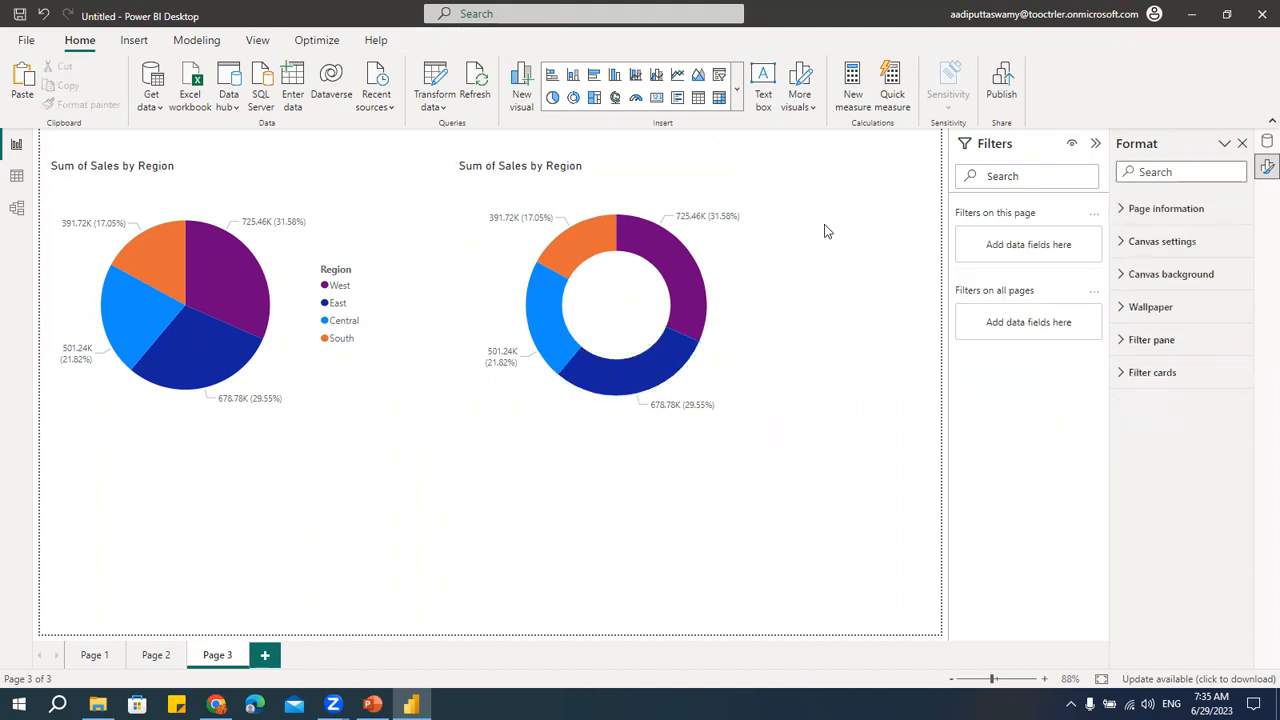
- Insert a card visual on Page 3, assign Sales as its field and deselect it
{"action": "left_click", "coordinate": [738, 93]}
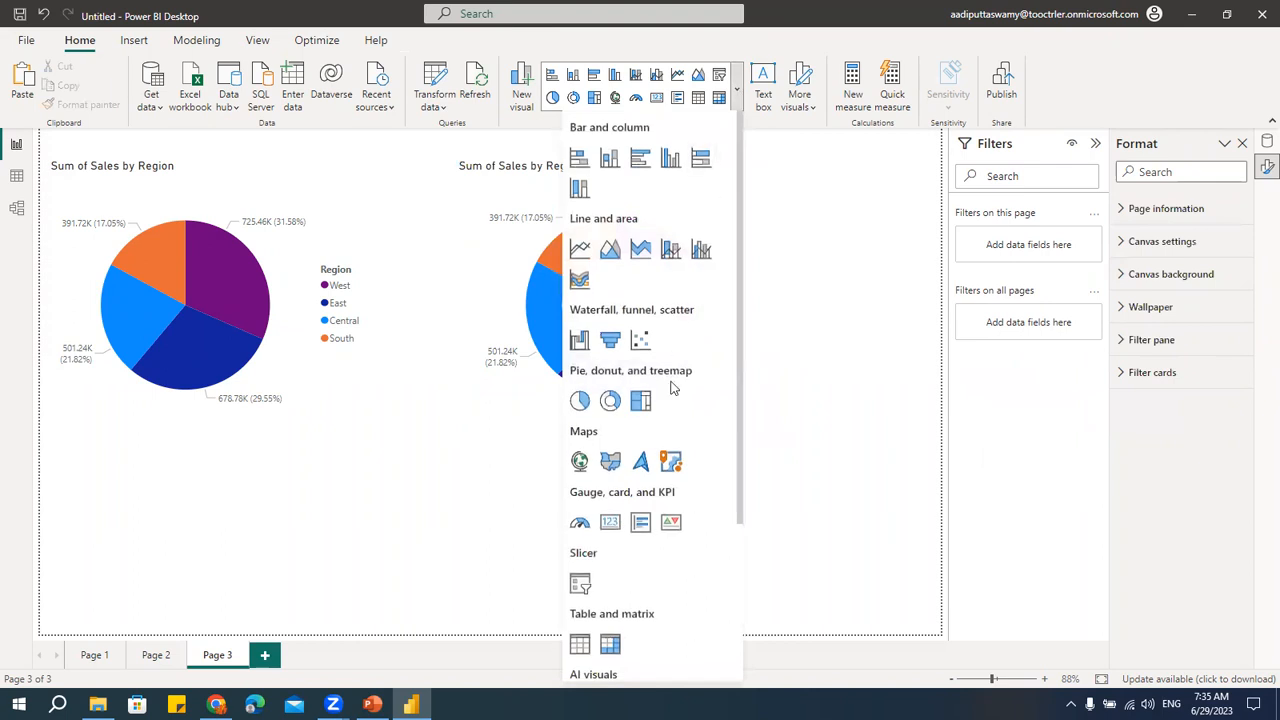
{"action": "left_click", "coordinate": [610, 523]}
{"action": "left_click_drag", "start_coordinate": [245, 460], "coordinate": [514, 397]}
{"action": "left_click", "coordinate": [739, 524]}
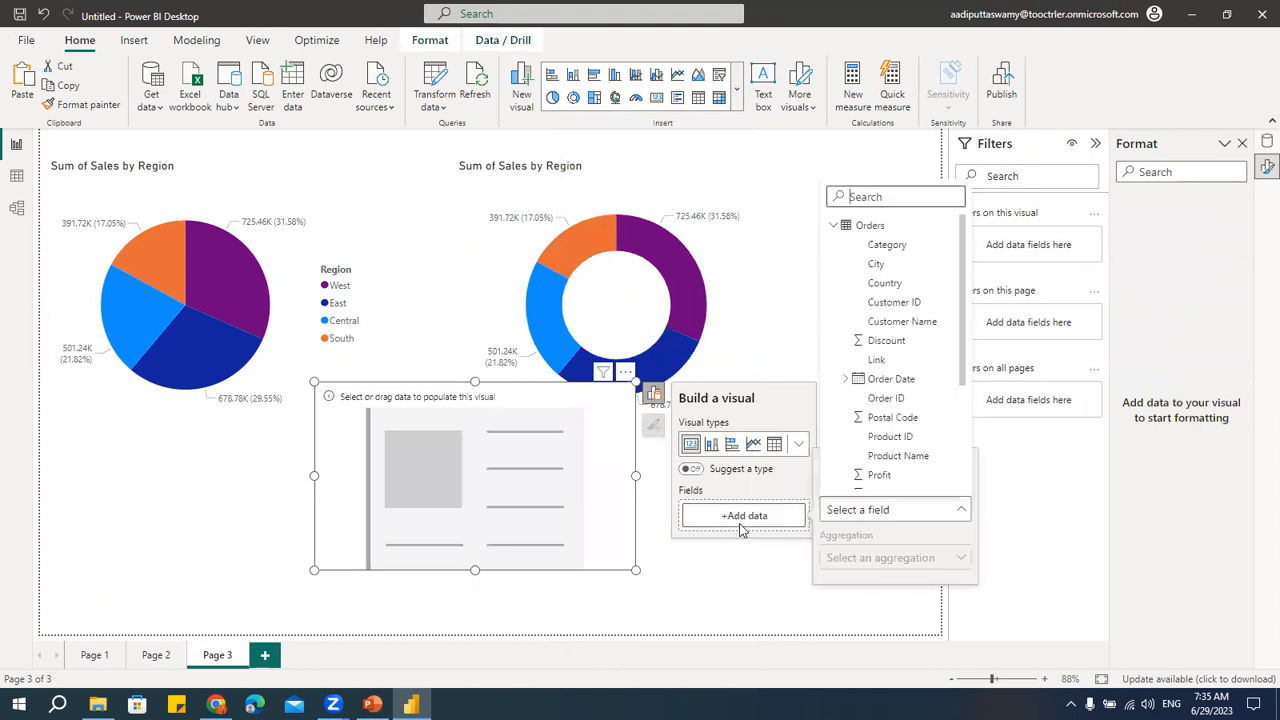
{"action": "scroll", "coordinate": [940, 425], "scroll_direction": "down", "scroll_amount": 5}
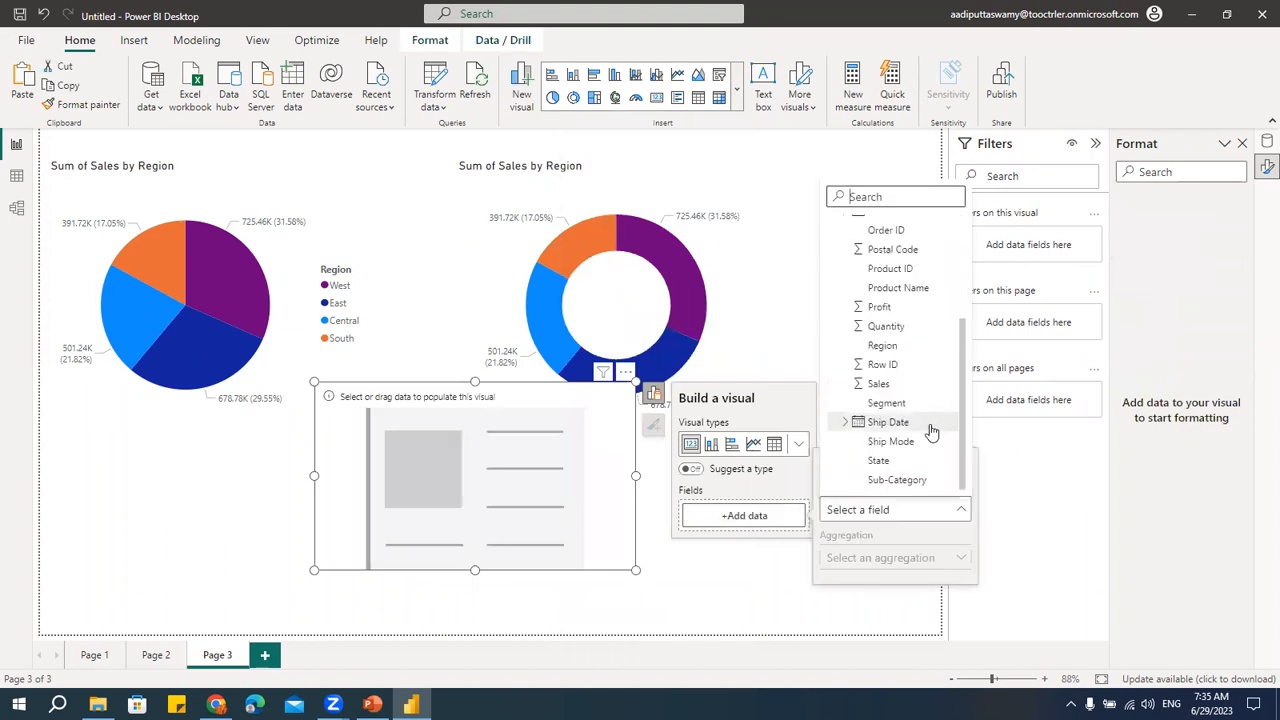
{"action": "left_click", "coordinate": [889, 386]}
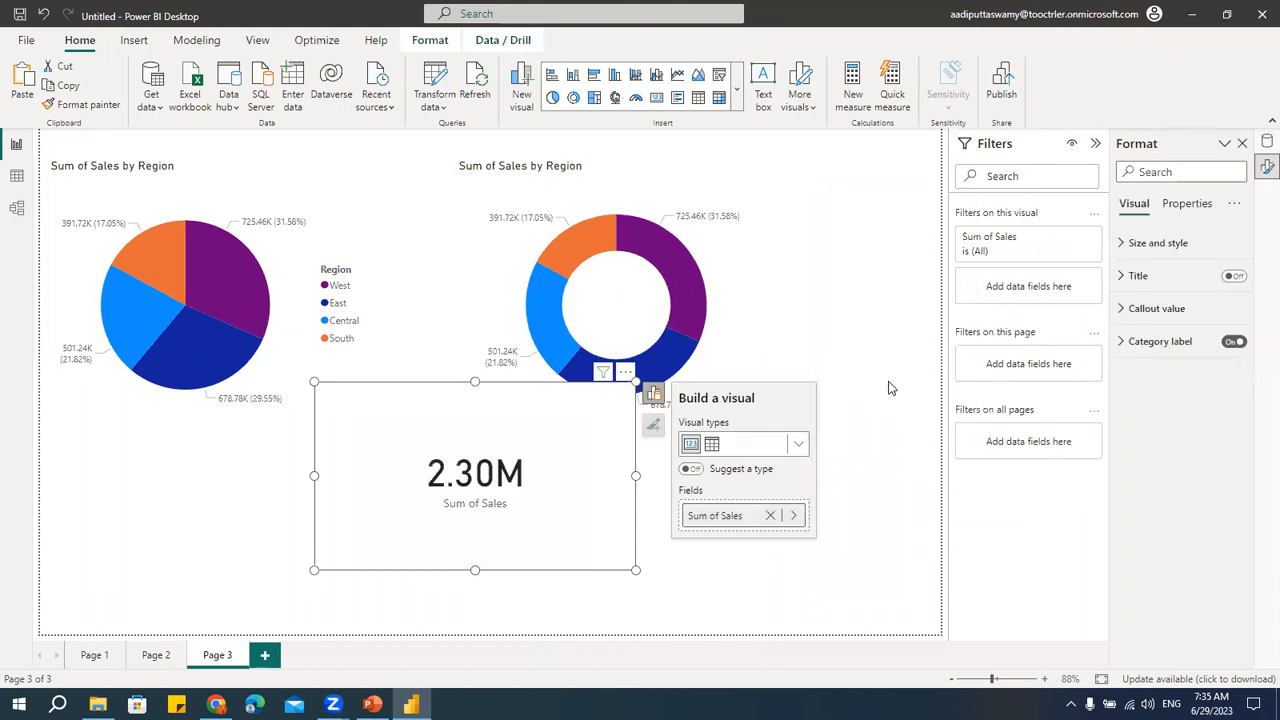
{"action": "left_click", "coordinate": [728, 541]}
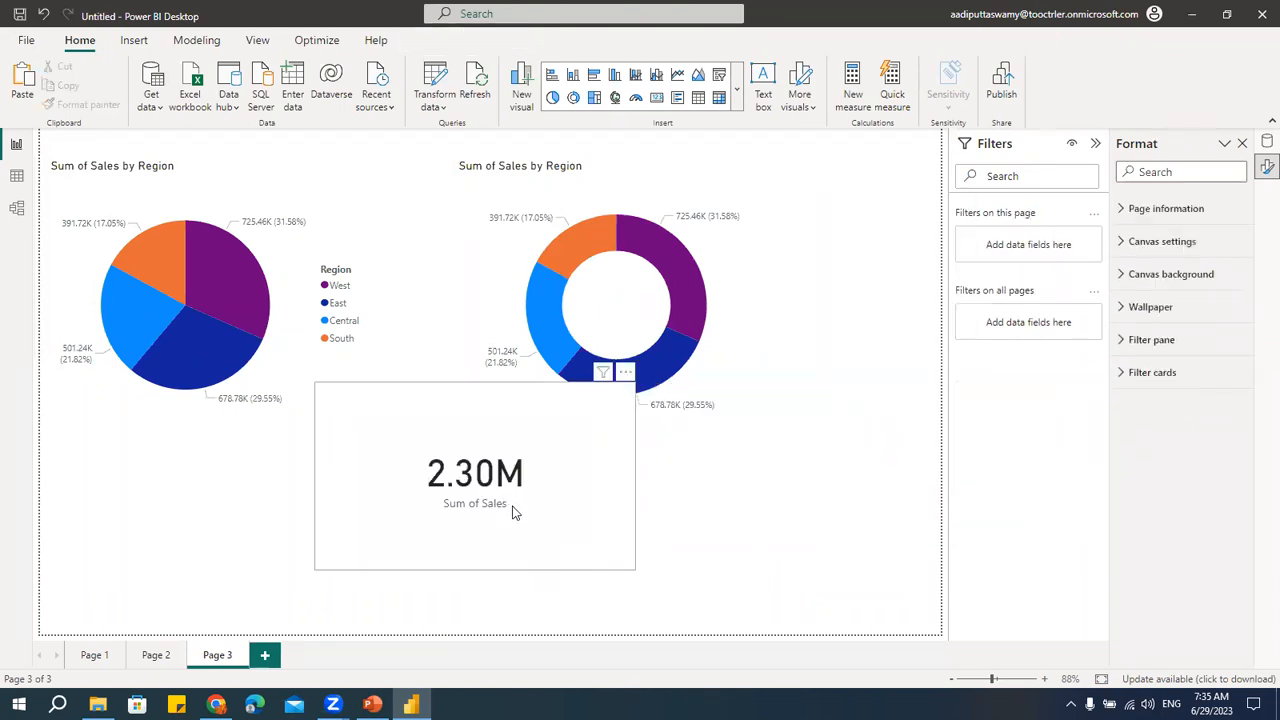
- Shrink the Sum of Sales card and center it over the hole of the donut chart
{"action": "left_click", "coordinate": [560, 540]}
{"action": "left_click_drag", "start_coordinate": [634, 569], "coordinate": [474, 477]}
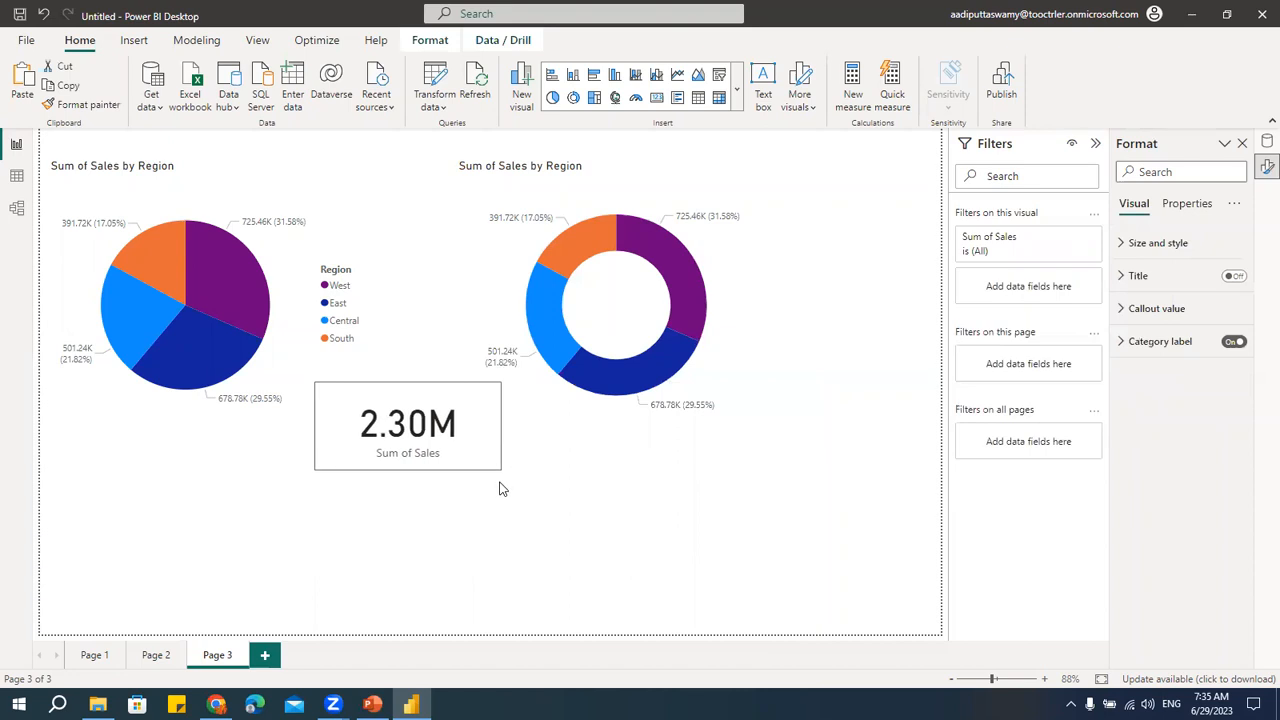
{"action": "left_click_drag", "start_coordinate": [397, 409], "coordinate": [586, 274]}
{"action": "left_click_drag", "start_coordinate": [710, 356], "coordinate": [689, 342]}
{"action": "left_click_drag", "start_coordinate": [625, 269], "coordinate": [633, 283]}
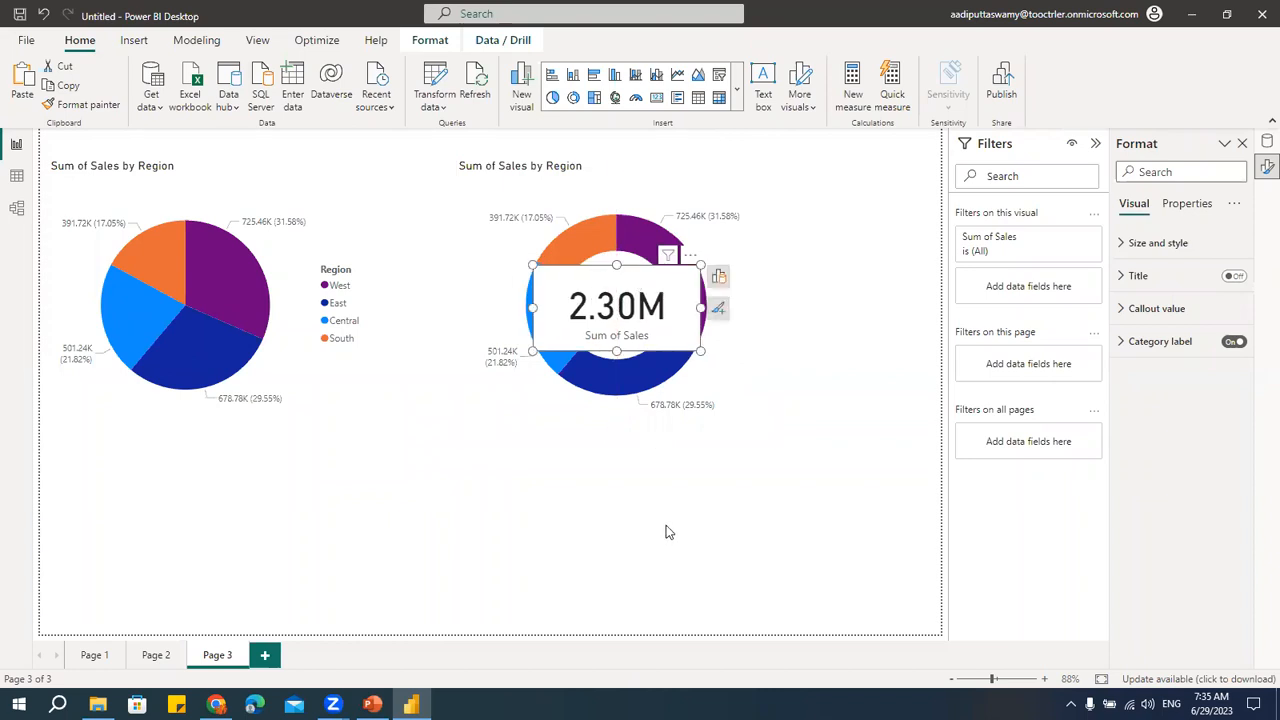
- Cross-filter the card and donut chart by selecting the West, East, Central and South pie slices in turn
{"action": "left_click", "coordinate": [232, 298]}
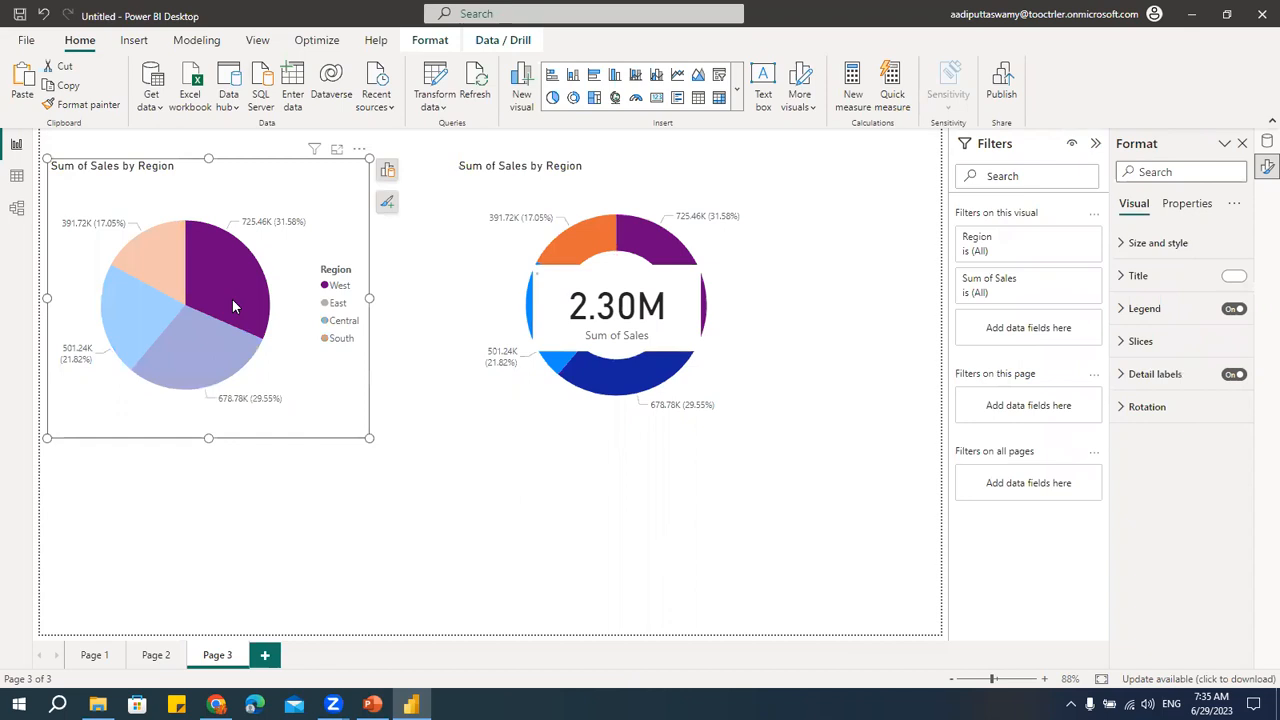
{"action": "left_click", "coordinate": [214, 348]}
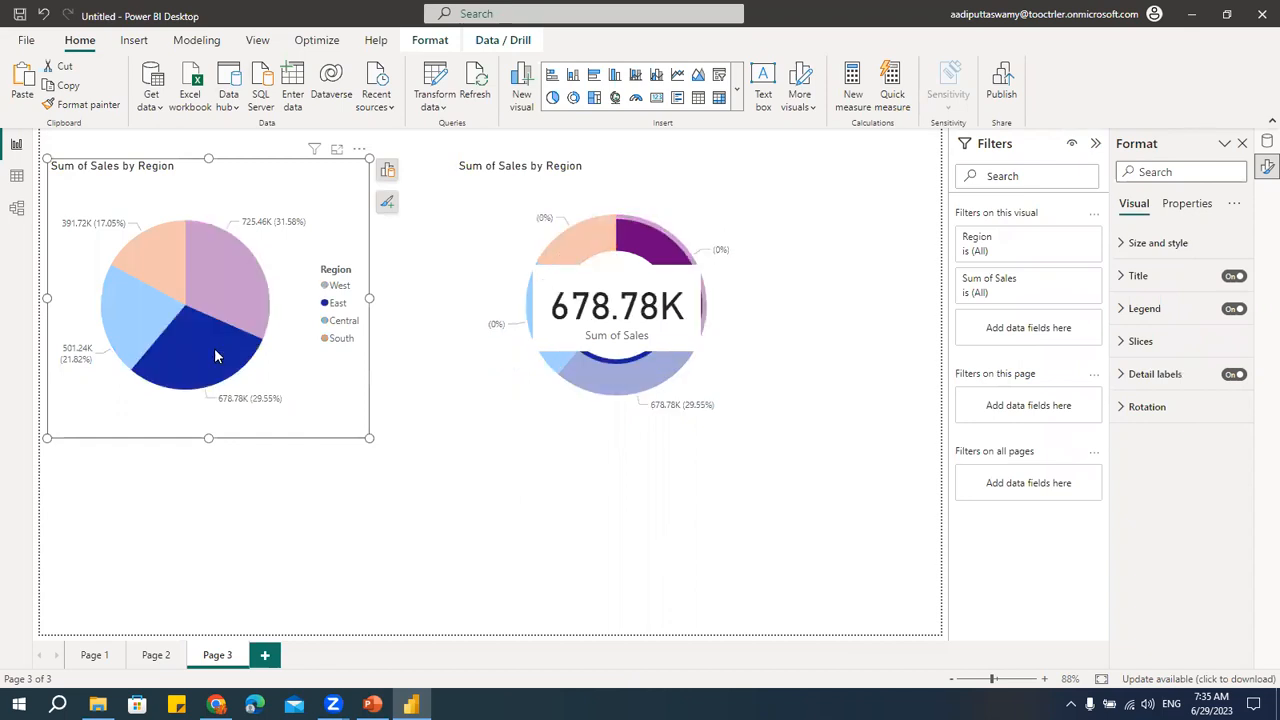
{"action": "left_click", "coordinate": [155, 312]}
{"action": "left_click", "coordinate": [160, 251]}
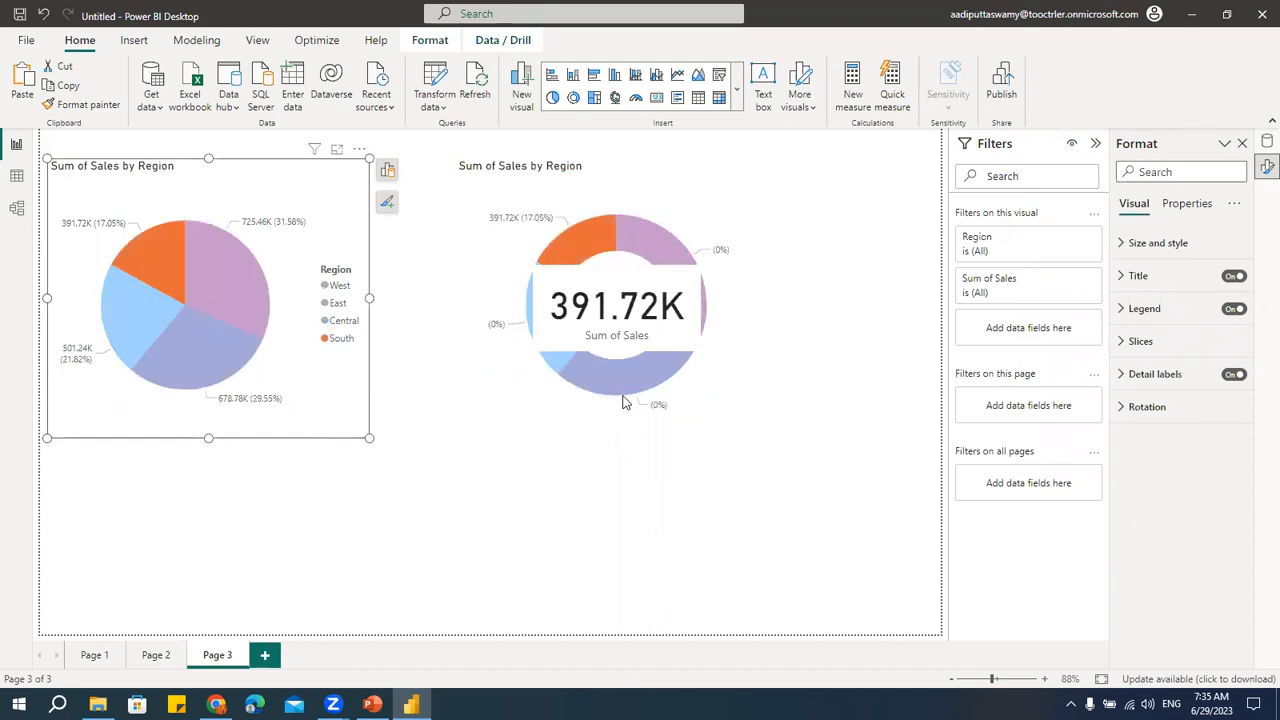
- Turn off the category label of the Sum of Sales card
{"action": "left_click", "coordinate": [572, 284]}
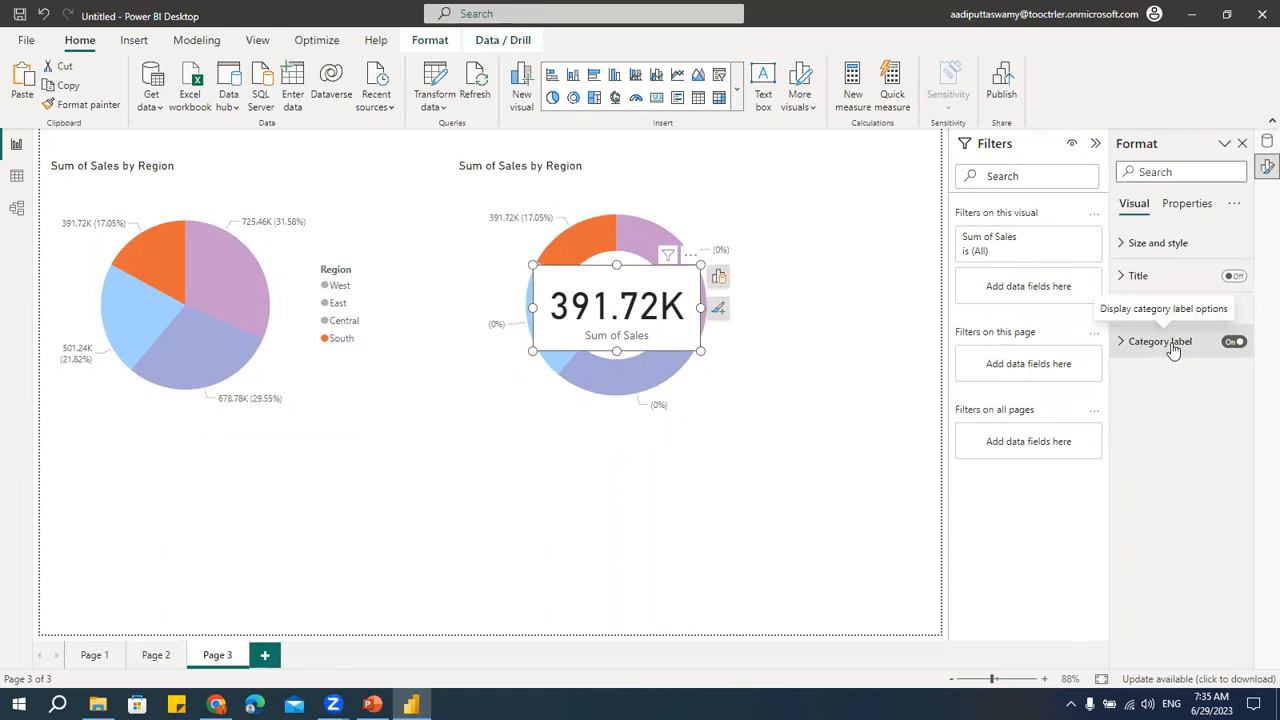
{"action": "left_click", "coordinate": [1235, 341]}
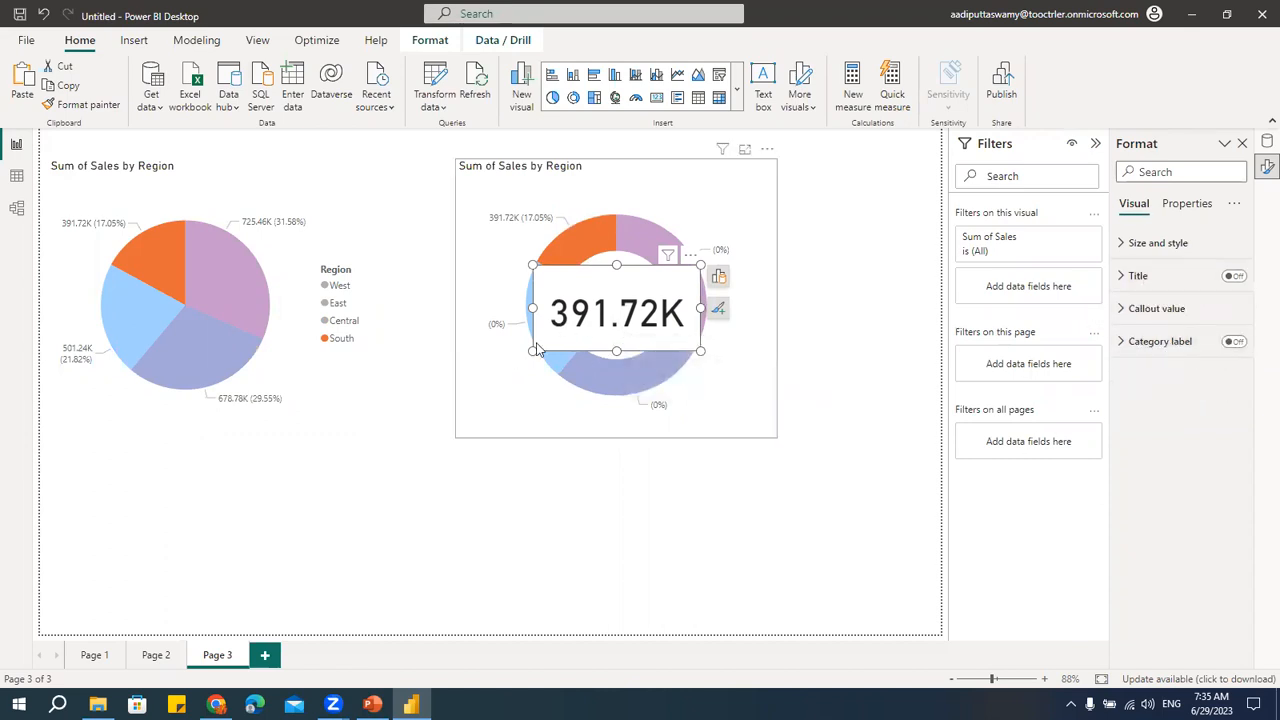
- Format the card's callout value as bold Arial at size 25 and shrink the card toward the donut hole
{"action": "left_click", "coordinate": [632, 314]}
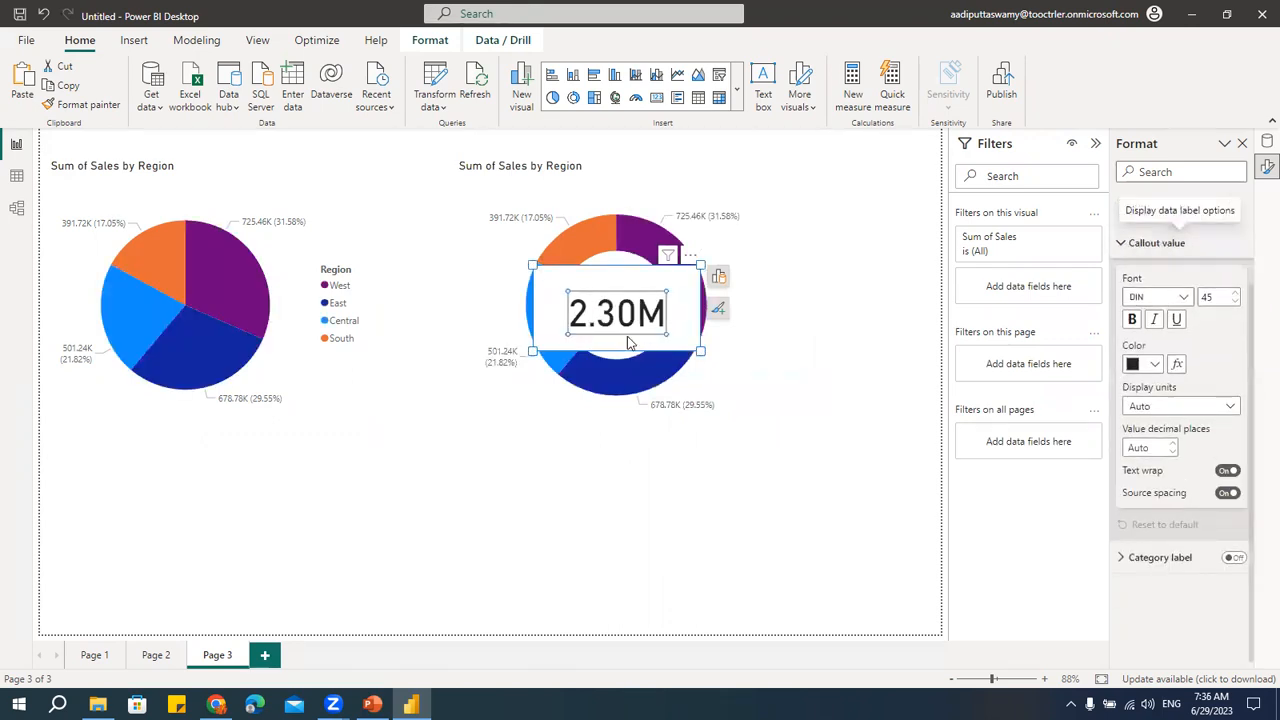
{"action": "double_click", "coordinate": [1209, 299]}
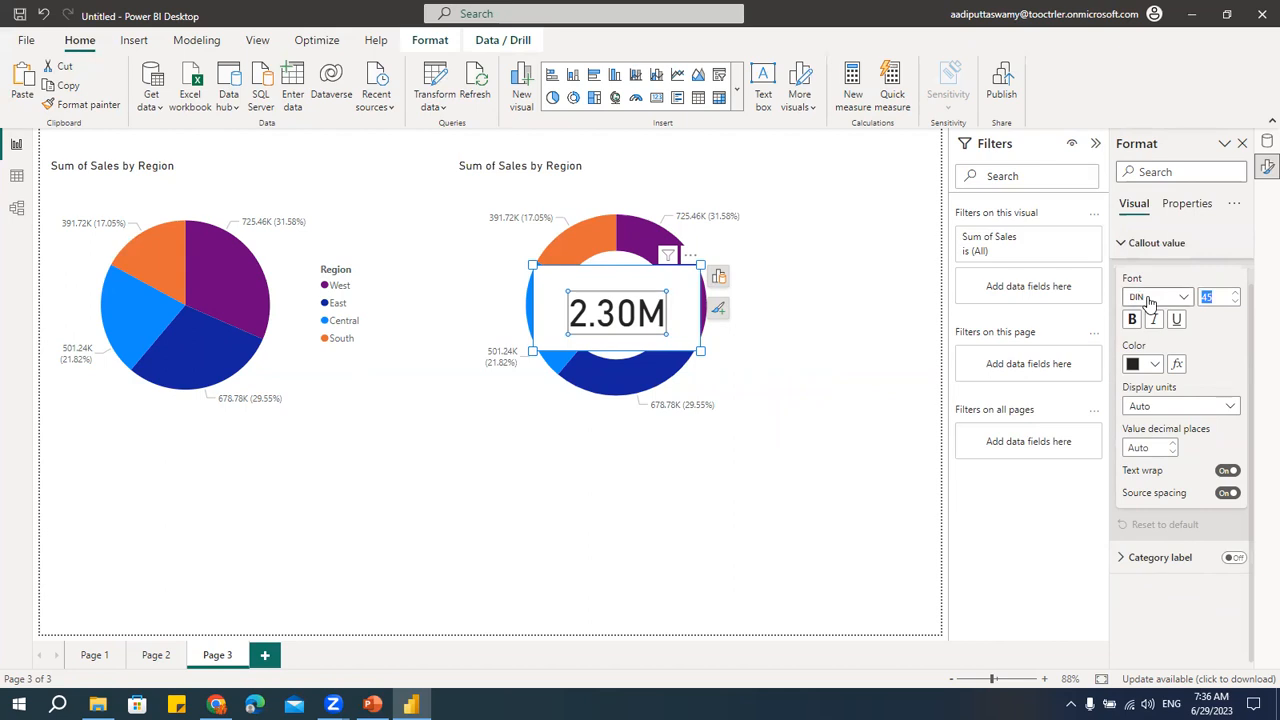
{"action": "type", "text": "25"}
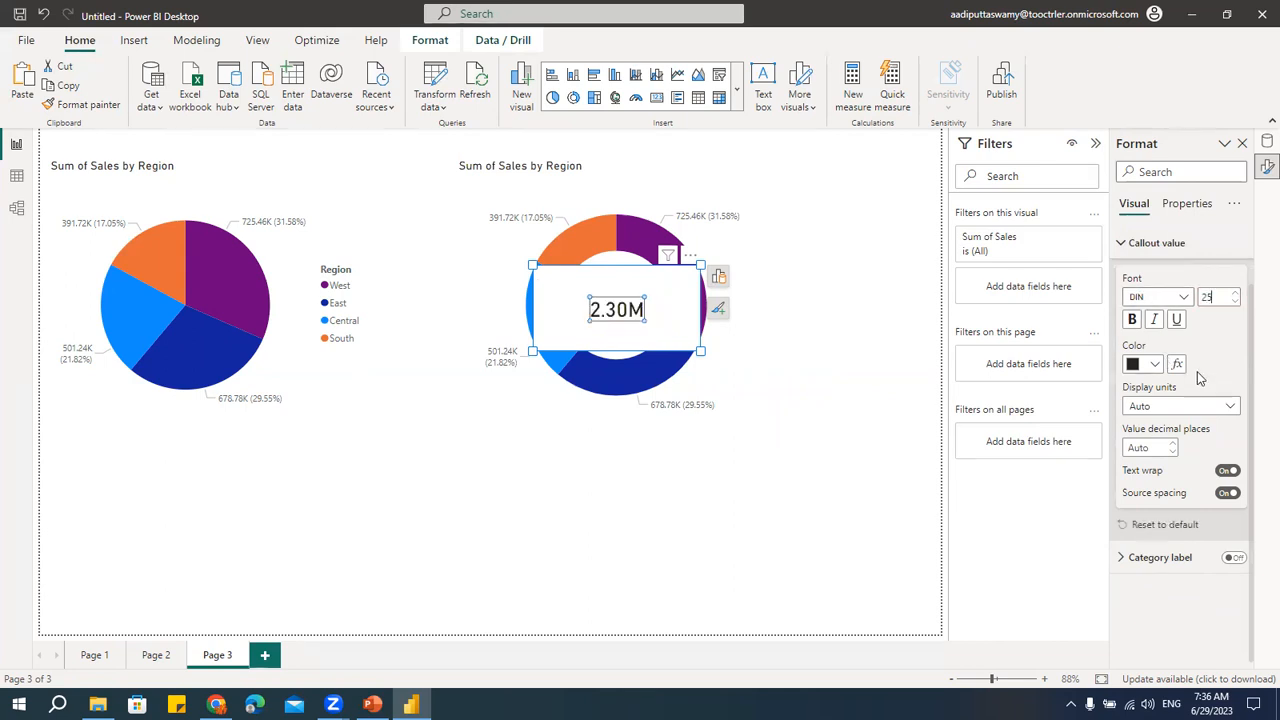
{"action": "left_click", "coordinate": [1168, 298]}
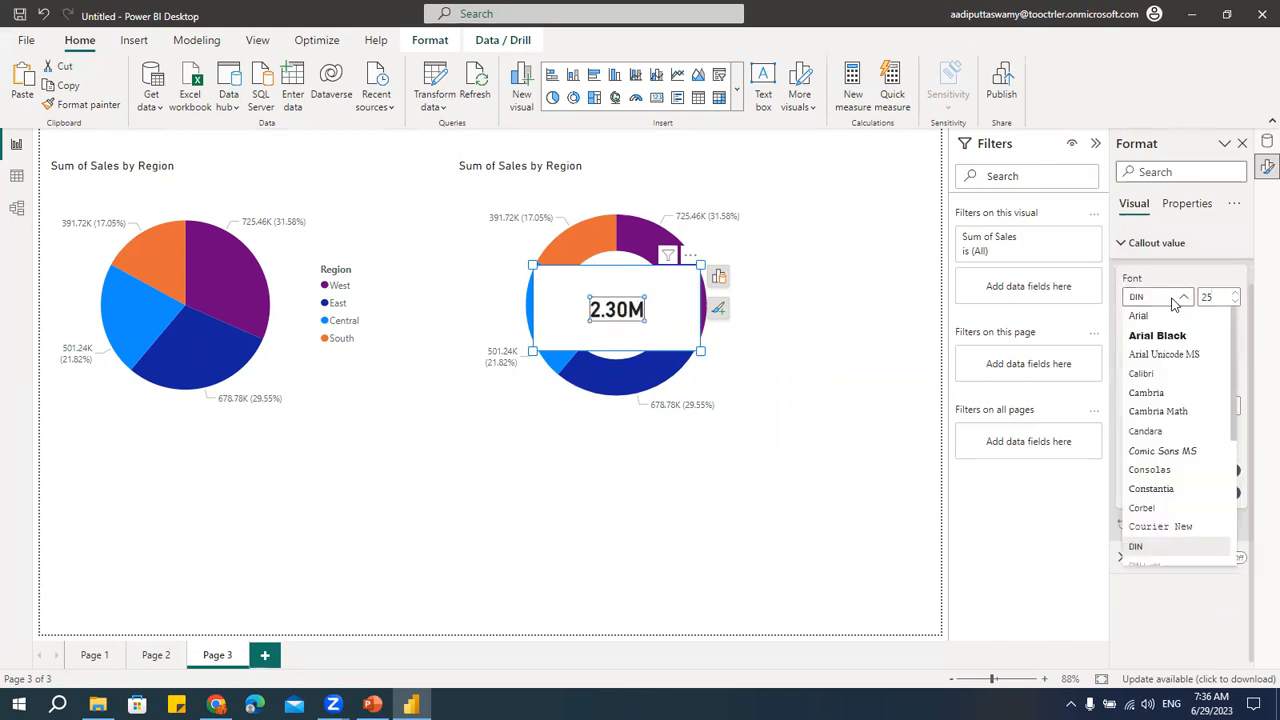
{"action": "left_click", "coordinate": [1138, 316]}
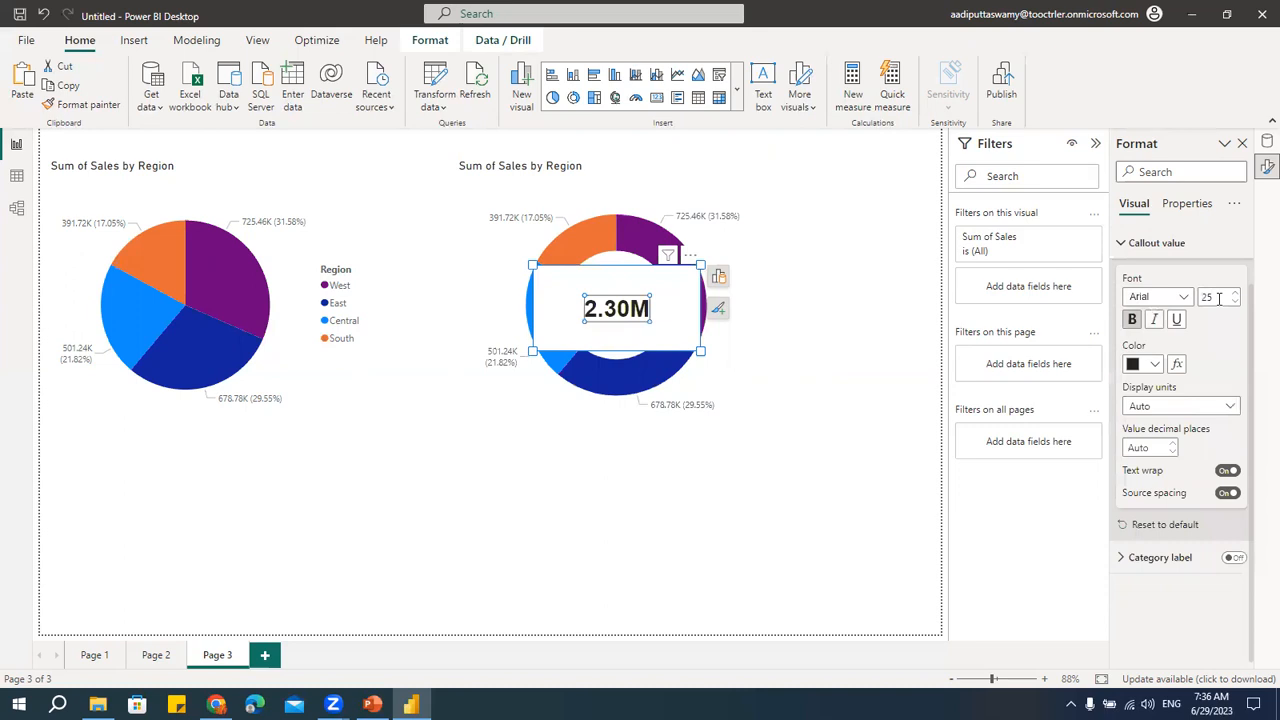
{"action": "left_click_drag", "start_coordinate": [699, 351], "coordinate": [663, 302]}
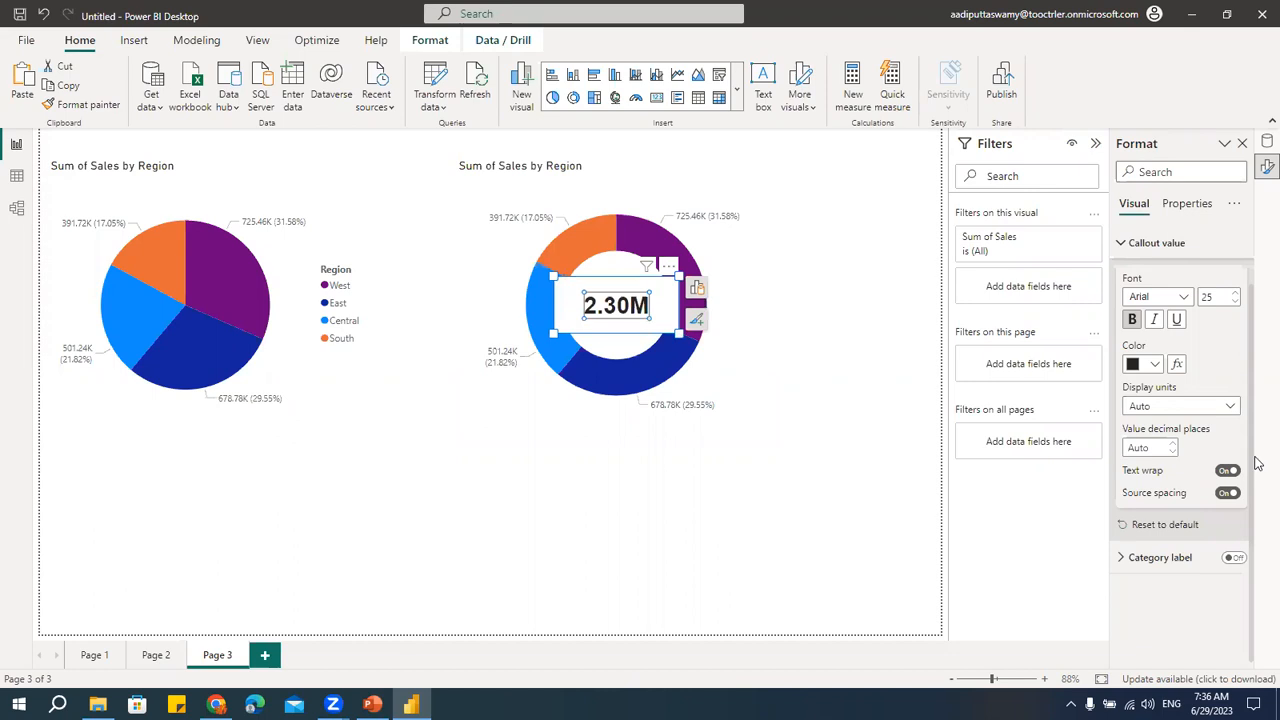
- Turn off the background of the total sales card in the middle of the donut chart
{"action": "left_click", "coordinate": [672, 307]}
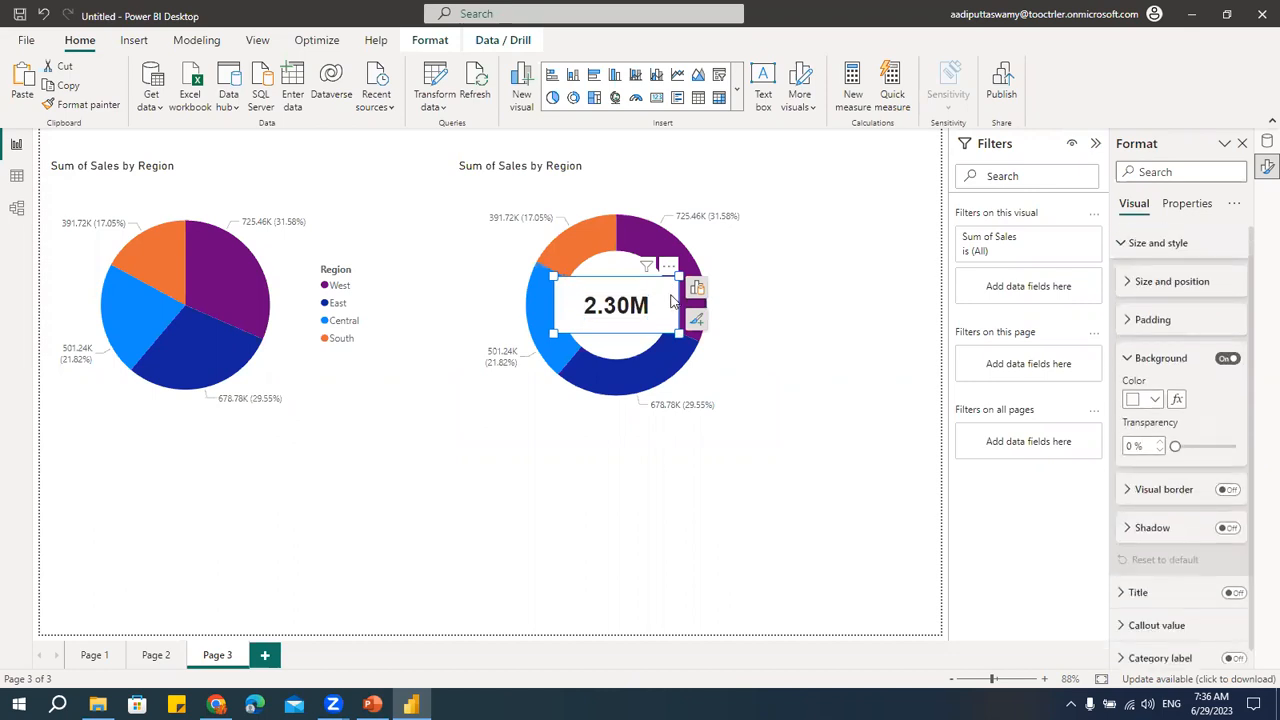
{"action": "left_click", "coordinate": [1227, 358]}
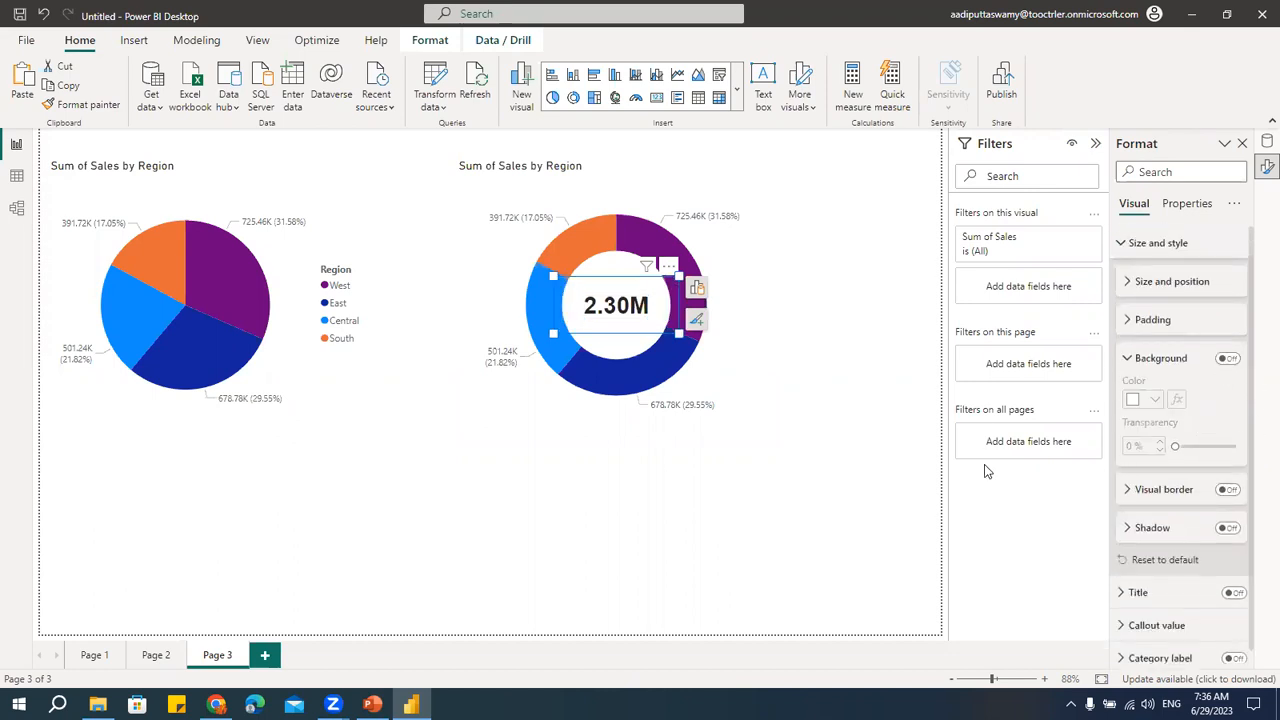
{"action": "left_click", "coordinate": [872, 355]}
- Cross-highlight the donut chart and card by selecting the West, East, Central and South slices of the pie chart in turn
{"action": "left_click", "coordinate": [230, 290]}
{"action": "left_click", "coordinate": [230, 290]}
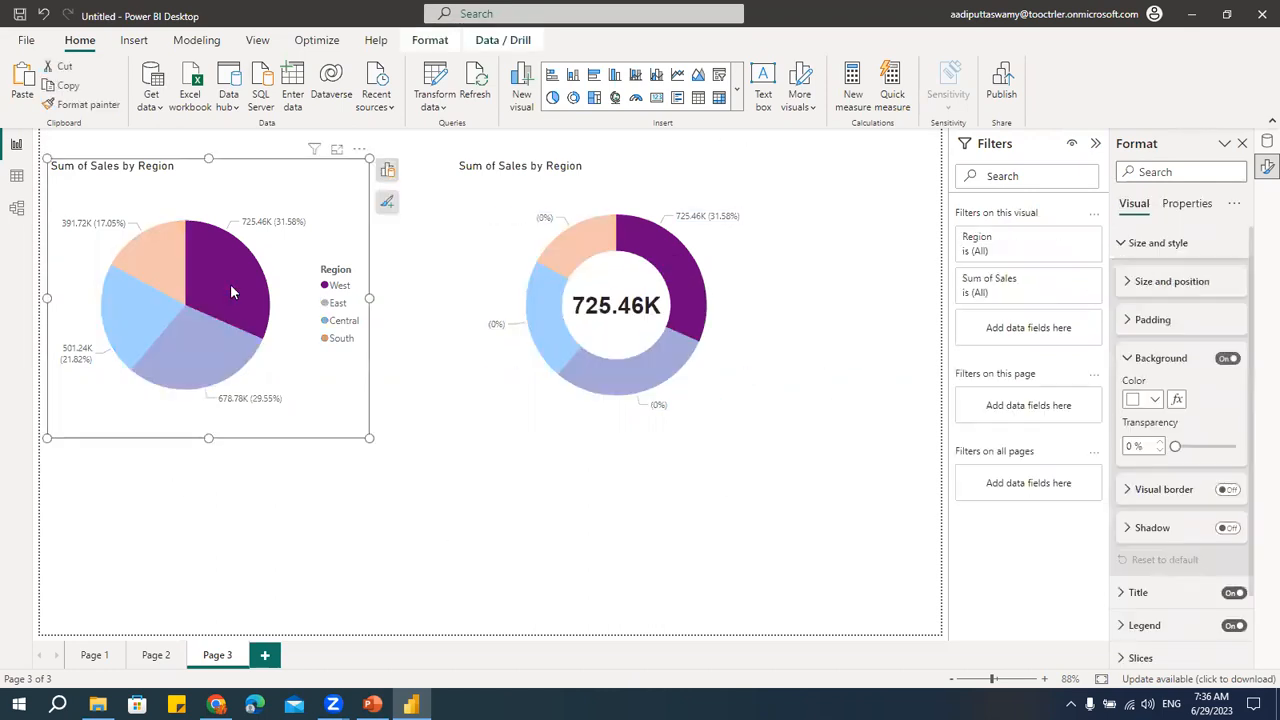
{"action": "left_click", "coordinate": [205, 349]}
{"action": "left_click", "coordinate": [146, 322]}
{"action": "left_click", "coordinate": [168, 252]}
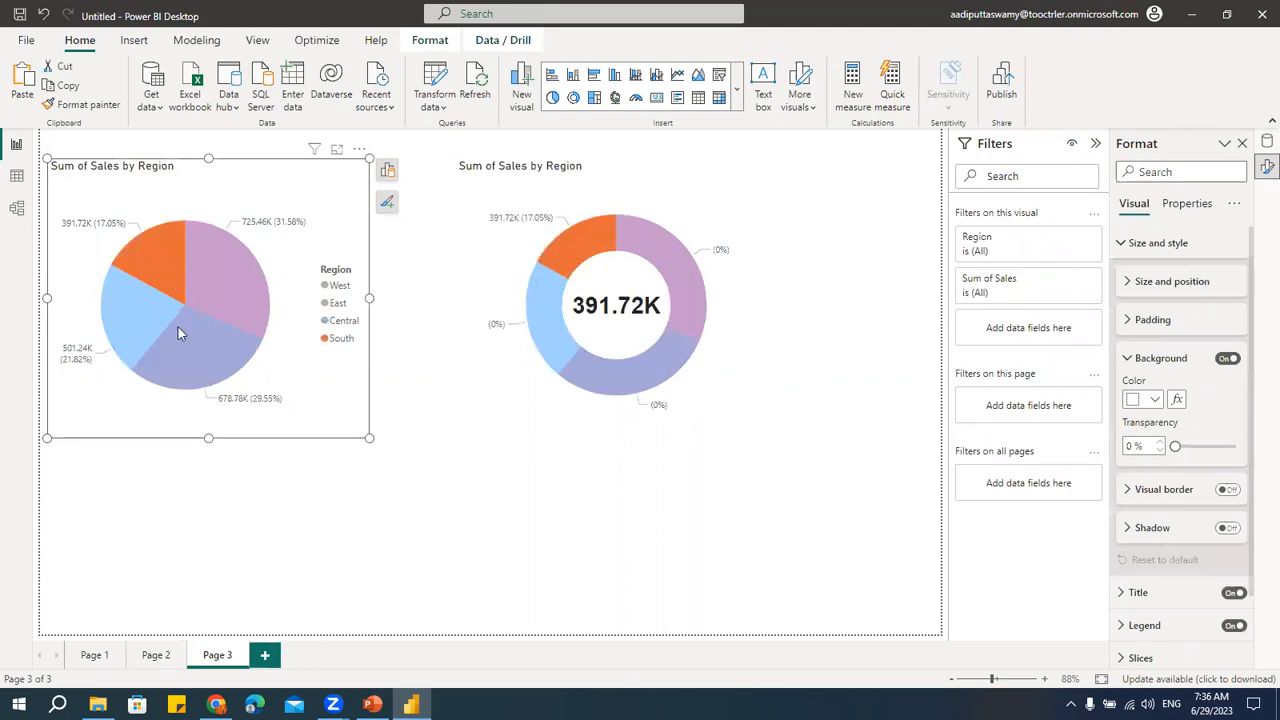
- Turn off the donut chart's background so the card shows through, and deselect the chart
{"action": "left_click", "coordinate": [712, 205]}
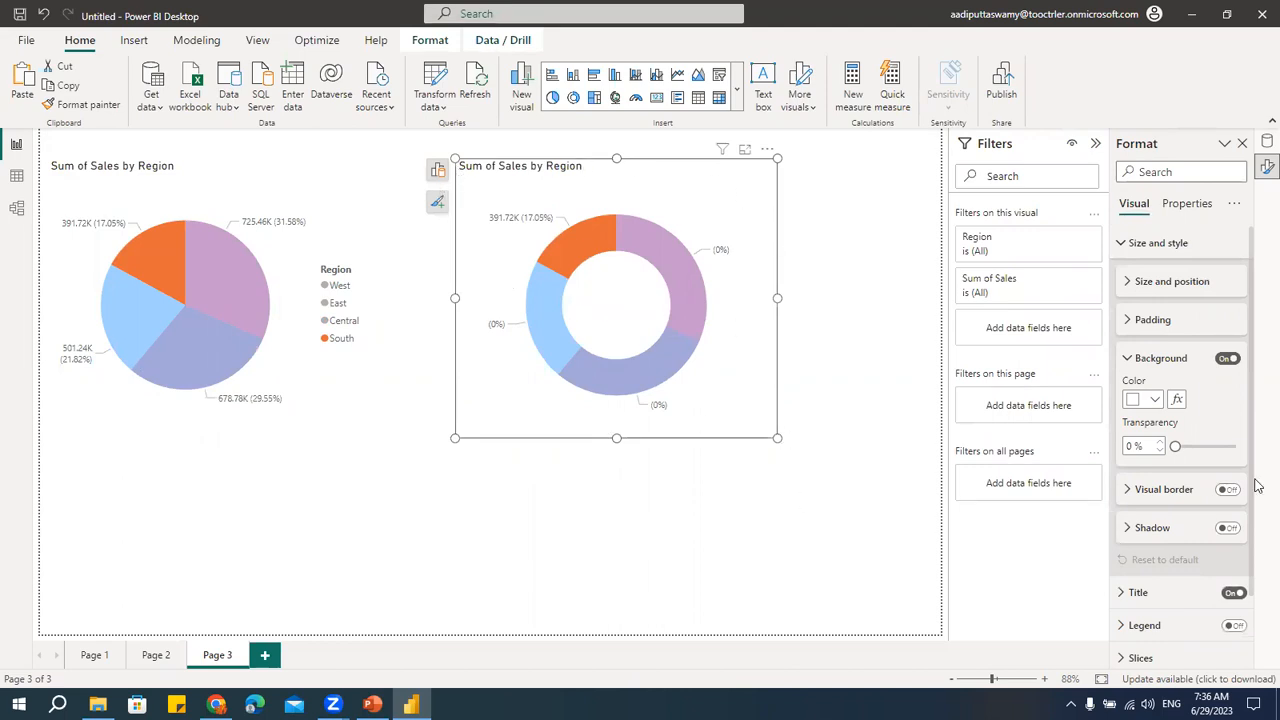
{"action": "left_click", "coordinate": [1226, 360]}
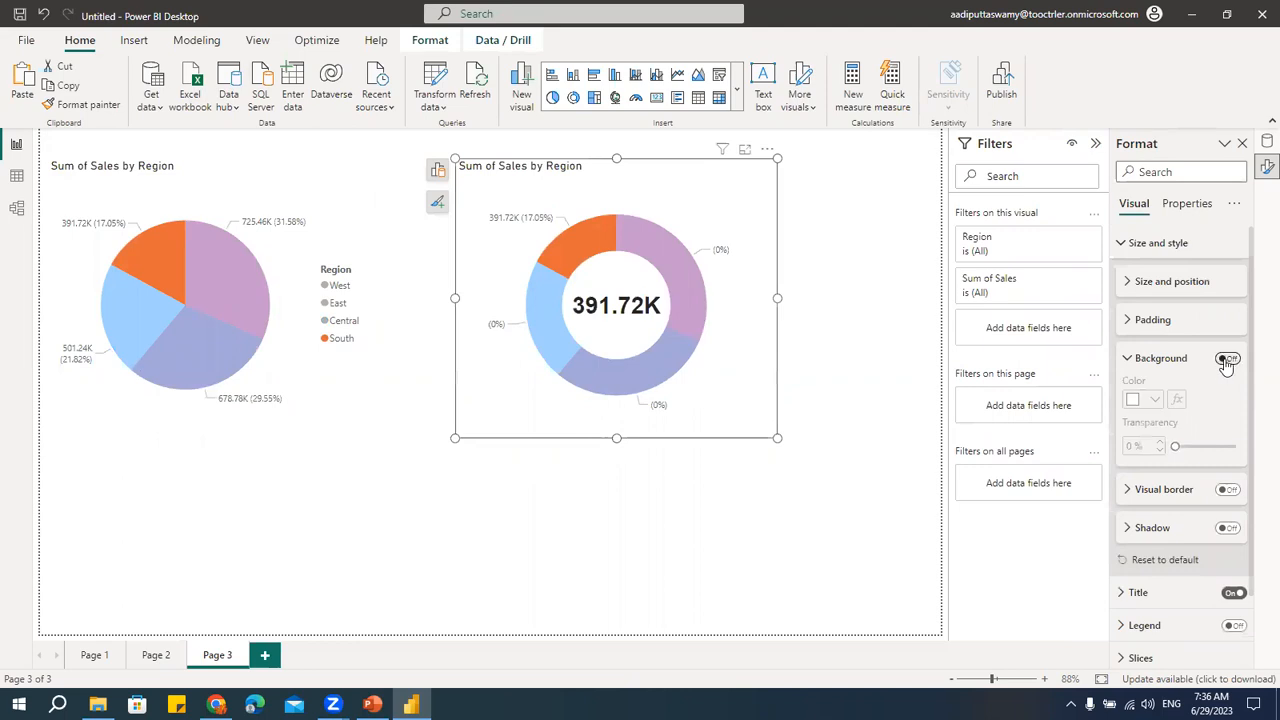
{"action": "key", "text": "Escape"}
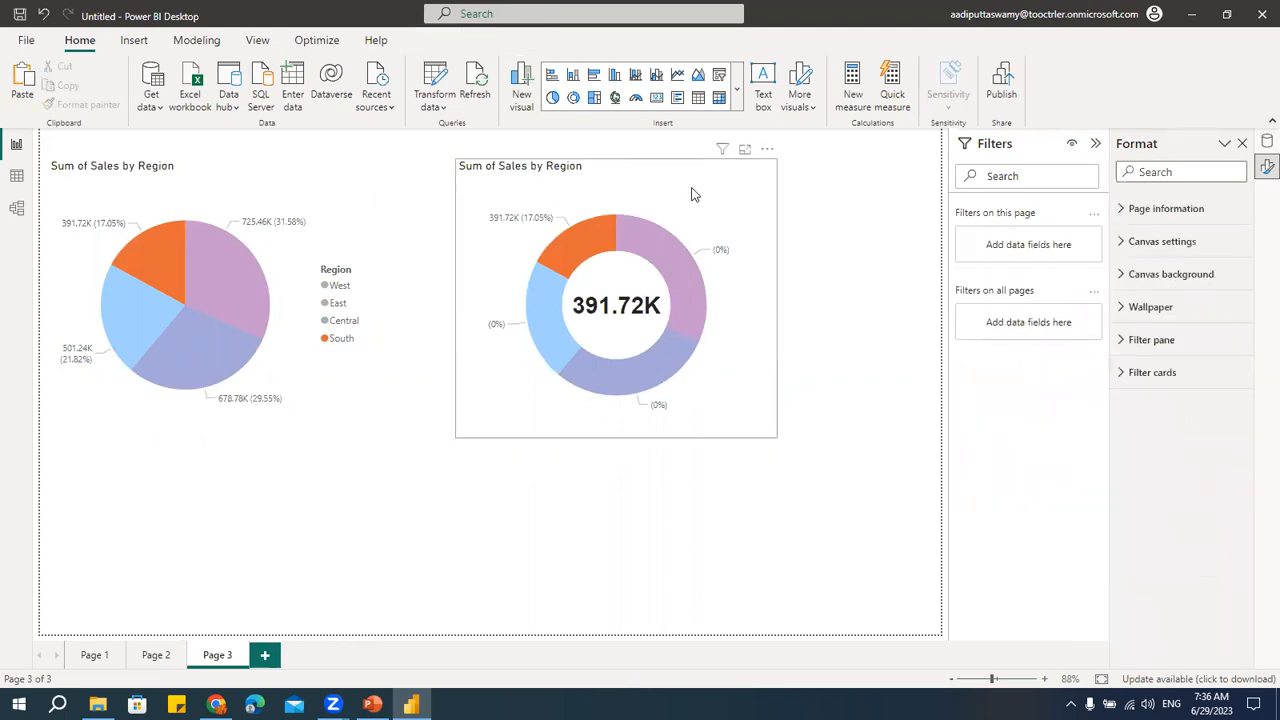
- Try moving the donut chart away from the sales card, and undo the moves
{"action": "left_click_drag", "start_coordinate": [668, 178], "coordinate": [707, 190]}
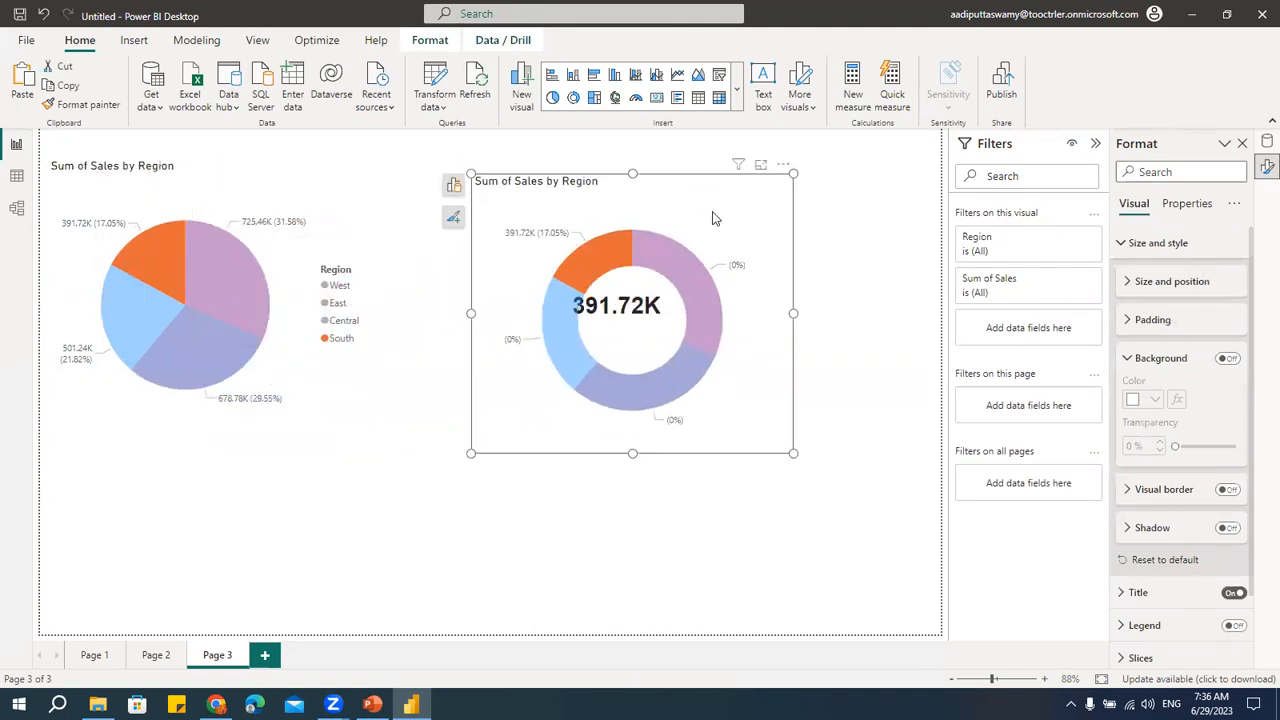
{"action": "key", "text": "ctrl+z"}
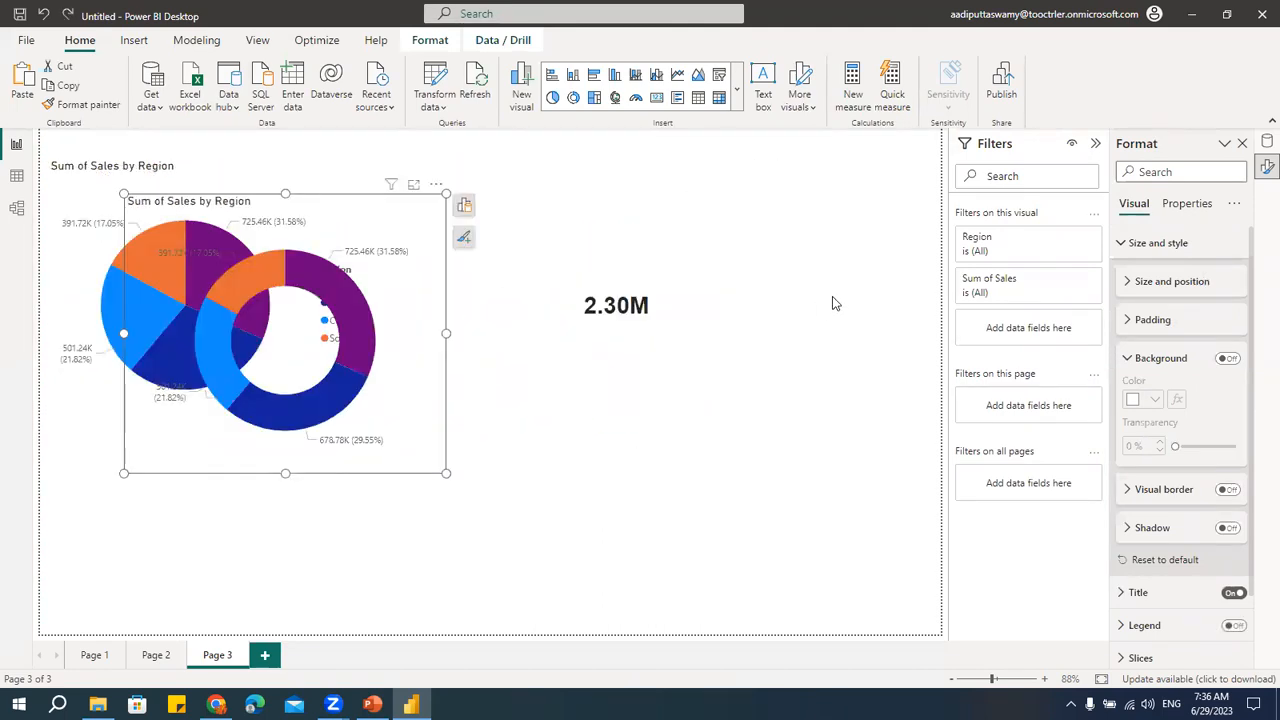
{"action": "key", "text": "ctrl+z"}
{"action": "left_click", "coordinate": [867, 256]}
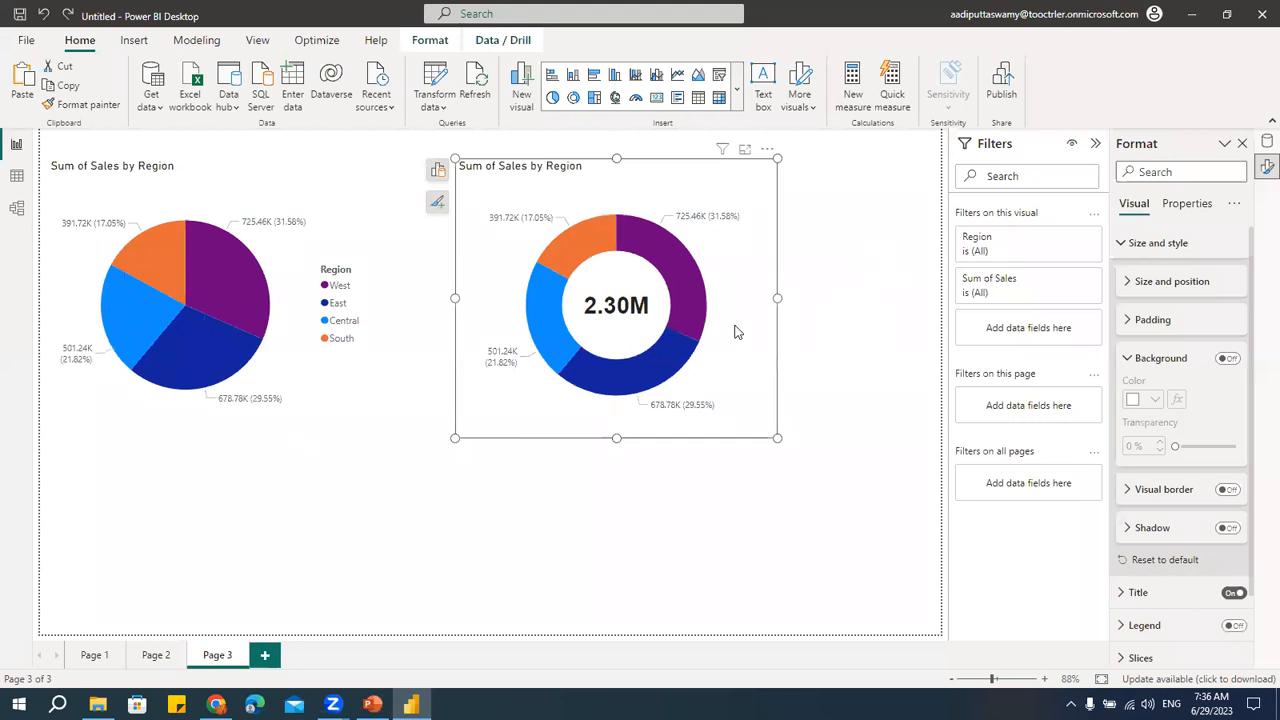
- Check the card's response again by selecting each region slice of the pie chart, ending on West
{"action": "left_click", "coordinate": [146, 279]}
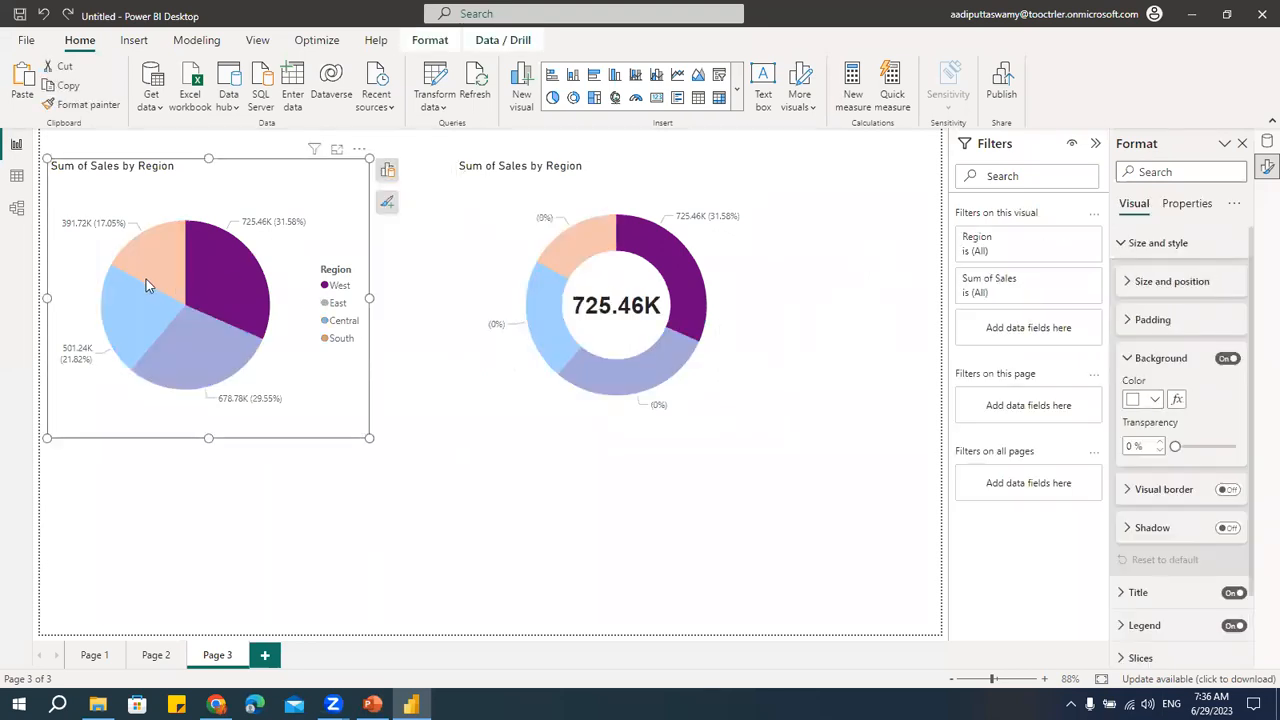
{"action": "left_click", "coordinate": [165, 310]}
{"action": "left_click", "coordinate": [226, 342]}
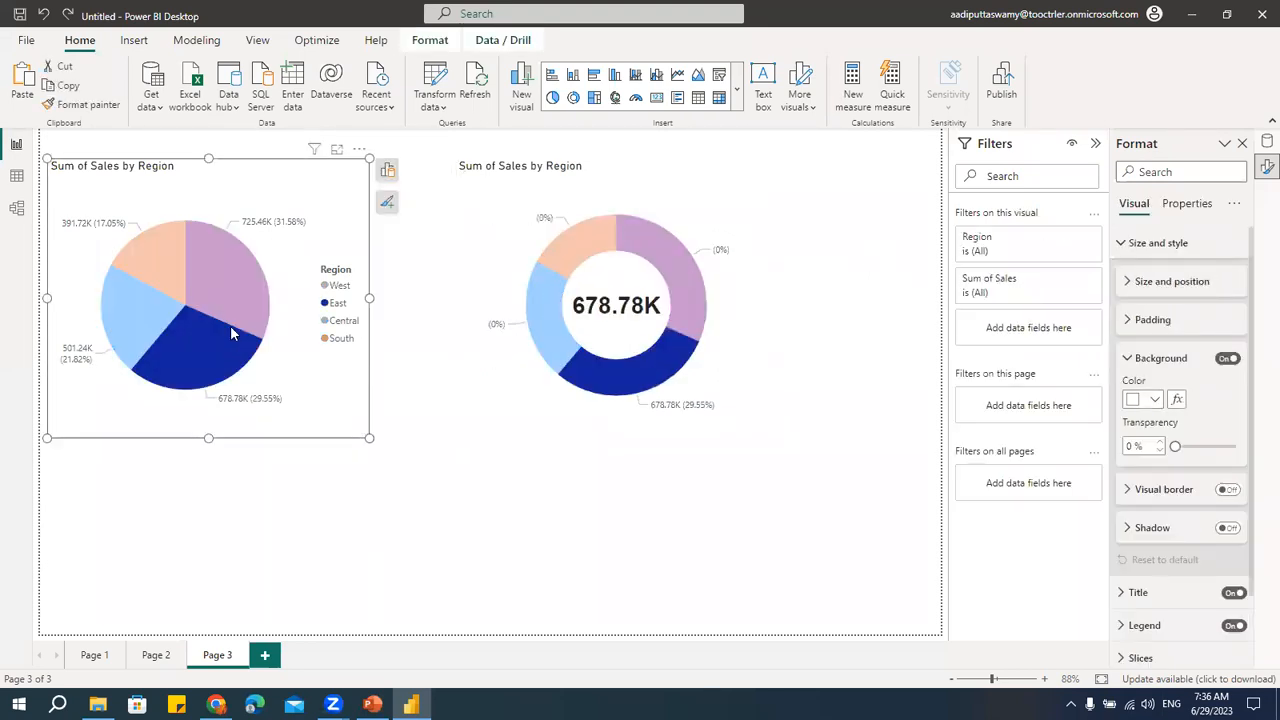
{"action": "left_click", "coordinate": [162, 247]}
{"action": "left_click", "coordinate": [203, 265]}
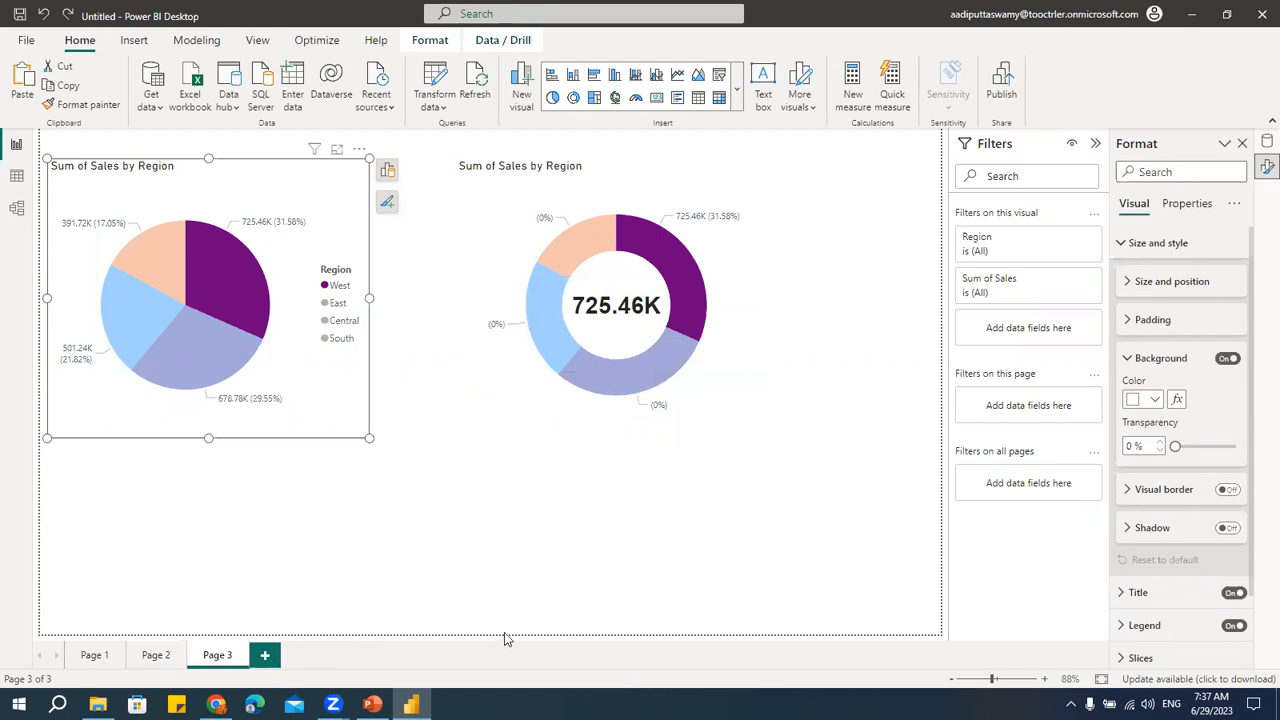
- Insert a line chart on a new report page and place it near the page's upper-left corner
{"action": "left_click", "coordinate": [737, 88]}
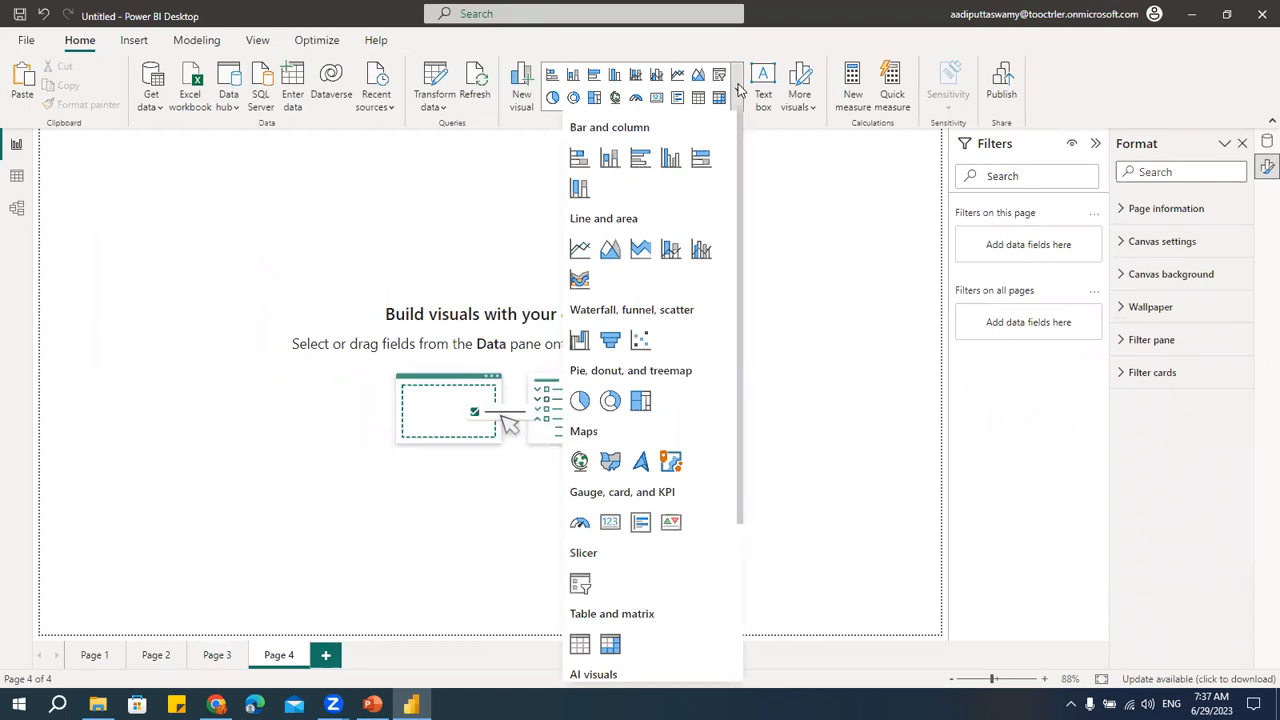
{"action": "left_click", "coordinate": [580, 250]}
{"action": "left_click_drag", "start_coordinate": [244, 324], "coordinate": [362, 363]}
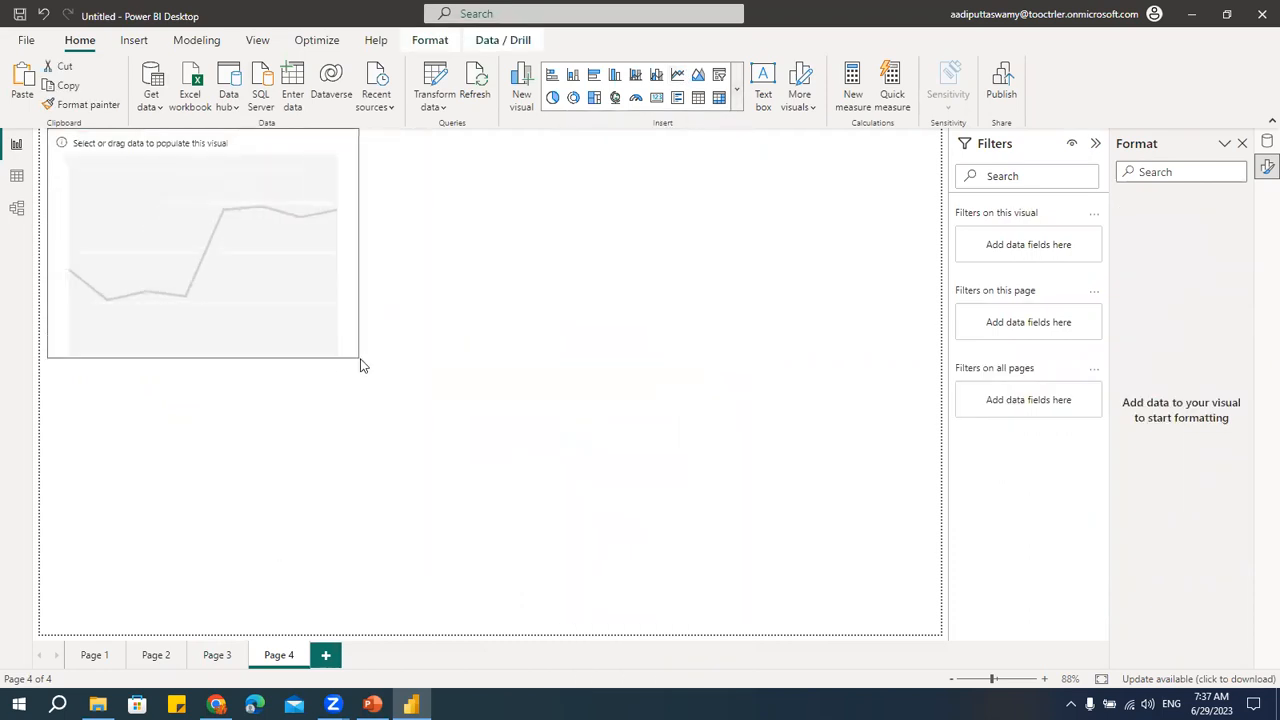
{"action": "left_click_drag", "start_coordinate": [290, 146], "coordinate": [293, 174]}
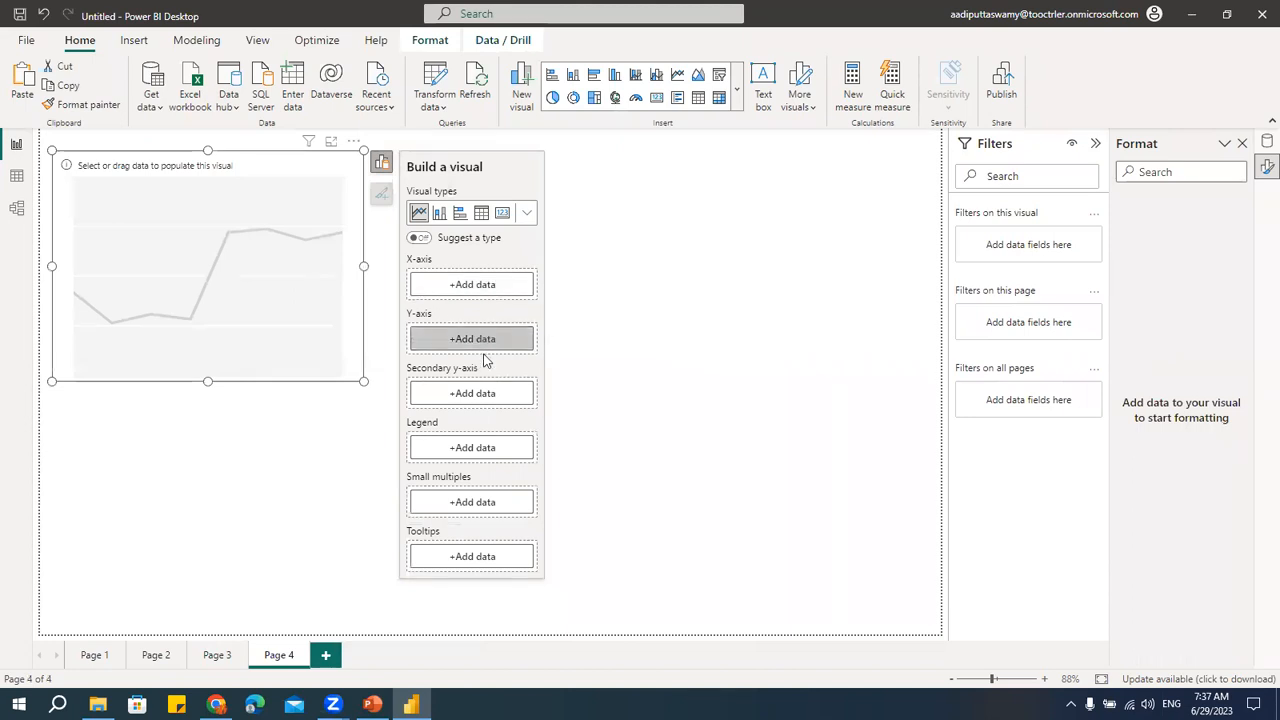
- Assign Order Date to the line chart's x-axis and Sales to its y-axis, and widen the chart
{"action": "left_click", "coordinate": [478, 288]}
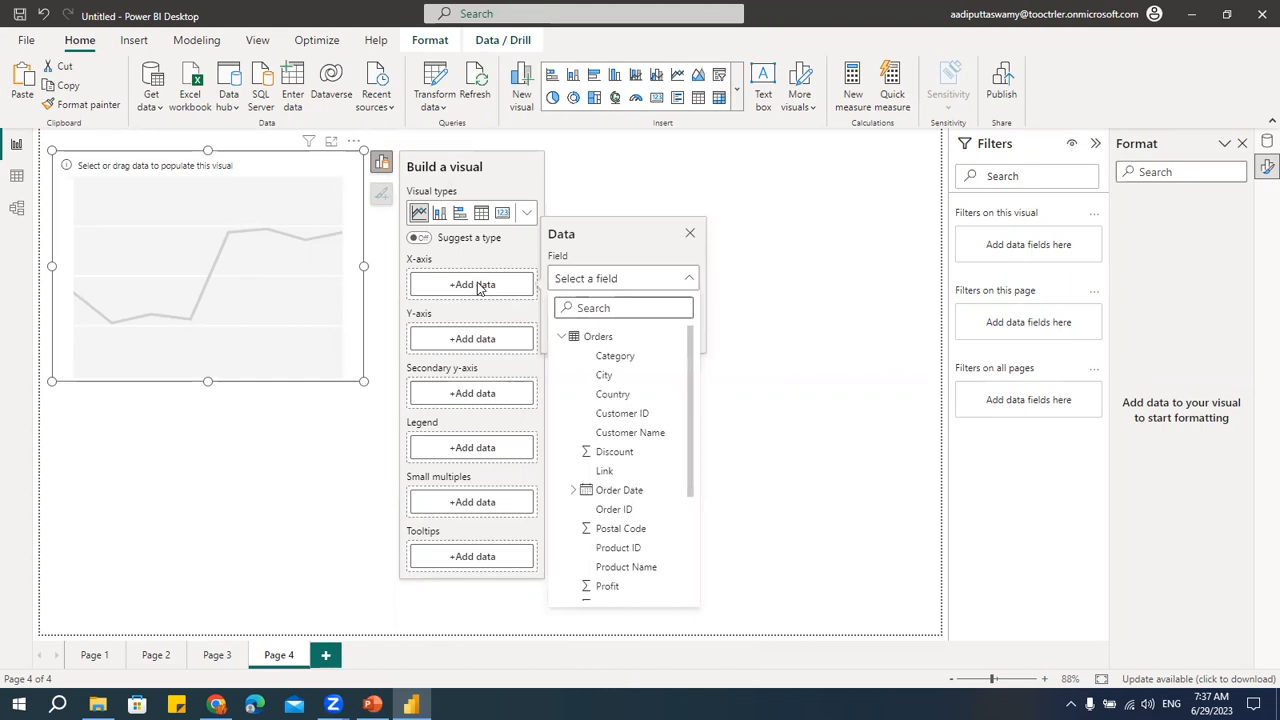
{"action": "scroll", "coordinate": [632, 483], "scroll_direction": "down", "scroll_amount": 1}
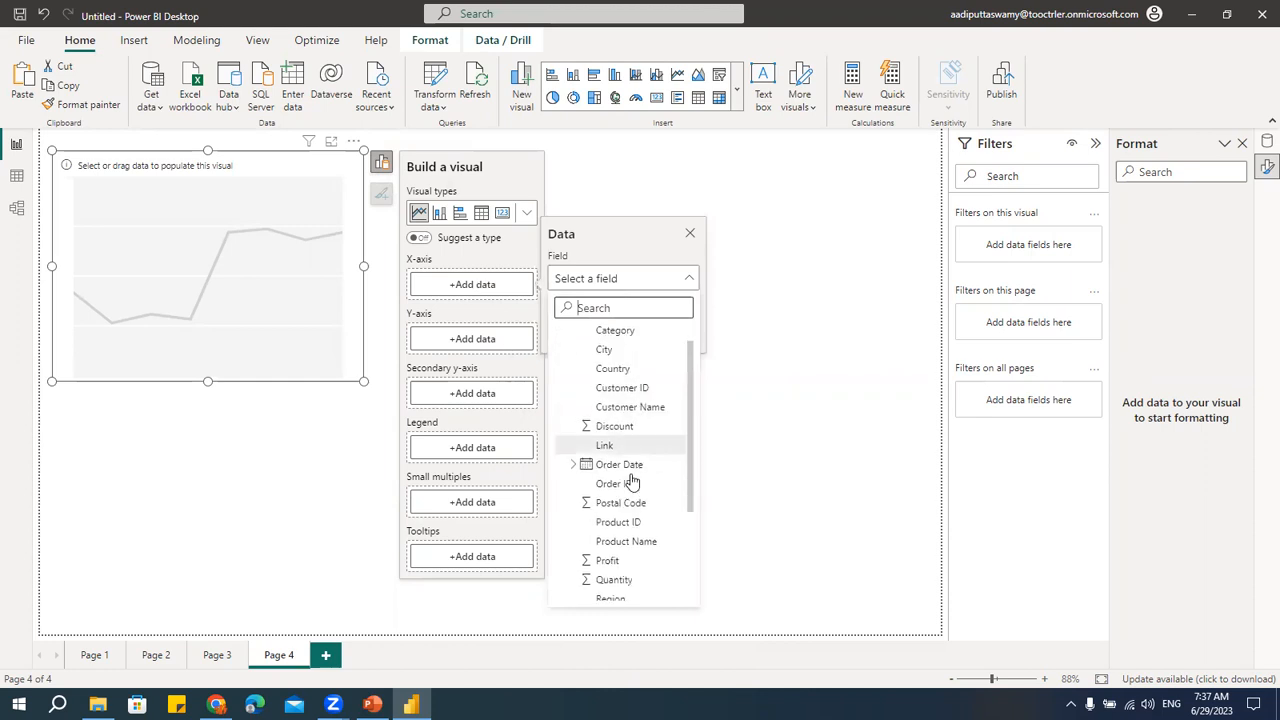
{"action": "scroll", "coordinate": [632, 483], "scroll_direction": "down", "scroll_amount": 3}
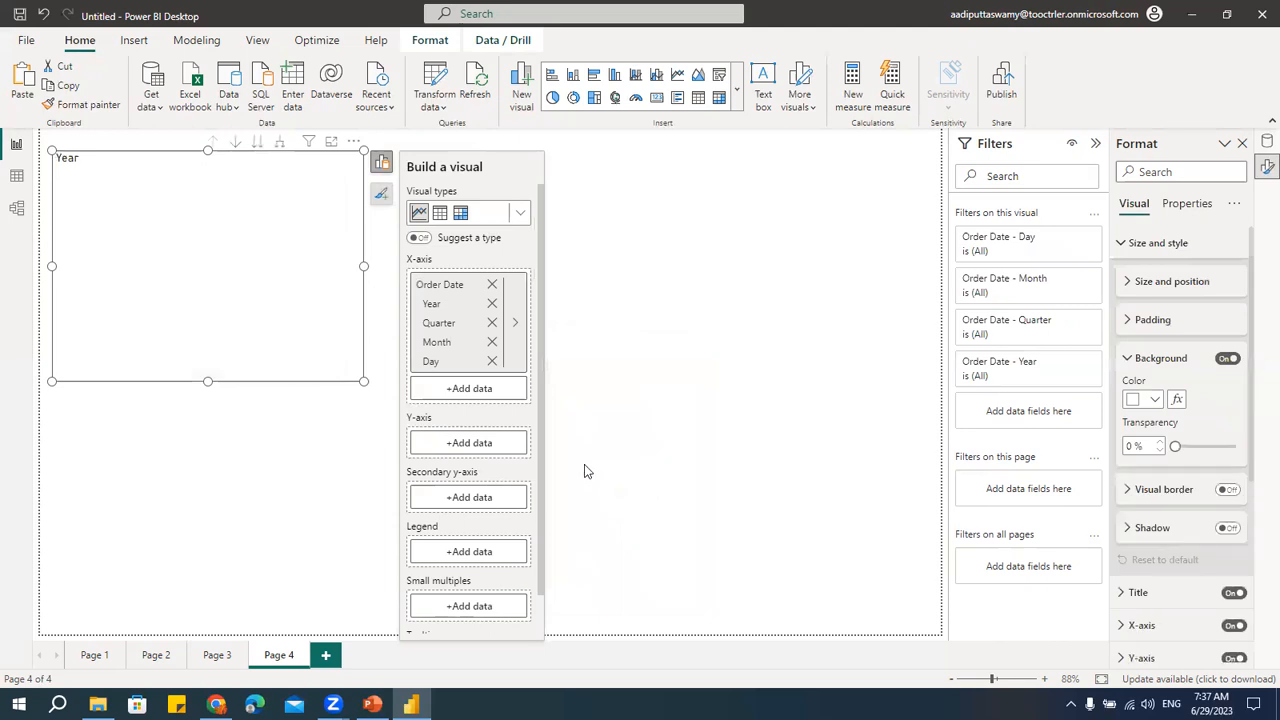
{"action": "left_click", "coordinate": [463, 446]}
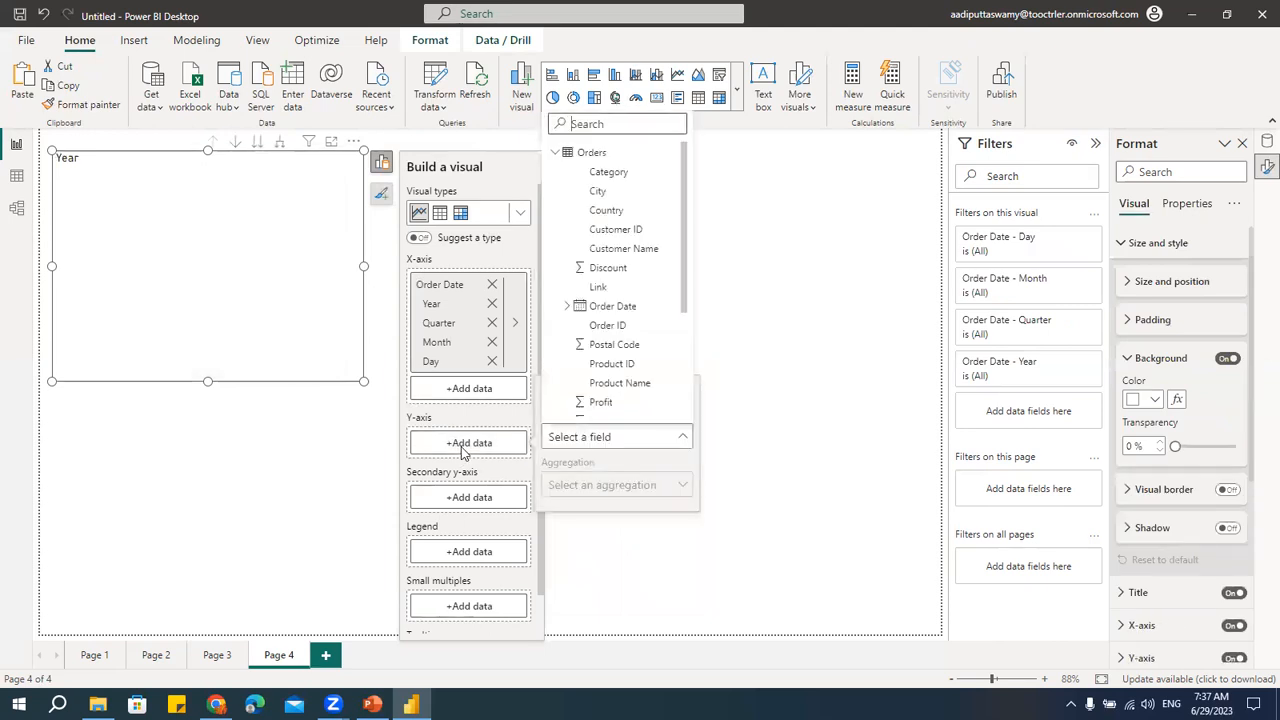
{"action": "scroll", "coordinate": [650, 385], "scroll_direction": "down", "scroll_amount": 5}
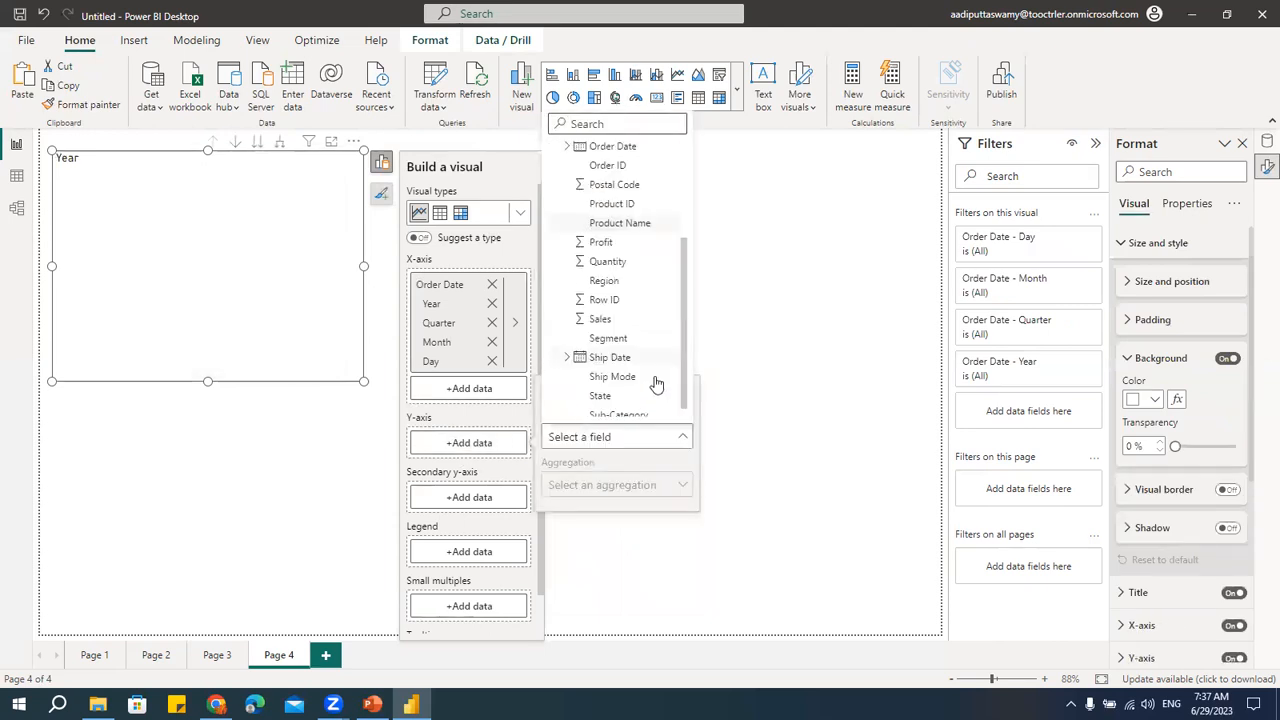
{"action": "left_click", "coordinate": [638, 316]}
{"action": "left_click_drag", "start_coordinate": [364, 381], "coordinate": [594, 367]}
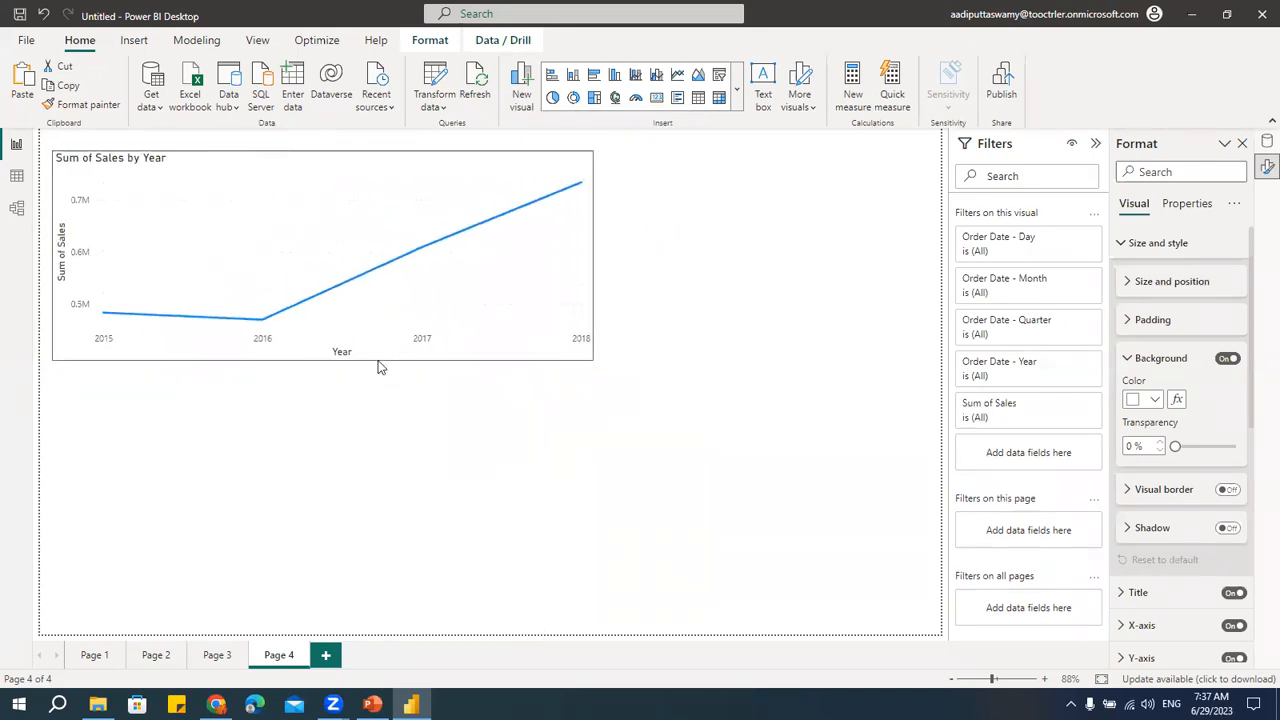
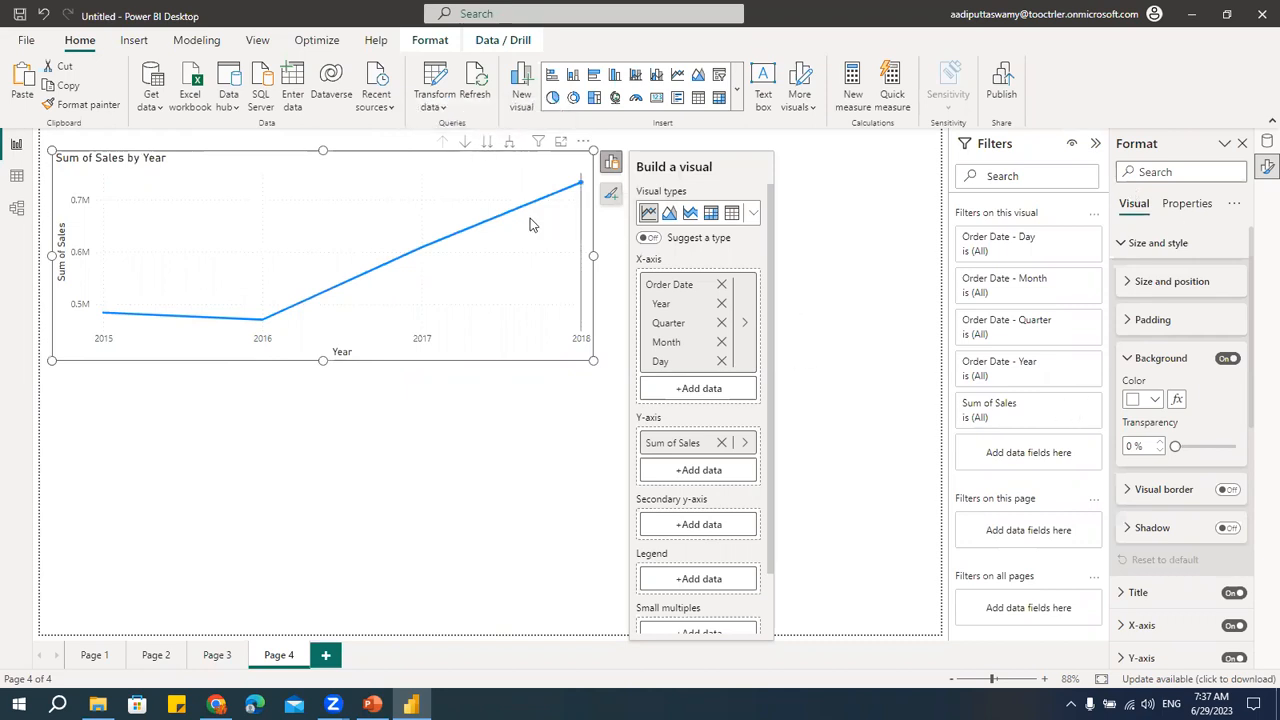
- Move the line chart through the Quarter, Month and Day levels, back up to Year, and down to Quarter again
{"action": "left_click", "coordinate": [486, 148]}
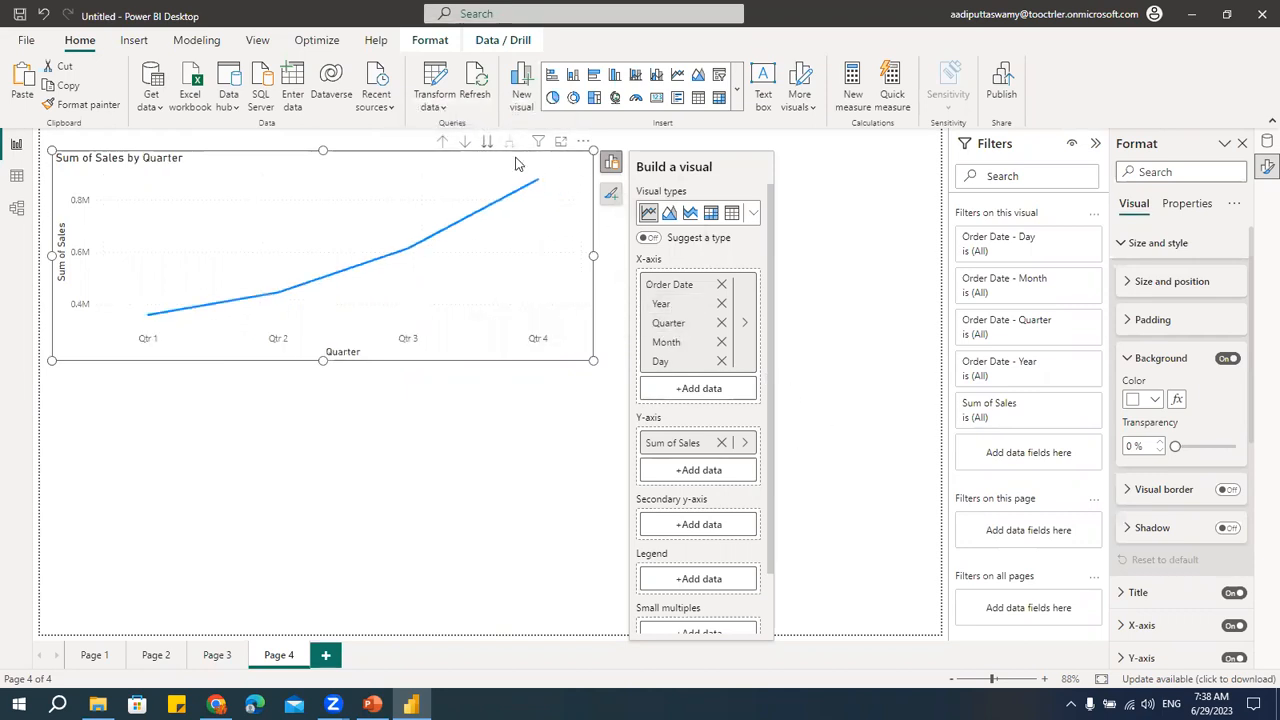
{"action": "left_click", "coordinate": [487, 146]}
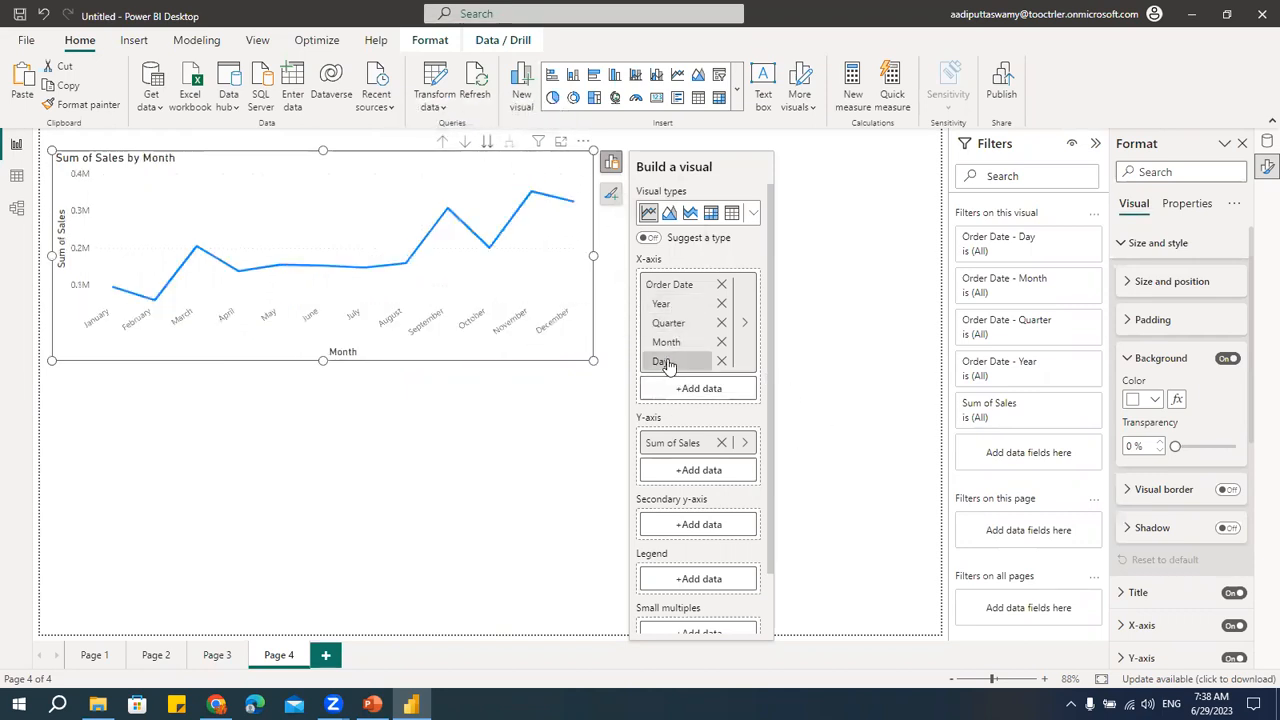
{"action": "left_click", "coordinate": [488, 146]}
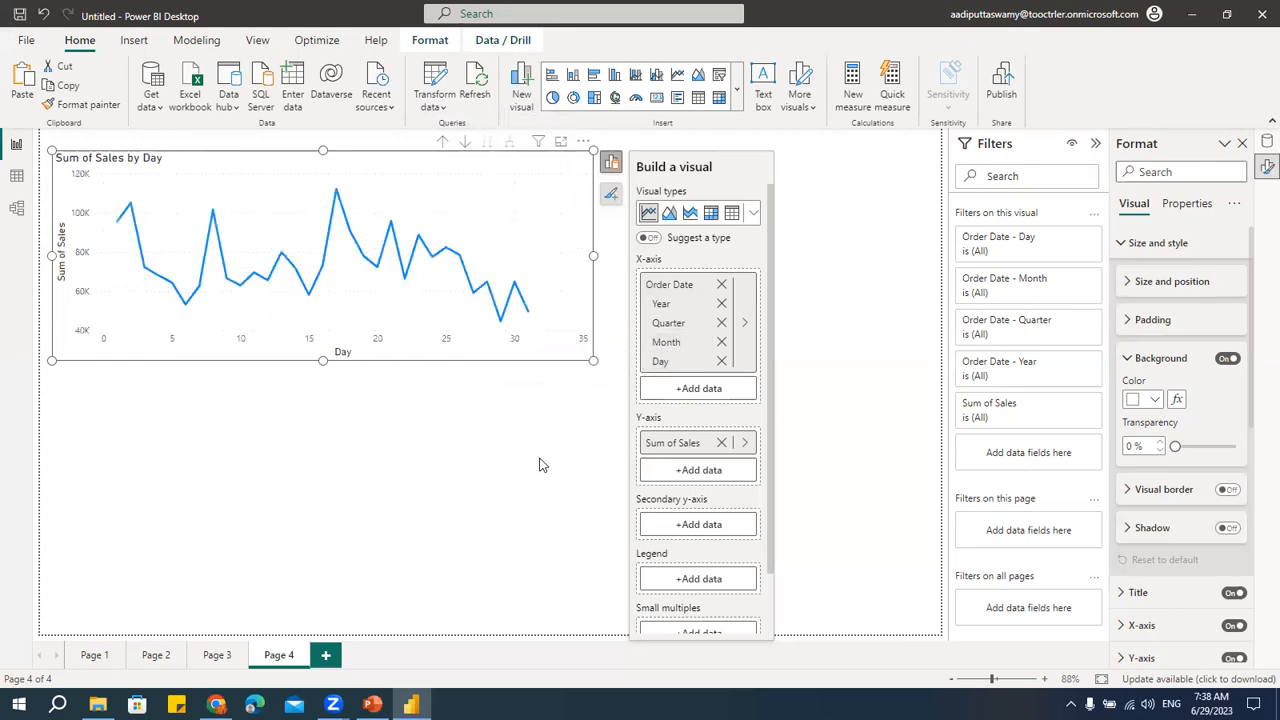
{"action": "left_click", "coordinate": [442, 146]}
{"action": "left_click", "coordinate": [442, 146]}
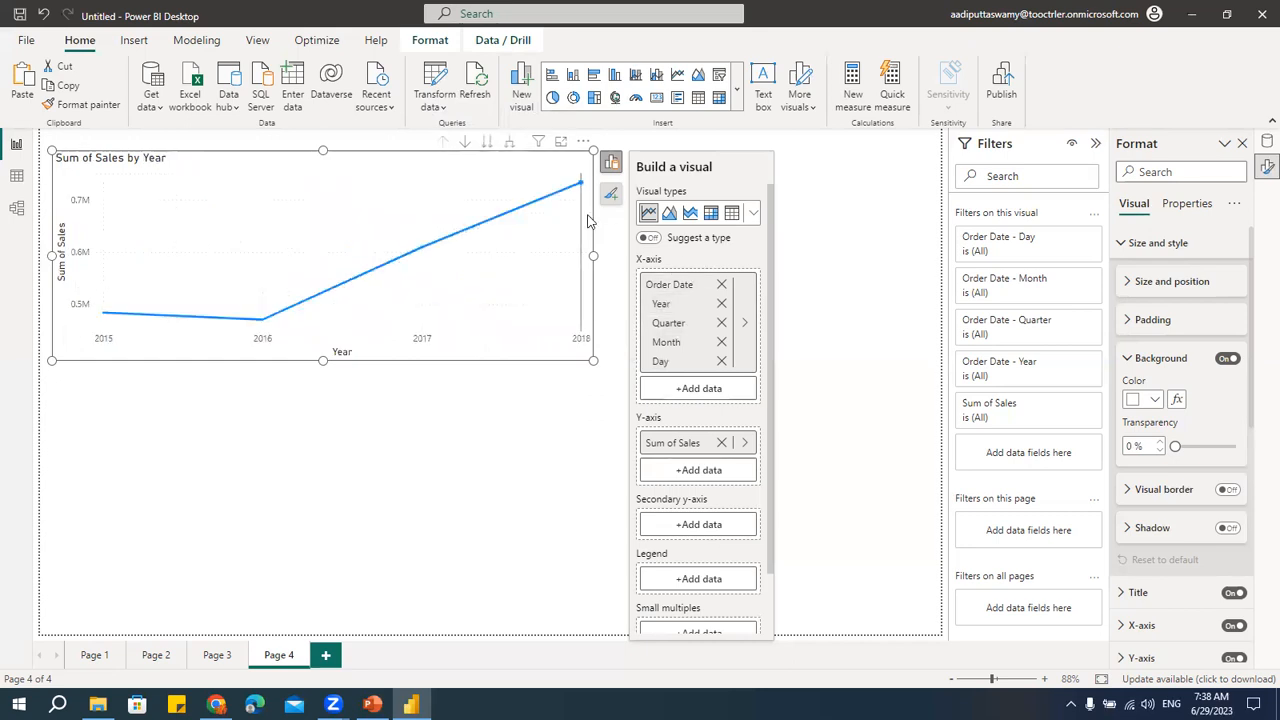
{"action": "left_click", "coordinate": [488, 146]}
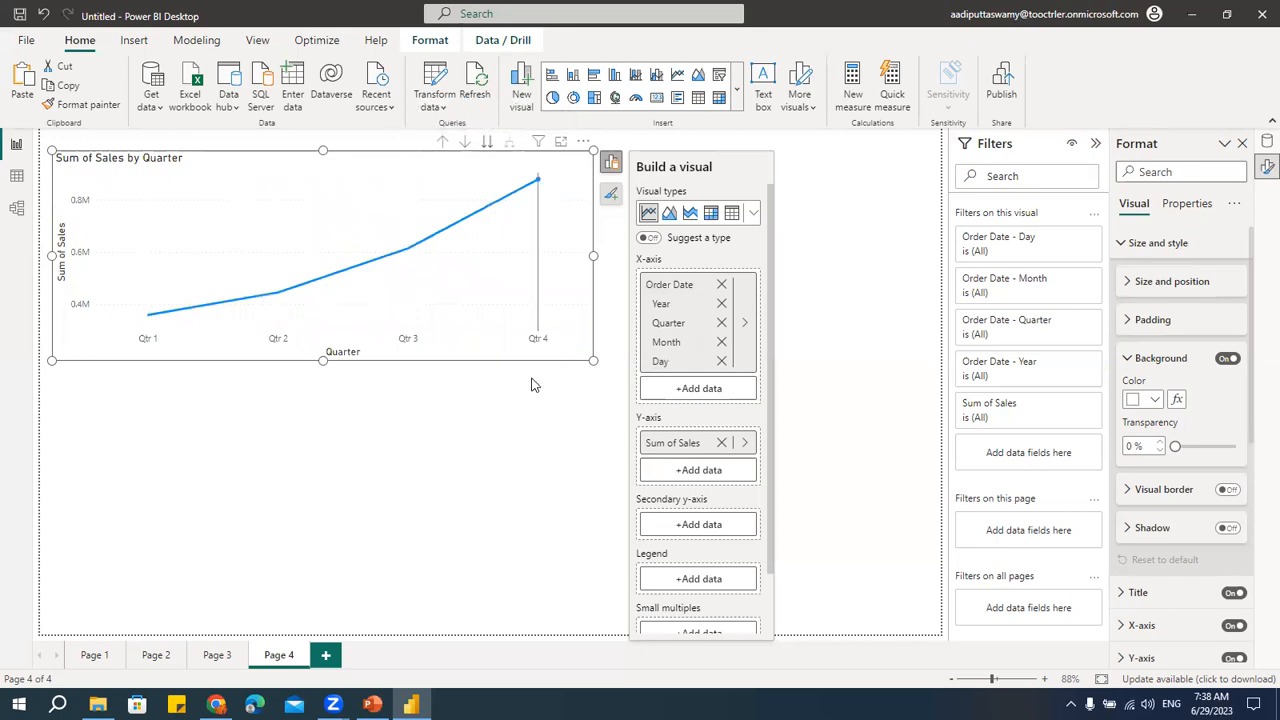
- Remove Quarter, Year and Day from the x-axis date hierarchy, keeping only Month
{"action": "left_click", "coordinate": [721, 324]}
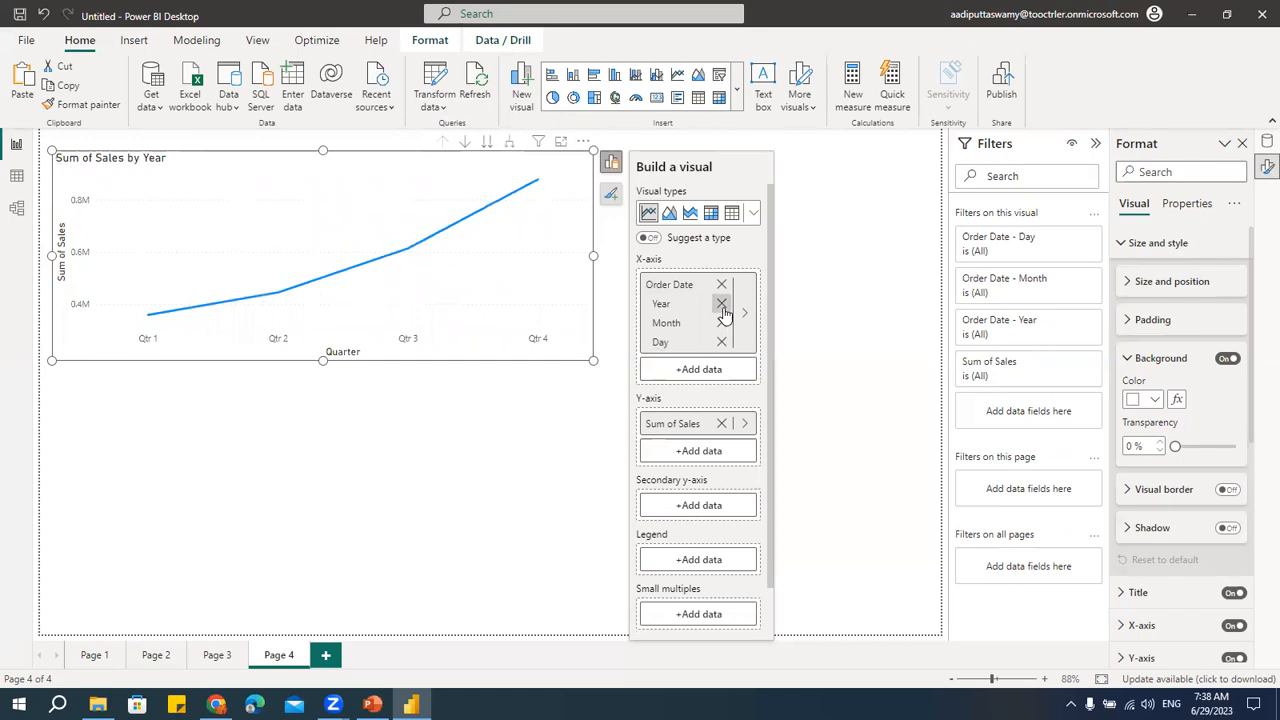
{"action": "left_click", "coordinate": [721, 305]}
{"action": "left_click", "coordinate": [721, 323]}
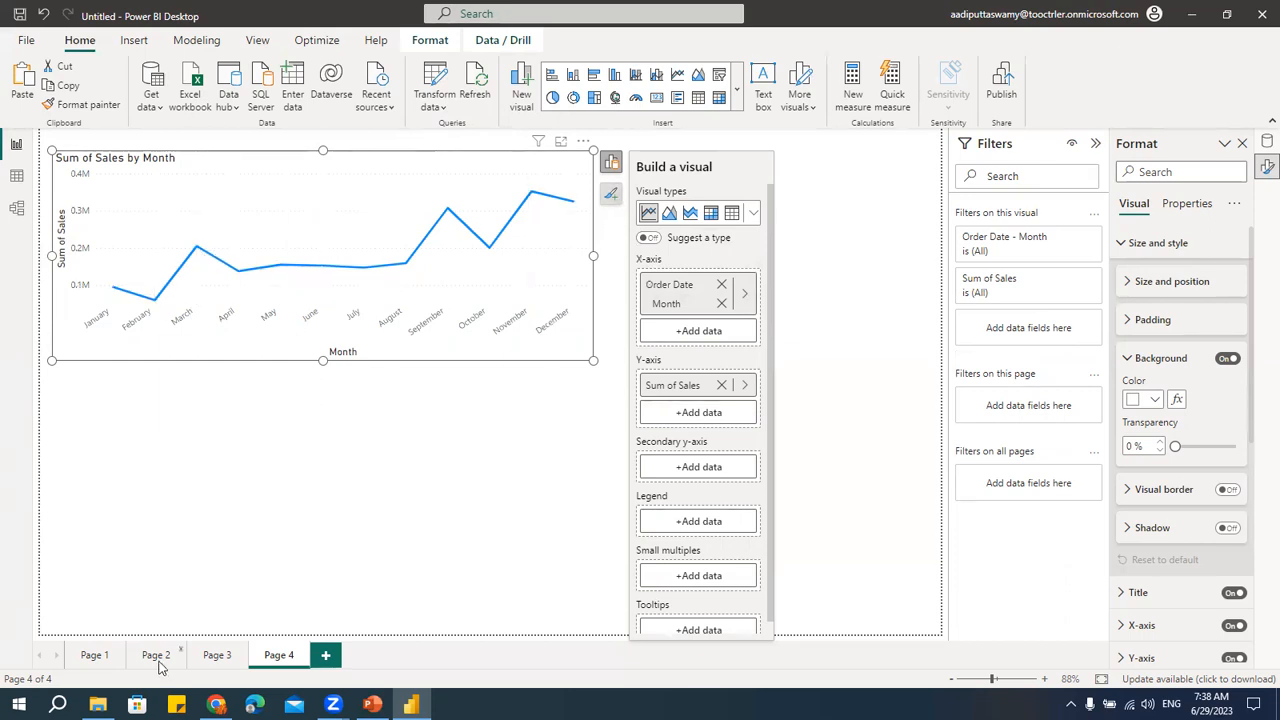
{"action": "left_click", "coordinate": [96, 656]}
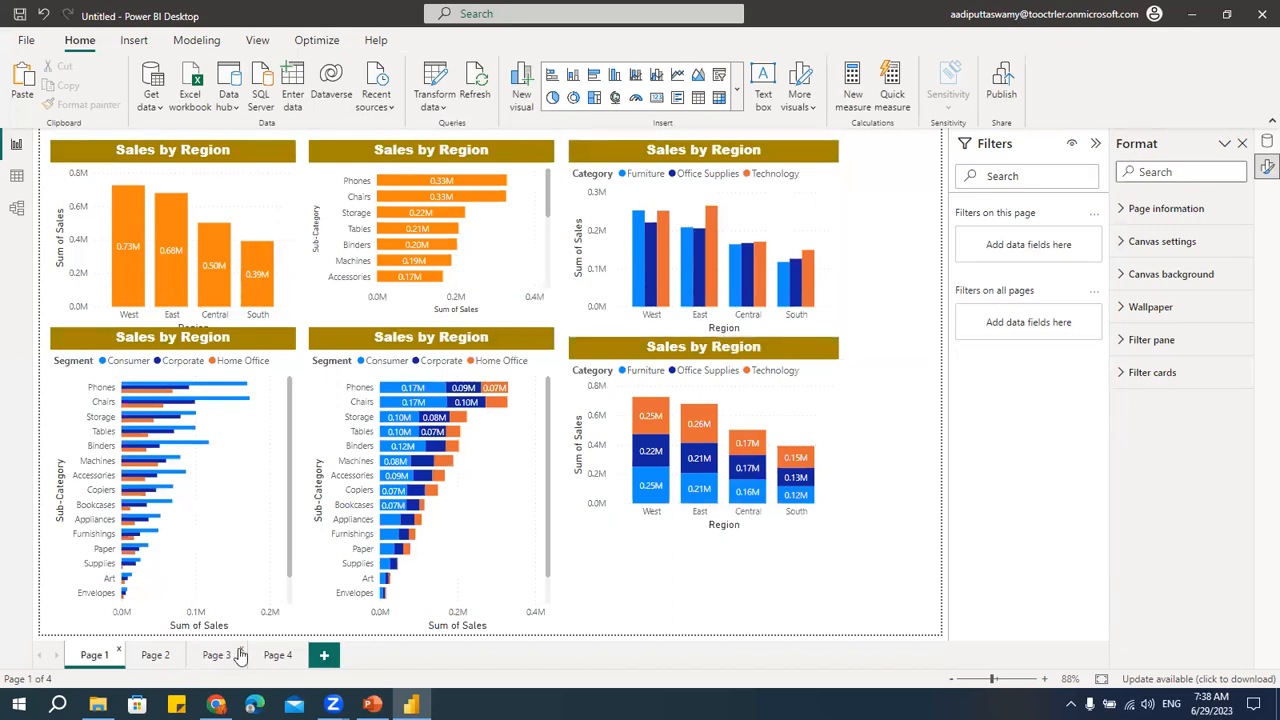
{"action": "left_click", "coordinate": [284, 658]}
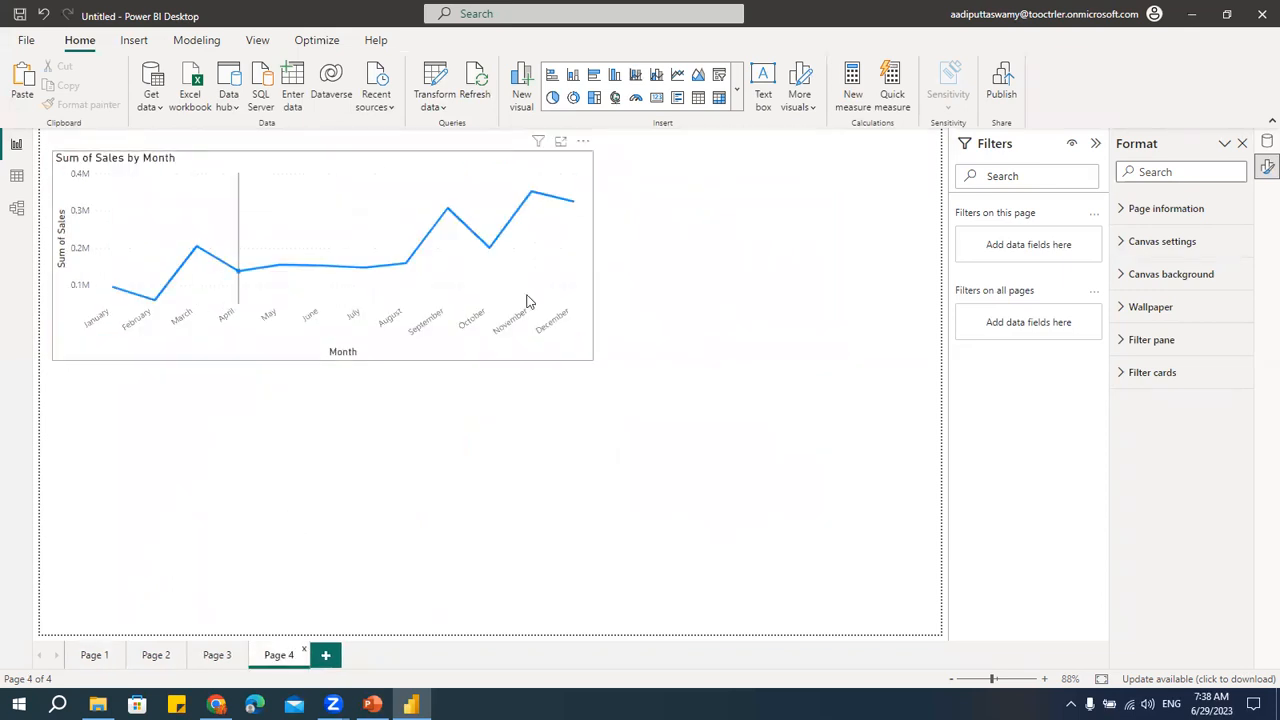
- Add Category as the line chart's legend and widen the chart across most of the page
{"action": "left_click", "coordinate": [379, 249]}
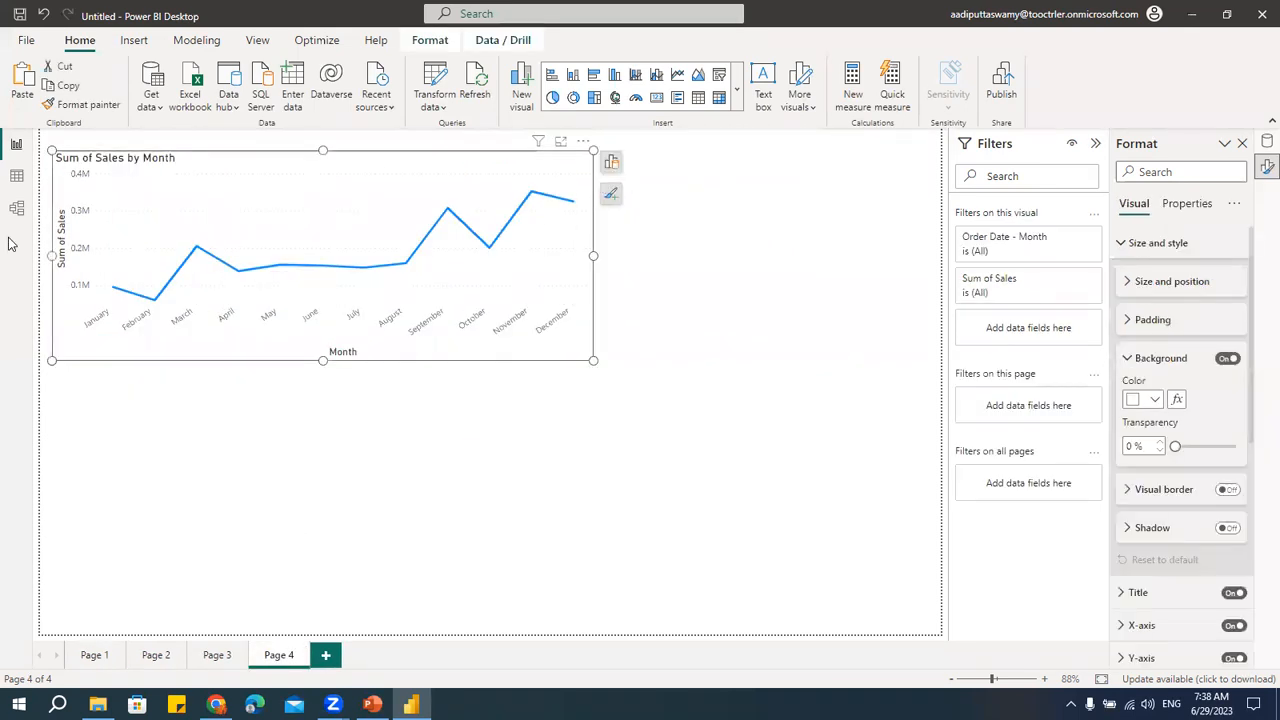
{"action": "left_click", "coordinate": [611, 163]}
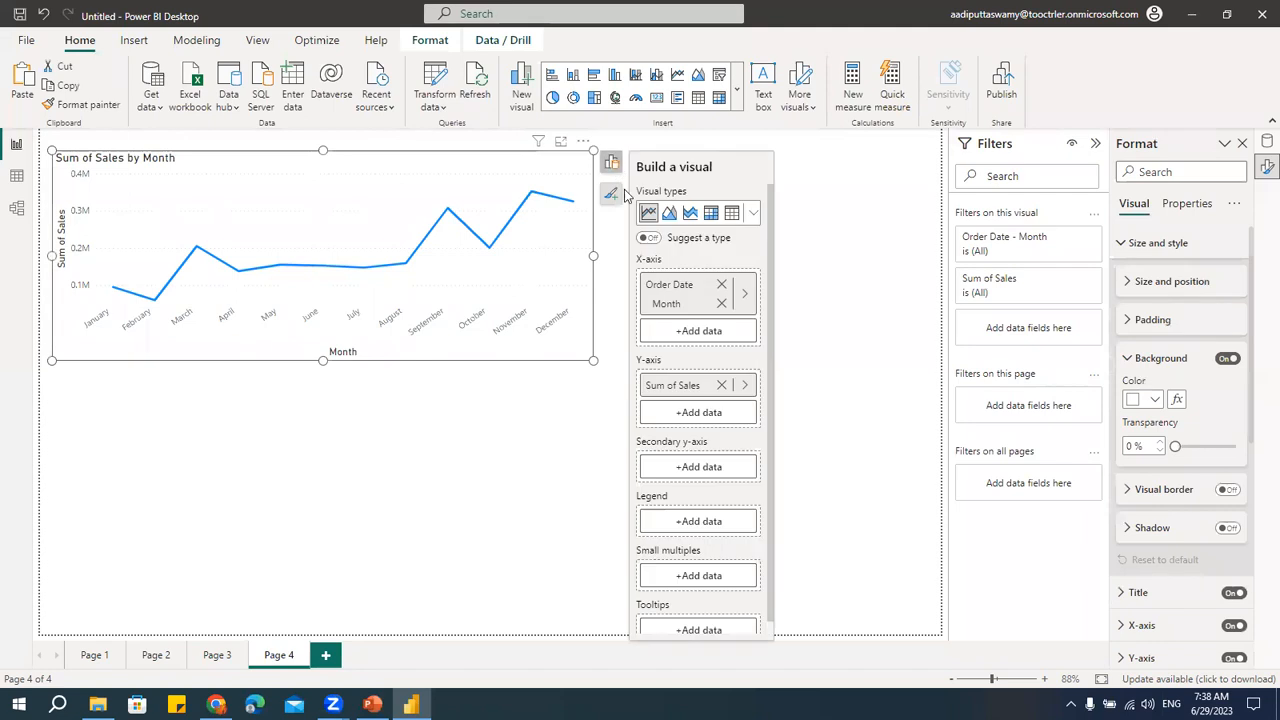
{"action": "left_click", "coordinate": [688, 520]}
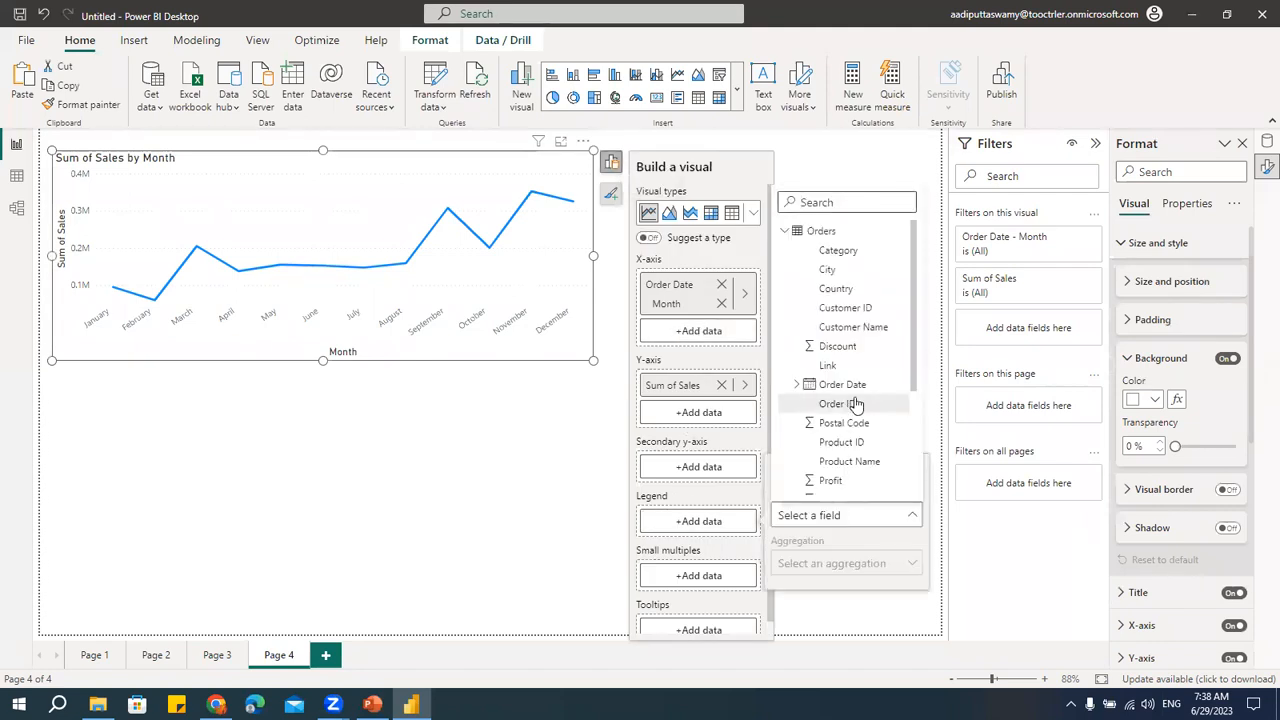
{"action": "left_click", "coordinate": [838, 251]}
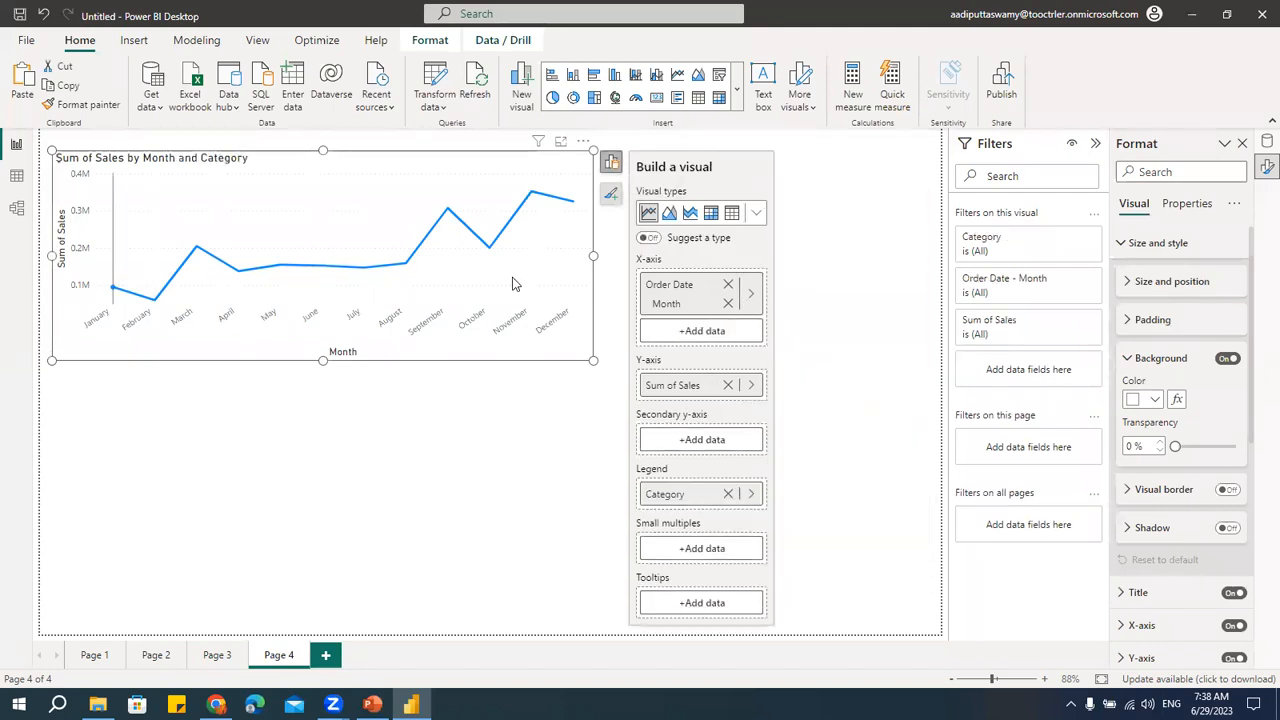
{"action": "left_click", "coordinate": [829, 263]}
{"action": "left_click", "coordinate": [597, 268]}
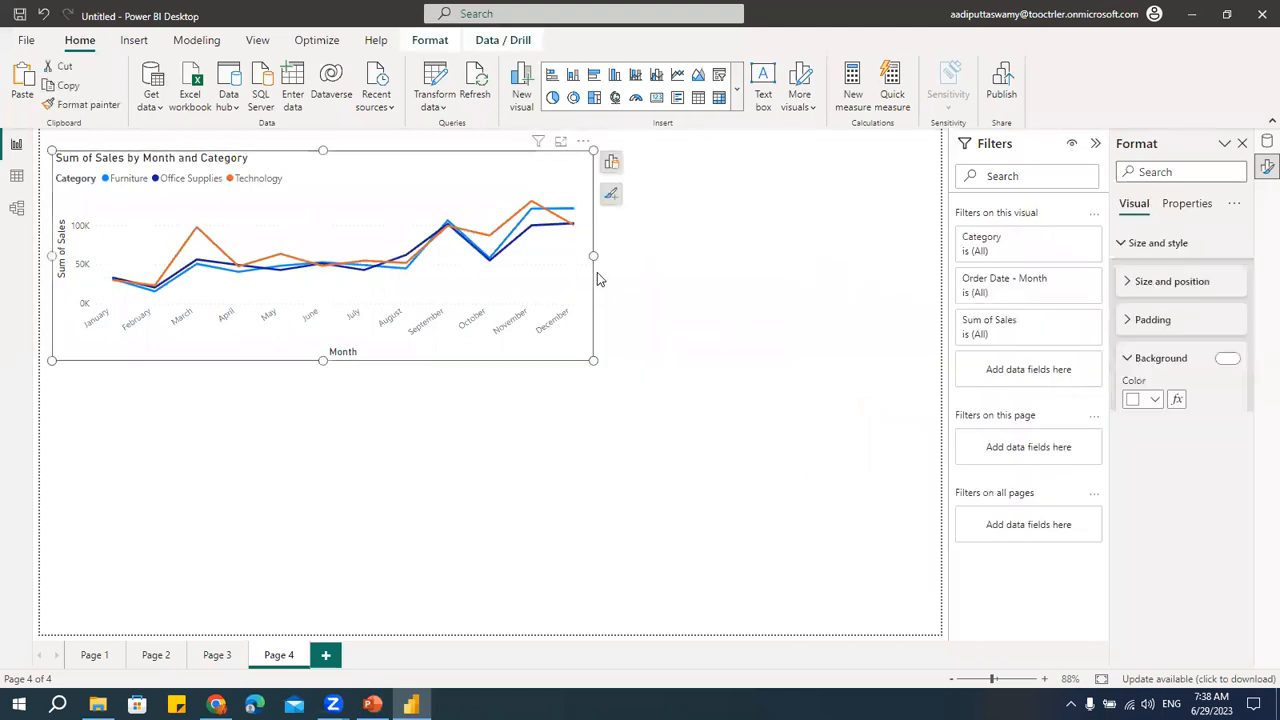
{"action": "left_click_drag", "start_coordinate": [593, 255], "coordinate": [871, 259]}
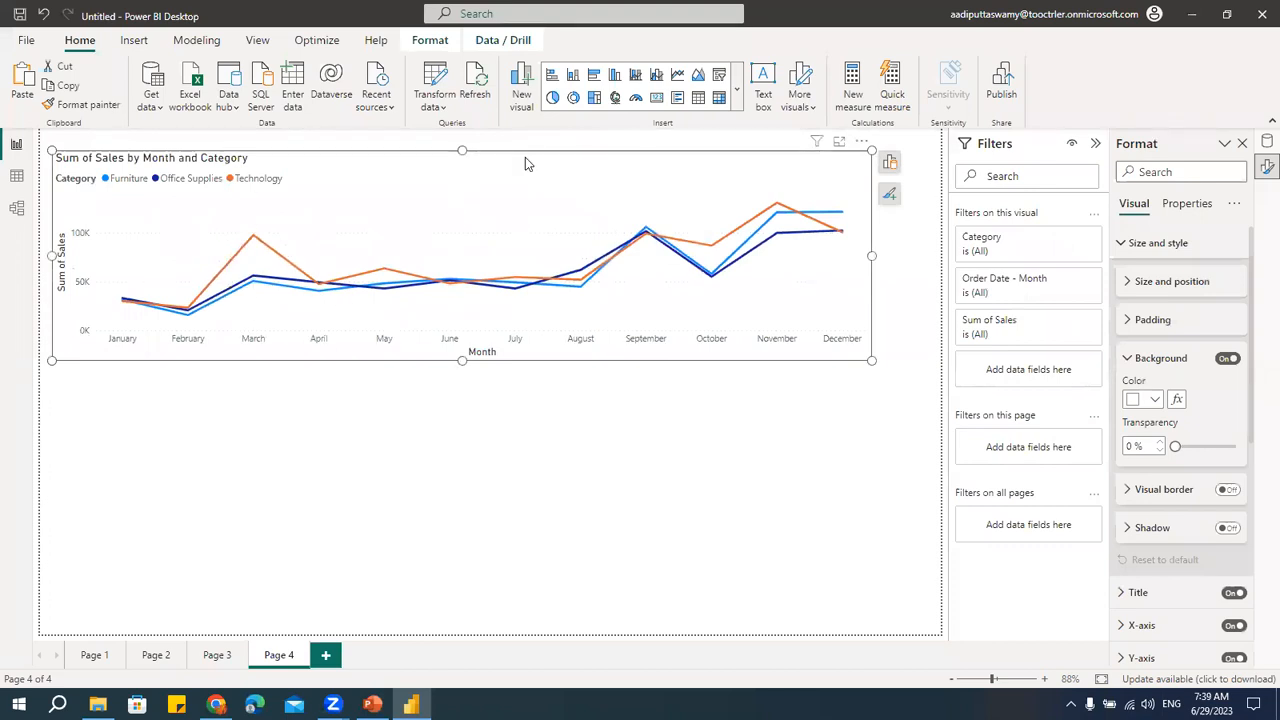
- Duplicate the line chart, place the copy directly below the original, and change the copy to a stacked area chart
{"action": "key", "text": "ctrl+c"}
{"action": "key", "text": "ctrl+v"}
{"action": "left_click_drag", "start_coordinate": [525, 157], "coordinate": [511, 396]}
{"action": "left_click_drag", "start_coordinate": [456, 430], "coordinate": [456, 430]}
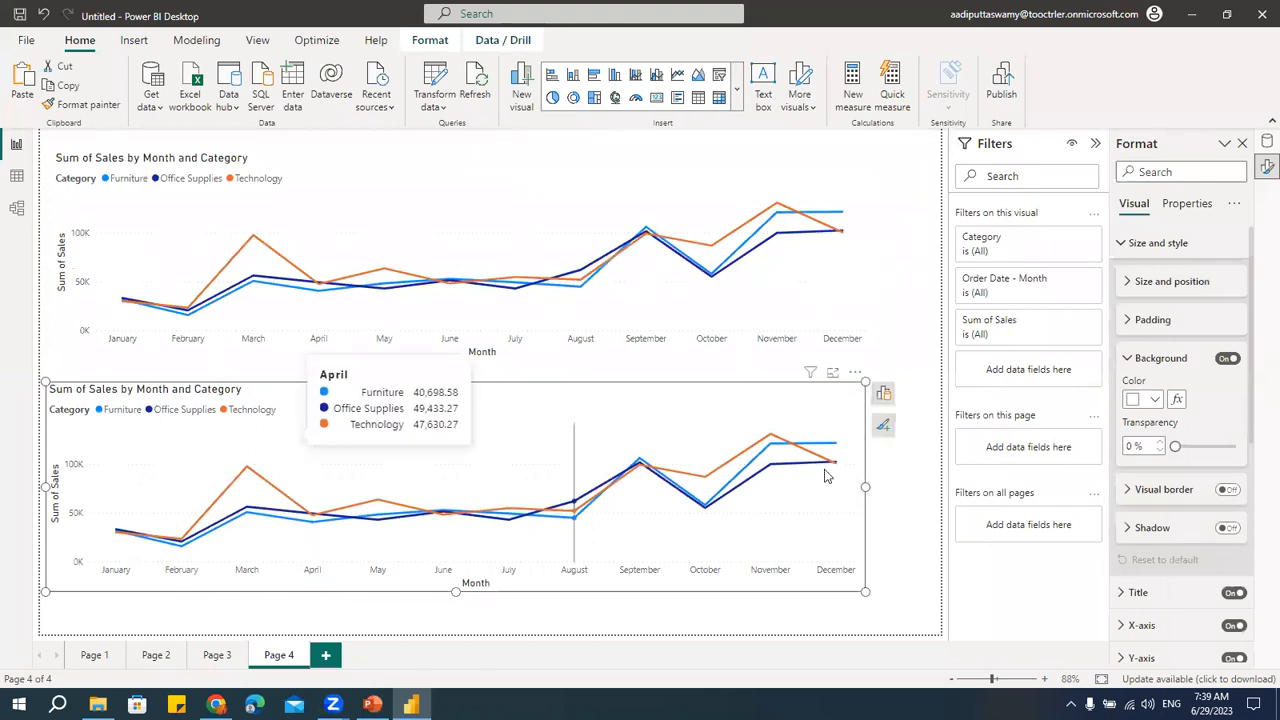
{"action": "left_click", "coordinate": [884, 397]}
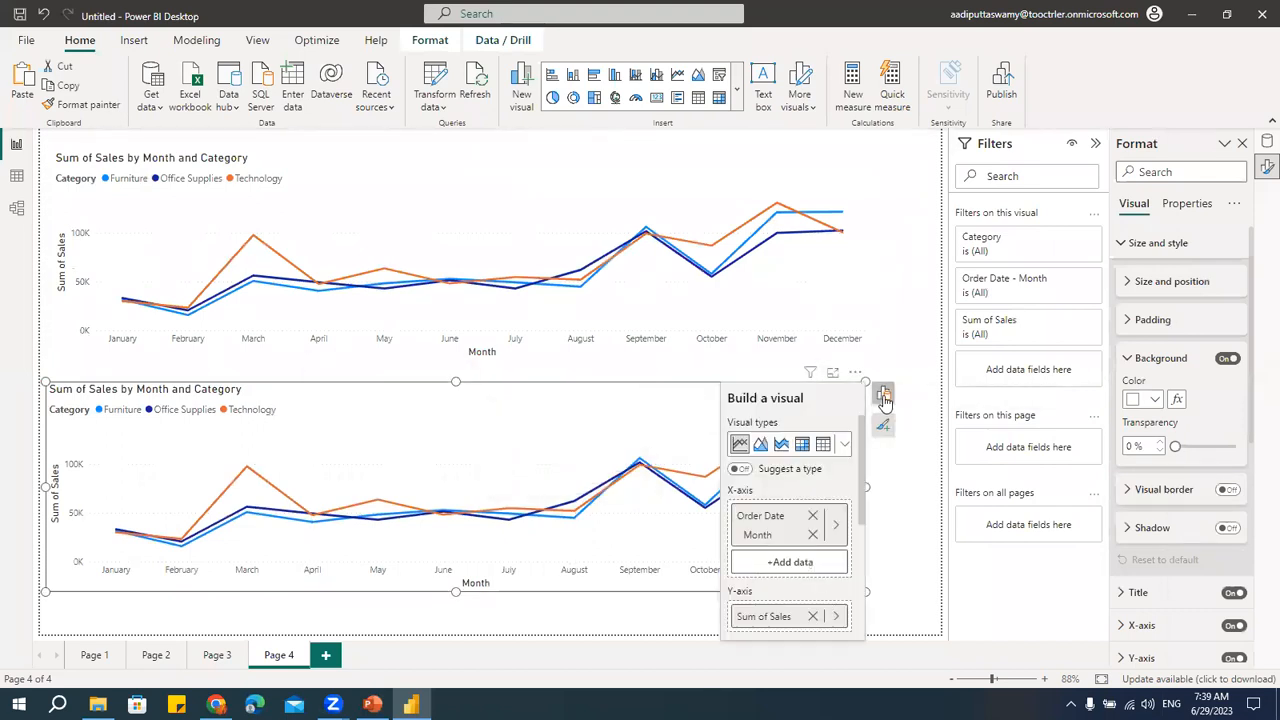
{"action": "left_click", "coordinate": [781, 447]}
- Compare the monthly category sales in the line chart with those in the stacked area chart
{"action": "mouse_move", "coordinate": [450, 546]}
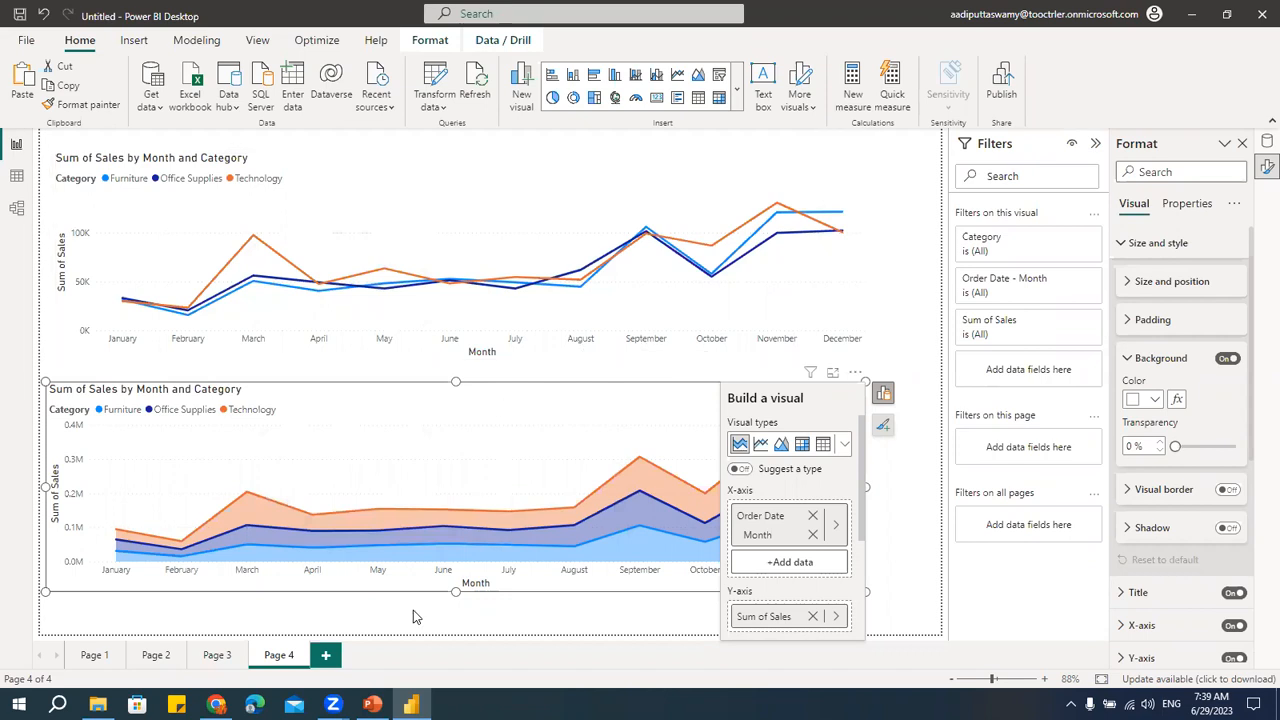
{"action": "left_click", "coordinate": [360, 218]}
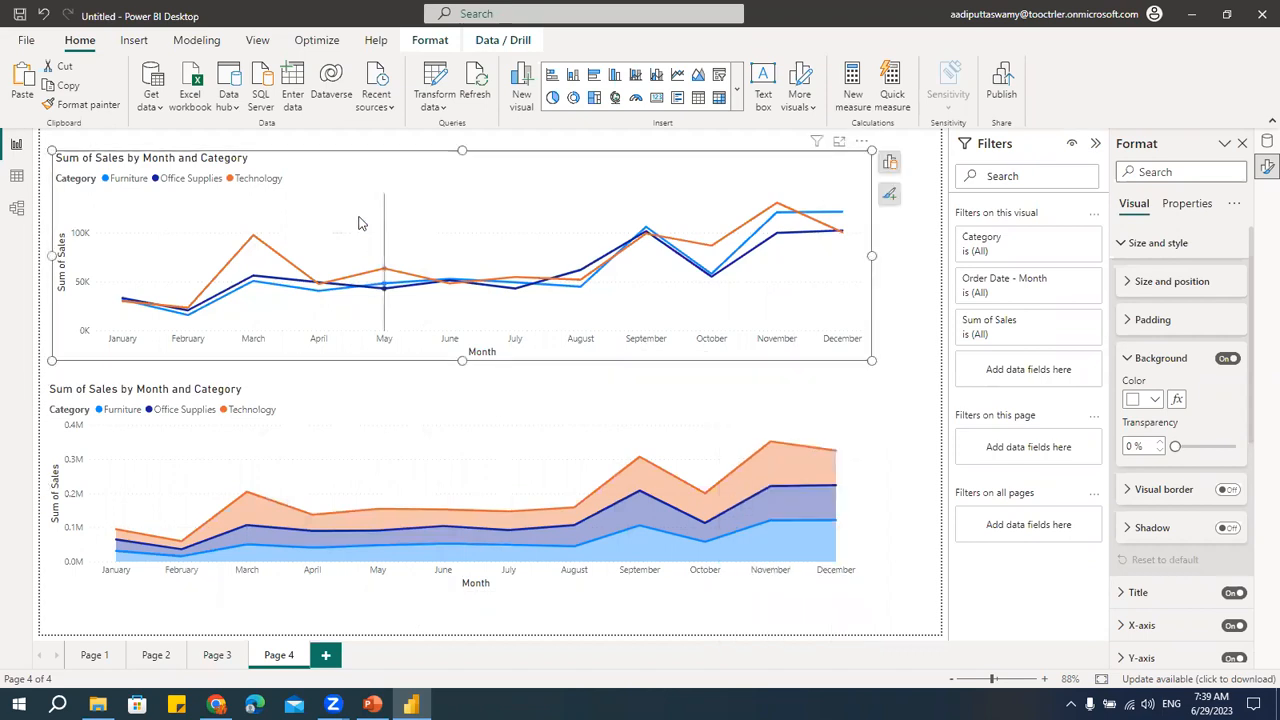
{"action": "left_click", "coordinate": [381, 425]}
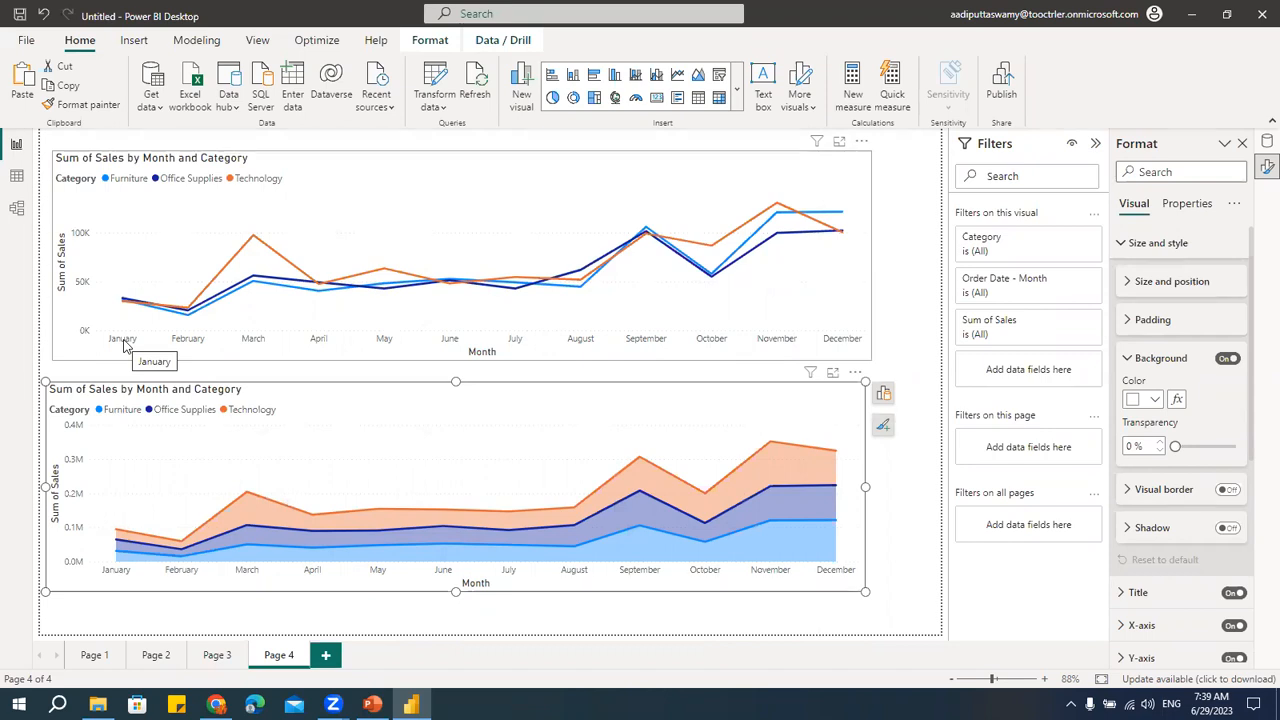
{"action": "mouse_move", "coordinate": [418, 537]}
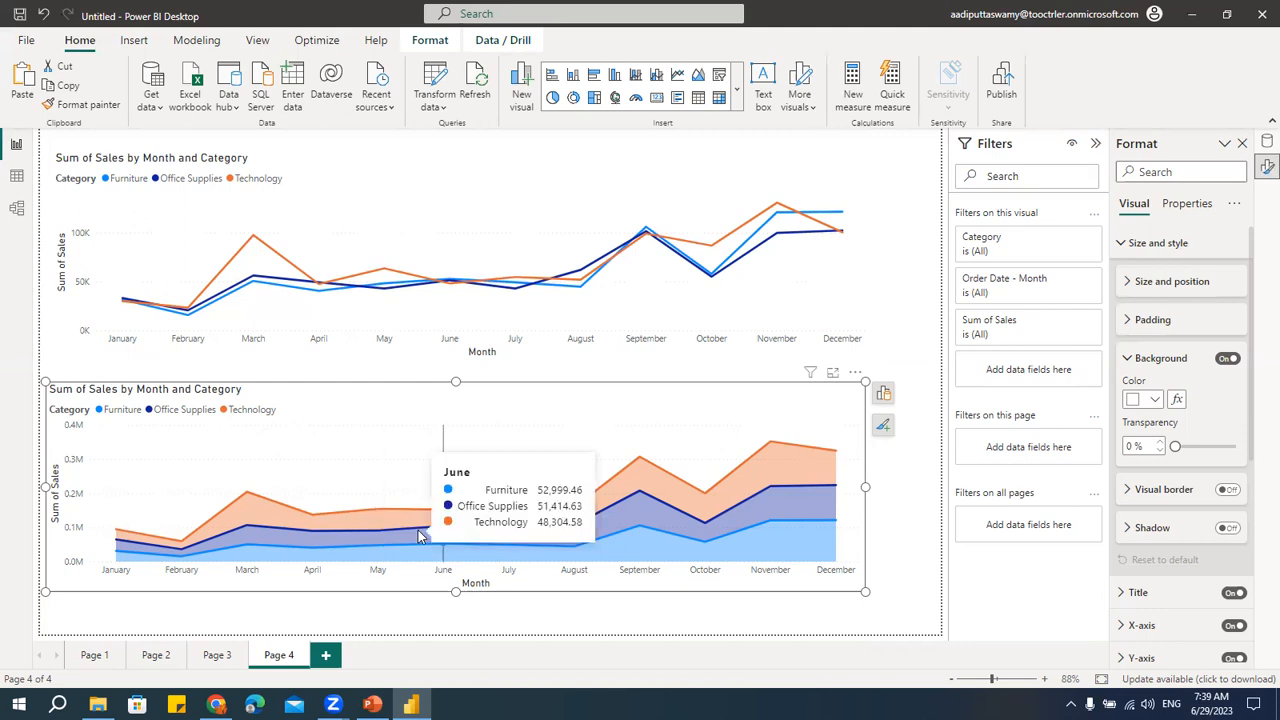
- Insert a clustered column chart on a new report page, move it near the page's upper-left corner and enlarge it
{"action": "left_click", "coordinate": [325, 655]}
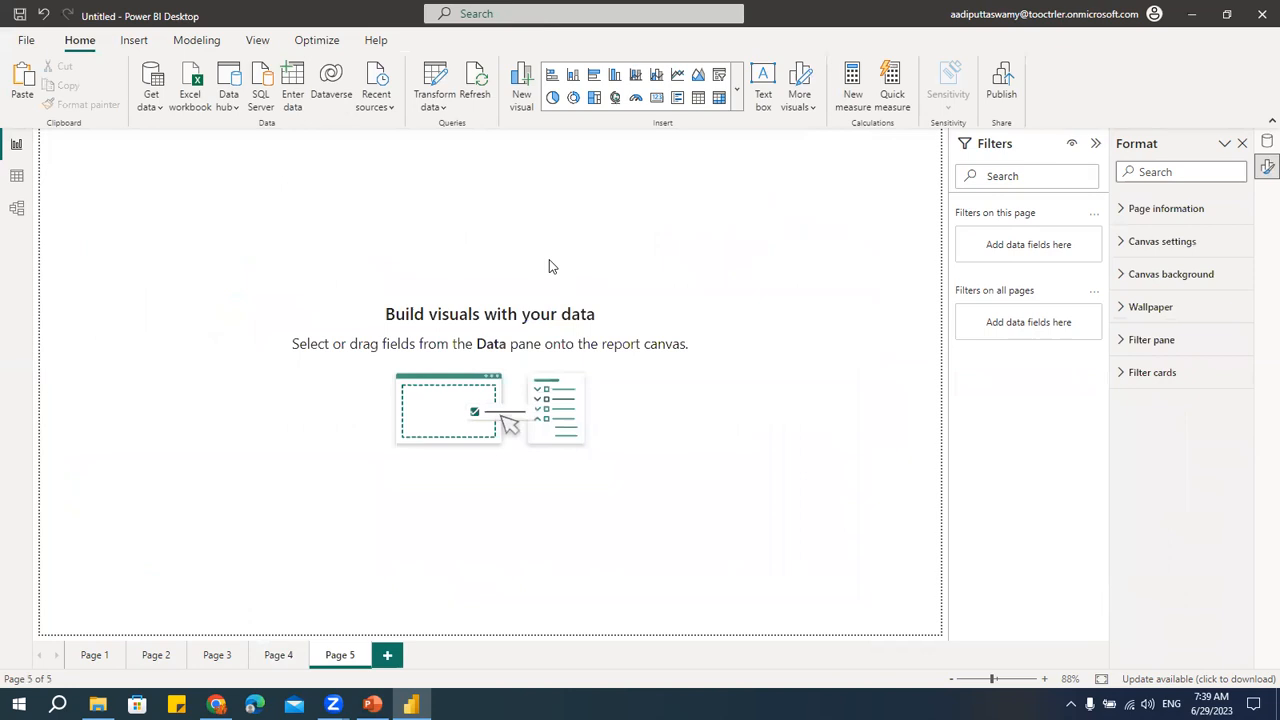
{"action": "left_click", "coordinate": [614, 75]}
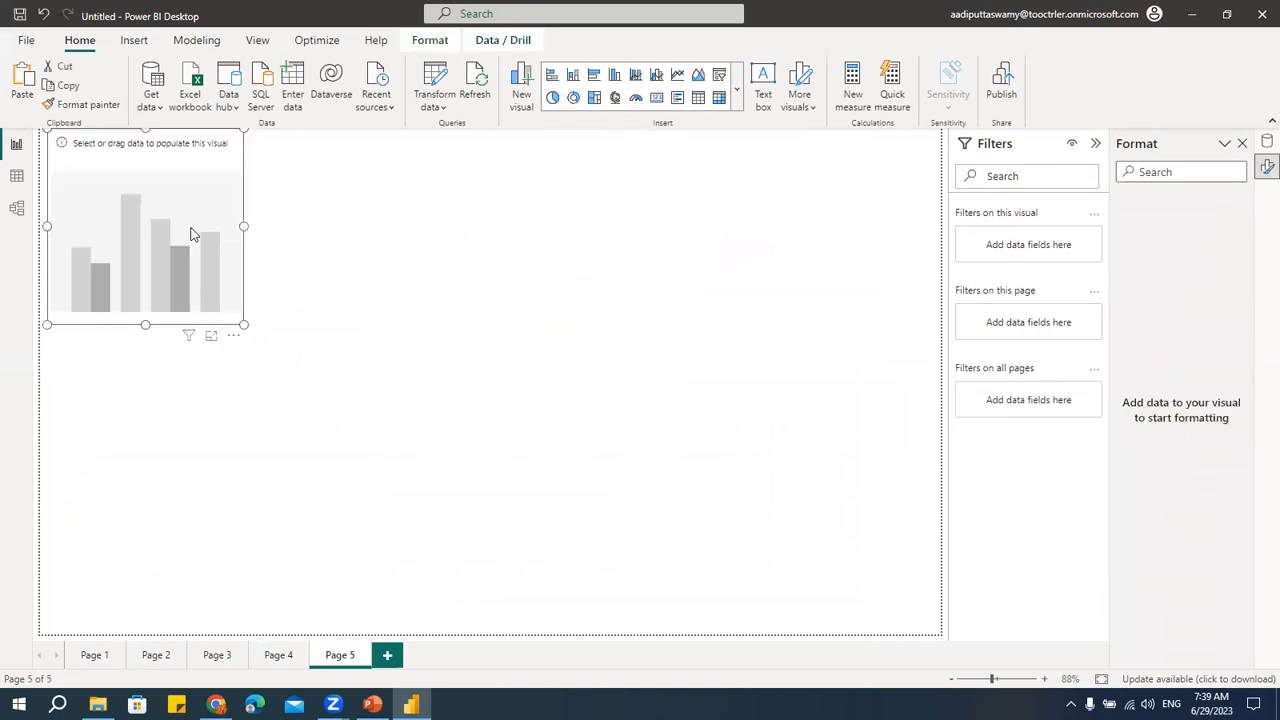
{"action": "left_click_drag", "start_coordinate": [207, 174], "coordinate": [227, 192]}
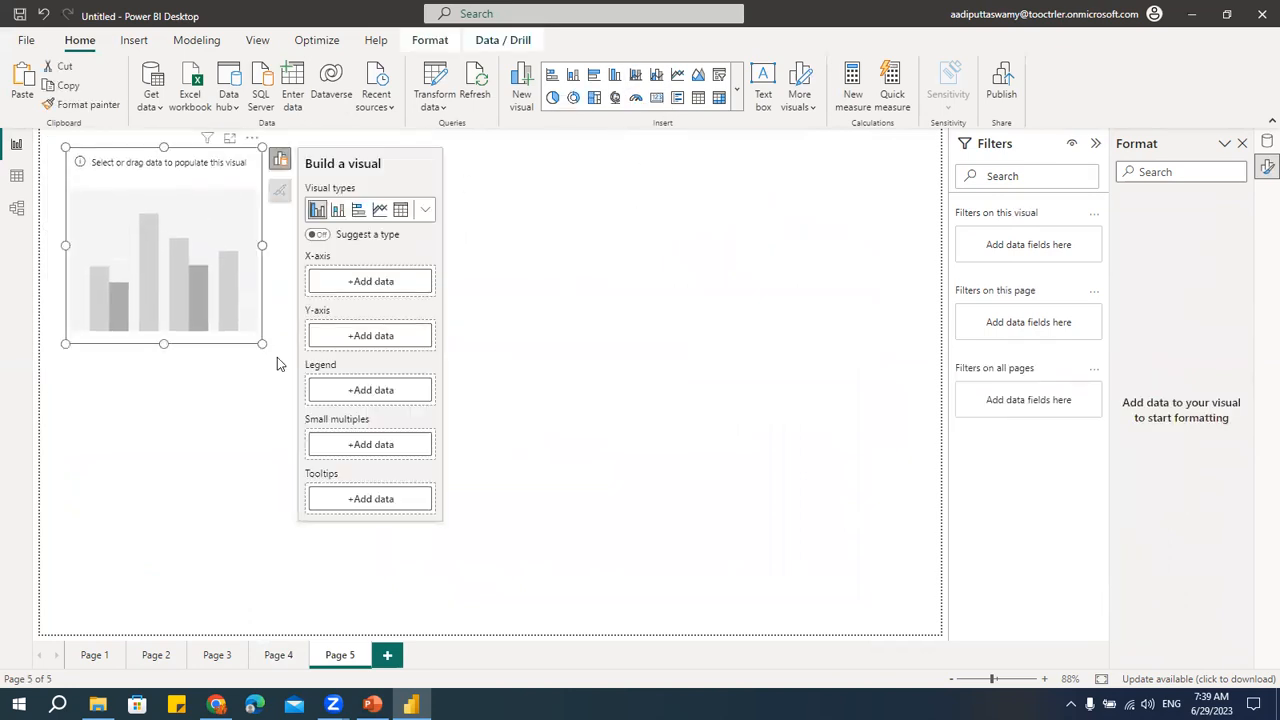
{"action": "left_click_drag", "start_coordinate": [274, 358], "coordinate": [400, 356]}
- Assign Region to the column chart's x-axis and Sales to its y-axis, and widen the chart slightly
{"action": "left_click", "coordinate": [405, 281]}
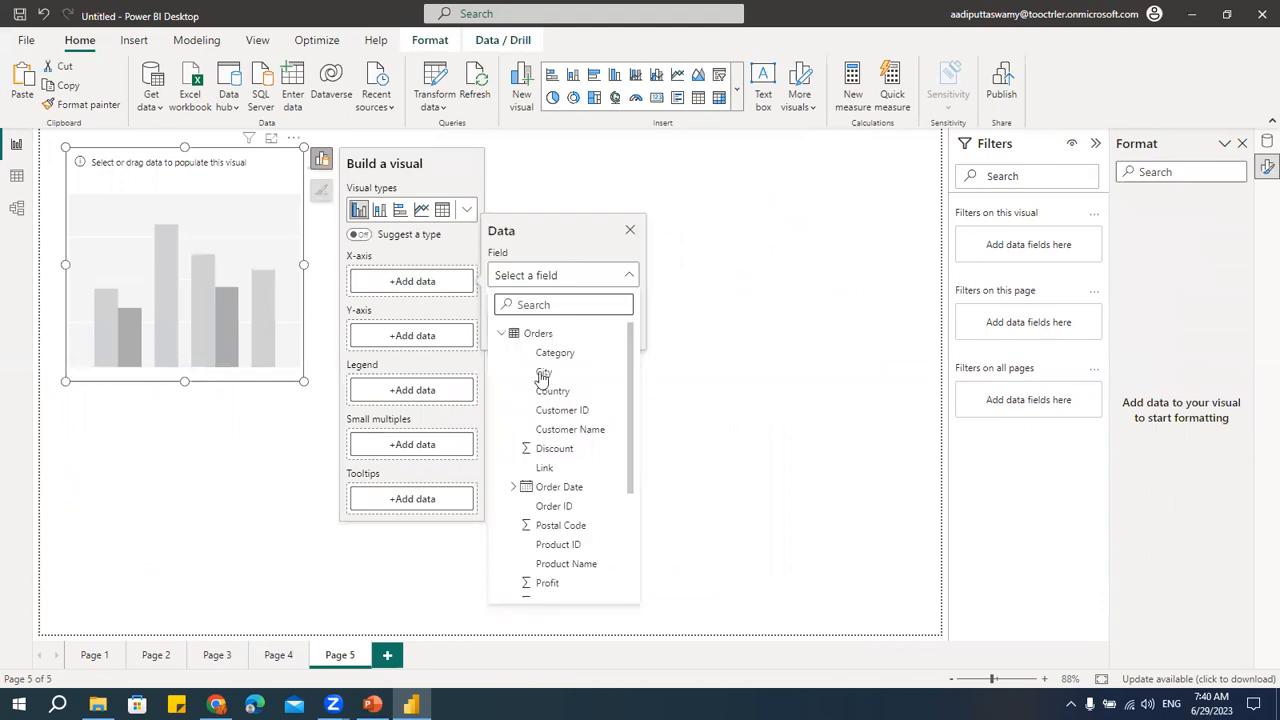
{"action": "scroll", "coordinate": [562, 480], "scroll_direction": "down", "scroll_amount": 3}
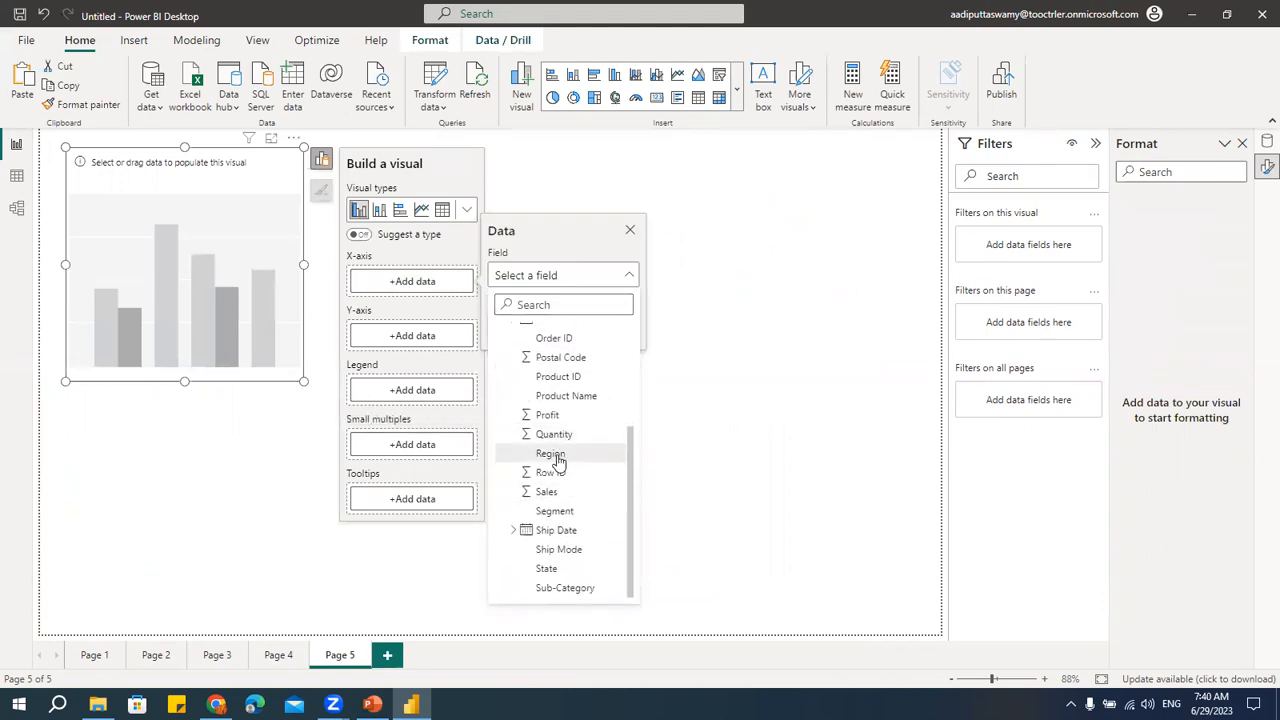
{"action": "left_click", "coordinate": [413, 363]}
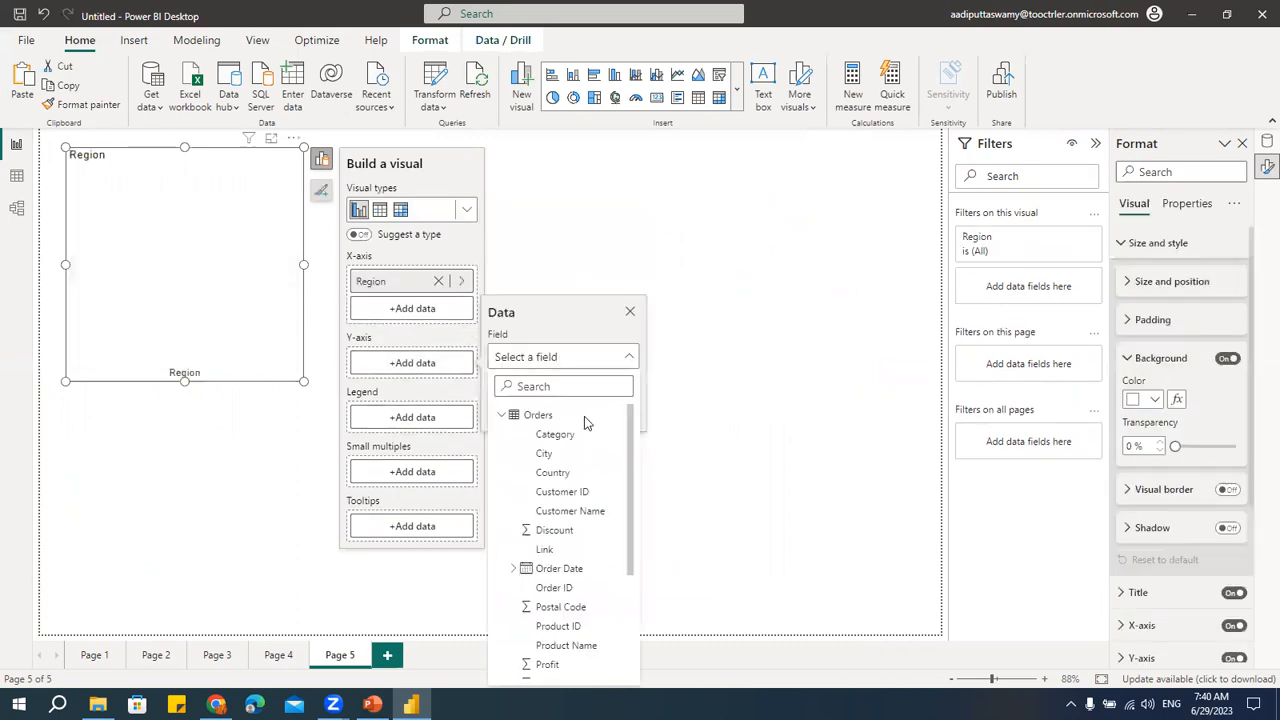
{"action": "left_click", "coordinate": [558, 574]}
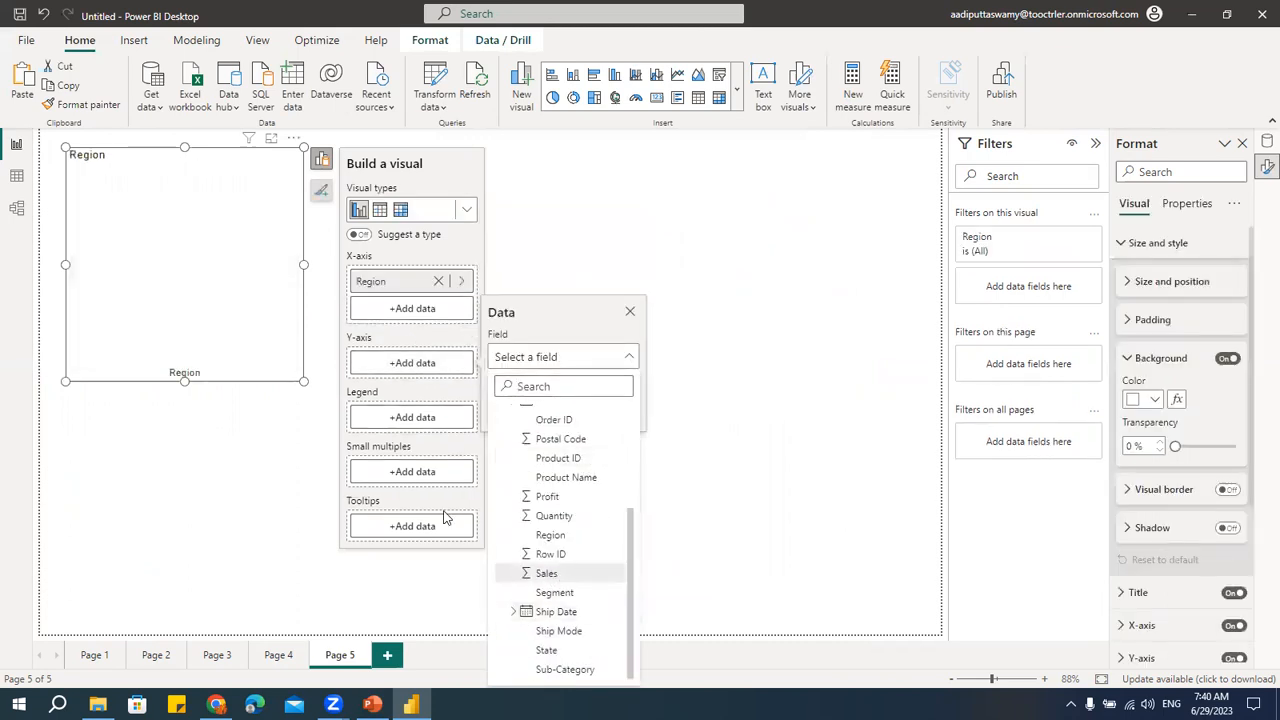
{"action": "left_click_drag", "start_coordinate": [304, 381], "coordinate": [324, 386]}
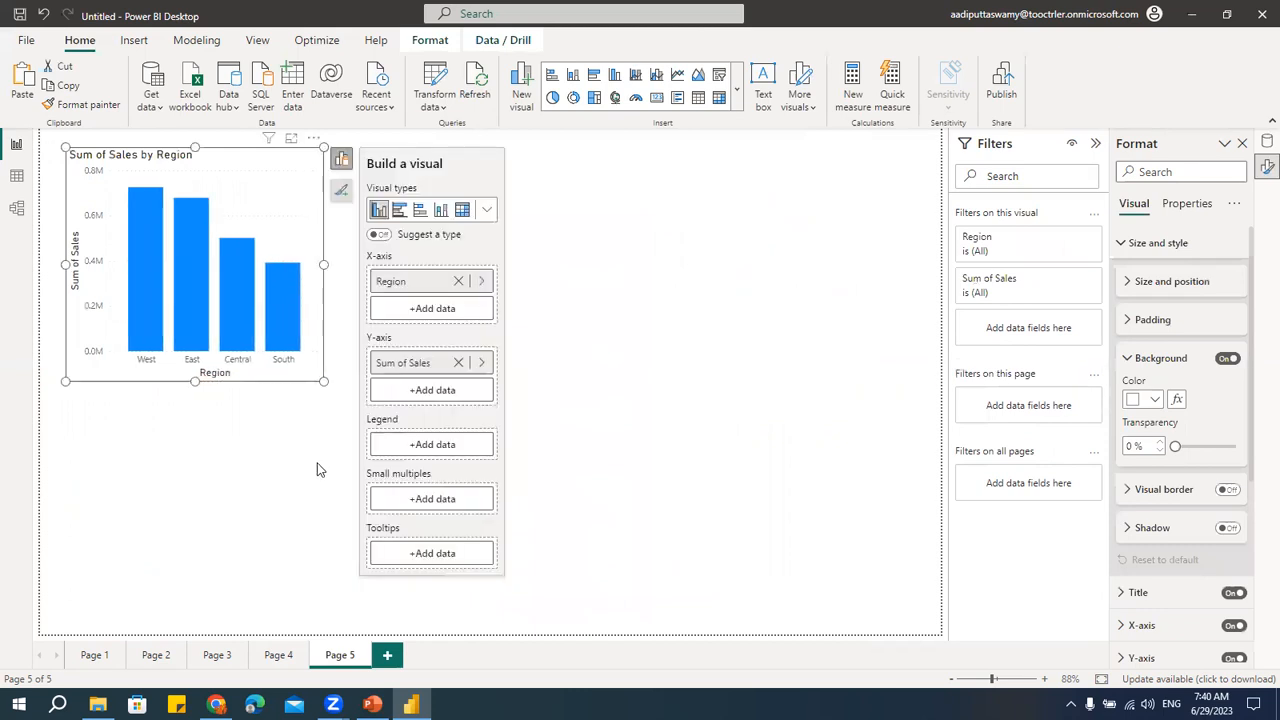
- Add Quantity as a second y-axis field beside Sales in the regional column chart
{"action": "left_click", "coordinate": [432, 393]}
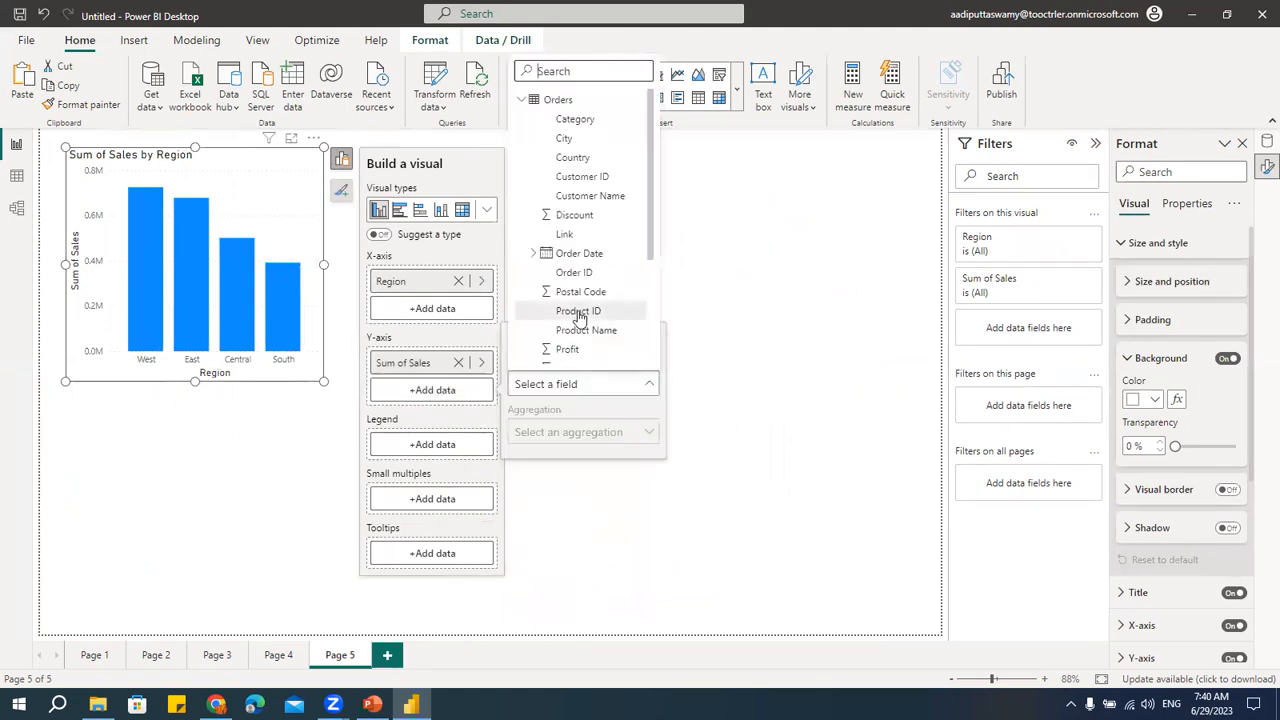
{"action": "scroll", "coordinate": [584, 310], "scroll_direction": "down", "scroll_amount": 3}
{"action": "left_click", "coordinate": [576, 201]}
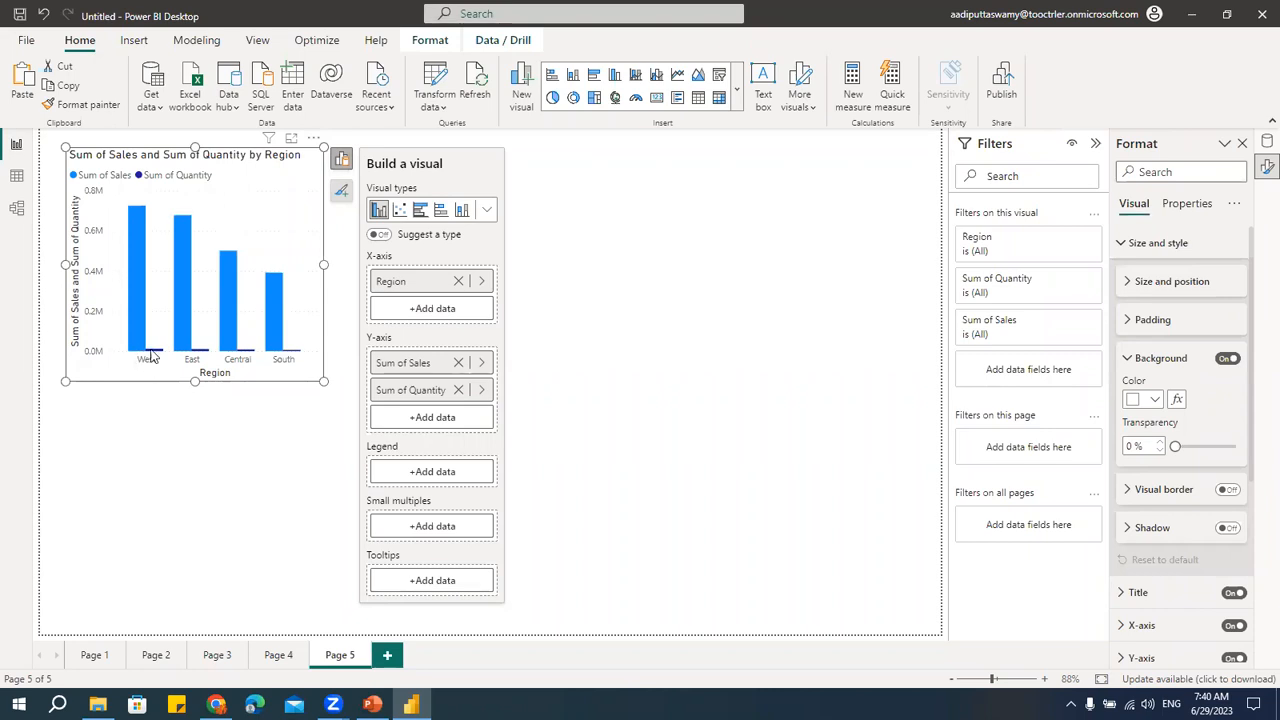
{"action": "mouse_move", "coordinate": [149, 318]}
- Convert the regional column chart to a line and clustered column chart
{"action": "left_click", "coordinate": [98, 197]}
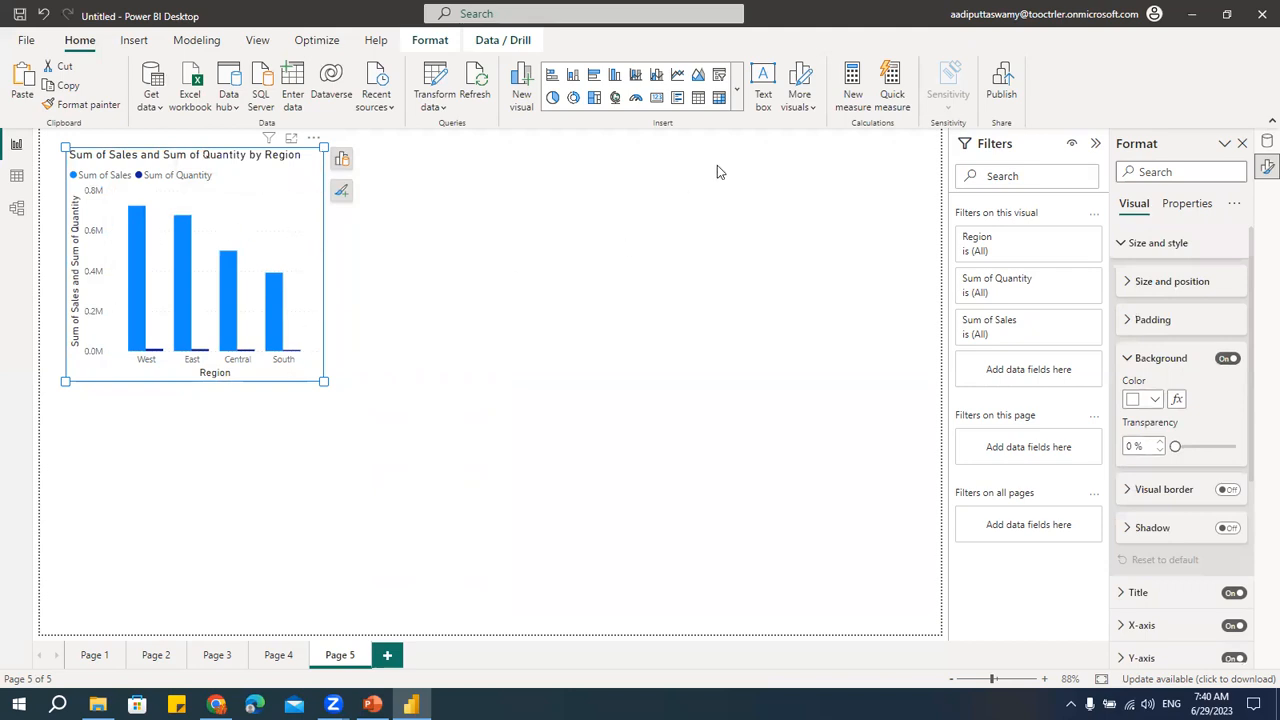
{"action": "left_click", "coordinate": [737, 90]}
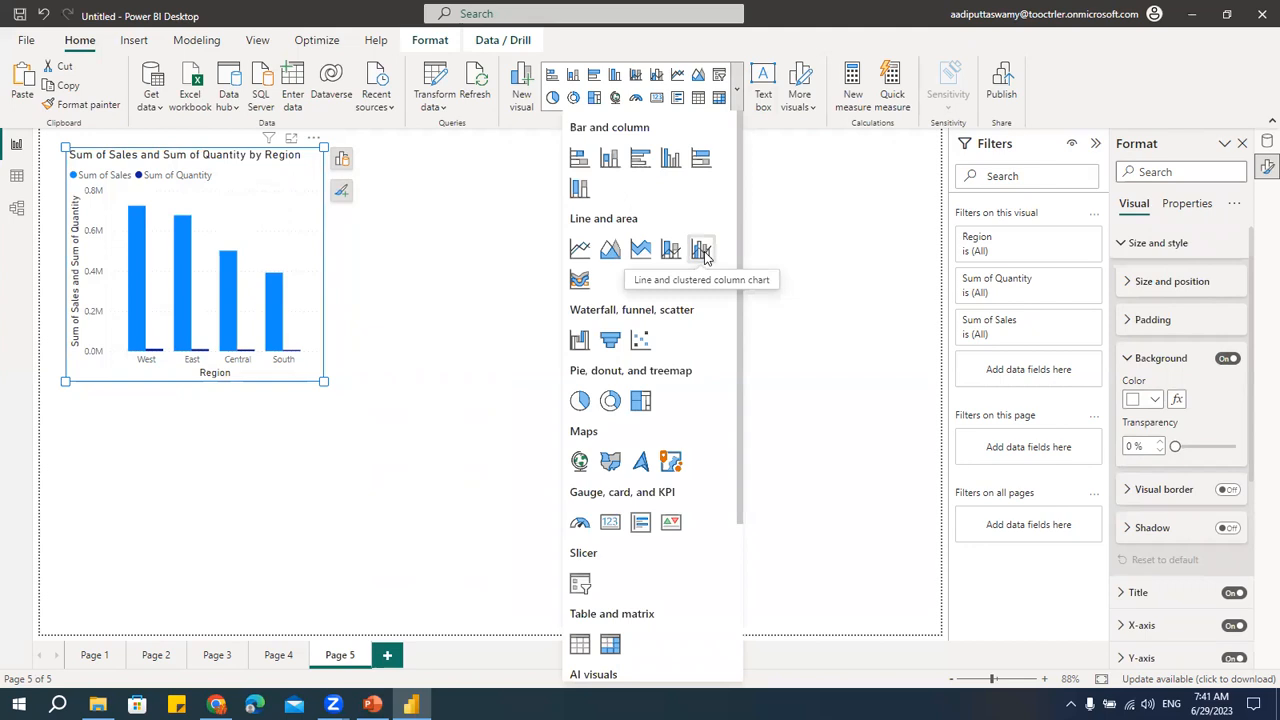
{"action": "left_click", "coordinate": [704, 252]}
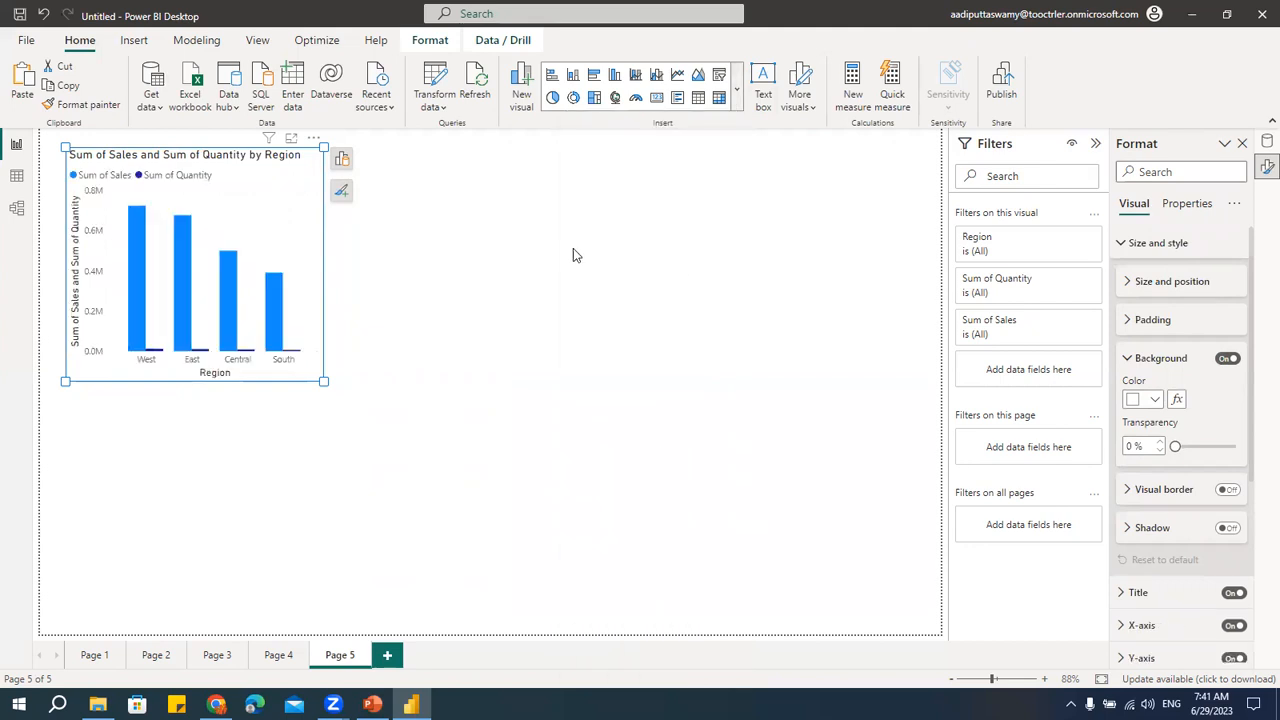
- Move Sum of Quantity from the column y-axis to the line y-axis and add Category as the column legend
{"action": "left_click", "coordinate": [341, 158]}
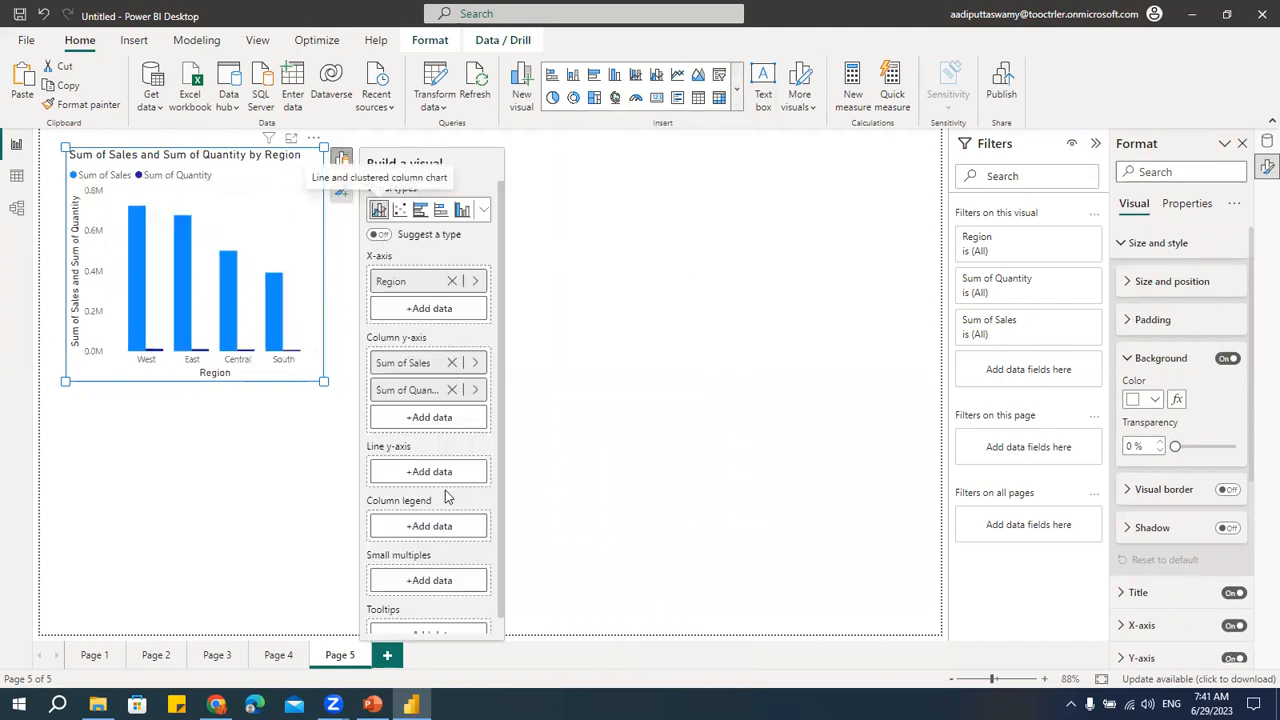
{"action": "scroll", "coordinate": [445, 490], "scroll_direction": "down", "scroll_amount": 1}
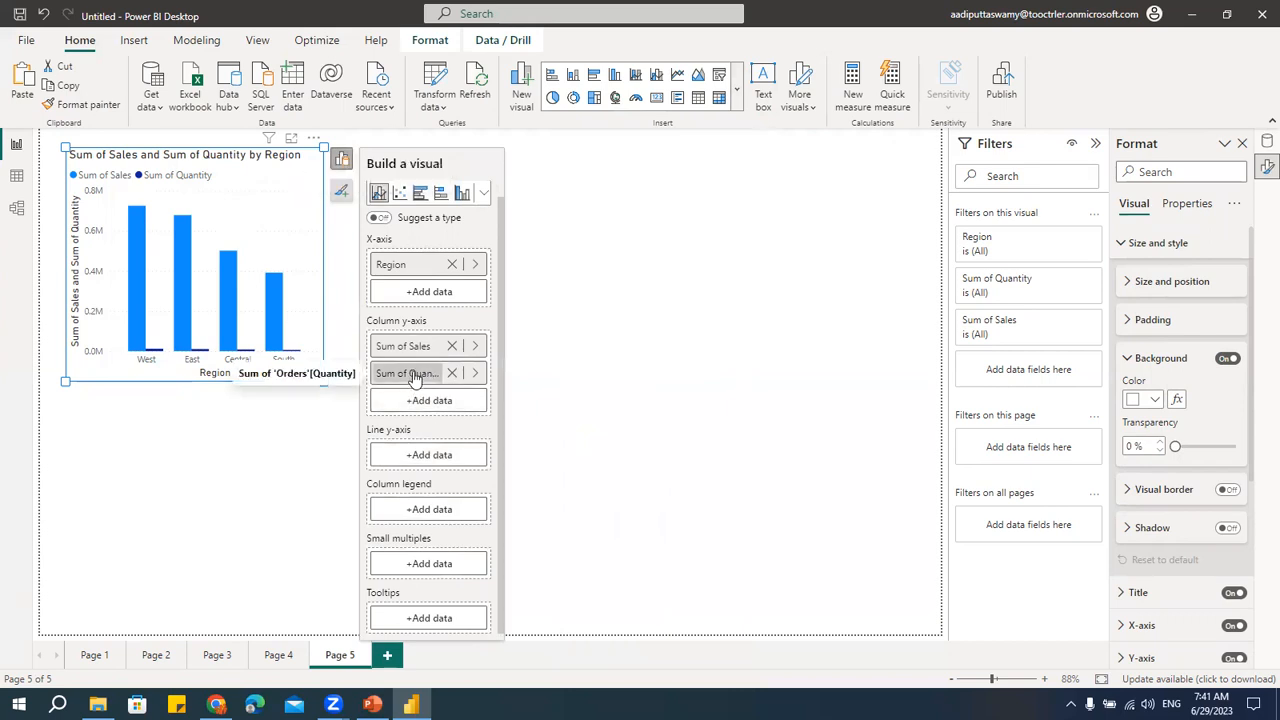
{"action": "left_click_drag", "start_coordinate": [416, 376], "coordinate": [415, 457]}
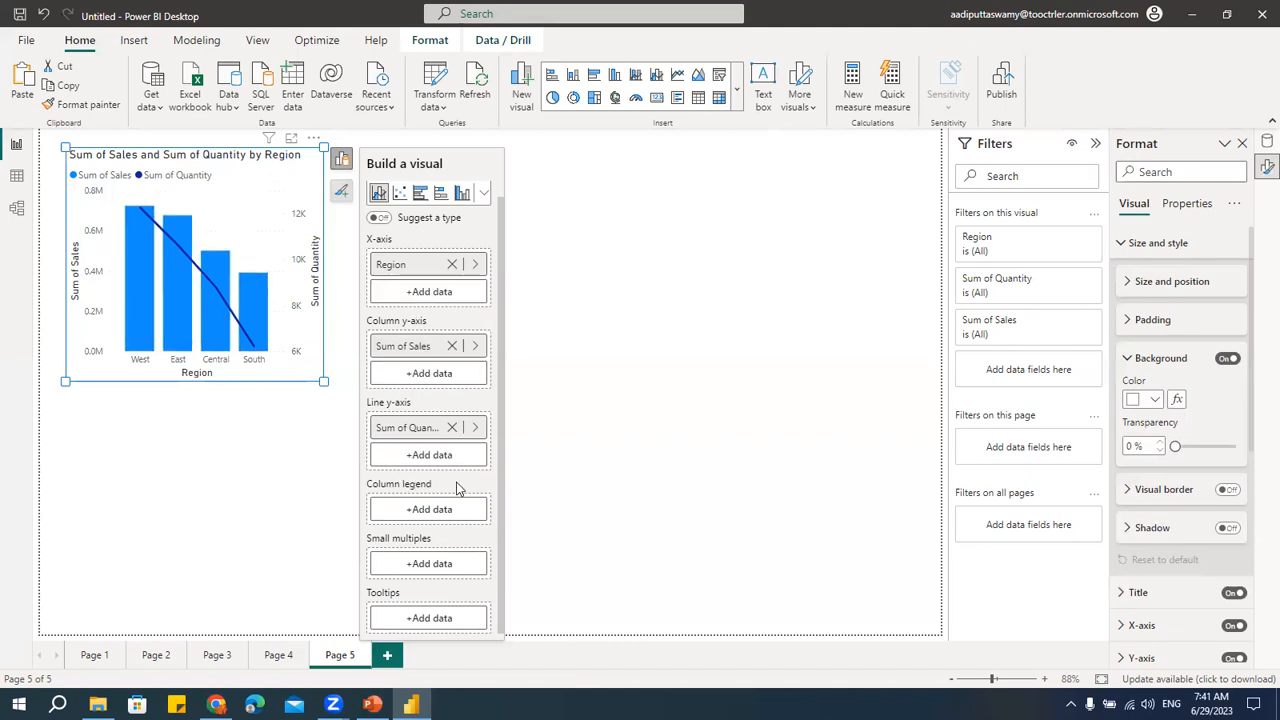
{"action": "left_click", "coordinate": [422, 512]}
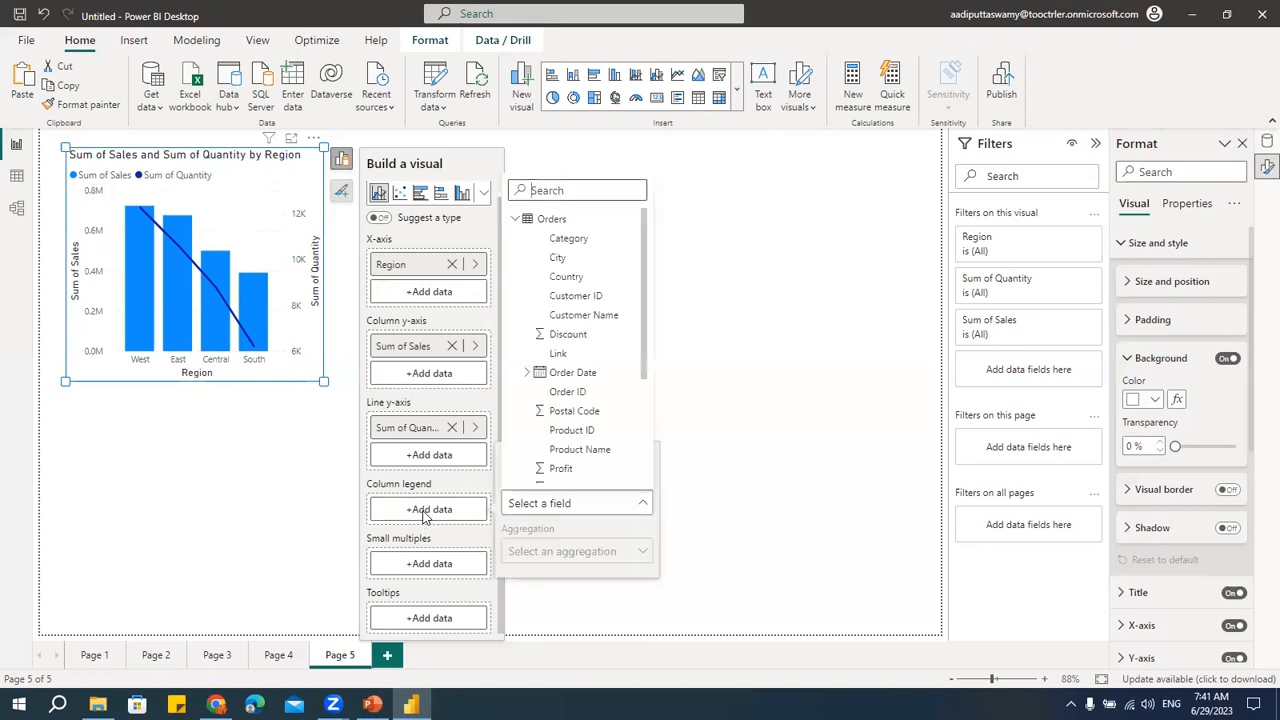
{"action": "left_click", "coordinate": [569, 239]}
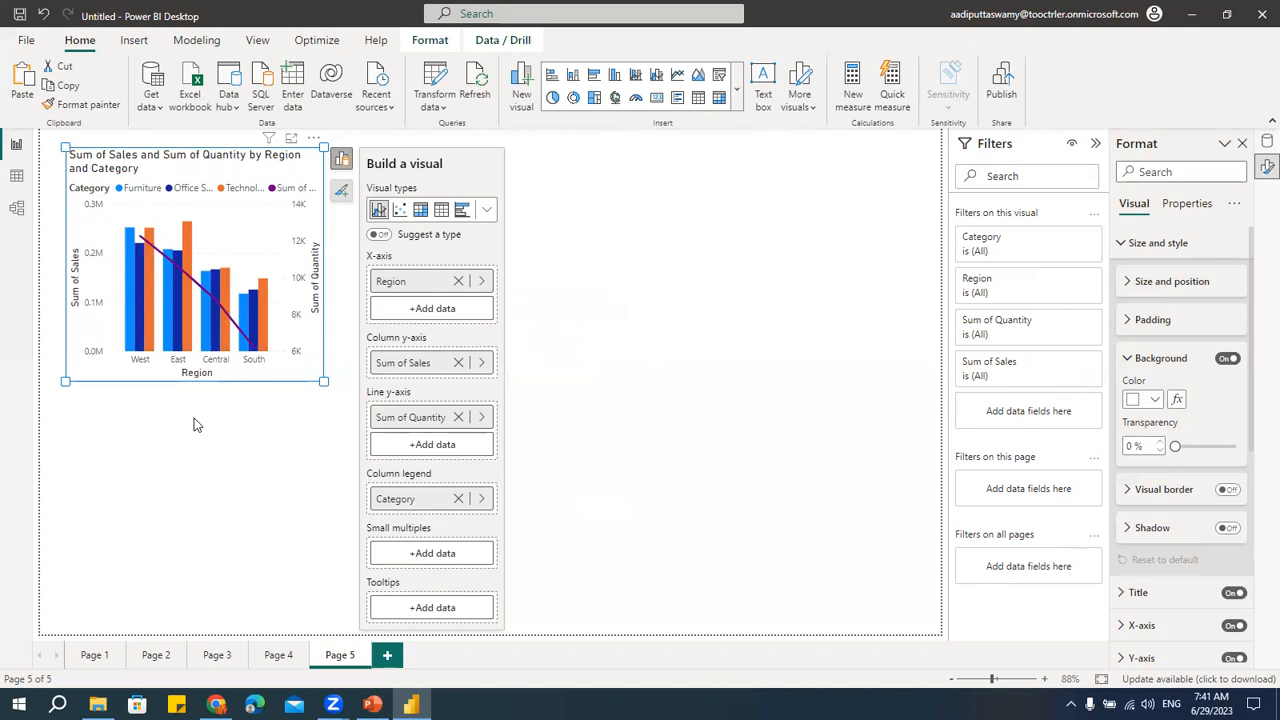
- Place a copy of the combo chart to the right of the original and change it to a line and stacked column chart
{"action": "left_click_drag", "start_coordinate": [201, 168], "coordinate": [603, 174]}
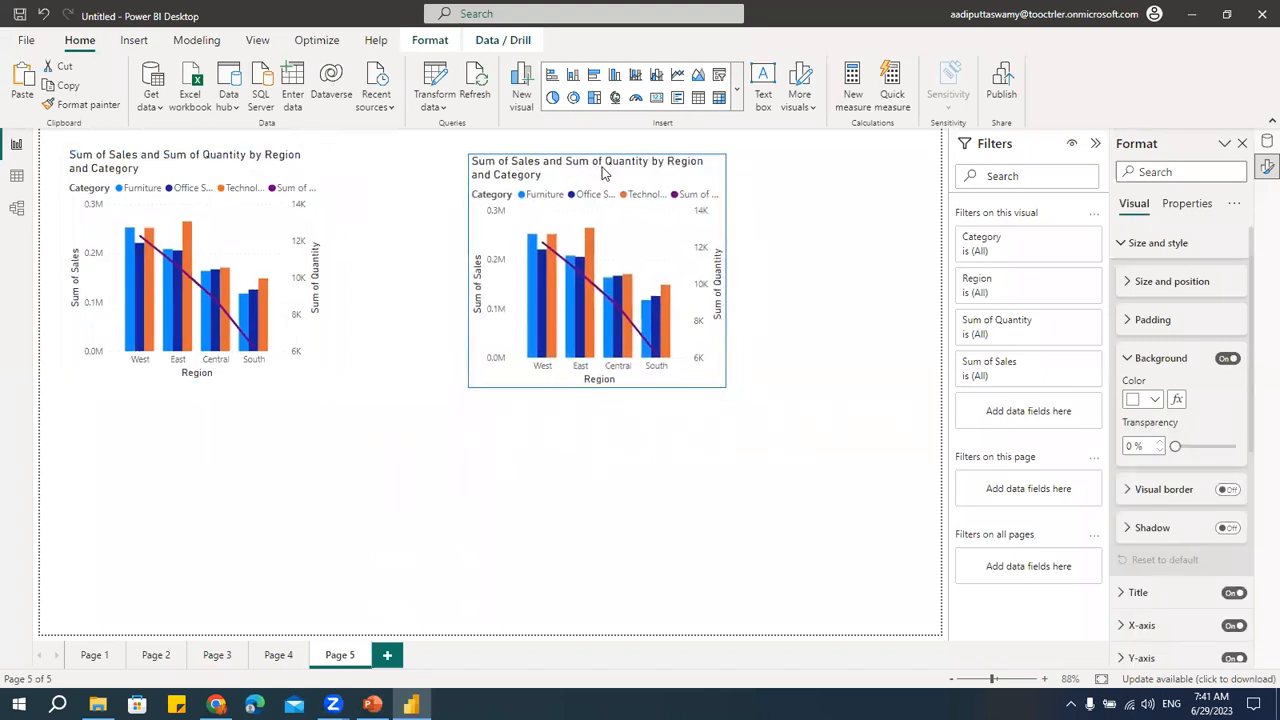
{"action": "left_click", "coordinate": [737, 89]}
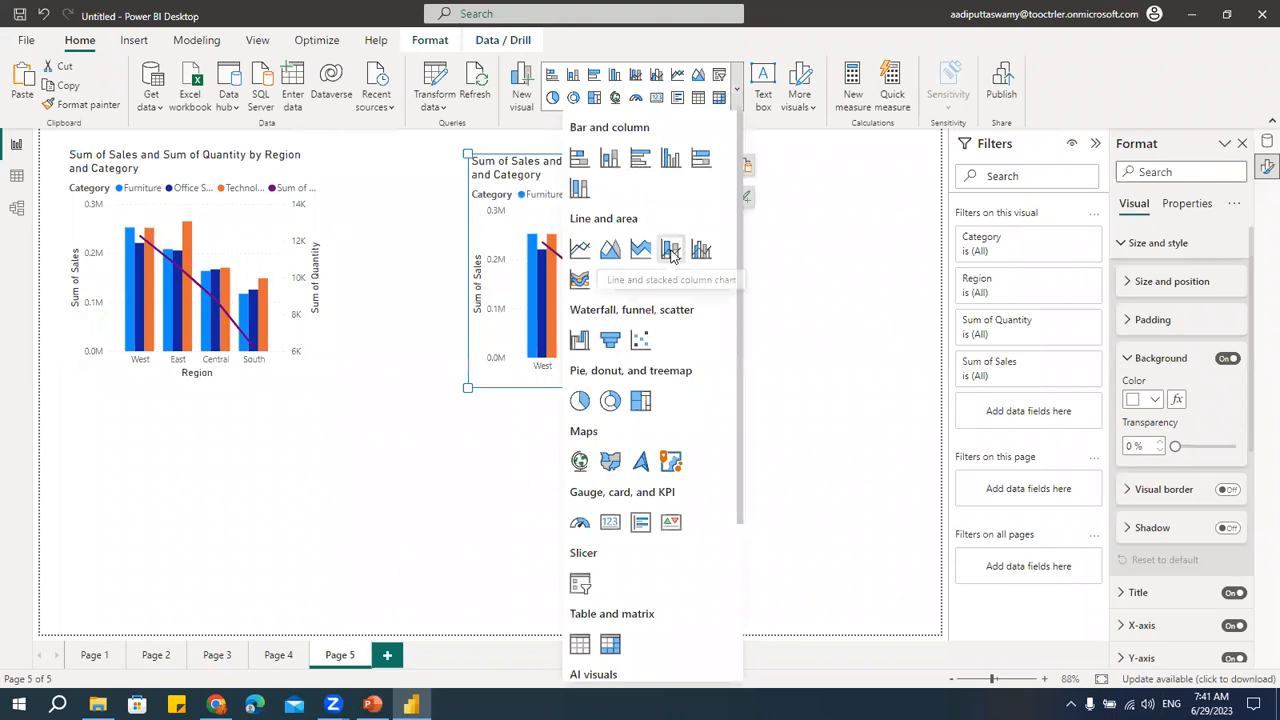
{"action": "left_click", "coordinate": [672, 252]}
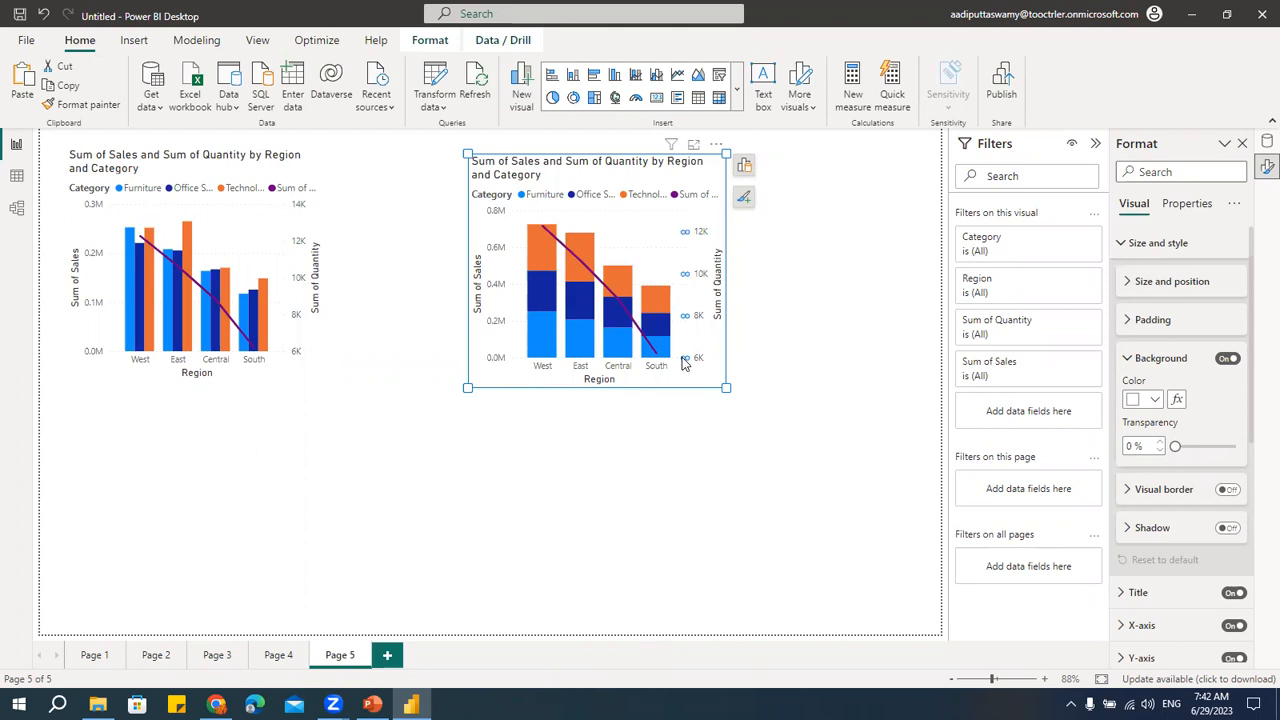
- Add a new report page and insert an empty table visual on it
{"action": "left_click", "coordinate": [820, 271]}
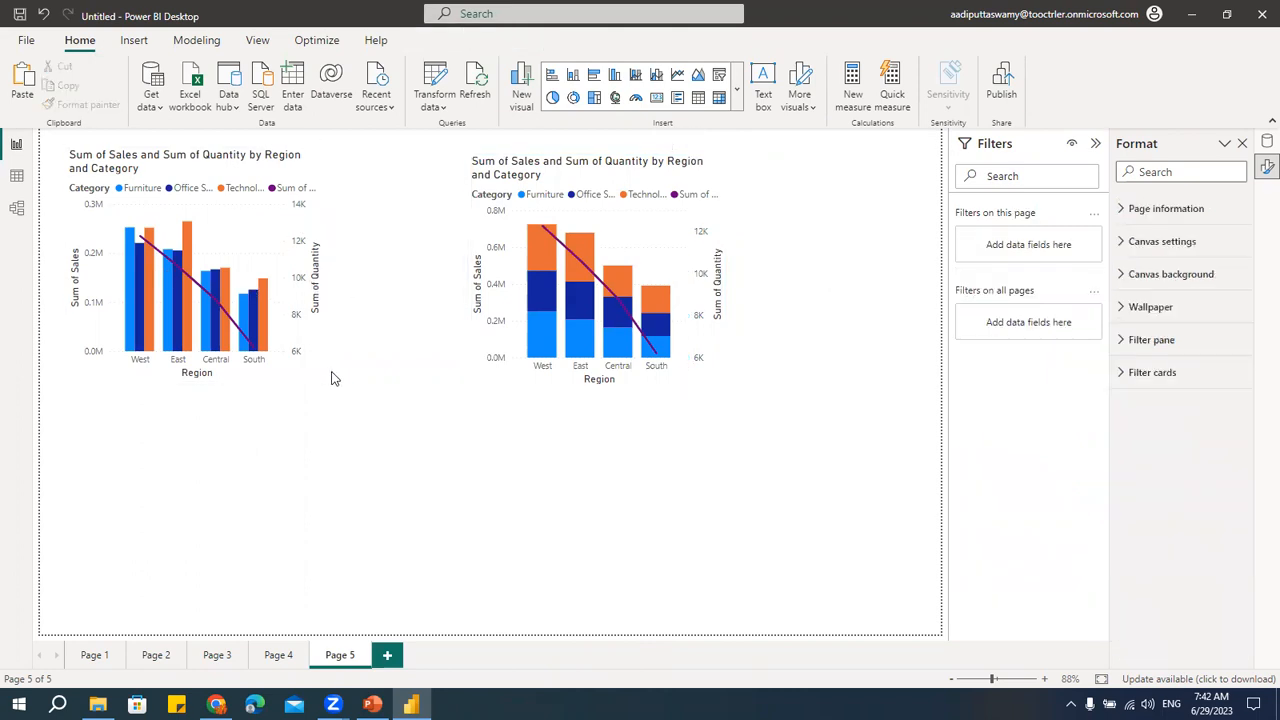
{"action": "left_click", "coordinate": [389, 656]}
{"action": "left_click", "coordinate": [736, 91]}
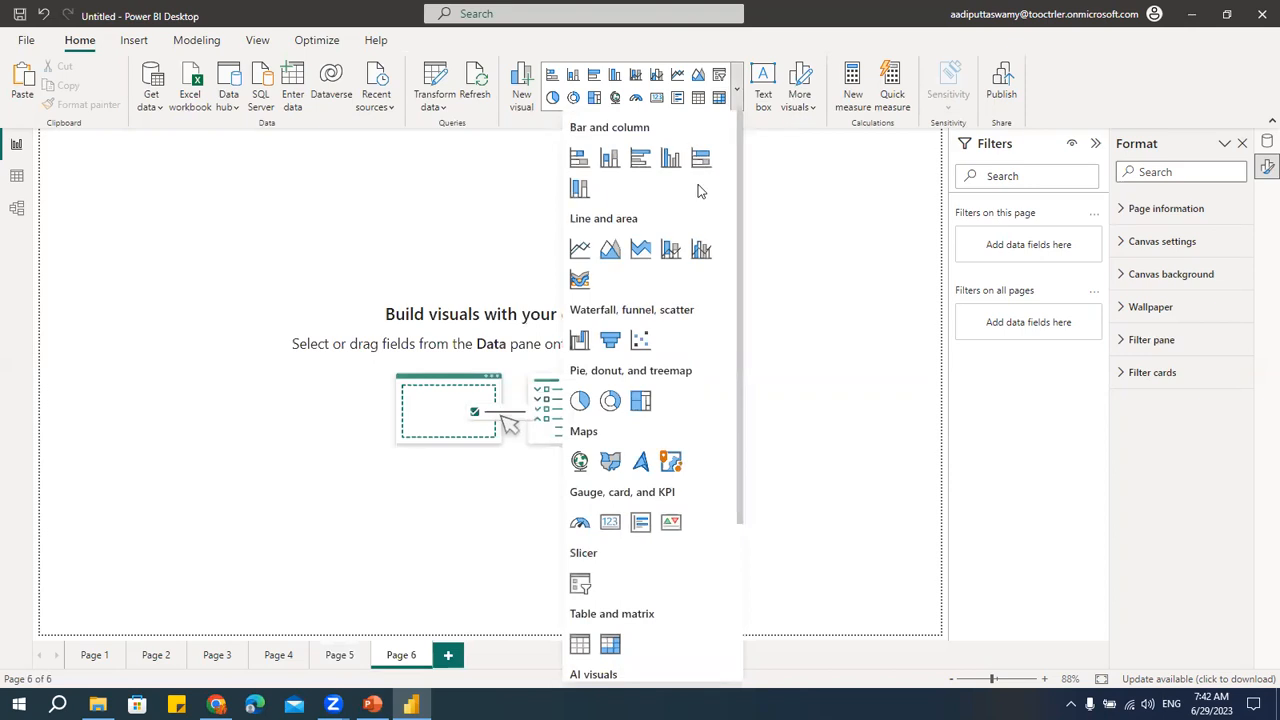
{"action": "left_click", "coordinate": [699, 98]}
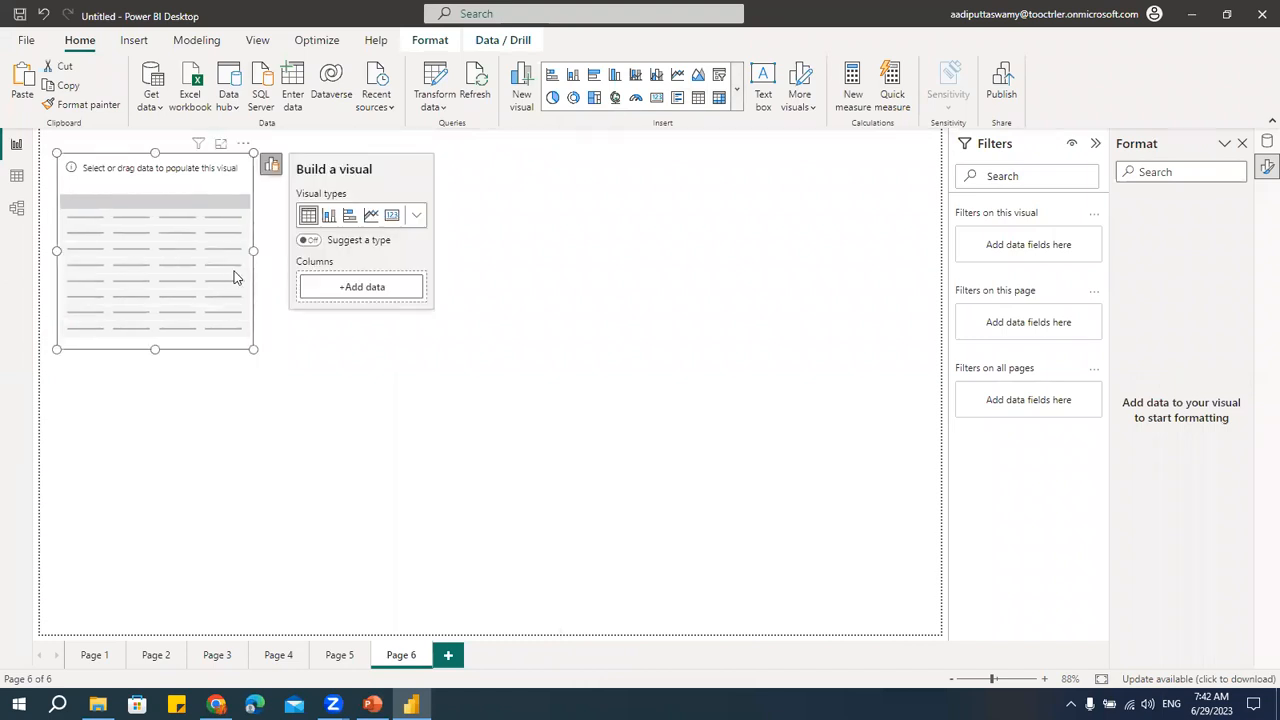
- Add Region and Sales as the columns of the new table
{"action": "left_click", "coordinate": [363, 289]}
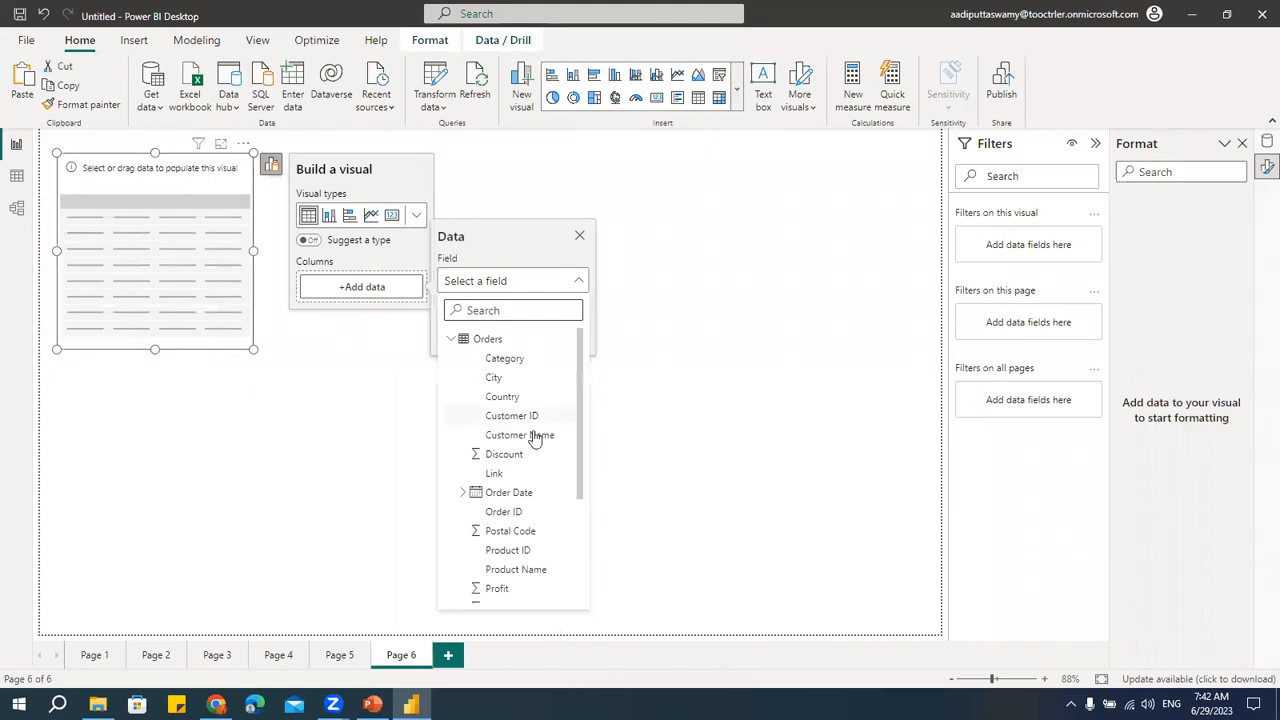
{"action": "scroll", "coordinate": [520, 505], "scroll_direction": "down", "scroll_amount": 3}
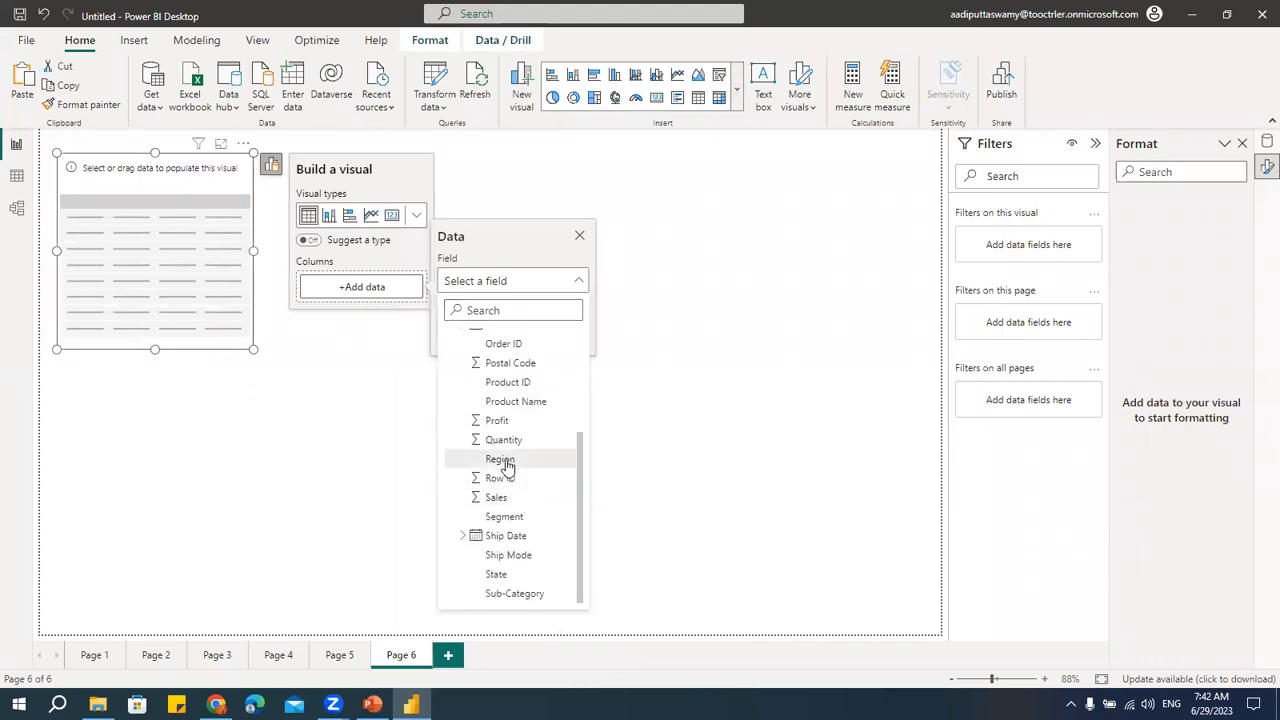
{"action": "left_click", "coordinate": [506, 457]}
{"action": "left_click", "coordinate": [372, 314]}
{"action": "scroll", "coordinate": [523, 528], "scroll_direction": "down", "scroll_amount": 5}
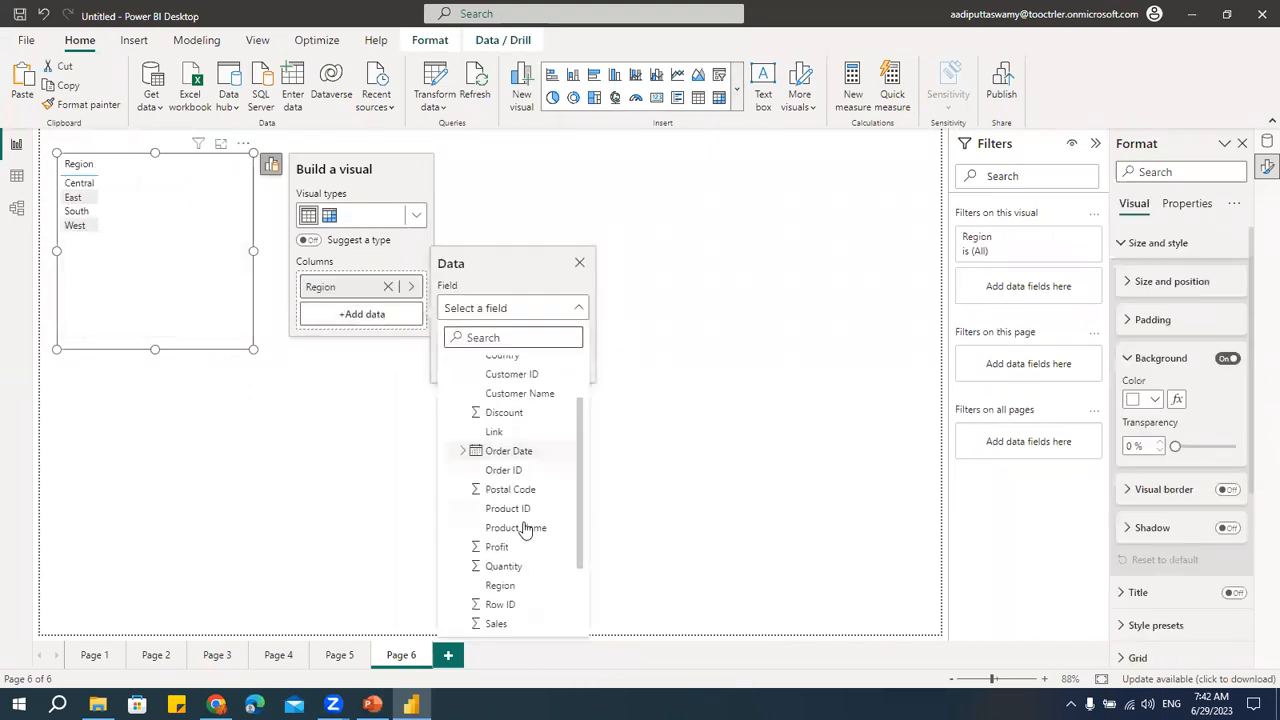
{"action": "left_click", "coordinate": [503, 525]}
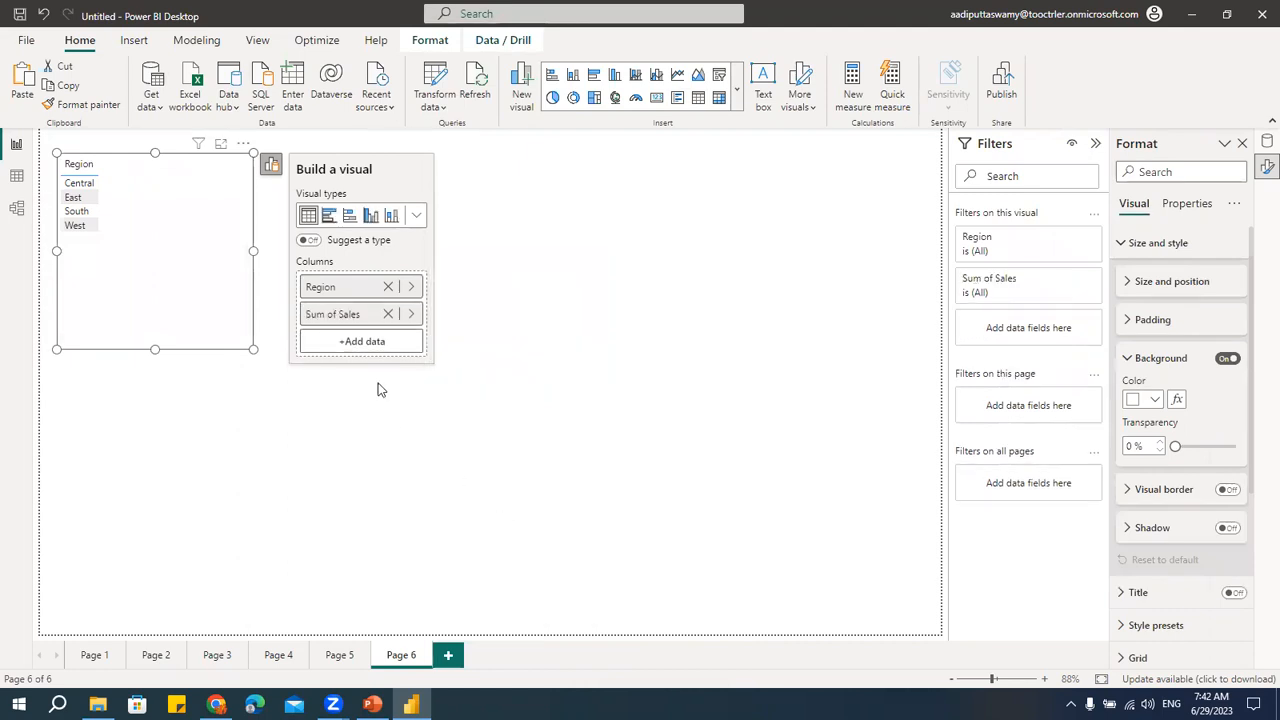
- Add Category as a further column of the sales table
{"action": "left_click", "coordinate": [352, 341]}
{"action": "scroll", "coordinate": [530, 540], "scroll_direction": "down", "scroll_amount": 5}
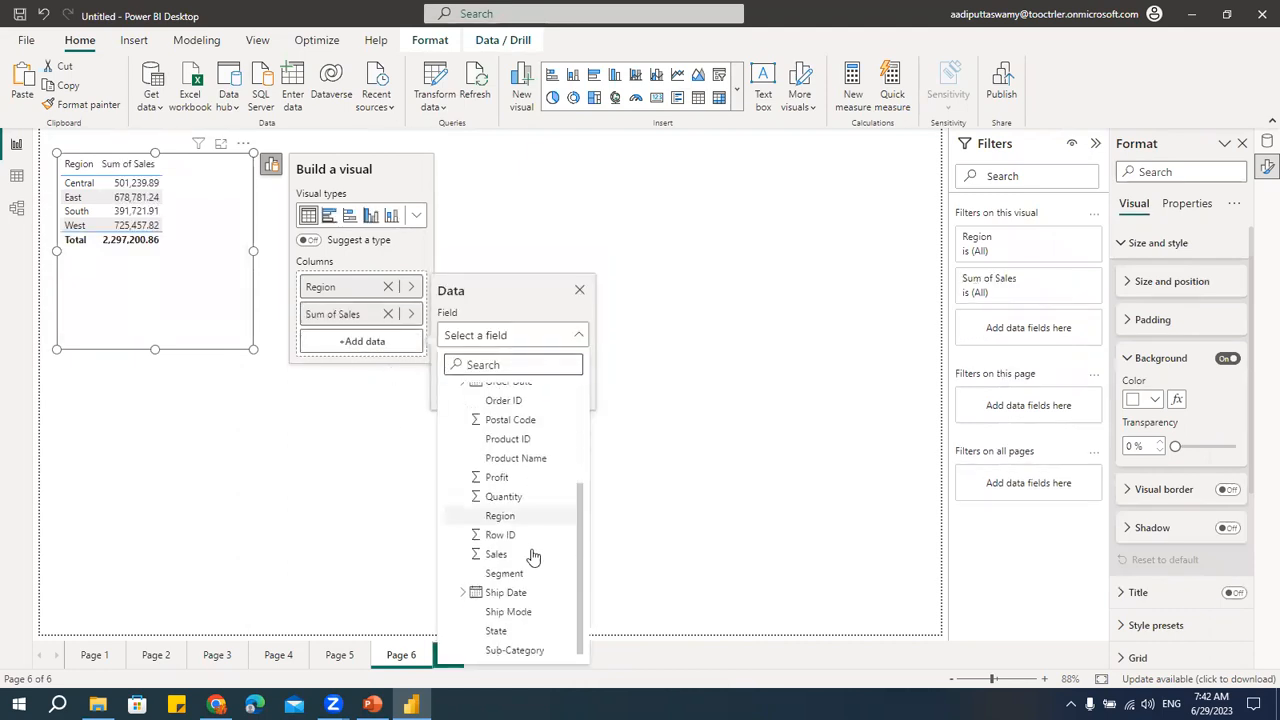
{"action": "scroll", "coordinate": [505, 512], "scroll_direction": "up", "scroll_amount": 2}
{"action": "scroll", "coordinate": [505, 512], "scroll_direction": "up", "scroll_amount": 3}
{"action": "left_click", "coordinate": [532, 418]}
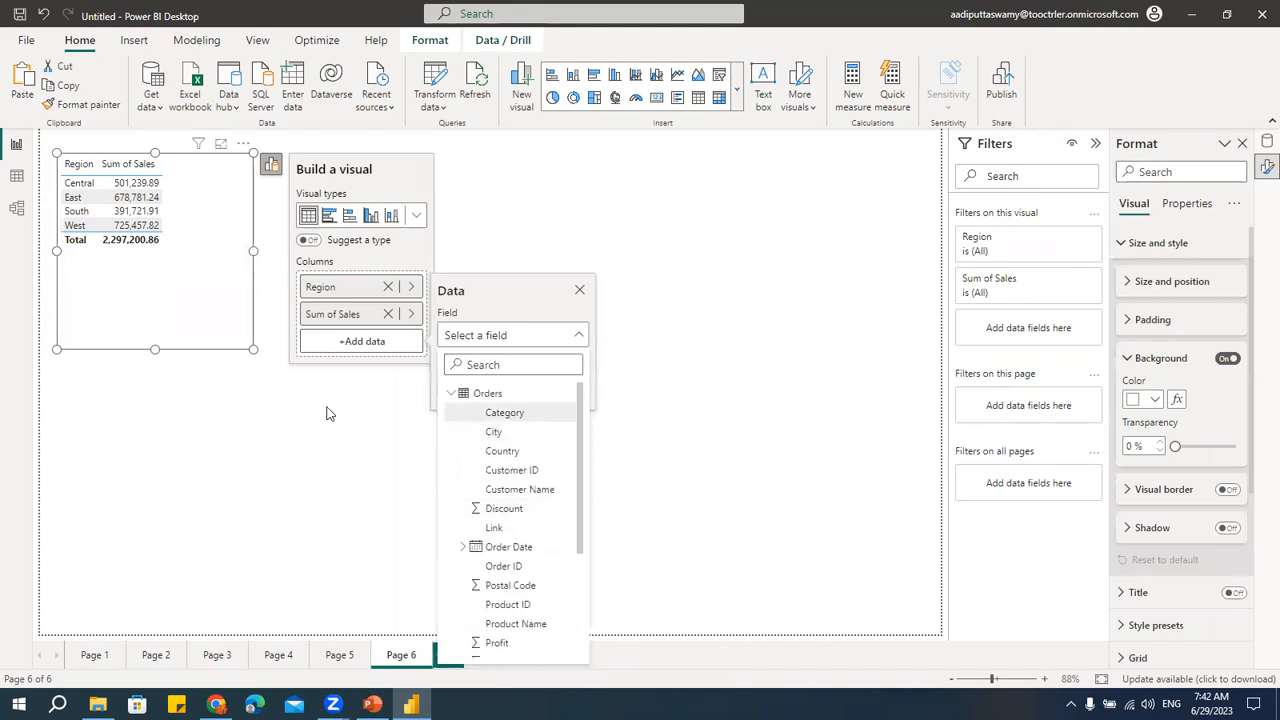
- Resize the table to fit all its rows and move Category between Region and Sum of Sales
{"action": "left_click_drag", "start_coordinate": [253, 349], "coordinate": [300, 371]}
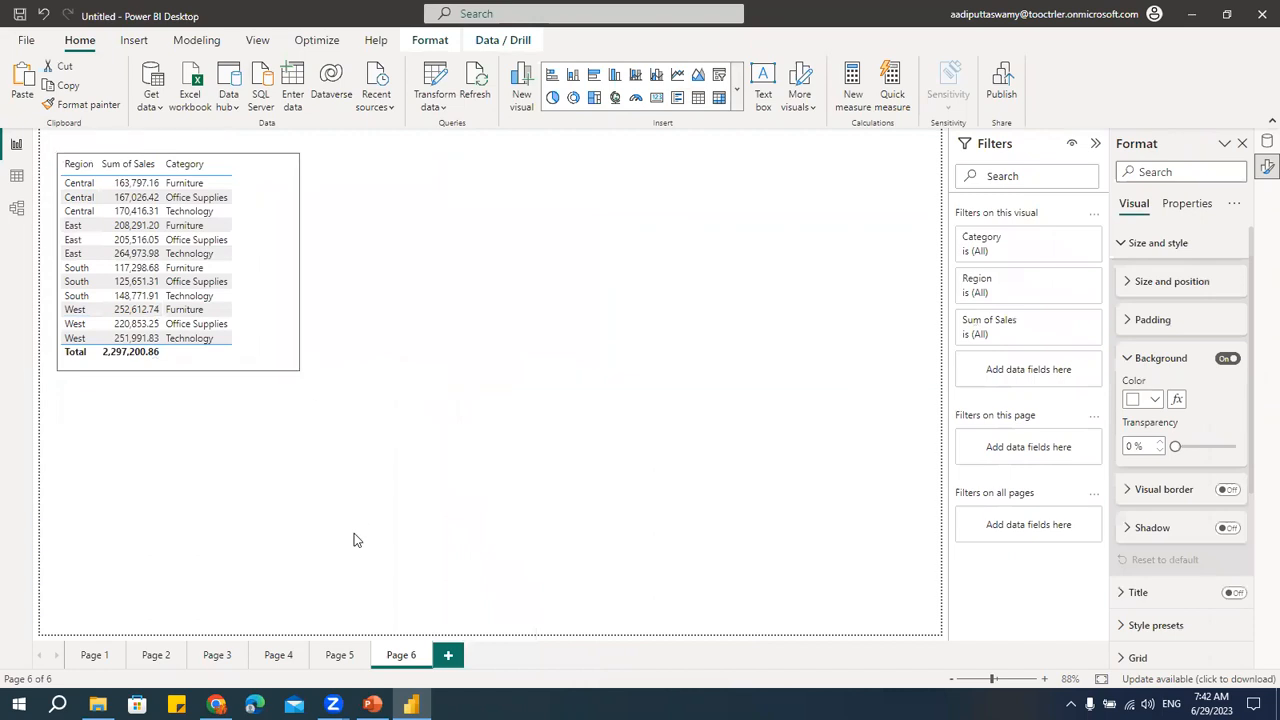
{"action": "left_click_drag", "start_coordinate": [386, 341], "coordinate": [388, 305]}
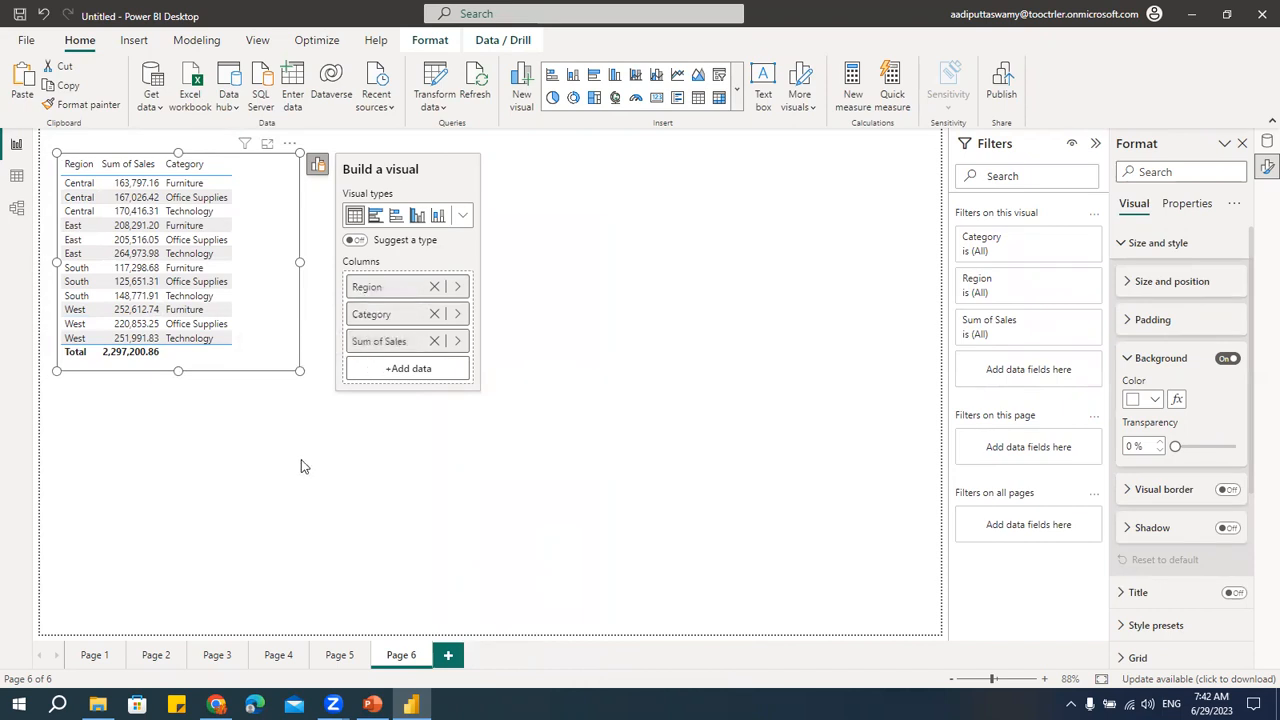
{"action": "mouse_move", "coordinate": [299, 370]}
{"action": "left_mouse_down"}
{"action": "mouse_move", "coordinate": [314, 420]}
{"action": "mouse_move", "coordinate": [283, 369]}
{"action": "left_mouse_up"}
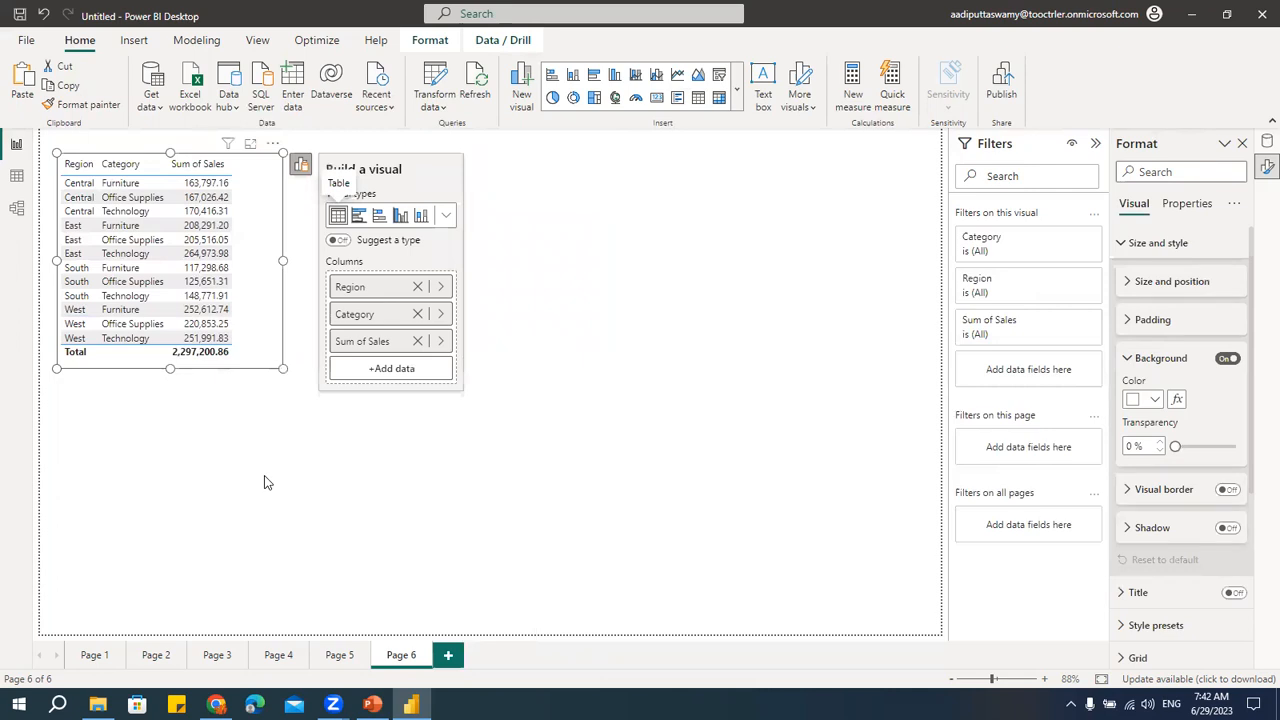
- Place a copy of the table to the right of the original and convert it to a matrix sized to fit its data
{"action": "left_click_drag", "start_coordinate": [212, 228], "coordinate": [219, 236]}
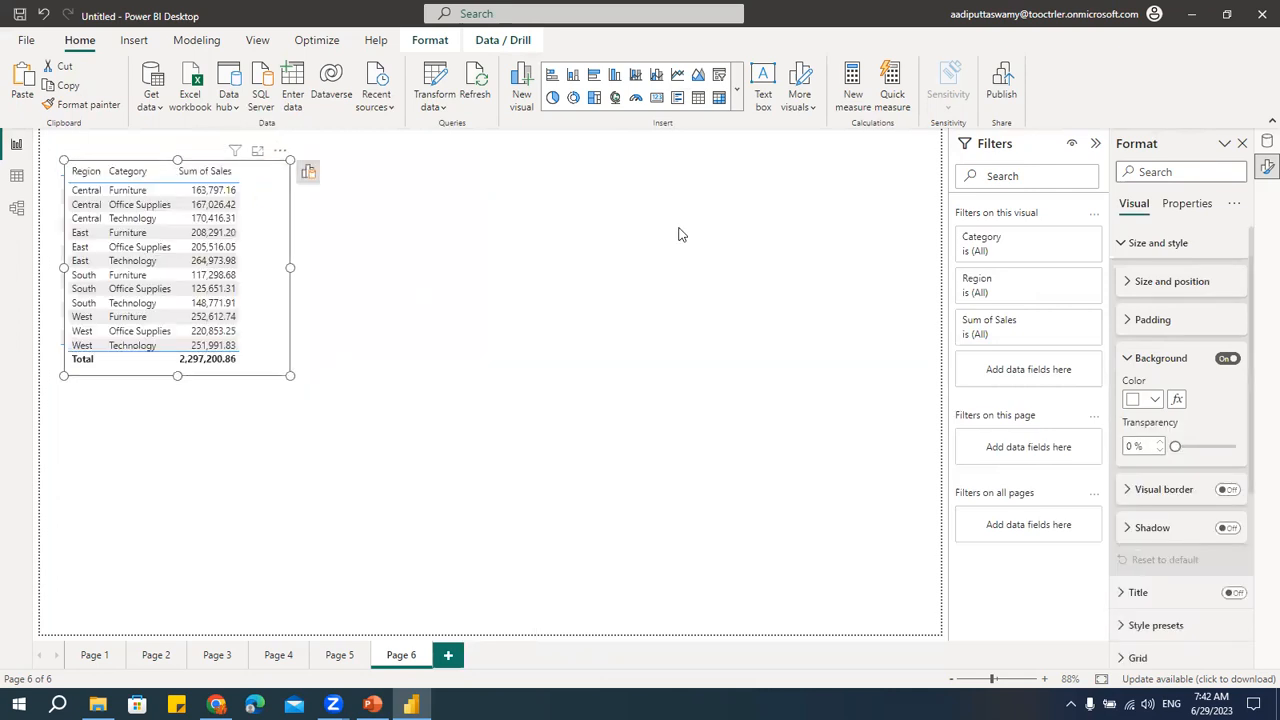
{"action": "left_click_drag", "start_coordinate": [284, 155], "coordinate": [501, 152]}
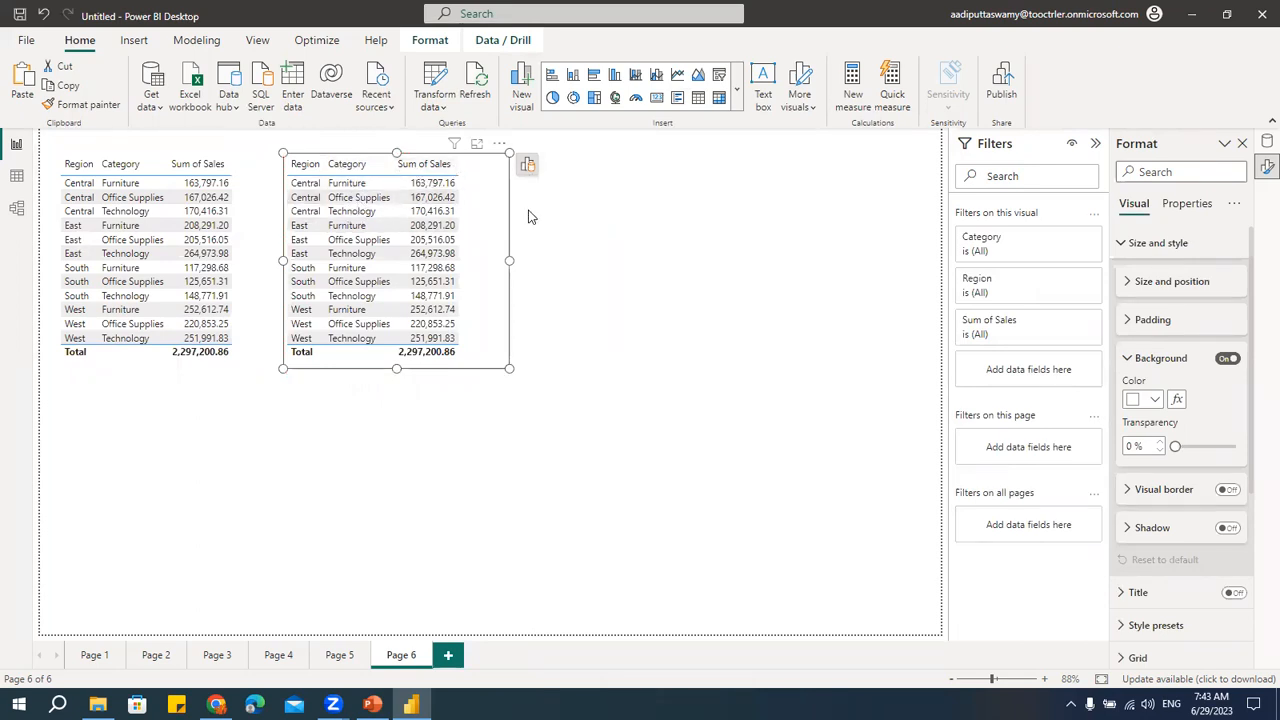
{"action": "left_click", "coordinate": [719, 97]}
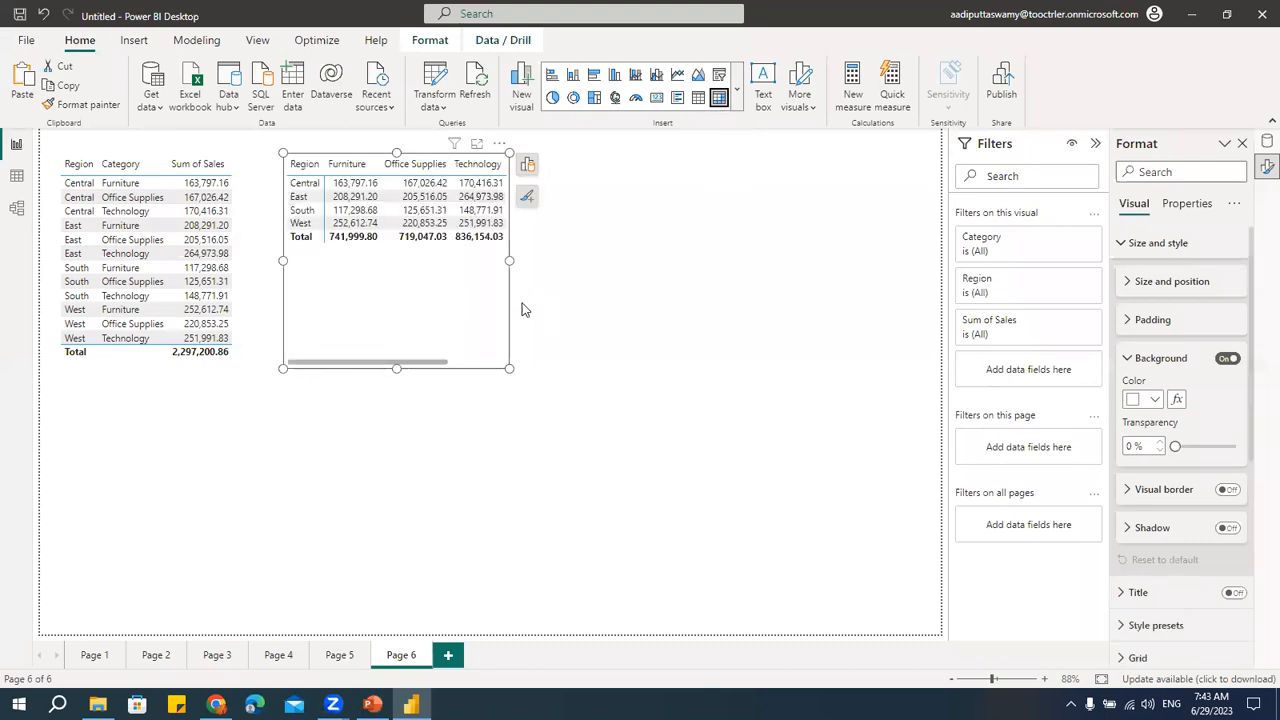
{"action": "left_click_drag", "start_coordinate": [509, 260], "coordinate": [611, 258]}
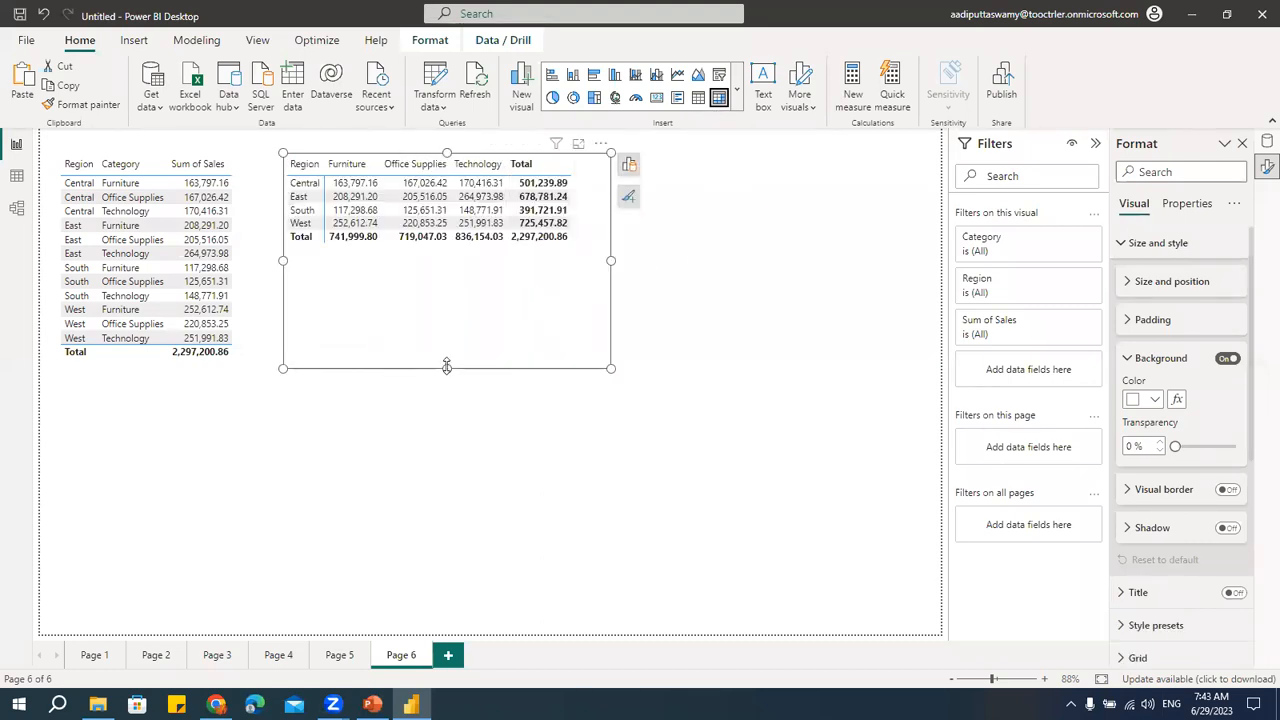
{"action": "left_click_drag", "start_coordinate": [447, 368], "coordinate": [517, 256]}
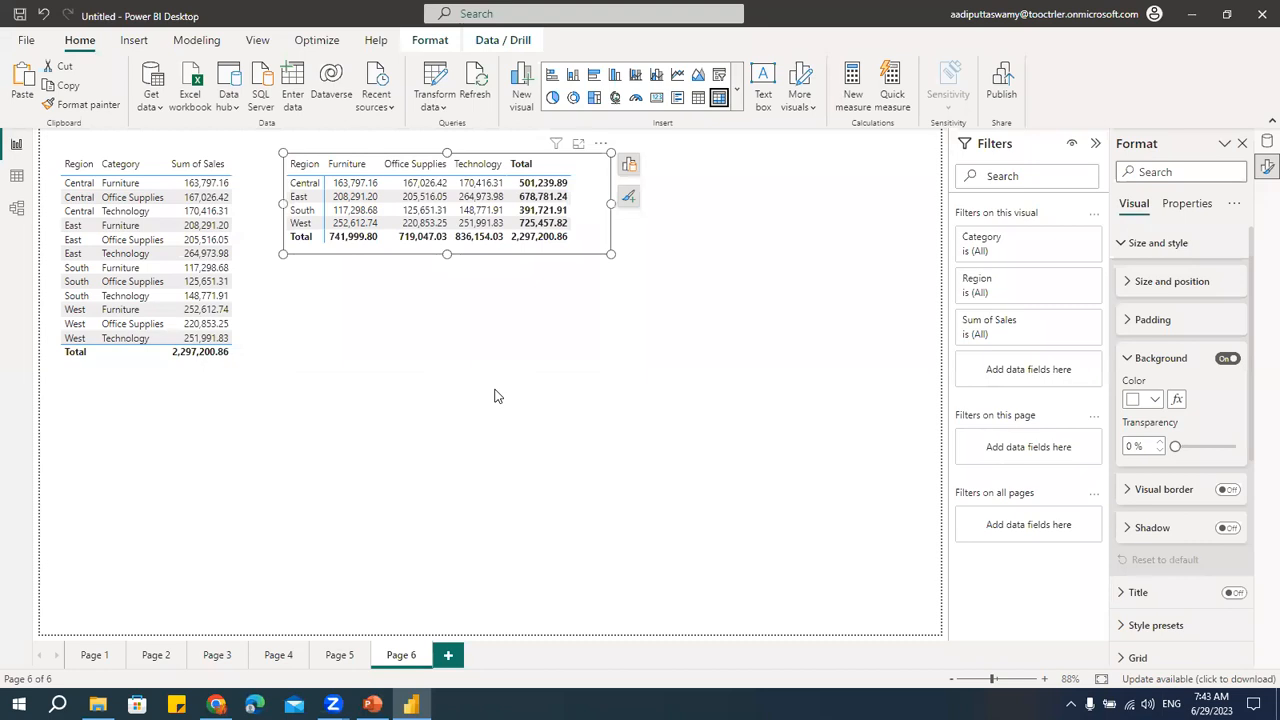
- Add Segment as a second row field below Region in the matrix
{"action": "left_click", "coordinate": [627, 168]}
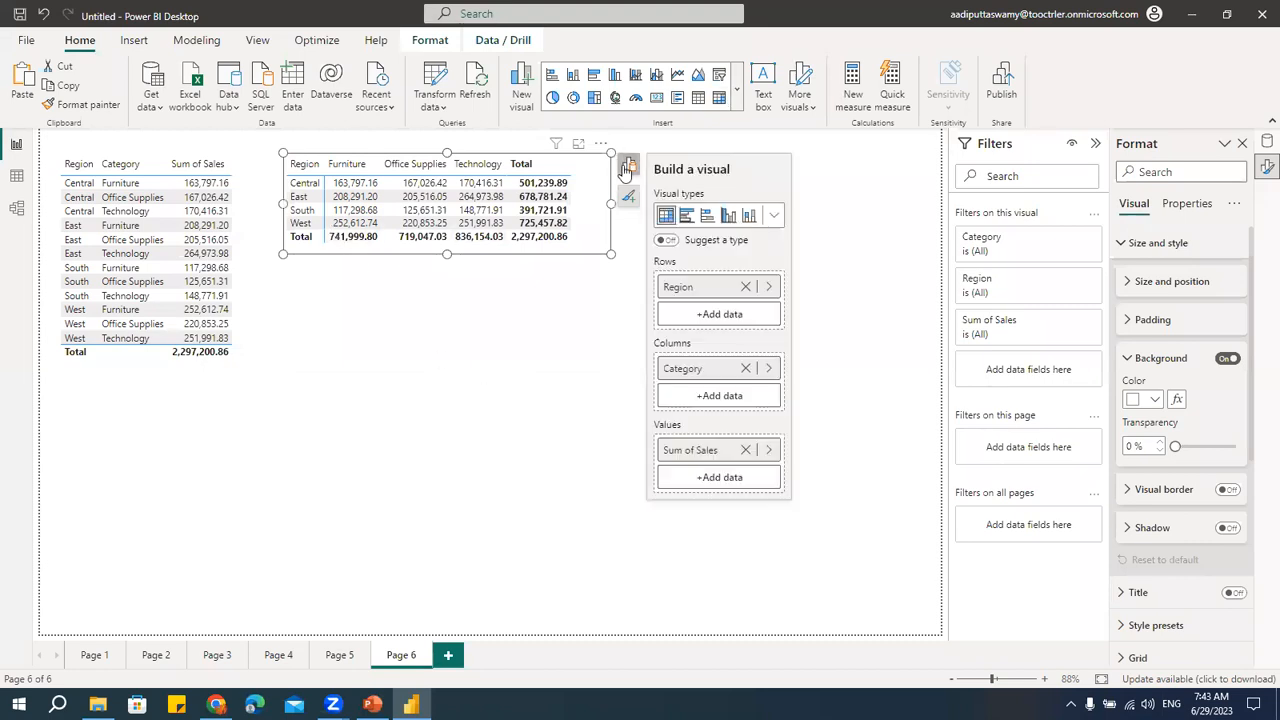
{"action": "left_click", "coordinate": [705, 314]}
{"action": "scroll", "coordinate": [868, 470], "scroll_direction": "down", "scroll_amount": 5}
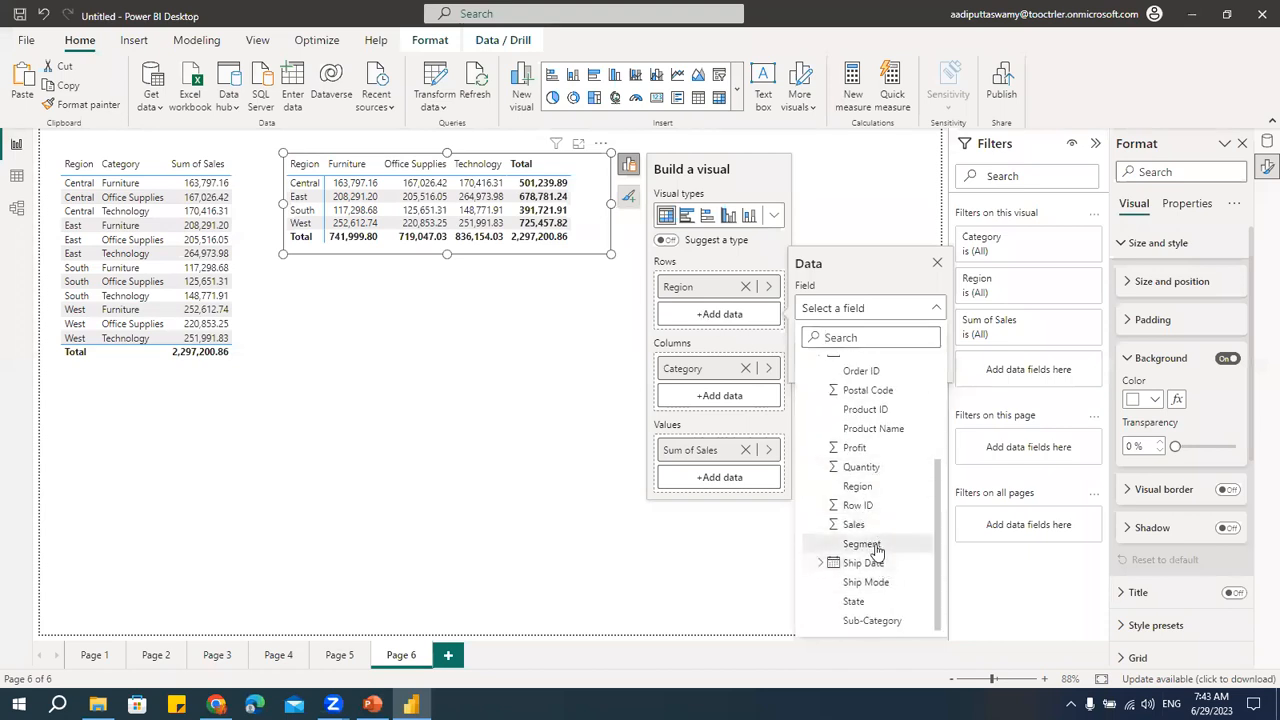
{"action": "left_click", "coordinate": [874, 545]}
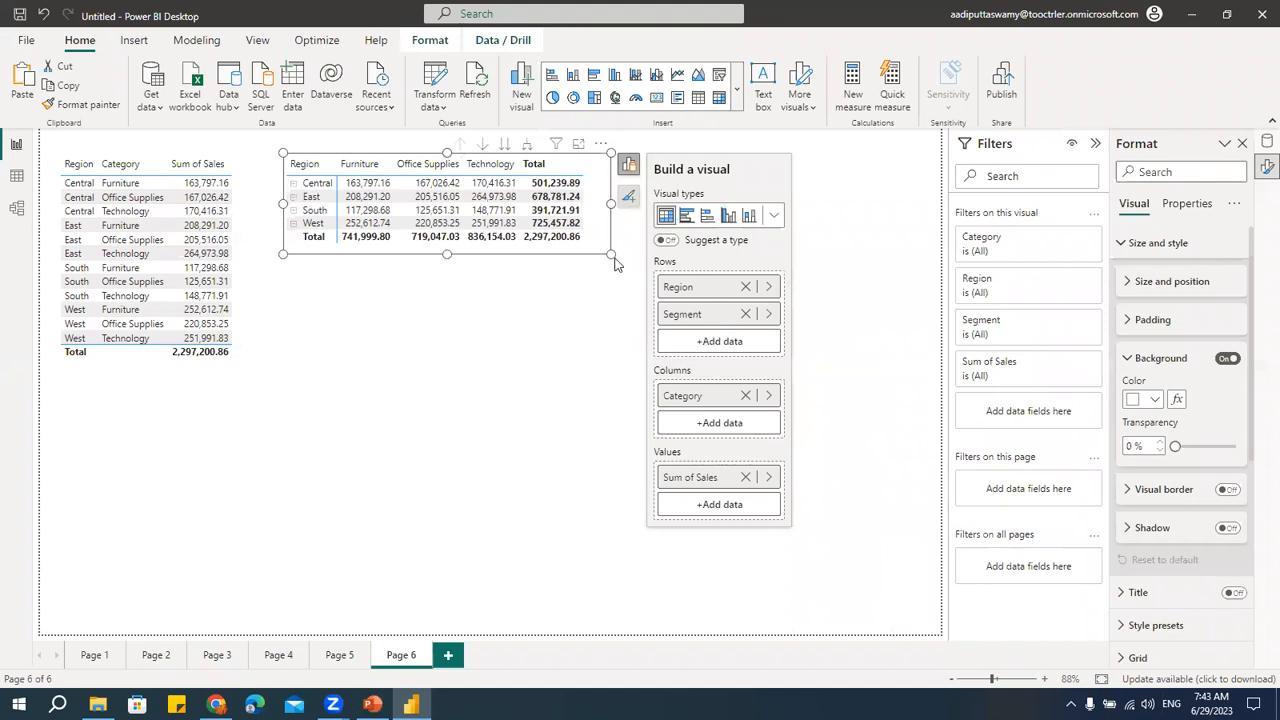
- Make the matrix taller and expand the Central, East and South regions to their segment rows
{"action": "left_click_drag", "start_coordinate": [613, 261], "coordinate": [612, 348]}
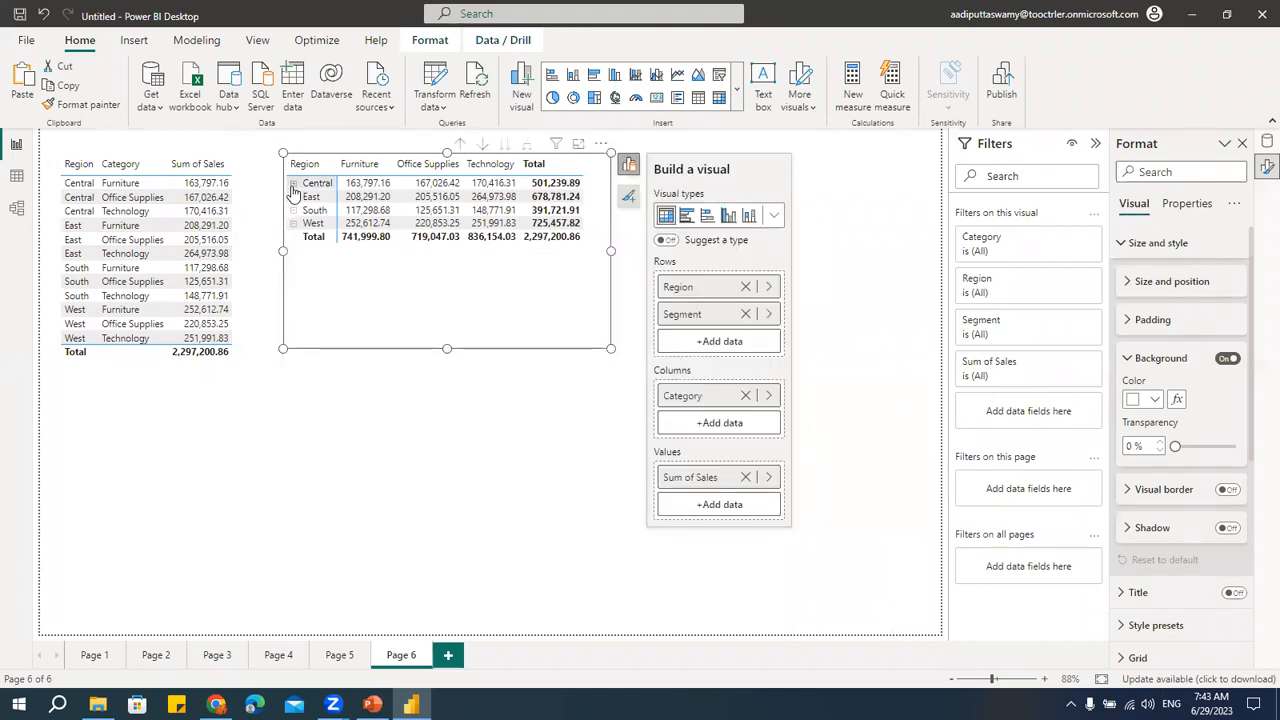
{"action": "left_click", "coordinate": [293, 184]}
{"action": "left_click", "coordinate": [294, 236]}
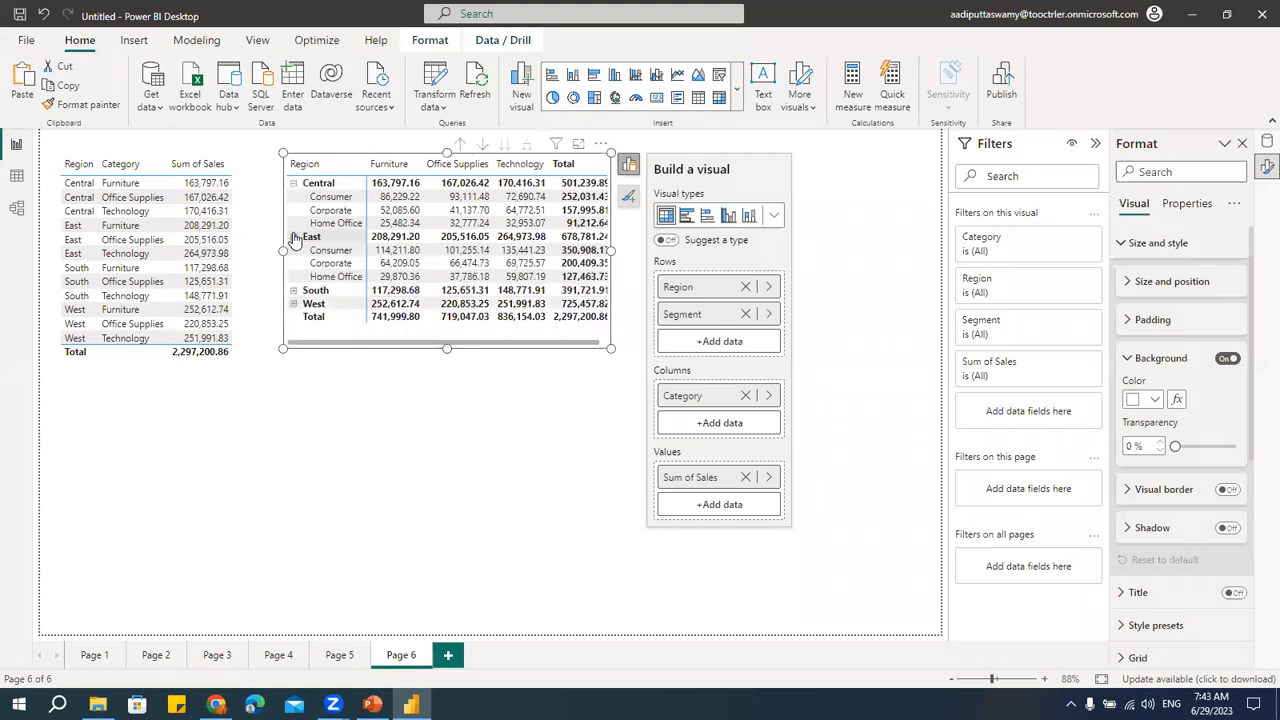
{"action": "left_click", "coordinate": [294, 291]}
{"action": "scroll", "coordinate": [300, 318], "scroll_direction": "down", "scroll_amount": 1}
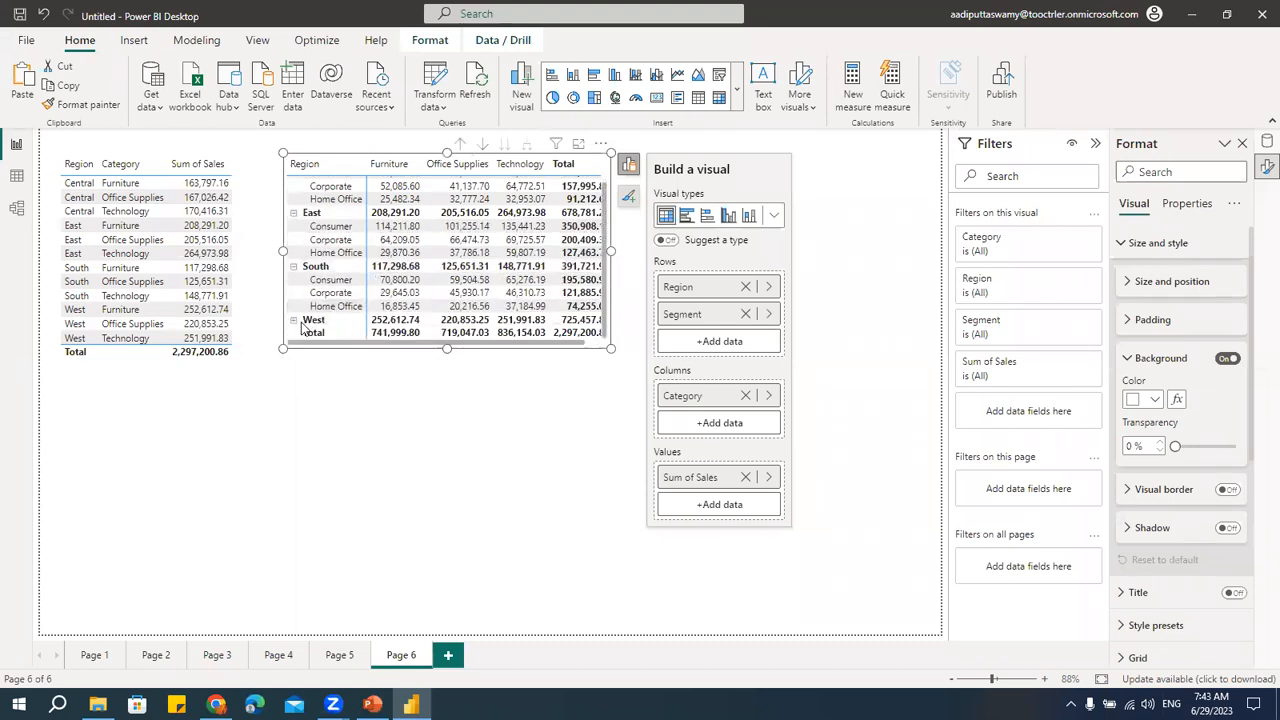
{"action": "scroll", "coordinate": [350, 310], "scroll_direction": "up", "scroll_amount": 2}
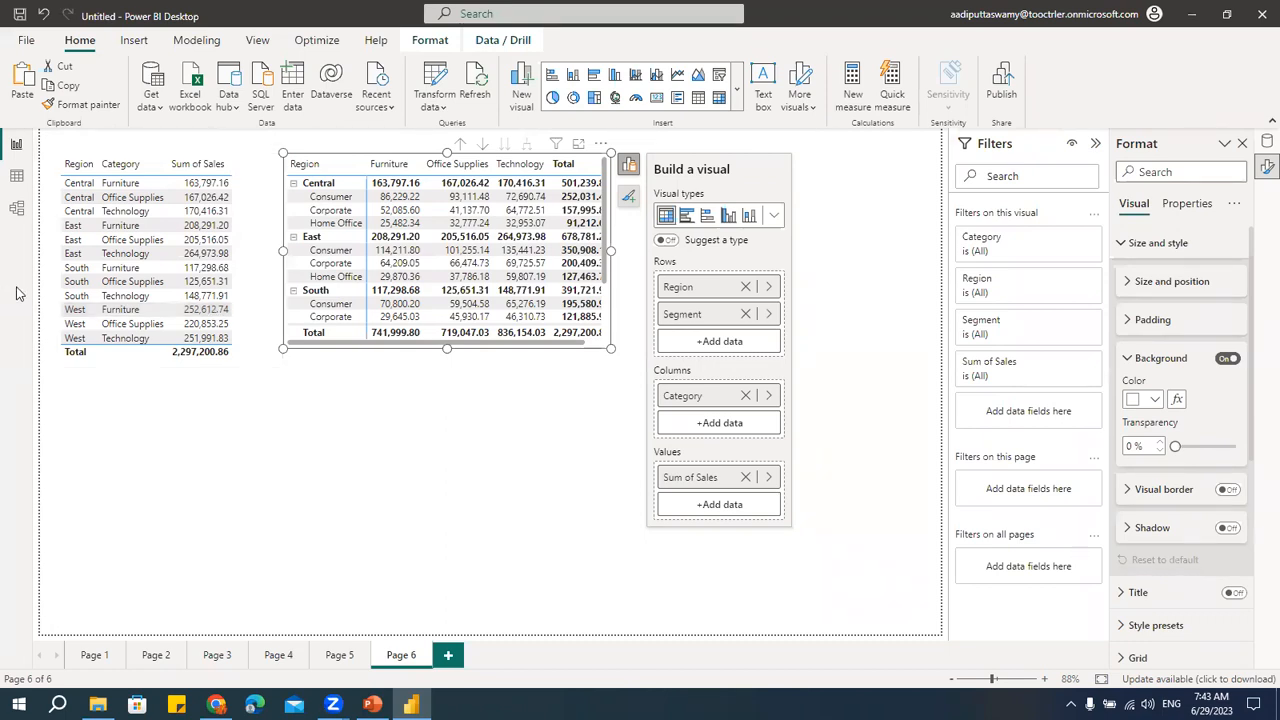
{"action": "left_click", "coordinate": [458, 446]}
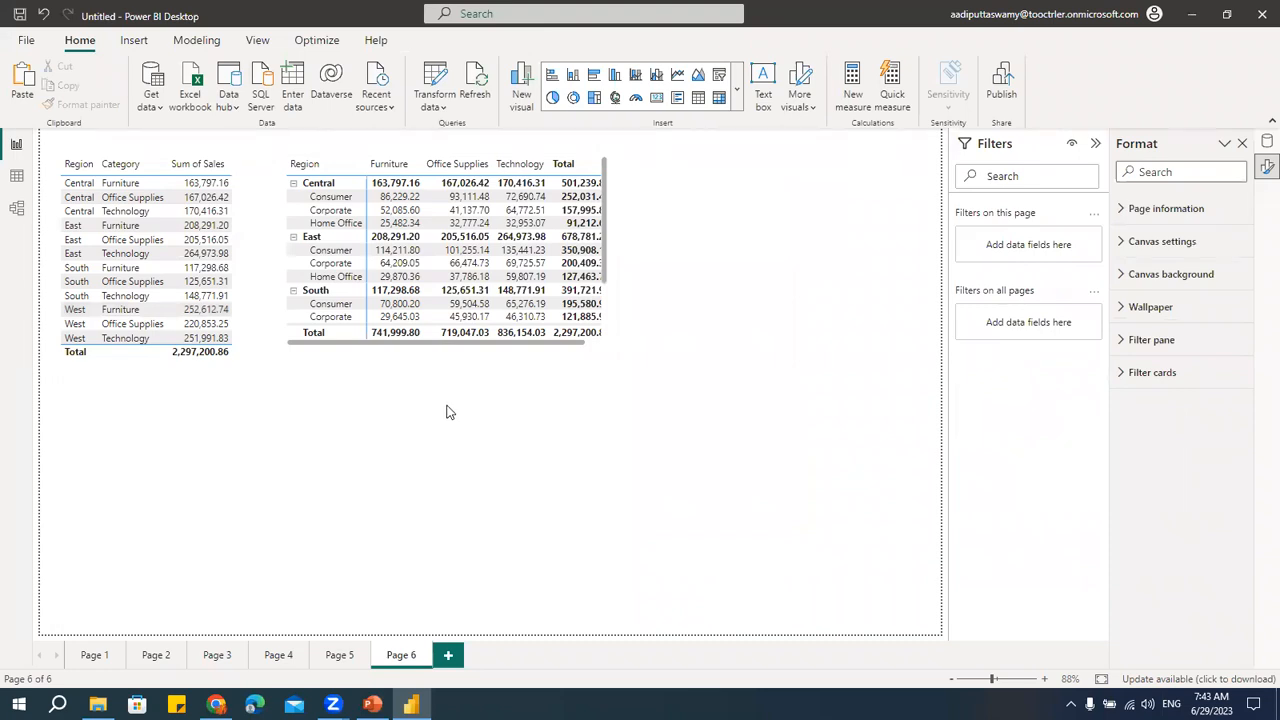
- Add another report page and insert a bubble map visual on it
{"action": "left_click", "coordinate": [448, 655]}
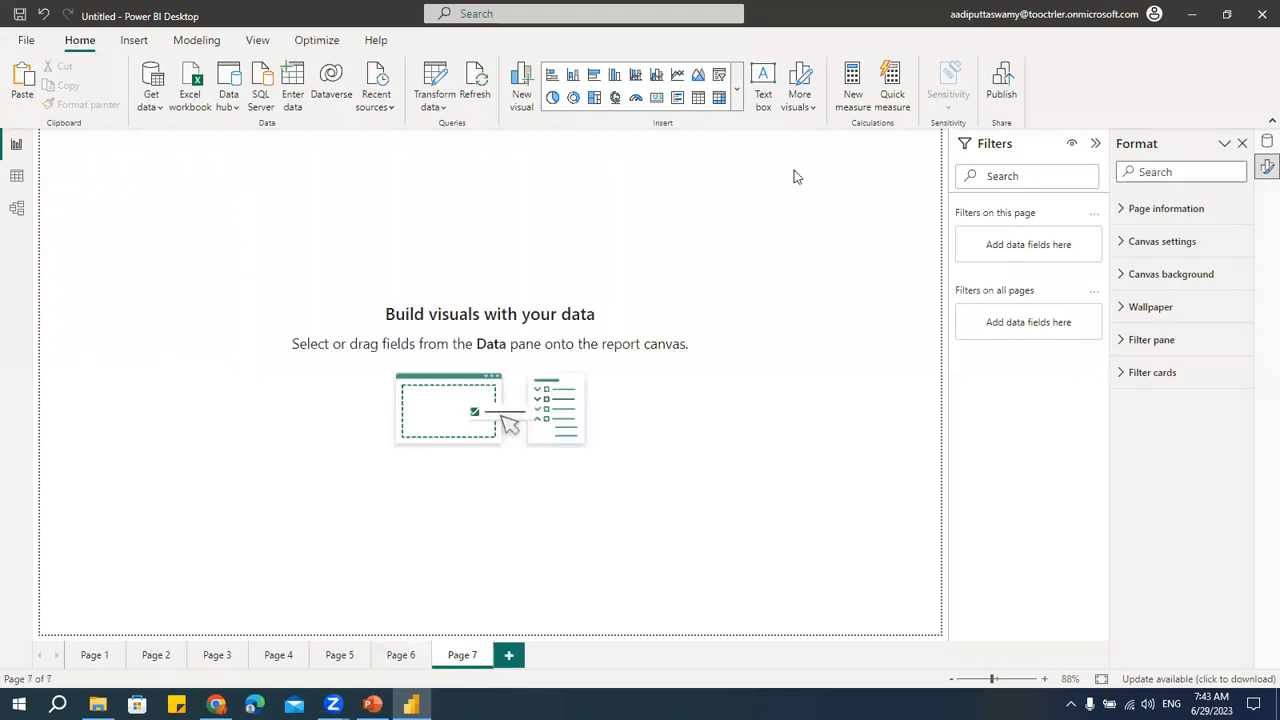
{"action": "left_click", "coordinate": [738, 88]}
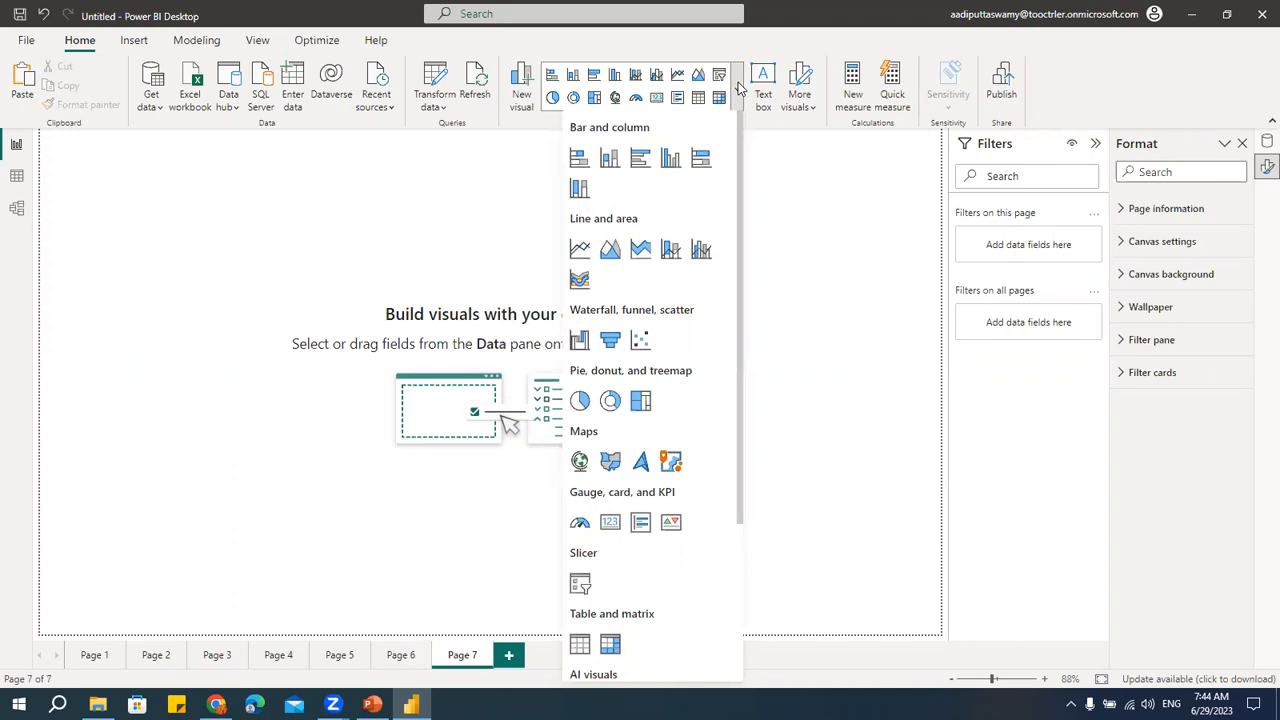
{"action": "left_click", "coordinate": [461, 204]}
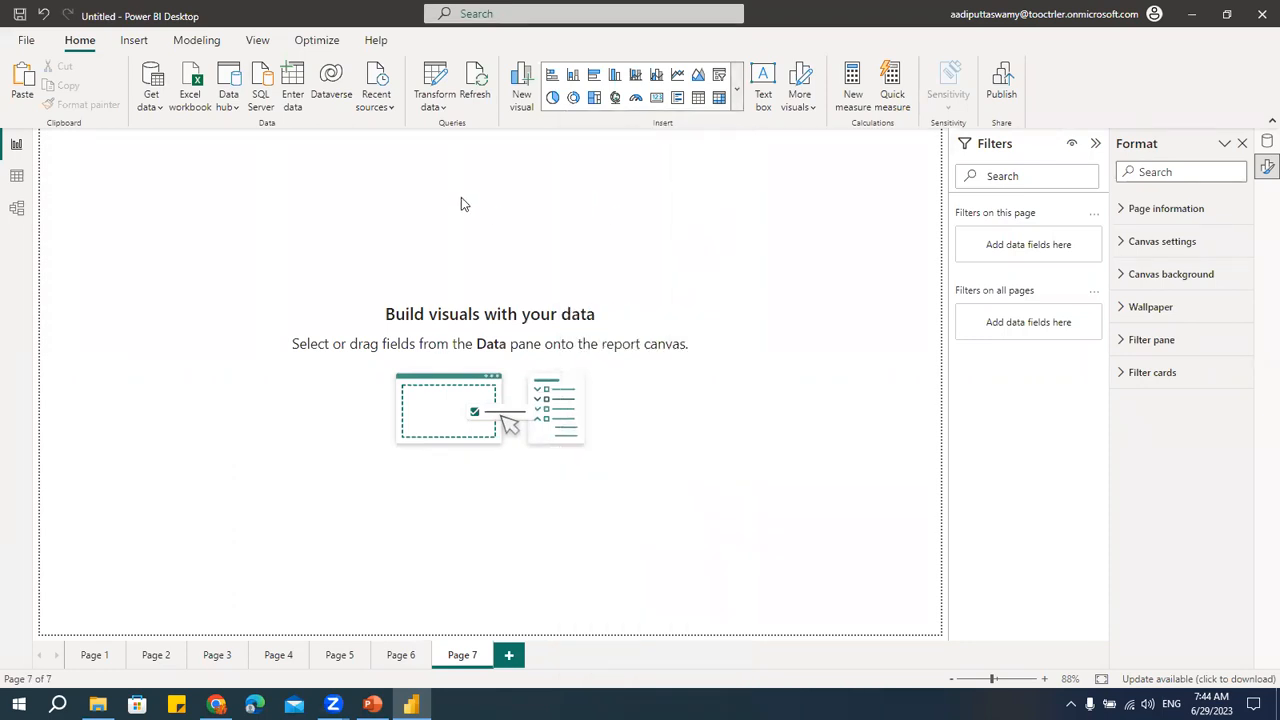
{"action": "left_click", "coordinate": [738, 88]}
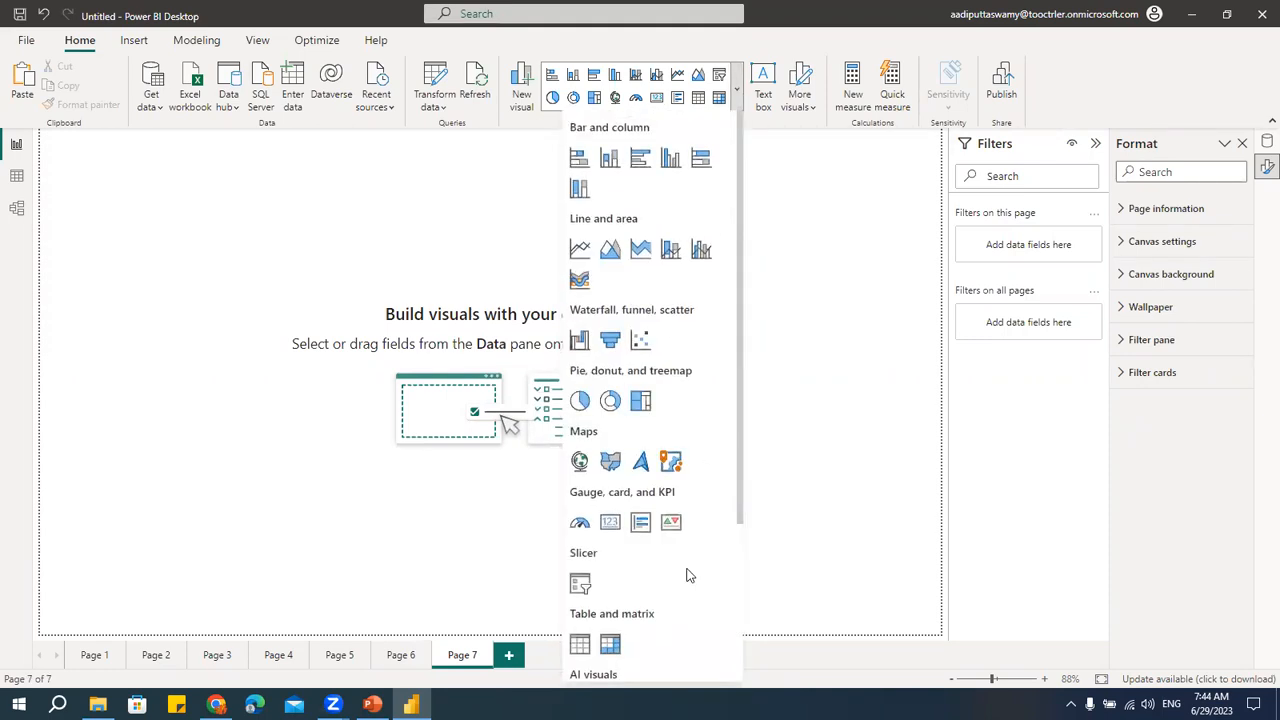
{"action": "left_click", "coordinate": [580, 462]}
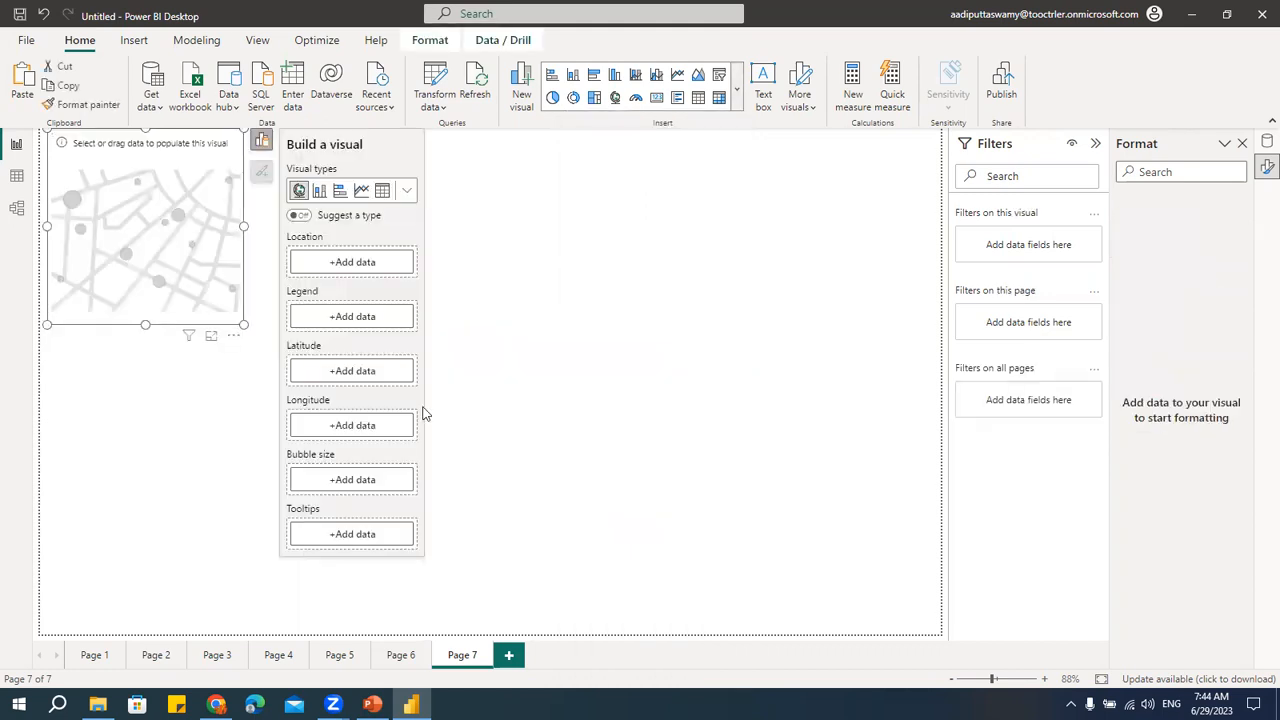
- Enlarge the map, shift it fully inside the page and add State as its location field
{"action": "left_click_drag", "start_coordinate": [243, 324], "coordinate": [332, 378]}
{"action": "left_click_drag", "start_coordinate": [252, 155], "coordinate": [258, 174]}
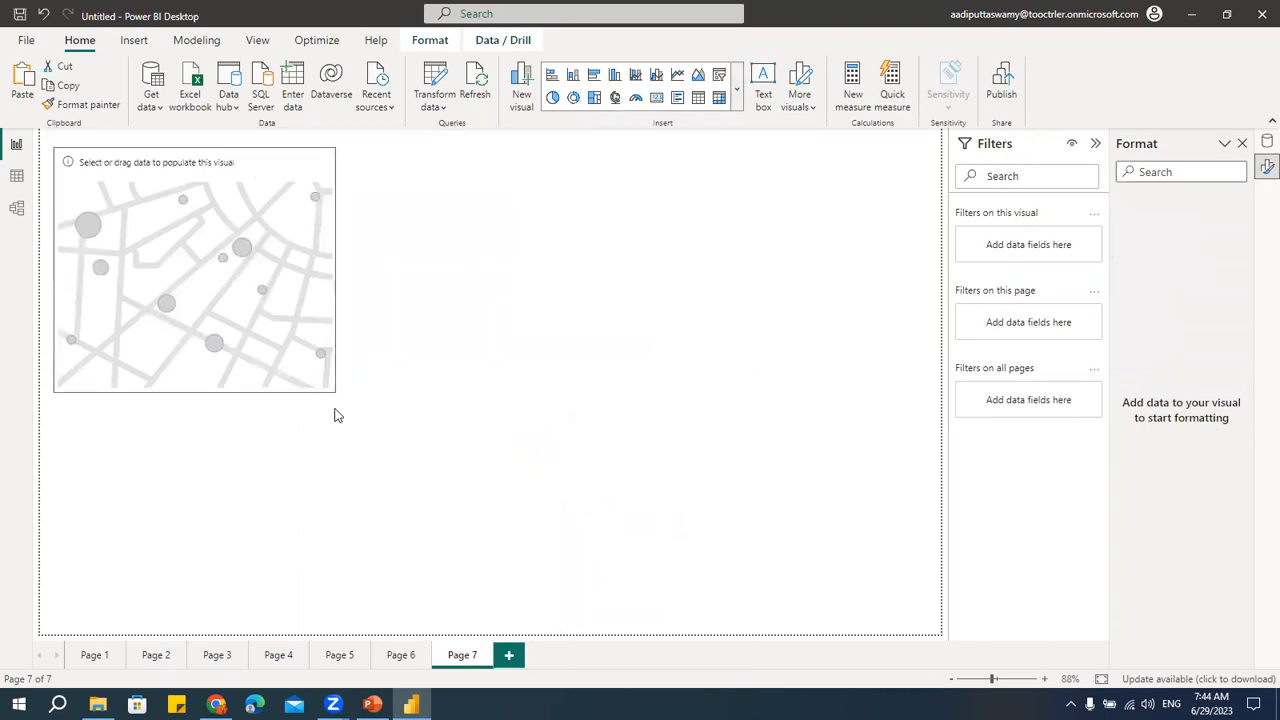
{"action": "left_click", "coordinate": [444, 281]}
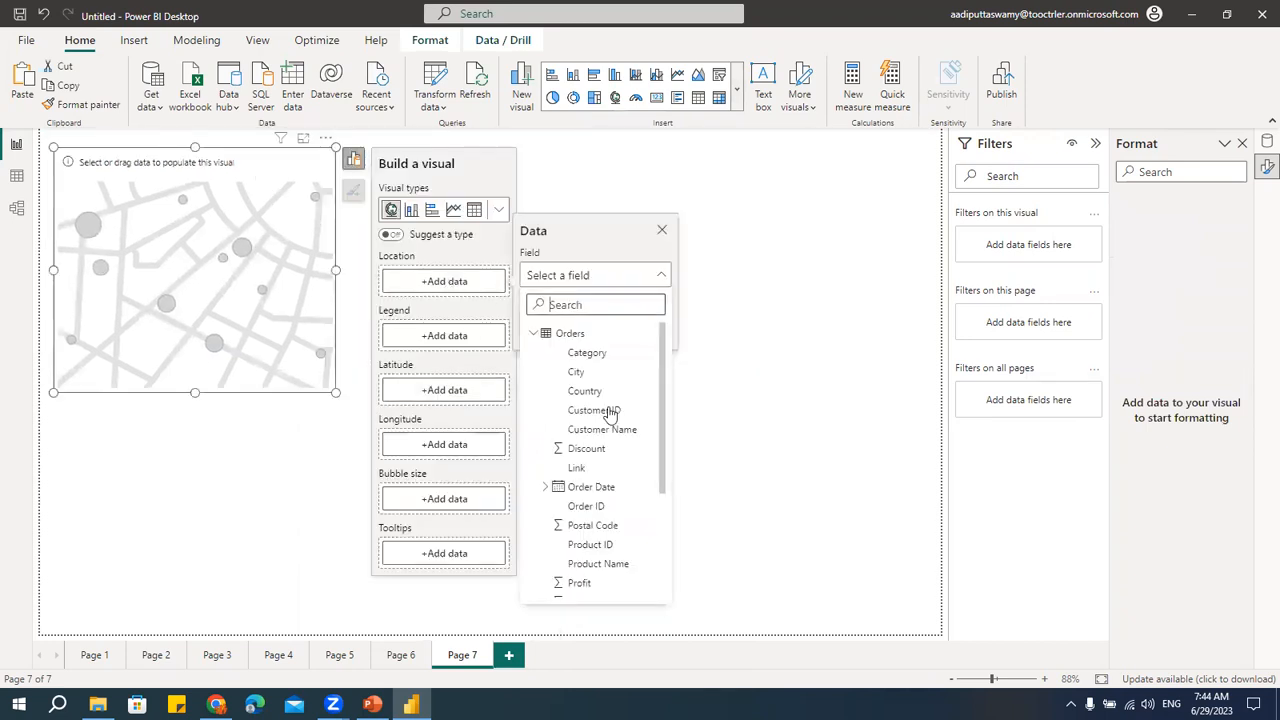
{"action": "scroll", "coordinate": [606, 440], "scroll_direction": "down", "scroll_amount": 3}
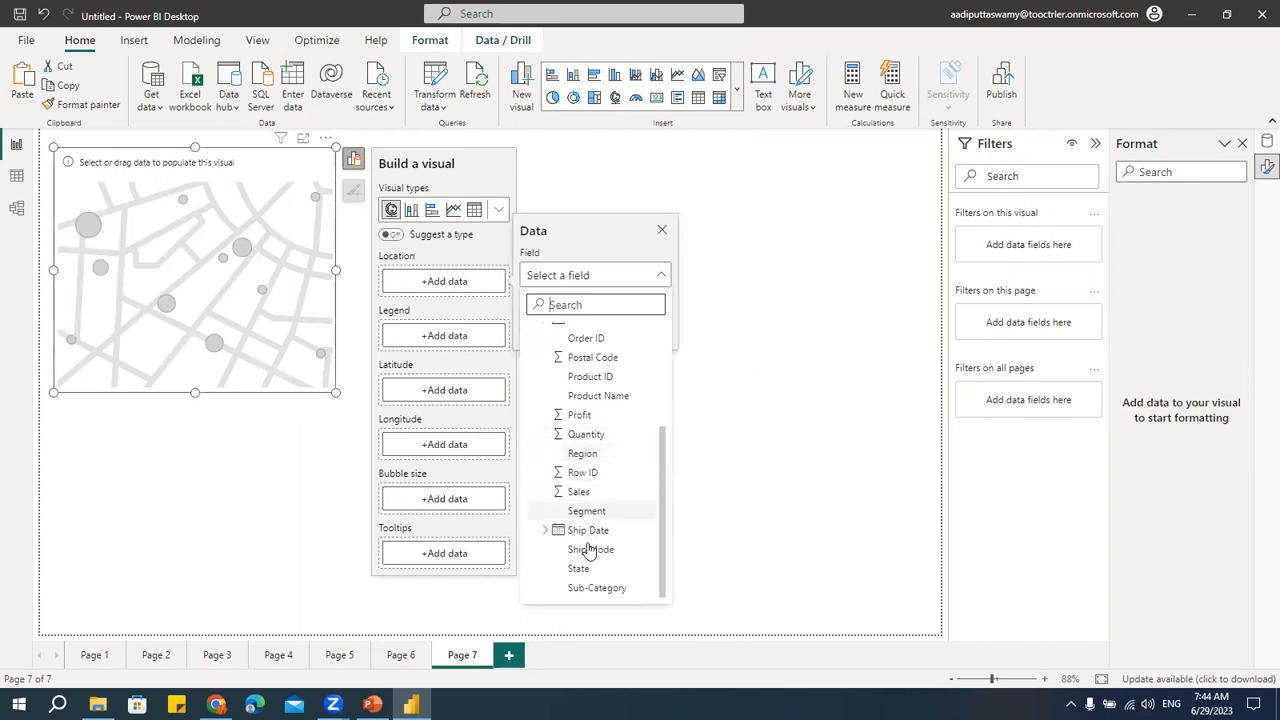
{"action": "left_click", "coordinate": [579, 569]}
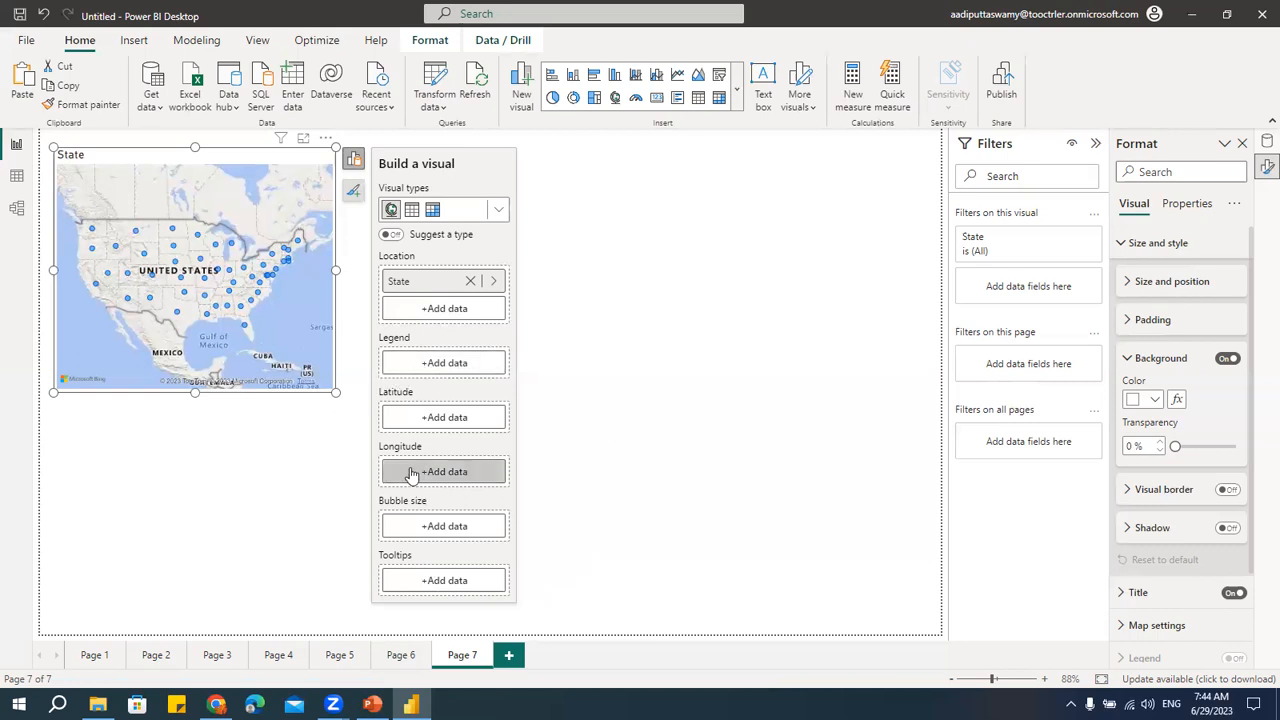
- Add Sales as the bubble size field of the state map
{"action": "left_click", "coordinate": [452, 530]}
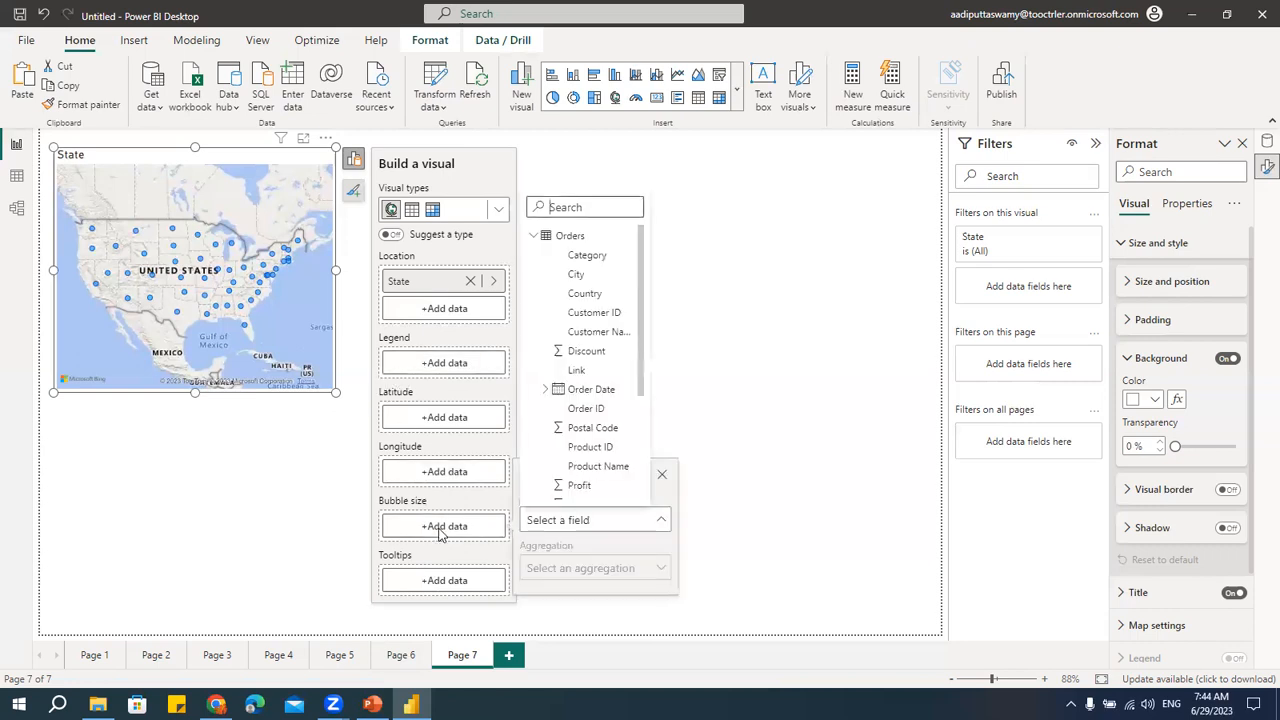
{"action": "scroll", "coordinate": [626, 376], "scroll_direction": "down", "scroll_amount": 3}
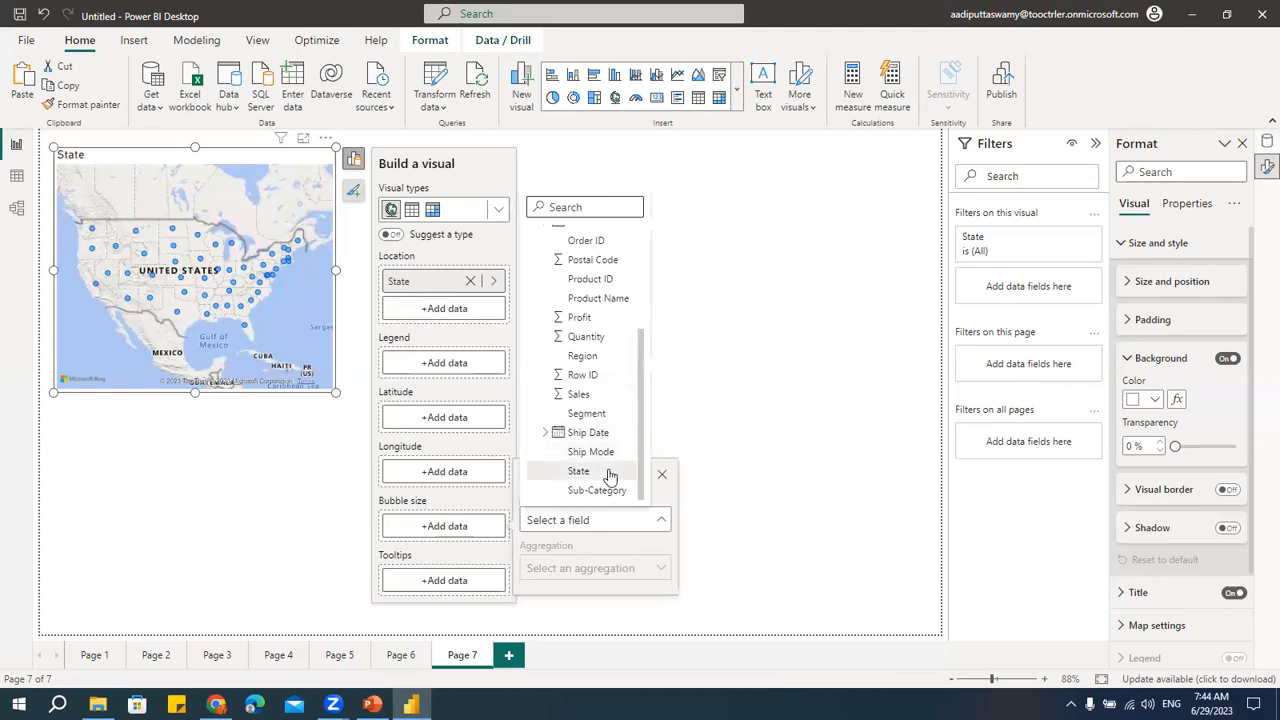
{"action": "scroll", "coordinate": [590, 320], "scroll_direction": "up", "scroll_amount": 2}
{"action": "scroll", "coordinate": [595, 385], "scroll_direction": "down", "scroll_amount": 2}
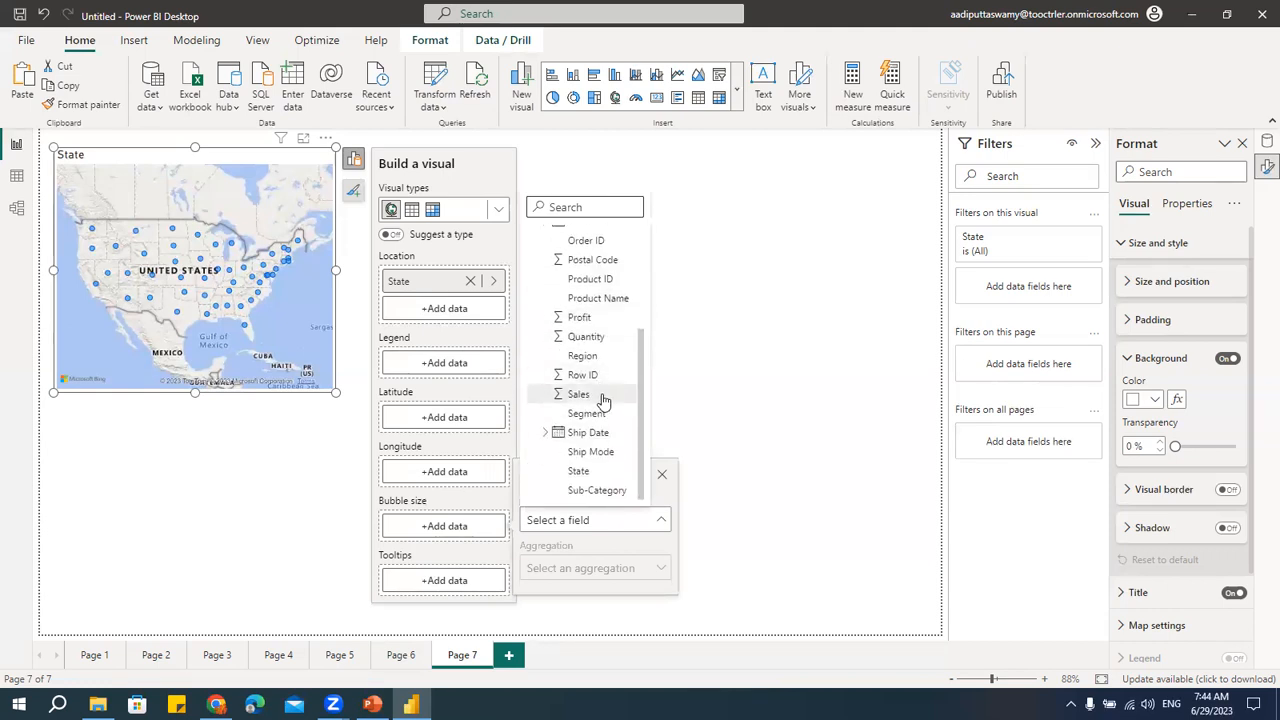
{"action": "left_click", "coordinate": [611, 397]}
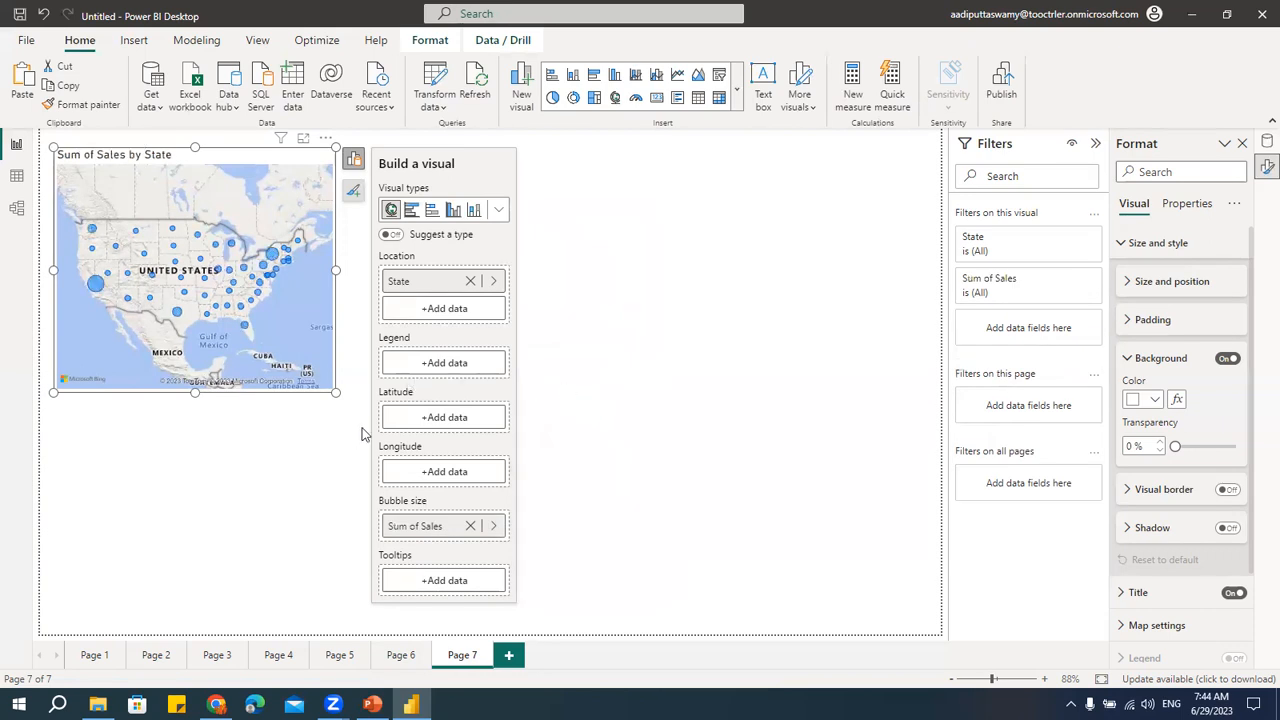
- Enlarge the bubble map visual and zoom its map in on the United States
{"action": "left_click_drag", "start_coordinate": [336, 391], "coordinate": [437, 449]}
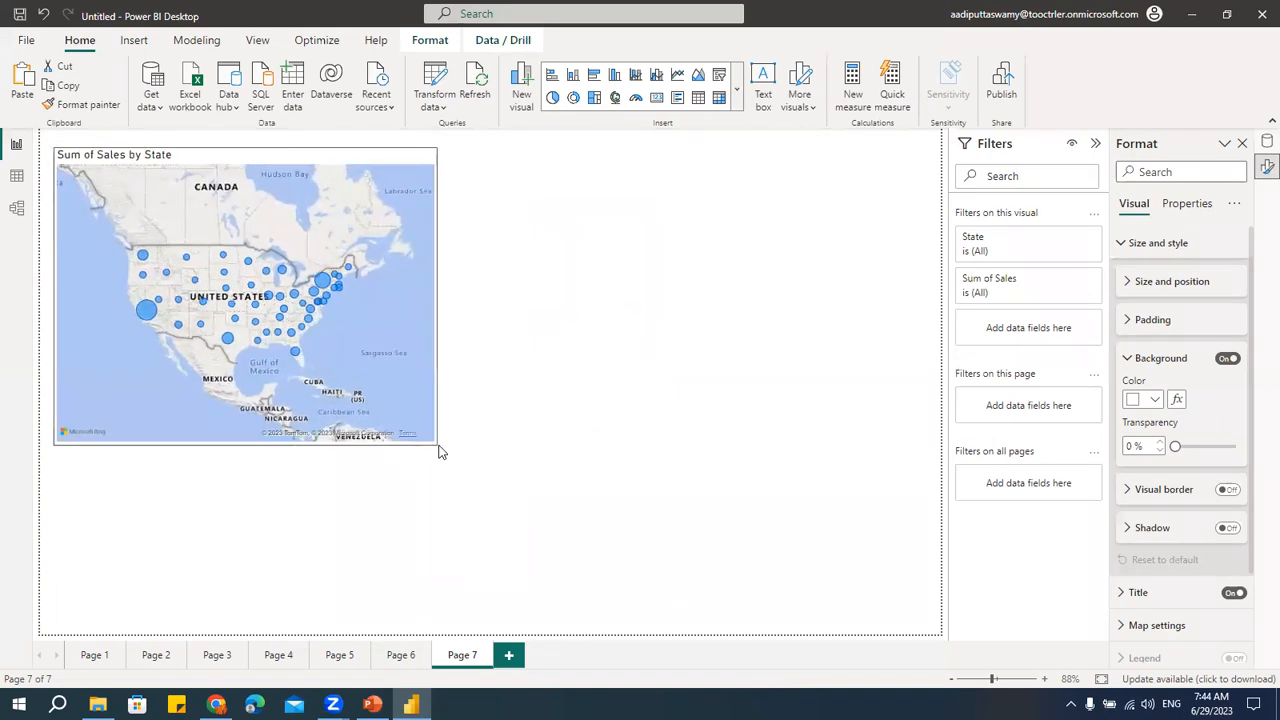
{"action": "scroll", "coordinate": [374, 317], "scroll_direction": "up", "scroll_amount": 2}
{"action": "scroll", "coordinate": [374, 317], "scroll_direction": "down", "scroll_amount": 2}
{"action": "scroll", "coordinate": [312, 345], "scroll_direction": "up", "scroll_amount": 3}
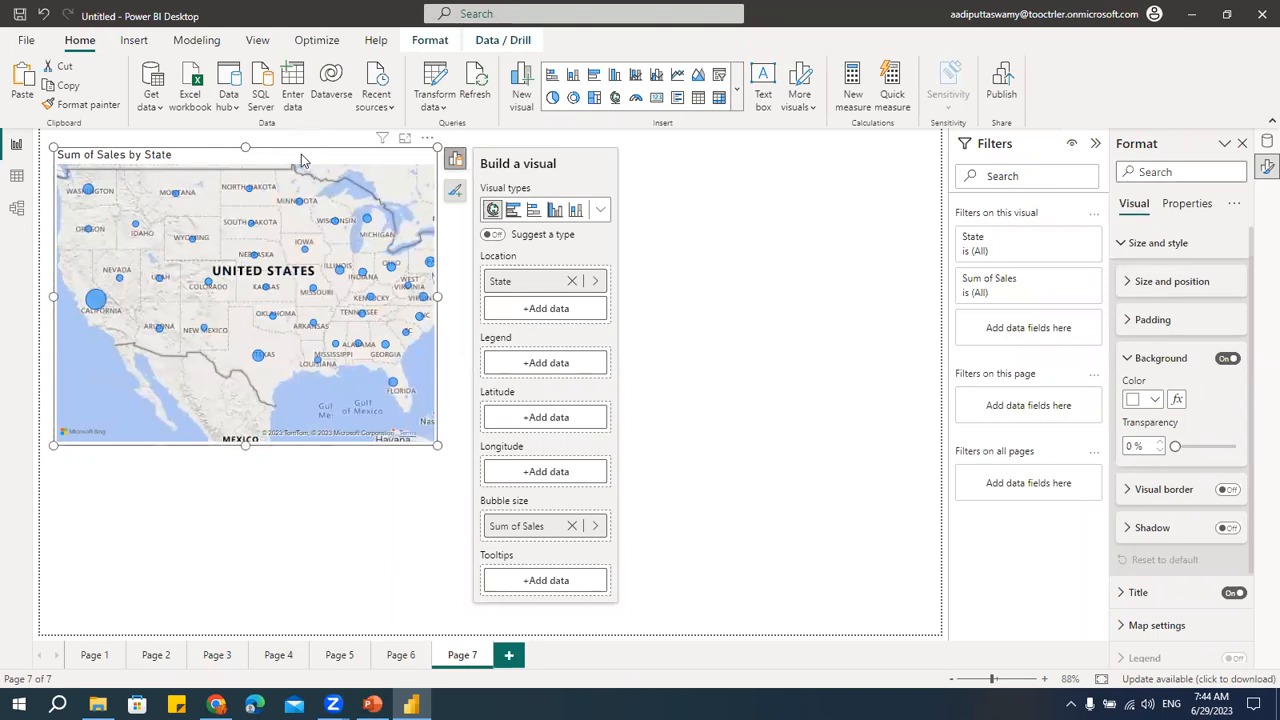
- Duplicate the bubble map, place the copy beside the original and convert the copy to a filled map
{"action": "key", "text": "ctrl+c"}
{"action": "key", "text": "ctrl+v"}
{"action": "left_click_drag", "start_coordinate": [314, 168], "coordinate": [709, 163]}
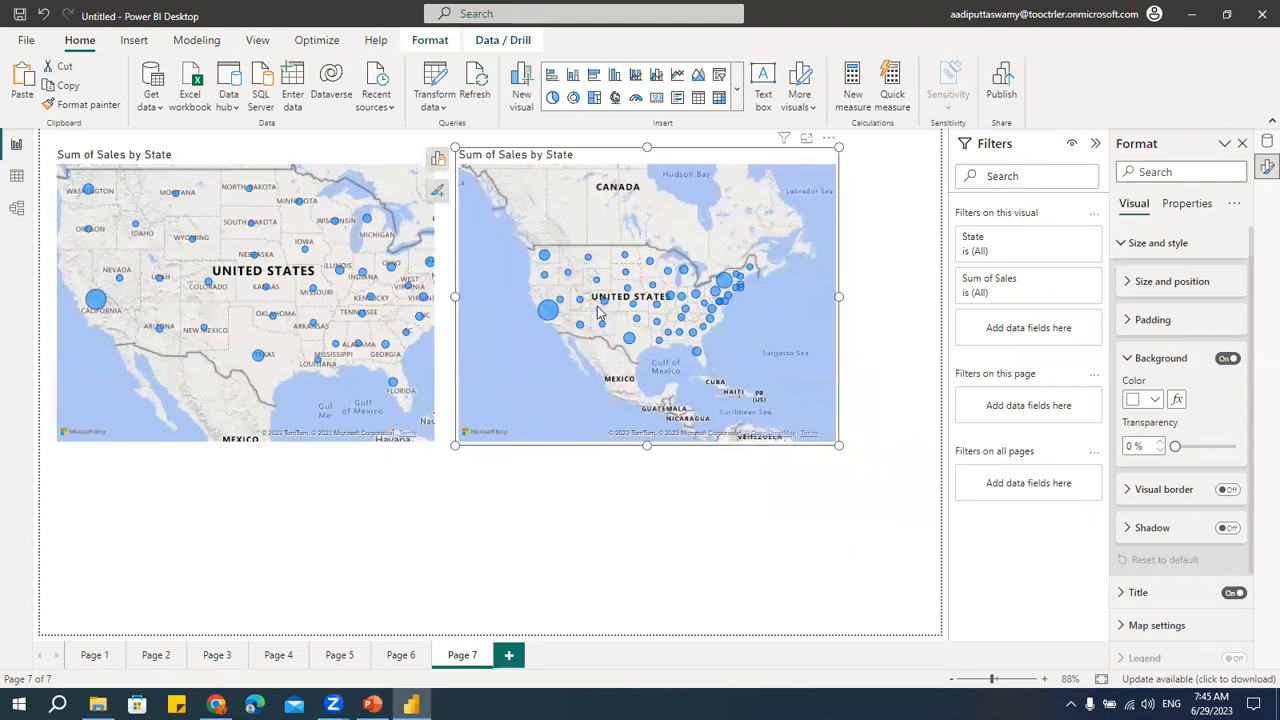
{"action": "left_click", "coordinate": [736, 89]}
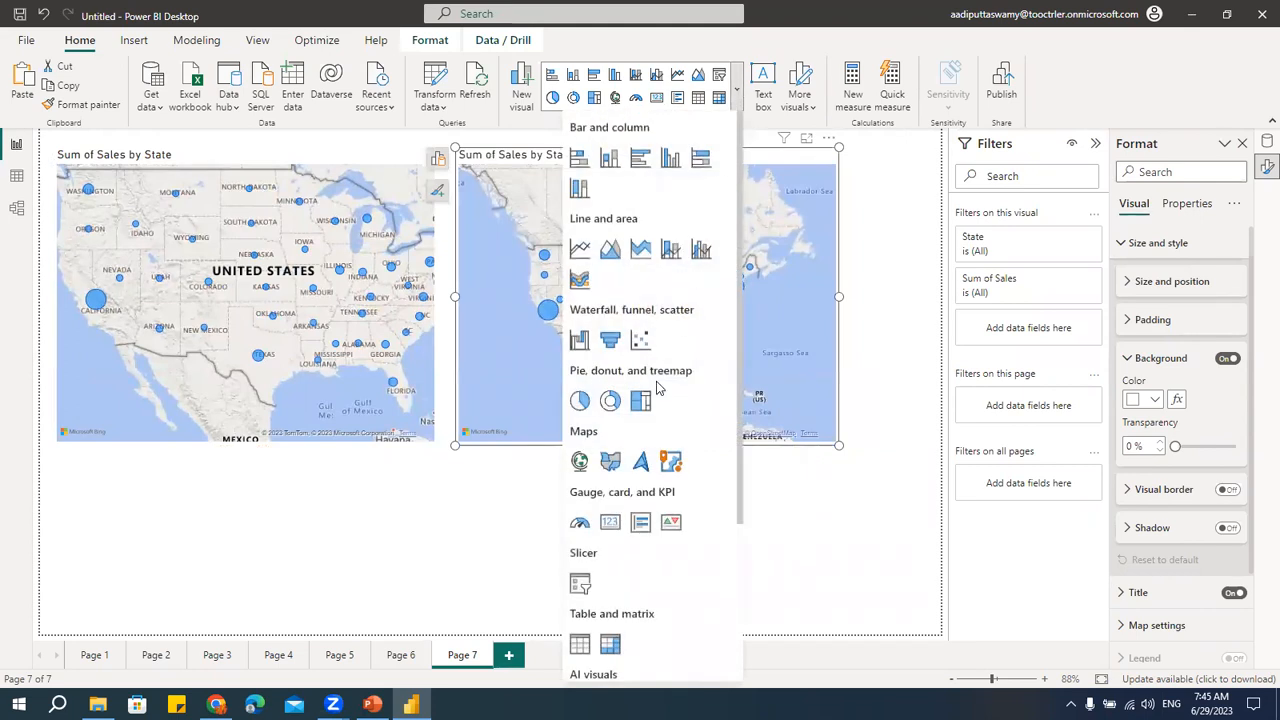
{"action": "left_click", "coordinate": [609, 462]}
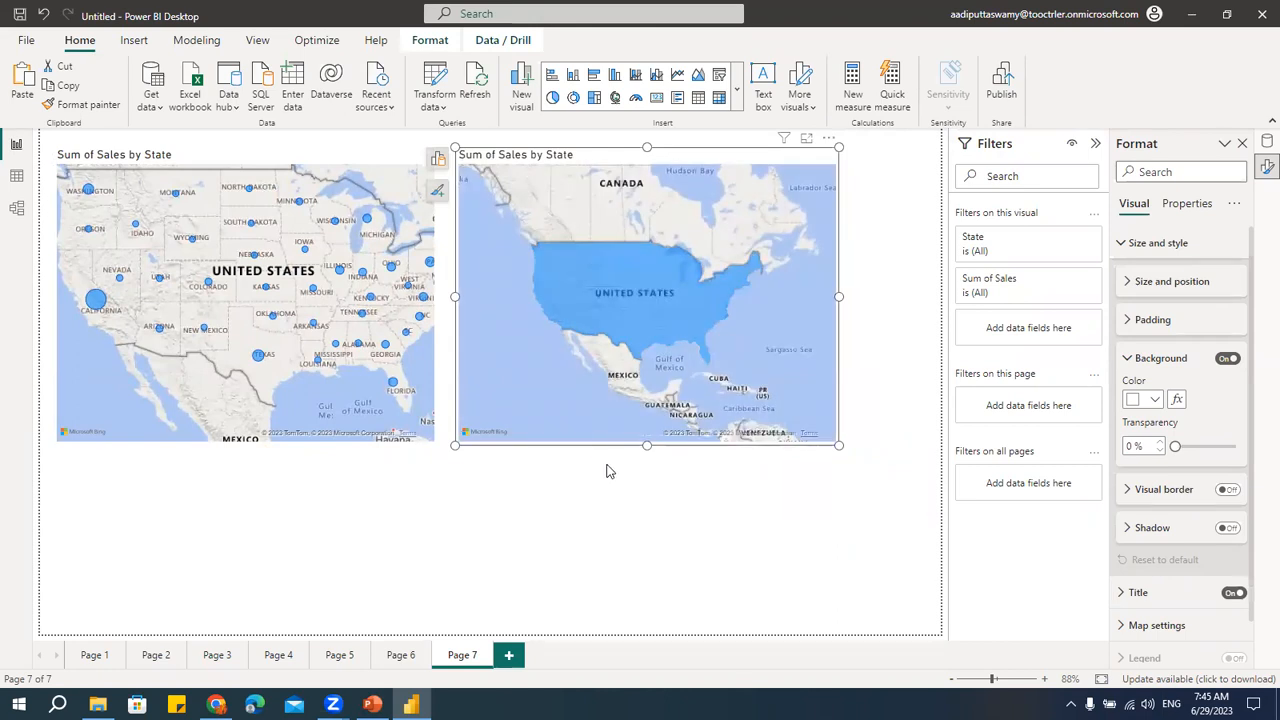
- Add Region as the legend field of the filled map
{"action": "left_click", "coordinate": [438, 158]}
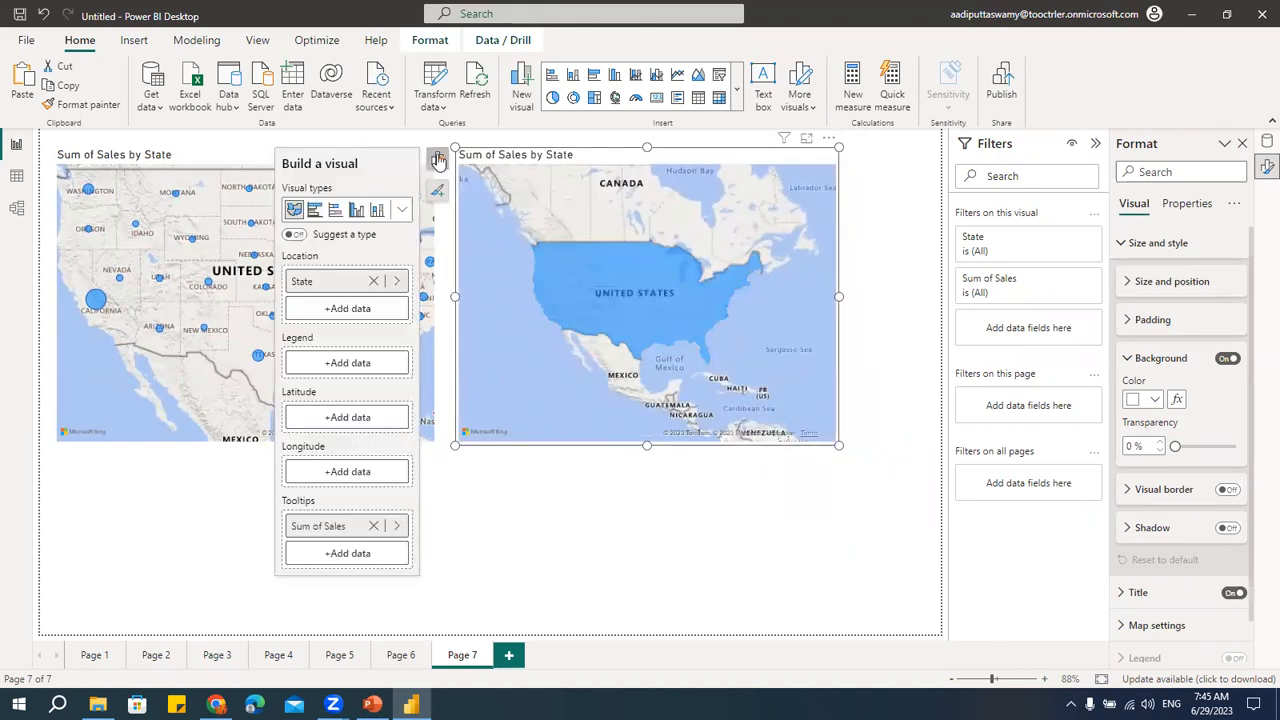
{"action": "left_click", "coordinate": [343, 366]}
{"action": "scroll", "coordinate": [549, 571], "scroll_direction": "down", "scroll_amount": 3}
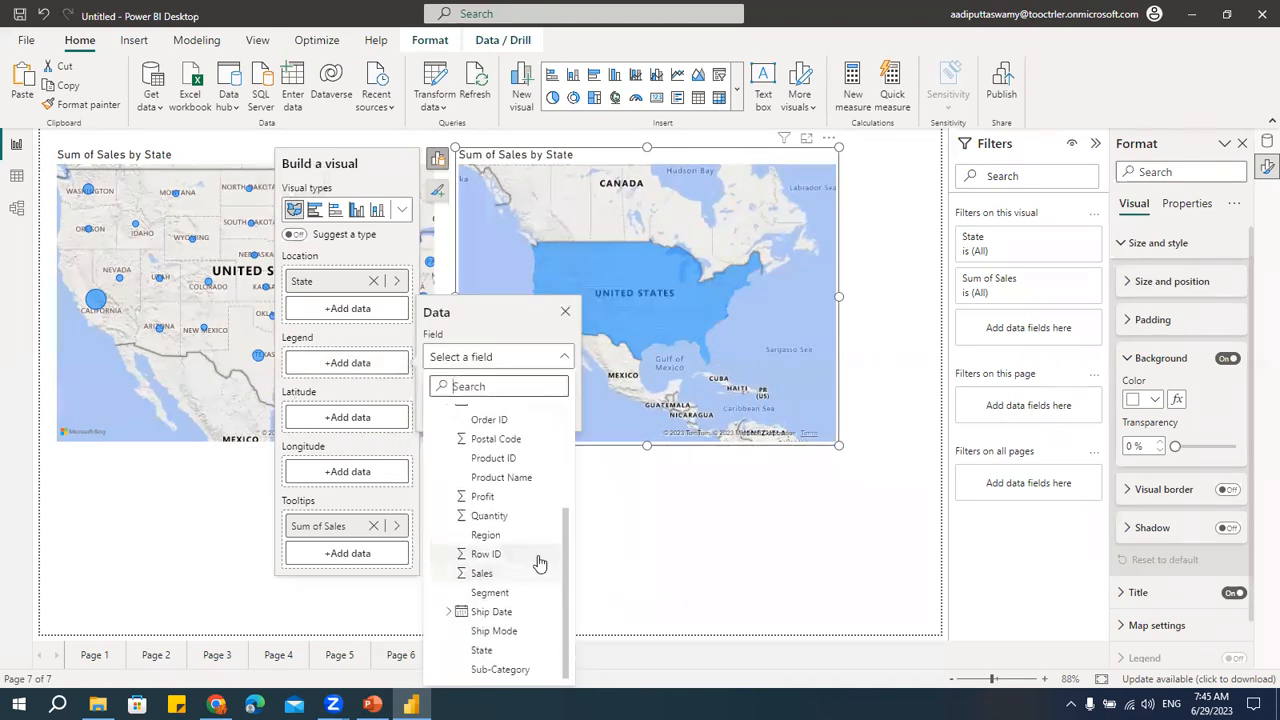
{"action": "left_click", "coordinate": [484, 535]}
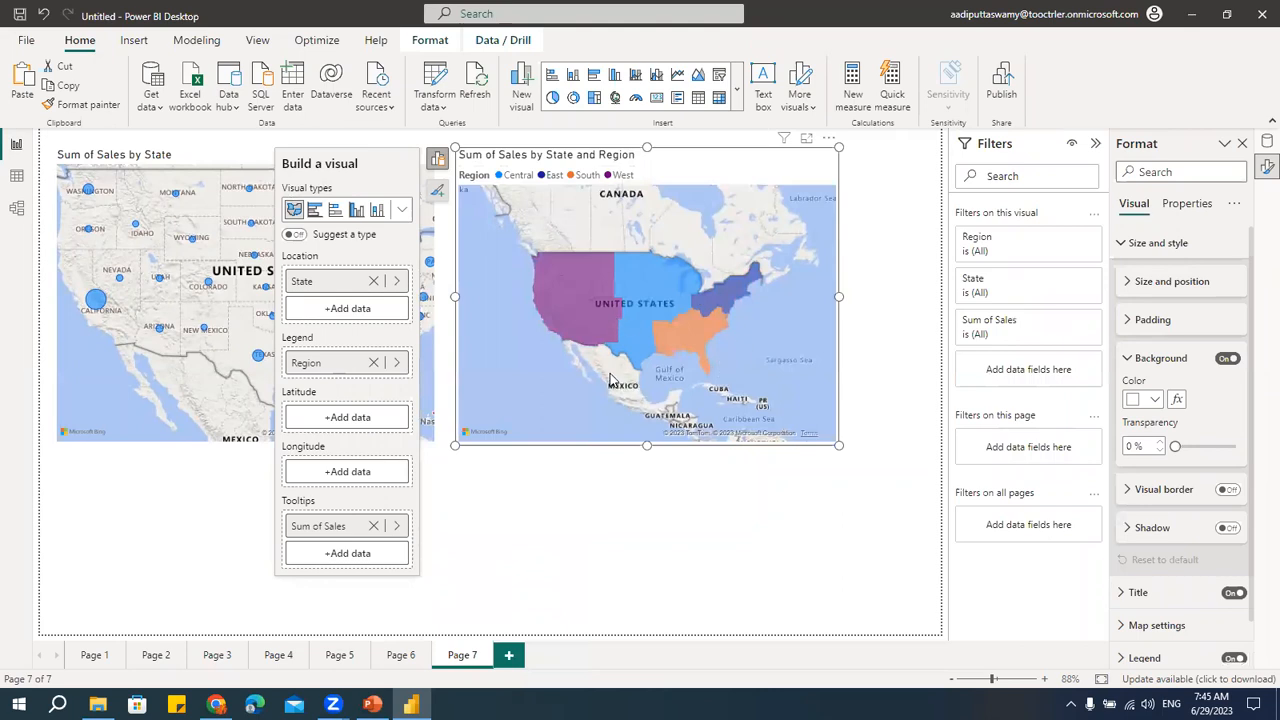
- Add Region to the bubble map's latitude field and move it to the legend field, leaving no visual selected
{"action": "left_click", "coordinate": [209, 158]}
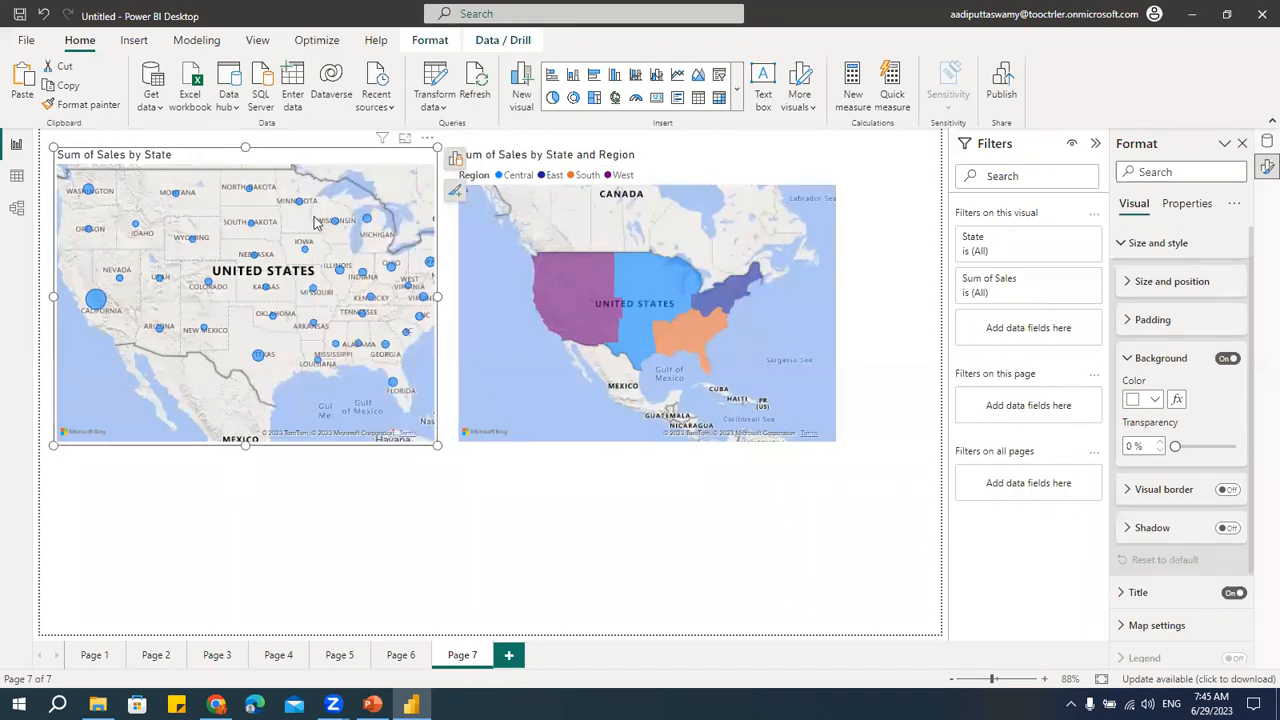
{"action": "left_click", "coordinate": [456, 158]}
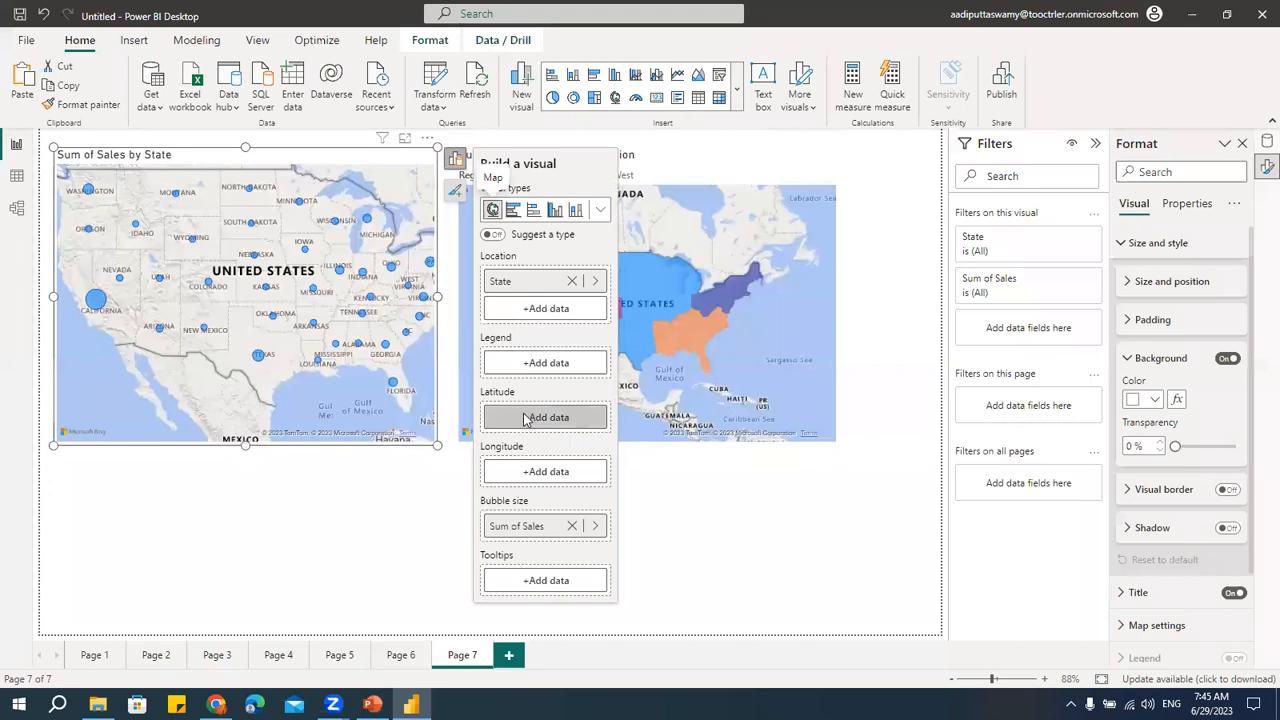
{"action": "left_click", "coordinate": [521, 425]}
{"action": "scroll", "coordinate": [706, 265], "scroll_direction": "down", "scroll_amount": 3}
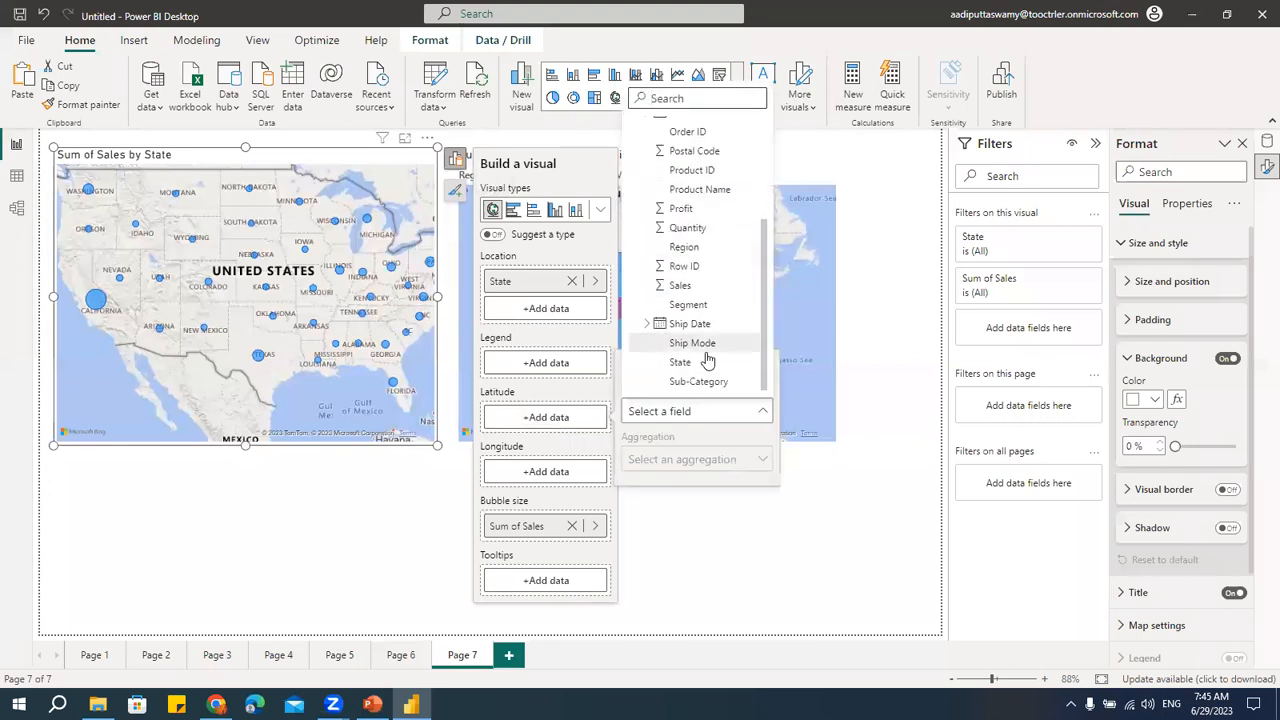
{"action": "left_click", "coordinate": [688, 247]}
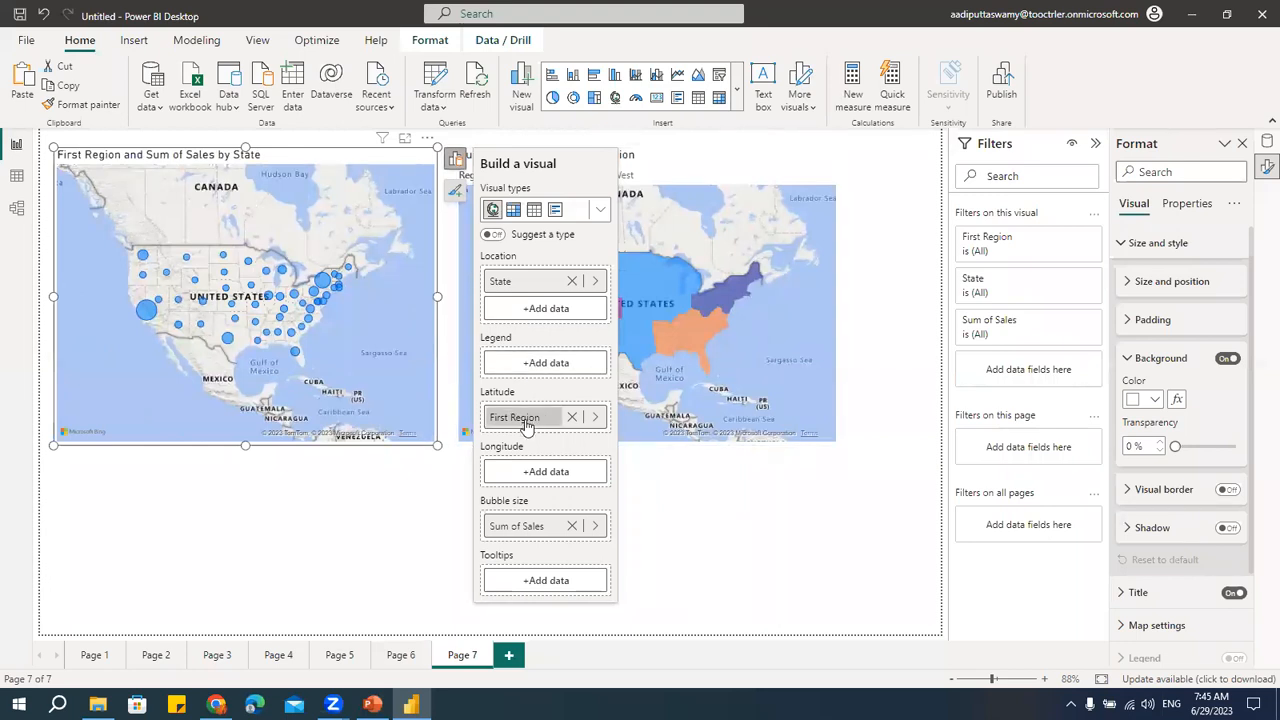
{"action": "left_click_drag", "start_coordinate": [528, 417], "coordinate": [543, 478]}
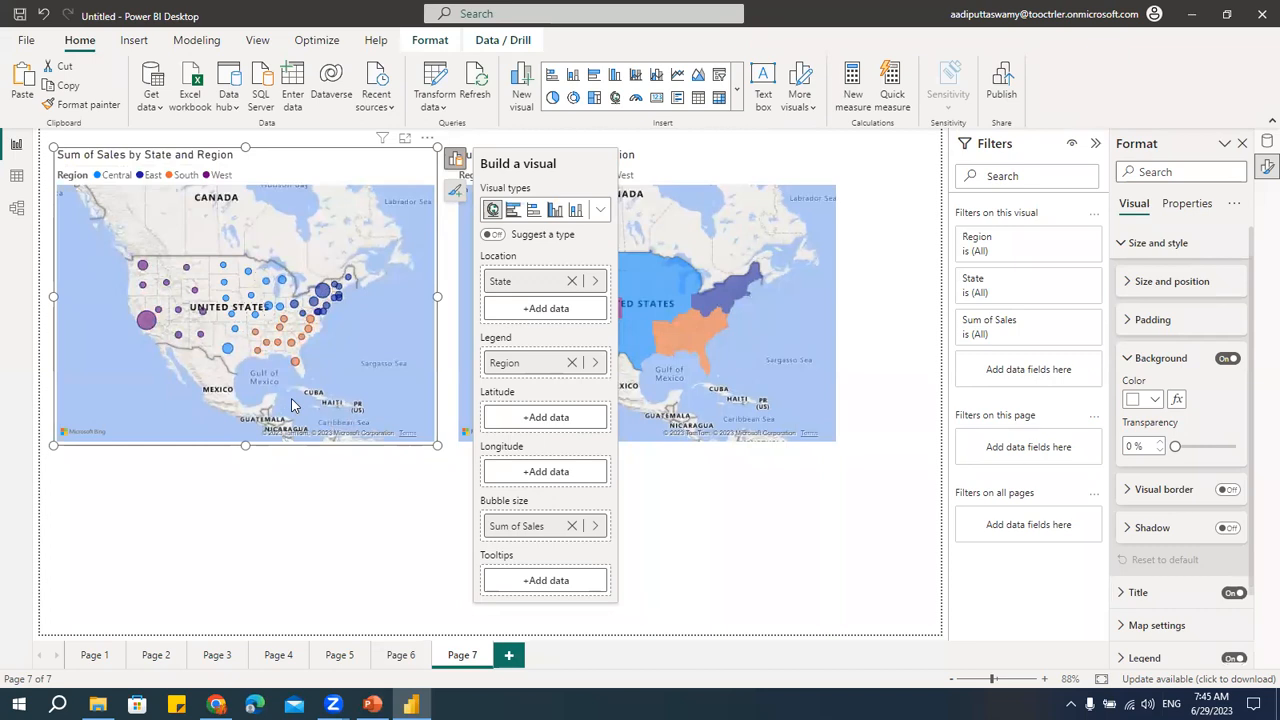
{"action": "left_click", "coordinate": [865, 284]}
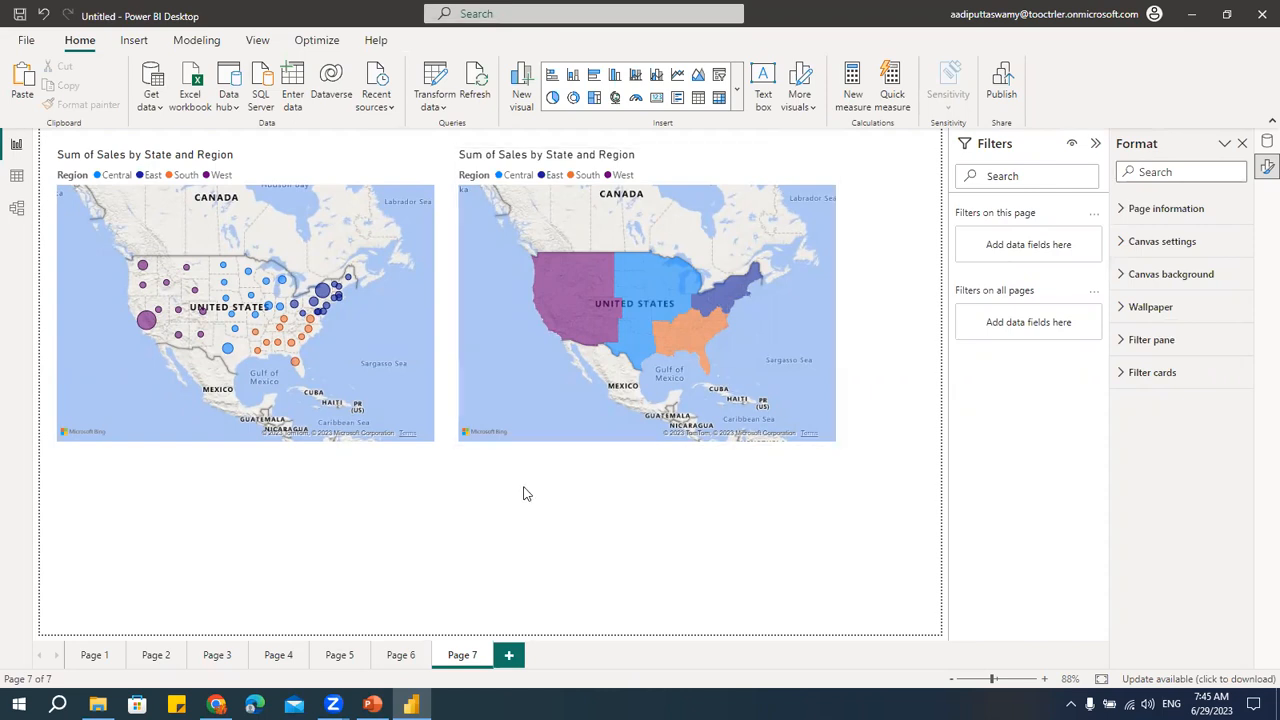
- Add another report page, insert a treemap on it and shift the visual toward the page's upper-left corner
{"action": "left_click", "coordinate": [508, 655]}
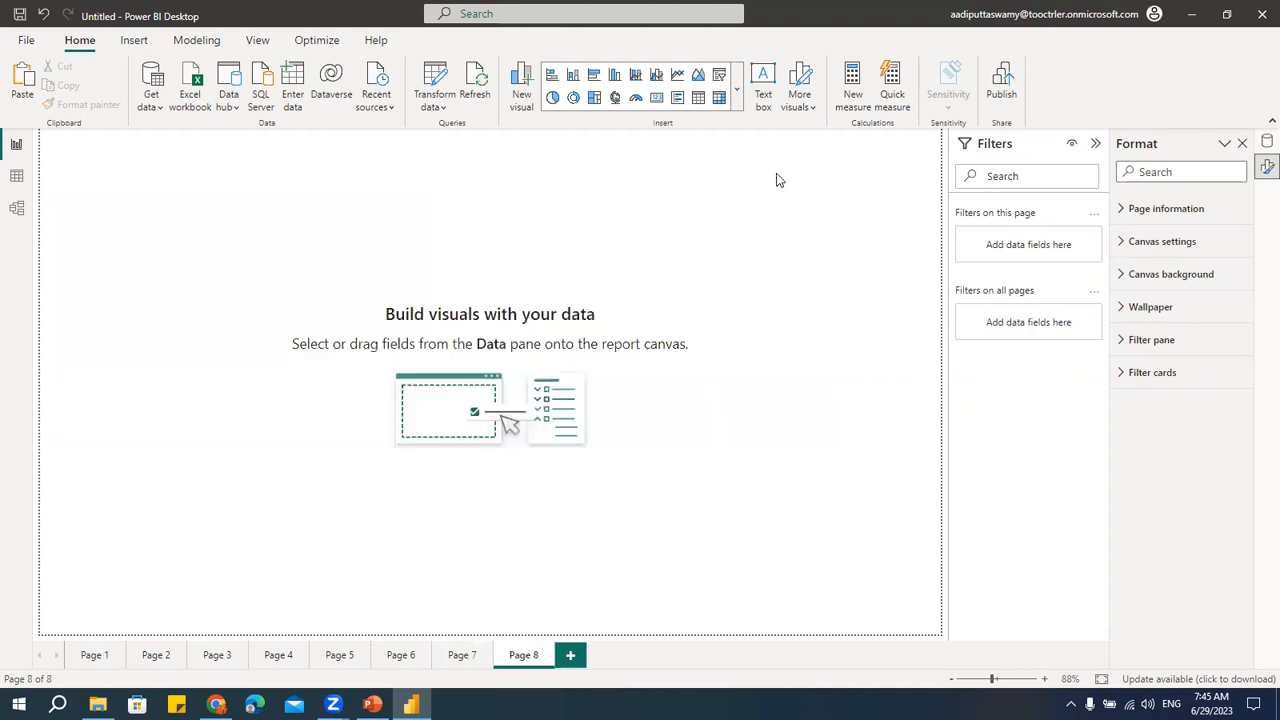
{"action": "left_click", "coordinate": [739, 94]}
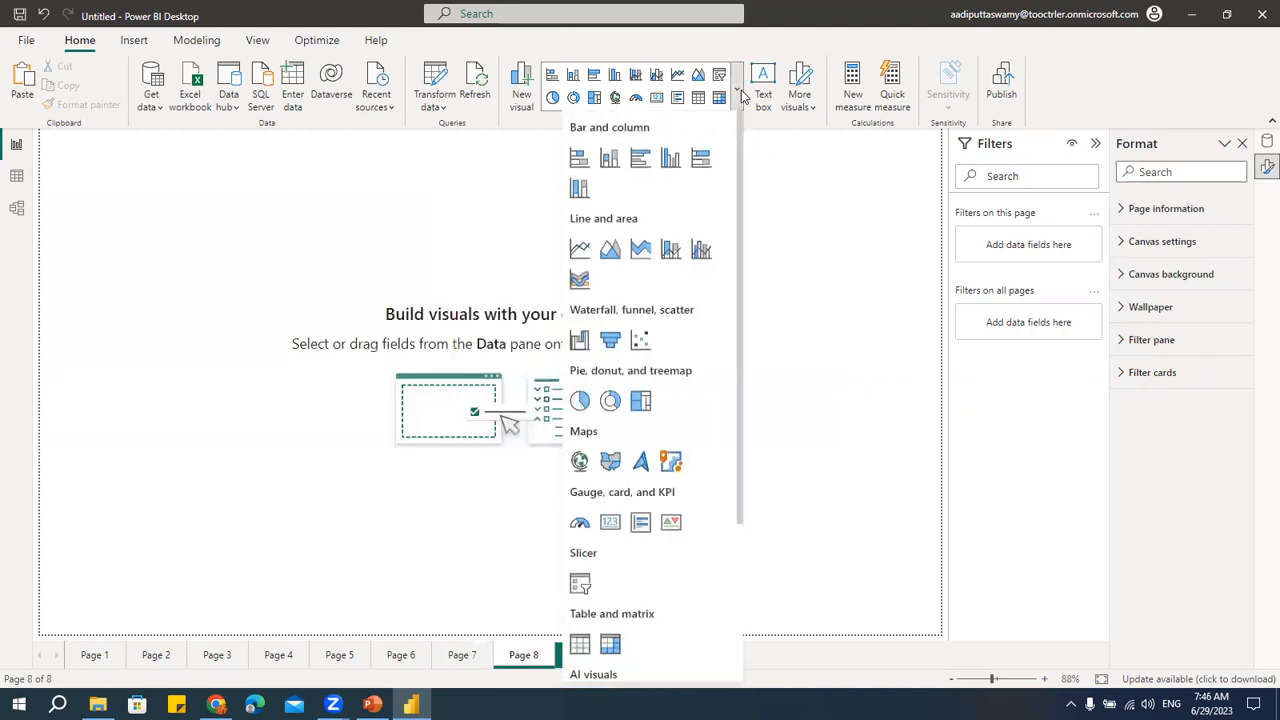
{"action": "scroll", "coordinate": [652, 604], "scroll_direction": "down", "scroll_amount": 3}
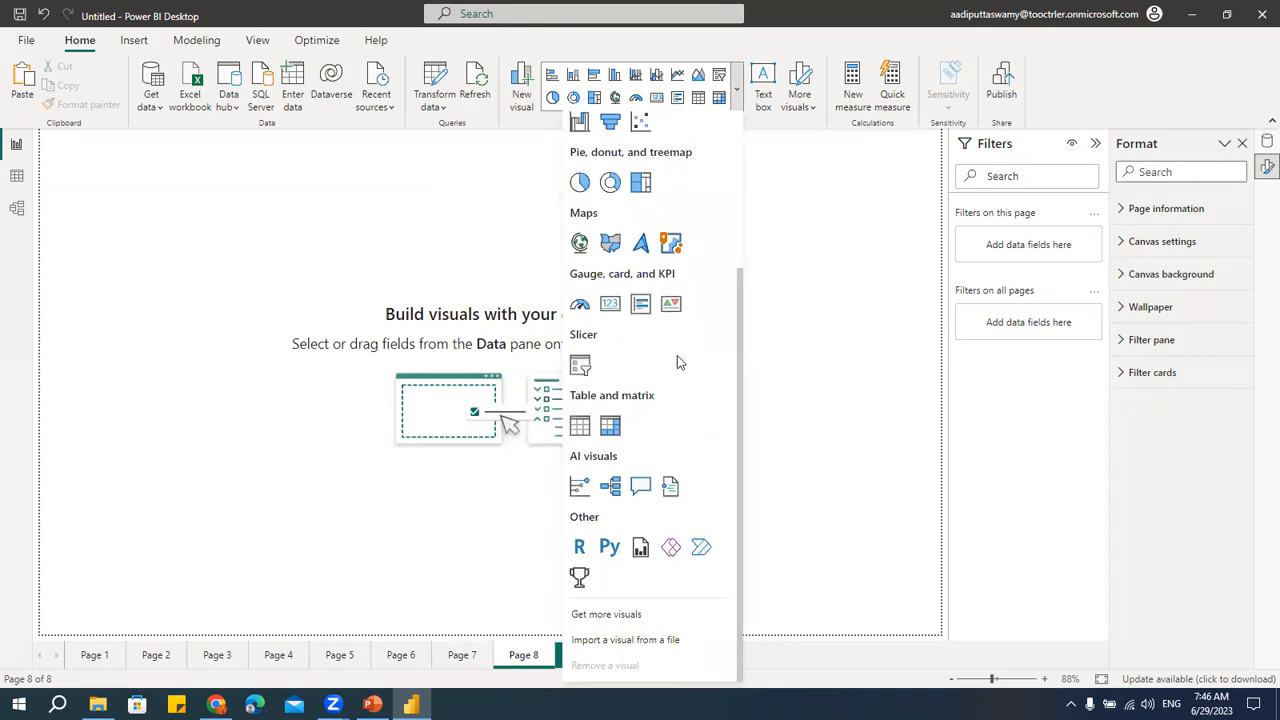
{"action": "left_click", "coordinate": [646, 186]}
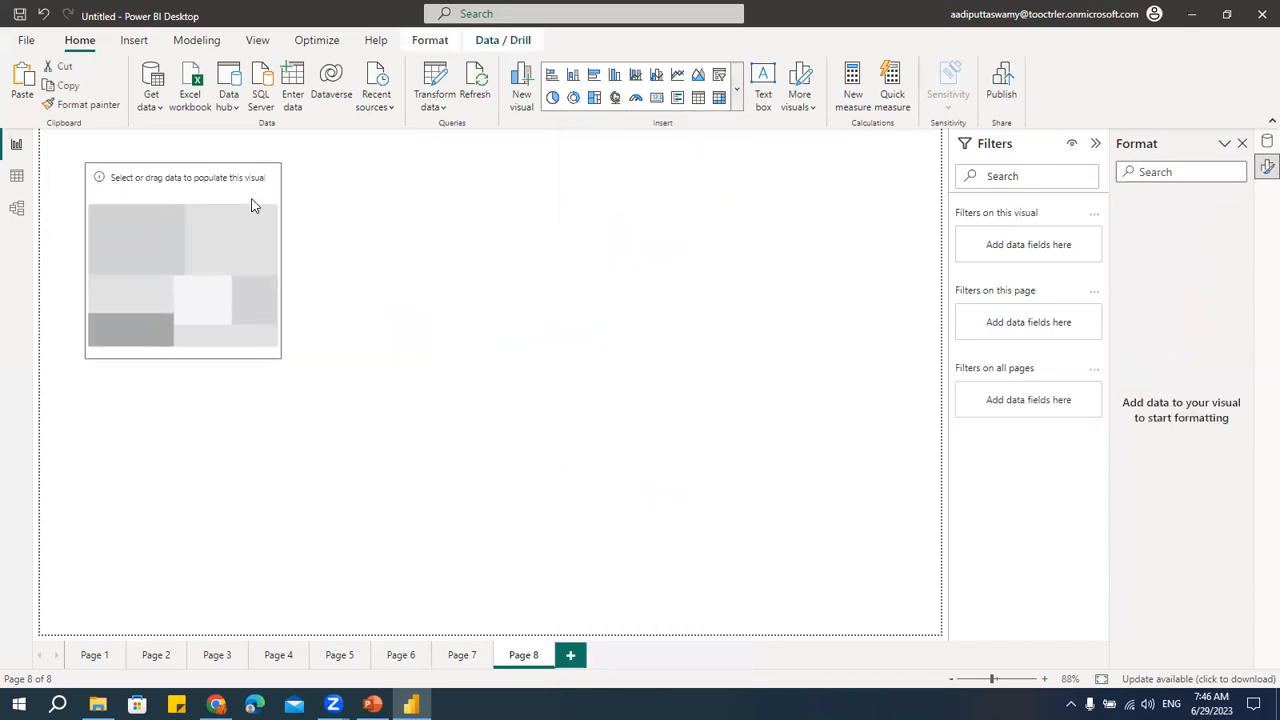
{"action": "left_click_drag", "start_coordinate": [252, 205], "coordinate": [237, 192]}
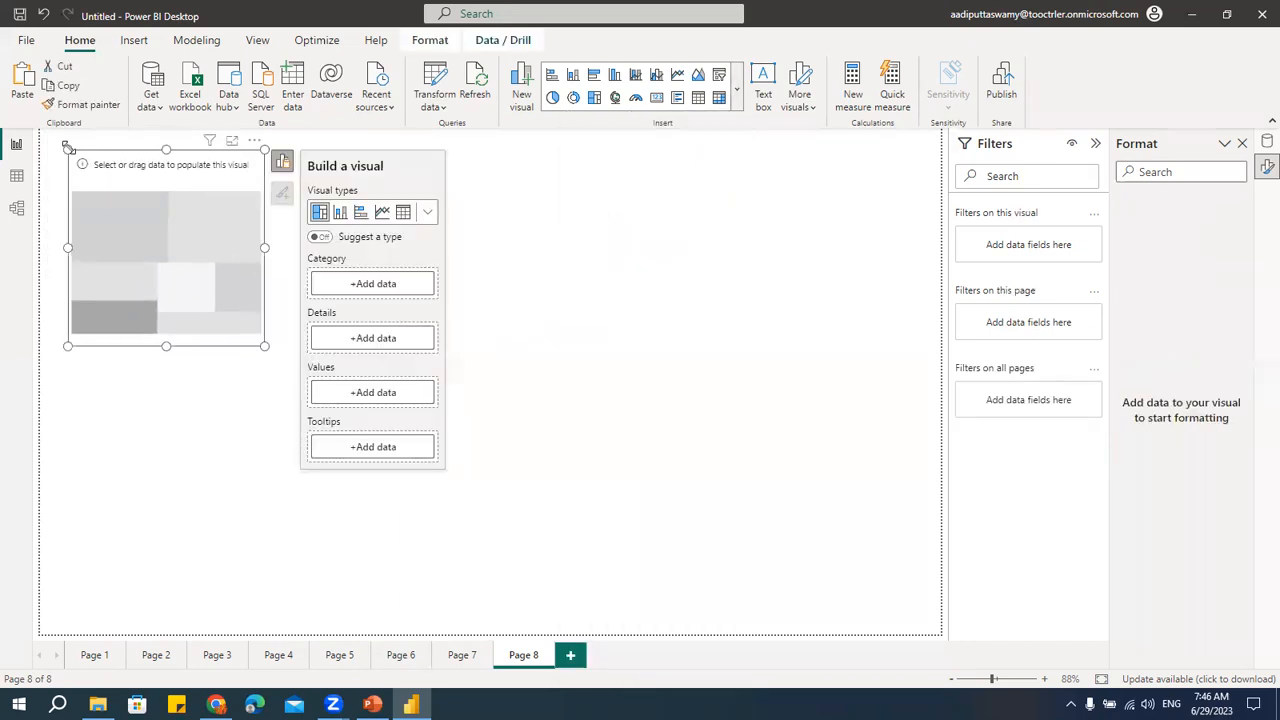
- Assign Region as the treemap's category and Sales as its values, and enlarge the visual
{"action": "left_click", "coordinate": [370, 283]}
{"action": "scroll", "coordinate": [503, 540], "scroll_direction": "down", "scroll_amount": 5}
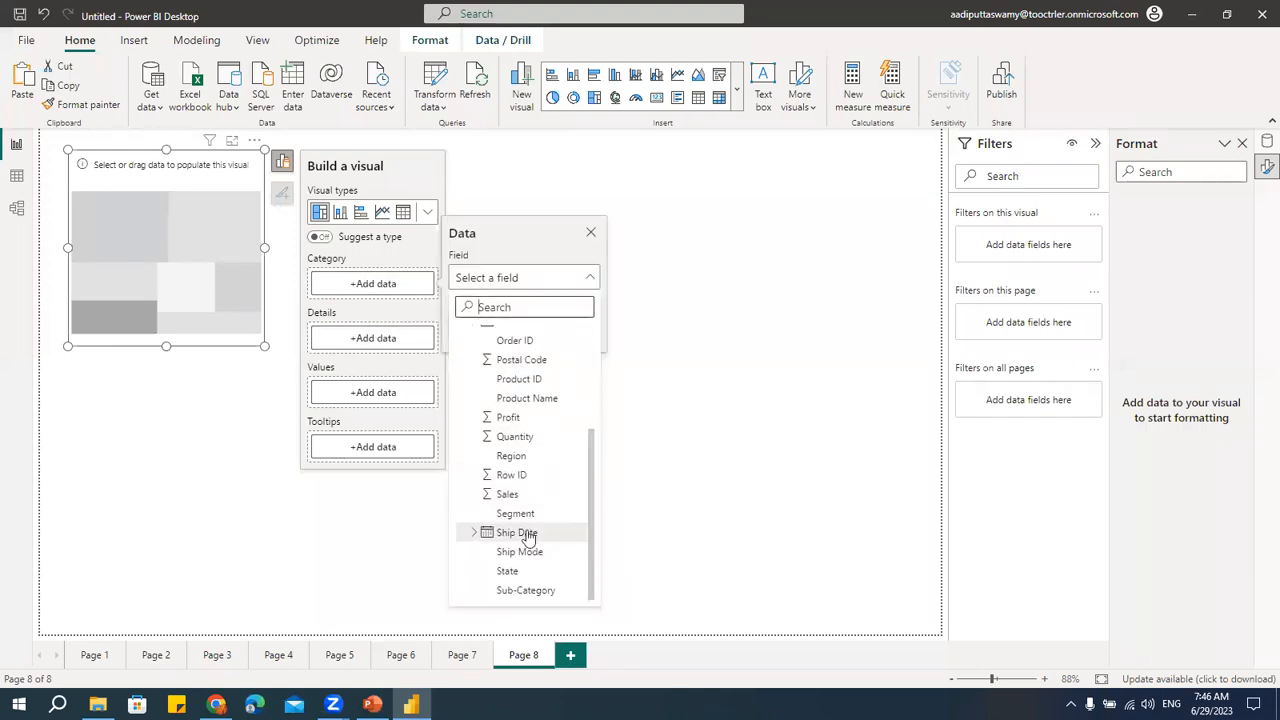
{"action": "left_click", "coordinate": [530, 458]}
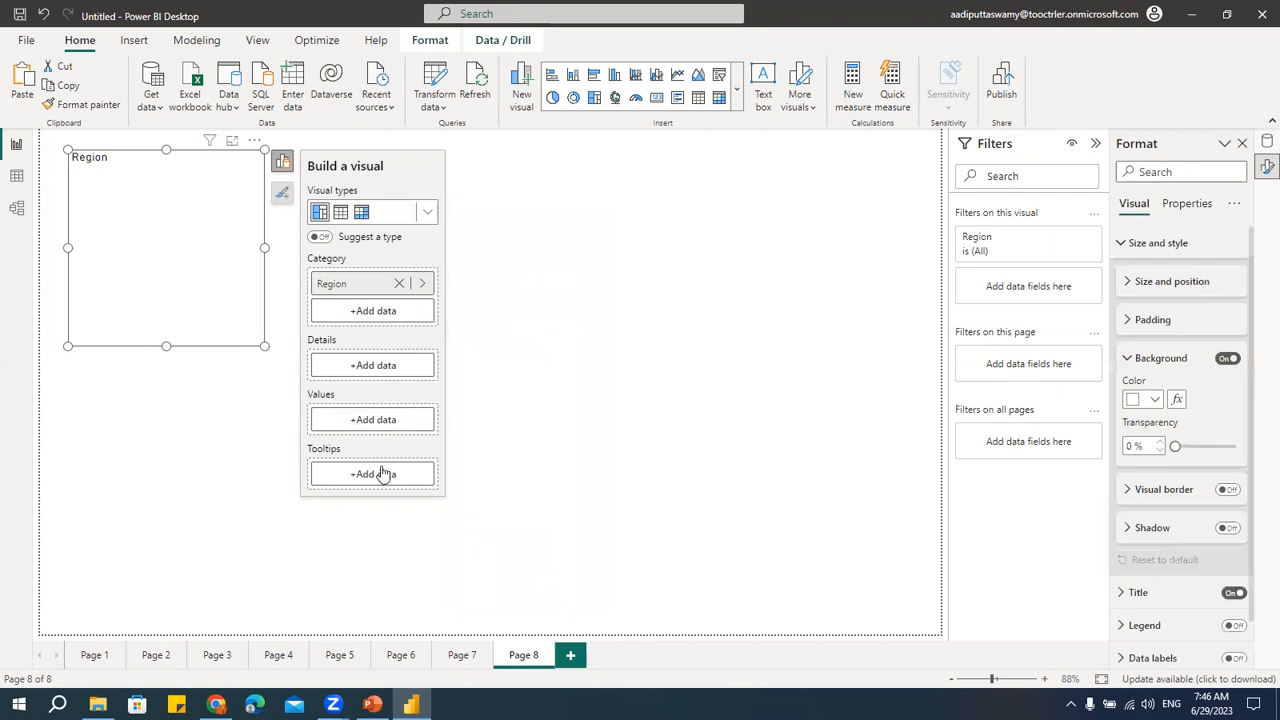
{"action": "left_click", "coordinate": [372, 425]}
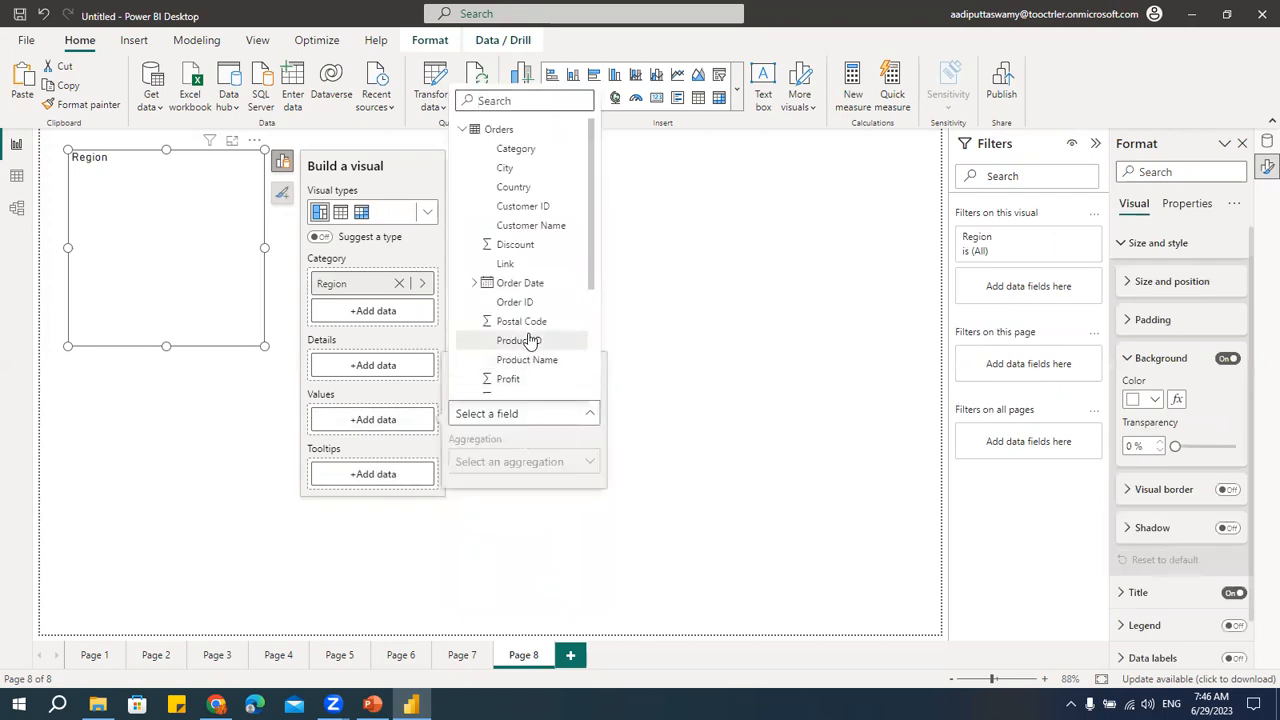
{"action": "scroll", "coordinate": [527, 340], "scroll_direction": "down", "scroll_amount": 3}
{"action": "left_click", "coordinate": [507, 288]}
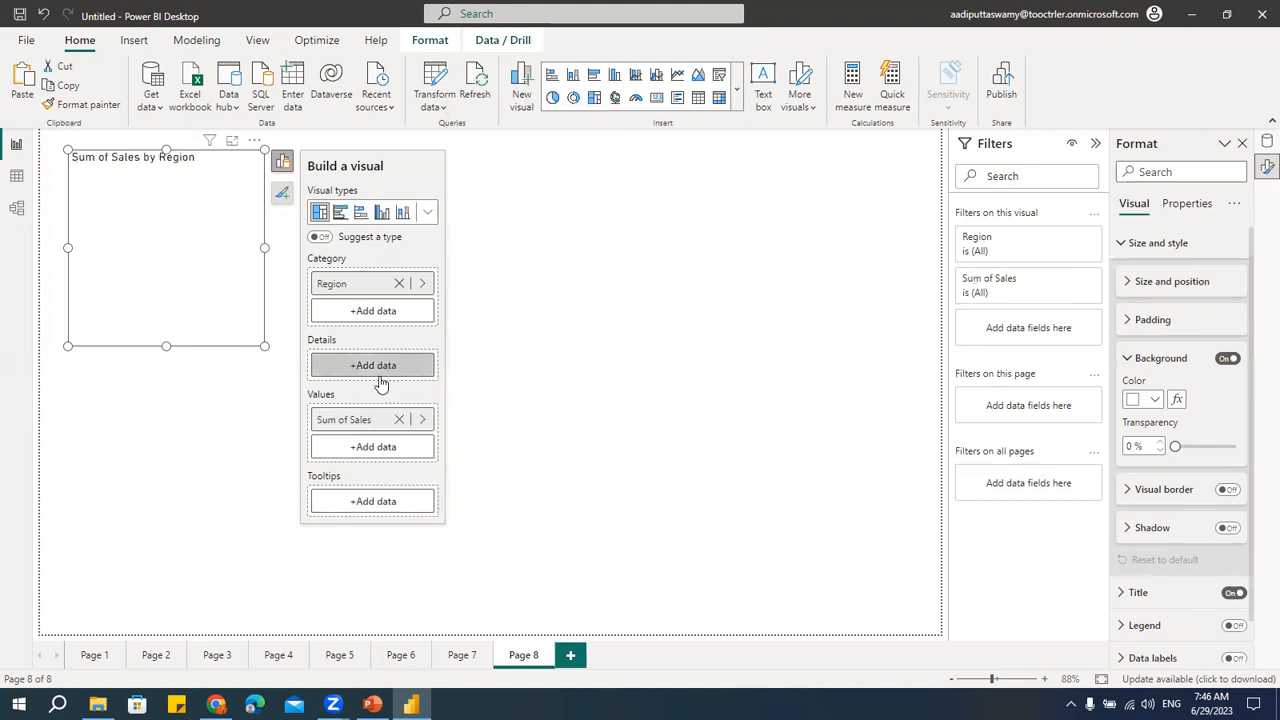
{"action": "left_click_drag", "start_coordinate": [266, 348], "coordinate": [308, 397]}
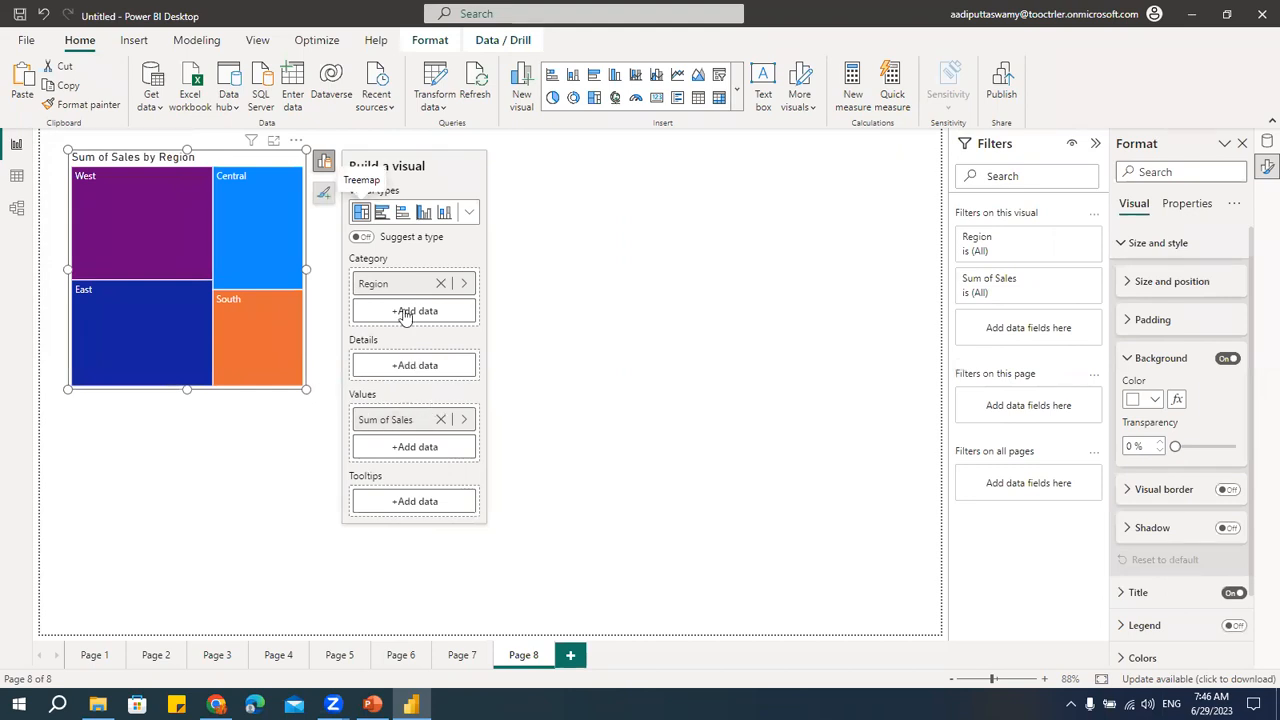
- Add Category as the treemap's details field and enlarge the visual further
{"action": "left_click", "coordinate": [415, 365]}
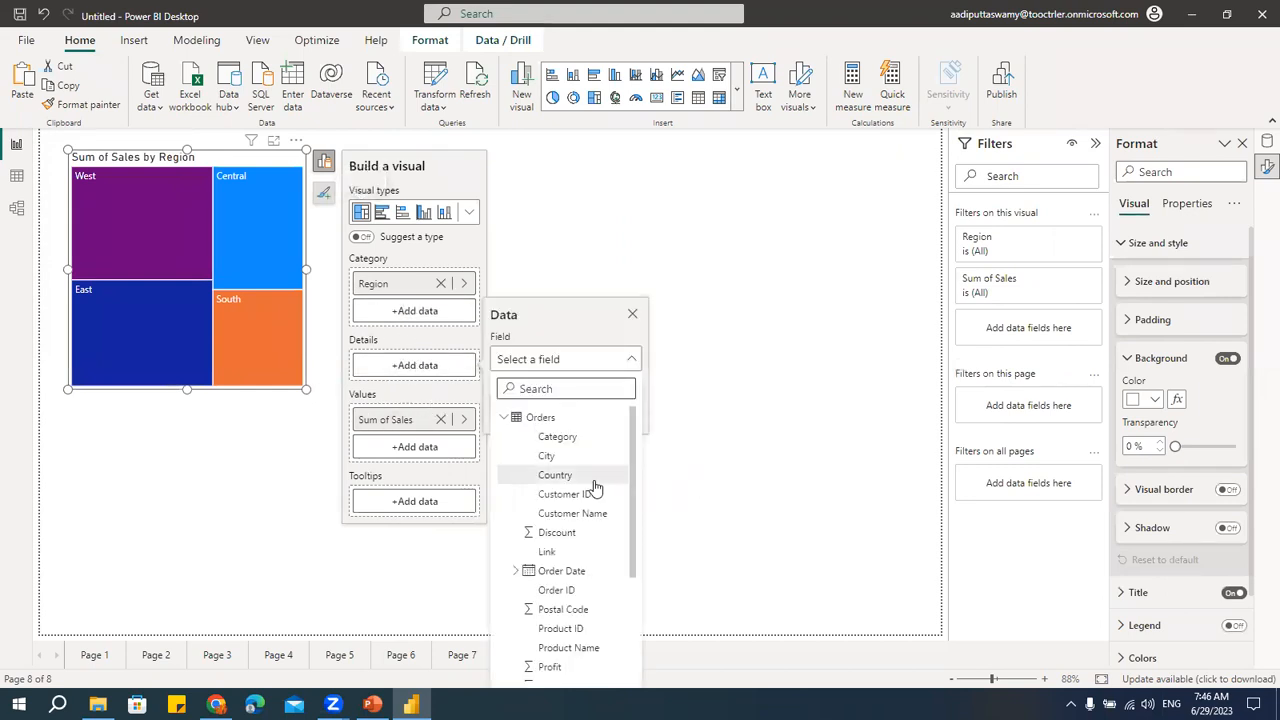
{"action": "scroll", "coordinate": [574, 545], "scroll_direction": "down", "scroll_amount": 3}
{"action": "scroll", "coordinate": [574, 537], "scroll_direction": "up", "scroll_amount": 3}
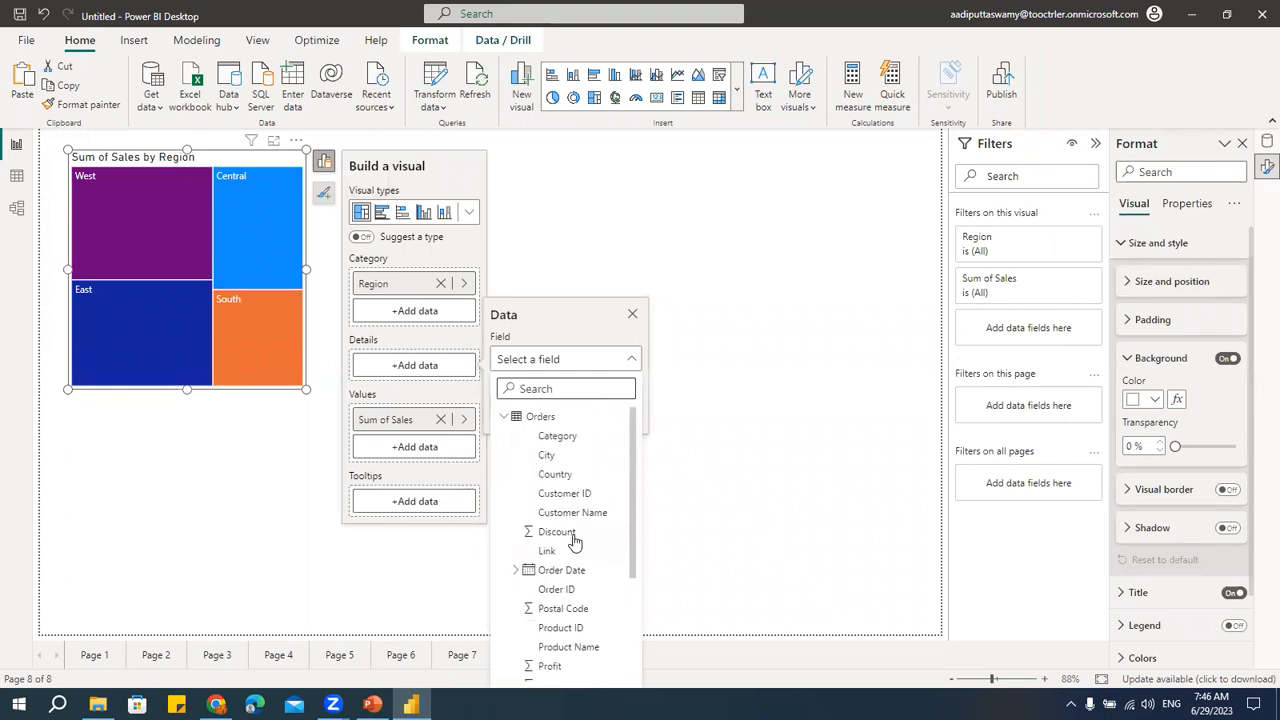
{"action": "left_click", "coordinate": [557, 437]}
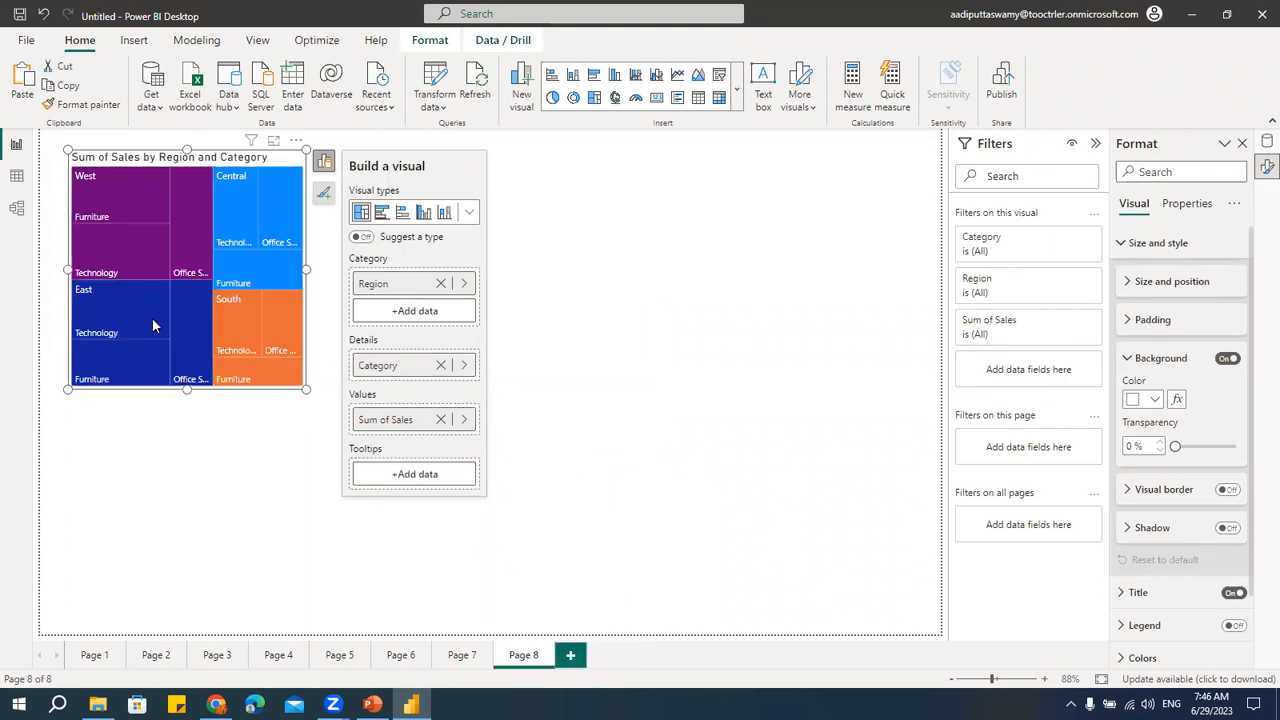
{"action": "left_click_drag", "start_coordinate": [306, 389], "coordinate": [396, 423]}
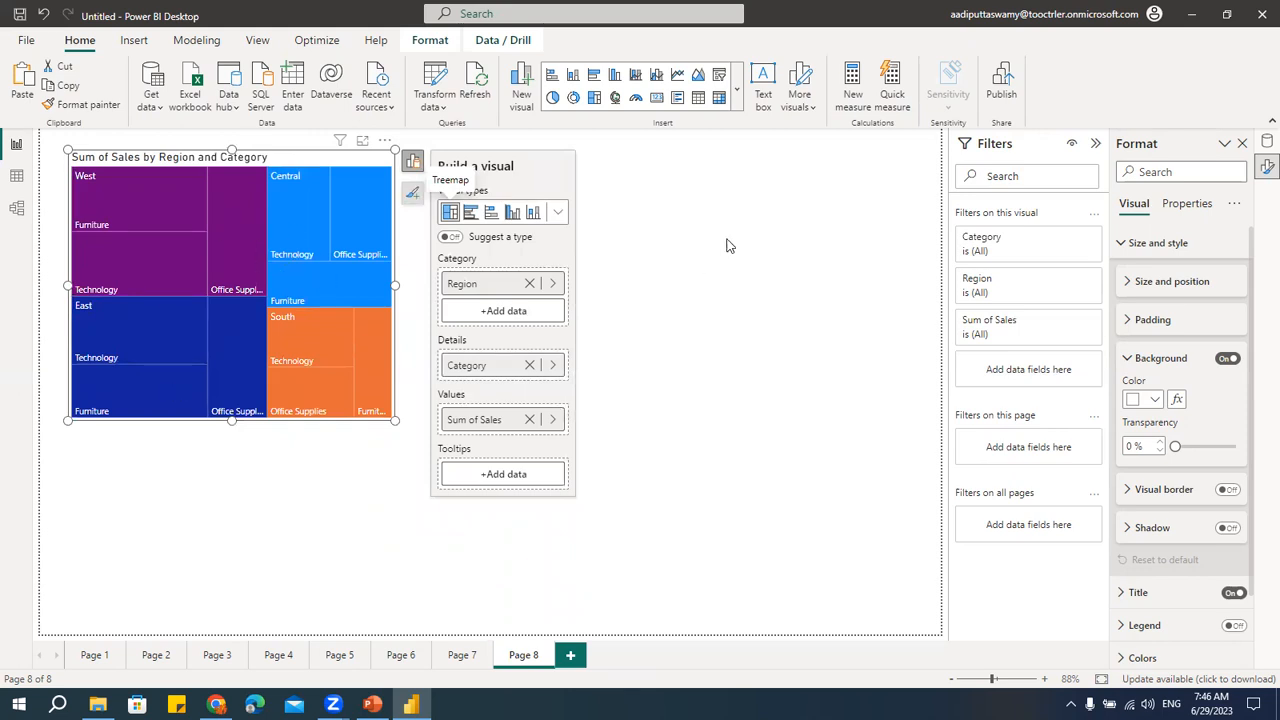
- Insert a funnel chart as a separate visual and place it beside the treemap
{"action": "left_click", "coordinate": [688, 212]}
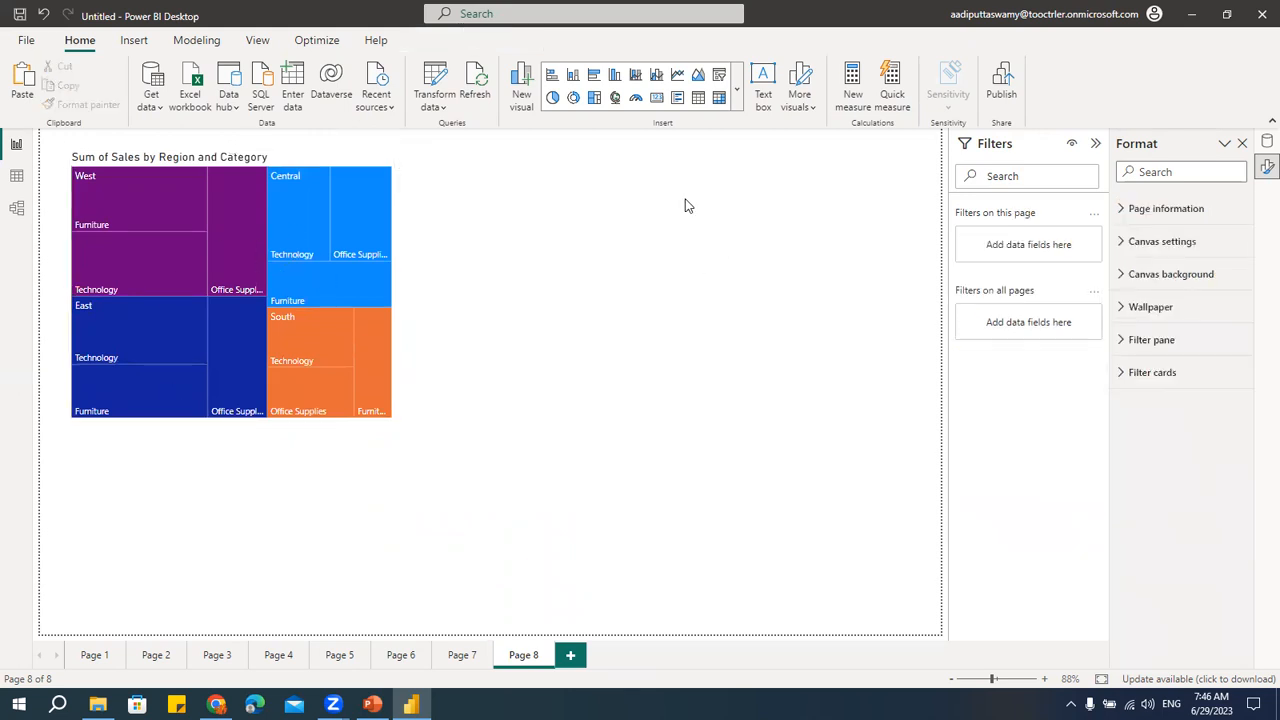
{"action": "left_click", "coordinate": [737, 88]}
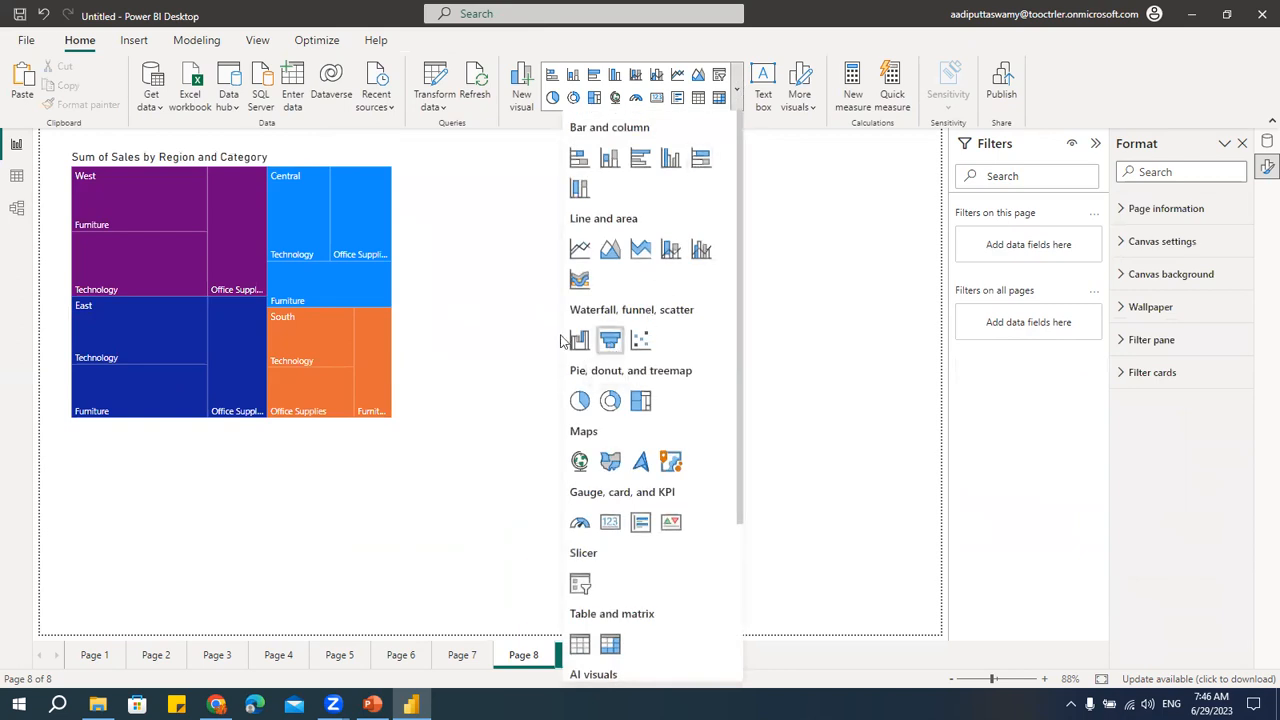
{"action": "left_click", "coordinate": [612, 345]}
{"action": "left_click_drag", "start_coordinate": [240, 445], "coordinate": [591, 183]}
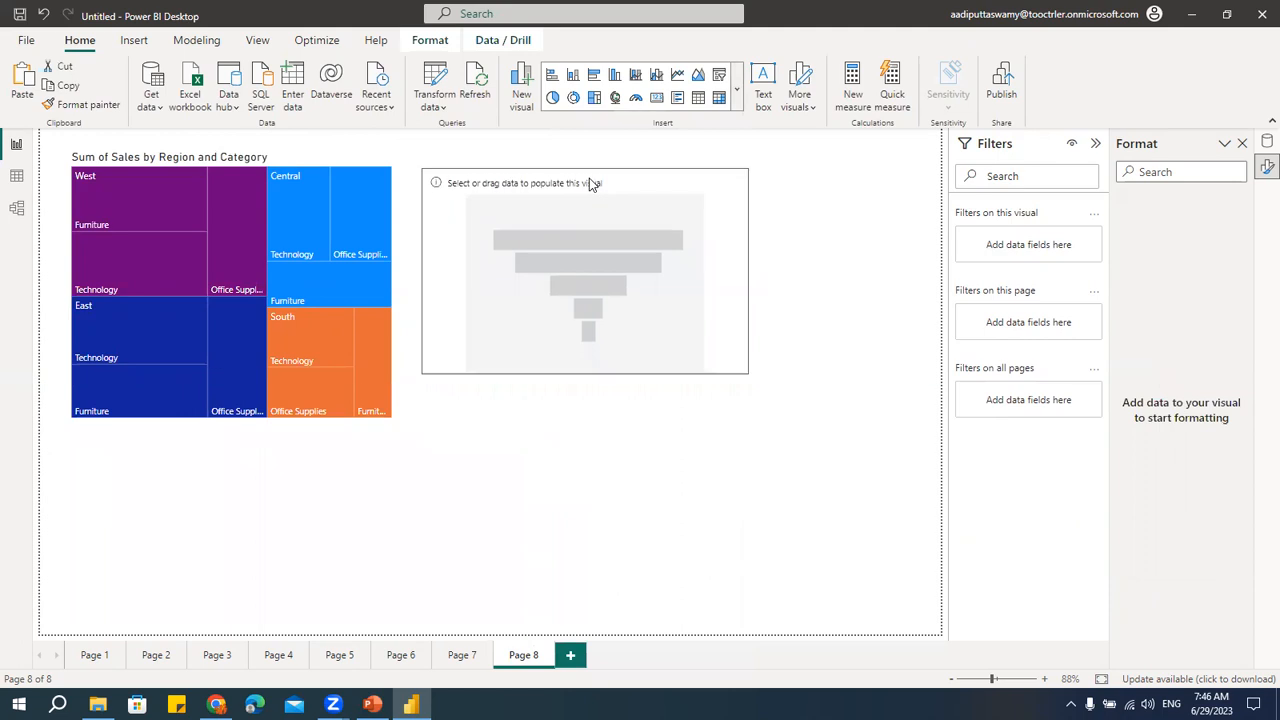
- Assign Sub-Category as the funnel chart's category and Sales as its values, and resize the visual to leave space beside it
{"action": "left_click_drag", "start_coordinate": [748, 371], "coordinate": [785, 420]}
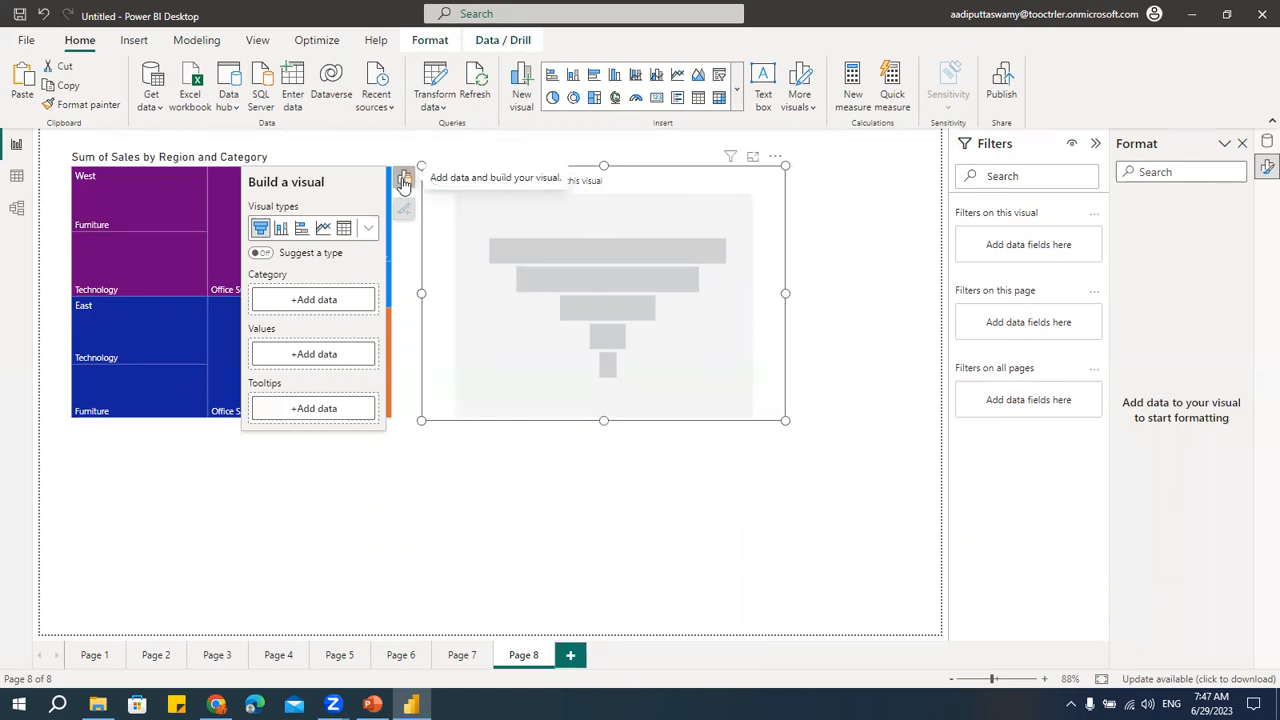
{"action": "left_click", "coordinate": [310, 302]}
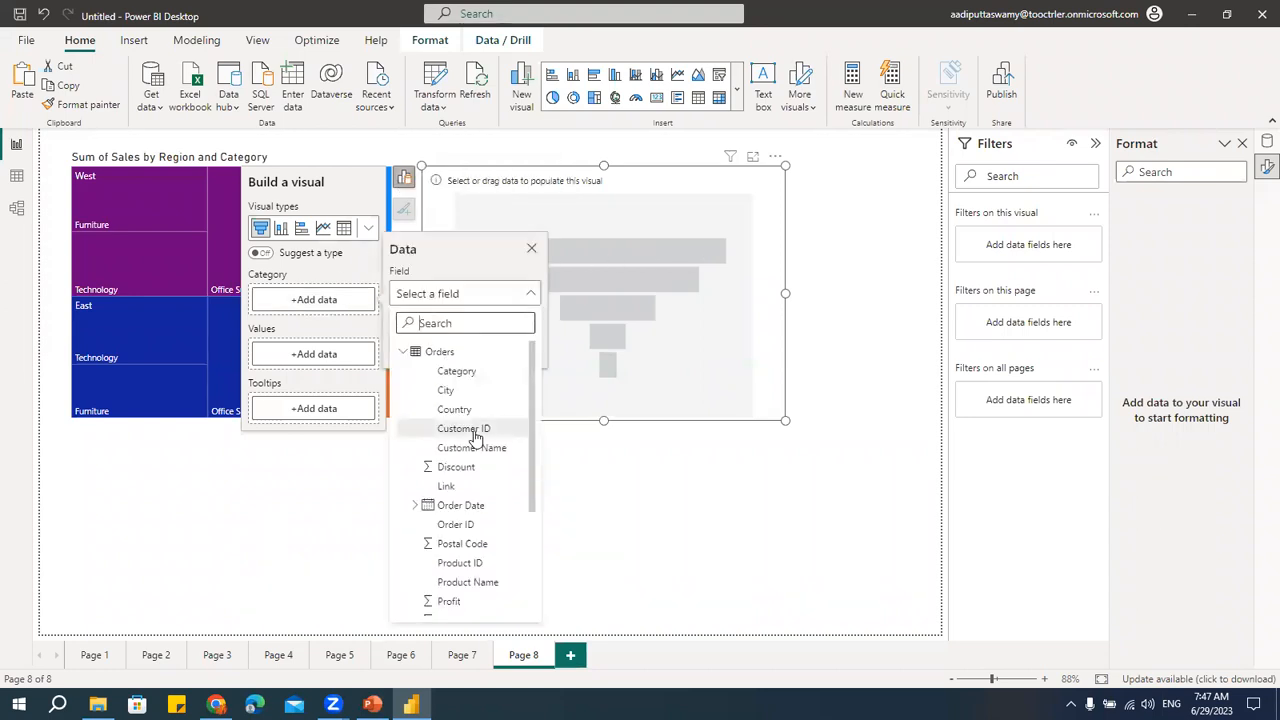
{"action": "scroll", "coordinate": [475, 437], "scroll_direction": "down", "scroll_amount": 3}
{"action": "left_click", "coordinate": [470, 606]}
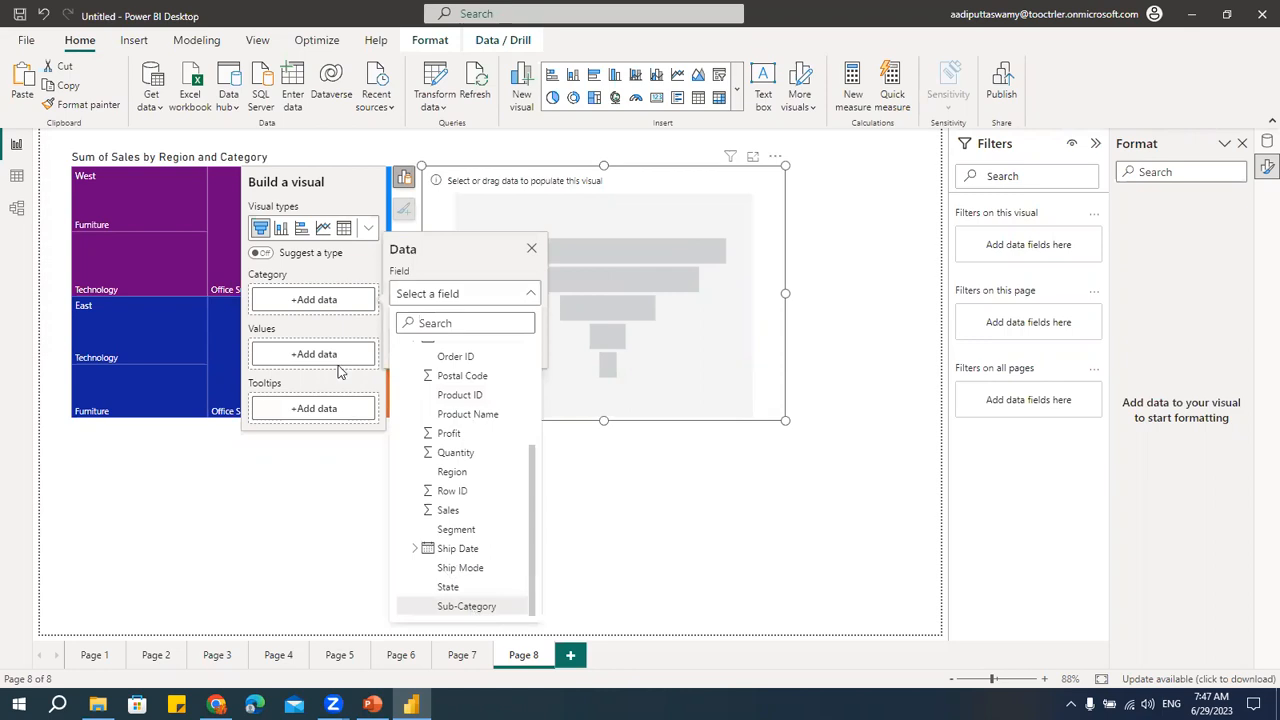
{"action": "left_click", "coordinate": [307, 384]}
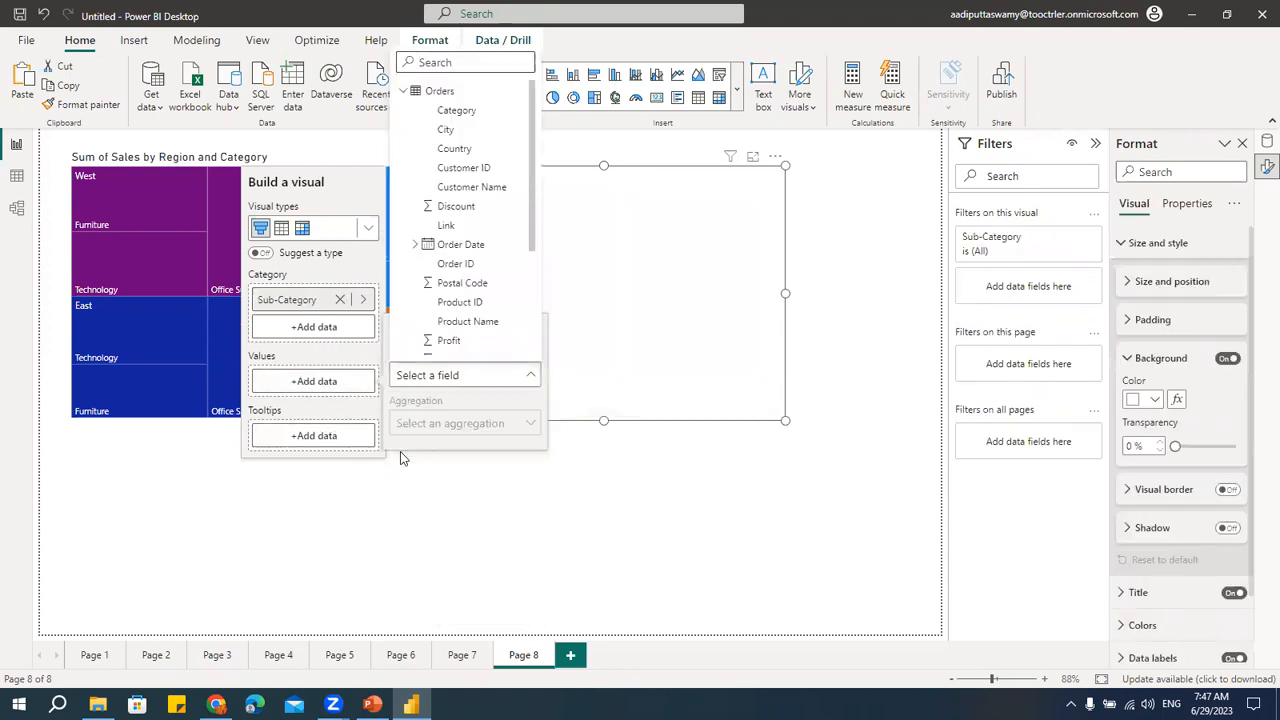
{"action": "scroll", "coordinate": [489, 345], "scroll_direction": "down", "scroll_amount": 3}
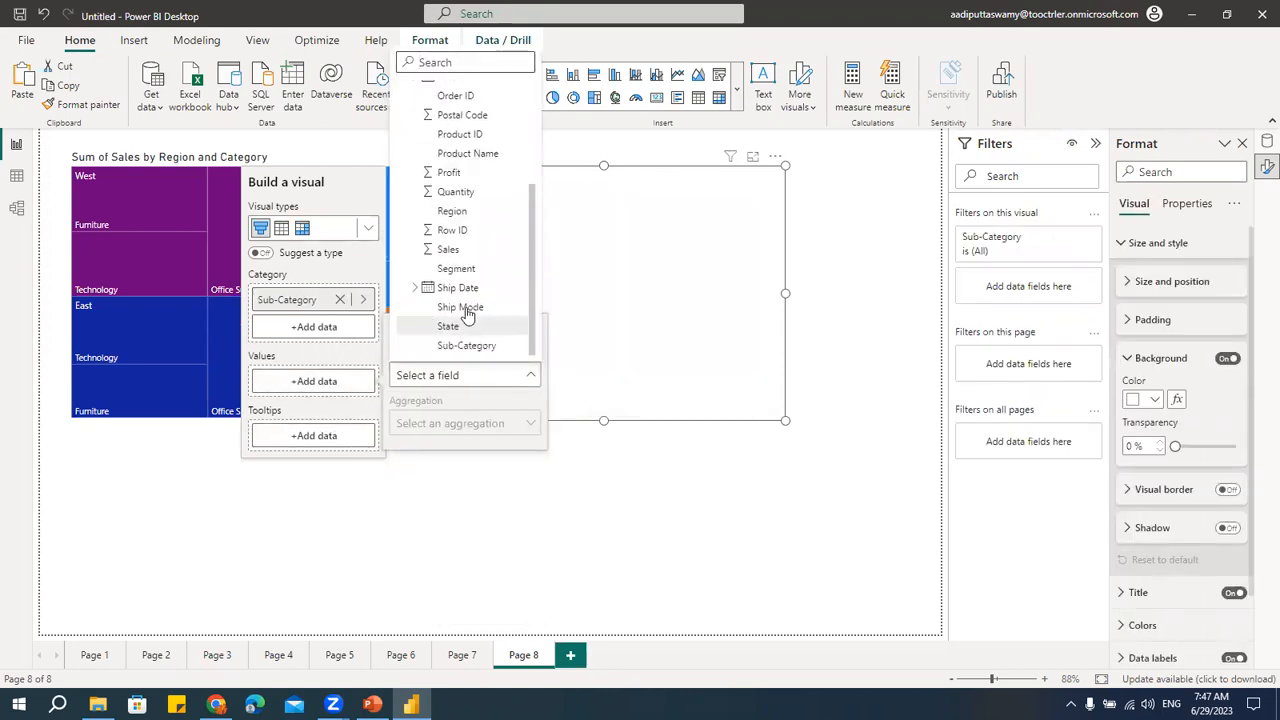
{"action": "left_click", "coordinate": [450, 249]}
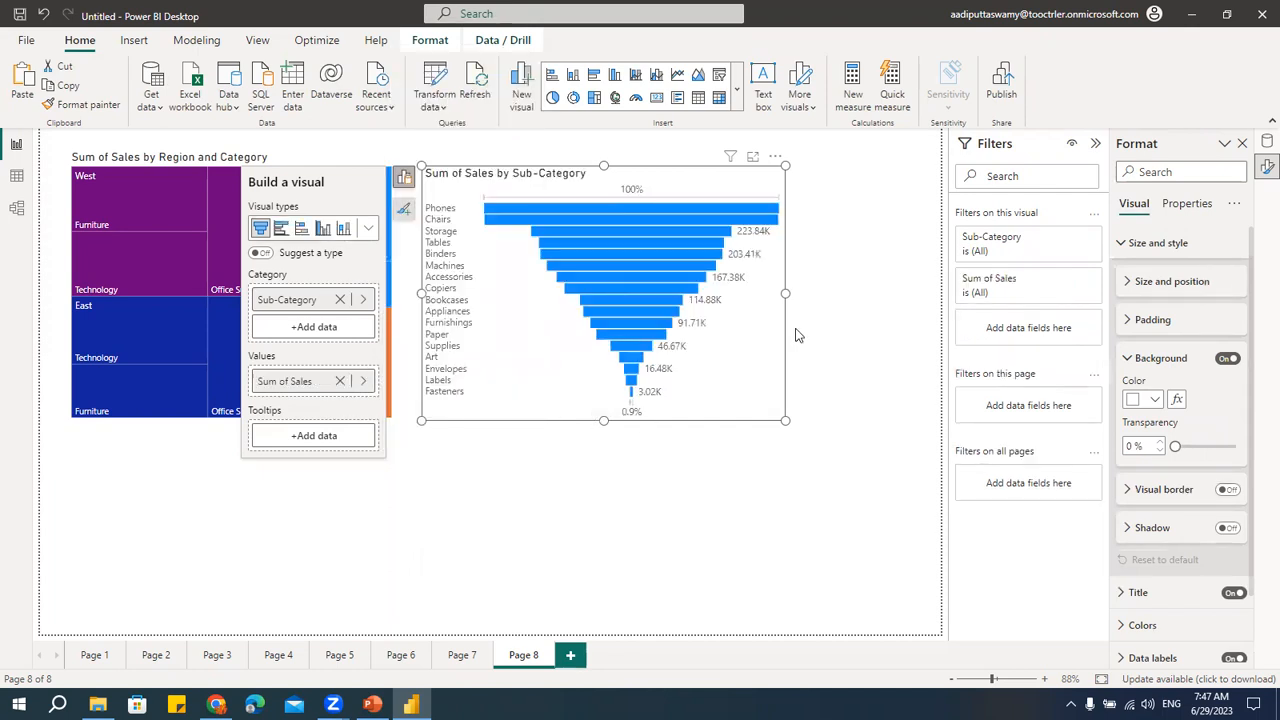
{"action": "left_click_drag", "start_coordinate": [795, 429], "coordinate": [680, 423]}
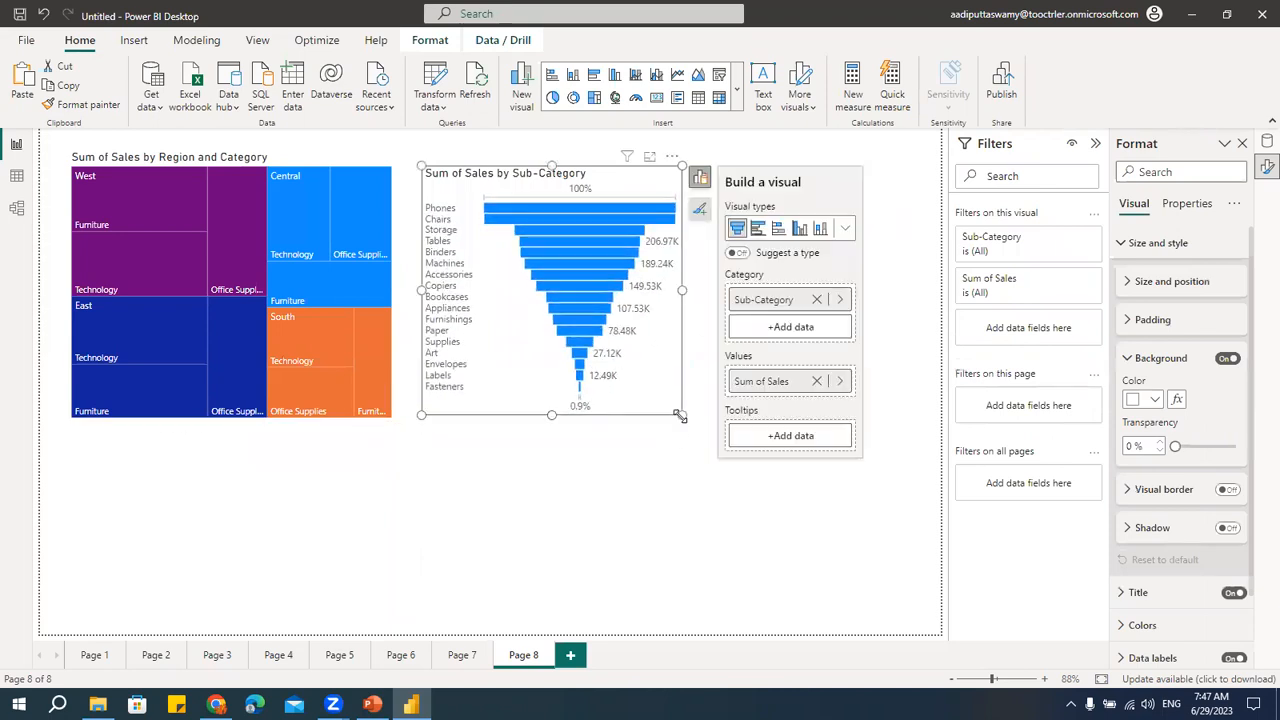
- Duplicate the Sub-Category funnel chart and place the copy beside the original
{"action": "key", "text": "ctrl+v"}
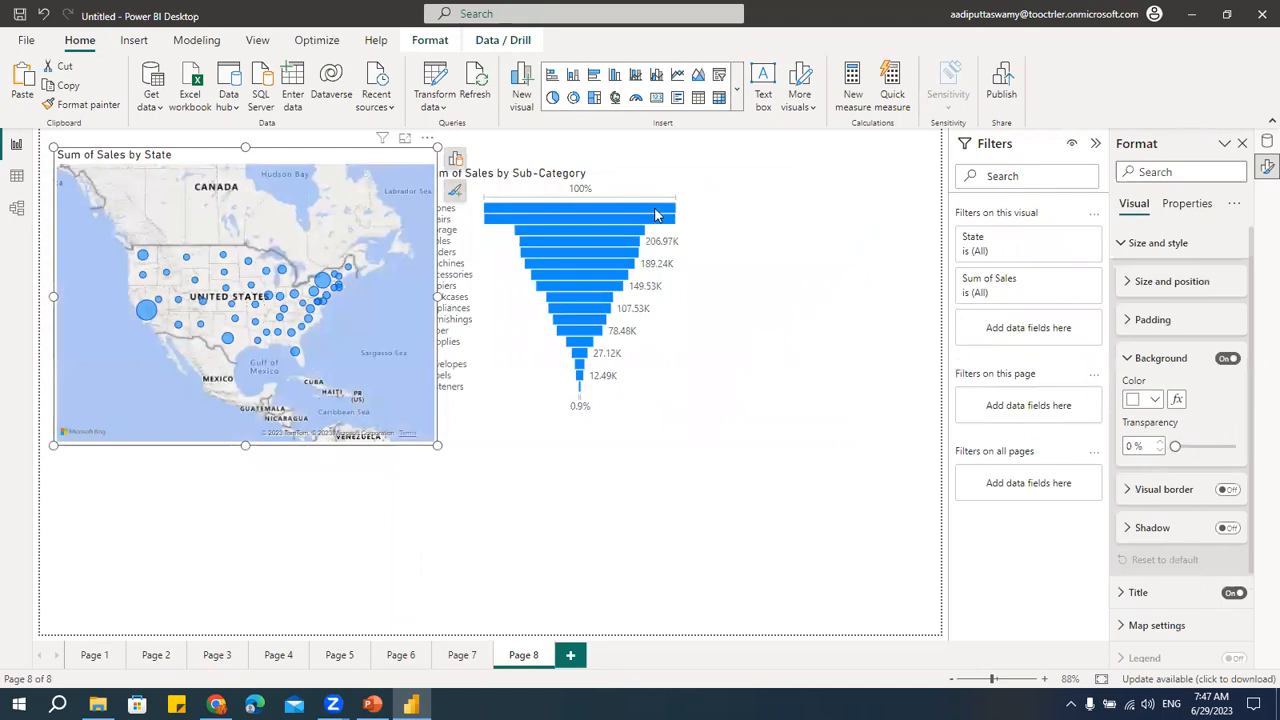
{"action": "key", "text": "Delete"}
{"action": "left_click", "coordinate": [629, 173]}
{"action": "key", "text": "ctrl+c"}
{"action": "key", "text": "ctrl+v"}
{"action": "left_click_drag", "start_coordinate": [605, 181], "coordinate": [897, 178]}
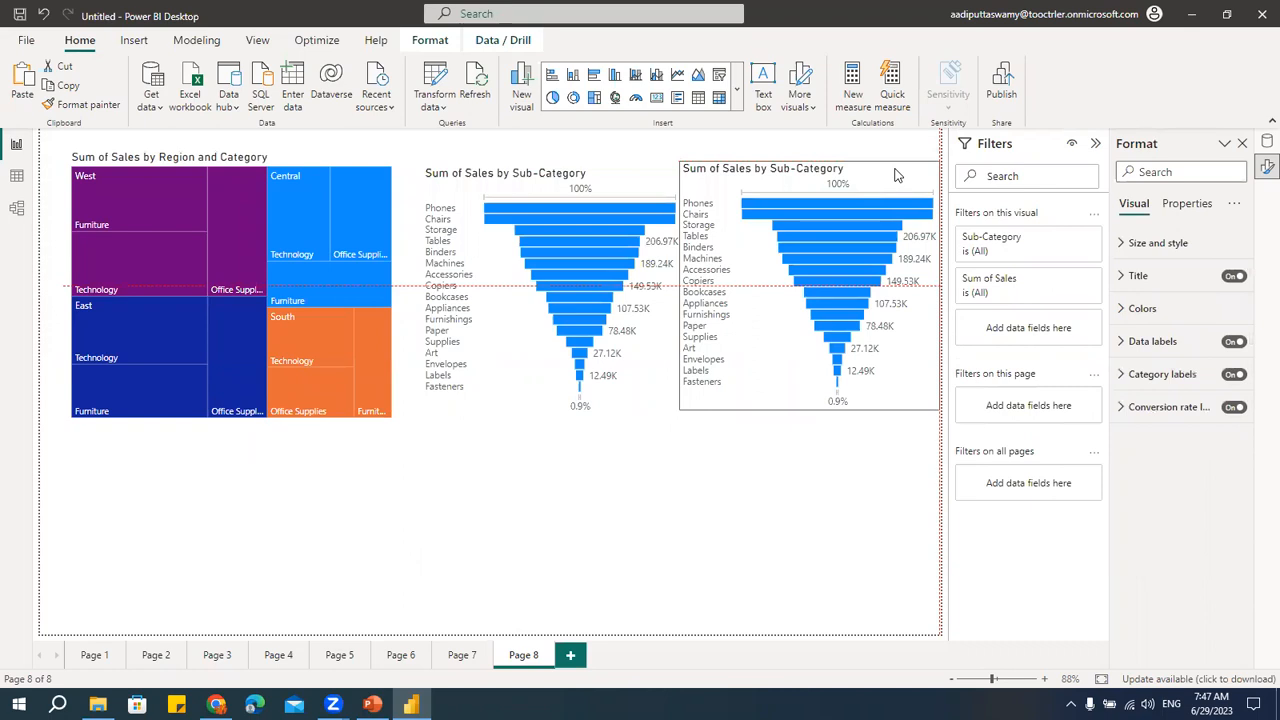
- Convert the copied funnel into a clustered bar chart and make the visual taller
{"action": "left_click", "coordinate": [740, 92]}
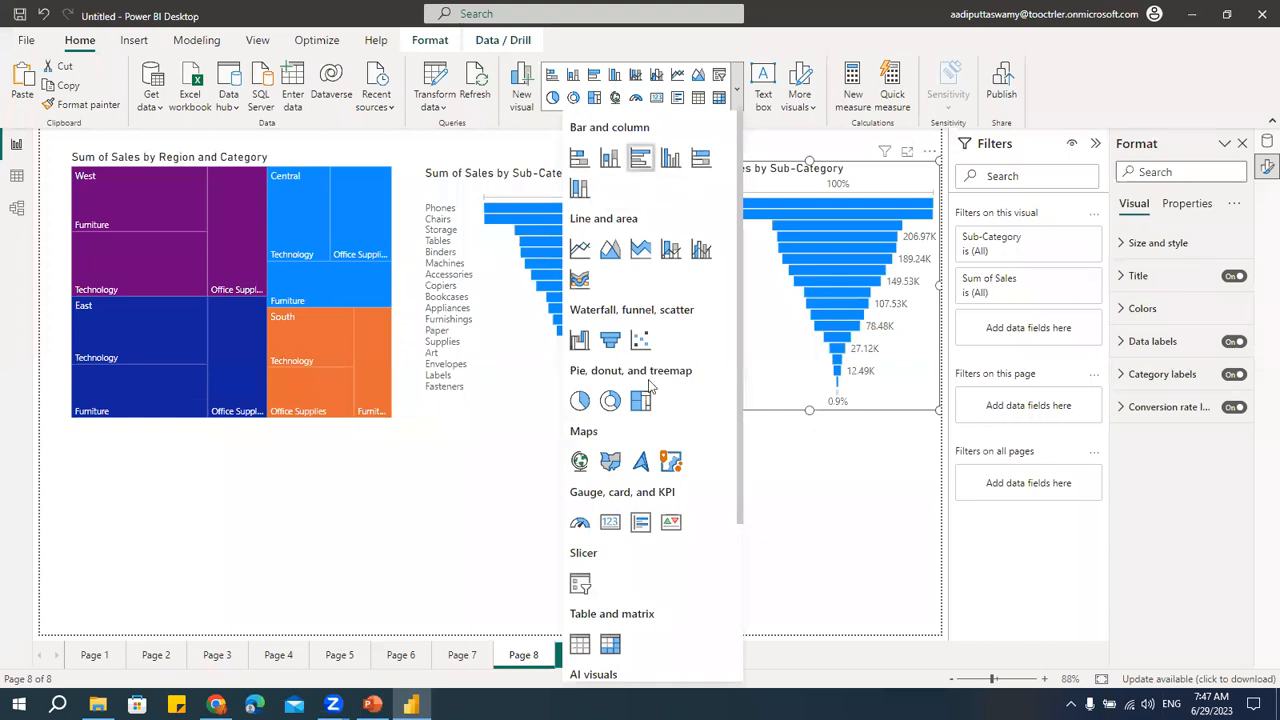
{"action": "left_click", "coordinate": [640, 160]}
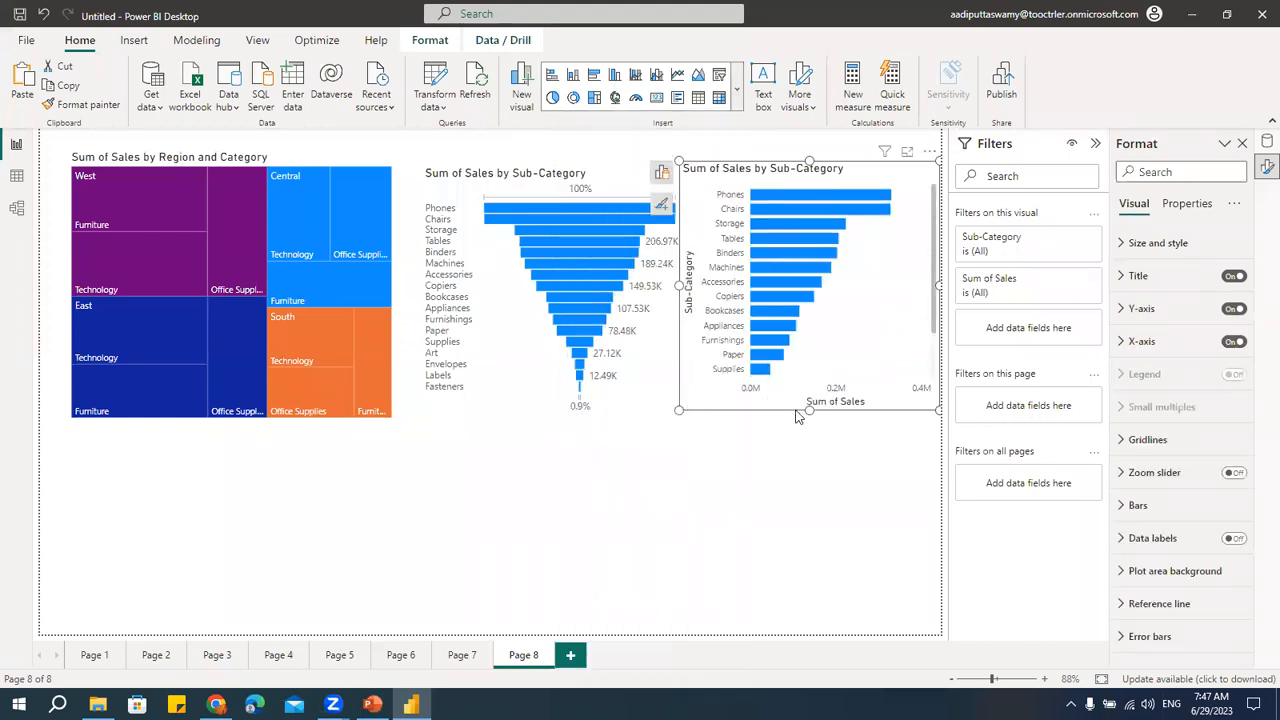
{"action": "left_click_drag", "start_coordinate": [810, 410], "coordinate": [818, 446]}
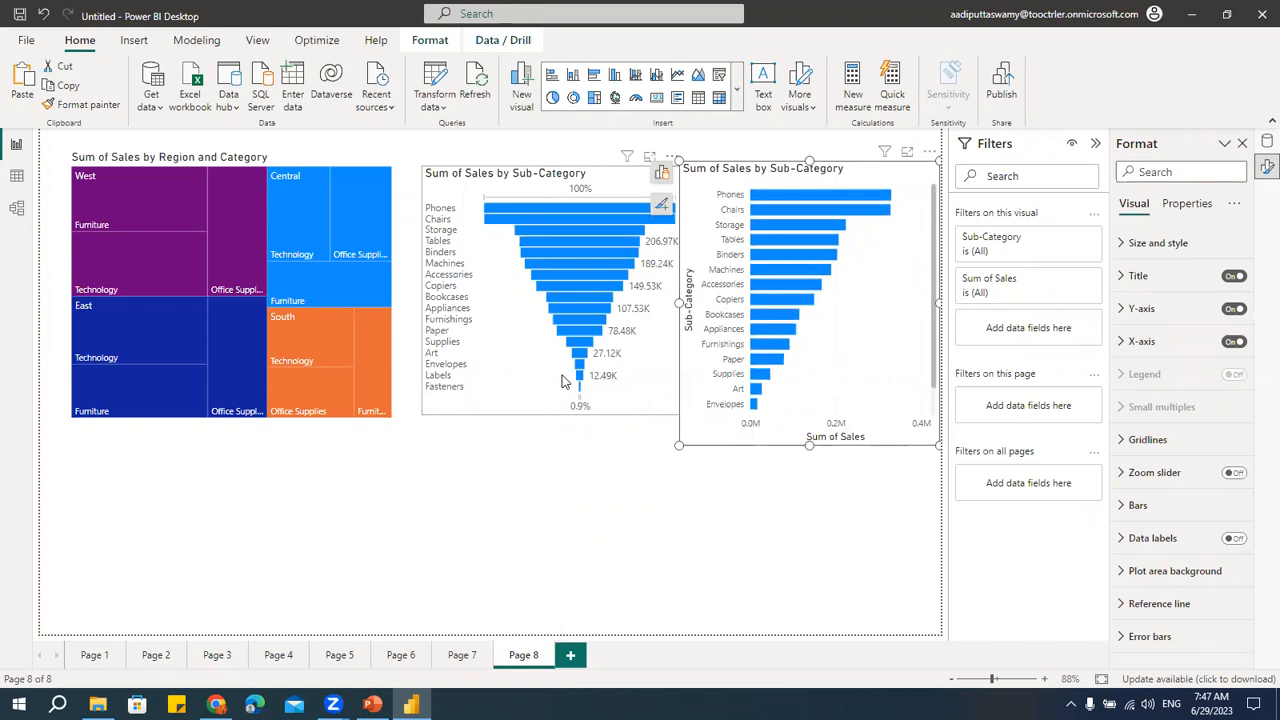
{"action": "left_click", "coordinate": [589, 506]}
- Add another report page, insert a waterfall chart on it and enlarge the visual
{"action": "left_click", "coordinate": [570, 655]}
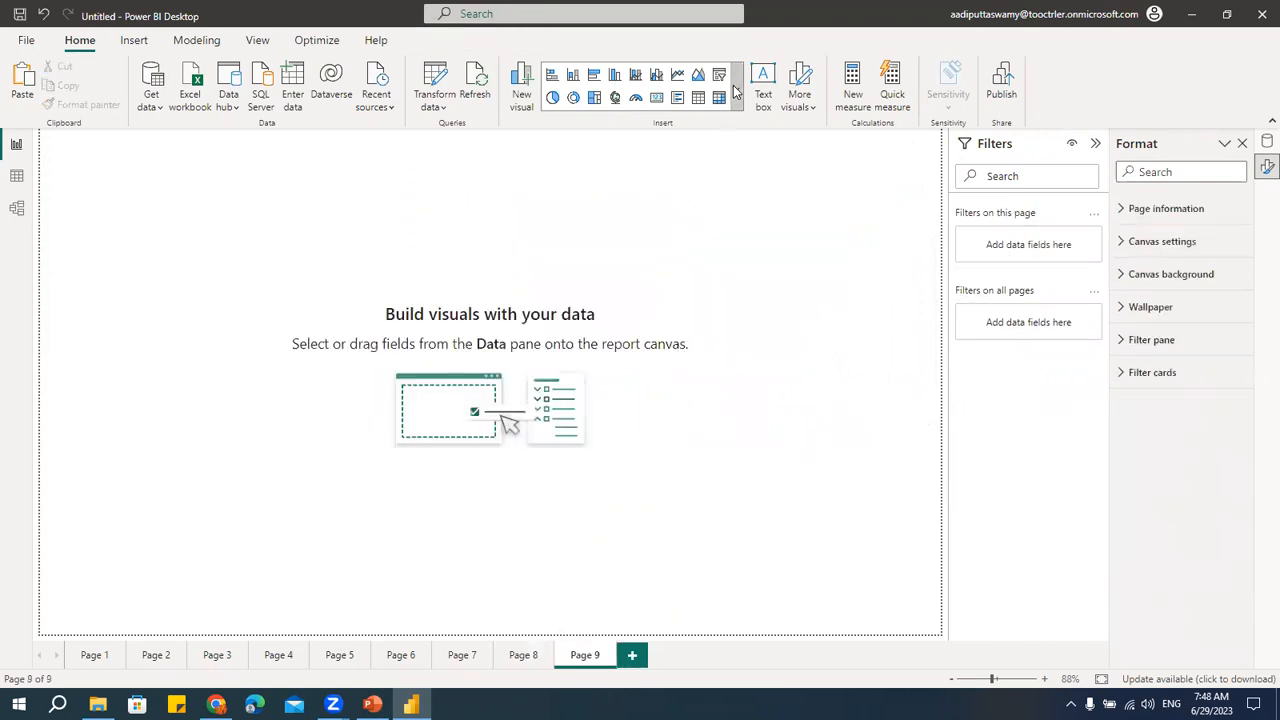
{"action": "left_click", "coordinate": [736, 90]}
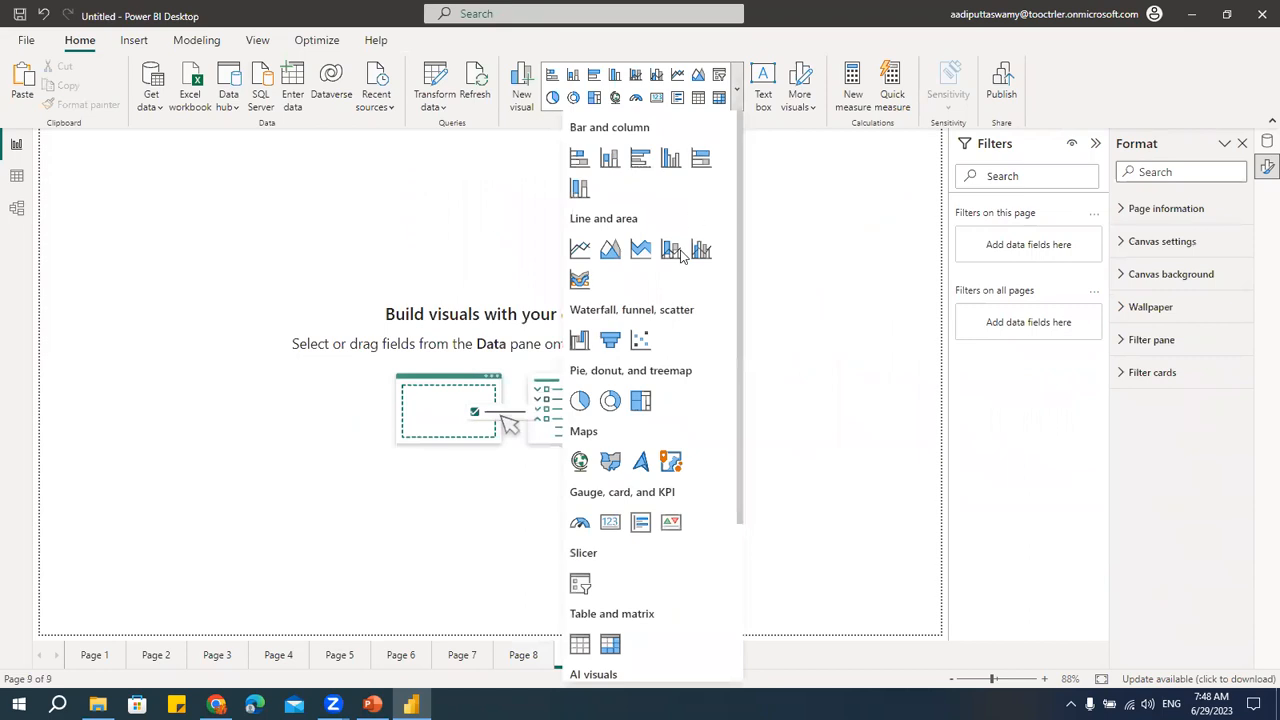
{"action": "left_click", "coordinate": [580, 342]}
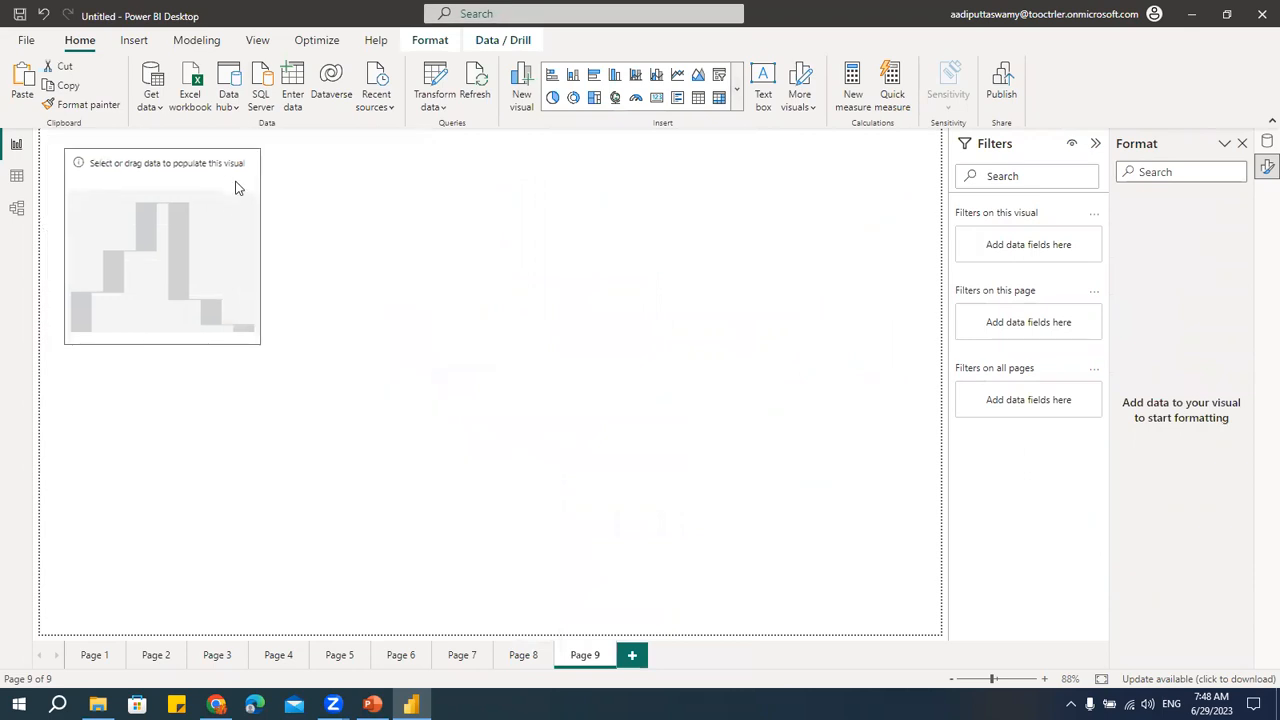
{"action": "left_click_drag", "start_coordinate": [258, 340], "coordinate": [410, 446]}
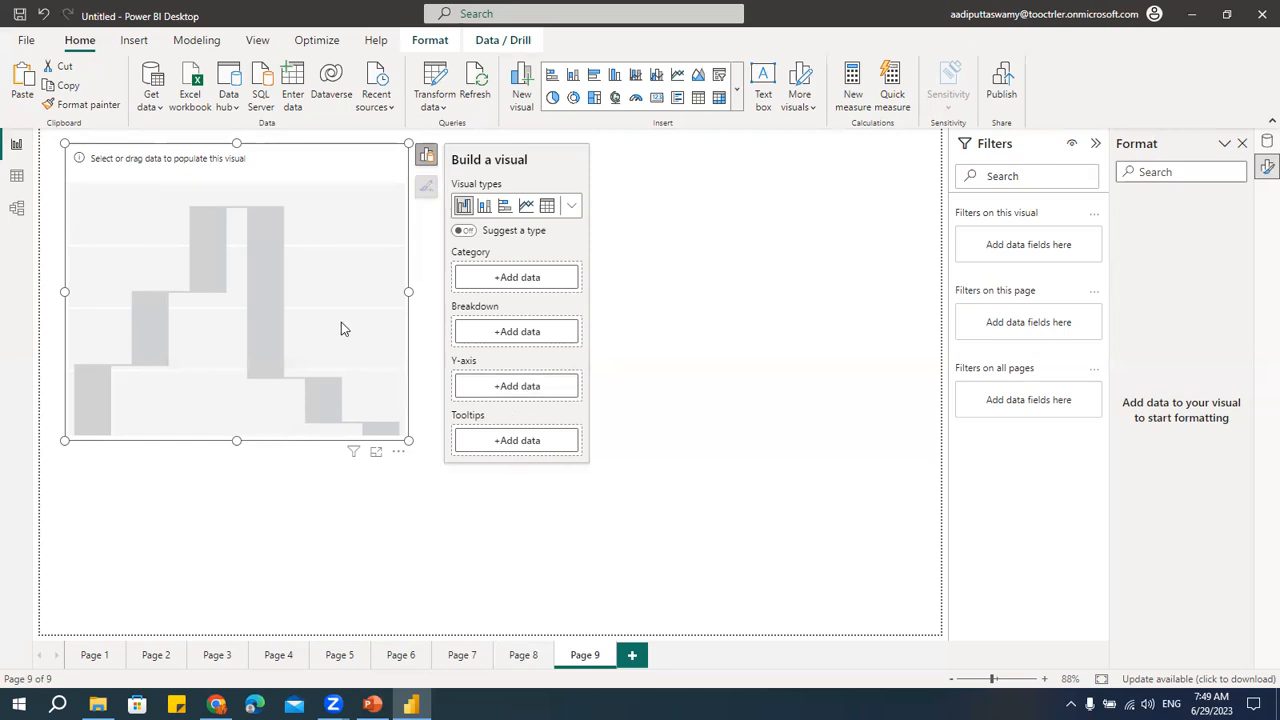
{"action": "left_click", "coordinate": [548, 280]}
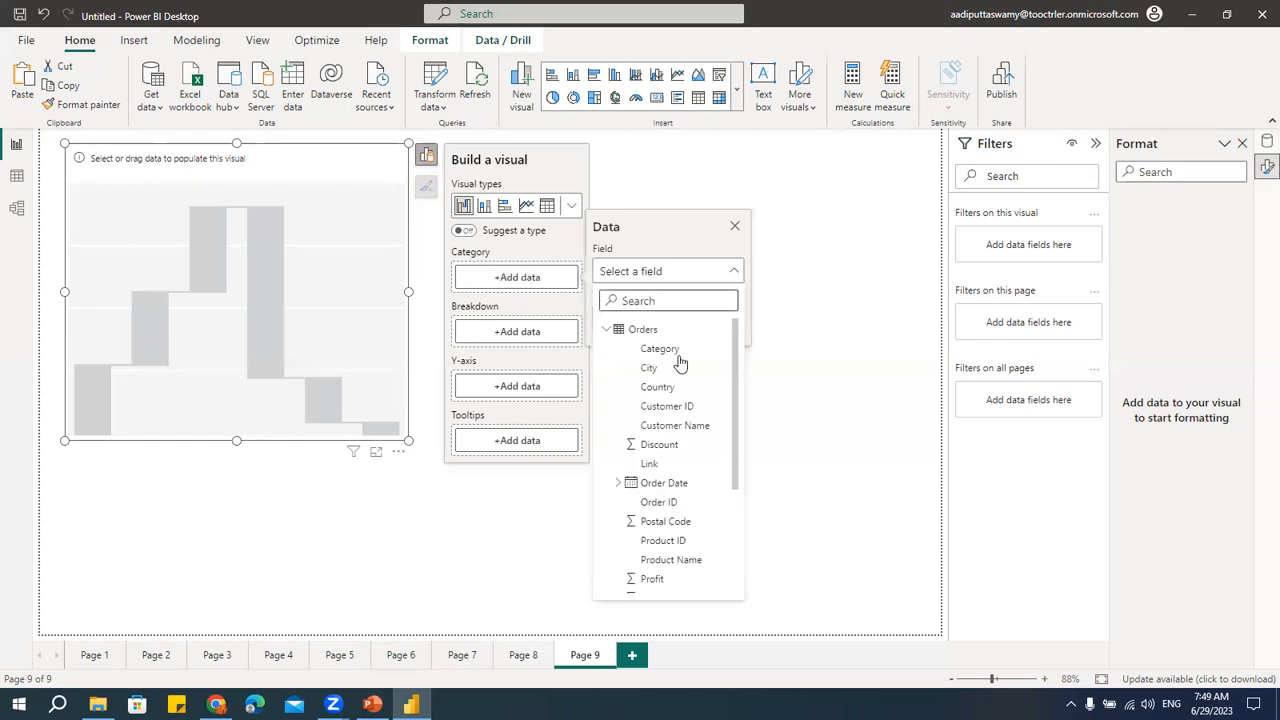
{"action": "scroll", "coordinate": [654, 449], "scroll_direction": "down", "scroll_amount": 5}
{"action": "scroll", "coordinate": [651, 423], "scroll_direction": "up", "scroll_amount": 3}
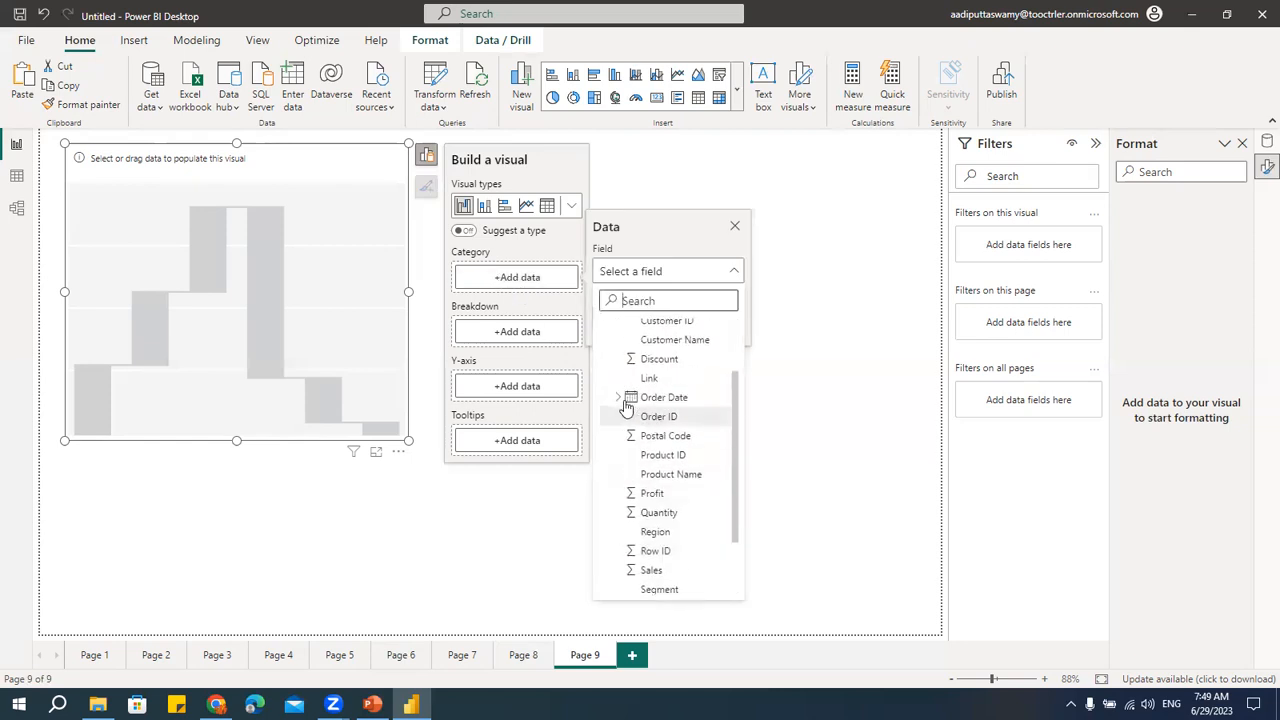
{"action": "left_click", "coordinate": [684, 479]}
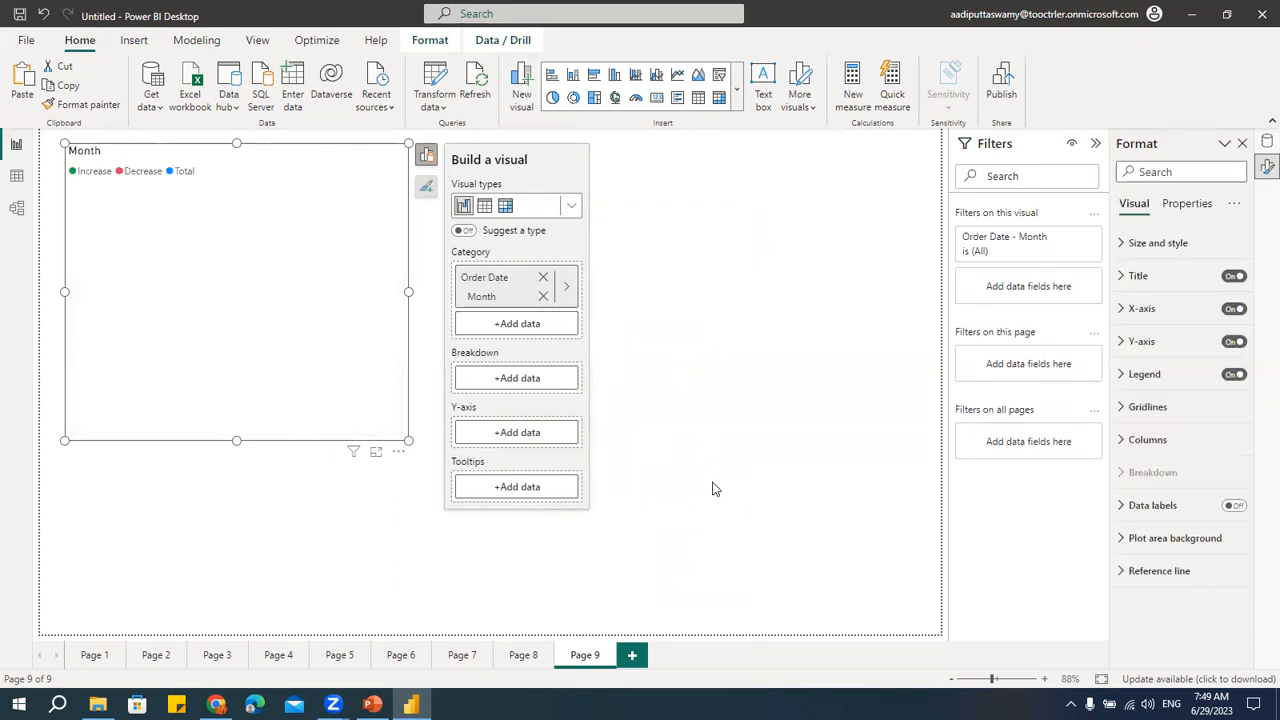
{"action": "left_click", "coordinate": [543, 296]}
- Assign the full Order Date hierarchy as the waterfall's category and Sales as its Y-axis, and widen the visual
{"action": "left_click", "coordinate": [518, 277]}
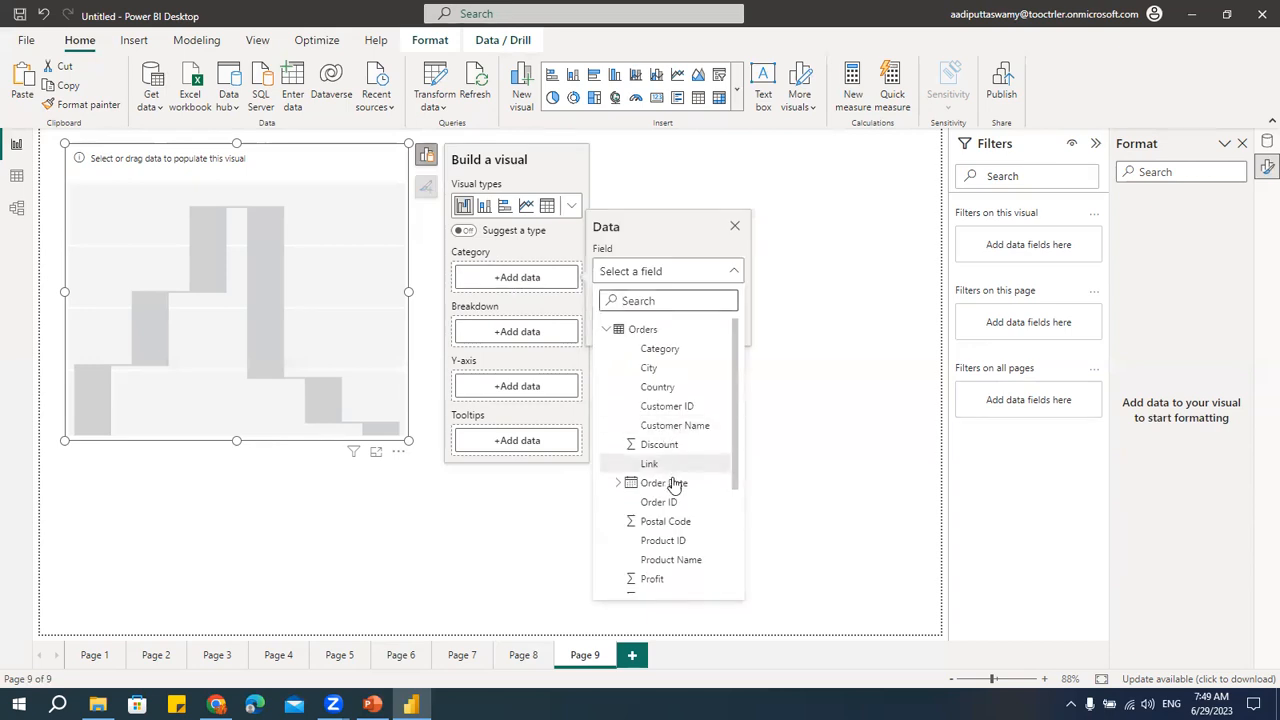
{"action": "scroll", "coordinate": [645, 485], "scroll_direction": "down", "scroll_amount": 3}
{"action": "left_click", "coordinate": [660, 362]}
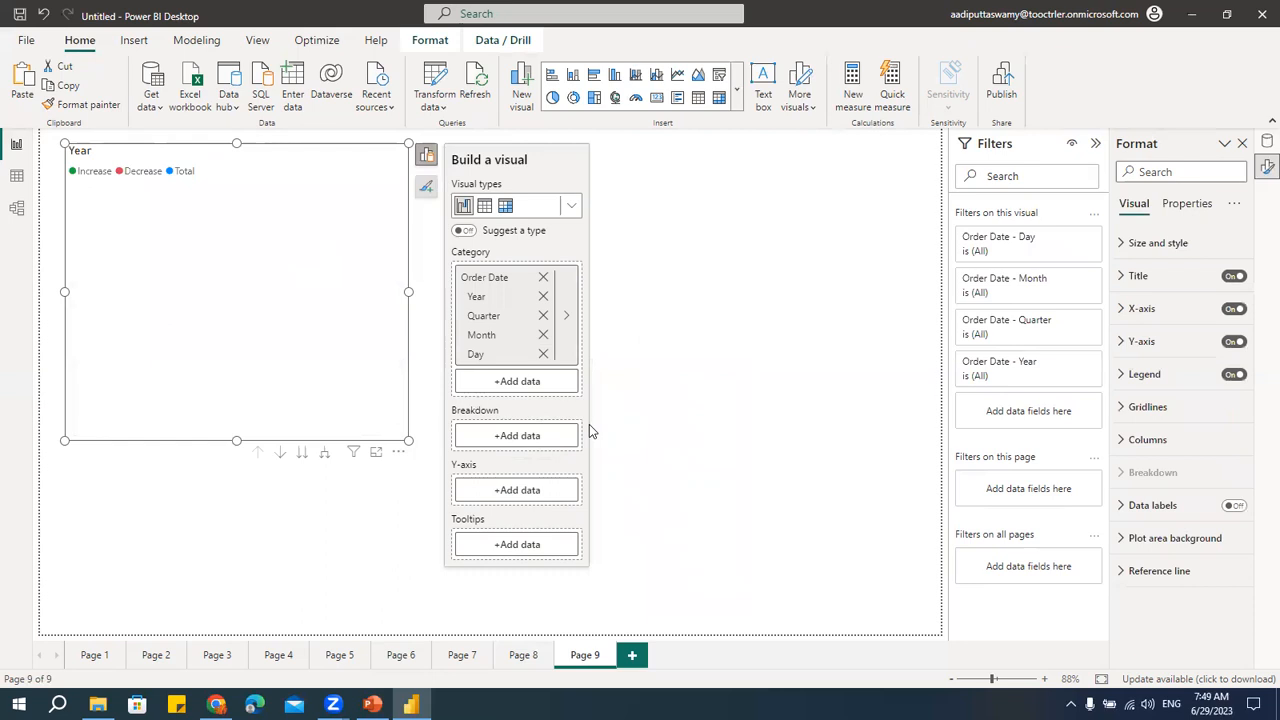
{"action": "left_click", "coordinate": [509, 490]}
{"action": "scroll", "coordinate": [670, 430], "scroll_direction": "down", "scroll_amount": 5}
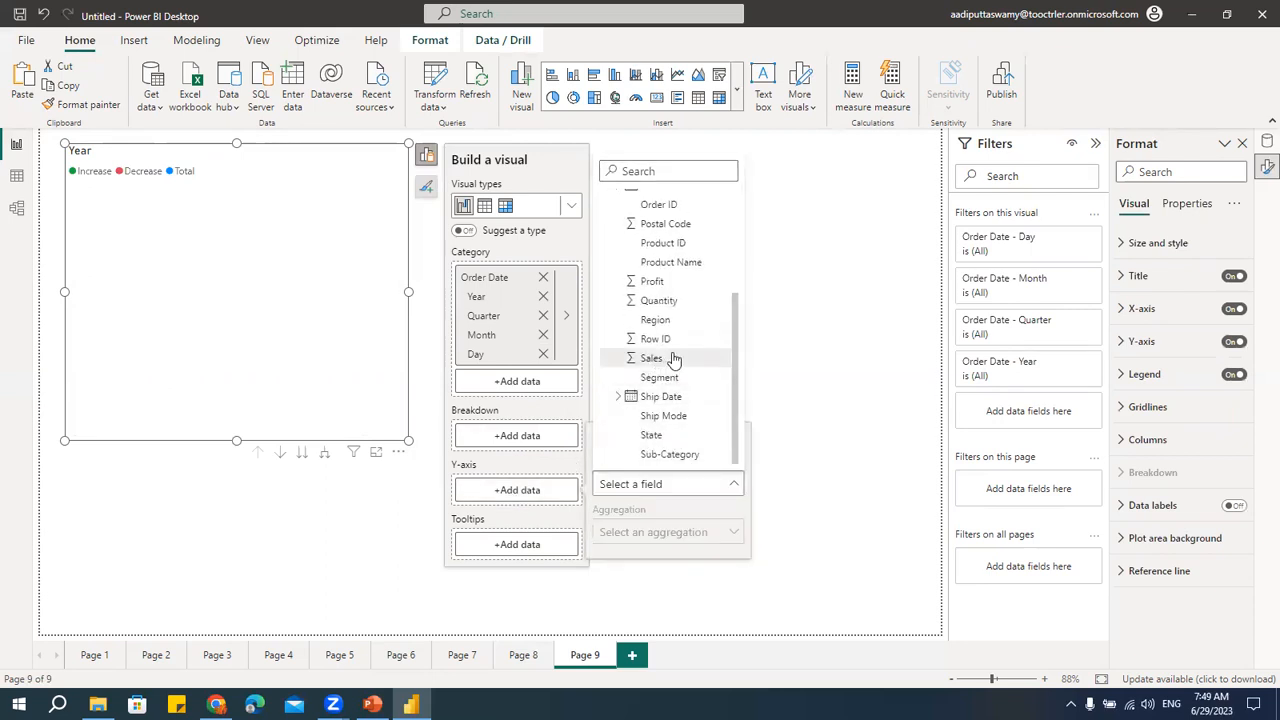
{"action": "left_click", "coordinate": [668, 357]}
{"action": "left_click_drag", "start_coordinate": [408, 440], "coordinate": [692, 445]}
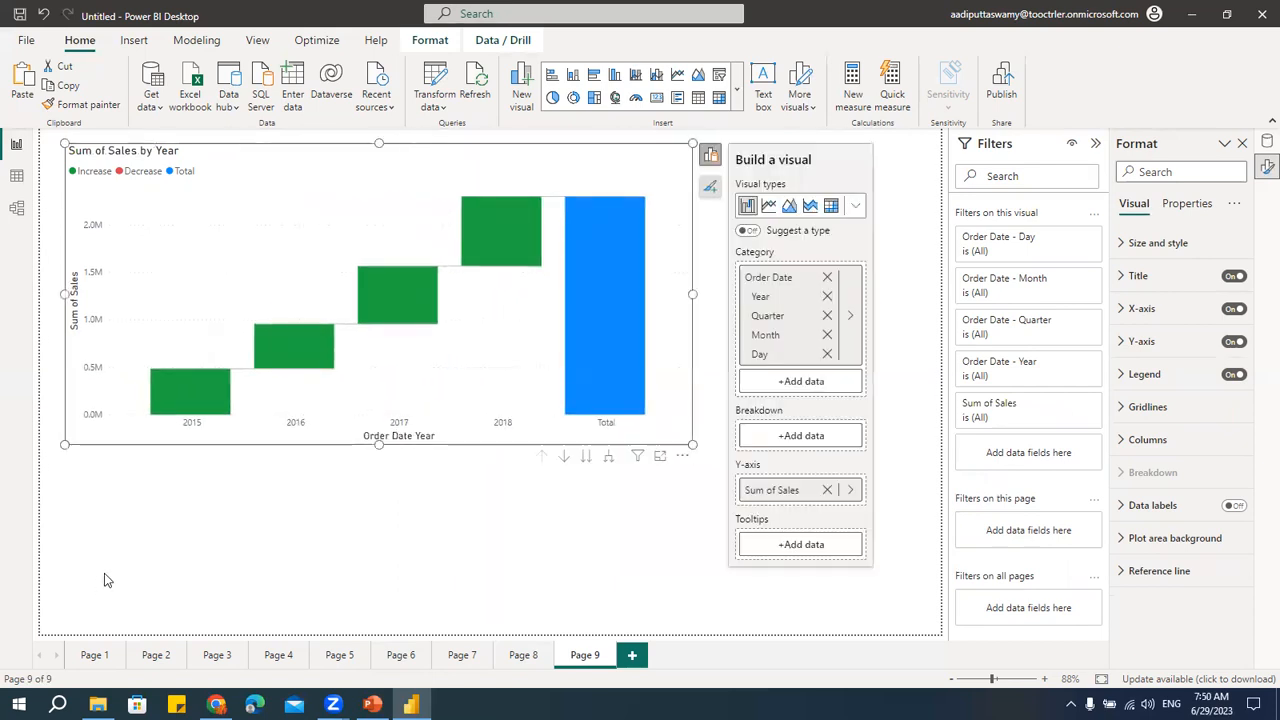
- Move the whole waterfall chart down the Order Date hierarchy from year through quarter and month to day level
{"action": "mouse_move", "coordinate": [187, 393]}
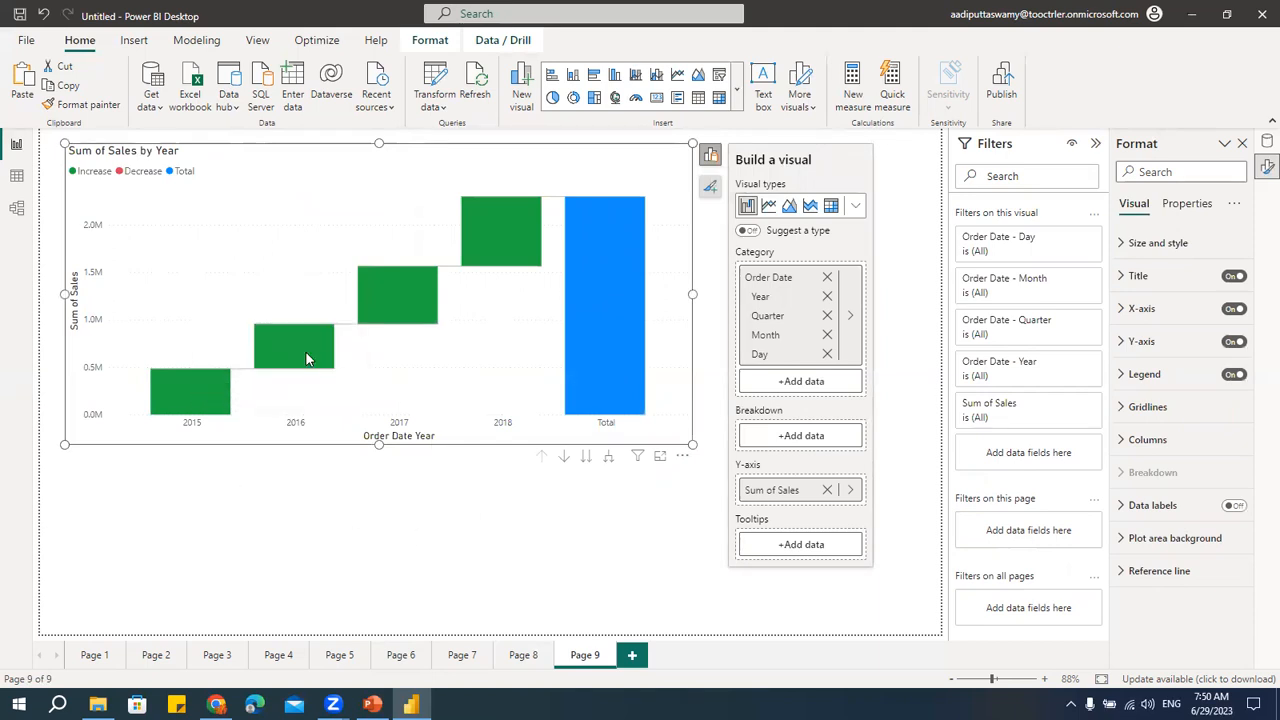
{"action": "mouse_move", "coordinate": [308, 358]}
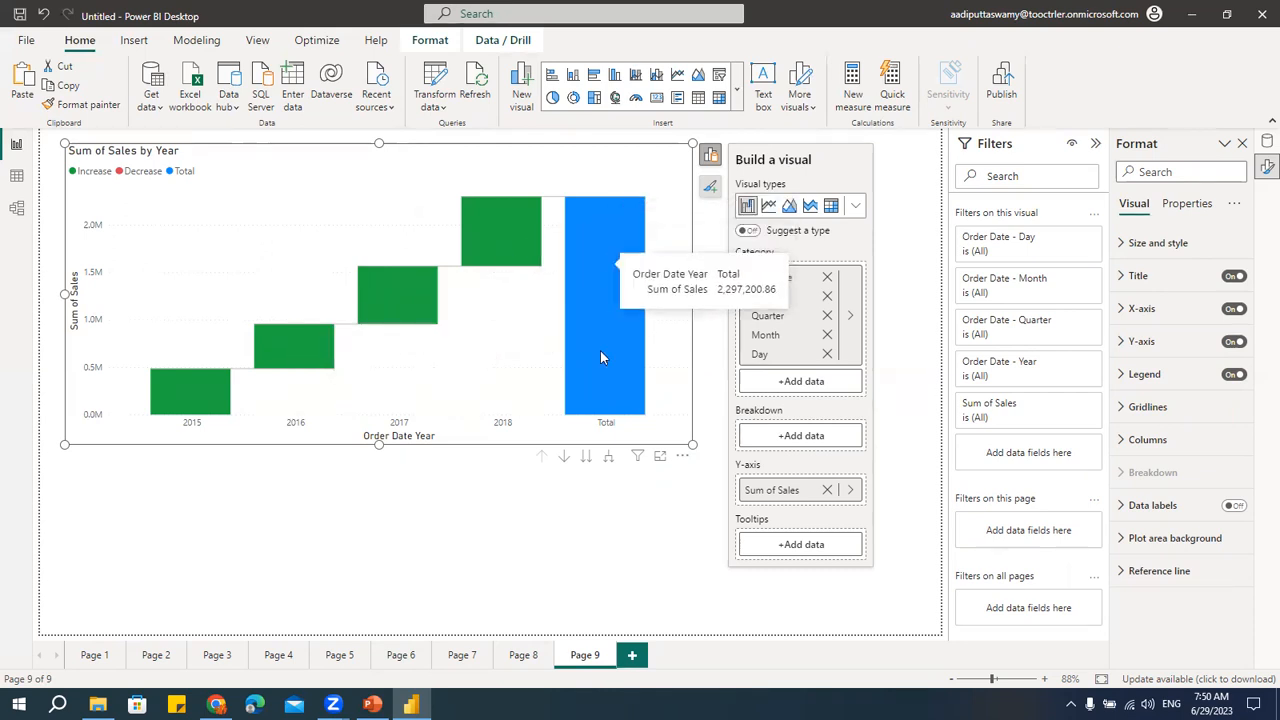
{"action": "left_click", "coordinate": [587, 459]}
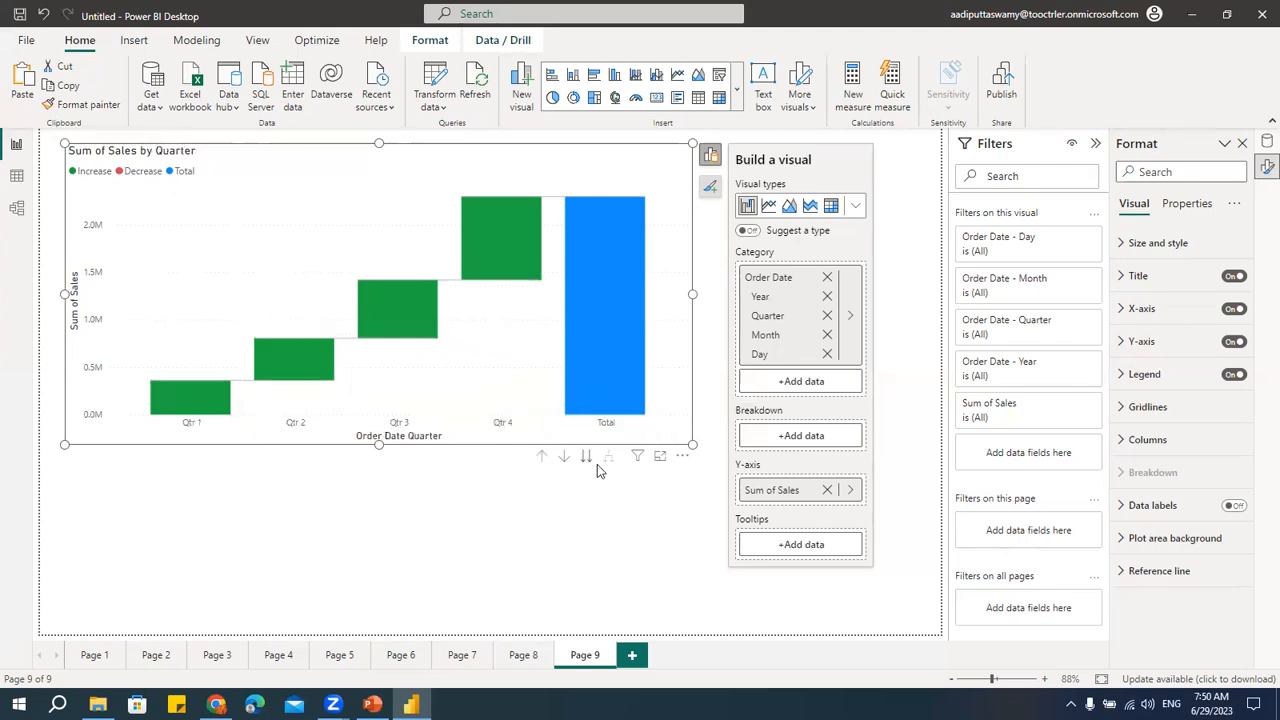
{"action": "left_click", "coordinate": [587, 459]}
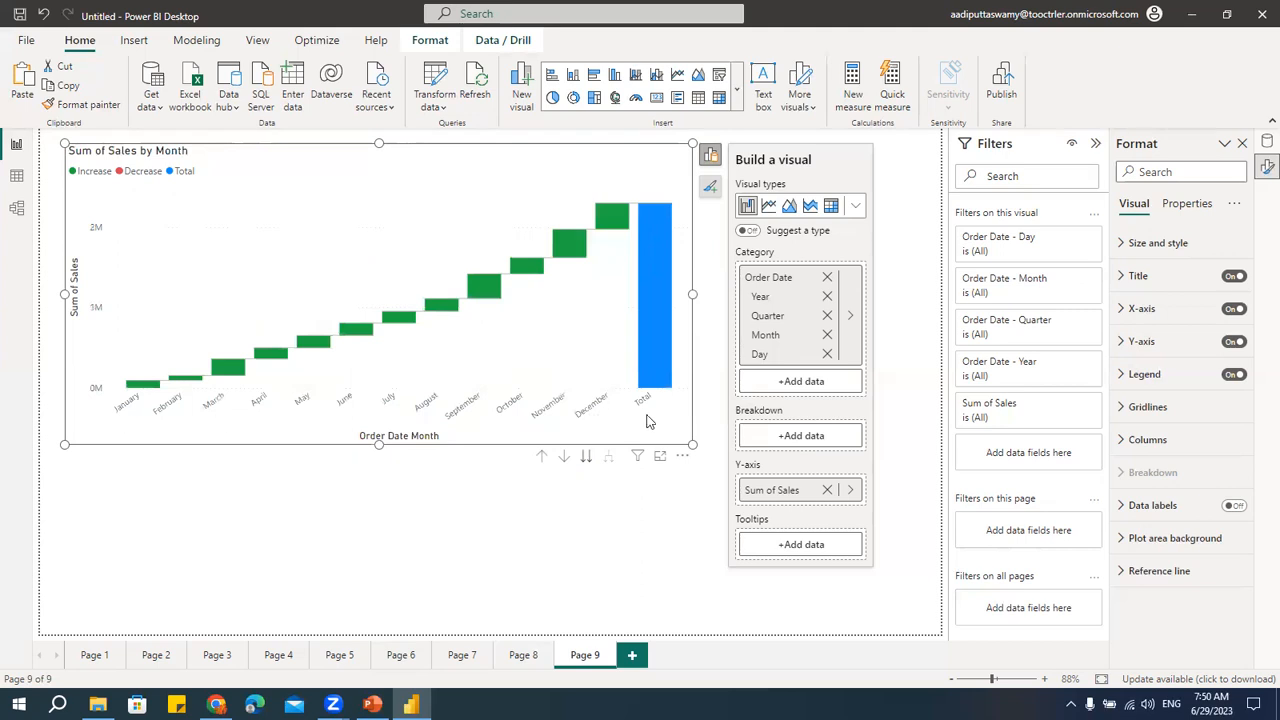
{"action": "left_click", "coordinate": [587, 459]}
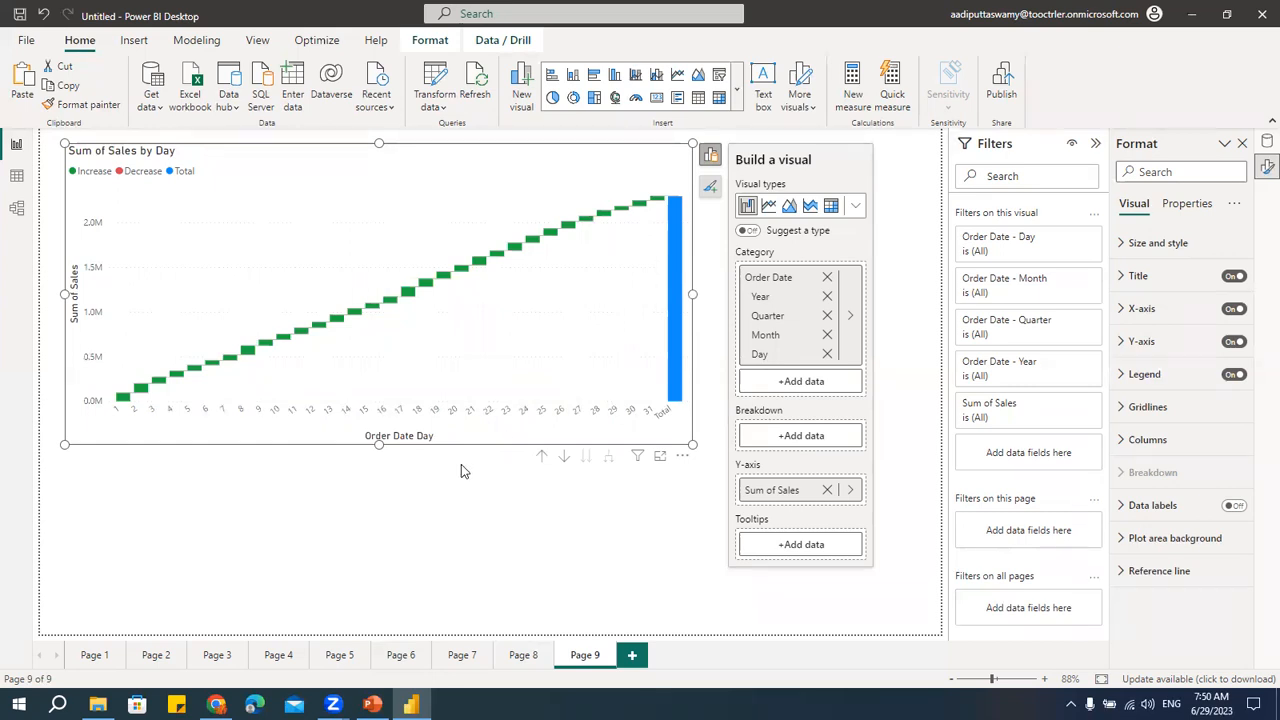
- Replace Sales with Profit on the waterfall chart's Y-axis and narrow the visual slightly
{"action": "left_click", "coordinate": [827, 490]}
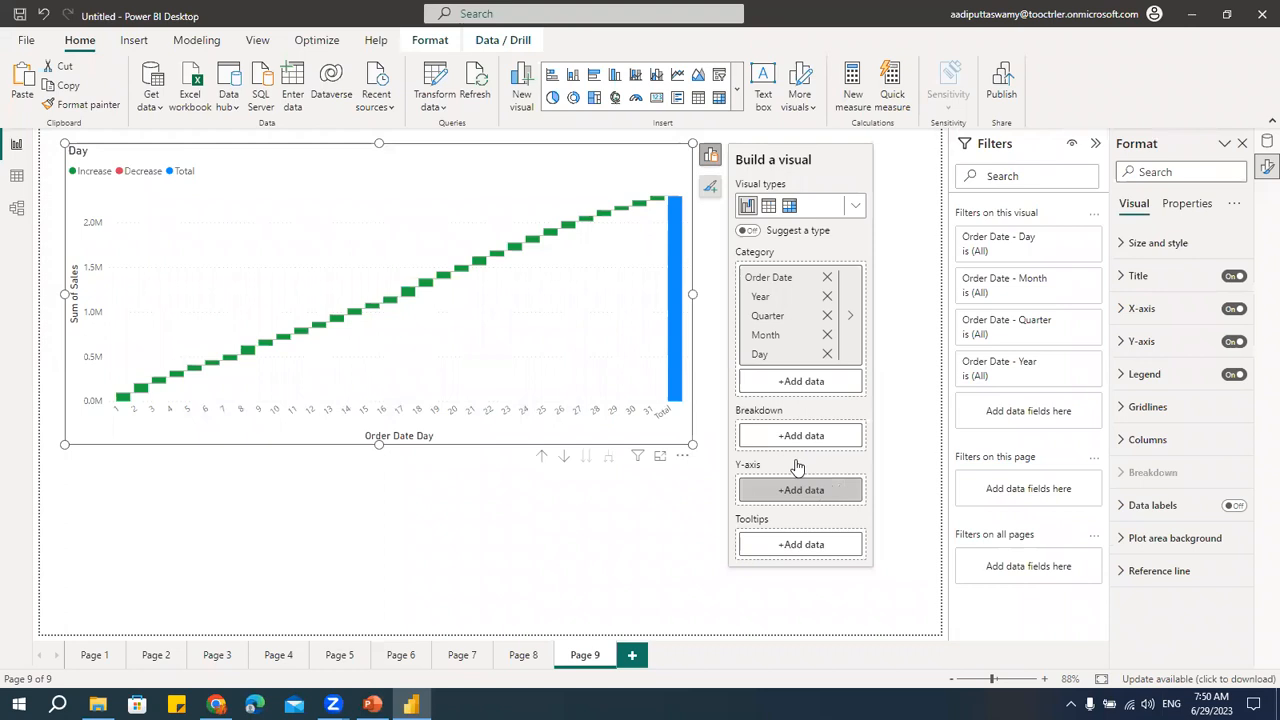
{"action": "left_click", "coordinate": [787, 489]}
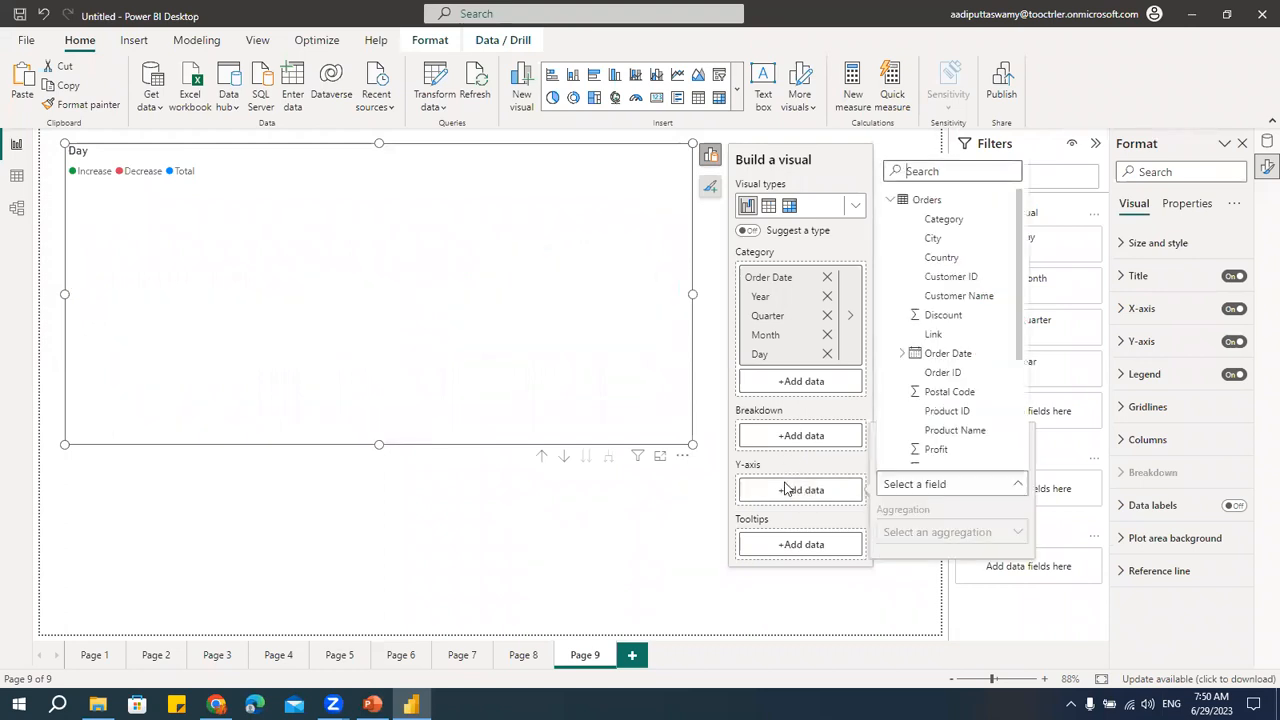
{"action": "left_click", "coordinate": [924, 485]}
{"action": "left_click", "coordinate": [924, 485]}
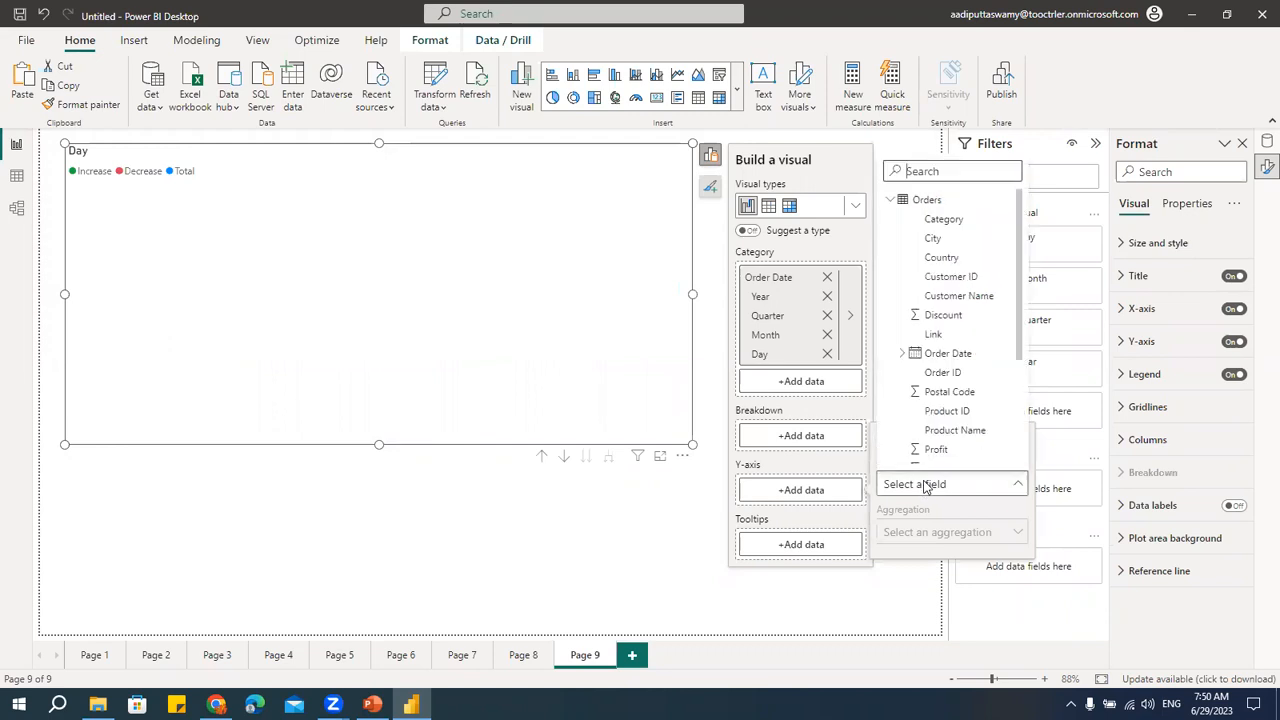
{"action": "scroll", "coordinate": [896, 445], "scroll_direction": "down", "scroll_amount": 3}
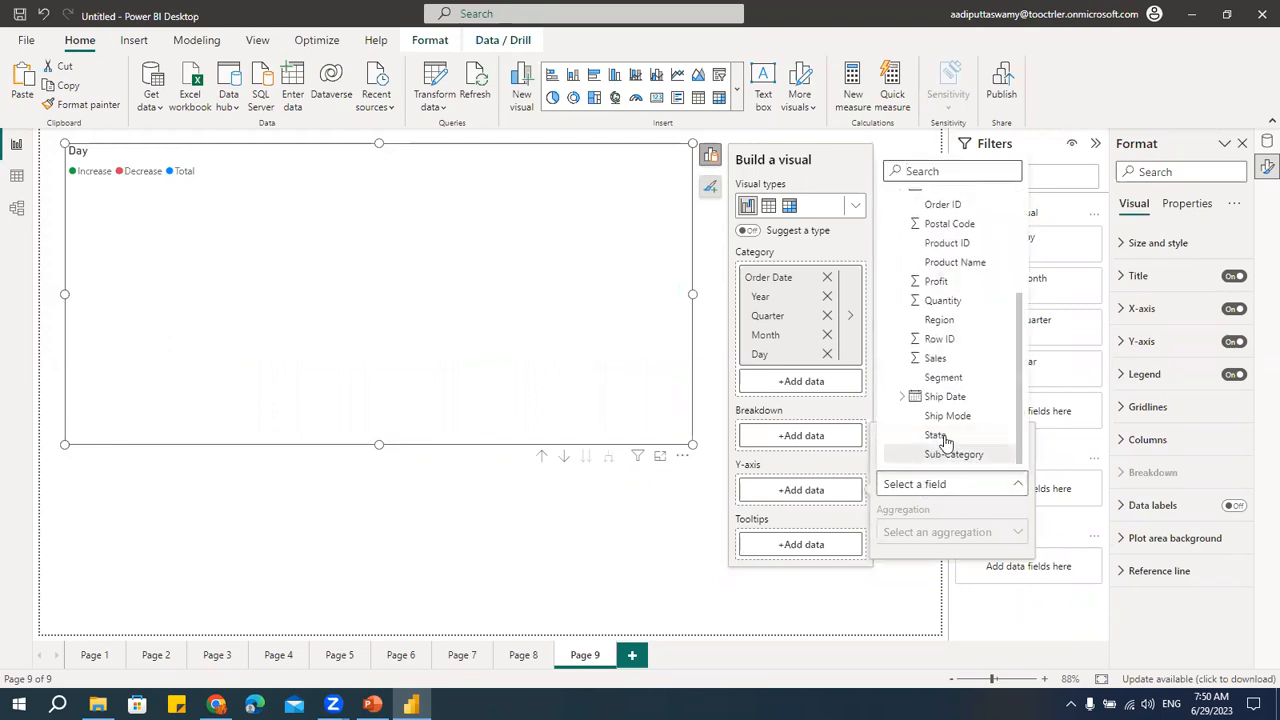
{"action": "left_click", "coordinate": [938, 283]}
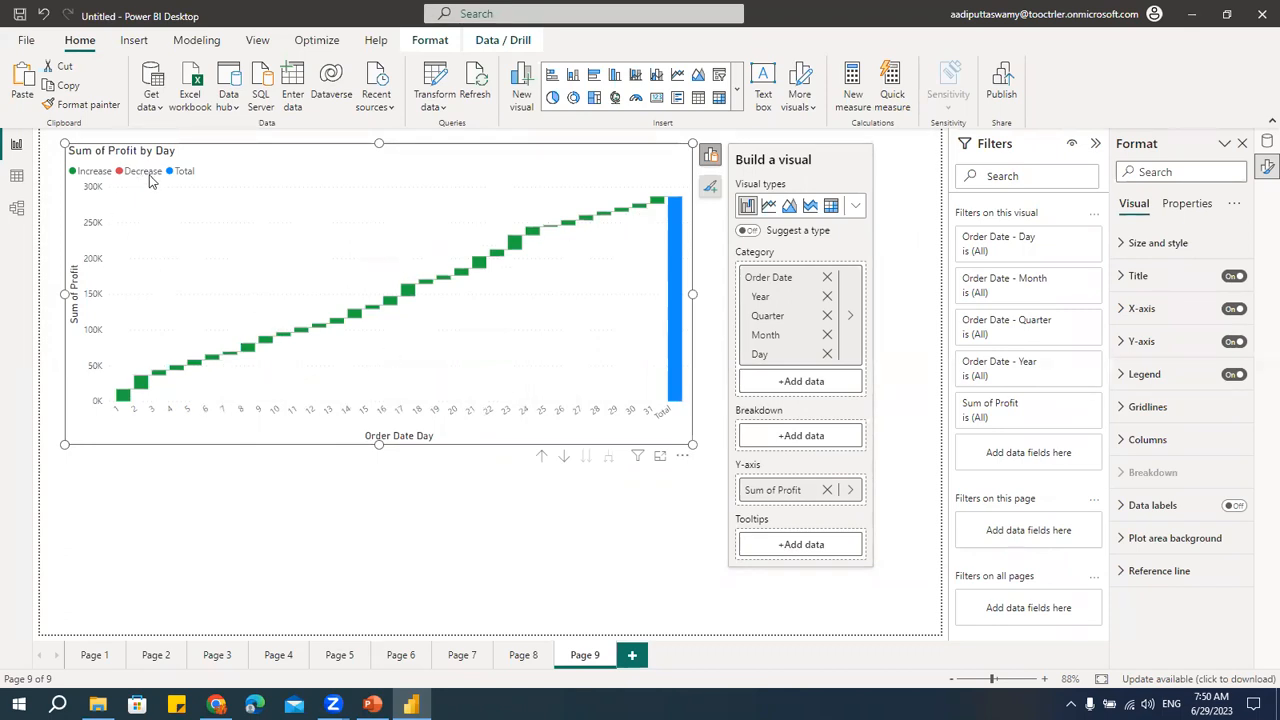
{"action": "left_click_drag", "start_coordinate": [699, 296], "coordinate": [642, 281]}
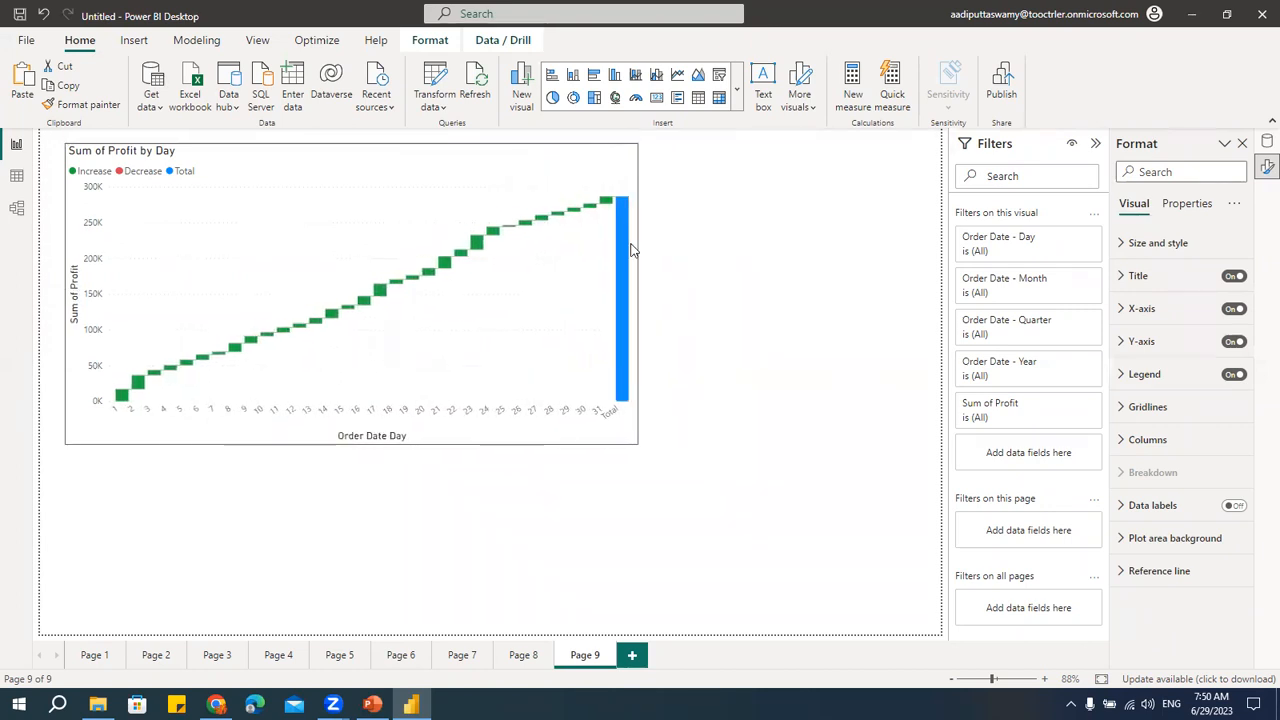
- Insert a slicer below the waterfall chart and assign the Year level of Order Date as its field
{"action": "left_click", "coordinate": [740, 98]}
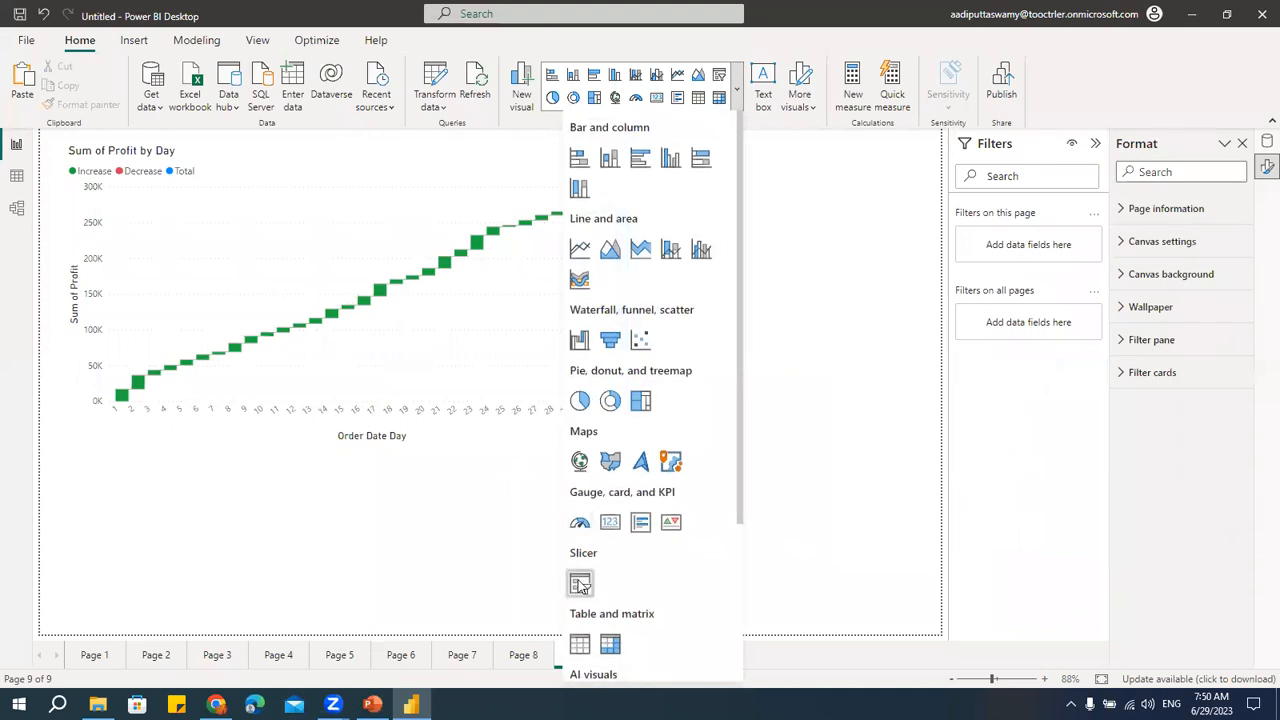
{"action": "left_click", "coordinate": [580, 580]}
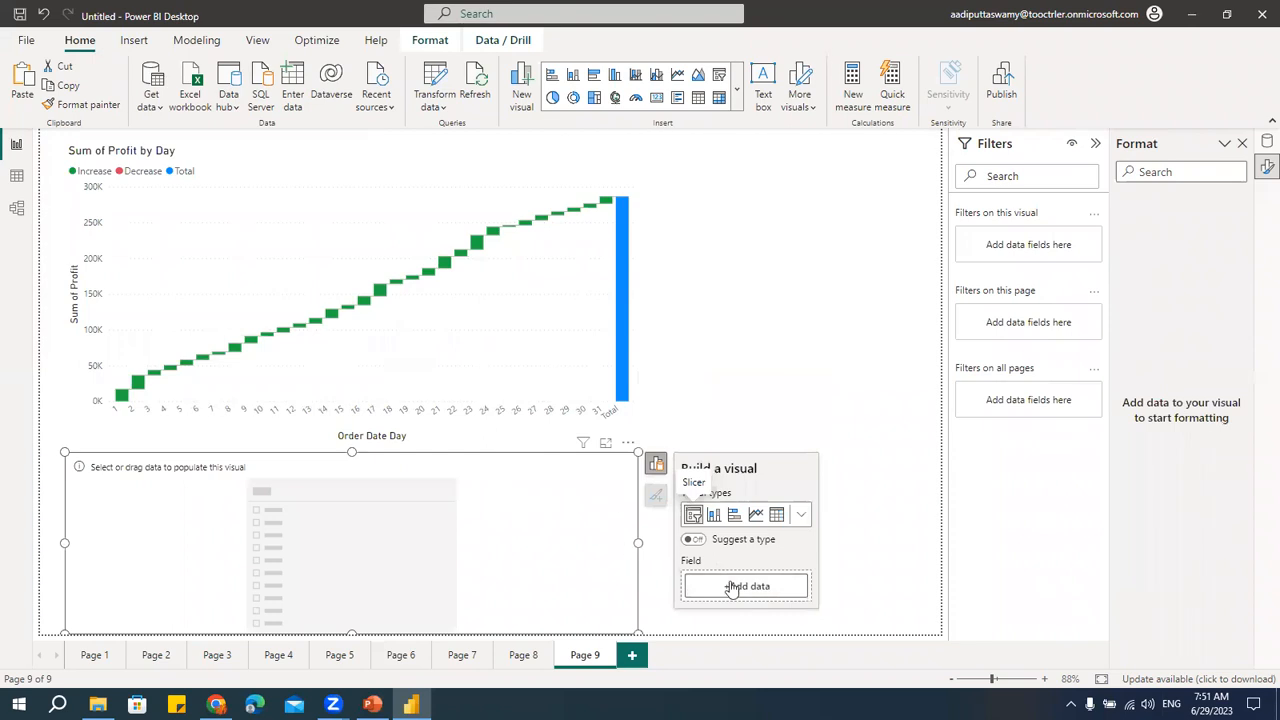
{"action": "left_click", "coordinate": [748, 592]}
{"action": "scroll", "coordinate": [880, 470], "scroll_direction": "down", "scroll_amount": 3}
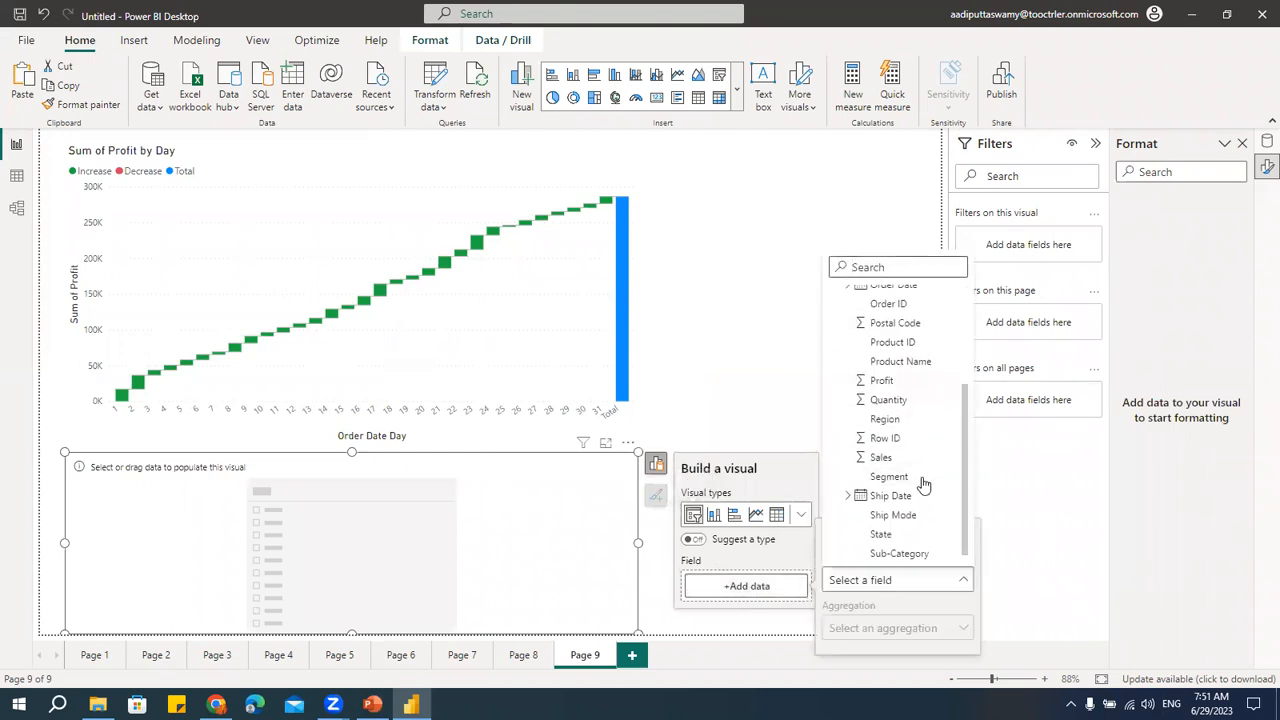
{"action": "scroll", "coordinate": [900, 440], "scroll_direction": "up", "scroll_amount": 4}
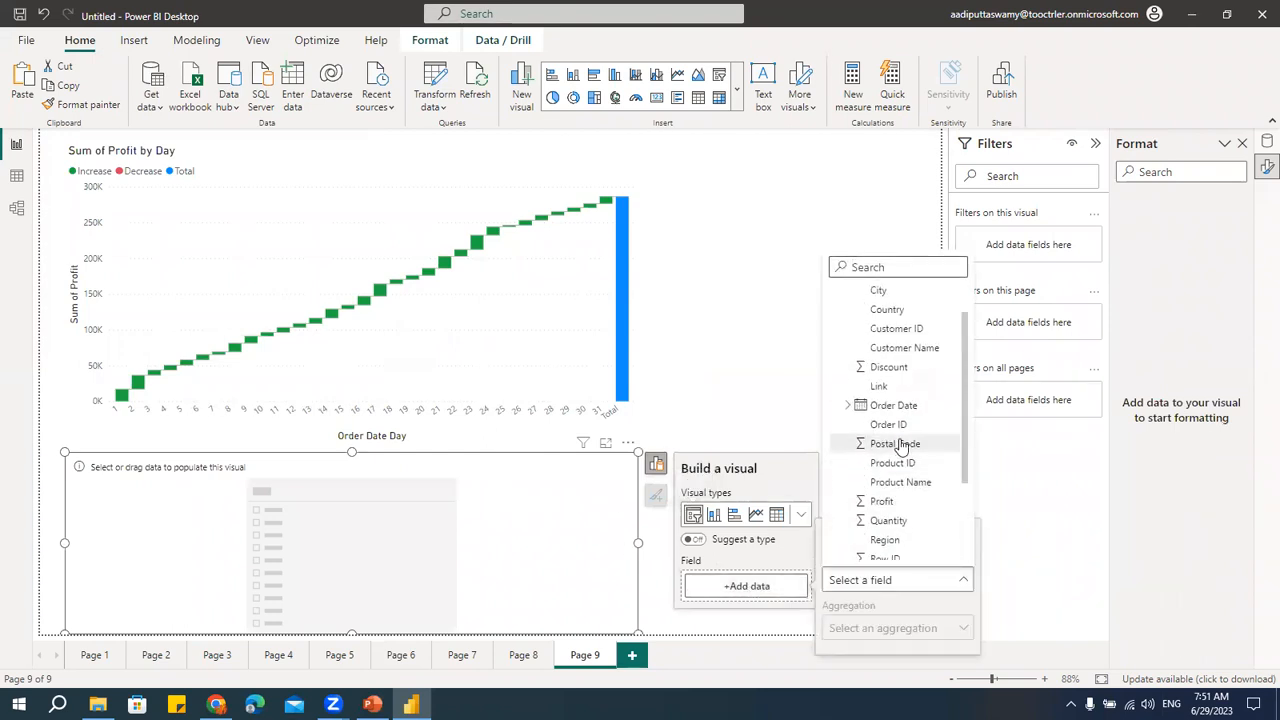
{"action": "left_click", "coordinate": [849, 449]}
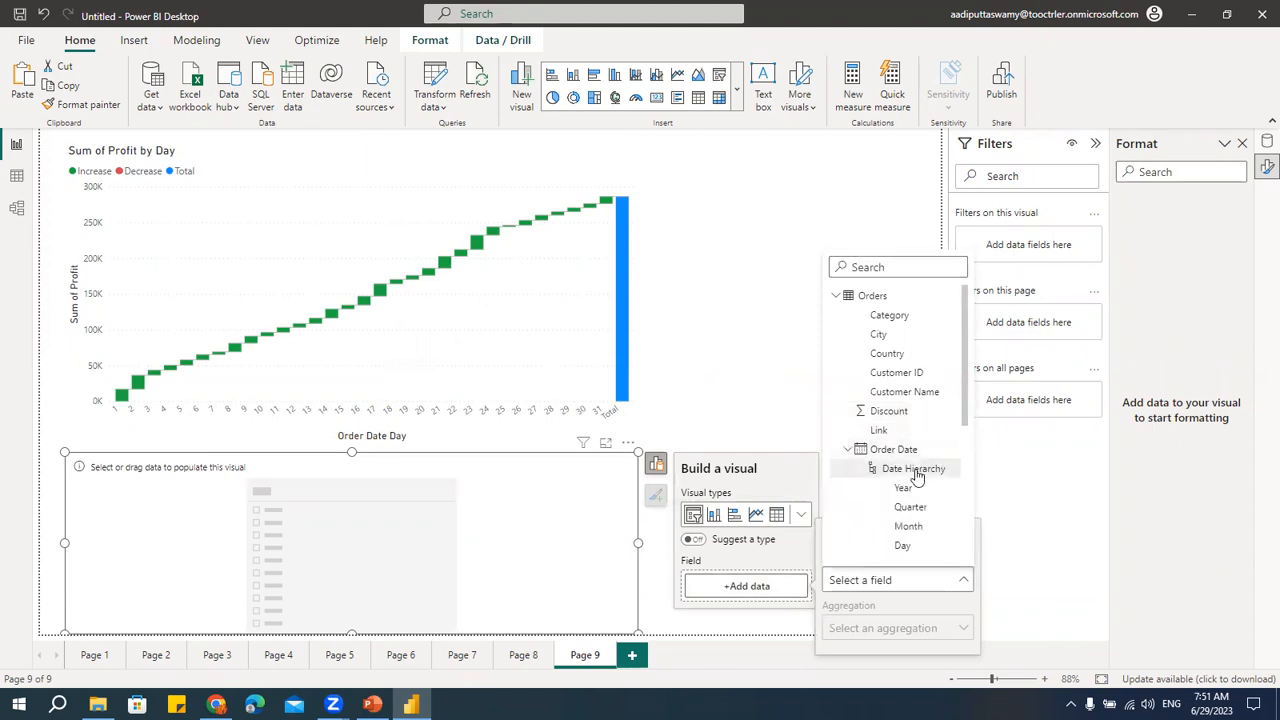
{"action": "scroll", "coordinate": [860, 470], "scroll_direction": "down", "scroll_amount": 2}
{"action": "left_click", "coordinate": [903, 407]}
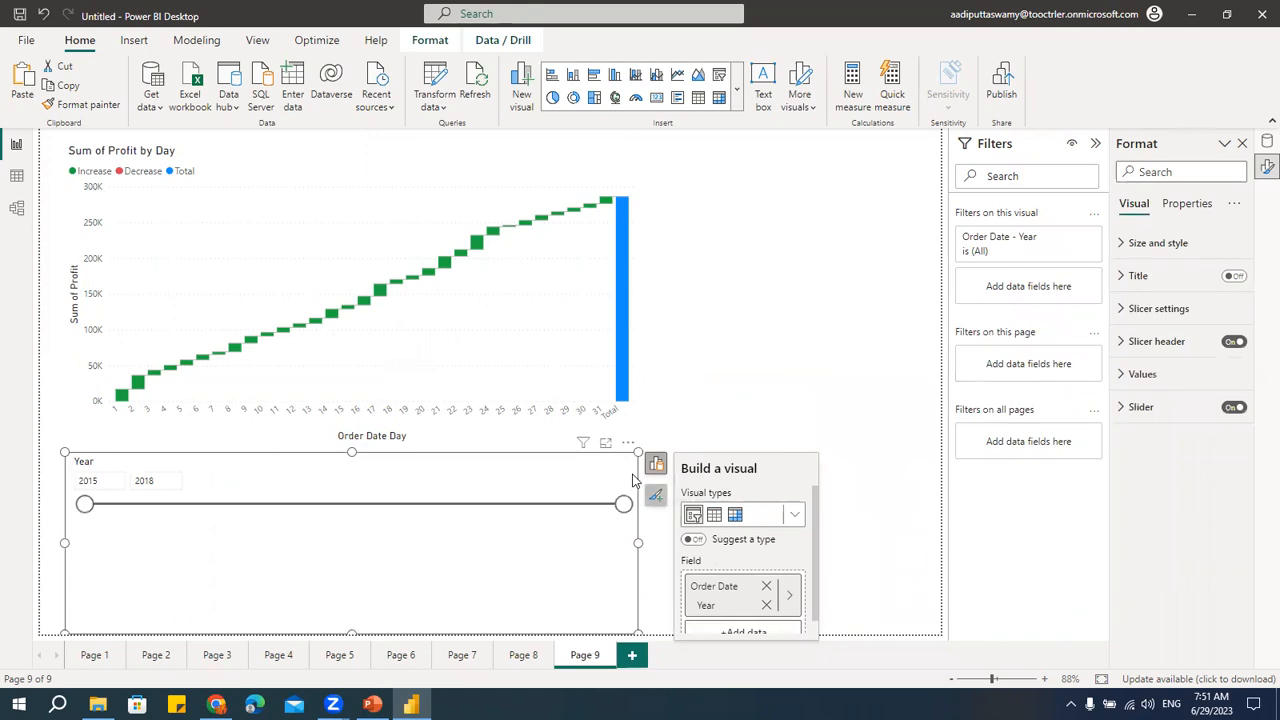
- Set the Year slicer's style to Dropdown, shrink the visual and place it beside the top of the waterfall chart
{"action": "left_click", "coordinate": [1160, 309]}
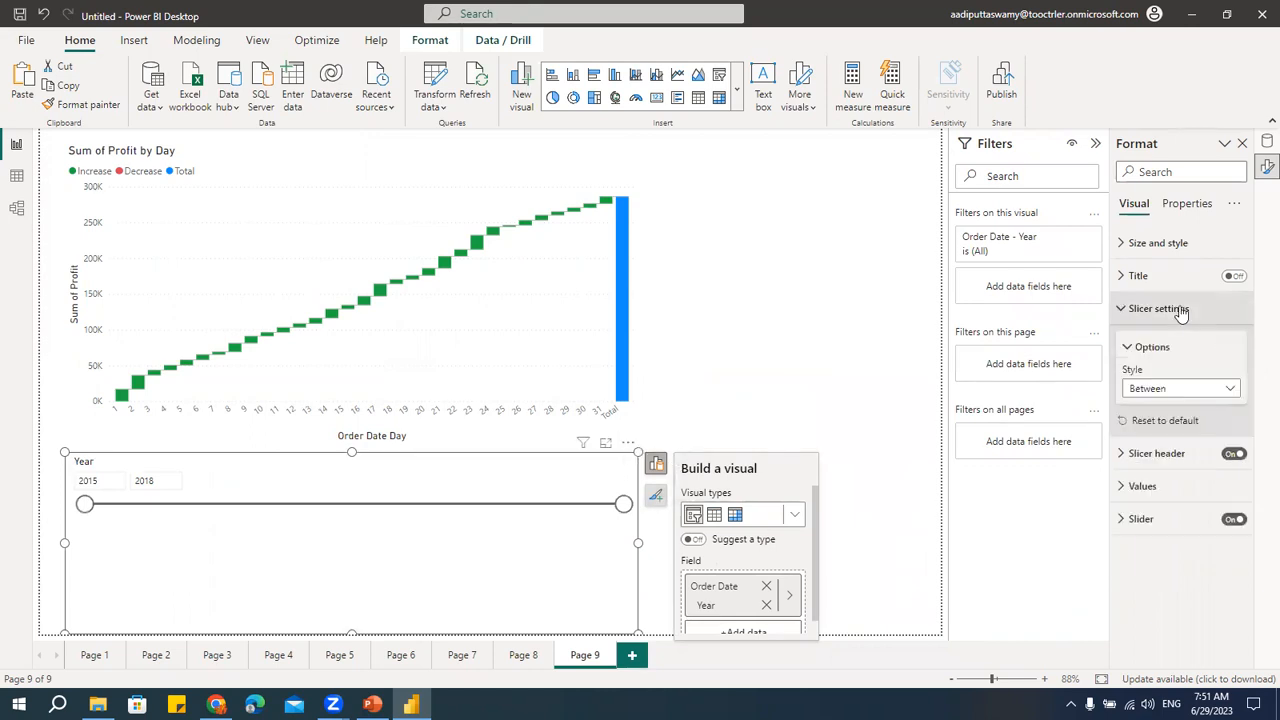
{"action": "left_click", "coordinate": [1170, 389]}
{"action": "left_click", "coordinate": [1170, 446]}
{"action": "left_click_drag", "start_coordinate": [638, 632], "coordinate": [260, 510]}
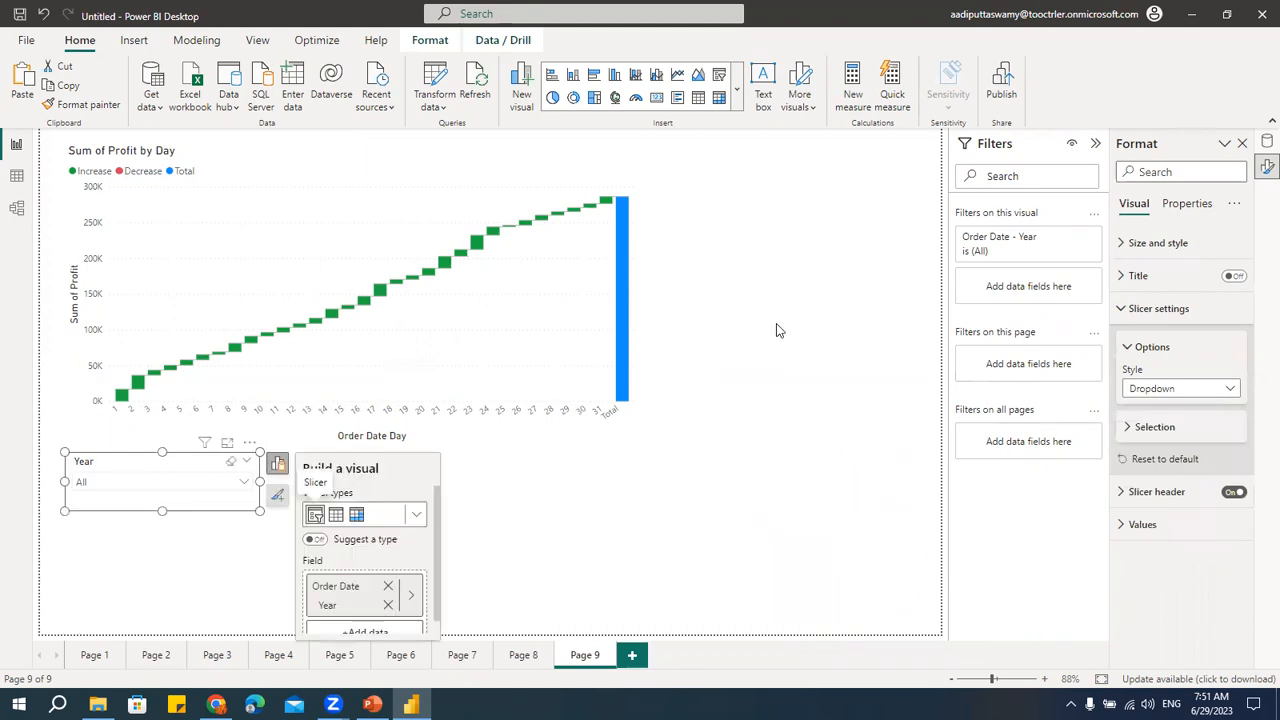
{"action": "left_click_drag", "start_coordinate": [170, 461], "coordinate": [823, 150]}
- Filter the waterfall chart to 2015 with the Year slicer
{"action": "left_click", "coordinate": [896, 172]}
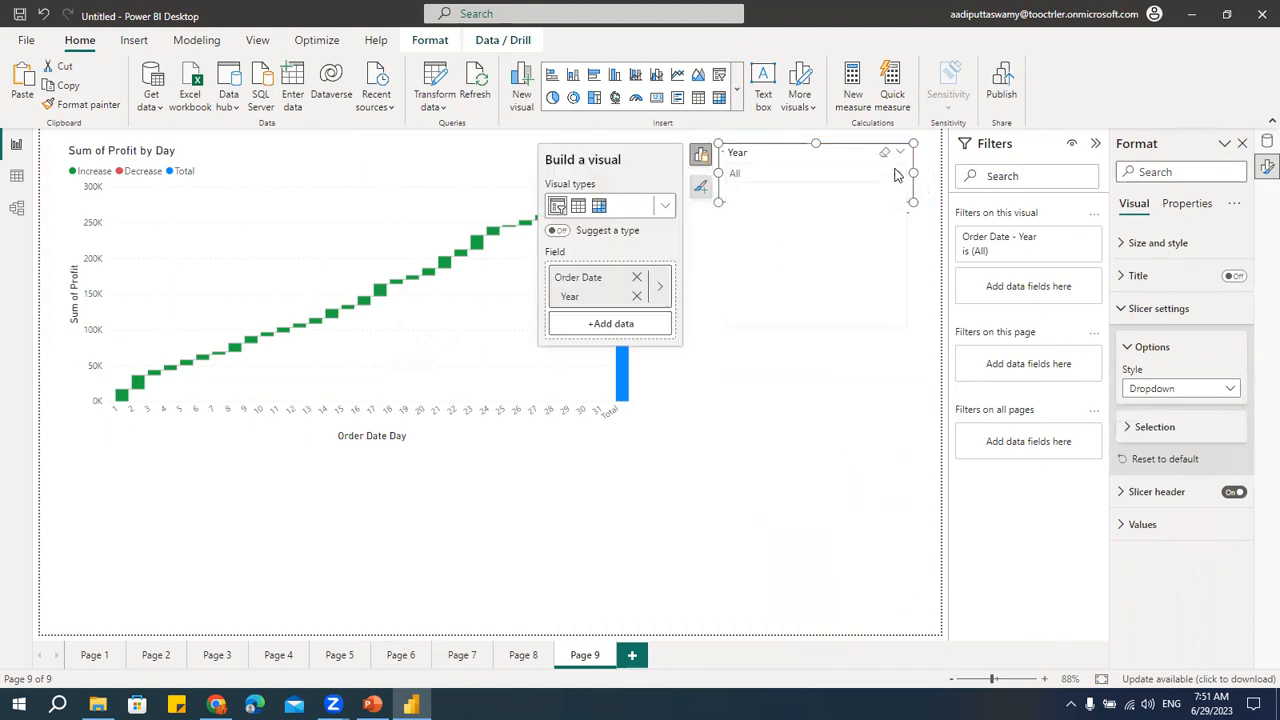
{"action": "left_click", "coordinate": [738, 193]}
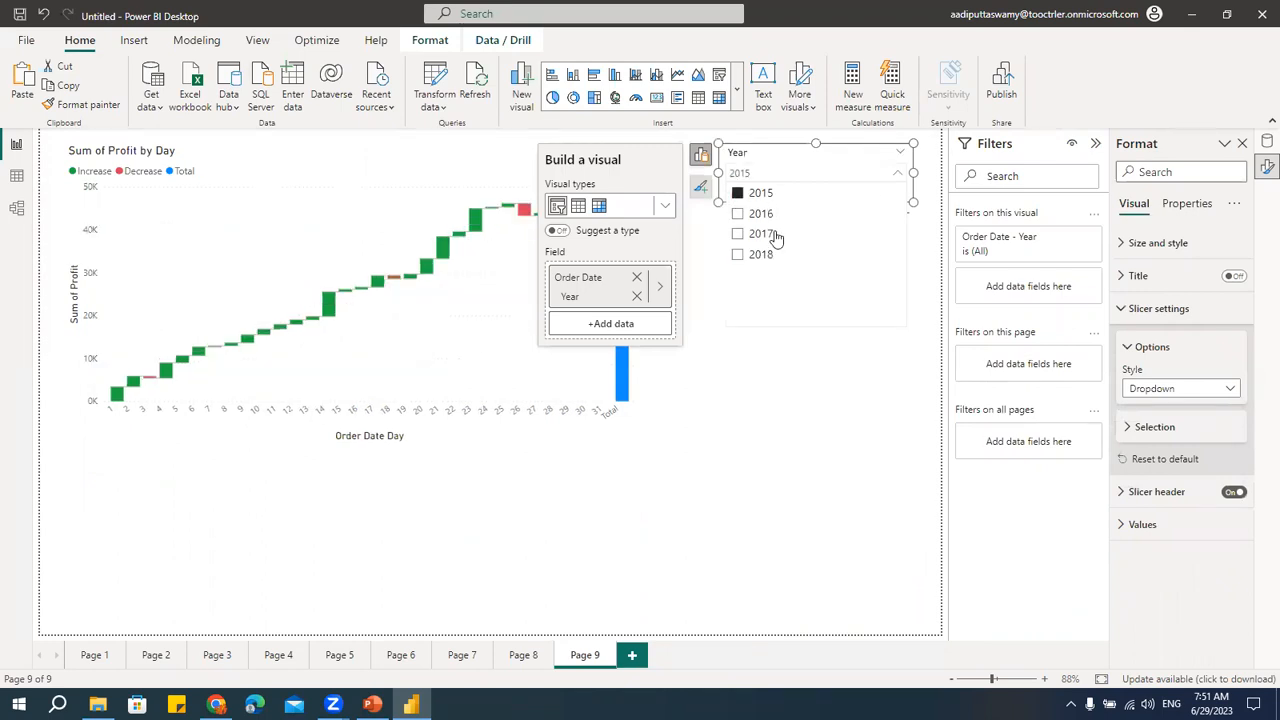
{"action": "left_click", "coordinate": [735, 405]}
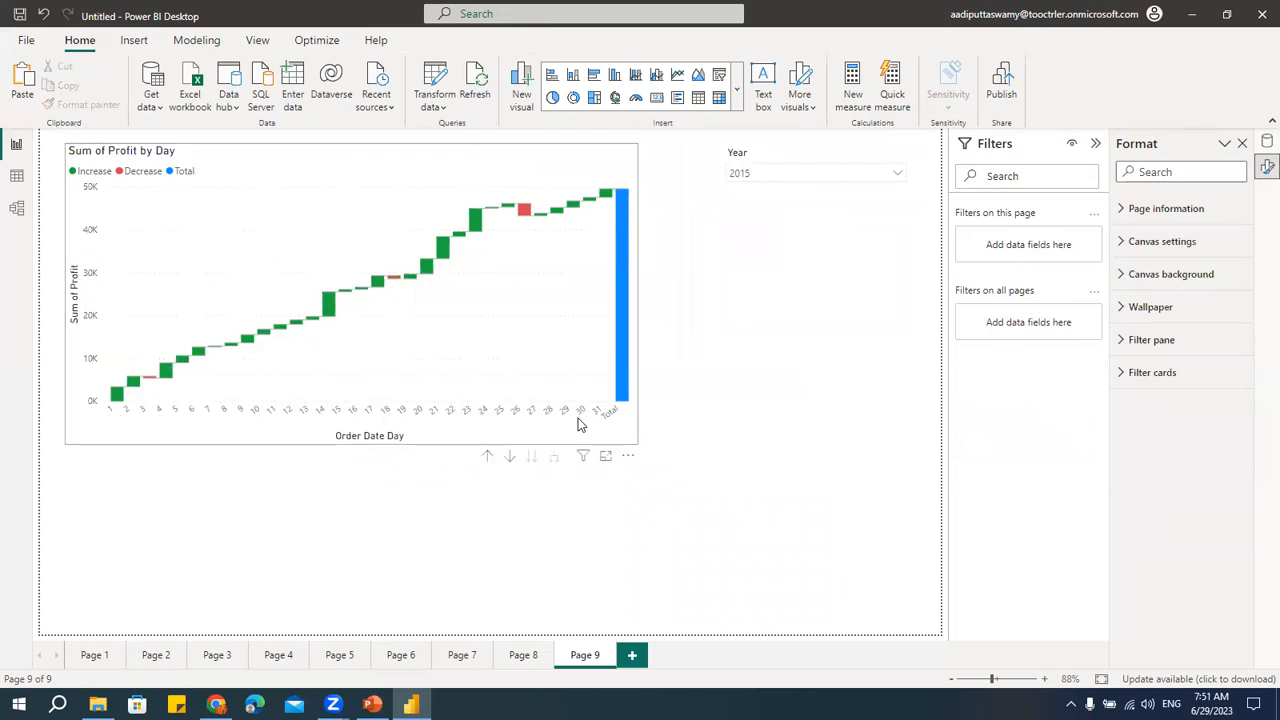
- Inspect the daily profit decreases in the waterfall chart, and move it up the Order Date hierarchy to month and quarter level
{"action": "left_click", "coordinate": [151, 383]}
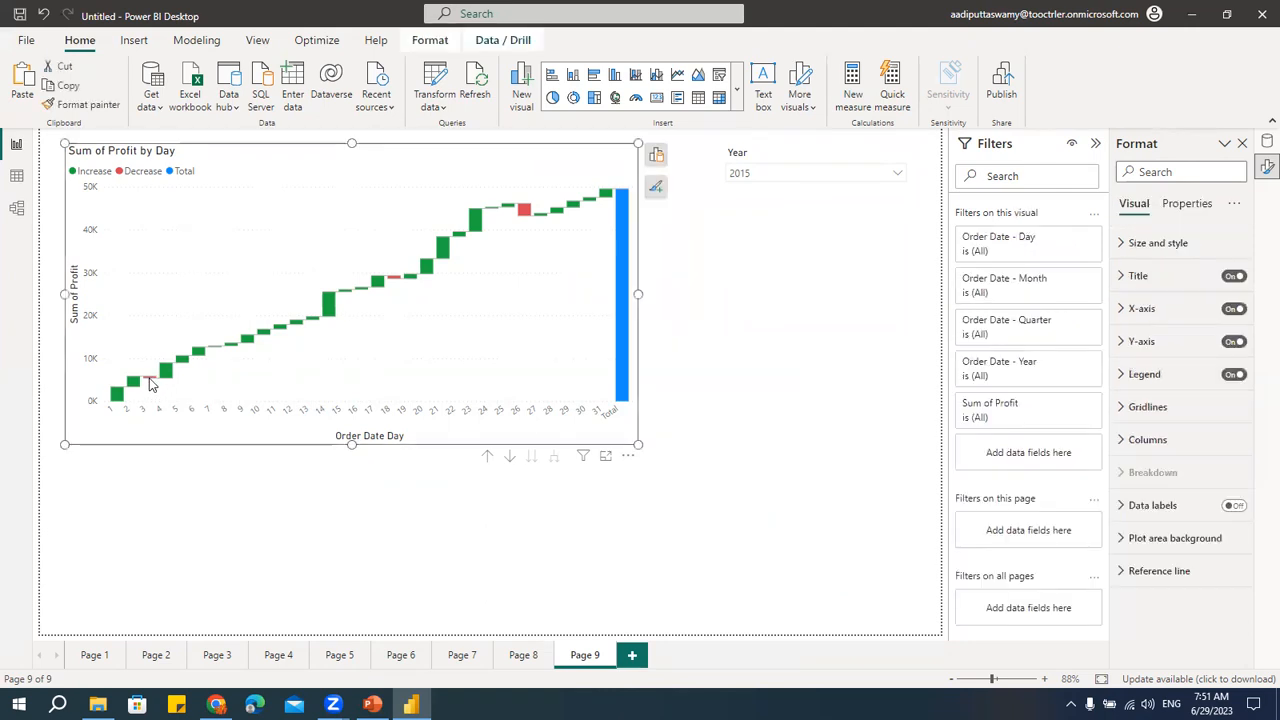
{"action": "mouse_move", "coordinate": [166, 377]}
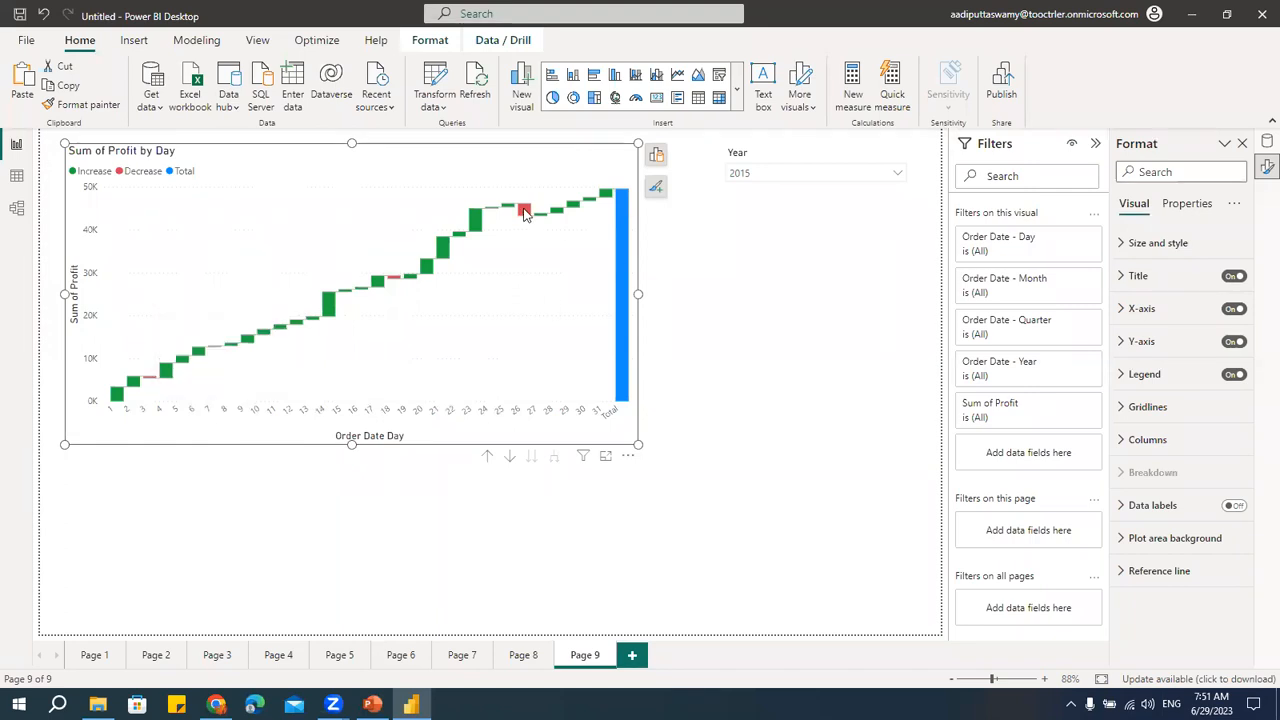
{"action": "mouse_move", "coordinate": [524, 213]}
{"action": "left_click", "coordinate": [488, 458]}
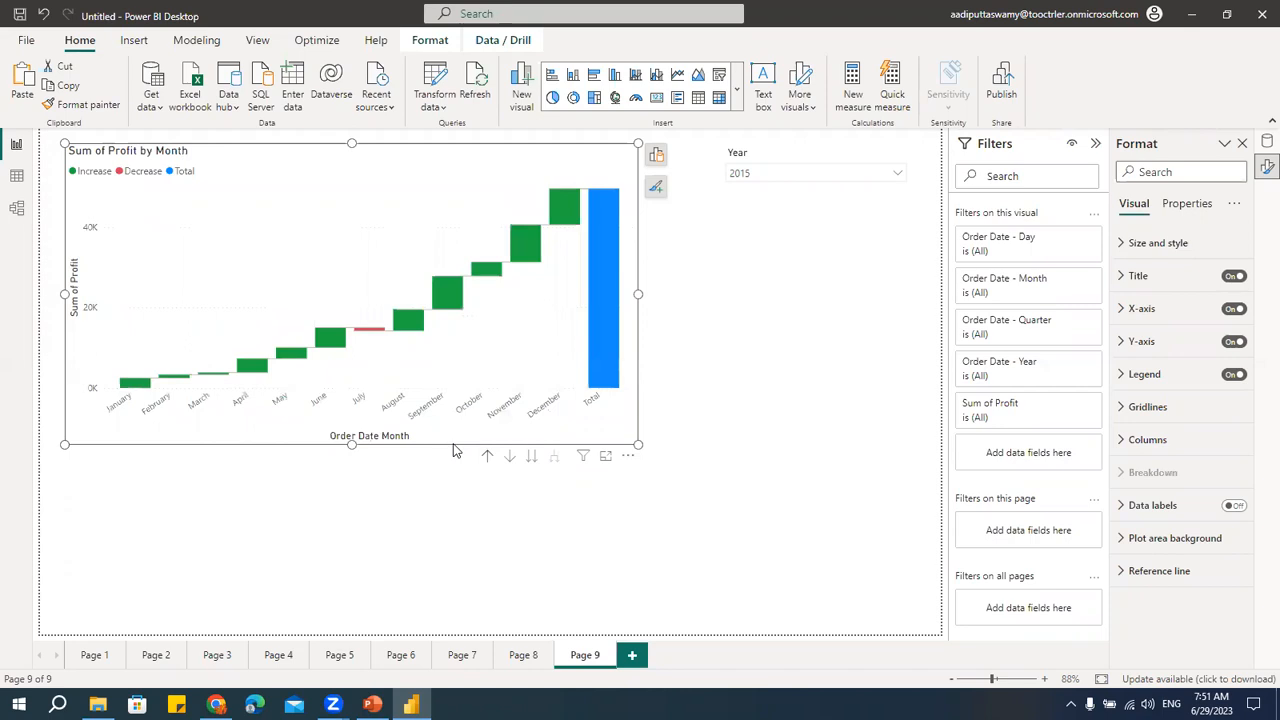
{"action": "left_click", "coordinate": [488, 456]}
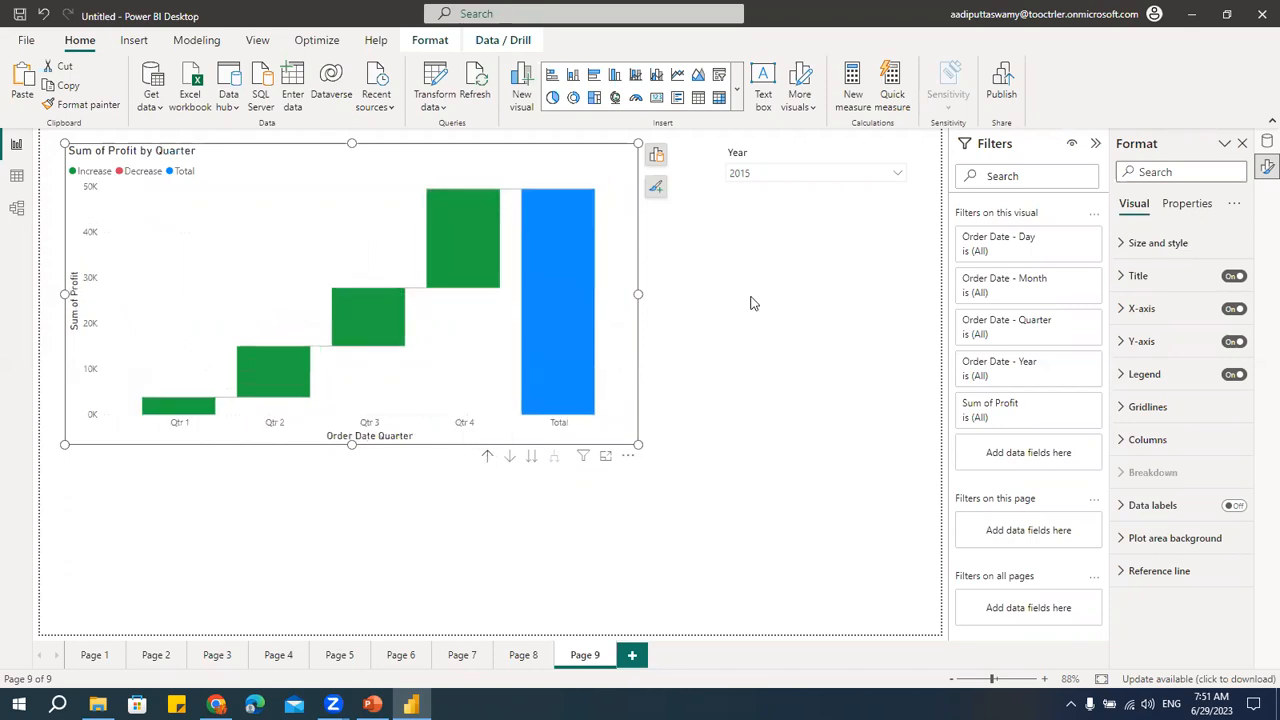
- Switch the Year slicer to 2016 and move the whole waterfall chart down from quarter through month to day level
{"action": "left_click", "coordinate": [805, 176]}
{"action": "left_click", "coordinate": [760, 214]}
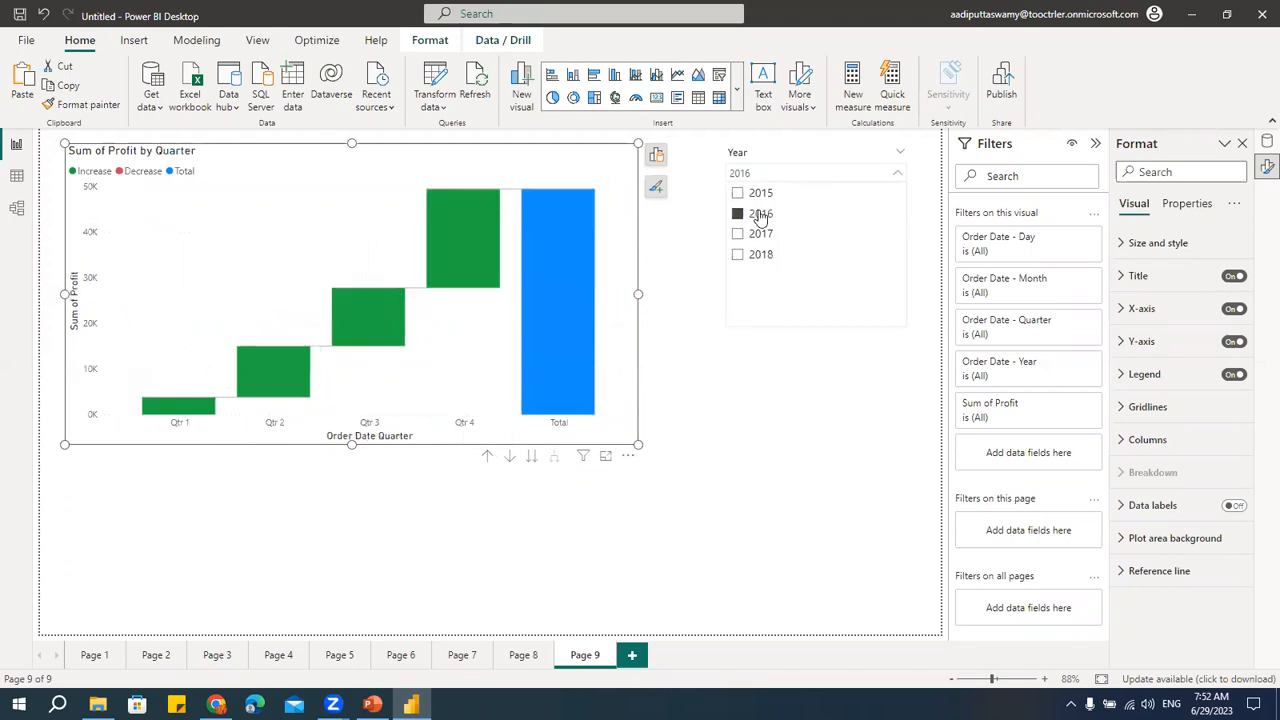
{"action": "left_click", "coordinate": [532, 461]}
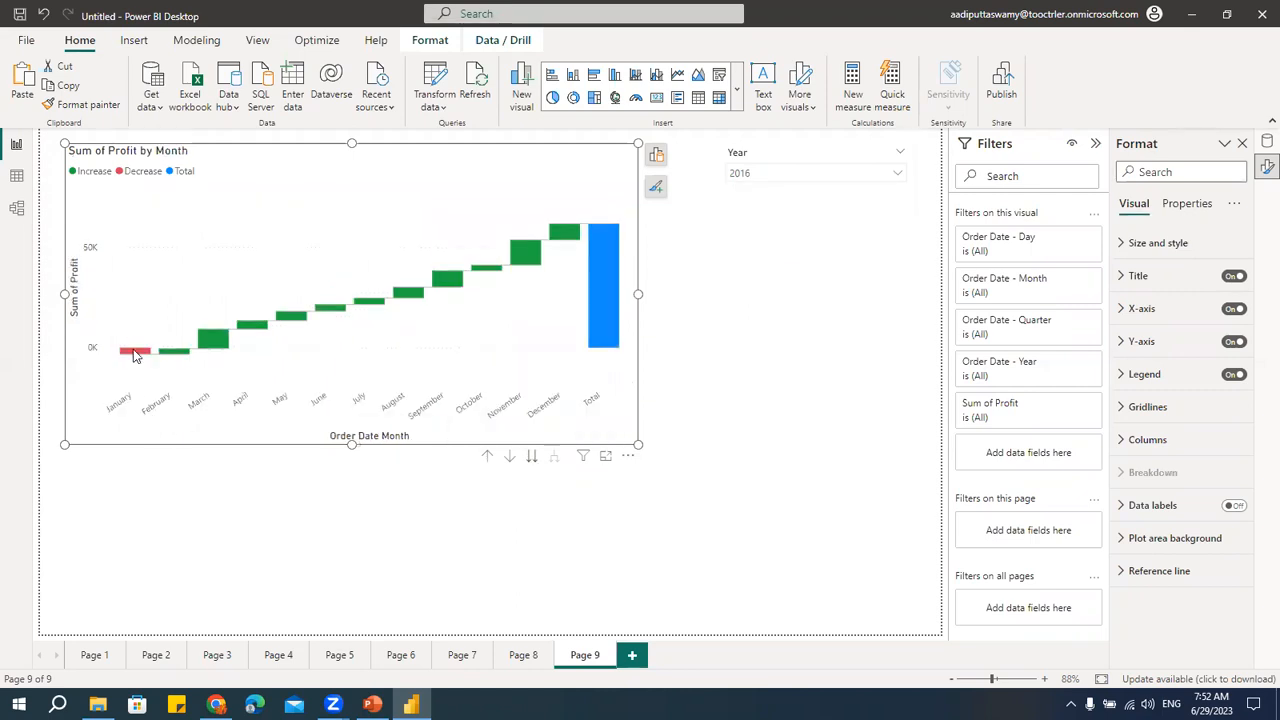
{"action": "mouse_move", "coordinate": [135, 355]}
{"action": "left_click", "coordinate": [531, 456]}
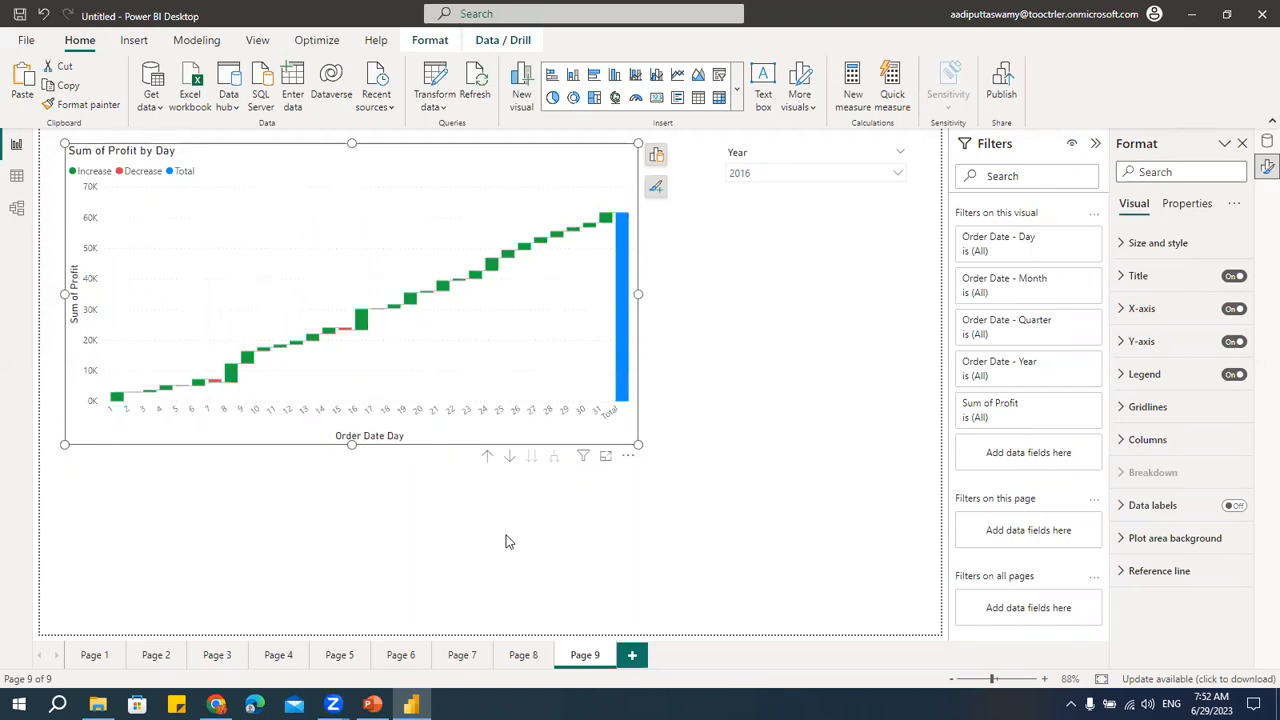
- Add another report page and insert a scatter chart on it
{"action": "left_click", "coordinate": [737, 90]}
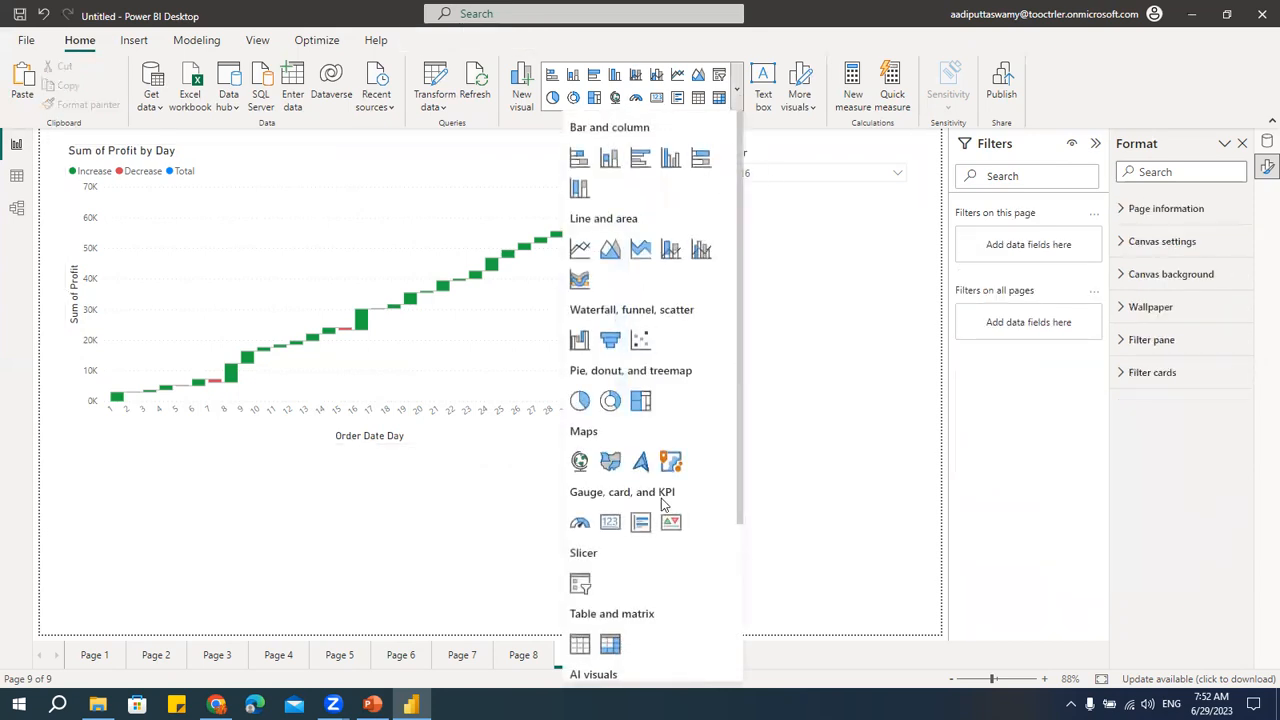
{"action": "left_click", "coordinate": [829, 363]}
{"action": "left_click", "coordinate": [640, 658]}
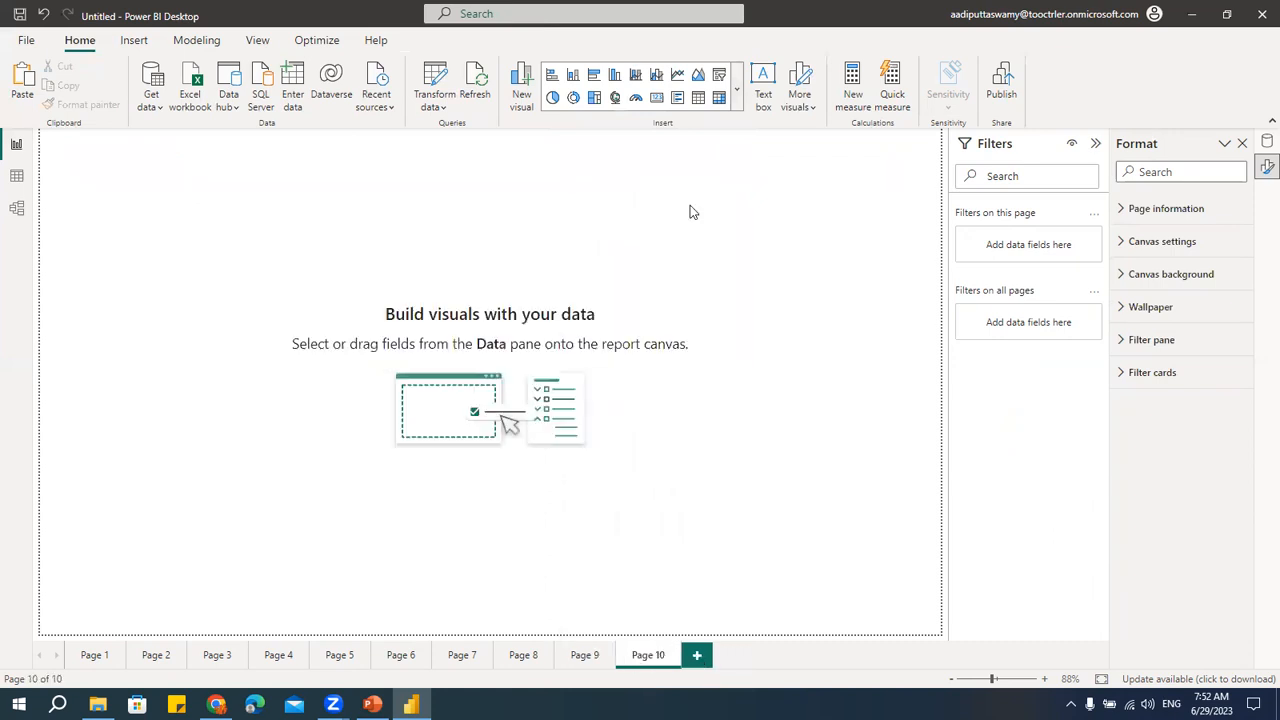
{"action": "left_click", "coordinate": [736, 89]}
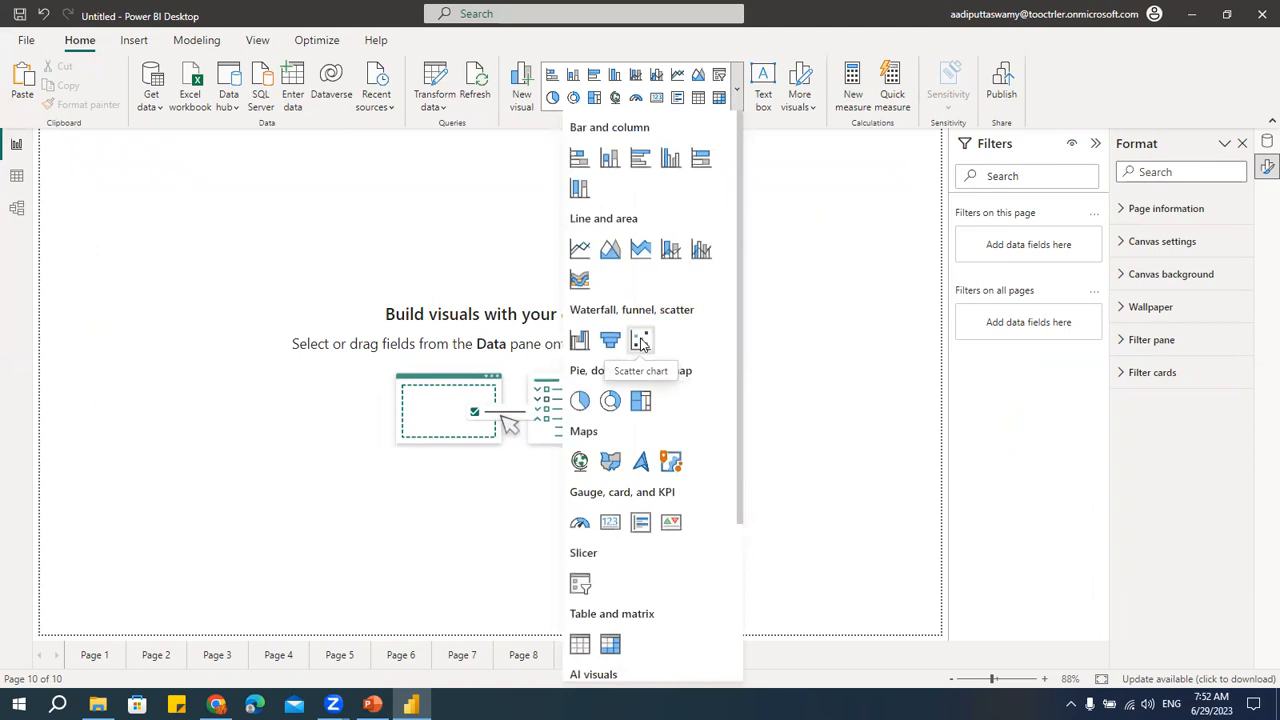
{"action": "left_click", "coordinate": [640, 341]}
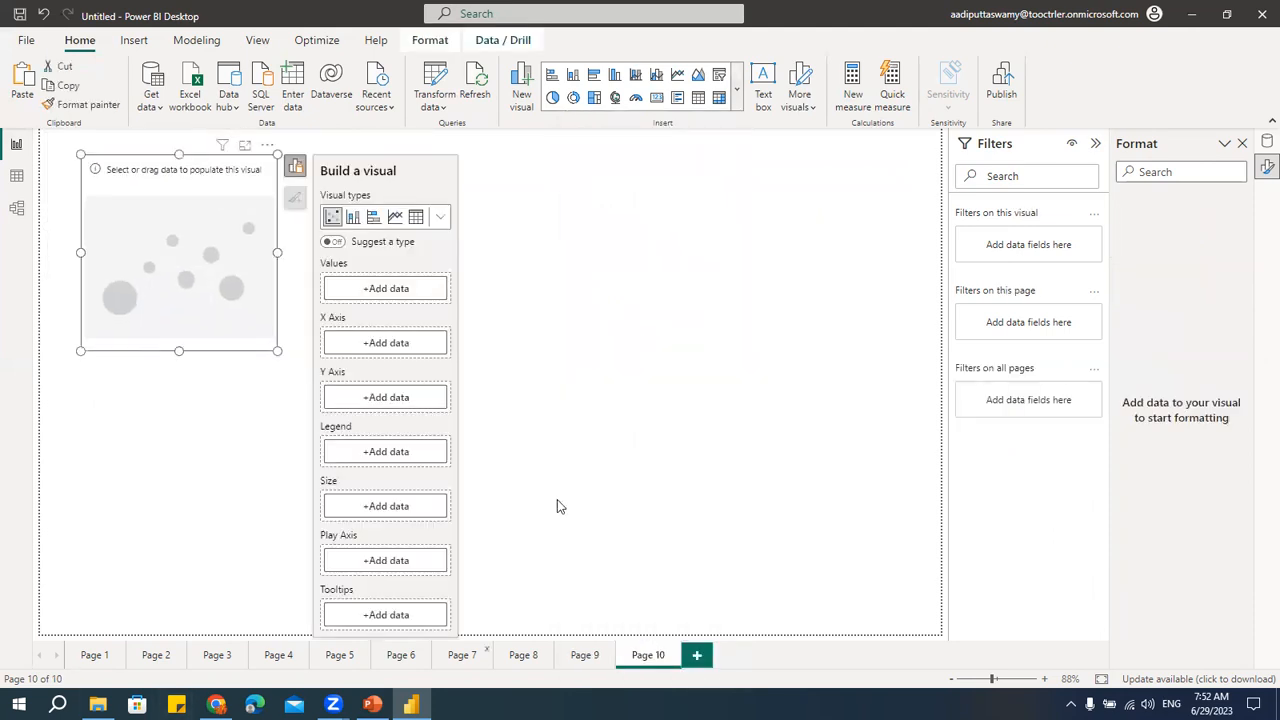
{"action": "left_click", "coordinate": [545, 341]}
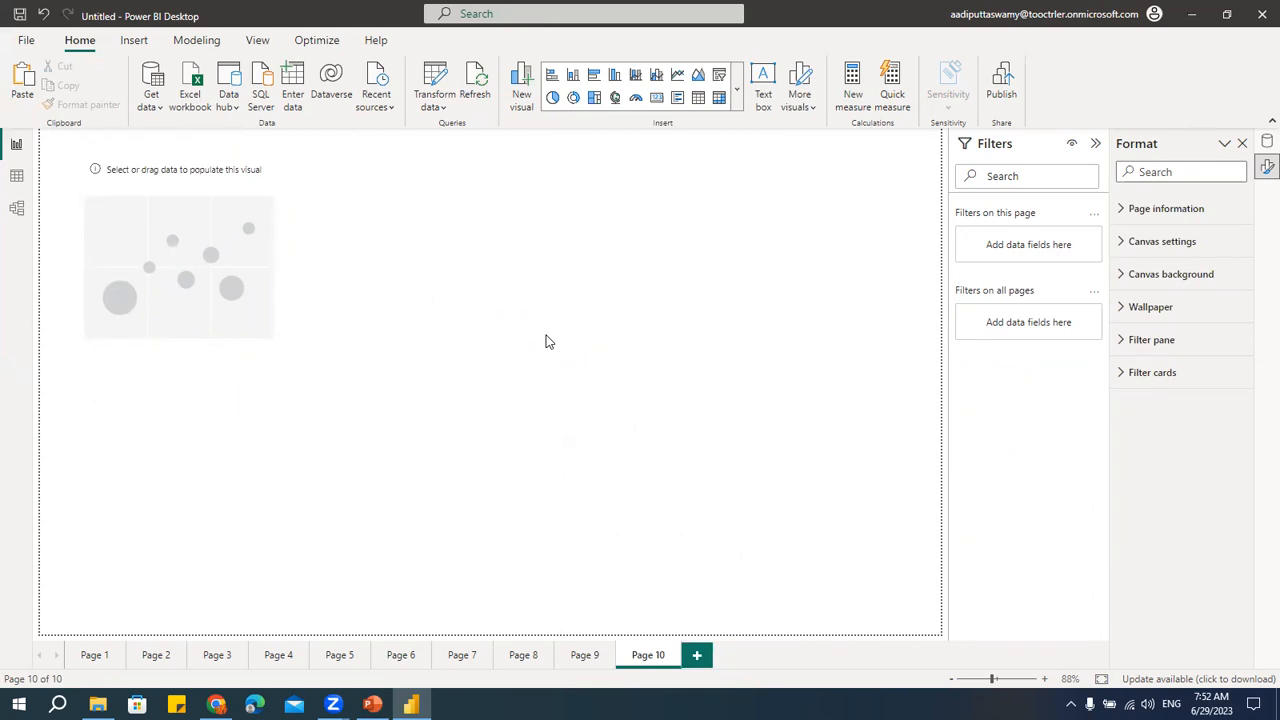
{"action": "left_click", "coordinate": [95, 655]}
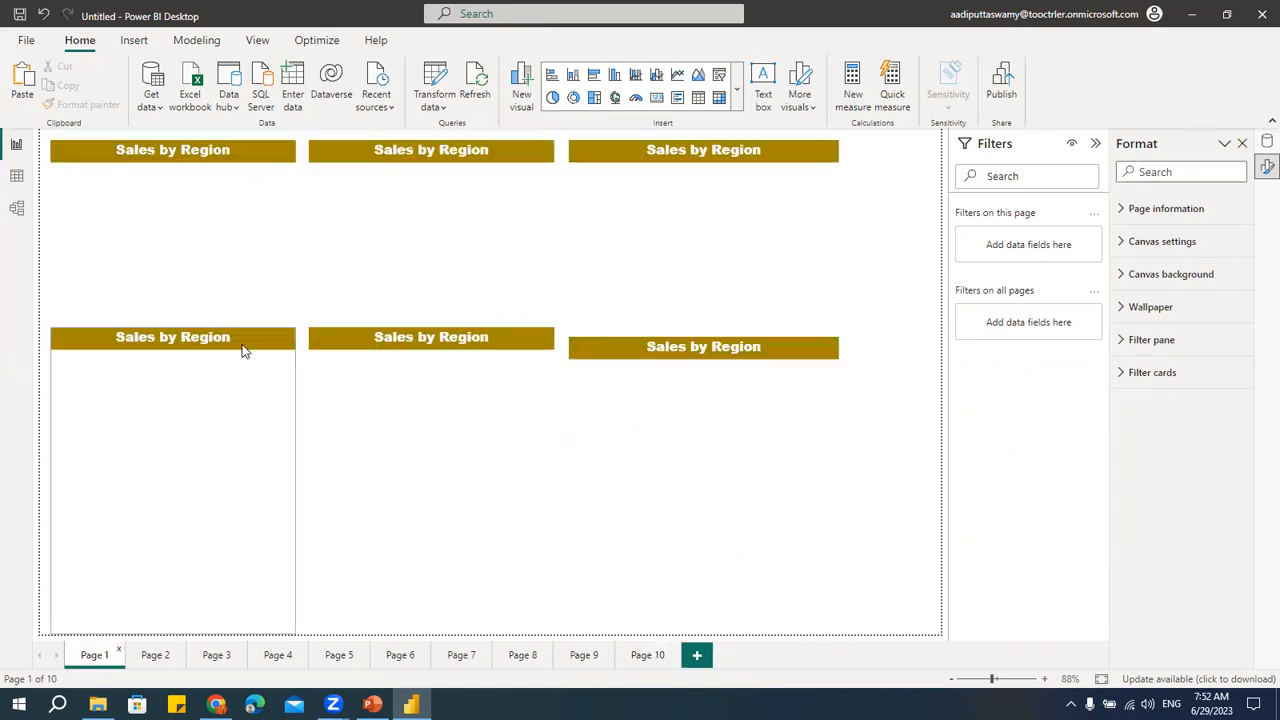
{"action": "left_click", "coordinate": [277, 656]}
{"action": "left_click", "coordinate": [216, 658]}
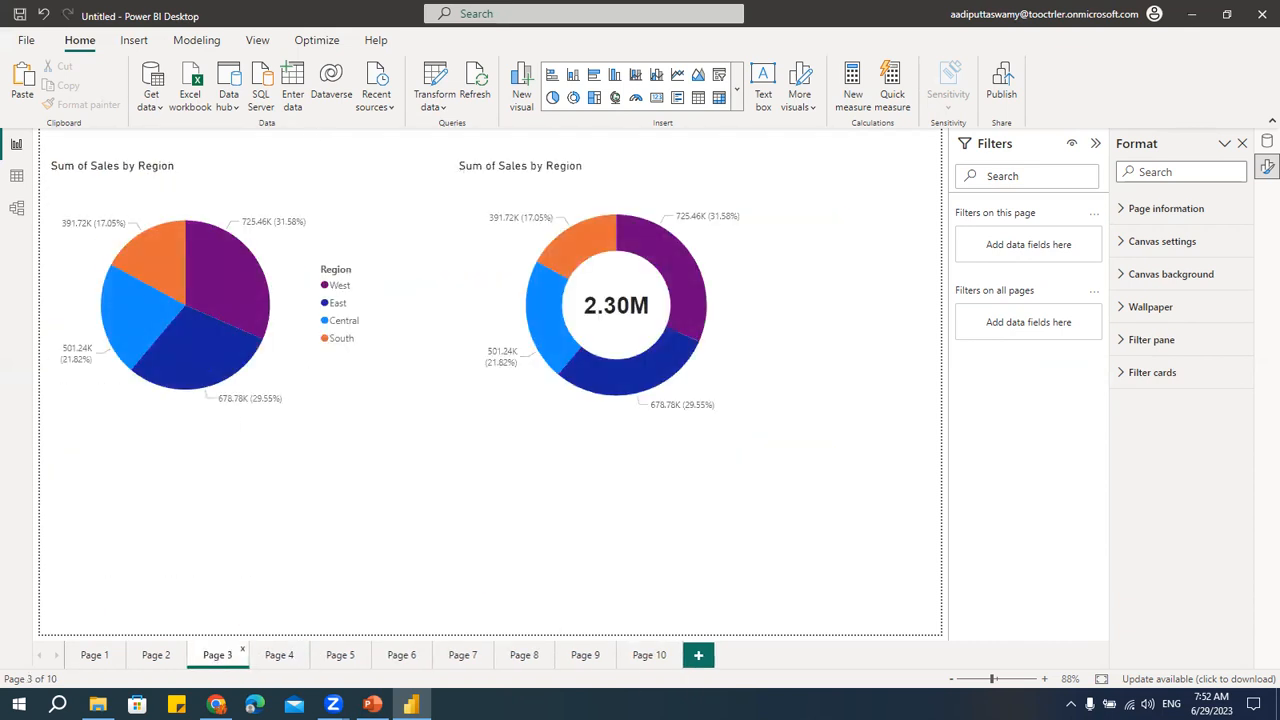
{"action": "left_click", "coordinate": [640, 668]}
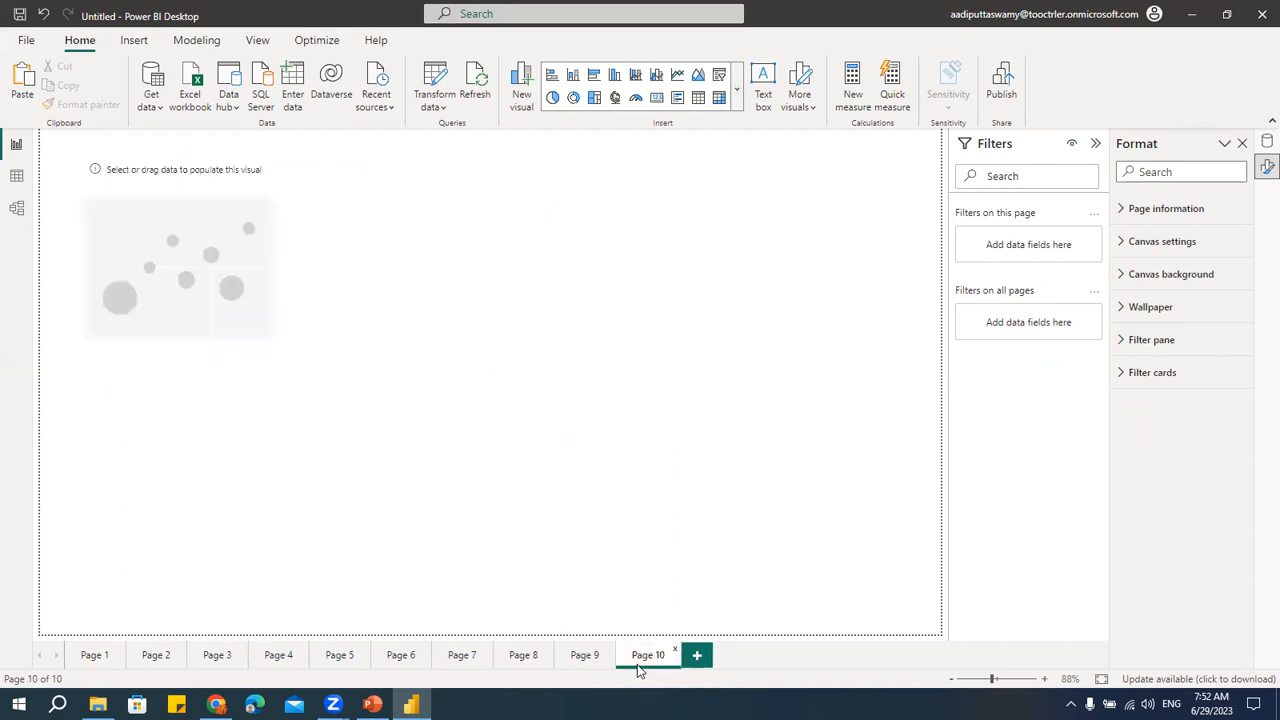
- Assign Sales to the scatter chart's X-axis and Profit to its Y-axis, and enlarge the visual
{"action": "left_click", "coordinate": [238, 196]}
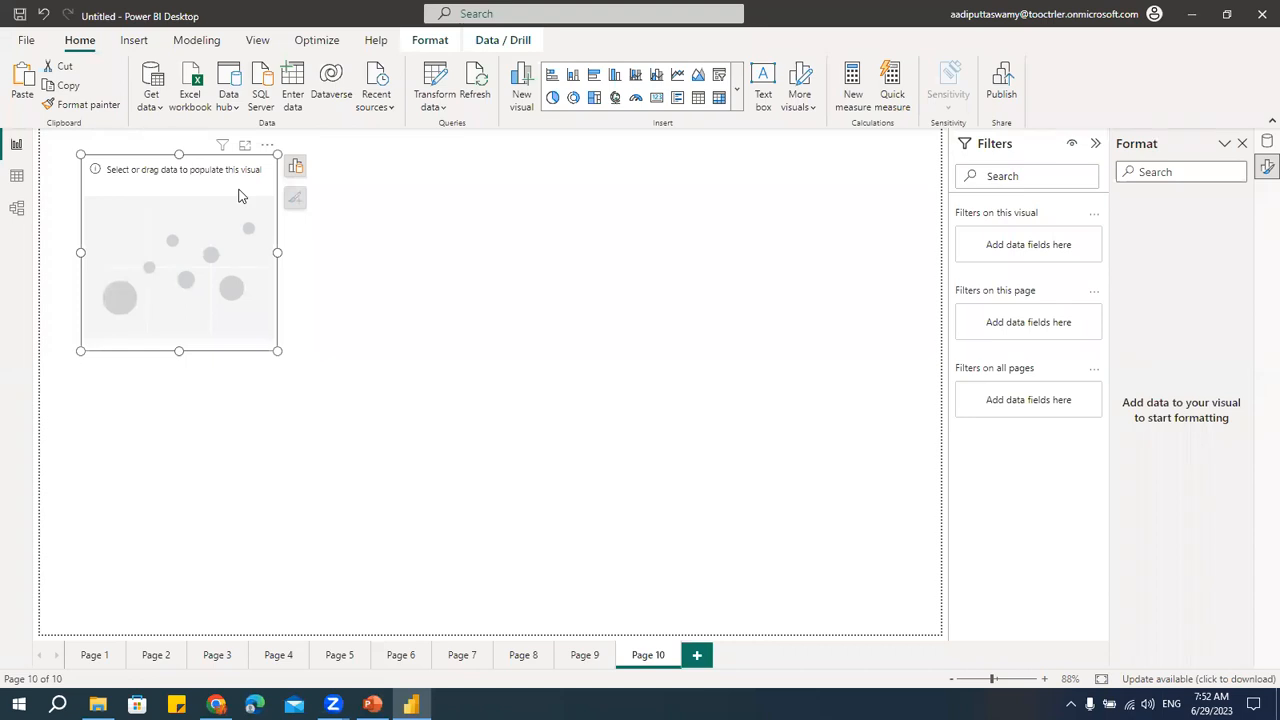
{"action": "left_click", "coordinate": [296, 166]}
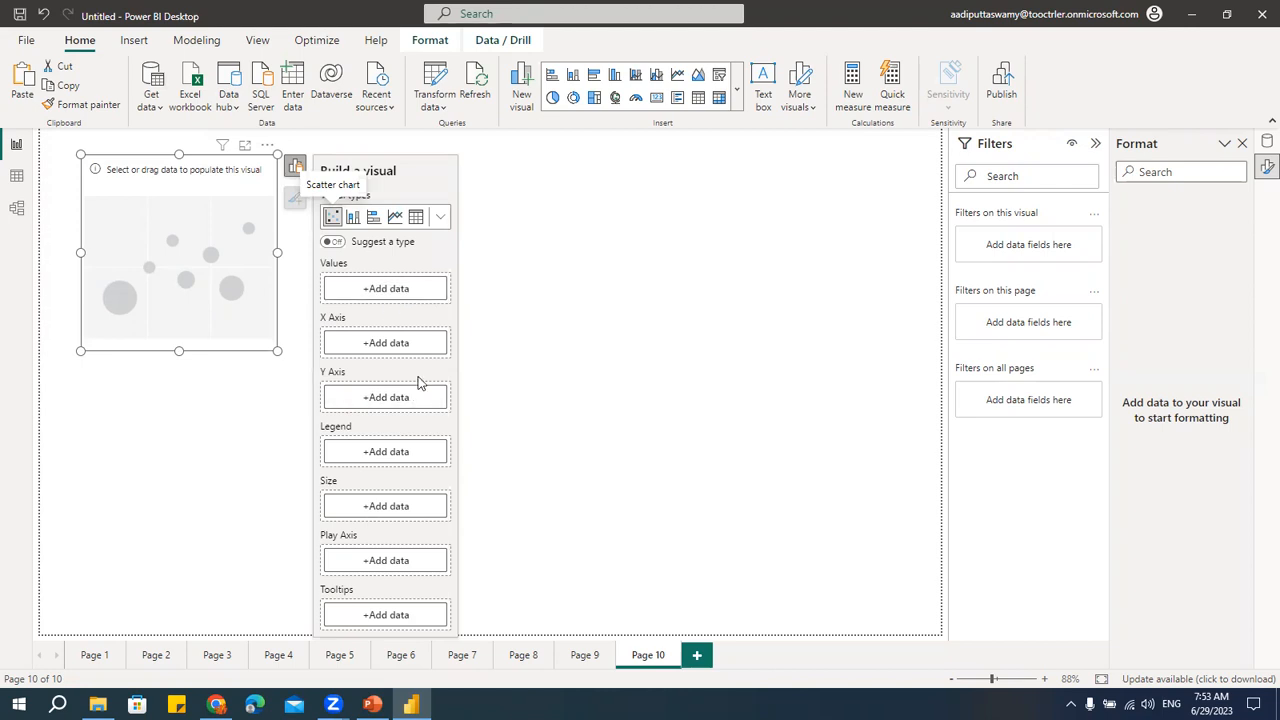
{"action": "left_click_drag", "start_coordinate": [277, 360], "coordinate": [299, 363]}
{"action": "left_click", "coordinate": [1267, 142]}
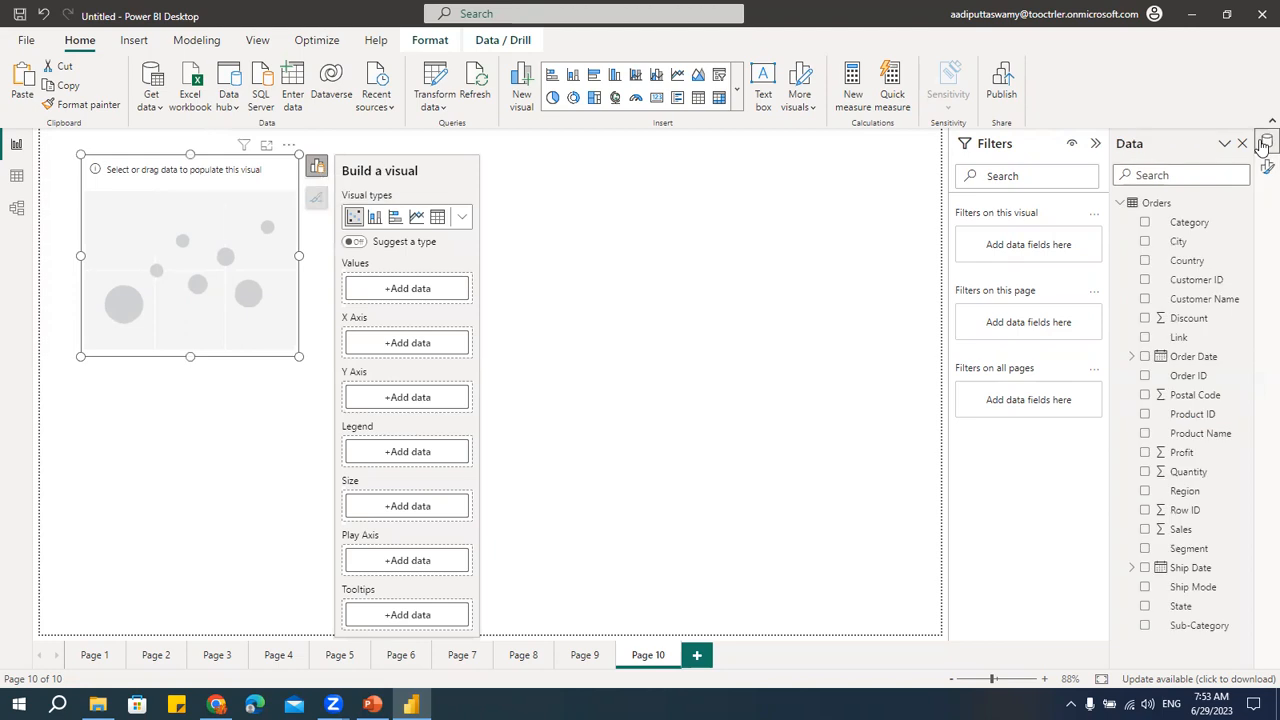
{"action": "left_click", "coordinate": [1145, 529]}
{"action": "left_click", "coordinate": [1145, 453]}
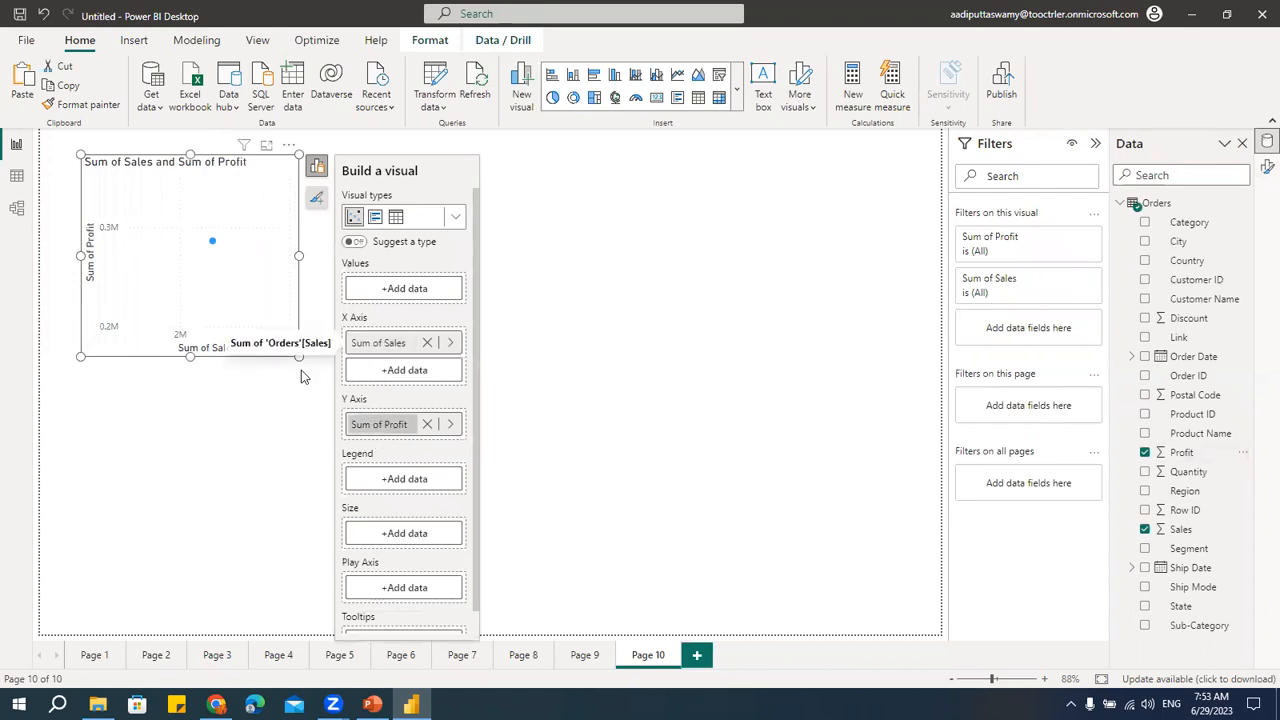
{"action": "left_click_drag", "start_coordinate": [299, 354], "coordinate": [418, 437]}
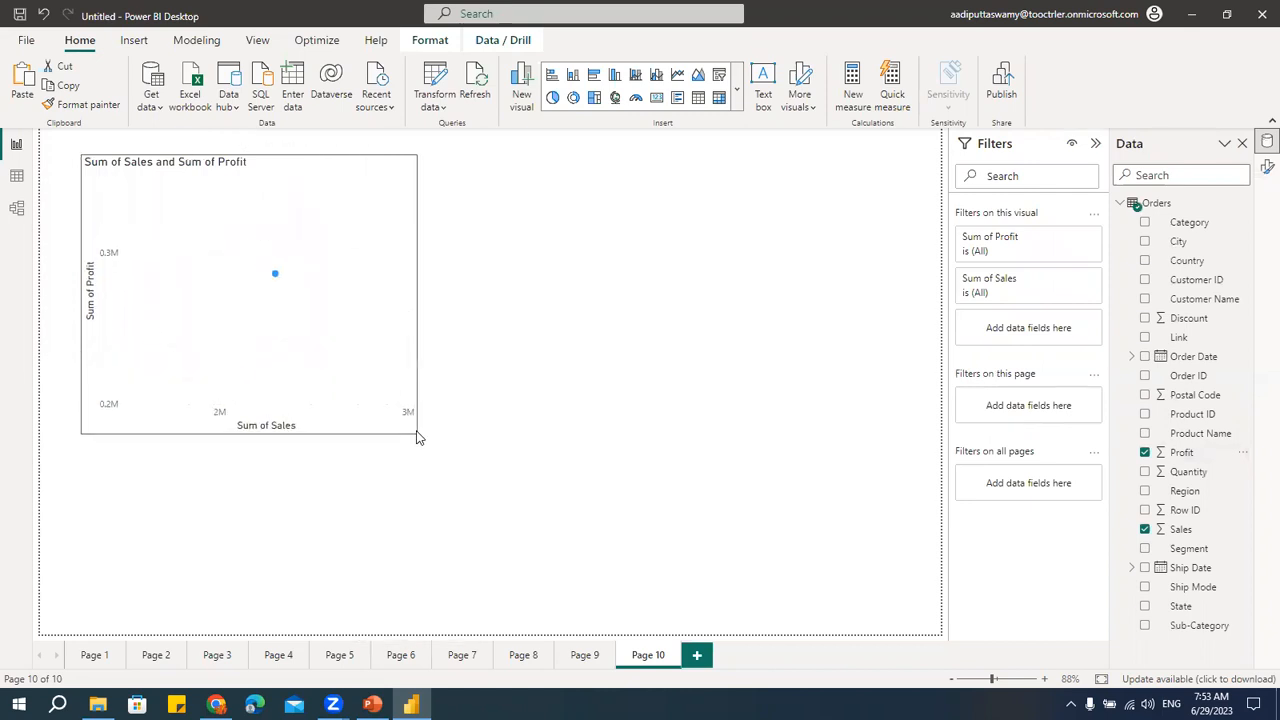
{"action": "left_click", "coordinate": [277, 278]}
{"action": "mouse_move", "coordinate": [277, 279]}
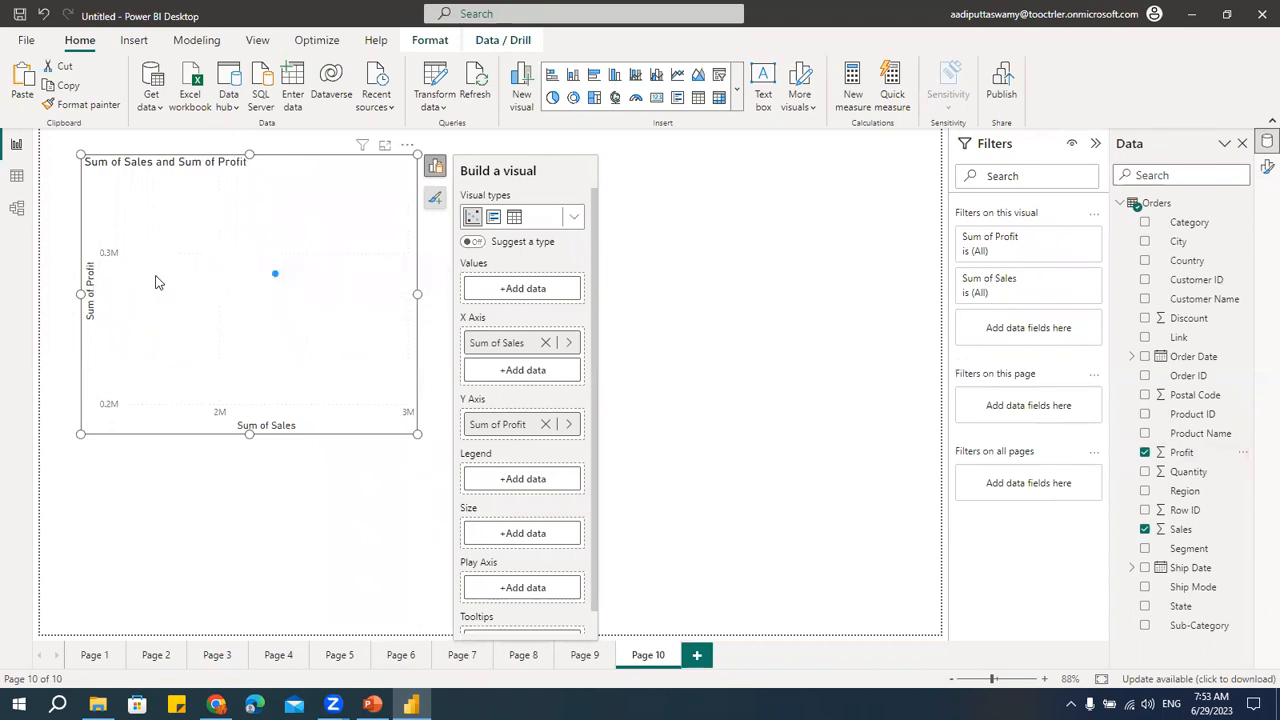
- Assign State as the scatter chart's legend and Sales as its bubble size
{"action": "left_click", "coordinate": [521, 479]}
{"action": "scroll", "coordinate": [716, 366], "scroll_direction": "down", "scroll_amount": 3}
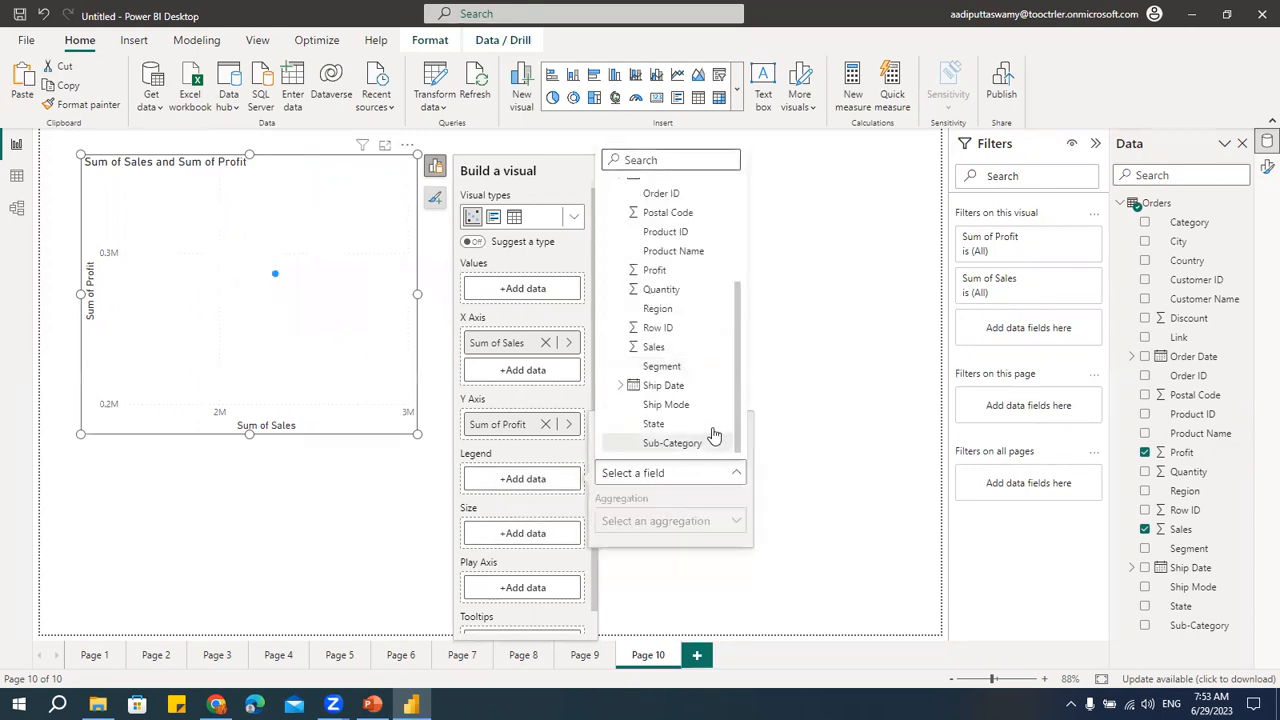
{"action": "left_click", "coordinate": [712, 430]}
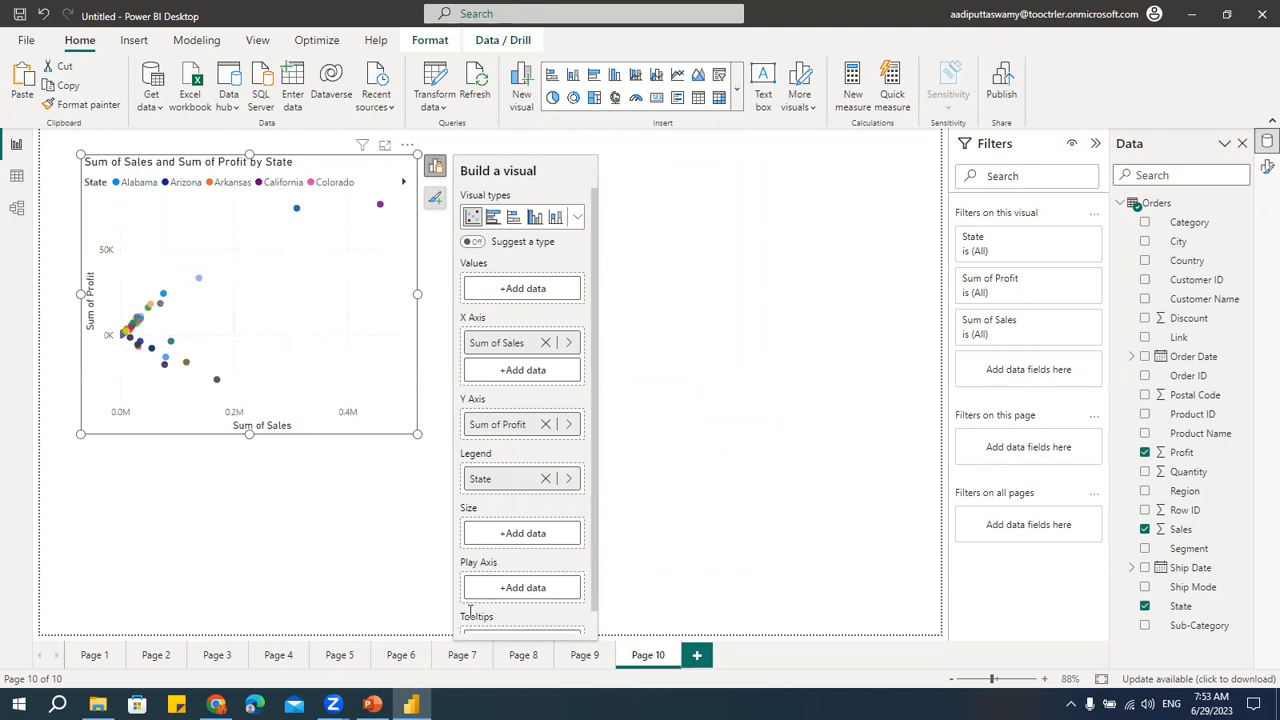
{"action": "left_click", "coordinate": [524, 534]}
{"action": "scroll", "coordinate": [682, 420], "scroll_direction": "down", "scroll_amount": 3}
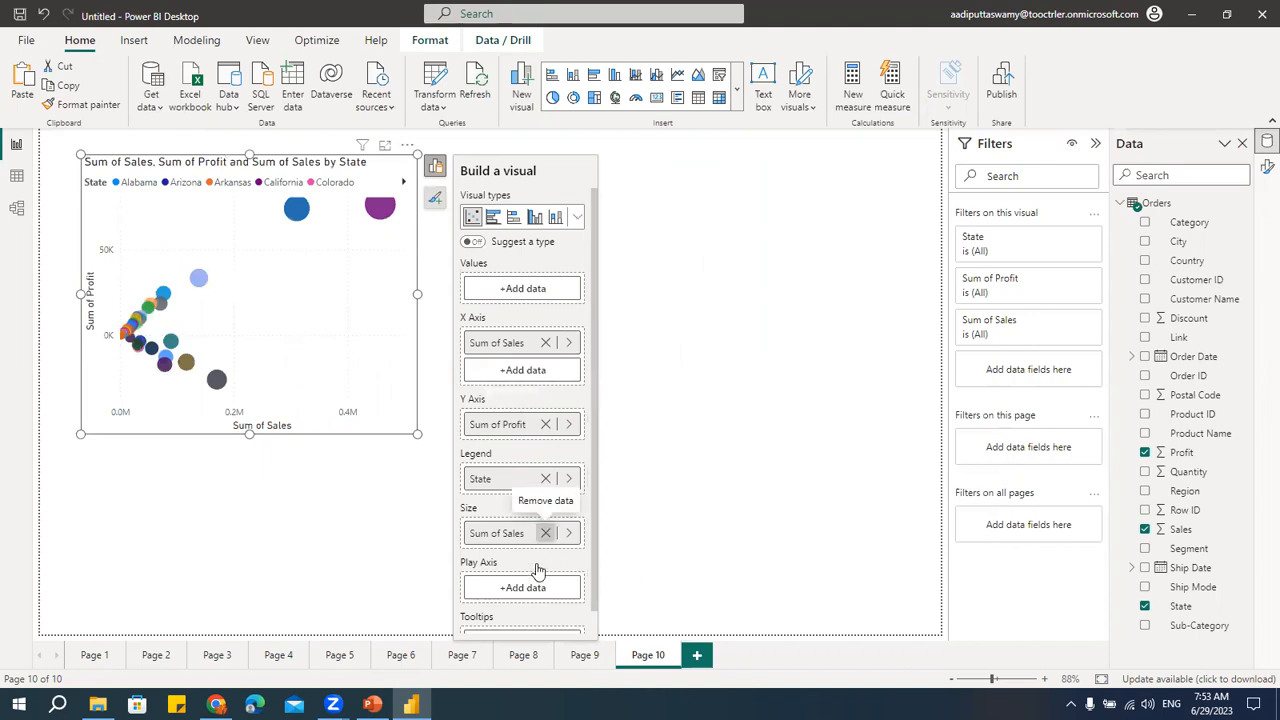
- Remove the Sales field from the scatter chart's bubble size and enlarge the visual
{"action": "left_click", "coordinate": [545, 533]}
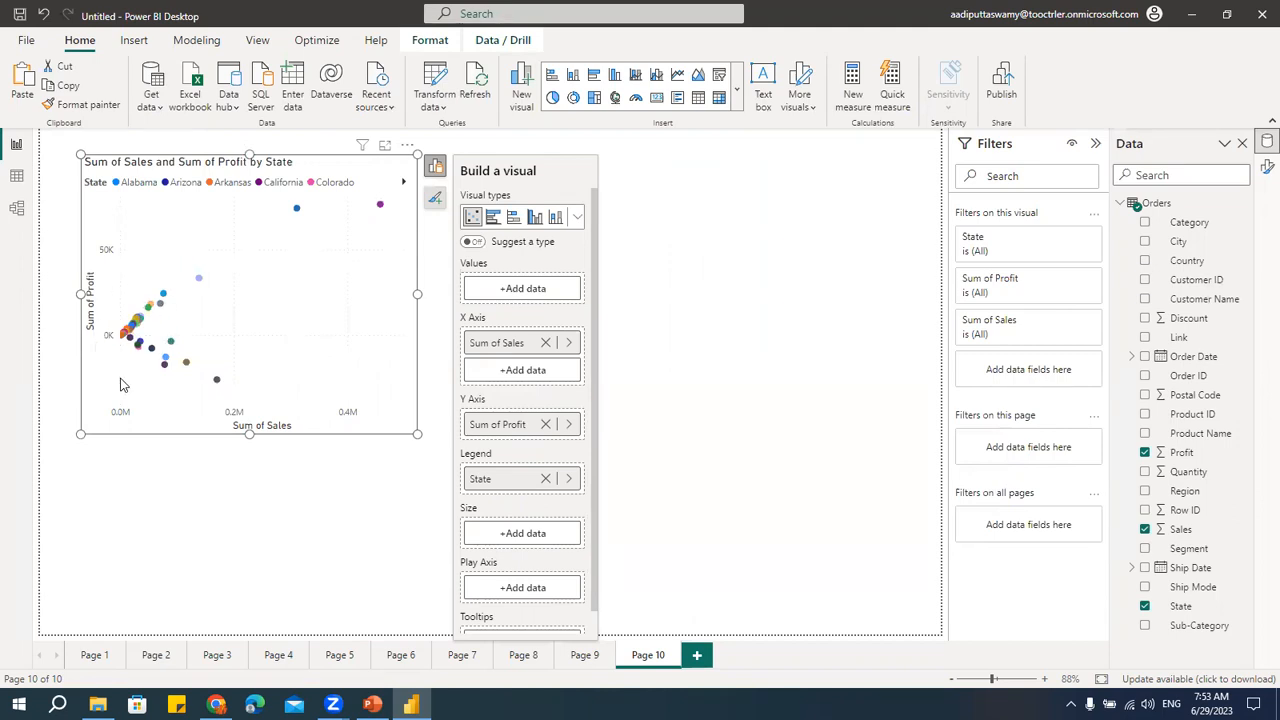
{"action": "left_click_drag", "start_coordinate": [417, 433], "coordinate": [484, 472]}
{"action": "left_click", "coordinate": [568, 510]}
{"action": "mouse_move", "coordinate": [568, 510]}
{"action": "left_mouse_down"}
{"action": "mouse_move", "coordinate": [620, 534]}
{"action": "mouse_move", "coordinate": [589, 546]}
{"action": "mouse_move", "coordinate": [569, 526]}
{"action": "left_mouse_up"}
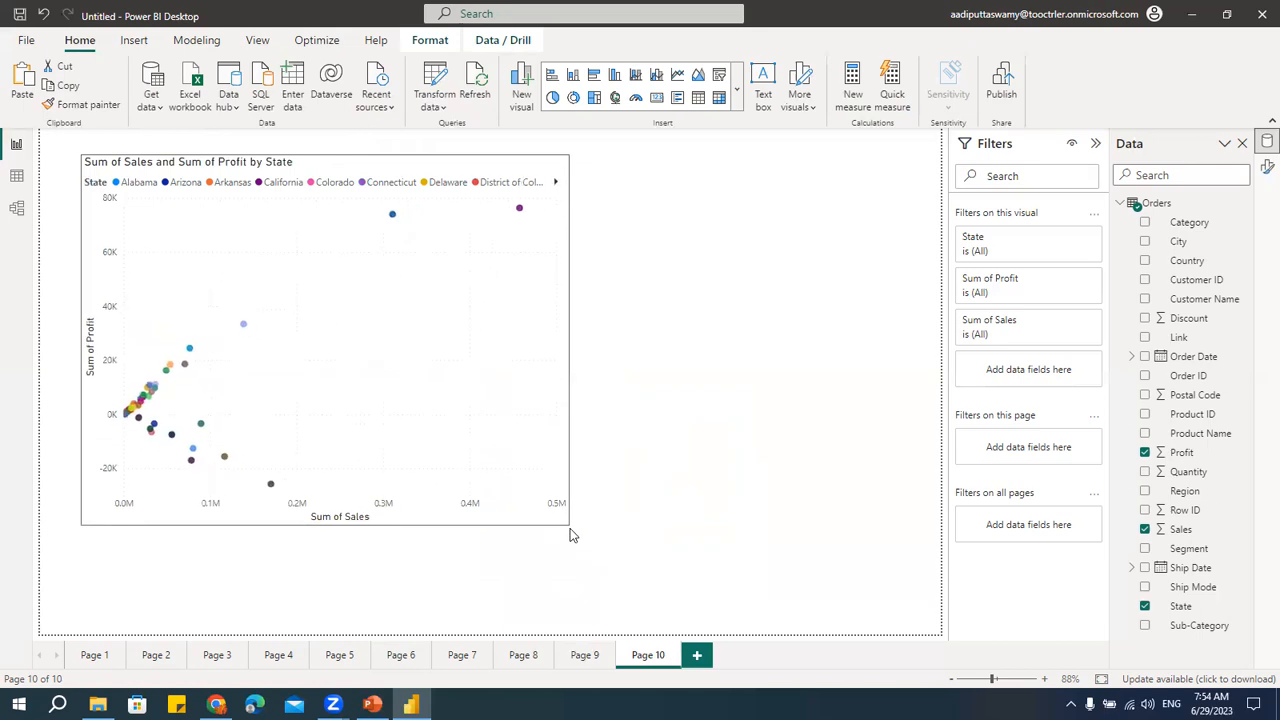
- Turn on the zoom slider for the scatter chart
{"action": "left_click", "coordinate": [520, 286]}
{"action": "left_click", "coordinate": [587, 198]}
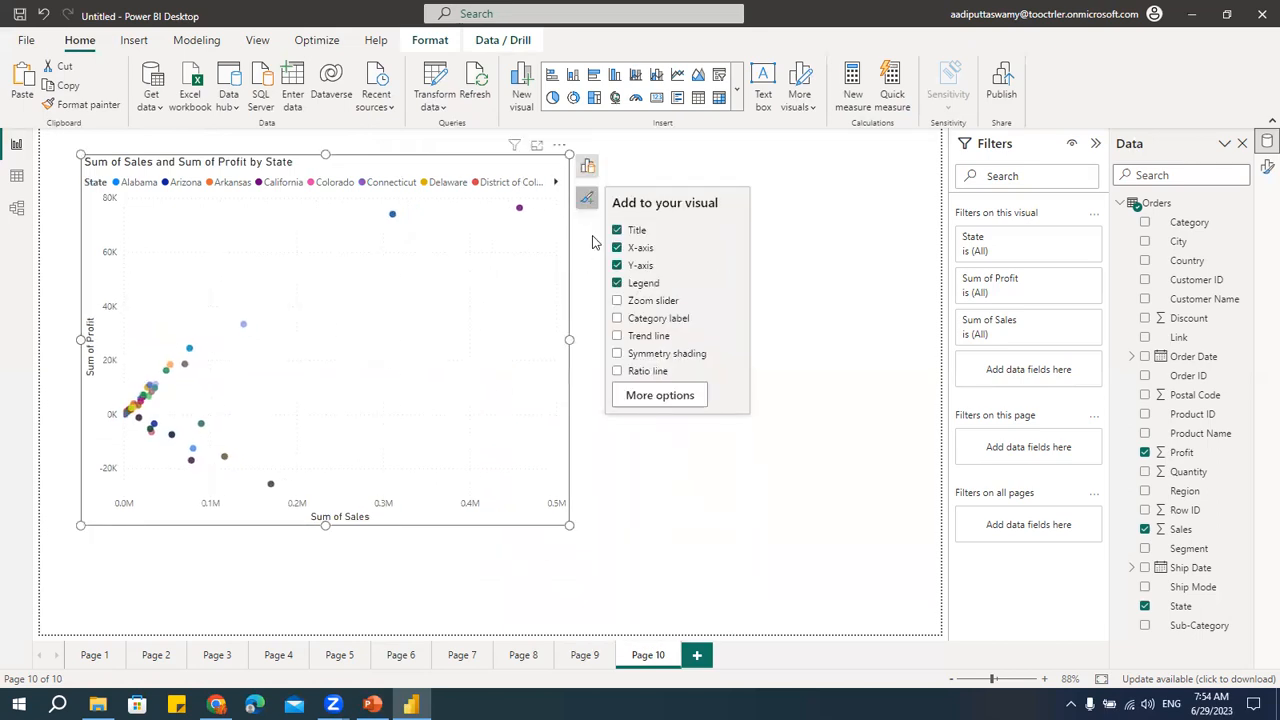
{"action": "left_click", "coordinate": [617, 301]}
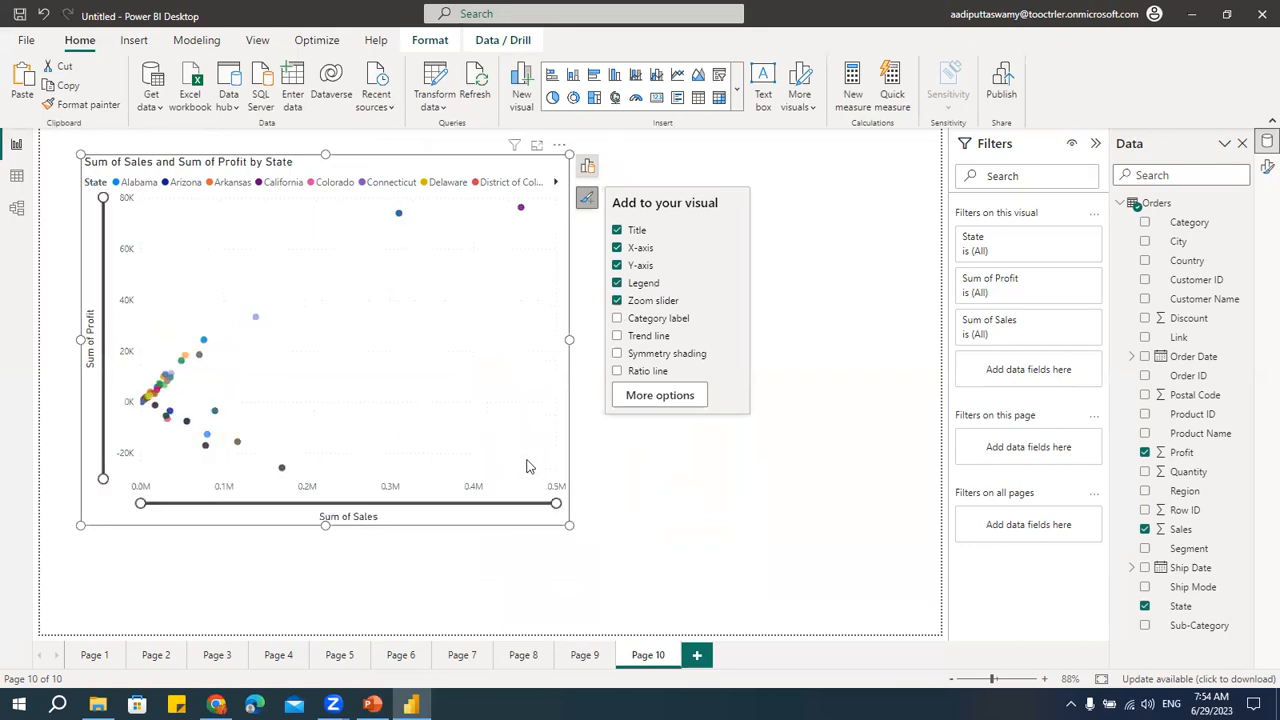
- Narrow both zoom sliders to the clustered low-value states, about 0K to 40K in Sales and -5K to 15K in Profit
{"action": "left_click_drag", "start_coordinate": [102, 199], "coordinate": [109, 268]}
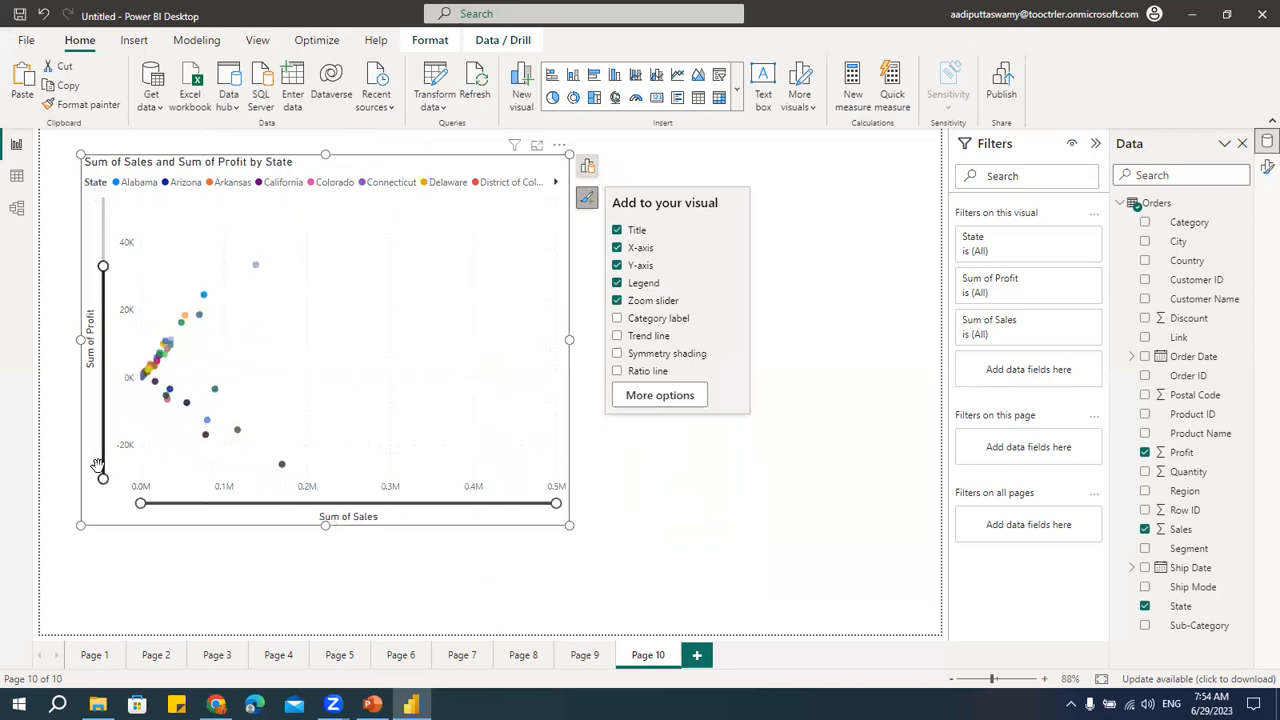
{"action": "left_click_drag", "start_coordinate": [103, 477], "coordinate": [104, 440]}
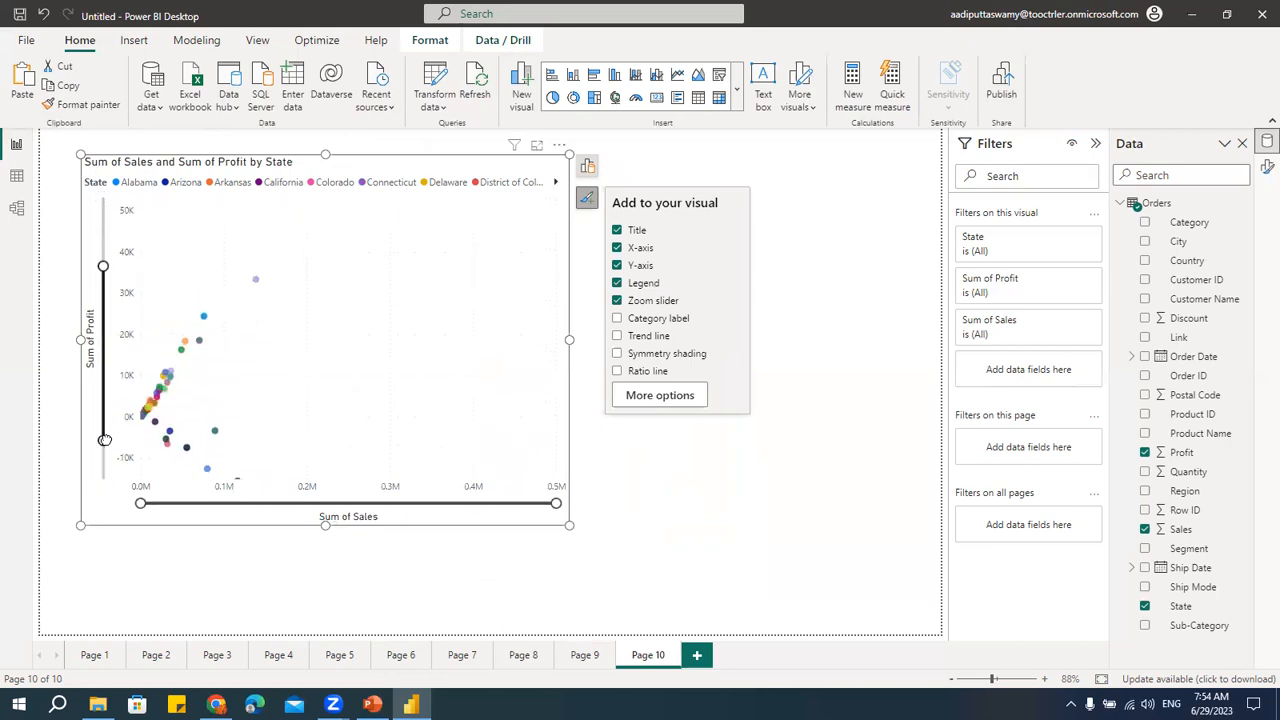
{"action": "left_click_drag", "start_coordinate": [106, 312], "coordinate": [106, 337]}
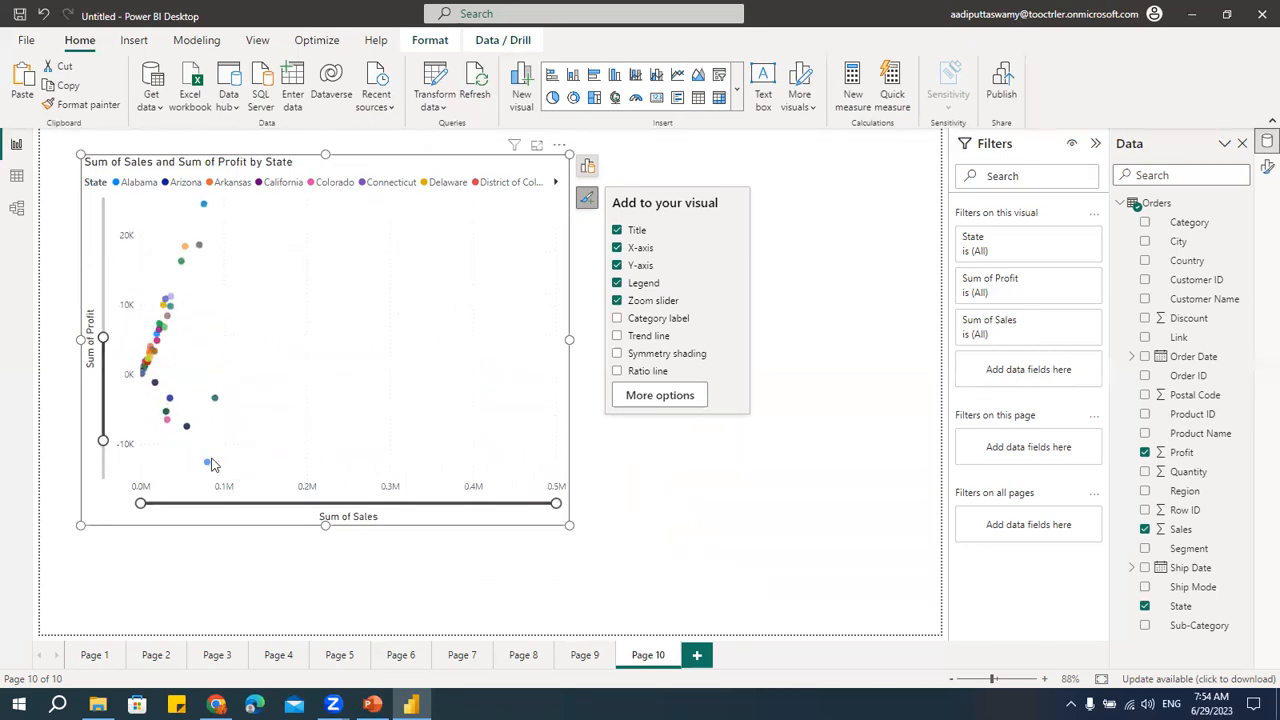
{"action": "left_click_drag", "start_coordinate": [557, 504], "coordinate": [57, 506]}
{"action": "left_click_drag", "start_coordinate": [178, 503], "coordinate": [175, 503]}
{"action": "left_click_drag", "start_coordinate": [102, 430], "coordinate": [102, 420]}
{"action": "left_click_drag", "start_coordinate": [101, 335], "coordinate": [102, 352]}
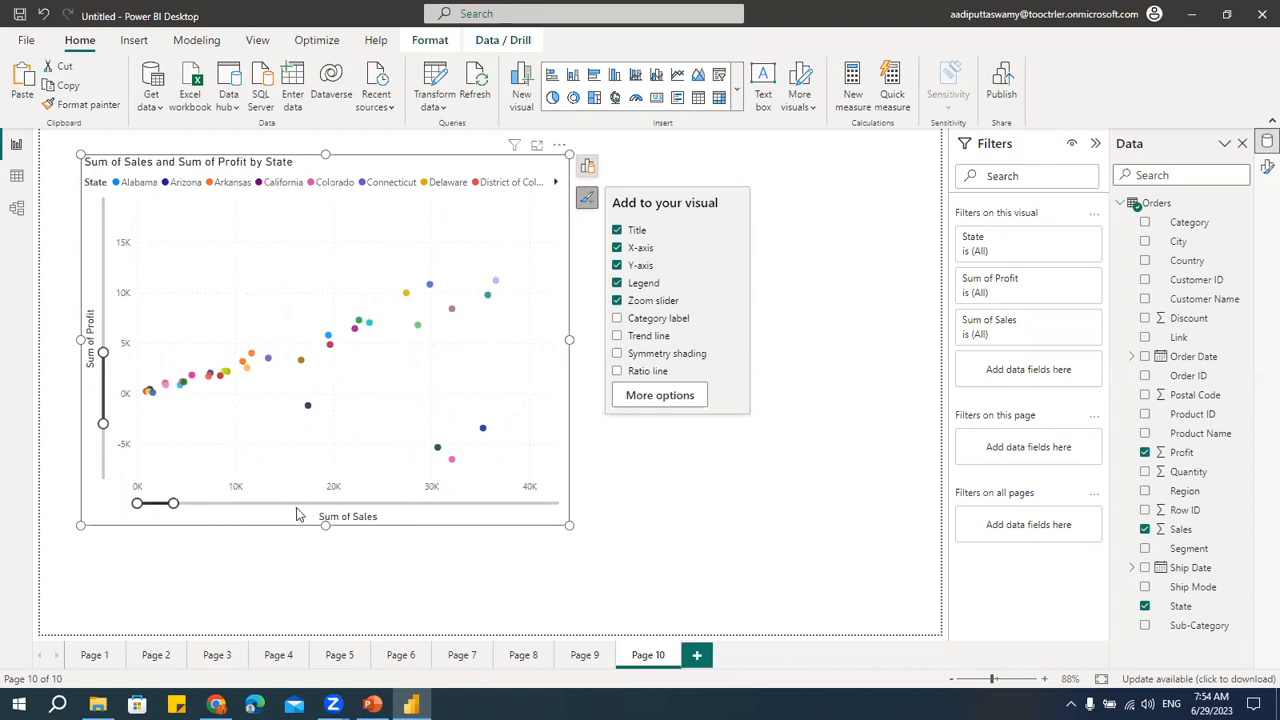
- On Page 1, turn on the zoom slider for the stacked bar chart of Sales by Sub-Category and Segment
{"action": "left_click", "coordinate": [95, 655]}
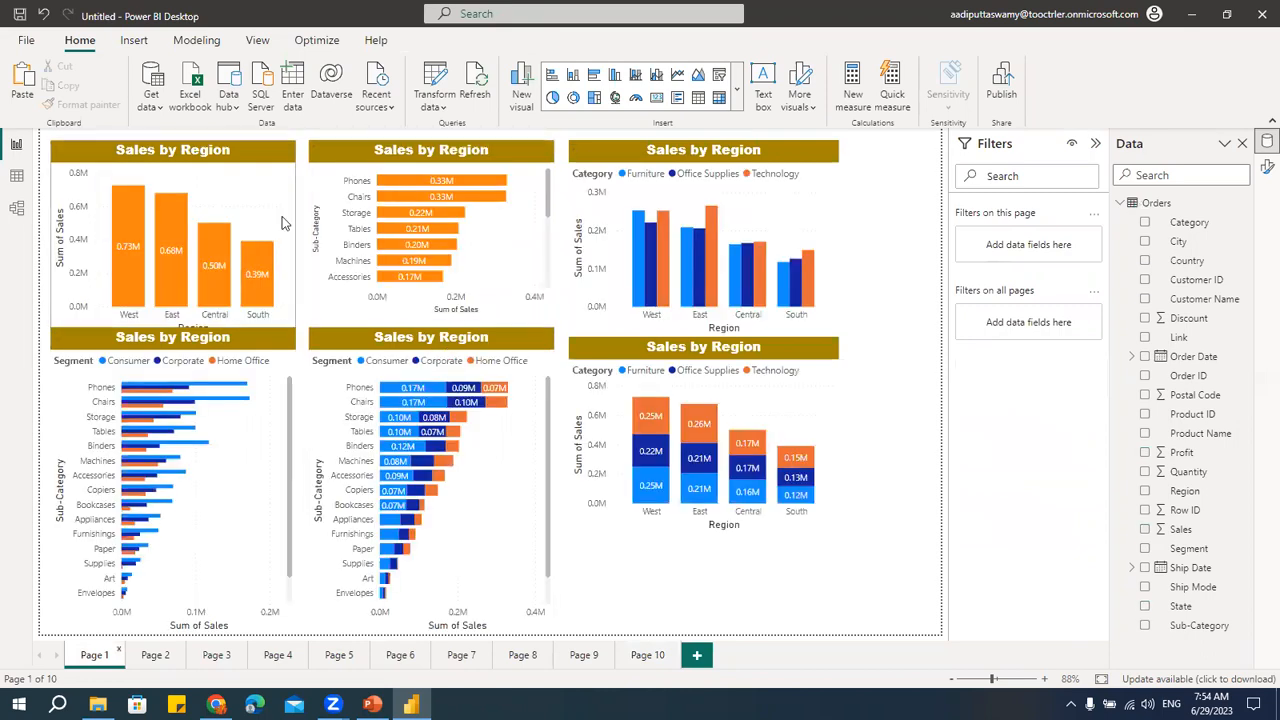
{"action": "left_click", "coordinate": [529, 444]}
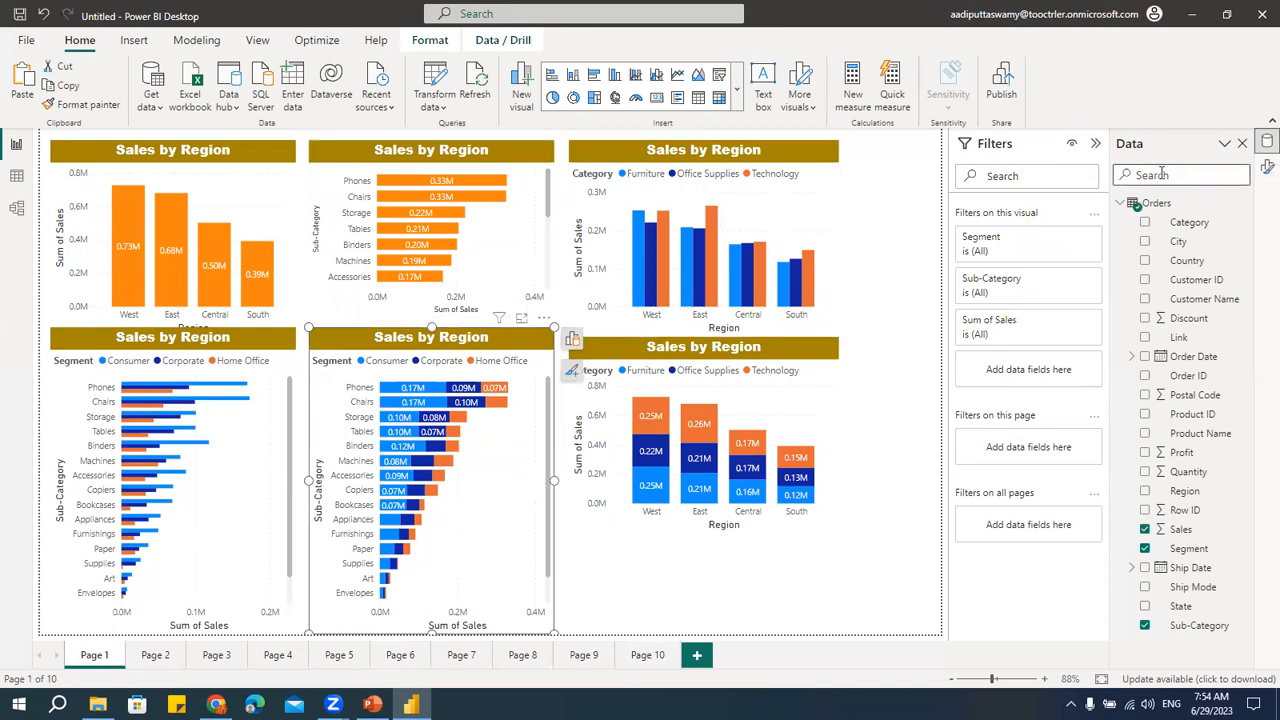
{"action": "left_click", "coordinate": [1267, 167]}
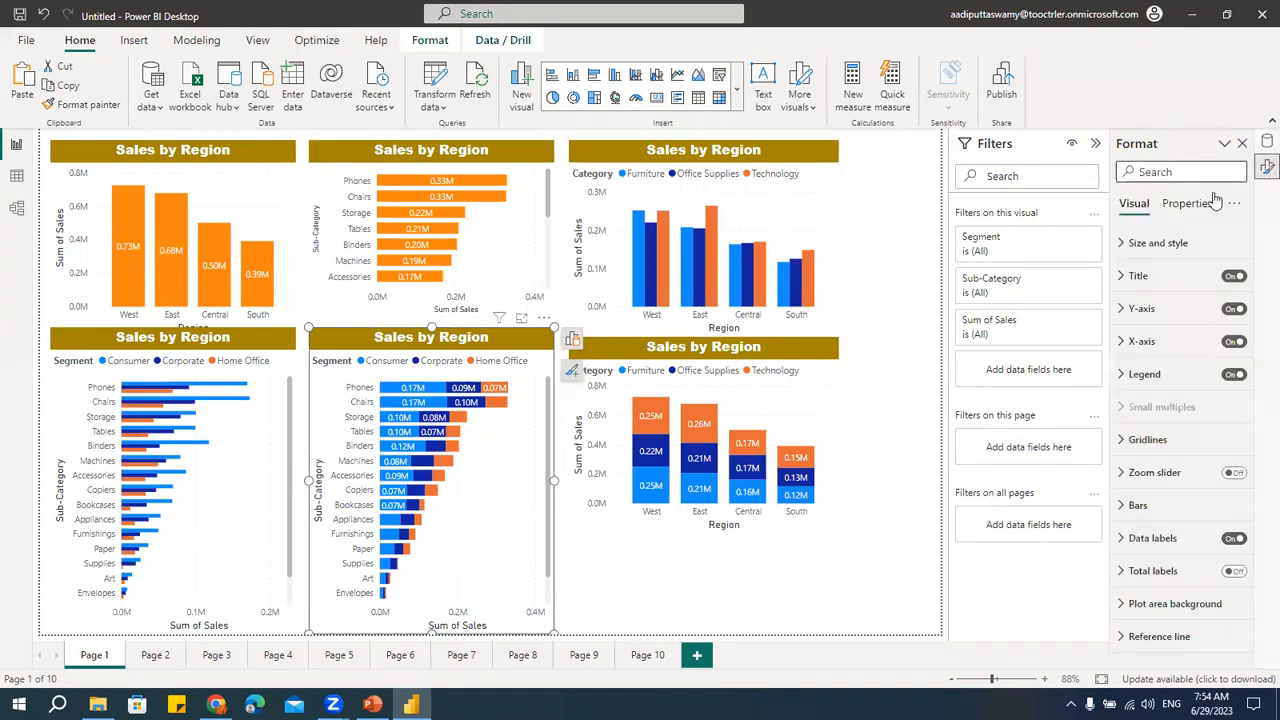
{"action": "left_click", "coordinate": [1125, 476]}
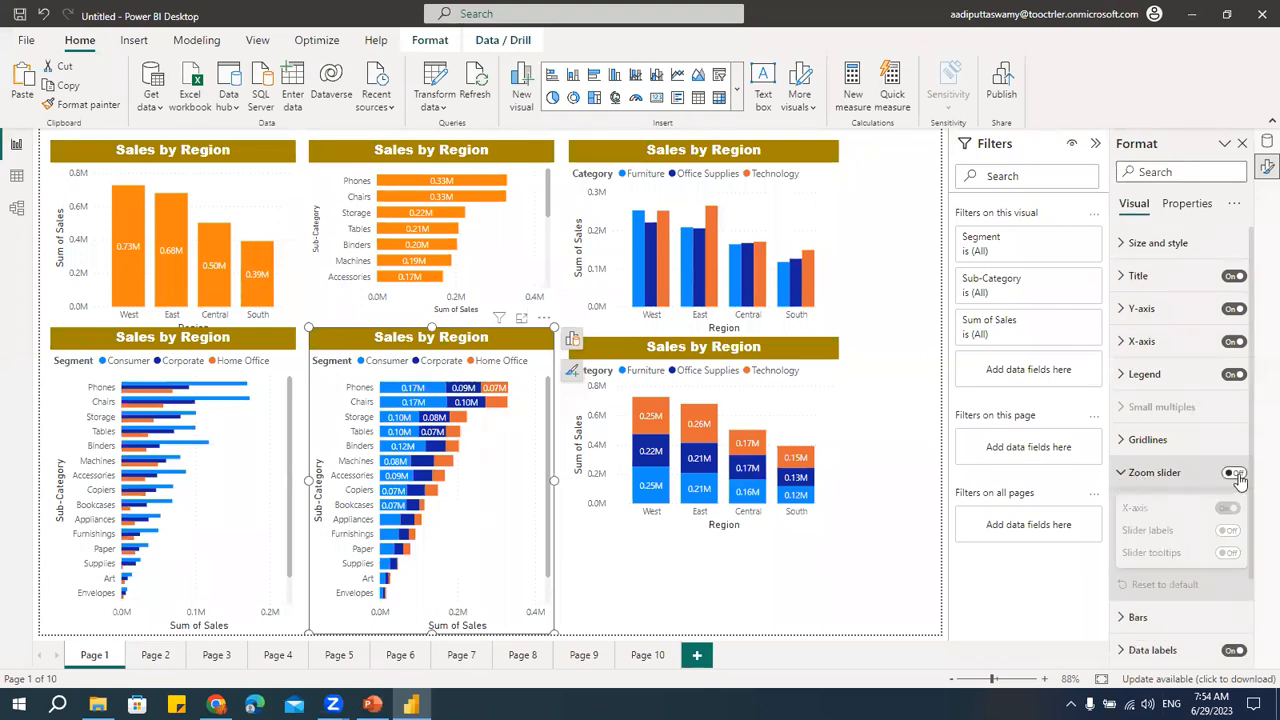
{"action": "left_click", "coordinate": [1234, 474]}
- Narrow the stacked bar chart's zoom range to examine the smallest sub-categories, and restore the full Sales range
{"action": "left_click_drag", "start_coordinate": [484, 612], "coordinate": [454, 612]}
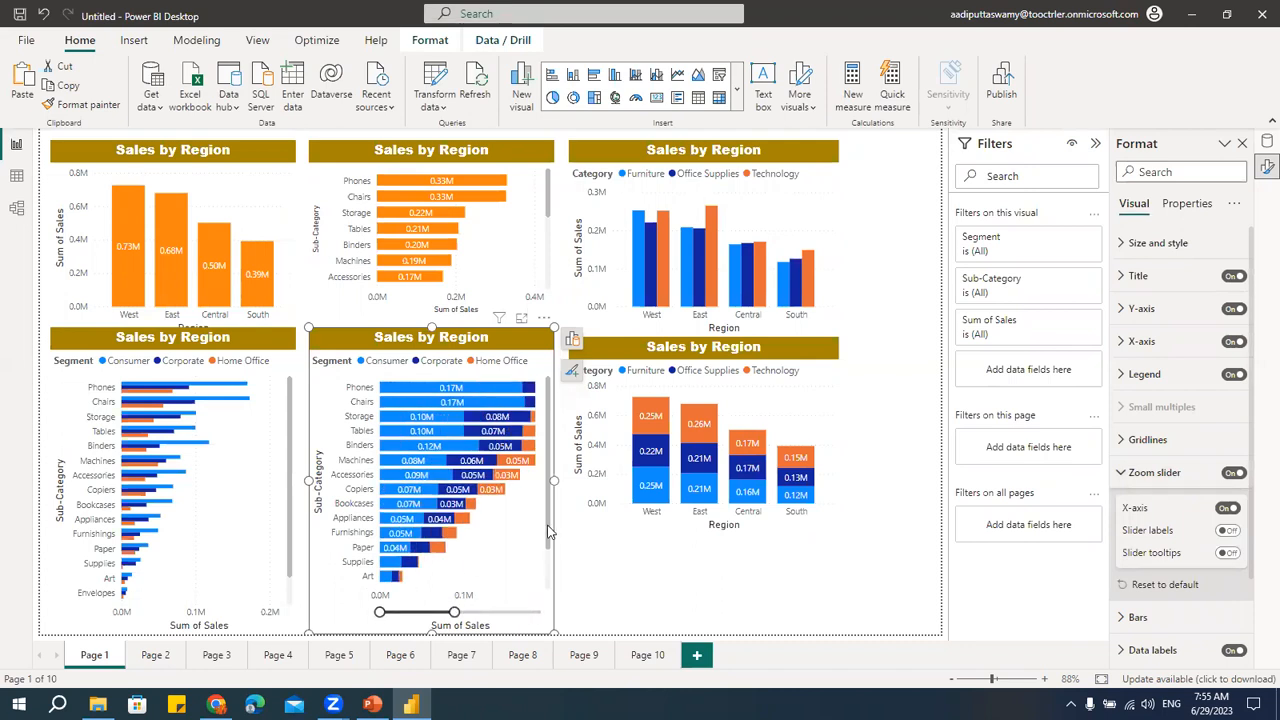
{"action": "scroll", "coordinate": [552, 580], "scroll_direction": "down", "scroll_amount": 1}
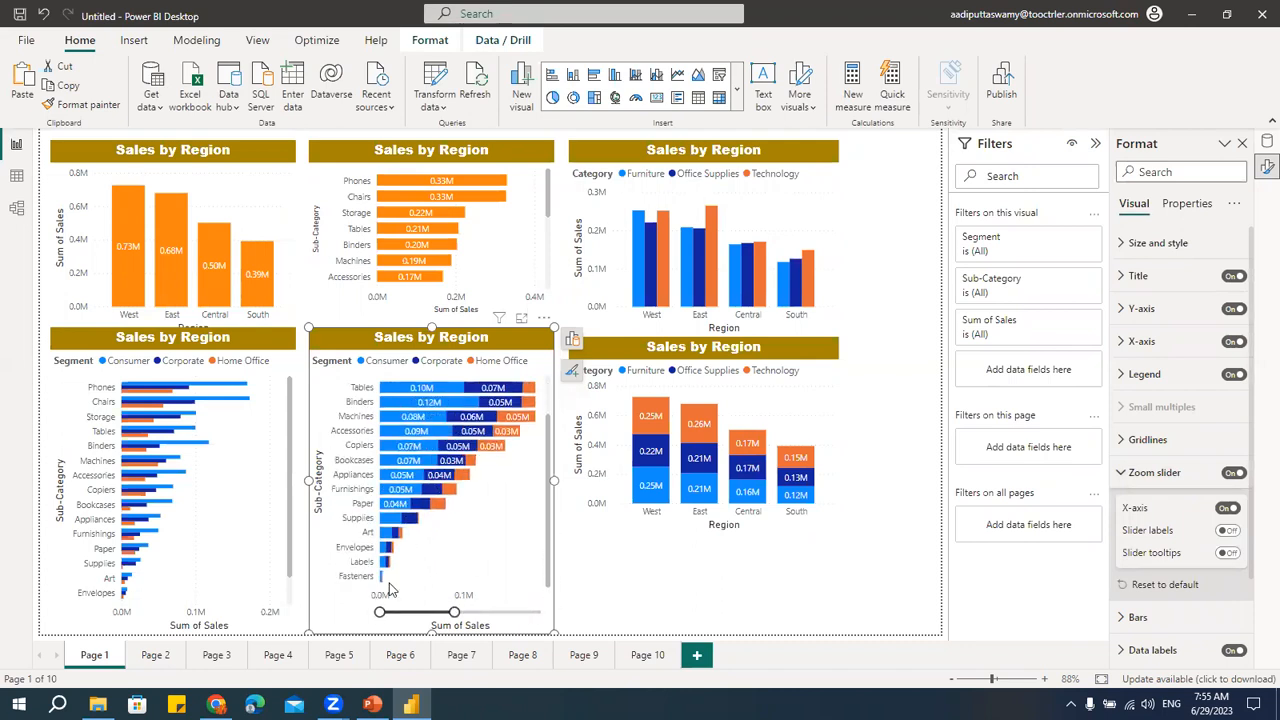
{"action": "left_click_drag", "start_coordinate": [454, 612], "coordinate": [397, 612]}
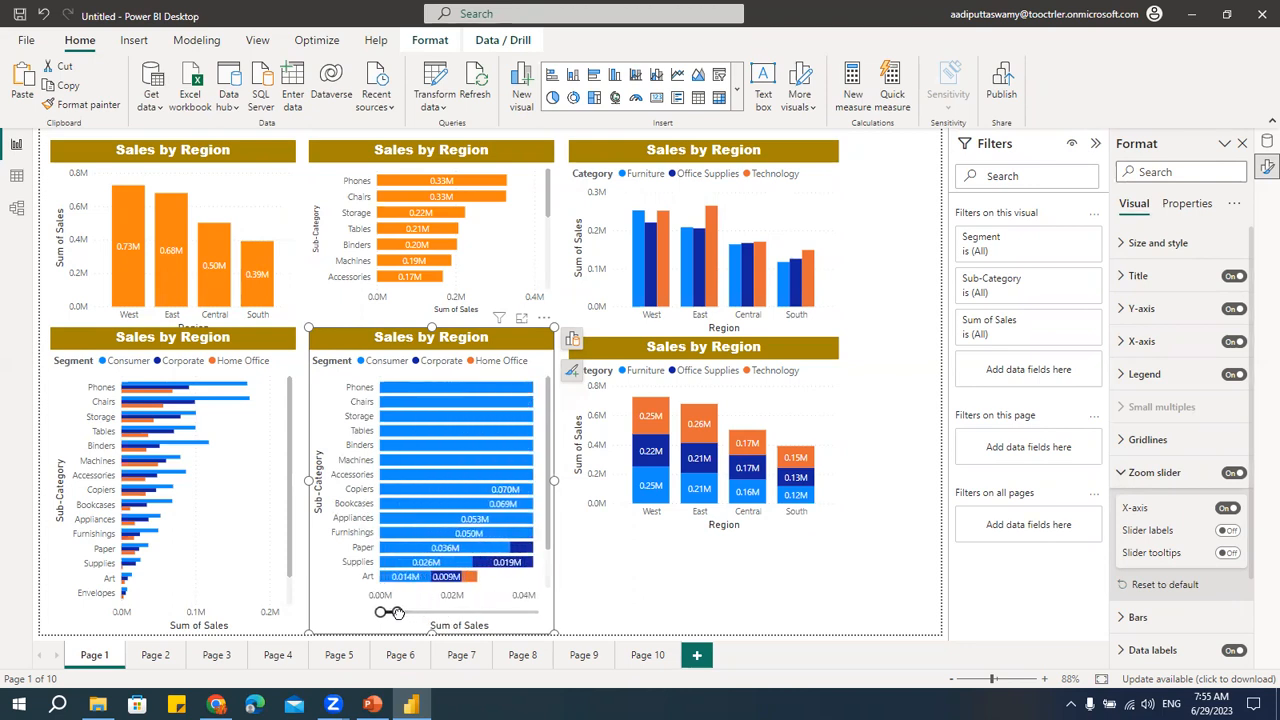
{"action": "scroll", "coordinate": [416, 520], "scroll_direction": "down", "scroll_amount": 1}
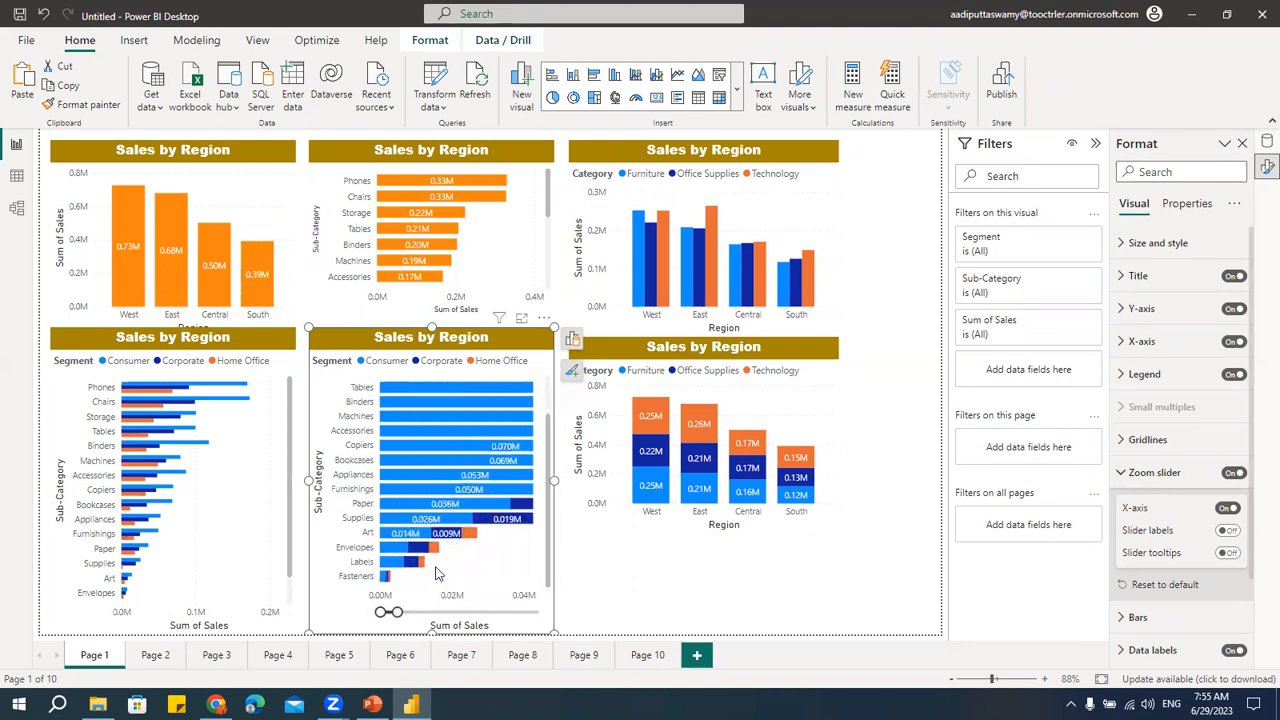
{"action": "left_click_drag", "start_coordinate": [397, 612], "coordinate": [393, 612]}
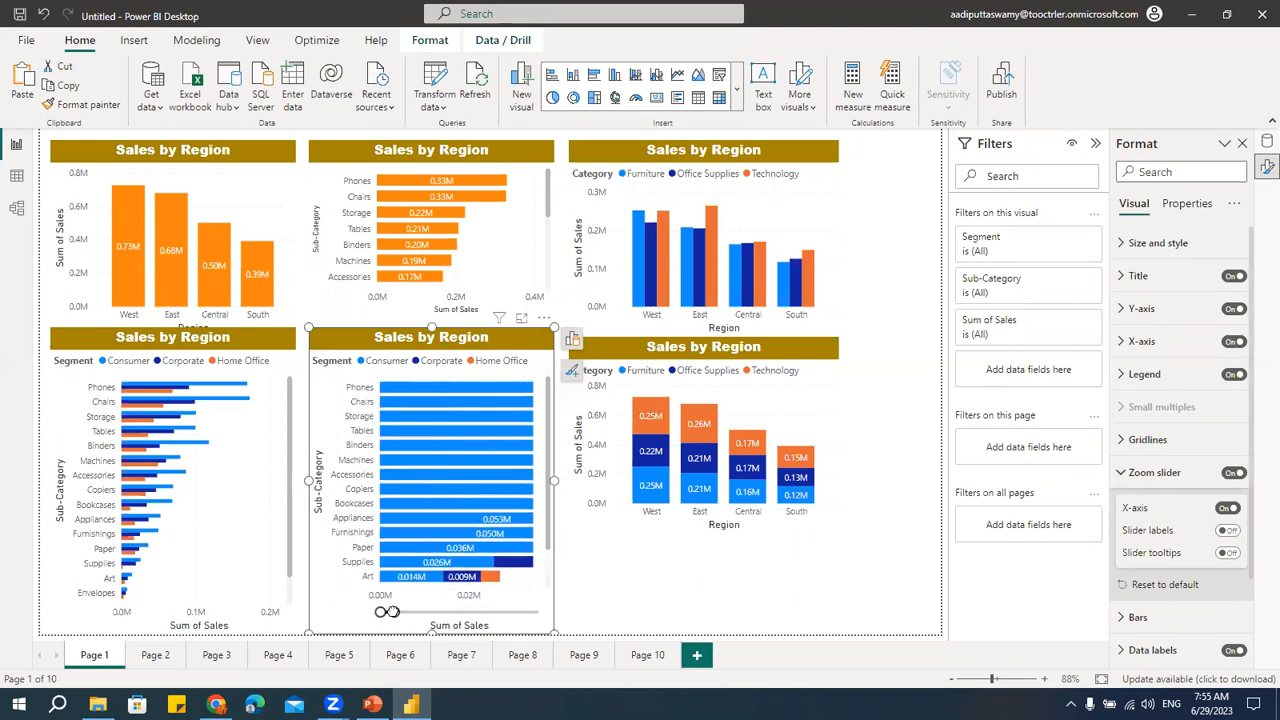
{"action": "scroll", "coordinate": [437, 529], "scroll_direction": "down", "scroll_amount": 1}
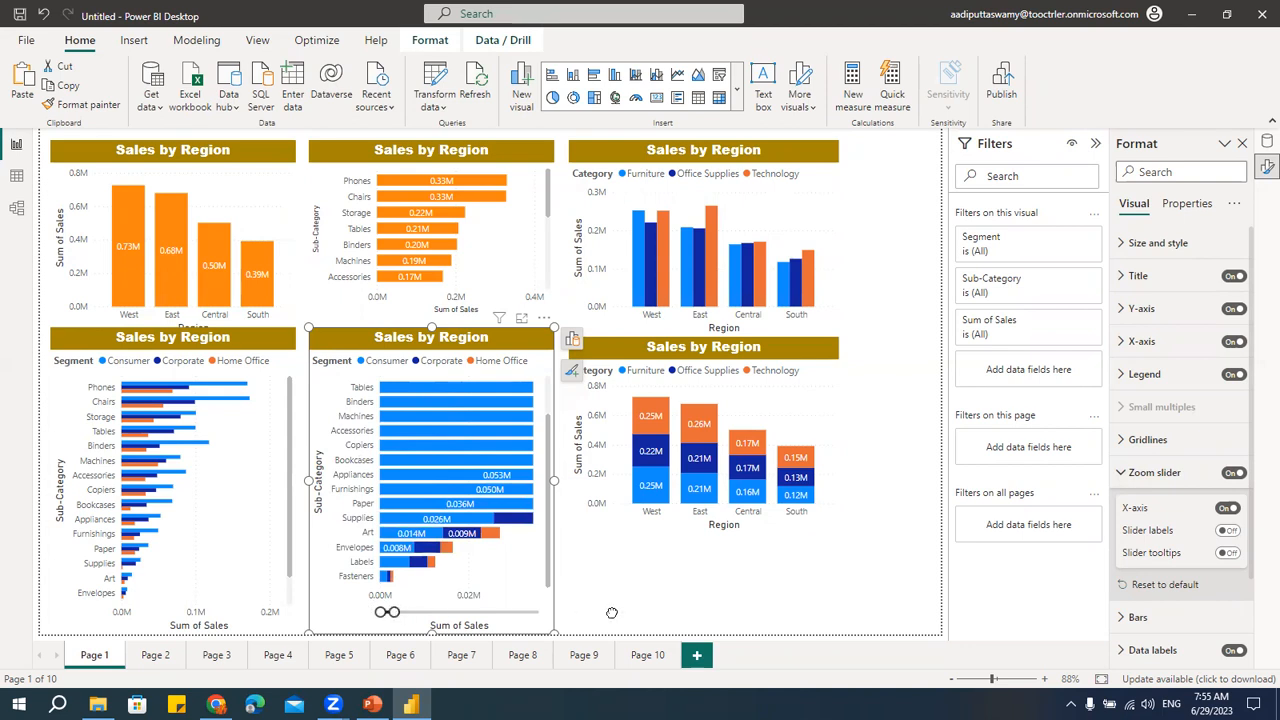
{"action": "left_click_drag", "start_coordinate": [394, 612], "coordinate": [612, 613]}
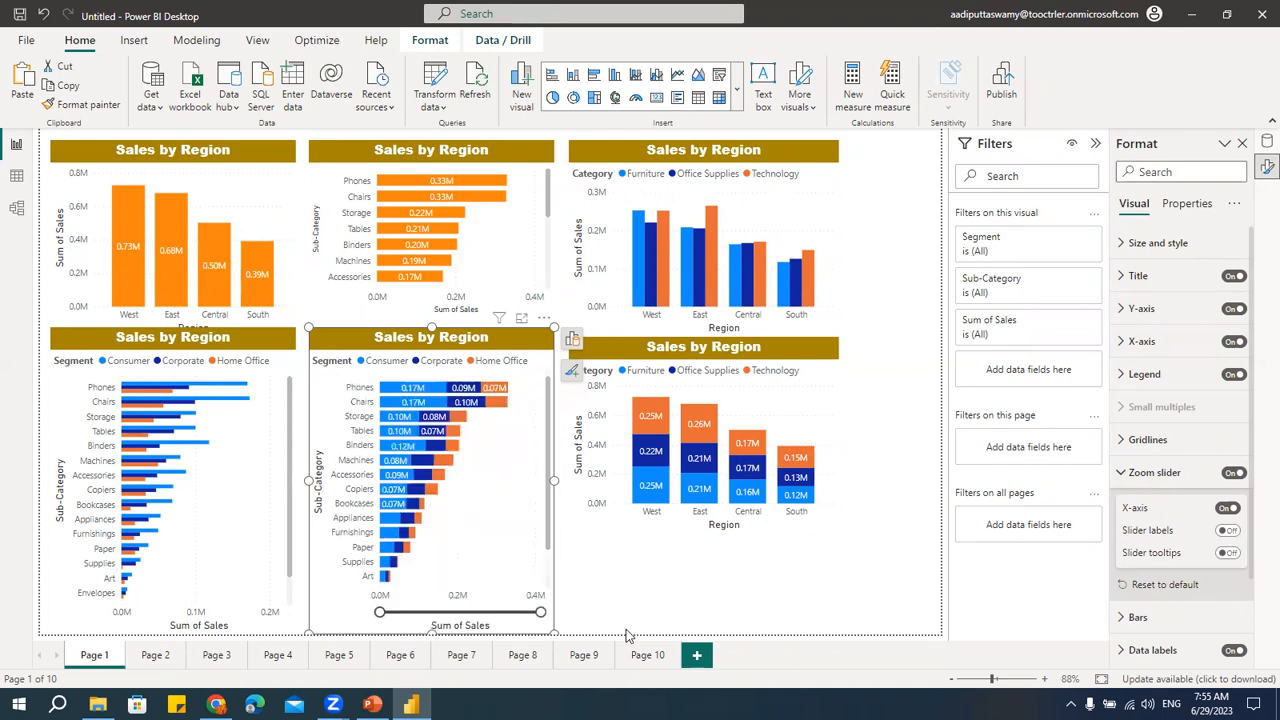
{"action": "left_click", "coordinate": [758, 598]}
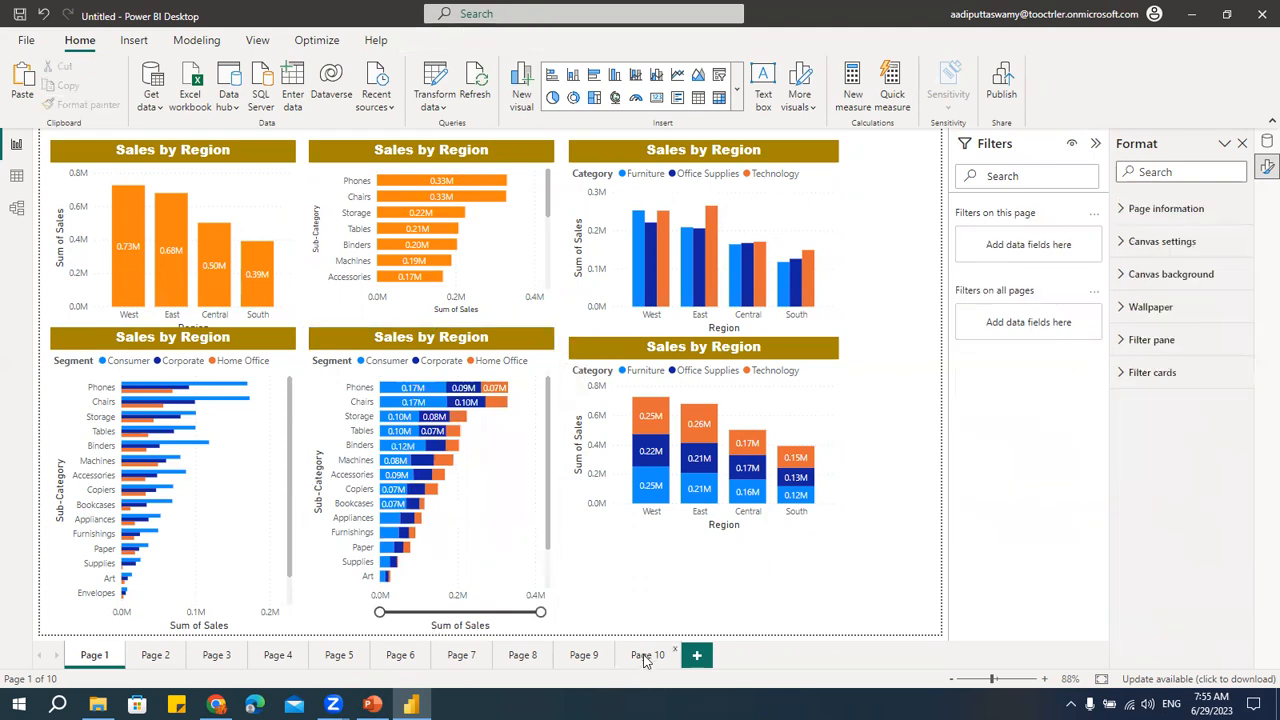
- Return to Page 10 and look over the gallery of available visual types
{"action": "left_click", "coordinate": [645, 655]}
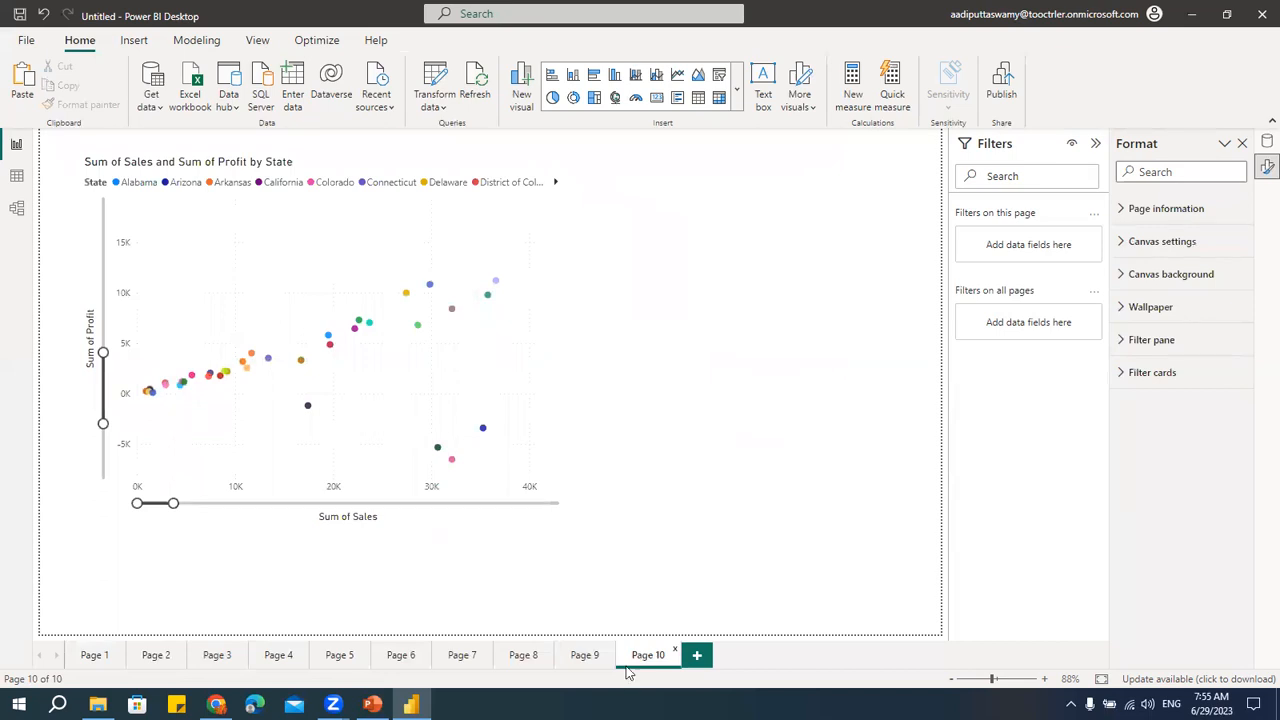
{"action": "left_click", "coordinate": [737, 98]}
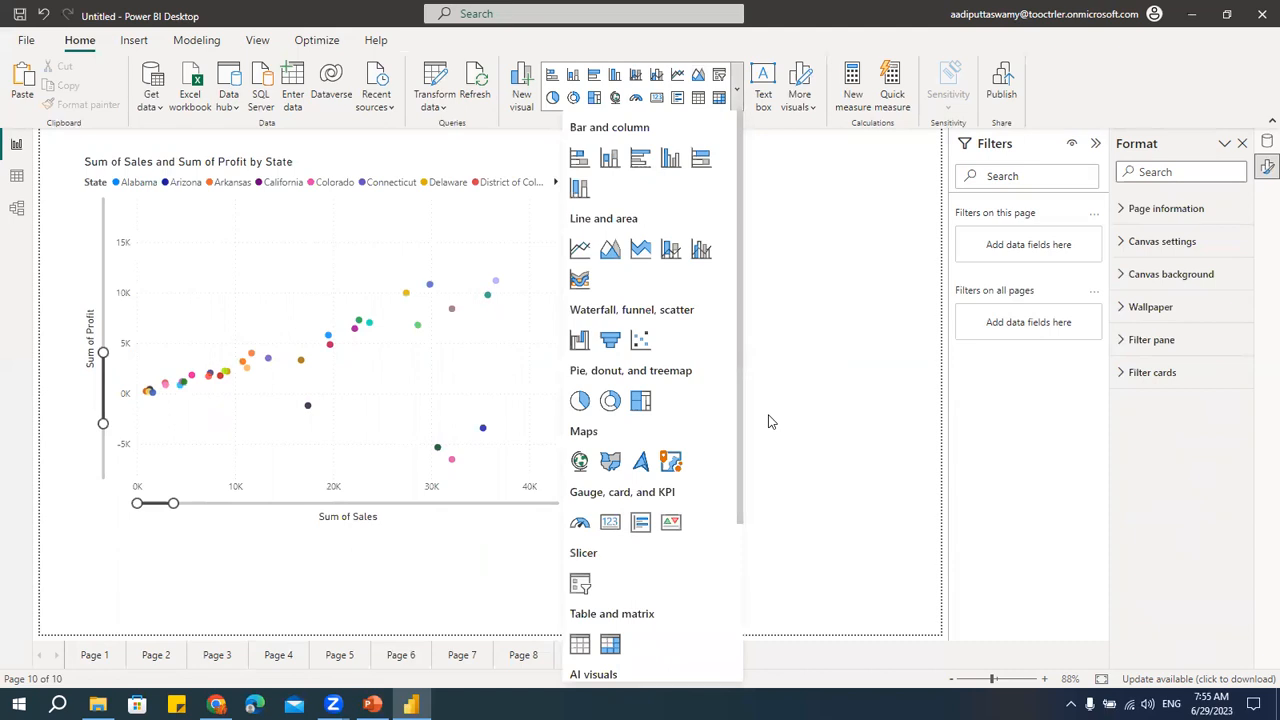
{"action": "left_click", "coordinate": [829, 343]}
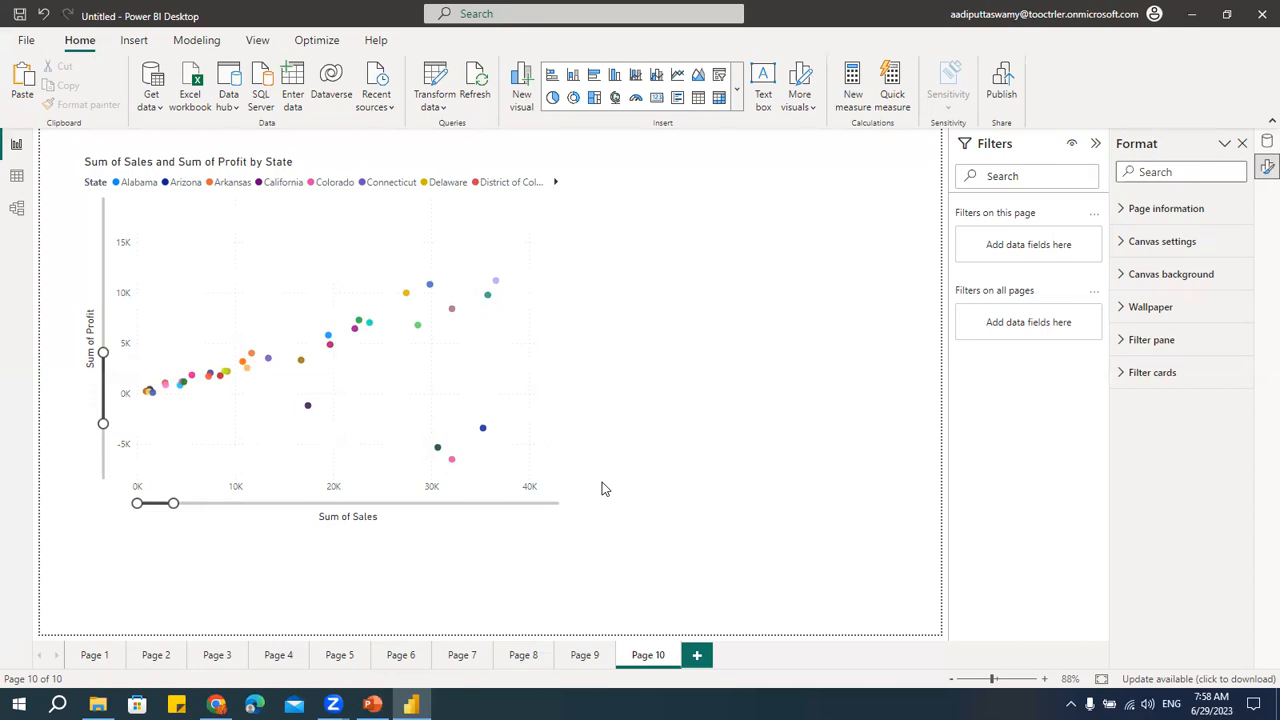
- Review the visuals on Pages 7 through 10 and examine the scatter chart's field assignments and data points
{"action": "left_click", "coordinate": [461, 660]}
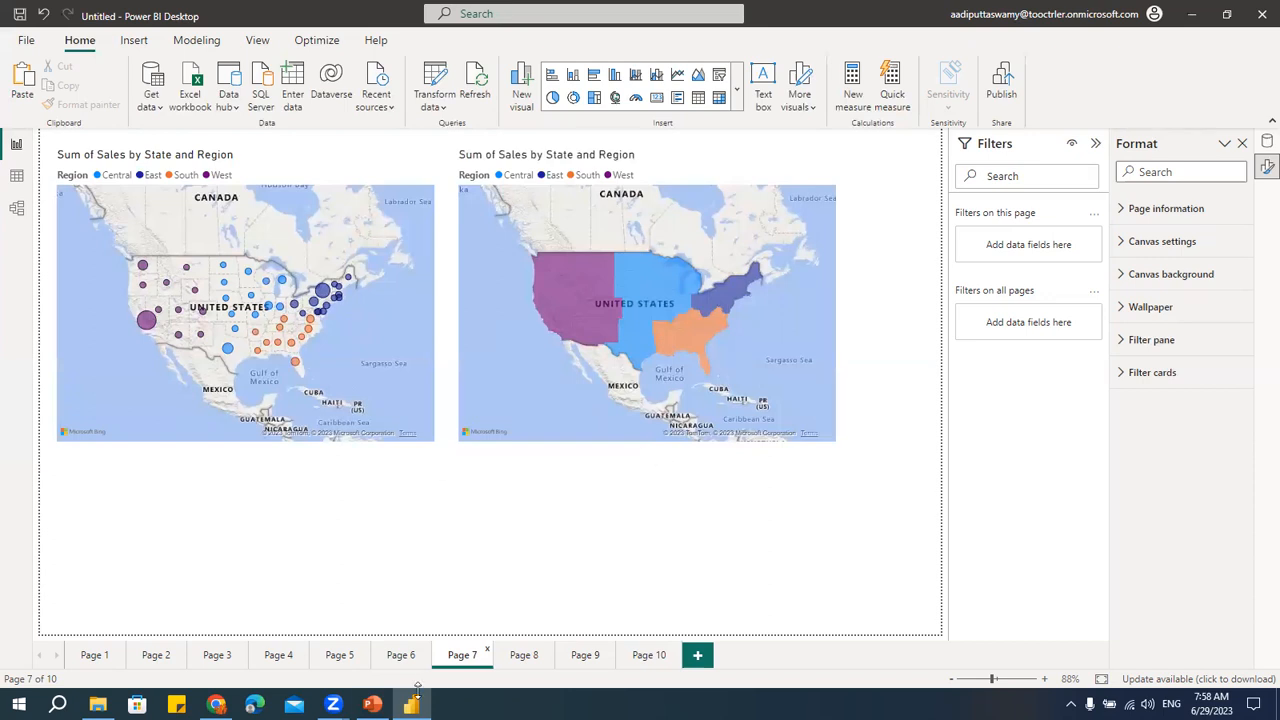
{"action": "left_click", "coordinate": [532, 662]}
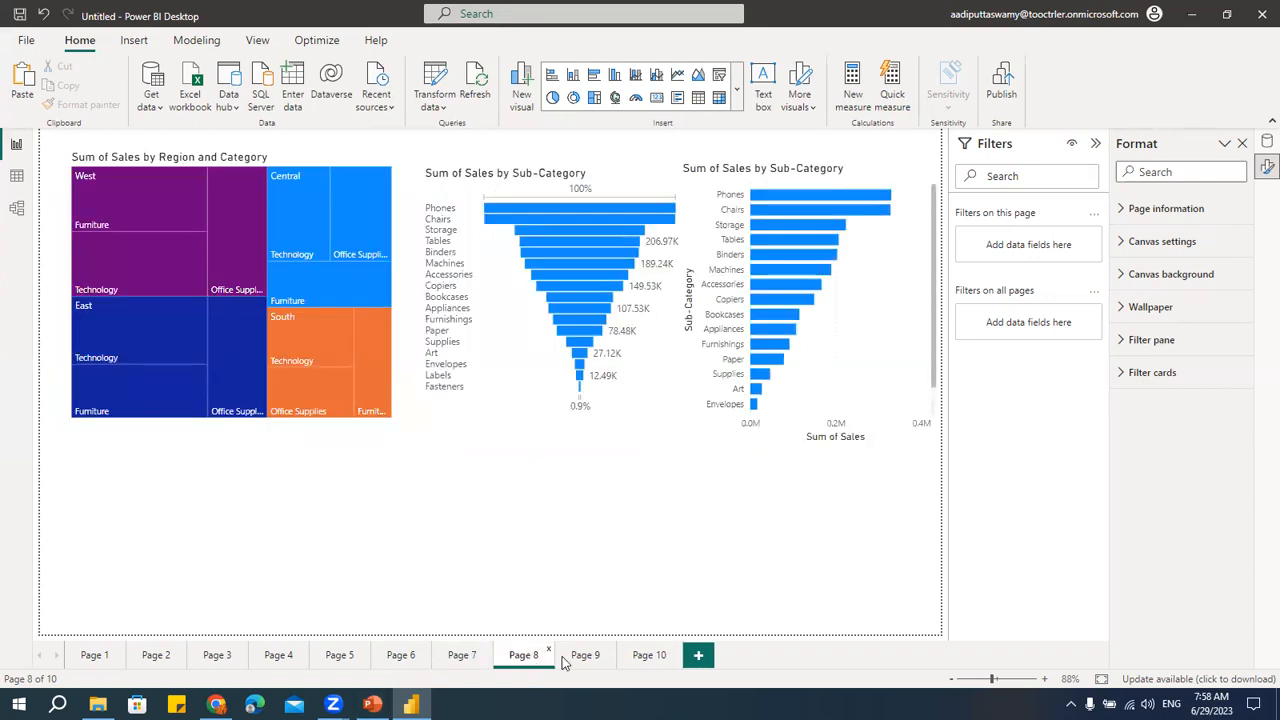
{"action": "left_click", "coordinate": [578, 660]}
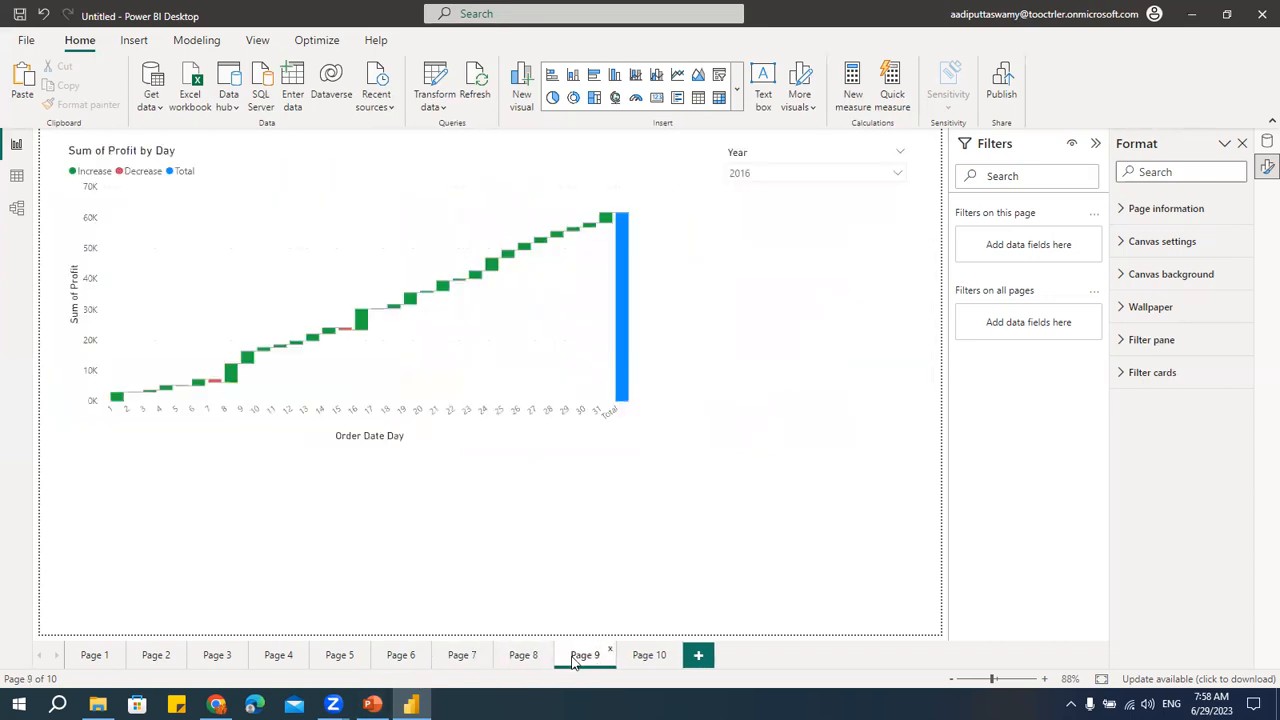
{"action": "left_click", "coordinate": [642, 660]}
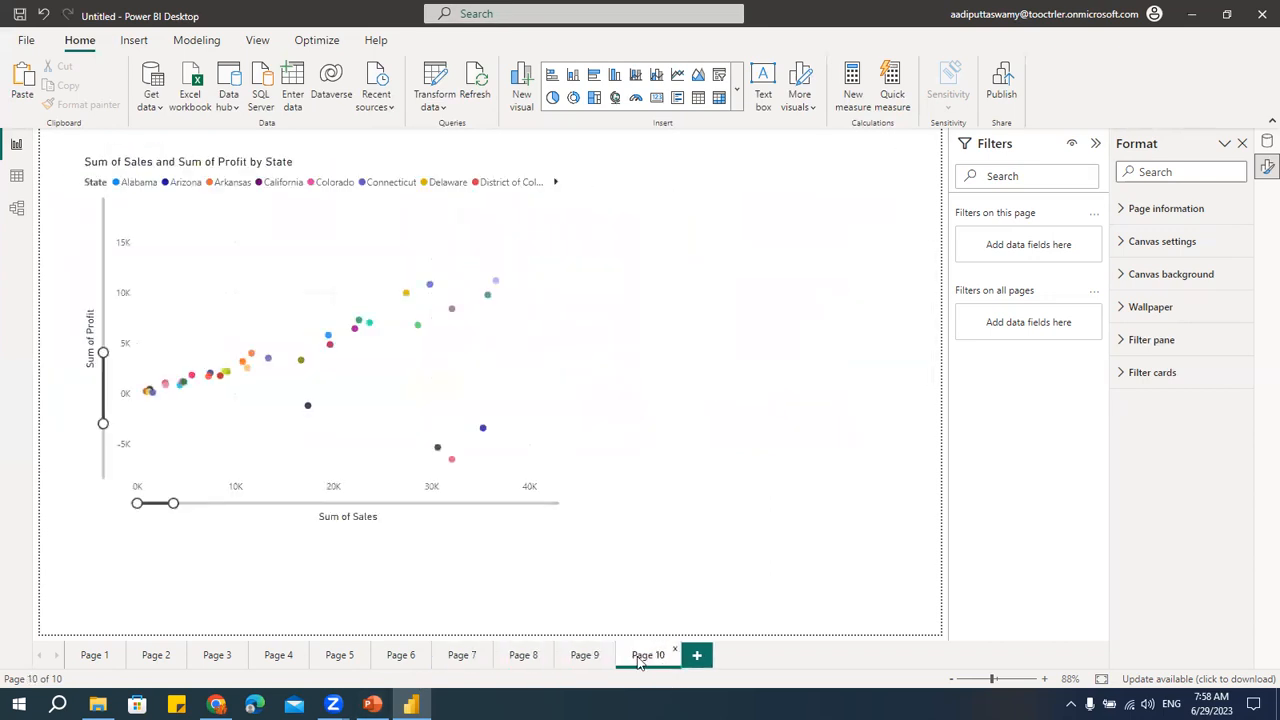
{"action": "left_click", "coordinate": [552, 312]}
{"action": "left_click", "coordinate": [587, 165]}
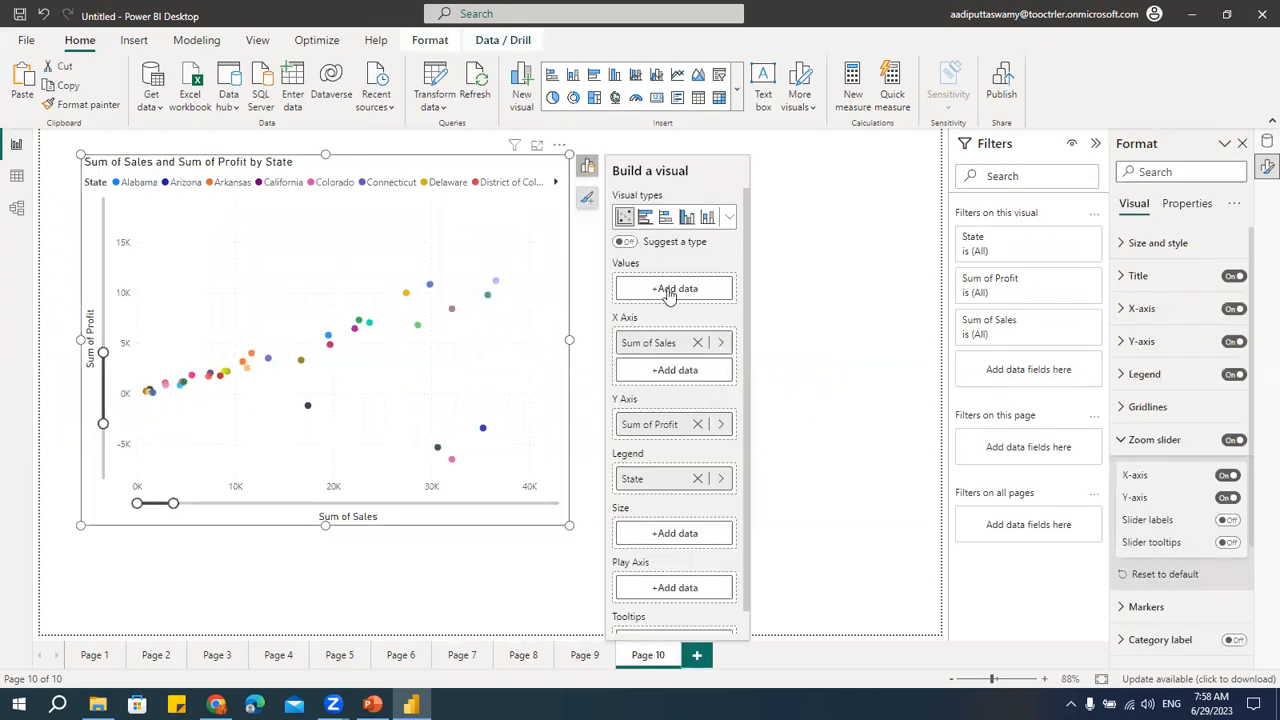
{"action": "scroll", "coordinate": [651, 437], "scroll_direction": "down", "scroll_amount": 1}
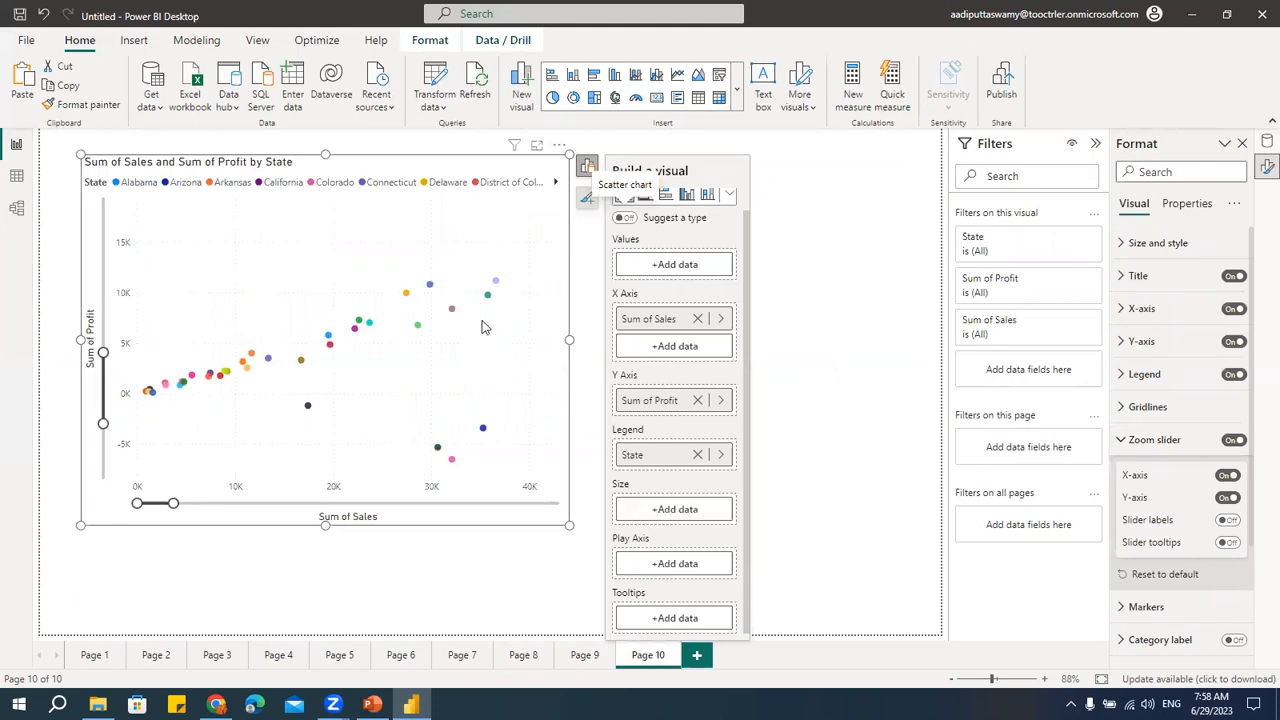
{"action": "mouse_move", "coordinate": [453, 313]}
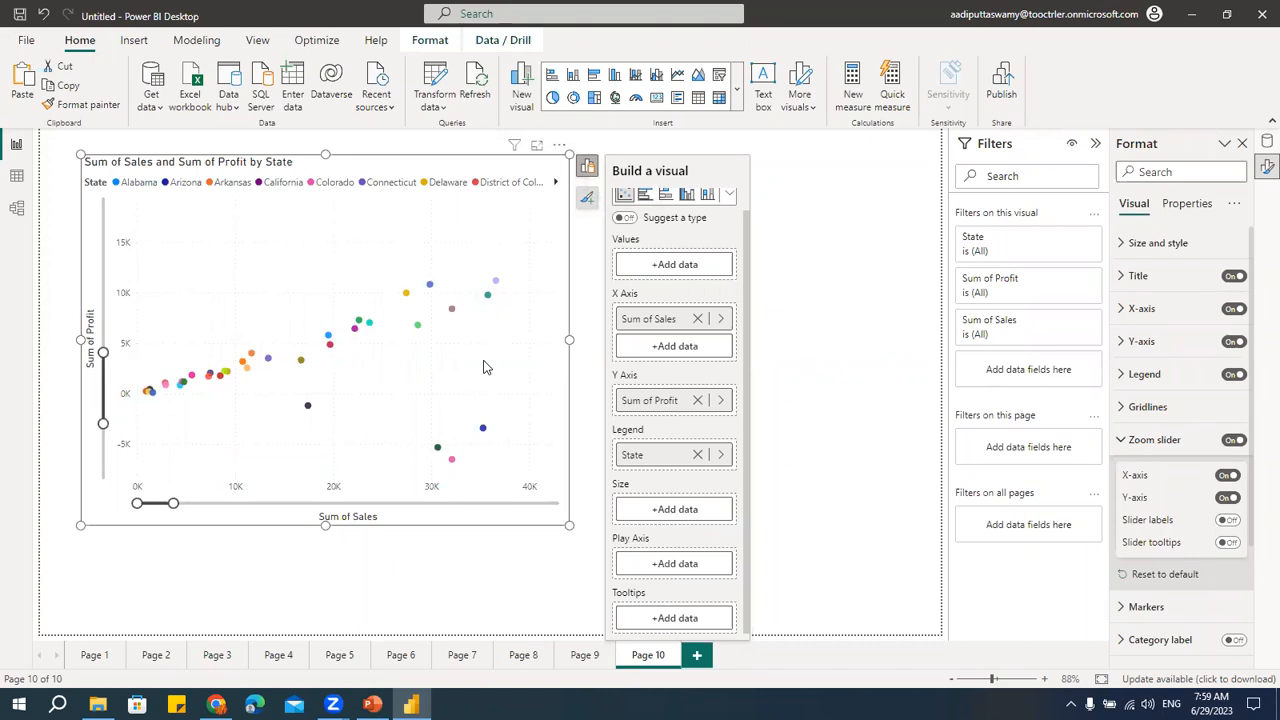
- Look through the whole list of visual types, including the KPI, AI visuals and Other groups
{"action": "left_click", "coordinate": [737, 90]}
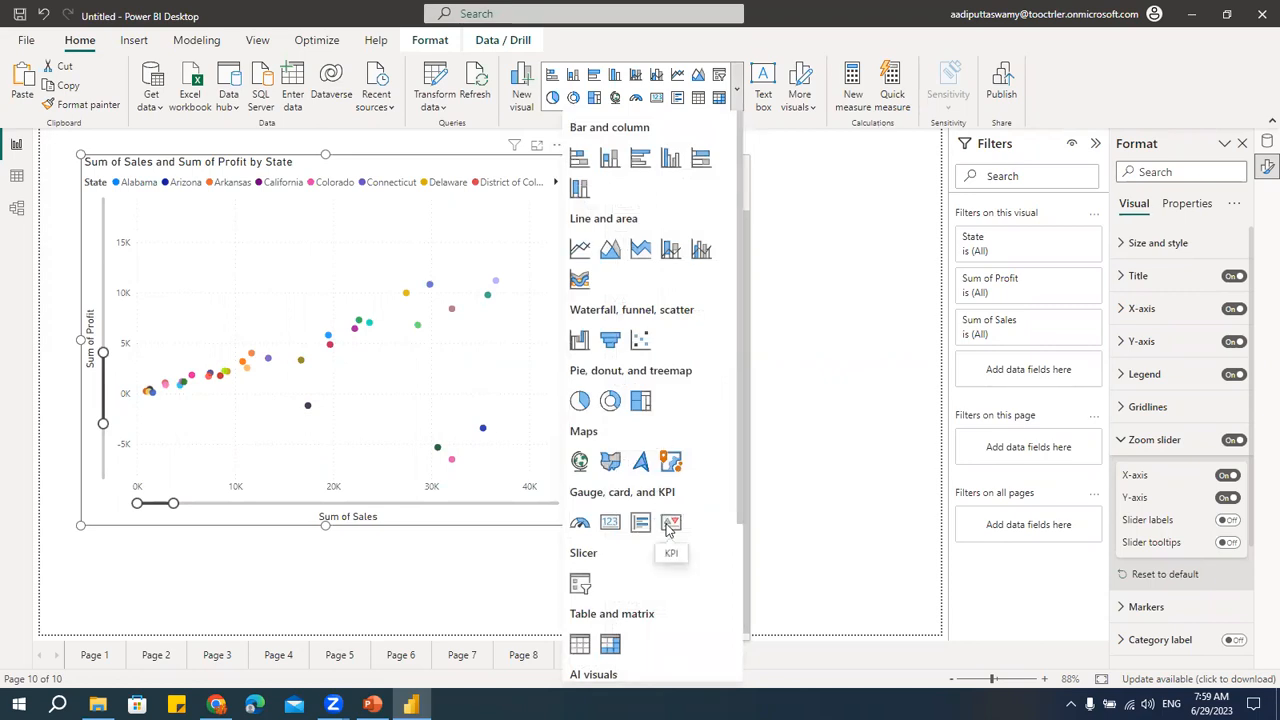
{"action": "scroll", "coordinate": [670, 530], "scroll_direction": "down", "scroll_amount": 3}
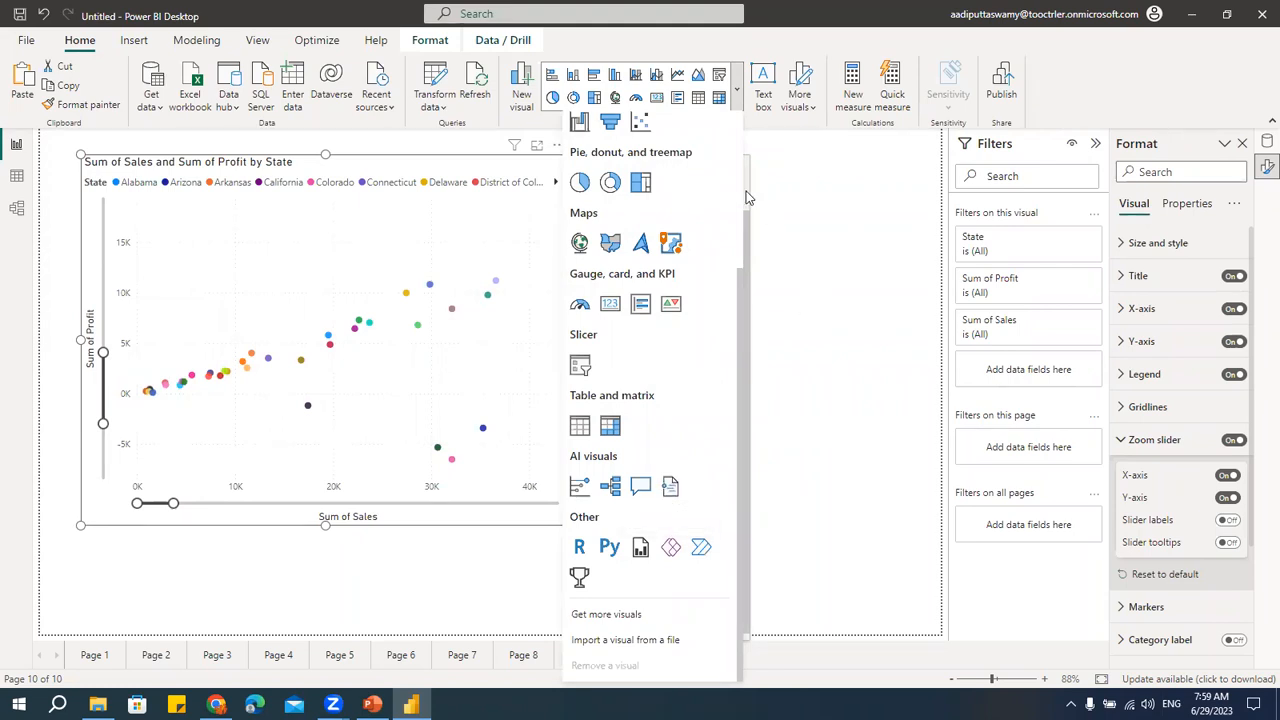
{"action": "left_click", "coordinate": [810, 240]}
{"action": "left_click", "coordinate": [810, 240]}
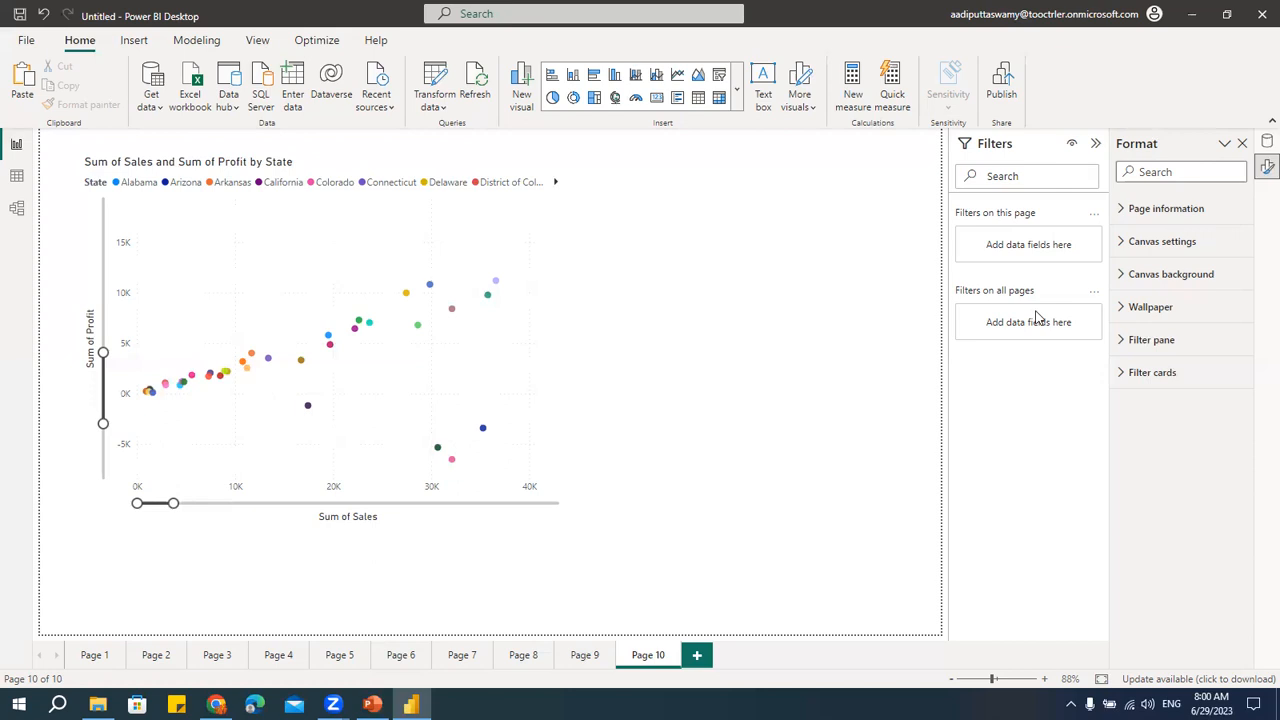
- Switch to the DAY 05 - Visualizations presentation in PowerPoint and start the slide show from the THANK YOU slide
{"action": "left_click", "coordinate": [372, 704]}
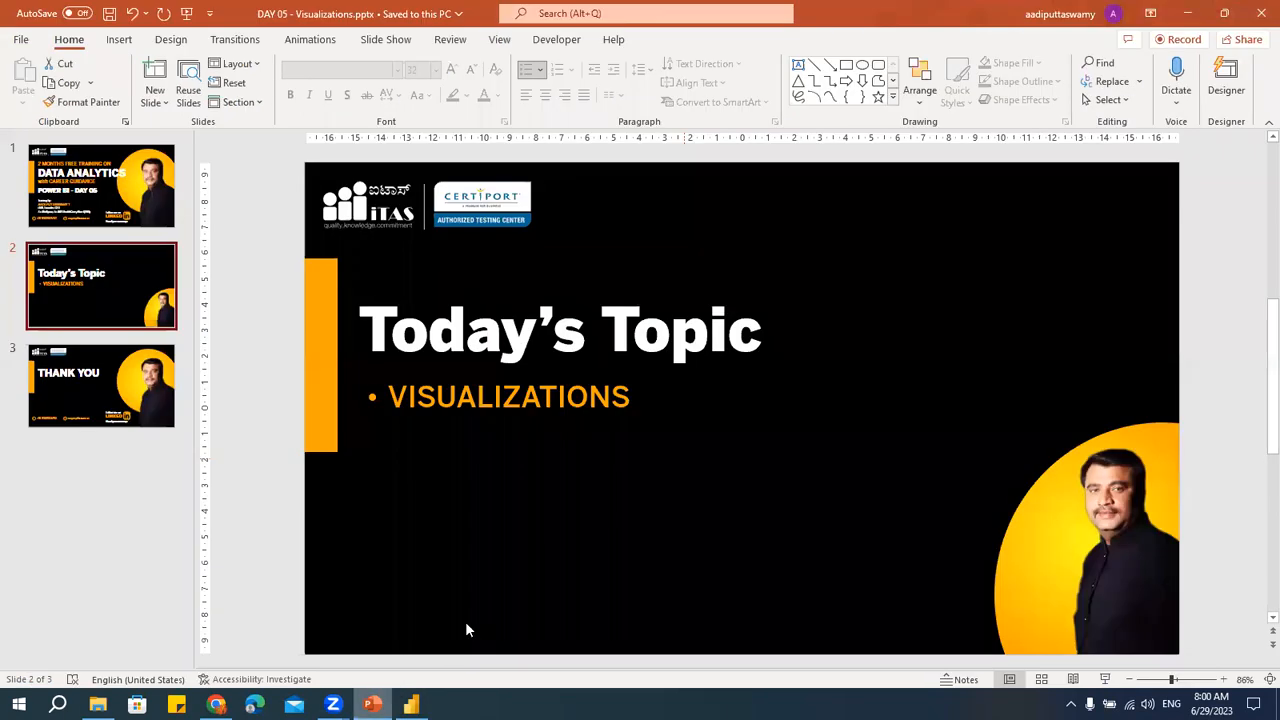
{"action": "left_click", "coordinate": [130, 390]}
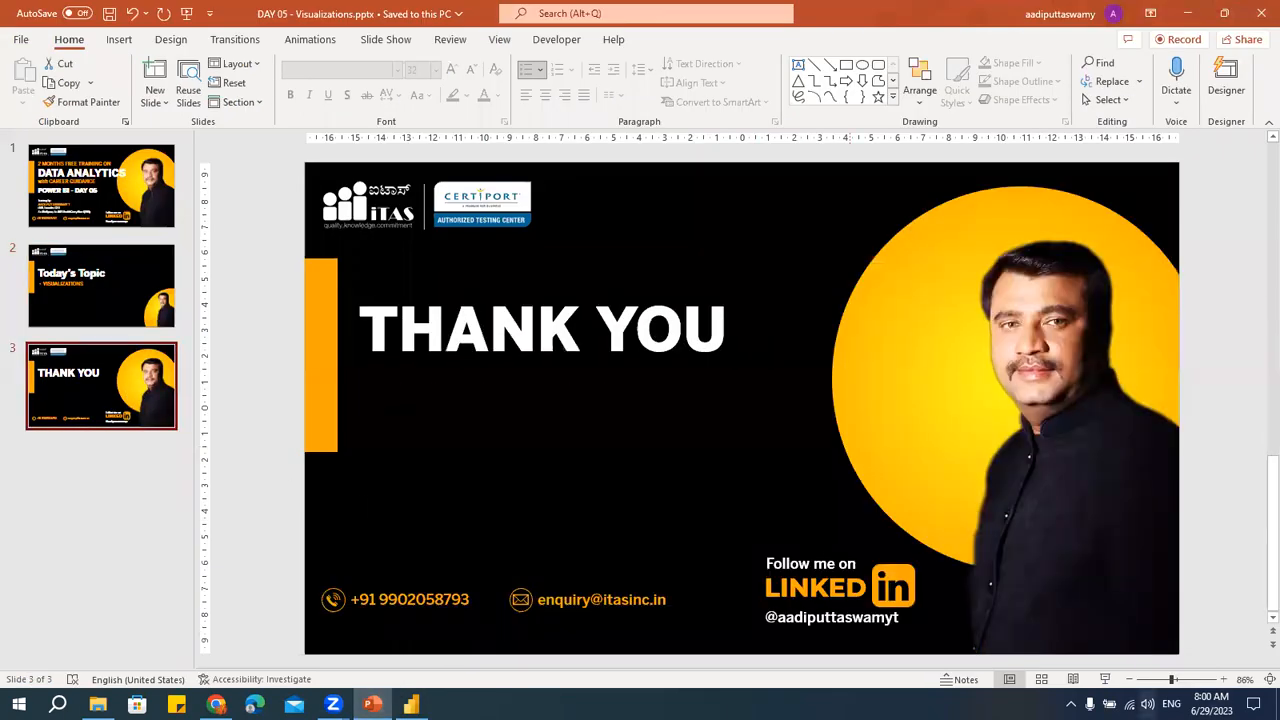
{"action": "left_click", "coordinate": [1105, 679]}
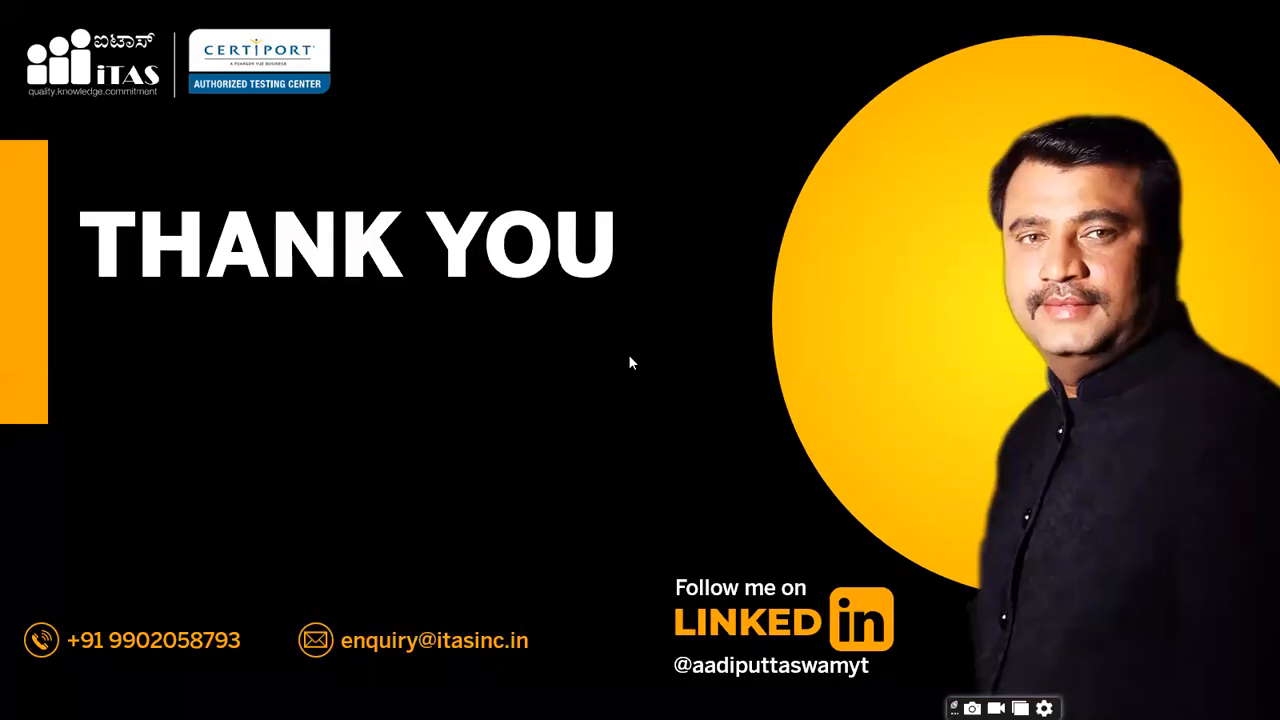